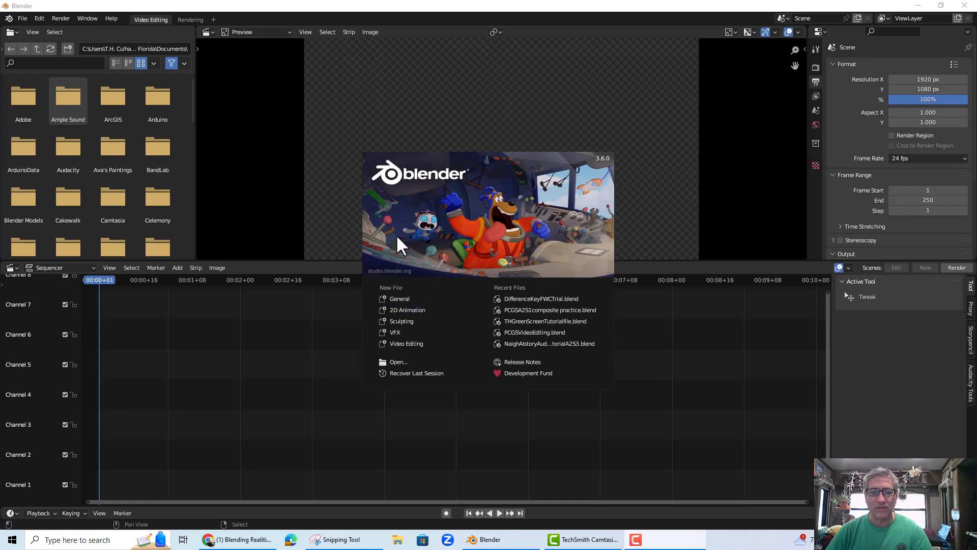
# - Start a Video Editing project and rename its scene to "Video Editing Scene"
pyautogui.click(401, 341)
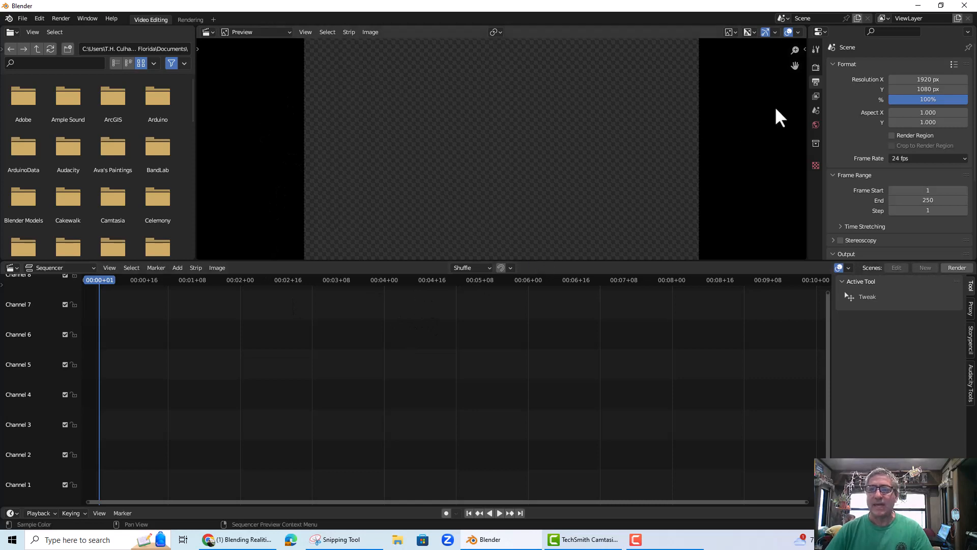
pyautogui.click(820, 18)
pyautogui.write('Vid')
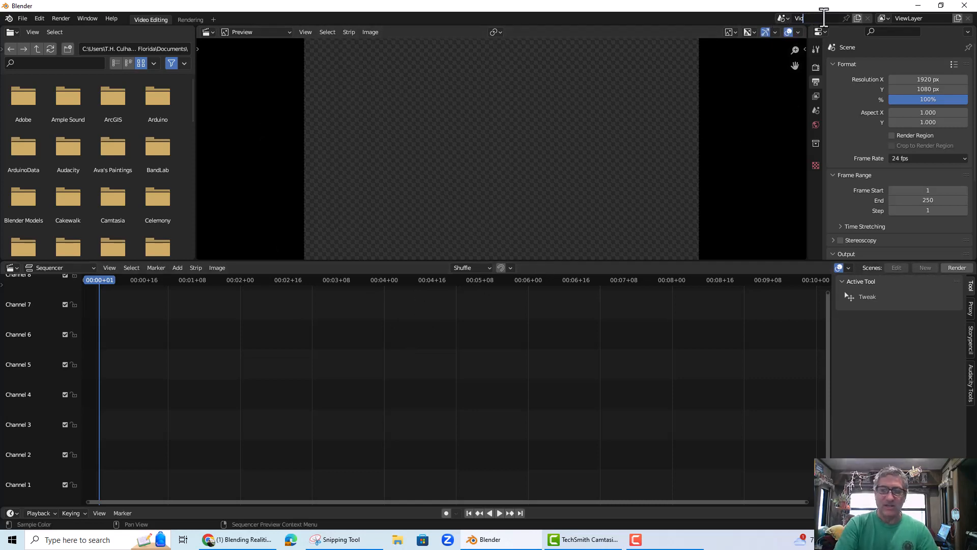
pyautogui.write('eo Editing Scene')
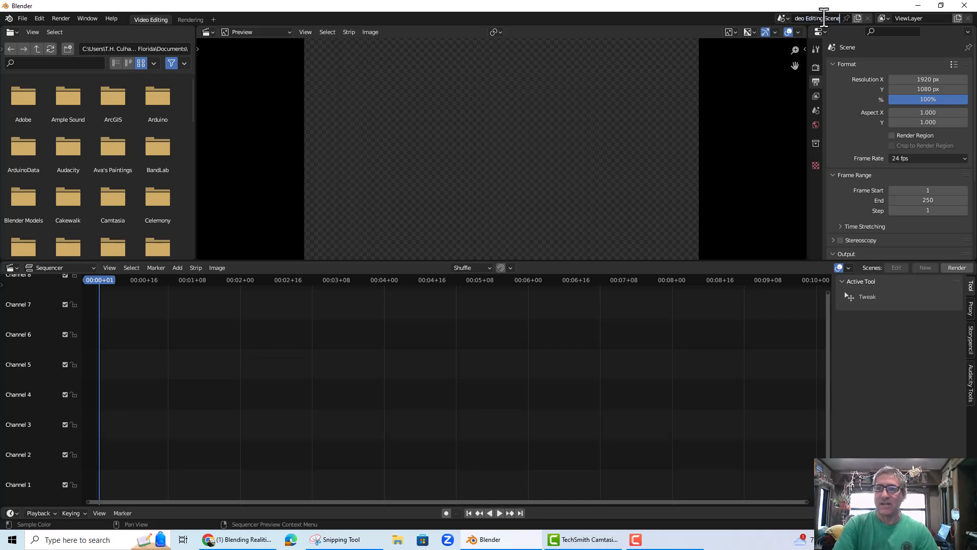
pyautogui.press('Return')
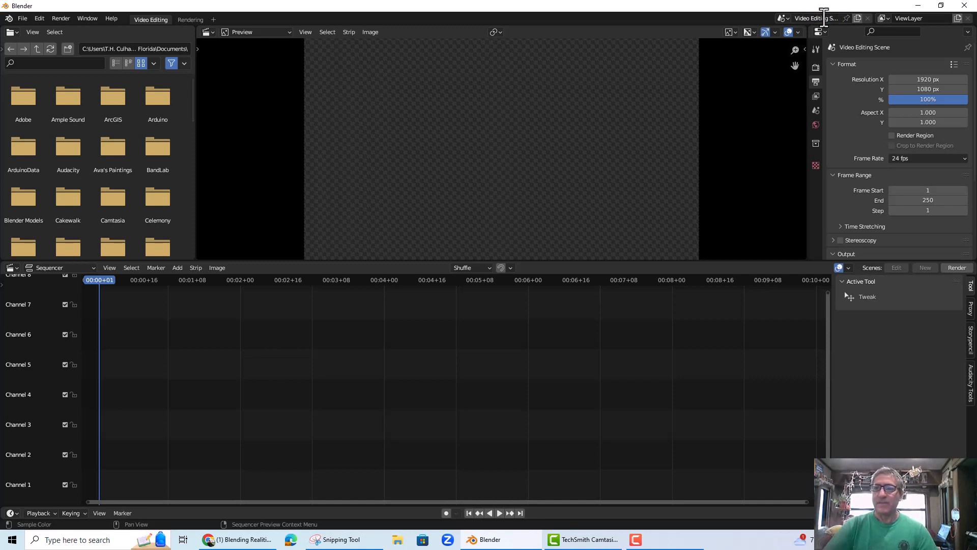
pyautogui.click(785, 18)
pyautogui.click(805, 18)
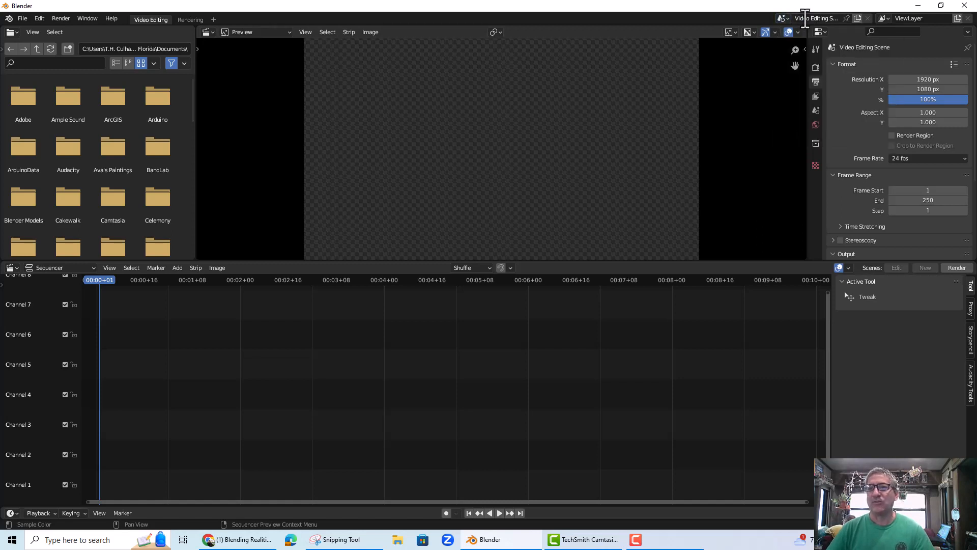
pyautogui.click(856, 18)
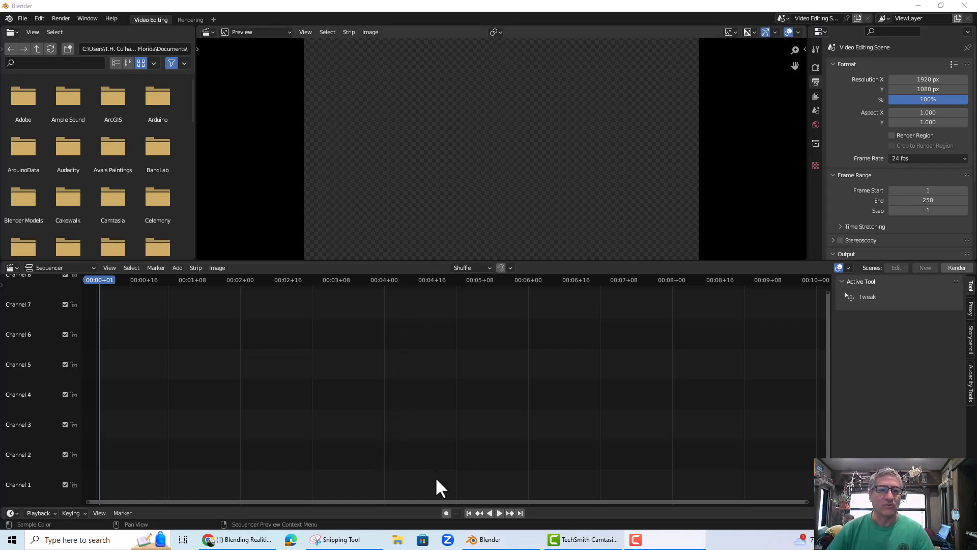
# - Move the file browser up out of the Documents folder to the user's home folder
pyautogui.scroll(-4, 136, 148)
pyautogui.scroll(3, 138, 164)
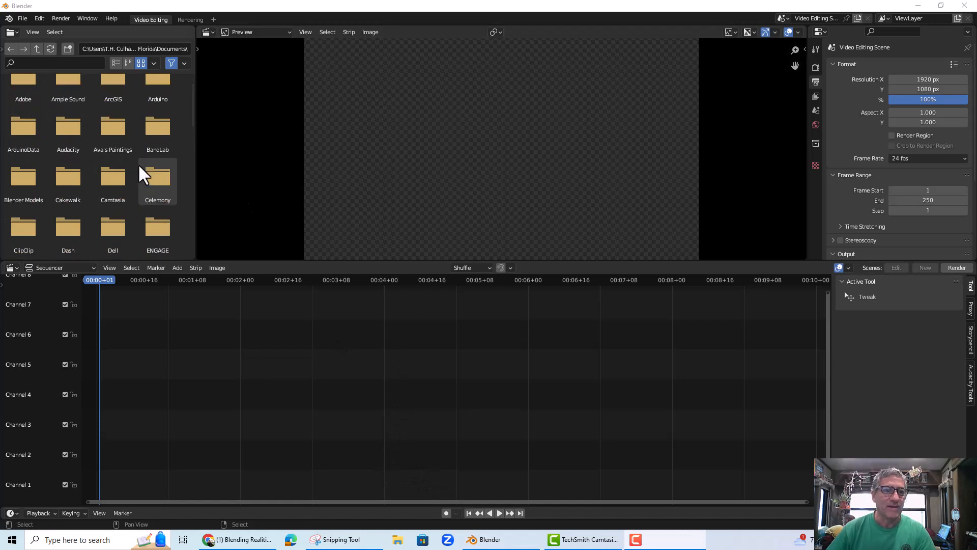
pyautogui.scroll(-3, 140, 163)
pyautogui.scroll(4, 128, 148)
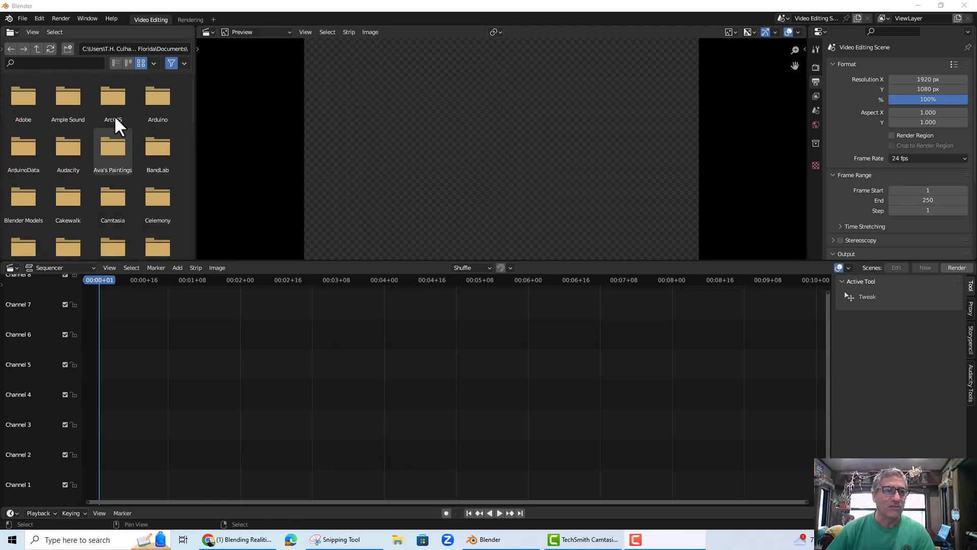
pyautogui.click(38, 49)
pyautogui.click(38, 49)
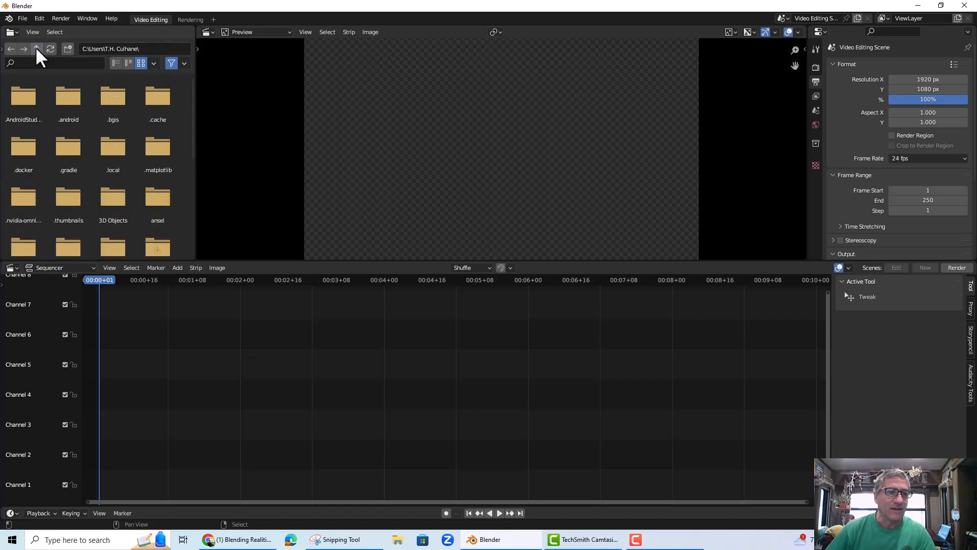
pyautogui.click(38, 48)
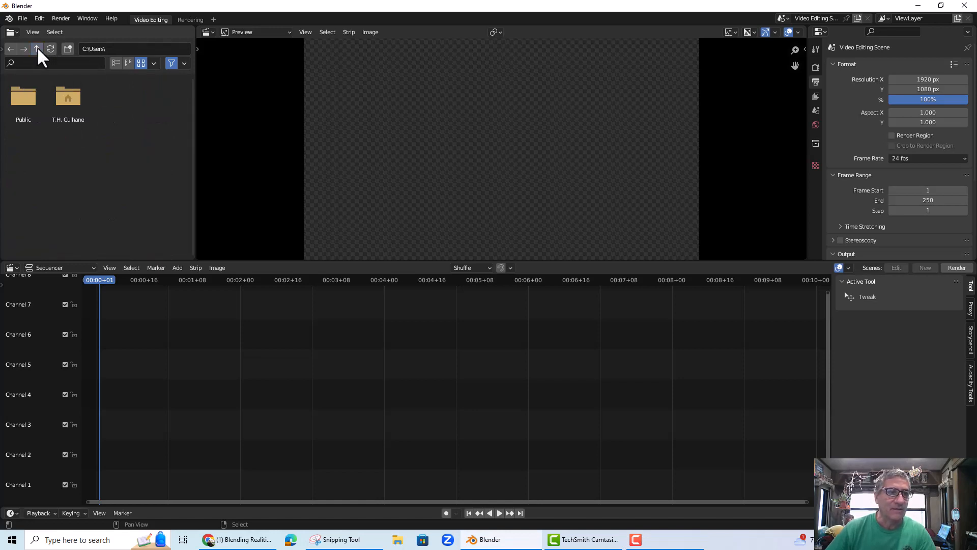
pyautogui.click(71, 103)
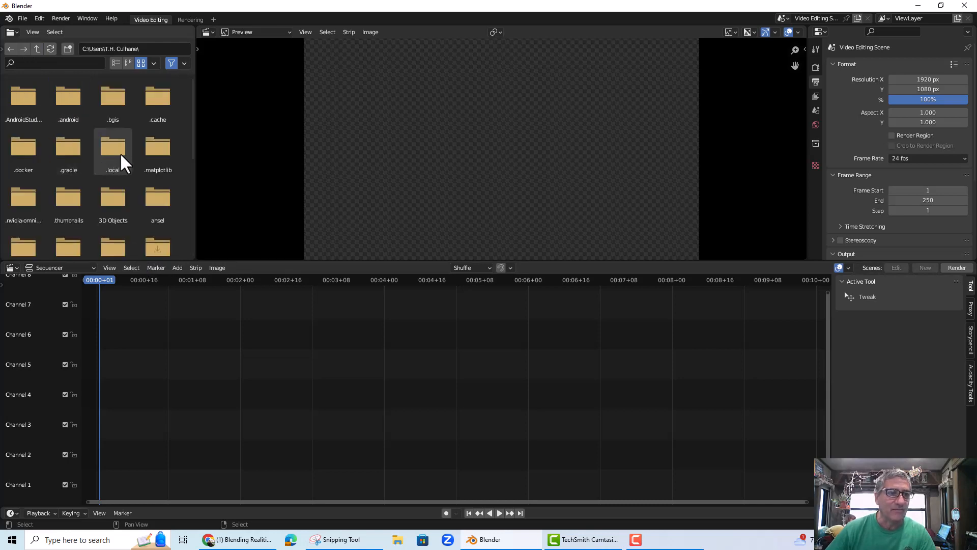
# - Browse into the Videos folder, its BLENDERPCGSTUTORIALS subfolder, and open PCGS A2S1 inside it
pyautogui.scroll(-2, 127, 173)
pyautogui.scroll(-7, 138, 182)
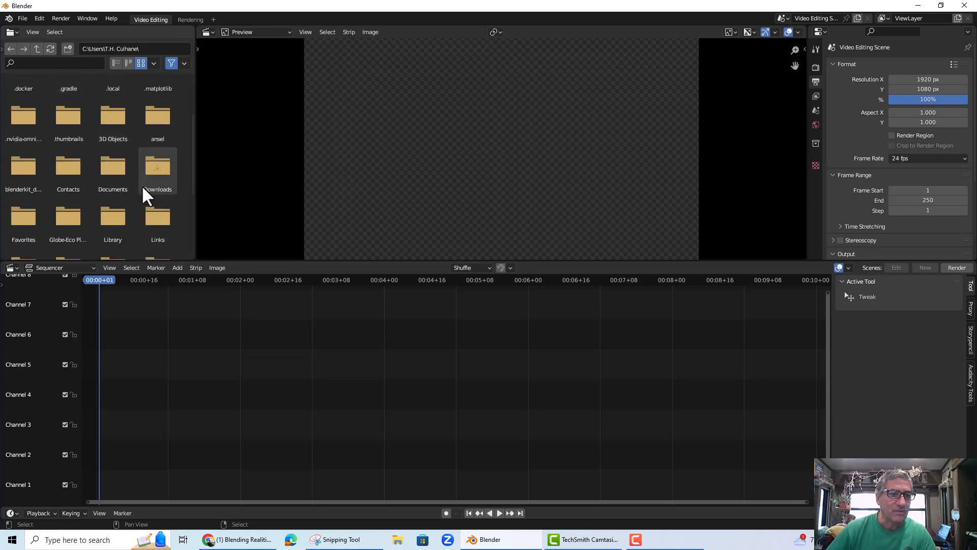
pyautogui.scroll(-3, 147, 191)
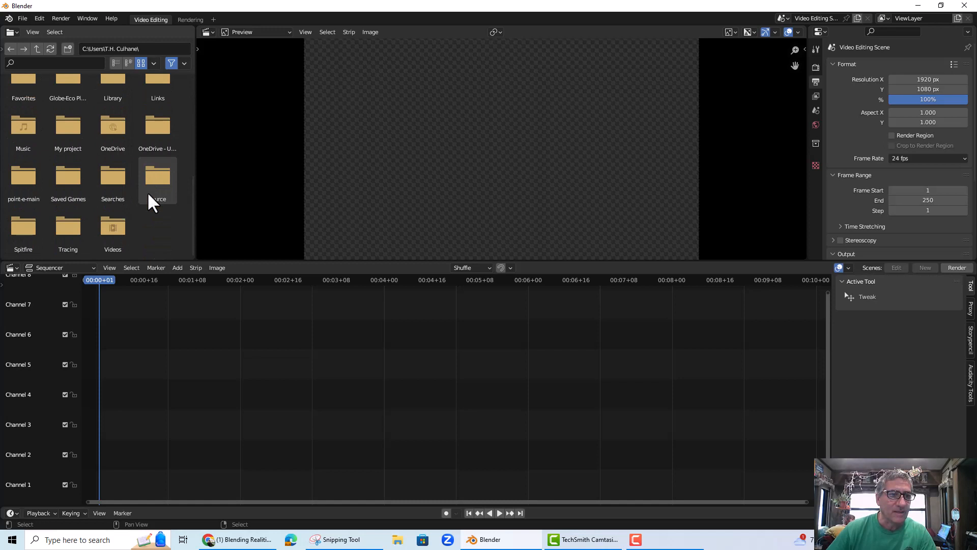
pyautogui.click(114, 227)
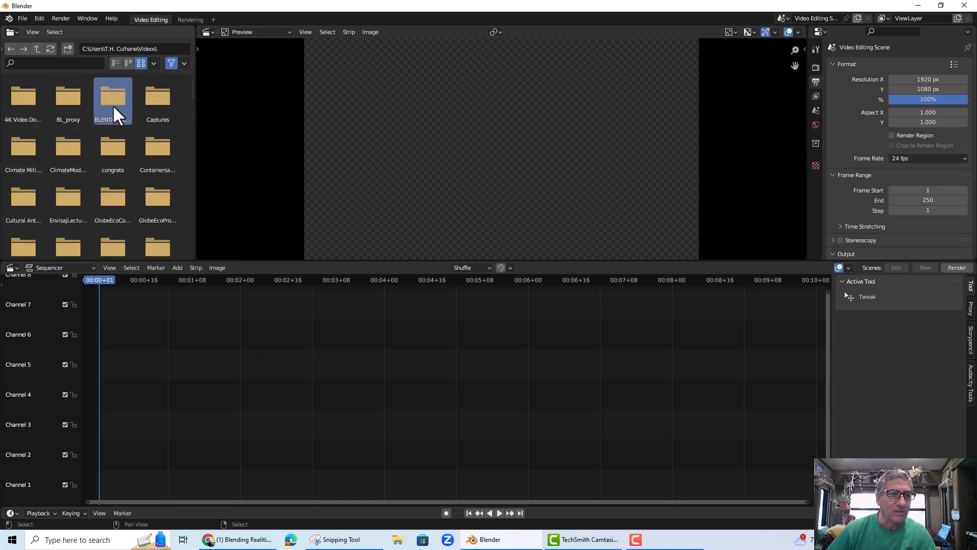
pyautogui.doubleClick(114, 108)
pyautogui.doubleClick(66, 94)
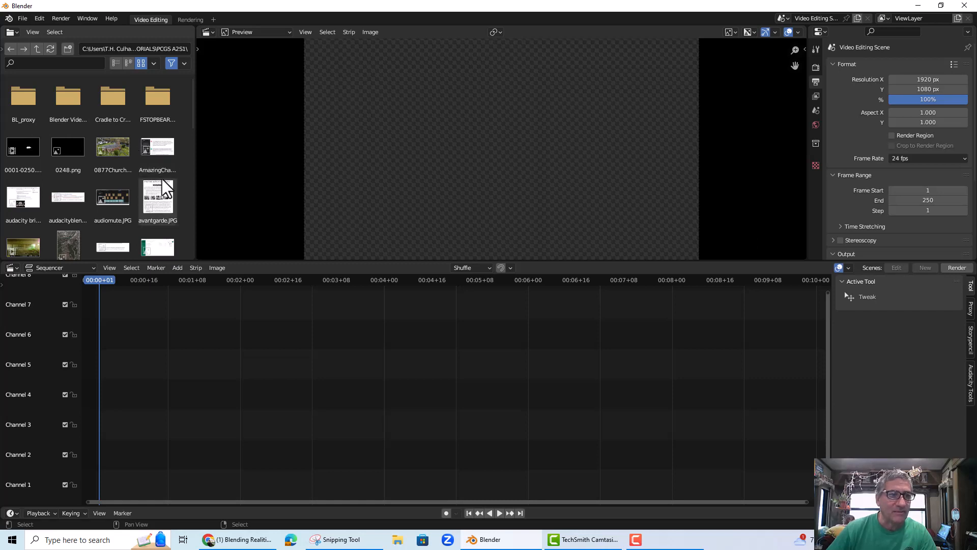
# - Find BearunderpassMFDC2435.MOV in the folder and place it on Channel 3 at the start of the sequencer timeline
pyautogui.scroll(-3, 162, 179)
pyautogui.scroll(2, 163, 173)
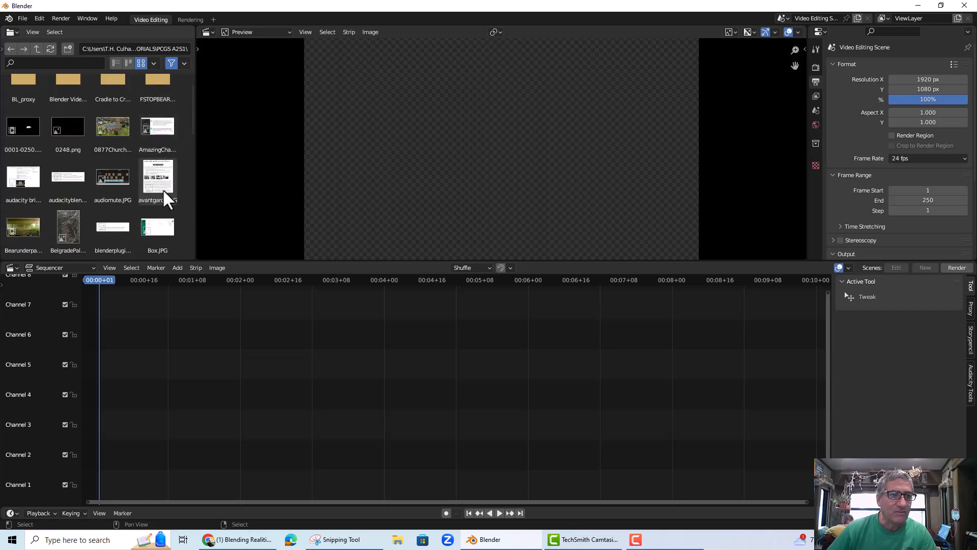
pyautogui.scroll(-4, 163, 188)
pyautogui.scroll(-5, 163, 190)
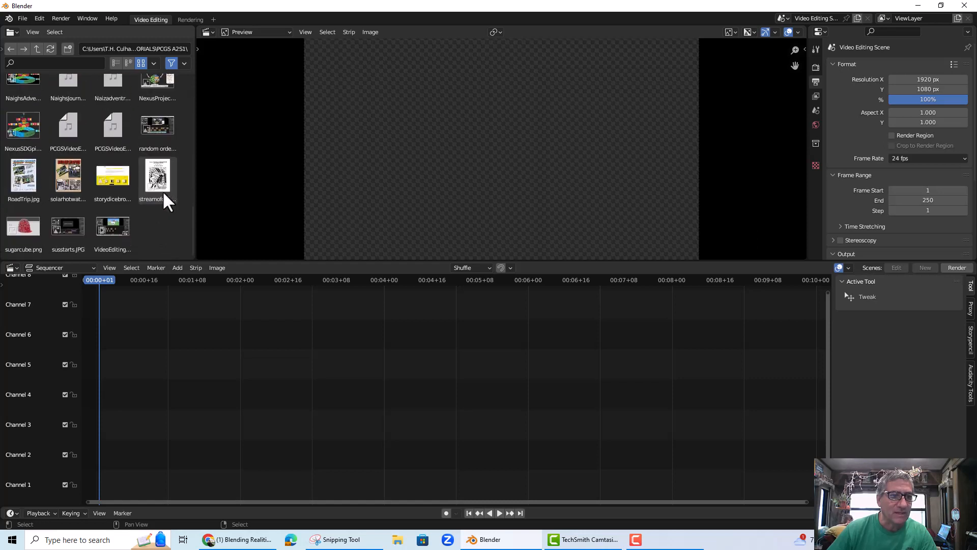
pyautogui.scroll(1, 159, 213)
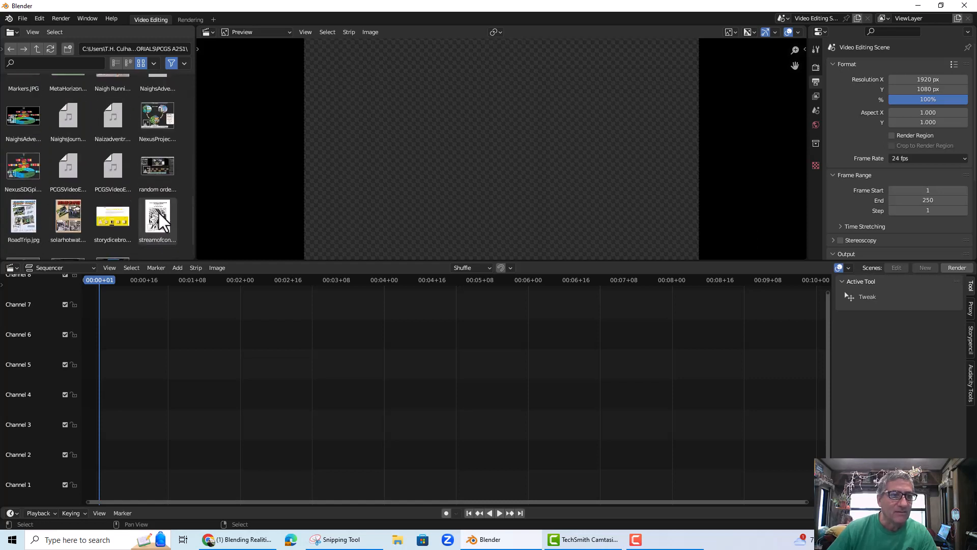
pyautogui.scroll(1, 159, 213)
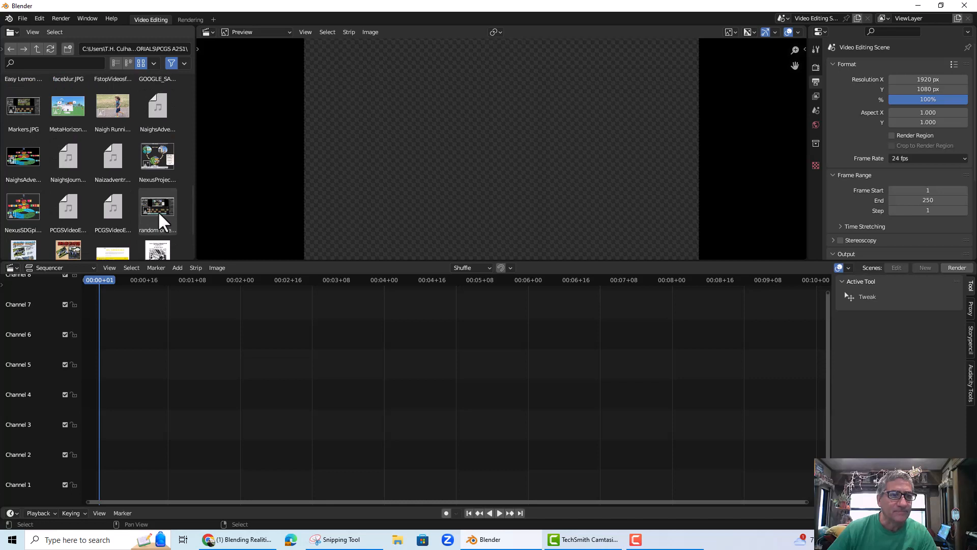
pyautogui.scroll(4, 157, 210)
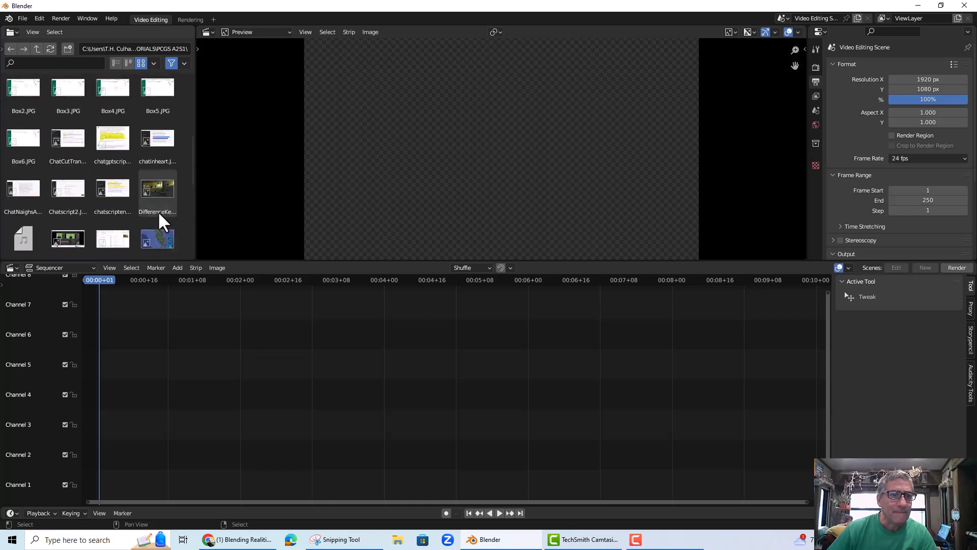
pyautogui.scroll(2, 159, 213)
pyautogui.scroll(-2, 160, 200)
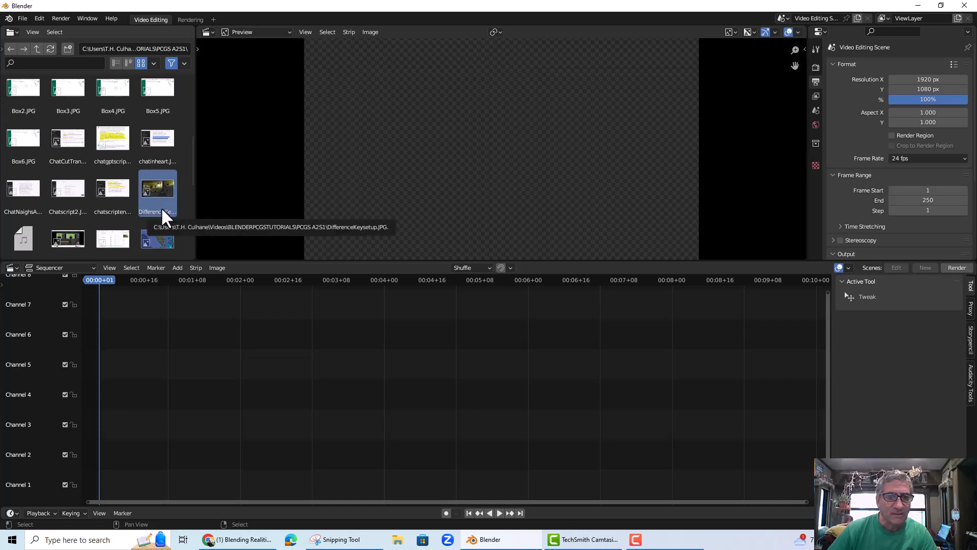
pyautogui.scroll(3, 151, 191)
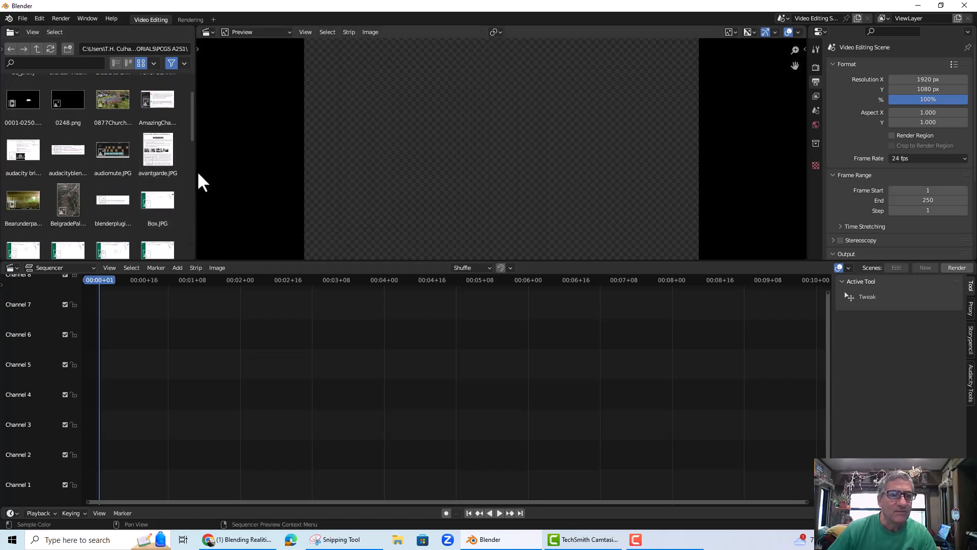
pyautogui.scroll(-2, 96, 249)
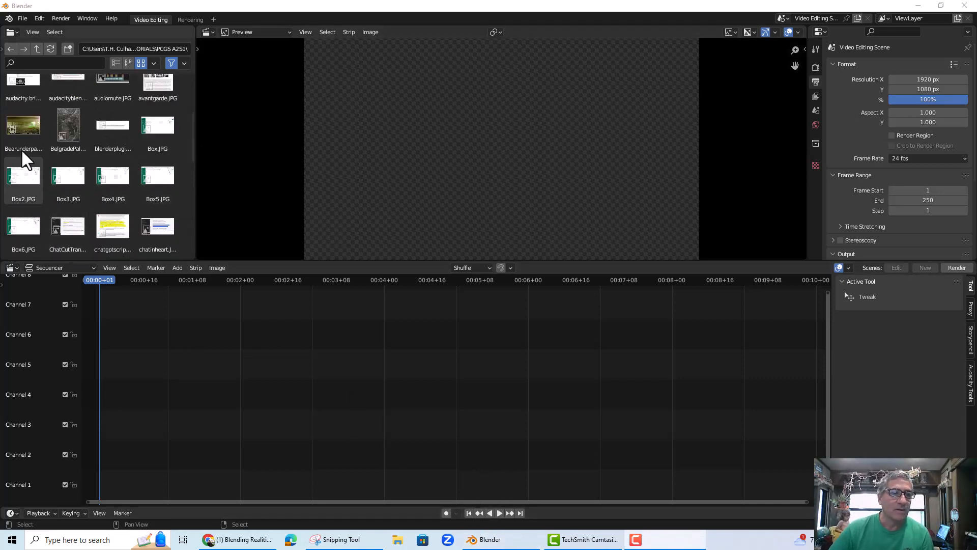
pyautogui.click(18, 130)
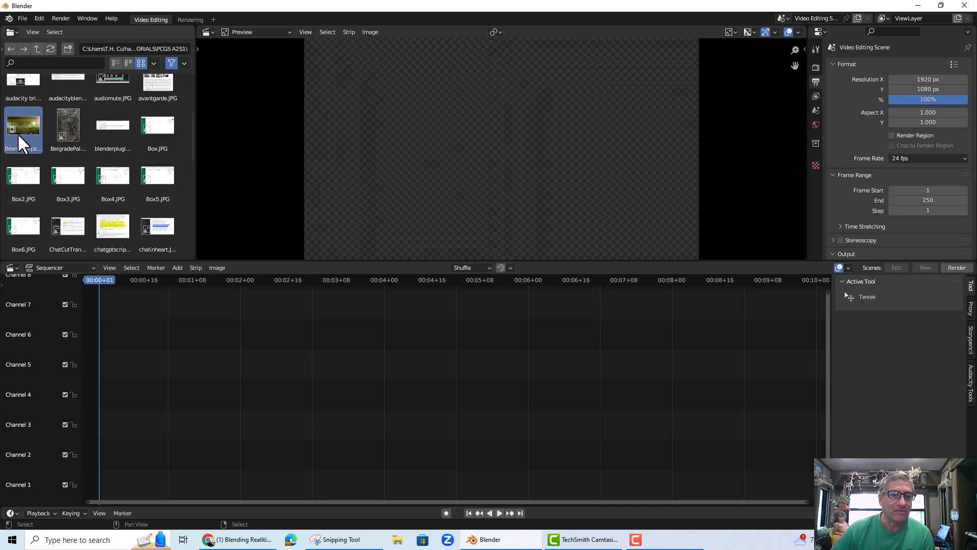
pyautogui.moveTo(17, 129); pyautogui.dragTo(99, 419)
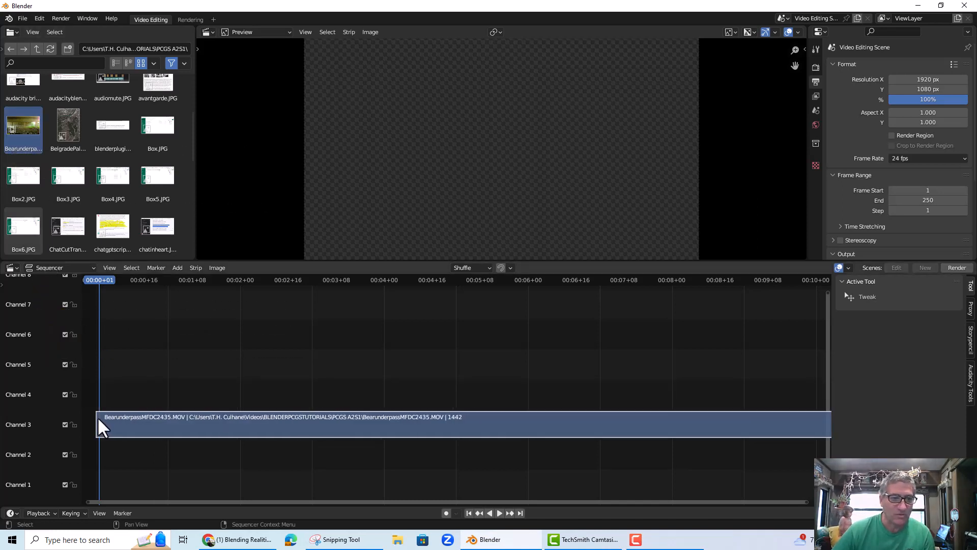
# - Scrub through the bear clip to 00:07+29 and set the frame range to start at 0 and end at 239
pyautogui.moveTo(256, 280); pyautogui.dragTo(612, 371)
pyautogui.scroll(-4, 608, 369)
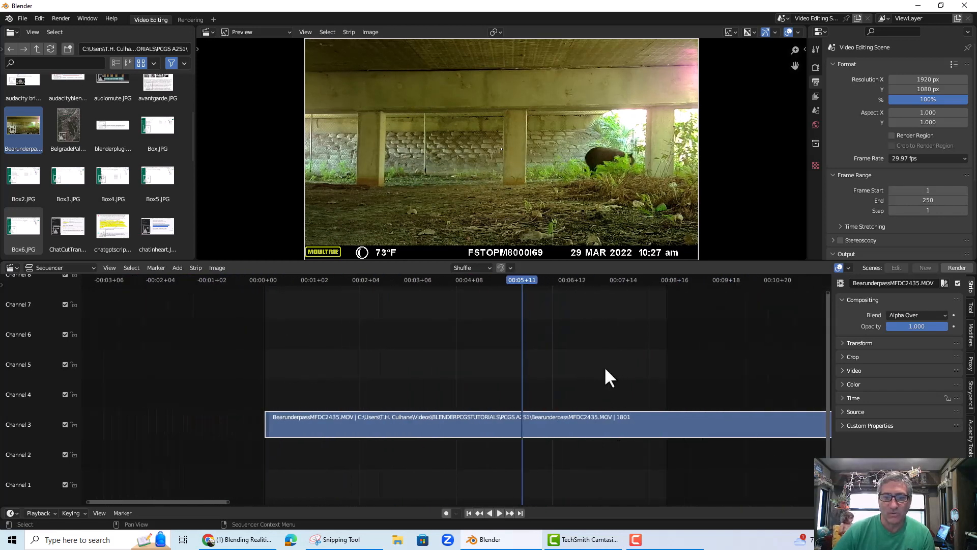
pyautogui.scroll(-1, 590, 375)
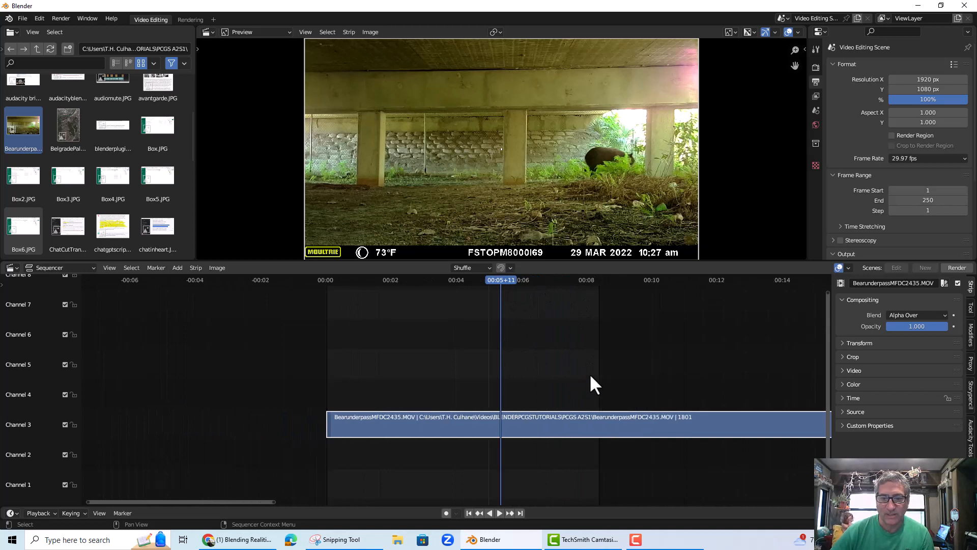
pyautogui.moveTo(508, 287); pyautogui.dragTo(749, 341)
pyautogui.scroll(-6, 749, 340)
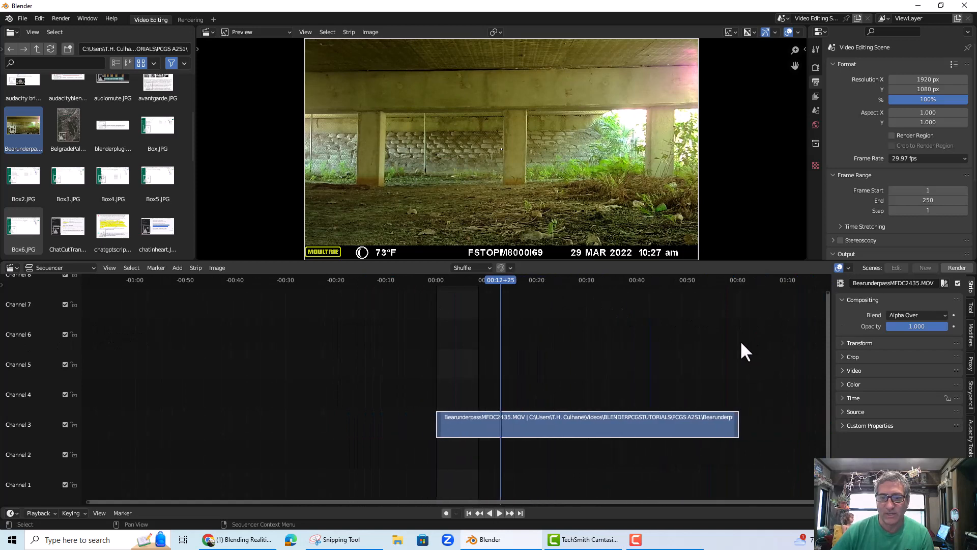
pyautogui.moveTo(503, 286); pyautogui.dragTo(473, 306)
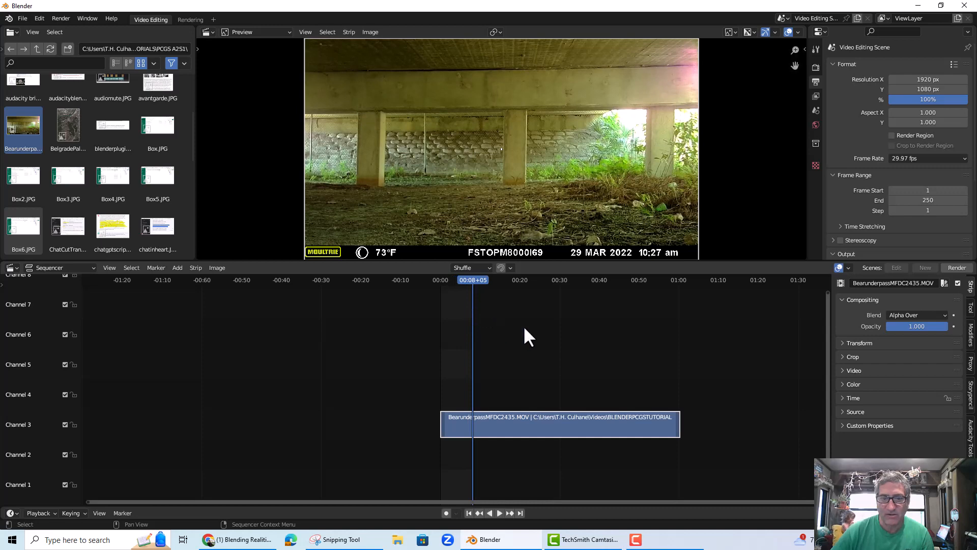
pyautogui.scroll(3, 523, 325)
pyautogui.scroll(5, 522, 329)
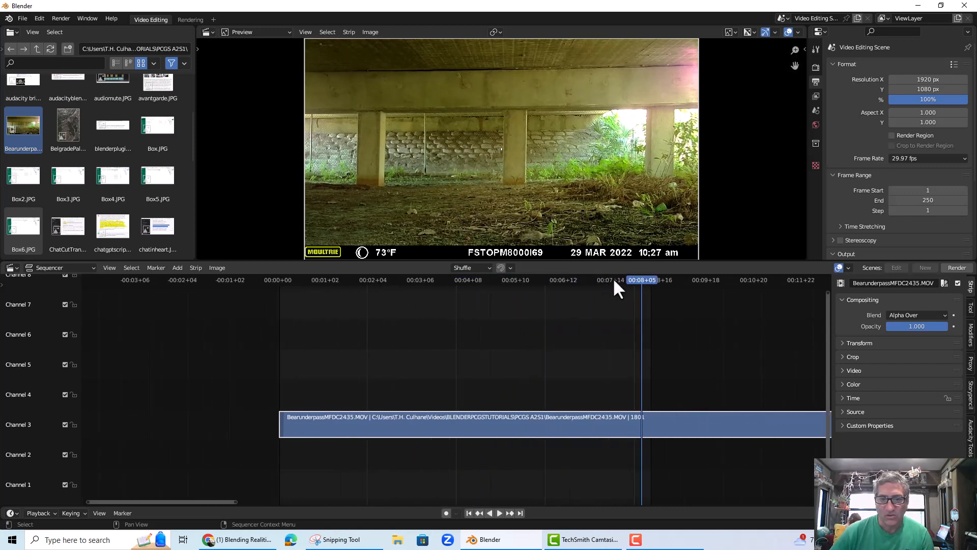
pyautogui.moveTo(635, 280)
pyautogui.mouseDown()
pyautogui.moveTo(646, 282)
pyautogui.moveTo(611, 277)
pyautogui.moveTo(632, 284)
pyautogui.mouseUp()
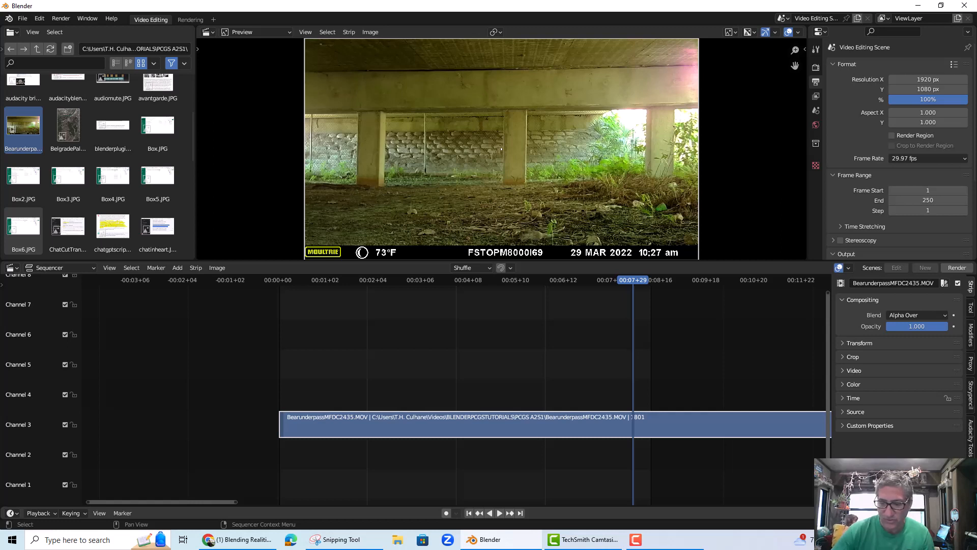
pyautogui.hotkey('ctrl', 'End')
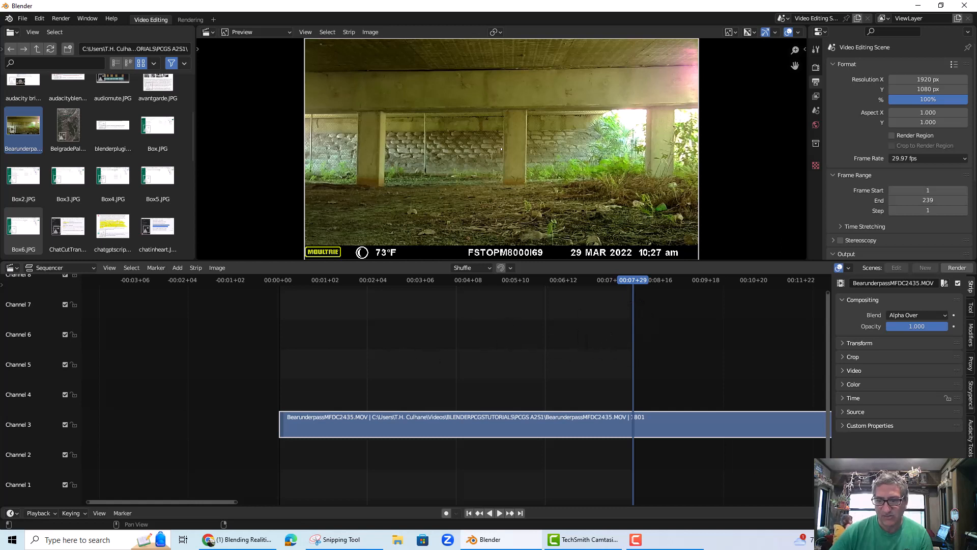
pyautogui.moveTo(927, 200)
pyautogui.mouseDown()
pyautogui.moveTo(967, 200)
pyautogui.moveTo(888, 200)
pyautogui.moveTo(933, 200)
pyautogui.mouseUp()
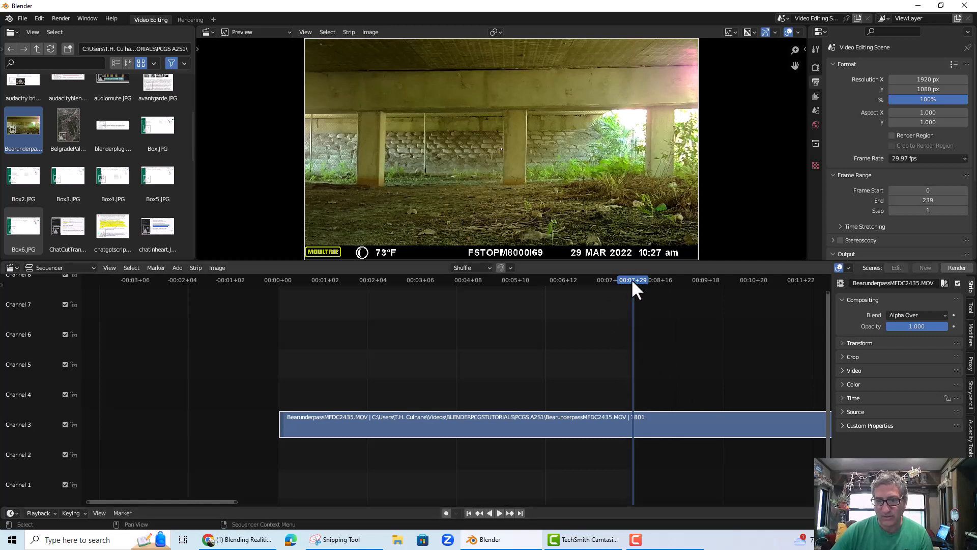
# - Move the playhead back to 00:07+27, just before the end of the frame range
pyautogui.moveTo(628, 281); pyautogui.dragTo(625, 284)
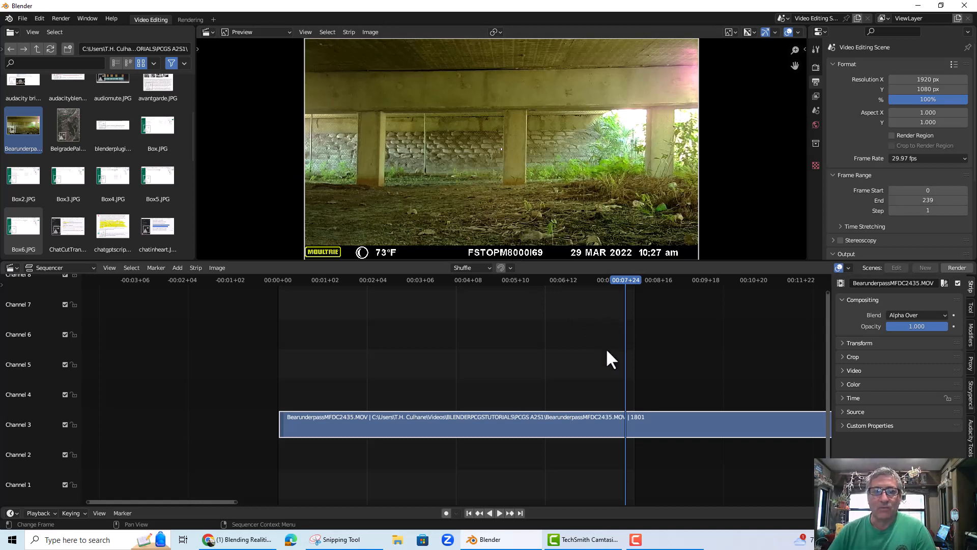
pyautogui.moveTo(617, 283); pyautogui.dragTo(629, 301)
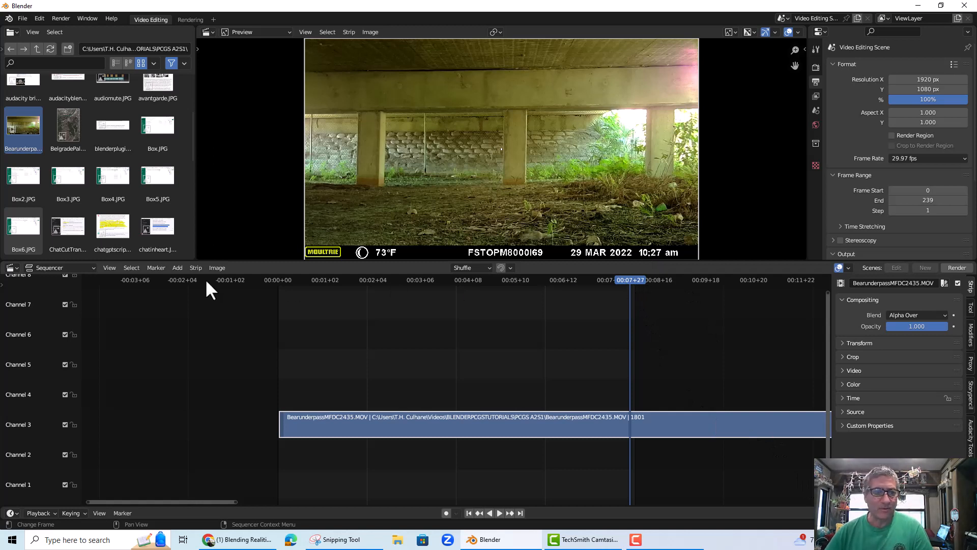
# - Add a timeline marker at the playhead position 00:07+27 and rename it F_237 REFERENCE IMAGE
pyautogui.click(155, 268)
pyautogui.click(163, 279)
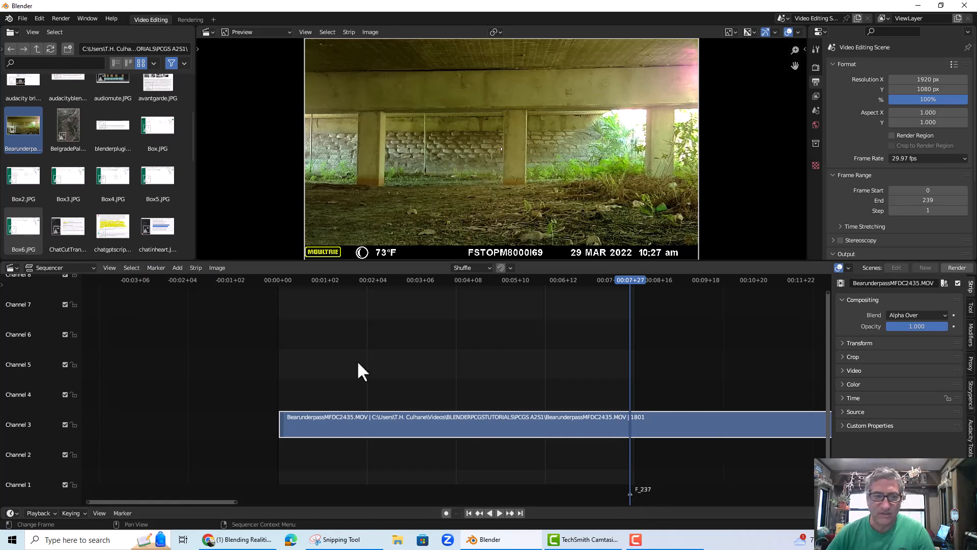
pyautogui.click(156, 268)
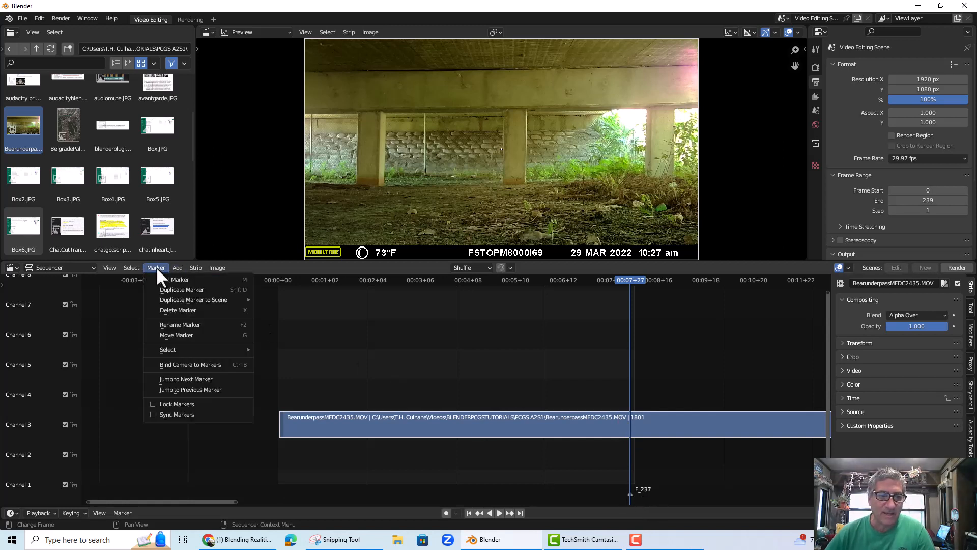
pyautogui.click(174, 324)
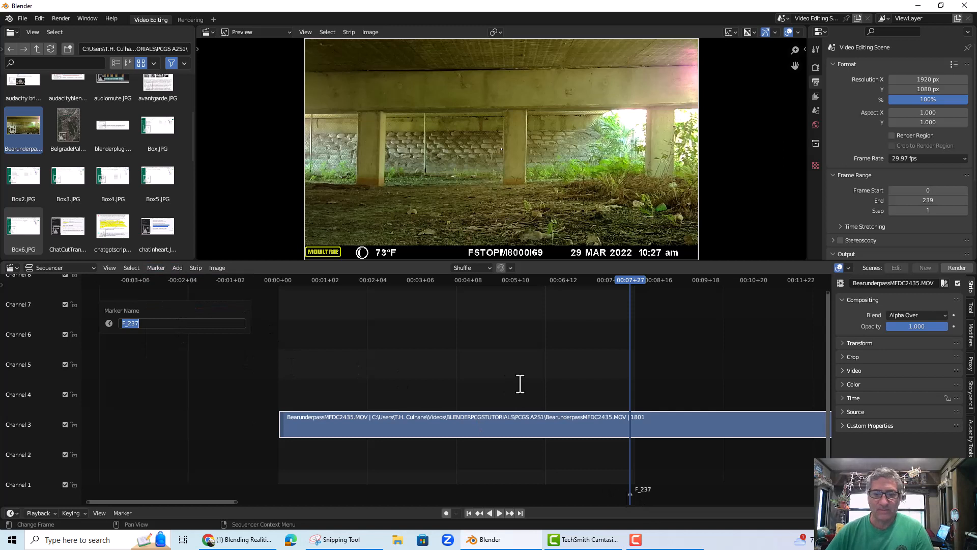
pyautogui.click(155, 326)
pyautogui.write('R')
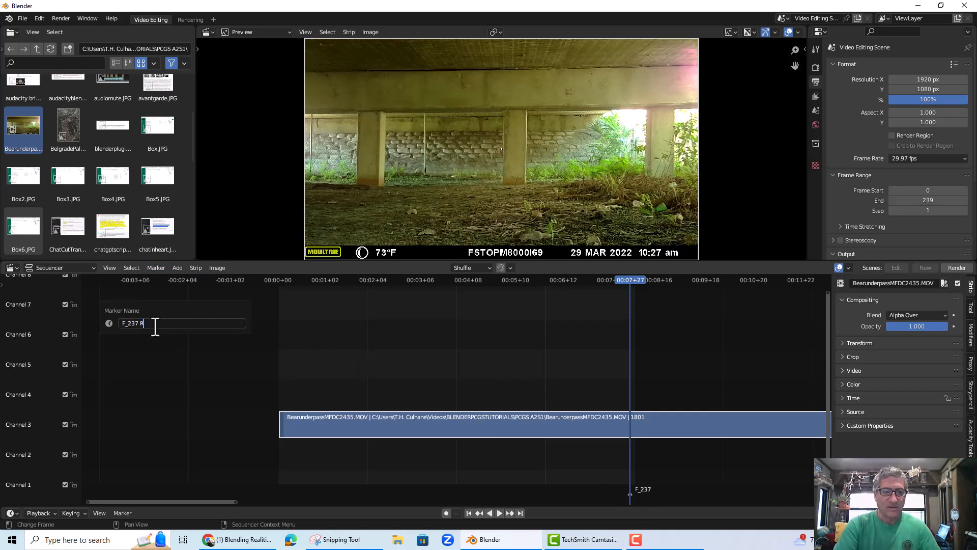
pyautogui.write('EFERENCE')
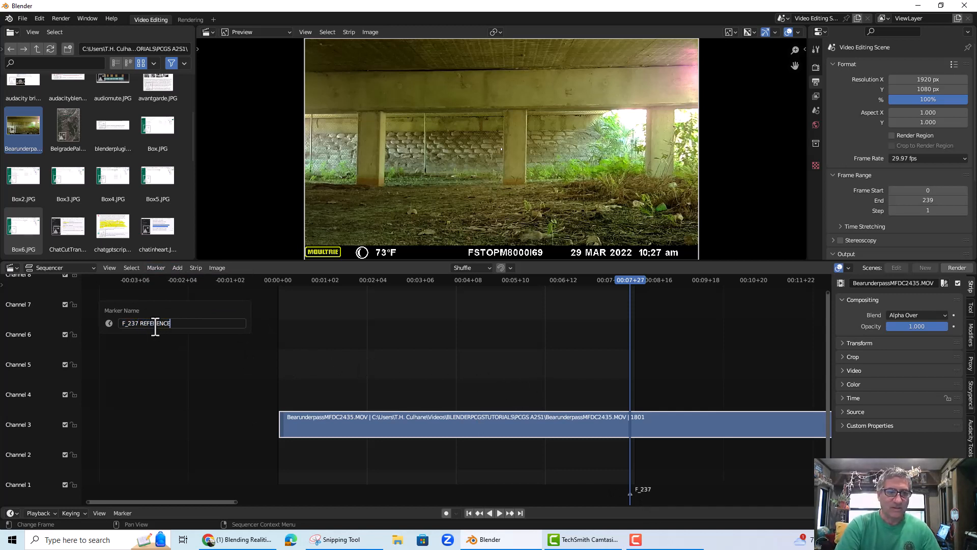
pyautogui.write(' IMAGE')
pyautogui.press('Return')
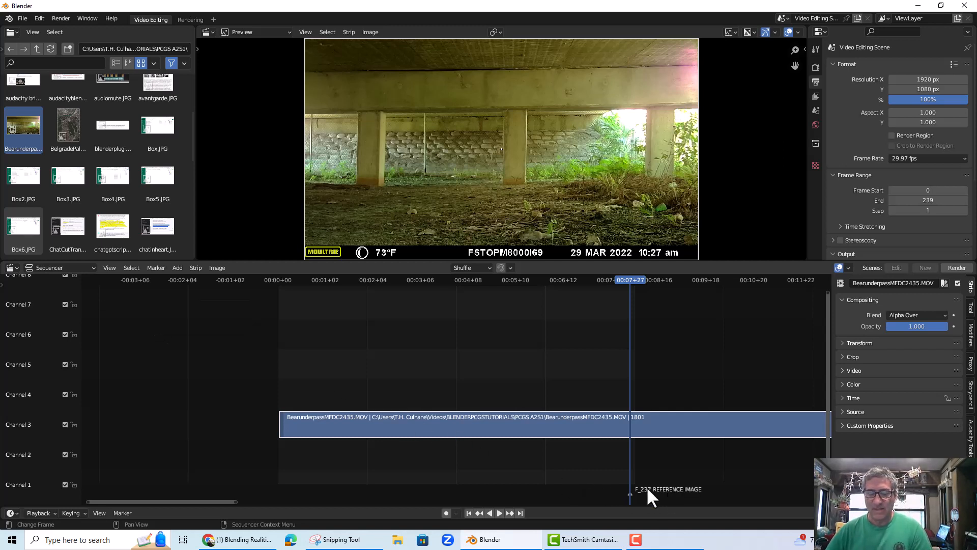
# - Add a marker at 00:01+00, where the bear is clearly in view, and rename it F_30 BEST BEAR
pyautogui.moveTo(351, 283); pyautogui.dragTo(322, 285)
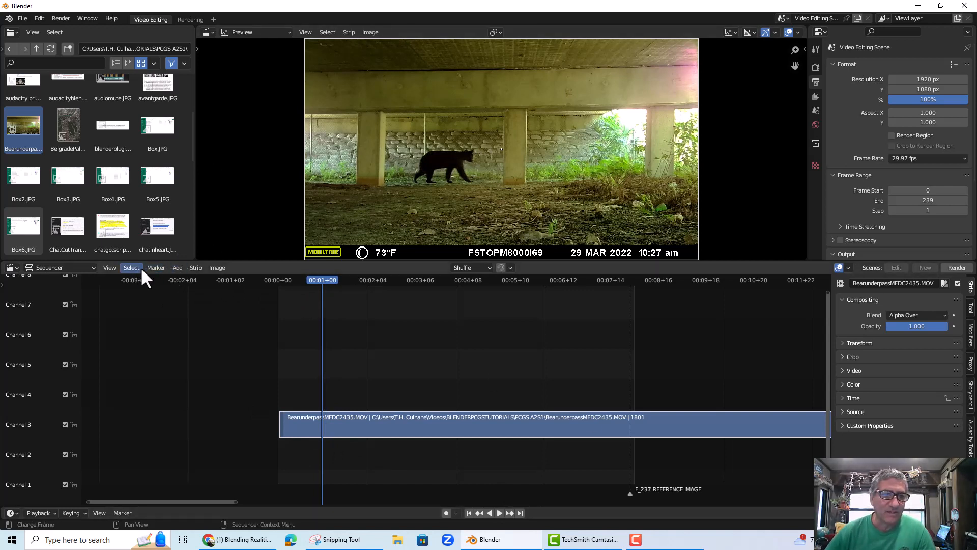
pyautogui.click(156, 268)
pyautogui.click(163, 279)
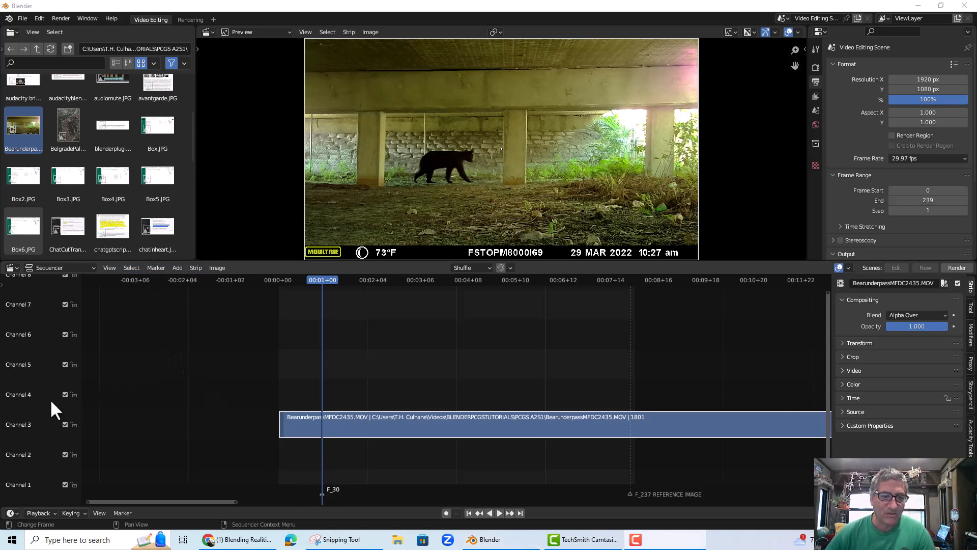
pyautogui.click(158, 268)
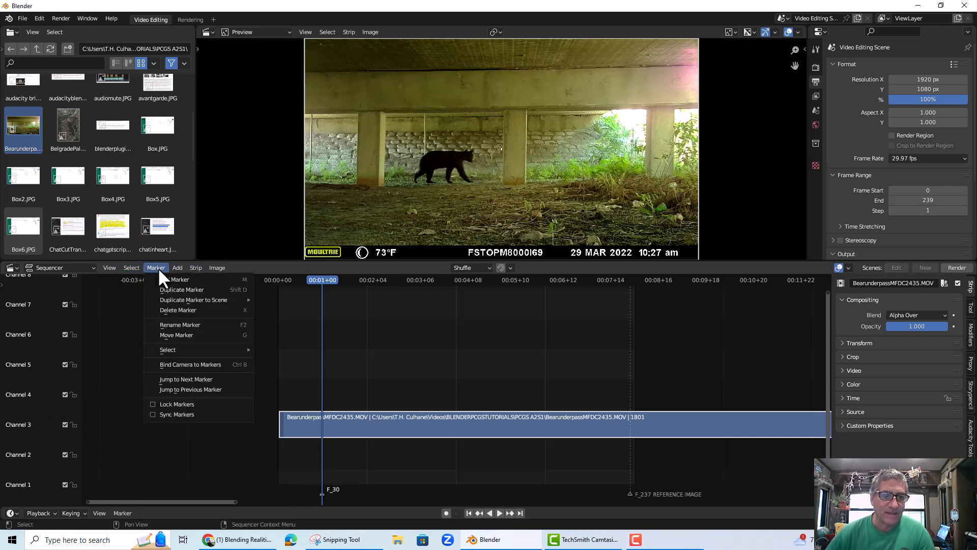
pyautogui.click(175, 324)
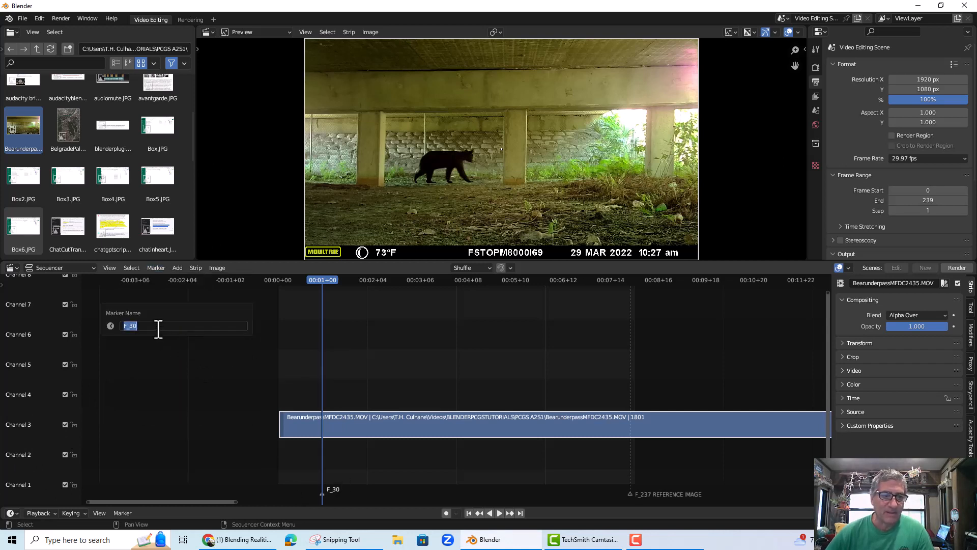
pyautogui.click(159, 328)
pyautogui.write('BEST BEAR')
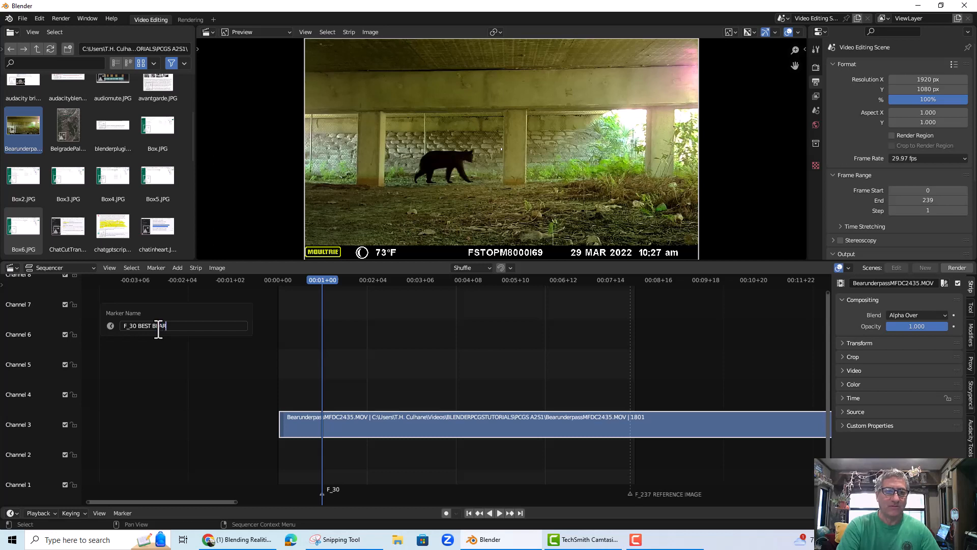
pyautogui.press('Return')
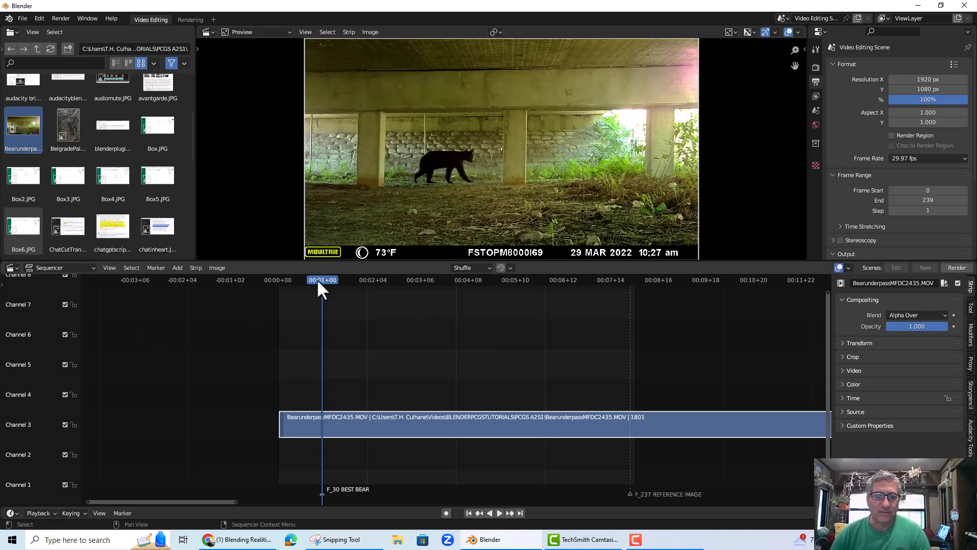
# - Scrub the playhead to 00:04+27 and save the project as DifferenceKeyBearAlpha.blend in the PCGS A2S1 folder
pyautogui.moveTo(317, 280)
pyautogui.mouseDown()
pyautogui.moveTo(308, 279)
pyautogui.moveTo(638, 303)
pyautogui.moveTo(333, 310)
pyautogui.moveTo(495, 316)
pyautogui.mouseUp()
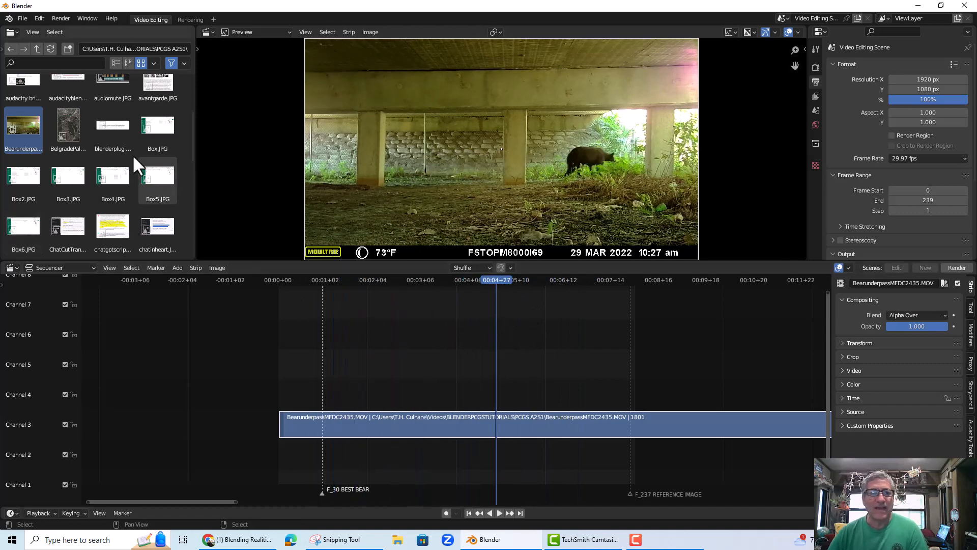
pyautogui.click(23, 18)
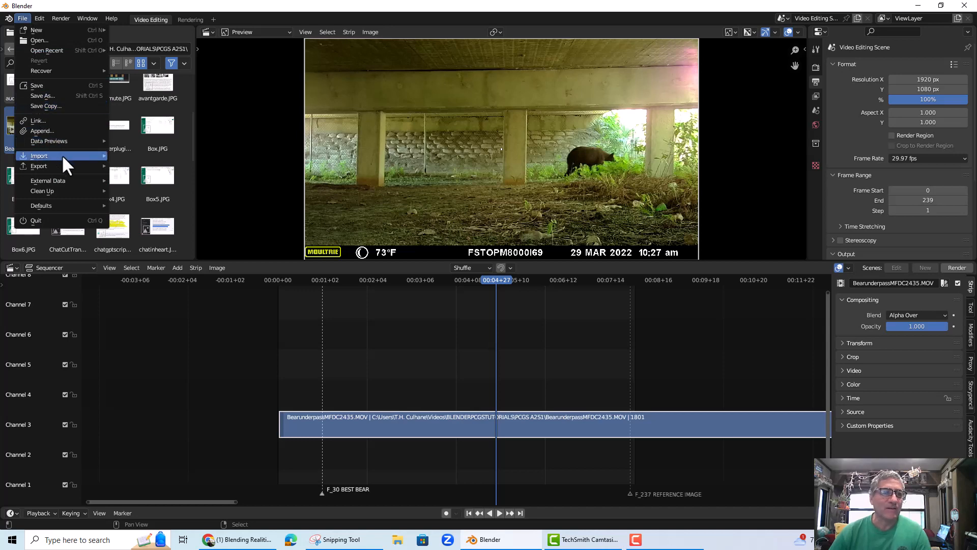
pyautogui.click(43, 96)
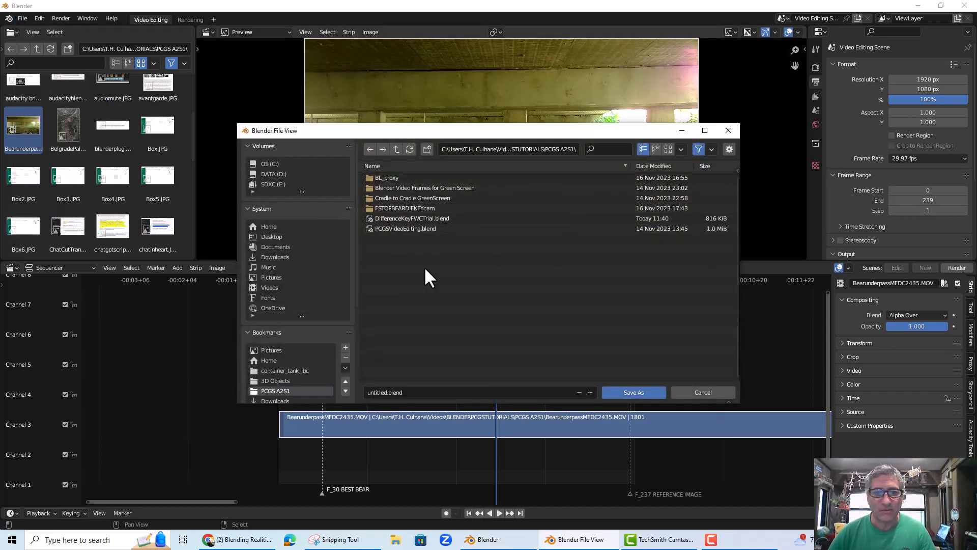
pyautogui.click(406, 392)
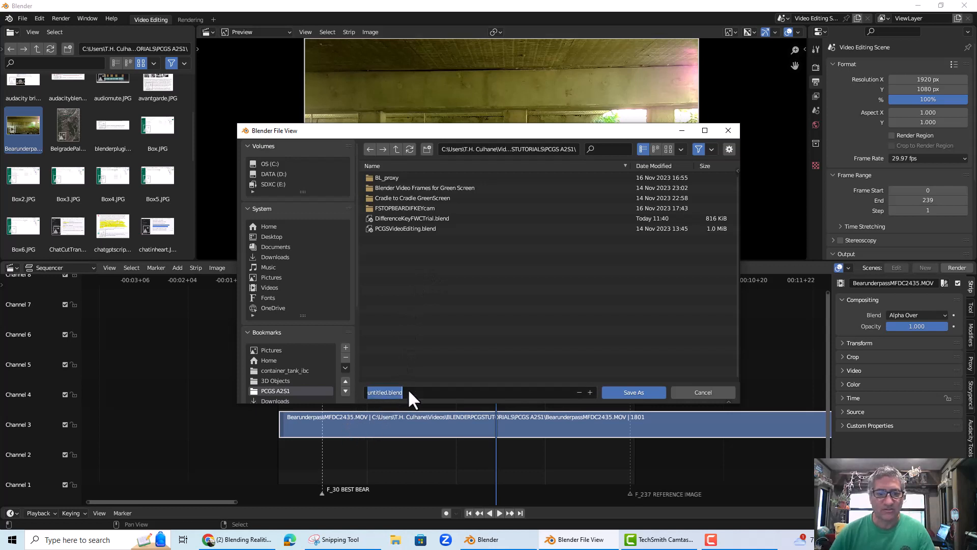
pyautogui.write('D')
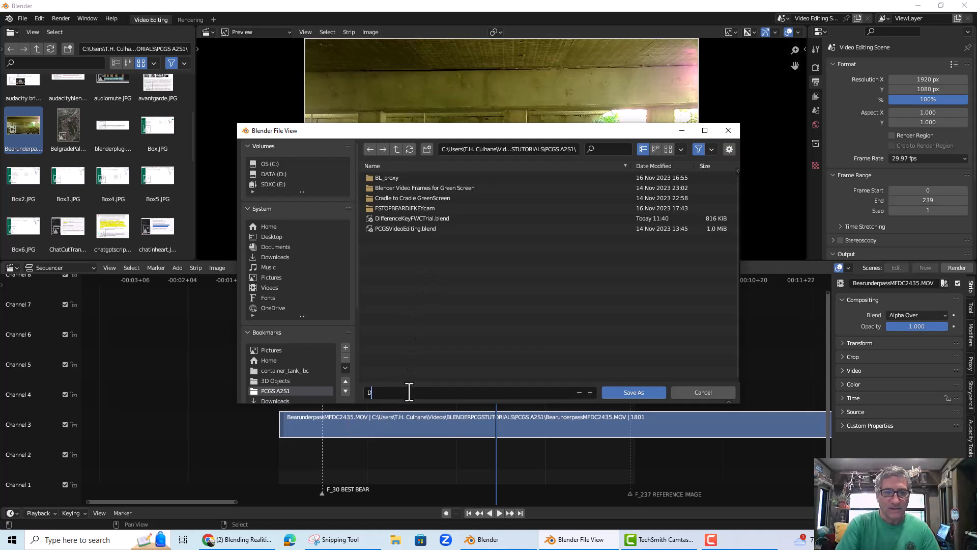
pyautogui.write('ifferen')
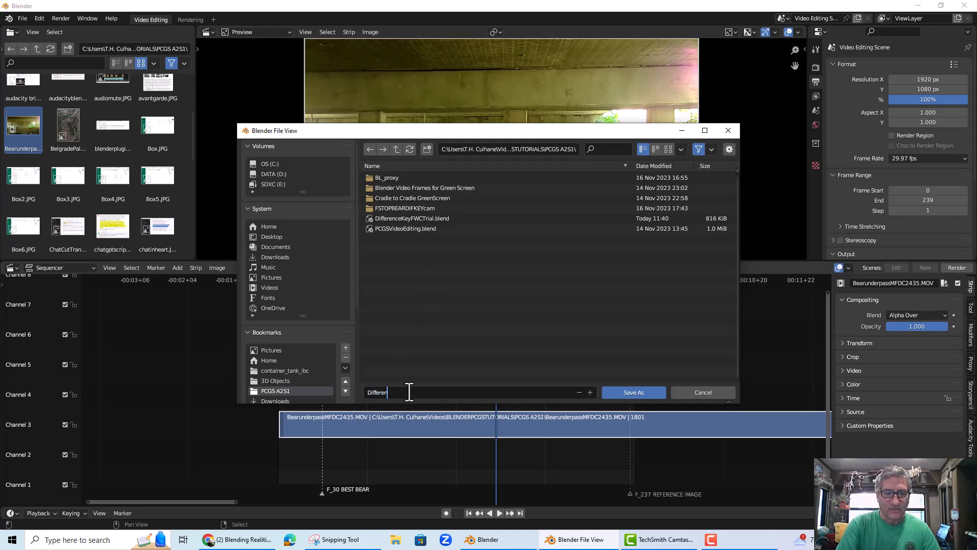
pyautogui.write('ceKeyB')
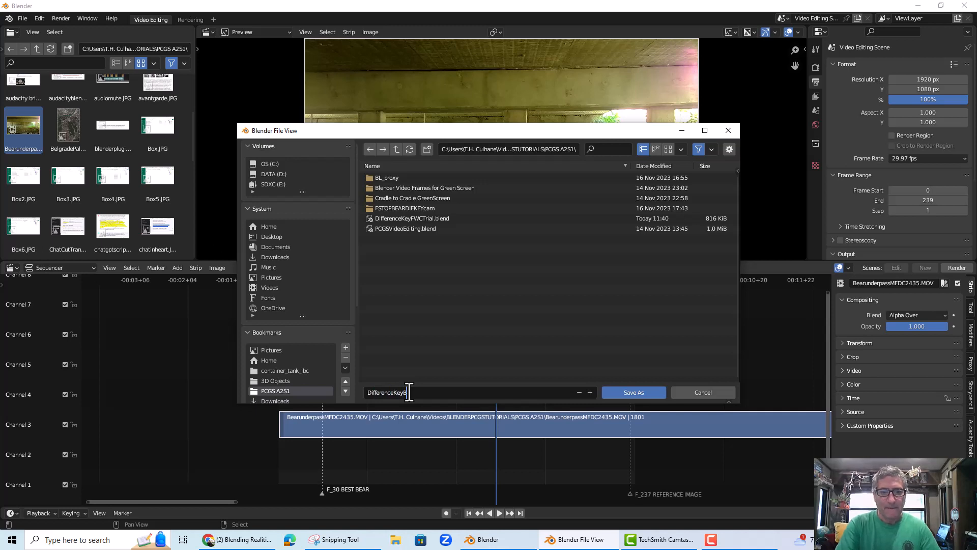
pyautogui.write('ear')
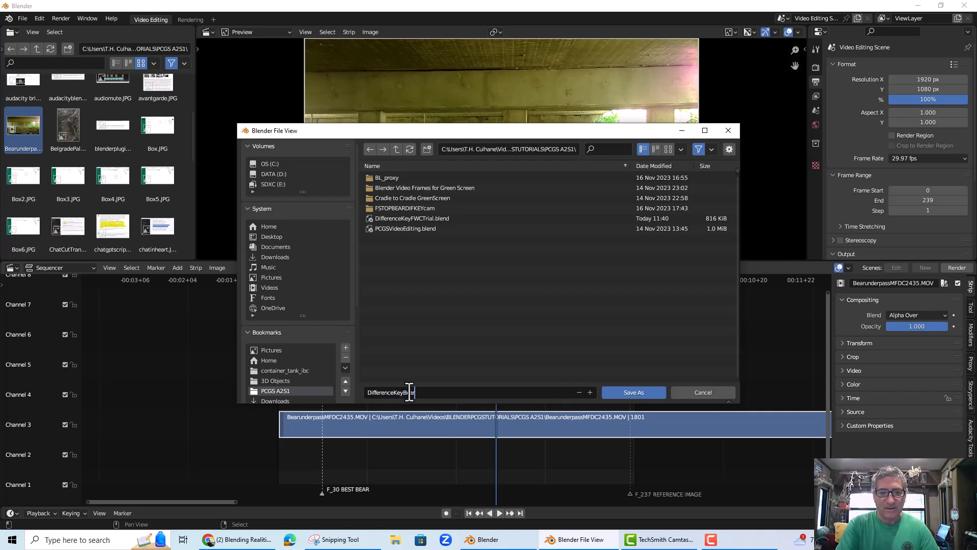
pyautogui.write('Alpha.blend')
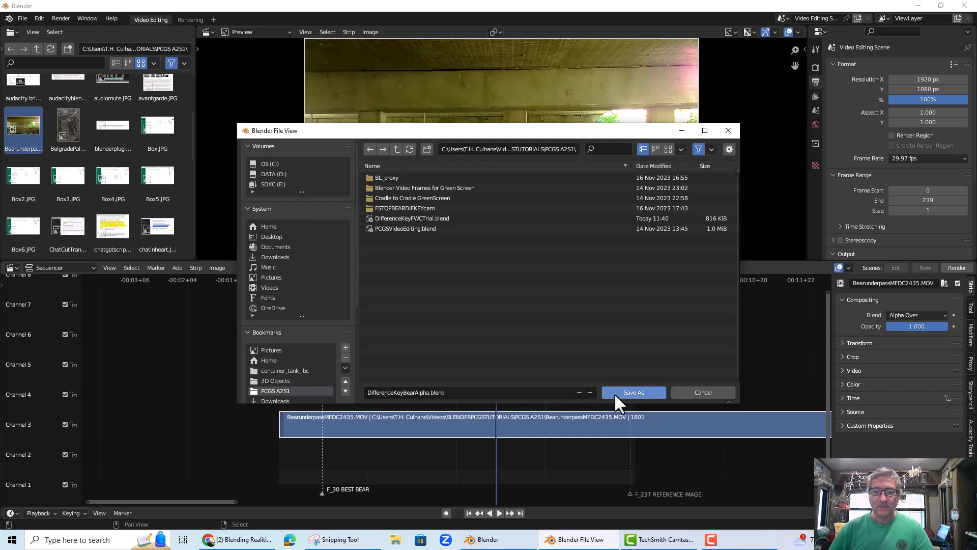
pyautogui.click(614, 392)
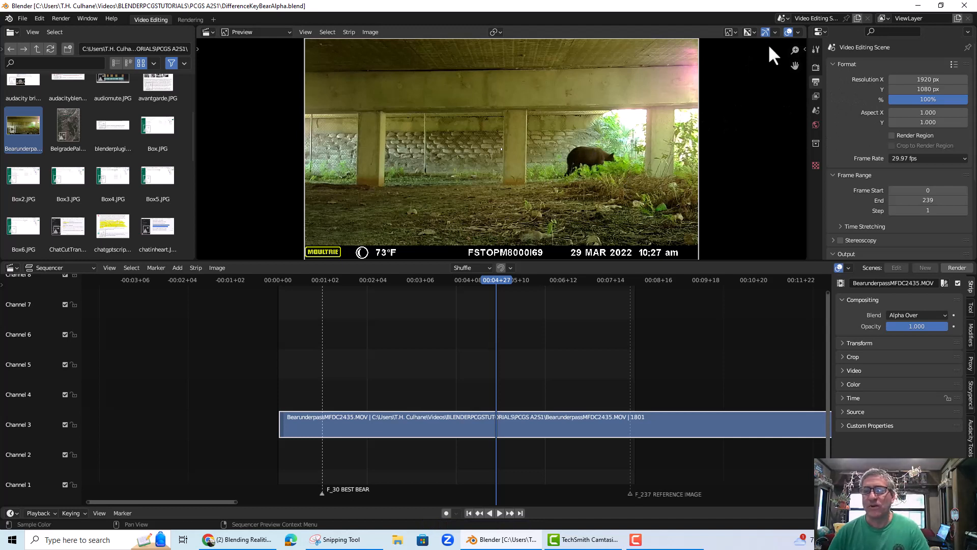
# - Create a full copy of the video editing scene and rename the copy Composite Bear Scene
pyautogui.click(857, 18)
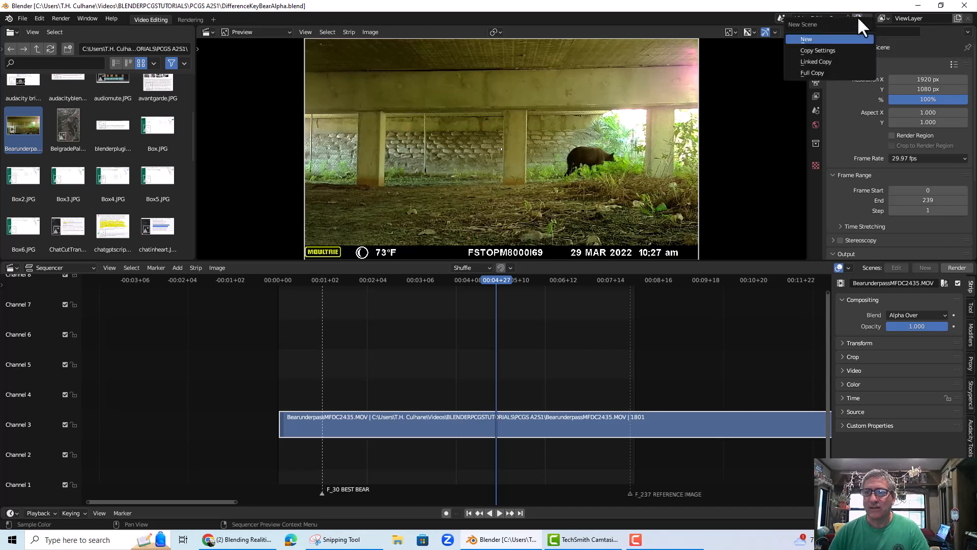
pyautogui.click(826, 72)
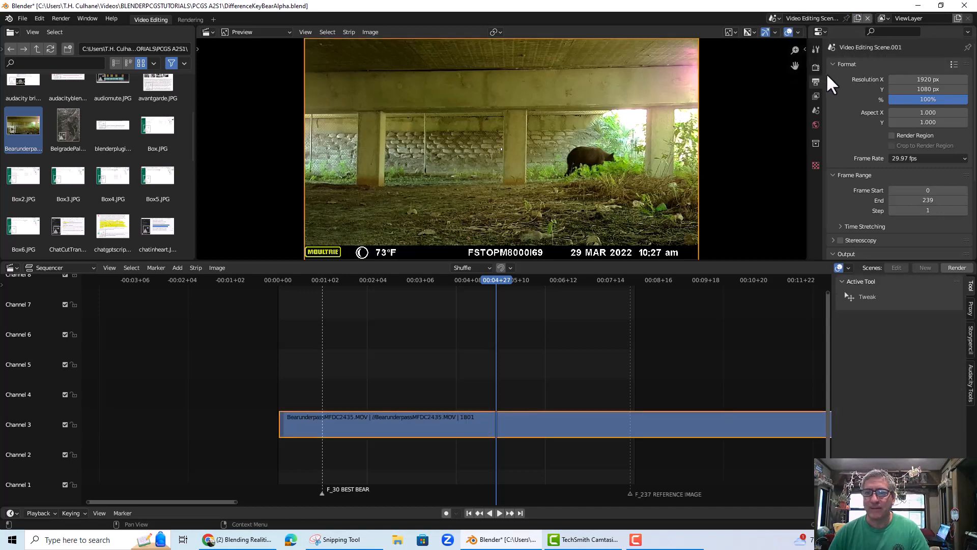
pyautogui.click(774, 18)
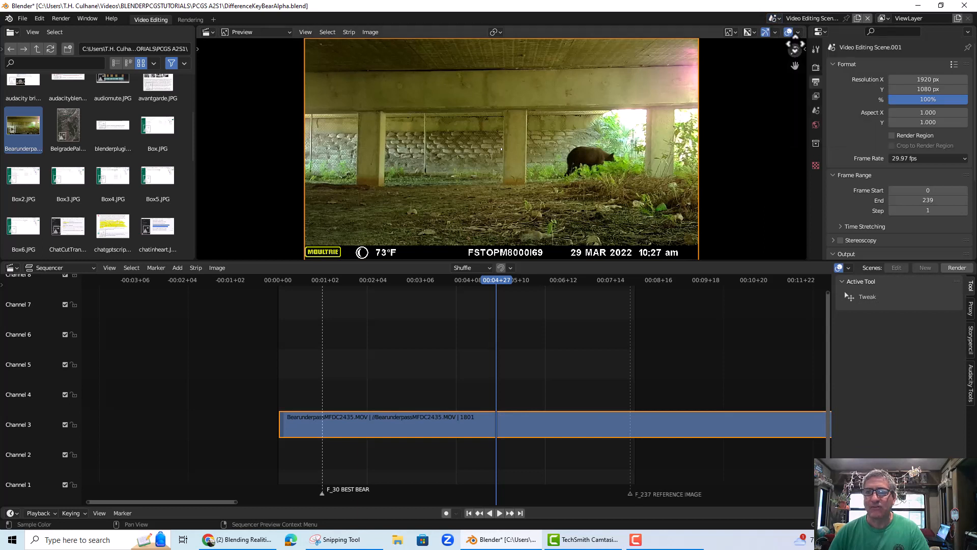
pyautogui.doubleClick(809, 17)
pyautogui.write('Co')
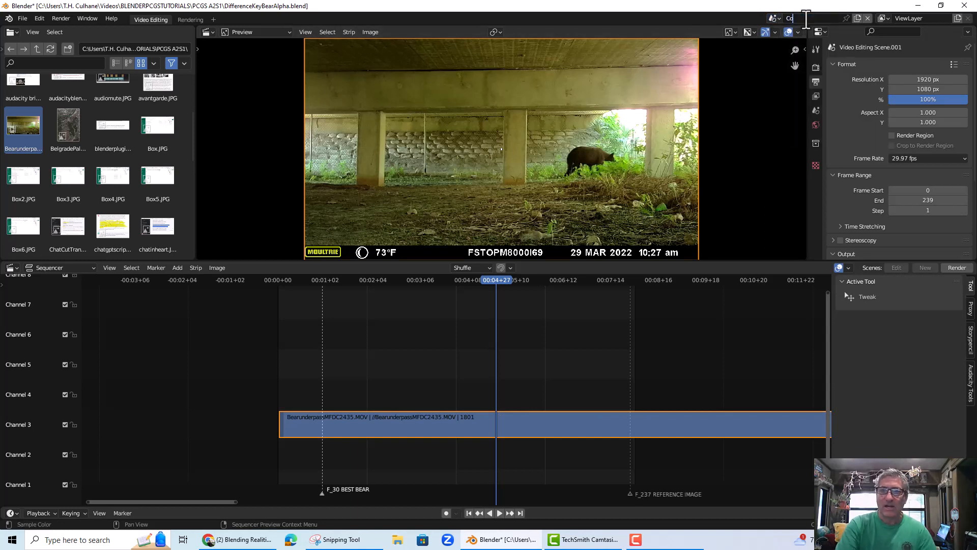
pyautogui.write('mposite B')
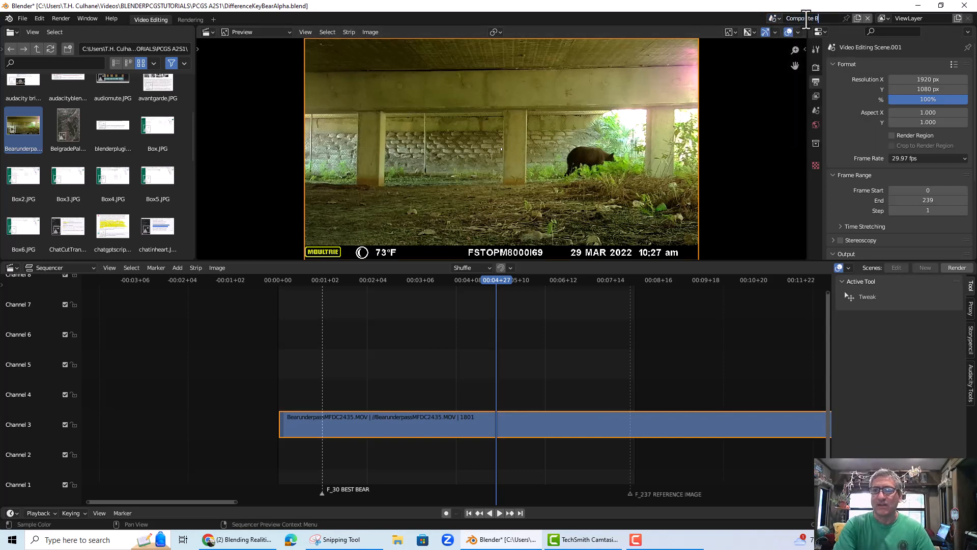
pyautogui.write('ear Scene')
pyautogui.press('Return')
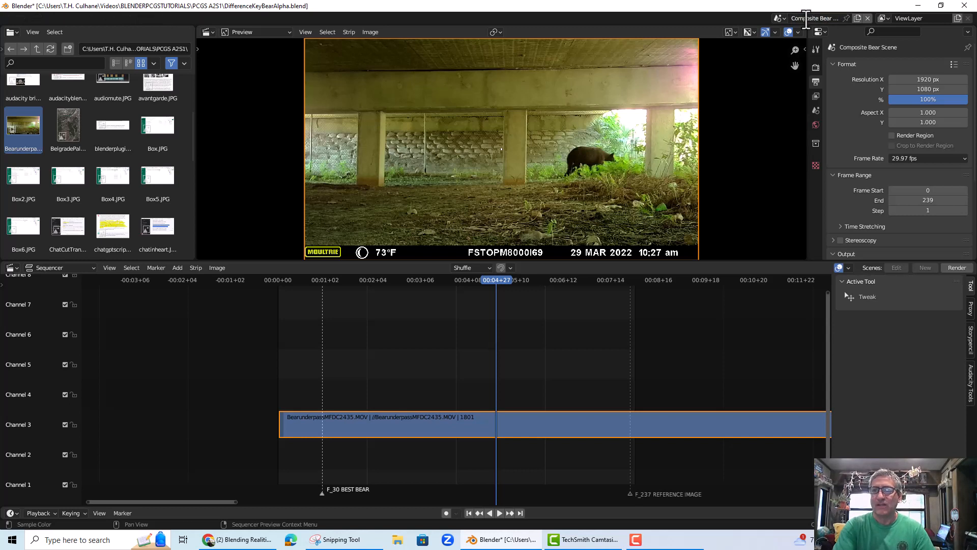
# - Switch to Video Editing Scene and back to Composite Bear Scene to compare the two scenes
pyautogui.click(782, 18)
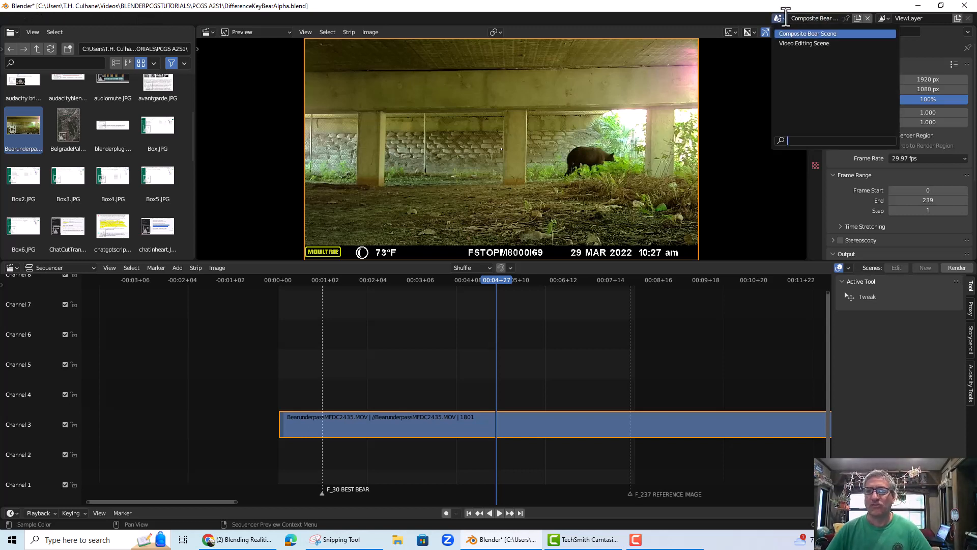
pyautogui.click(802, 43)
pyautogui.click(784, 19)
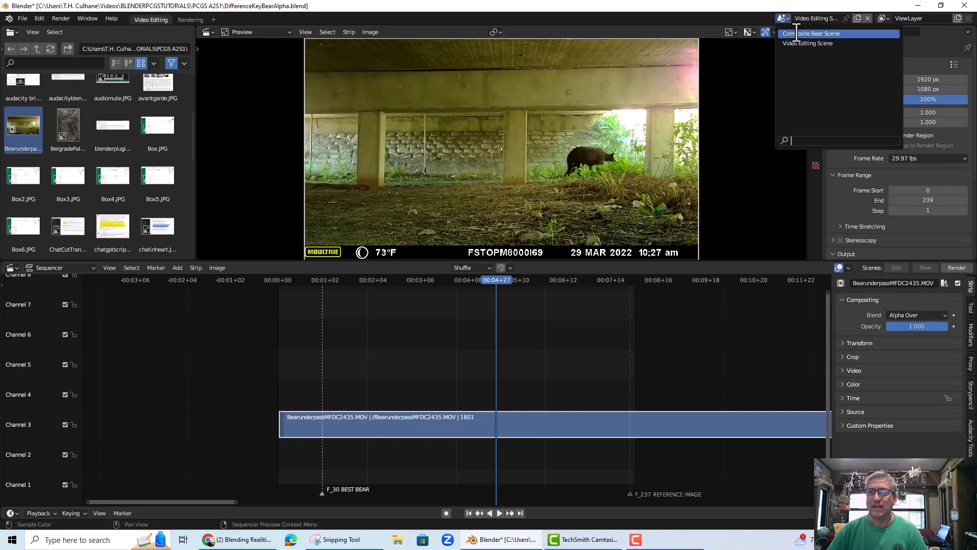
pyautogui.click(796, 33)
pyautogui.click(783, 17)
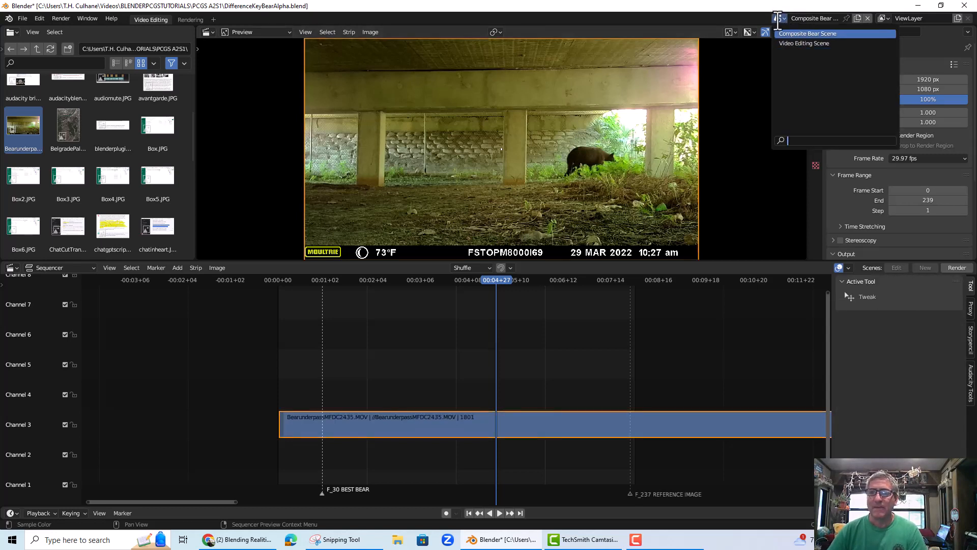
pyautogui.click(796, 34)
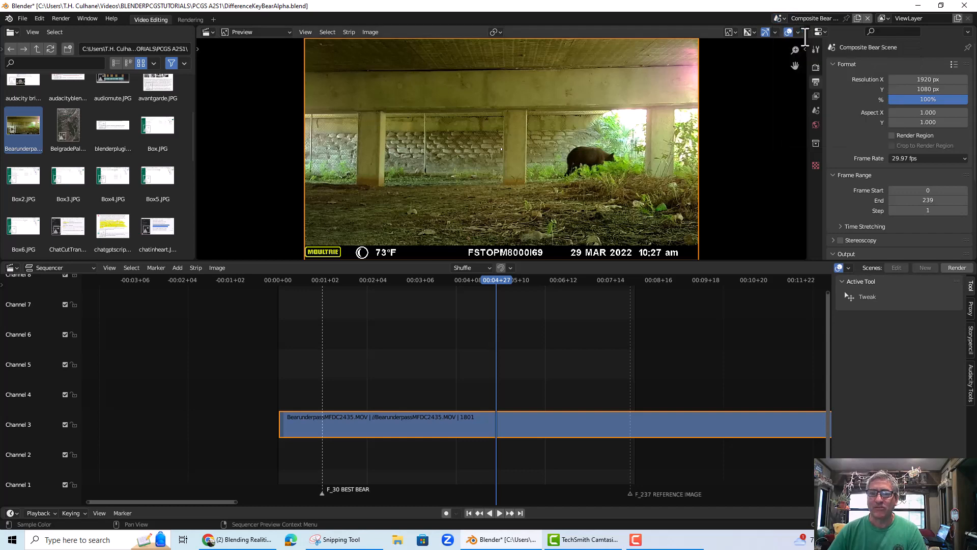
# - Delete the bear clip strip on Channel 3 from Composite Bear Scene and return to Video Editing Scene
pyautogui.click(528, 425)
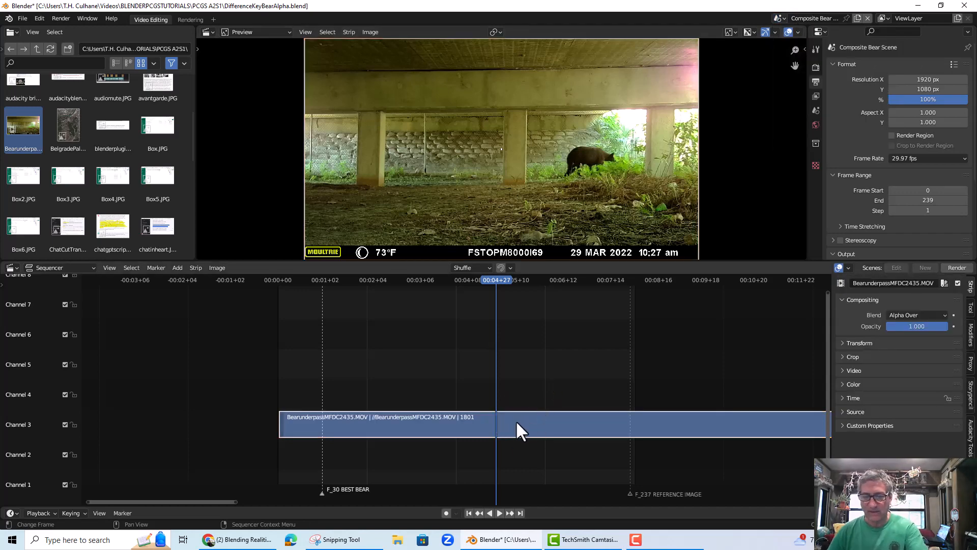
pyautogui.press('Delete')
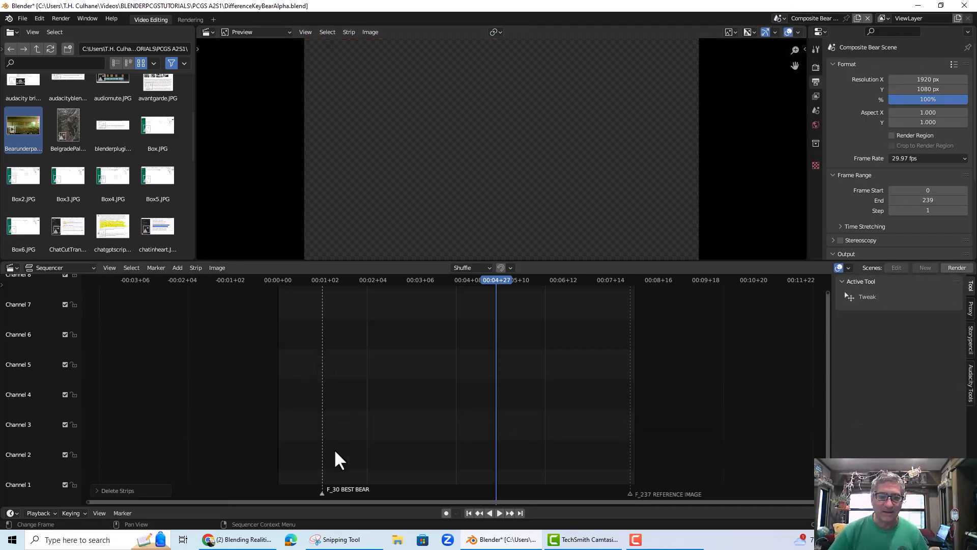
pyautogui.click(775, 18)
pyautogui.click(803, 47)
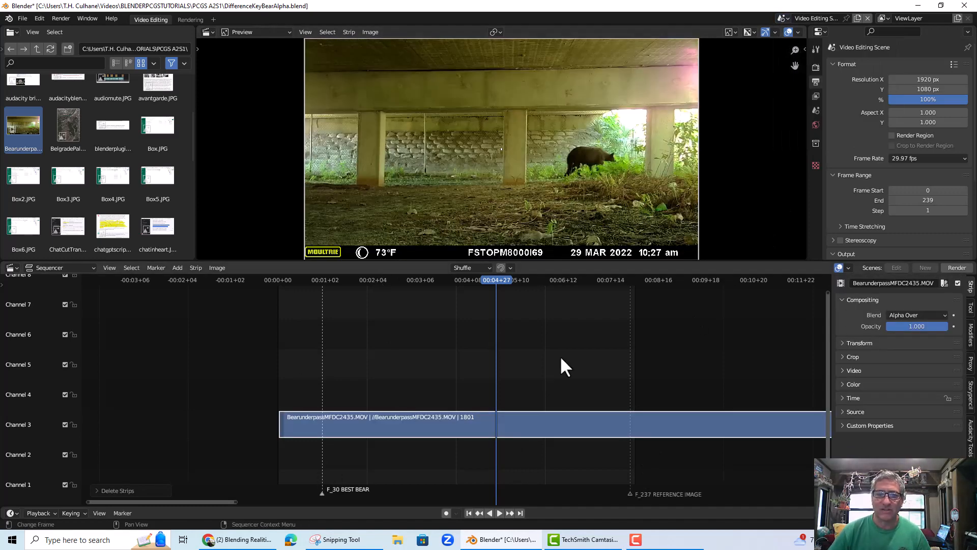
# - Split the bear clip on Channel 3 at 00:08+00 and delete the portion after the cut
pyautogui.moveTo(407, 282); pyautogui.dragTo(635, 280)
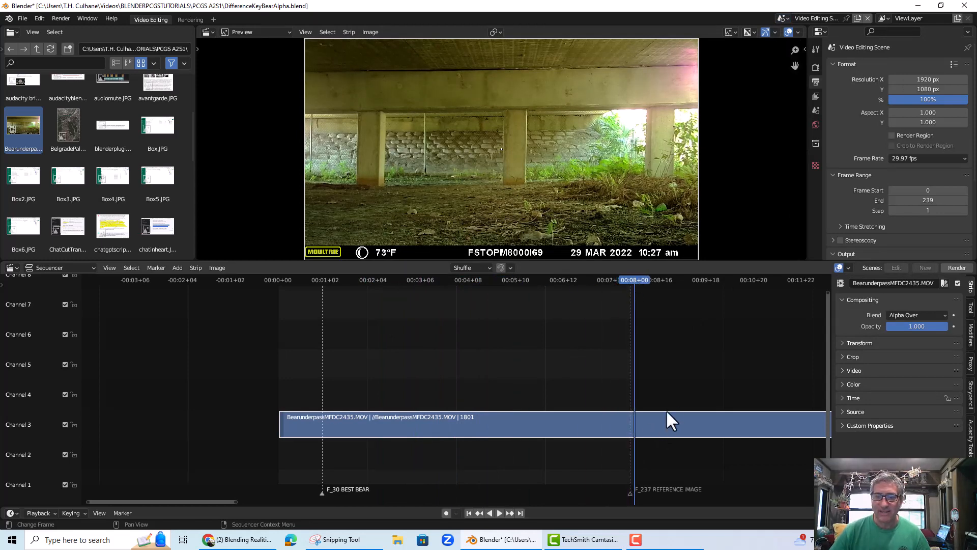
pyautogui.scroll(-5, 666, 409)
pyautogui.scroll(5, 601, 415)
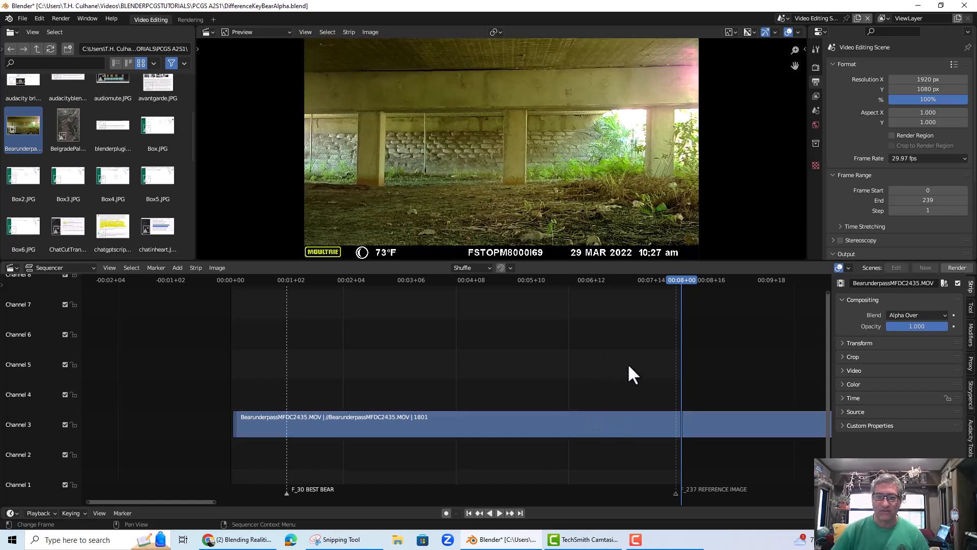
pyautogui.click(628, 422)
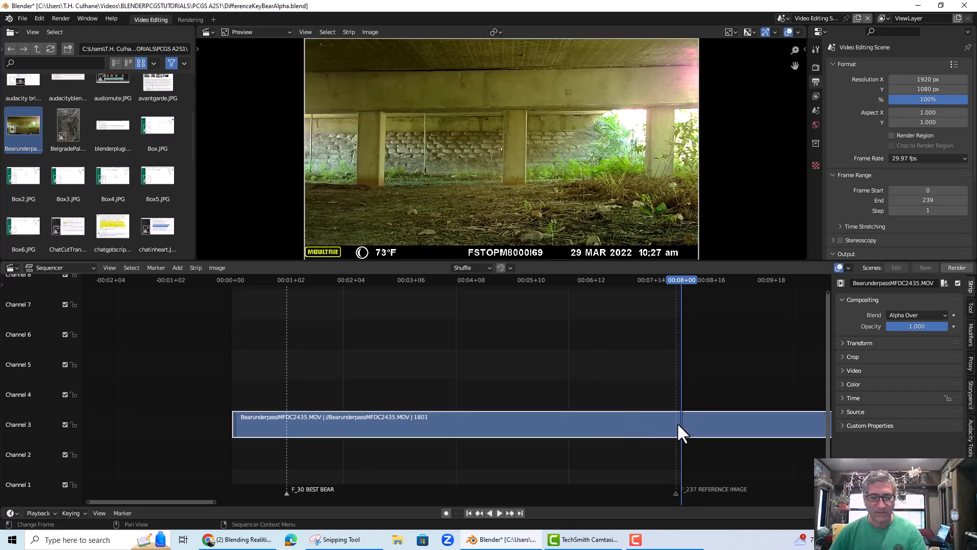
pyautogui.press('k')
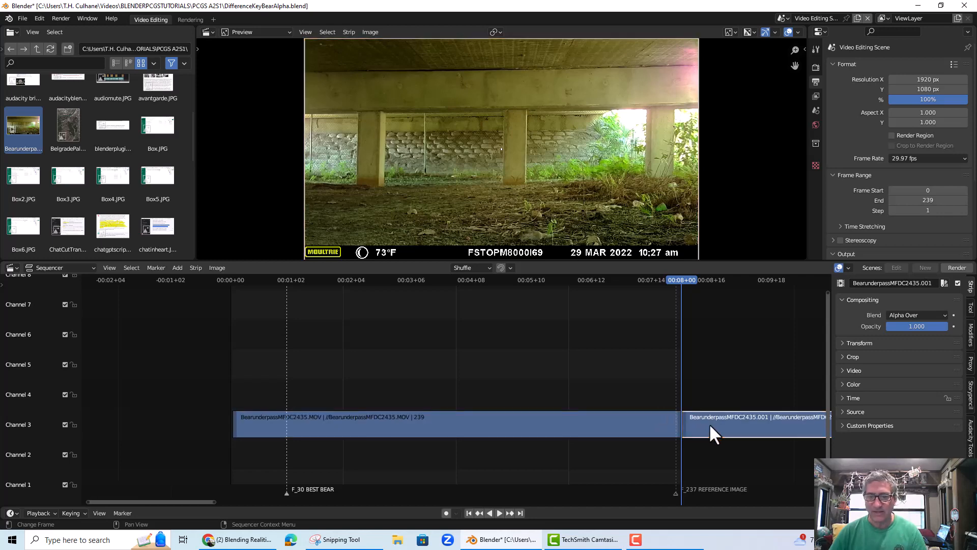
pyautogui.press('Delete')
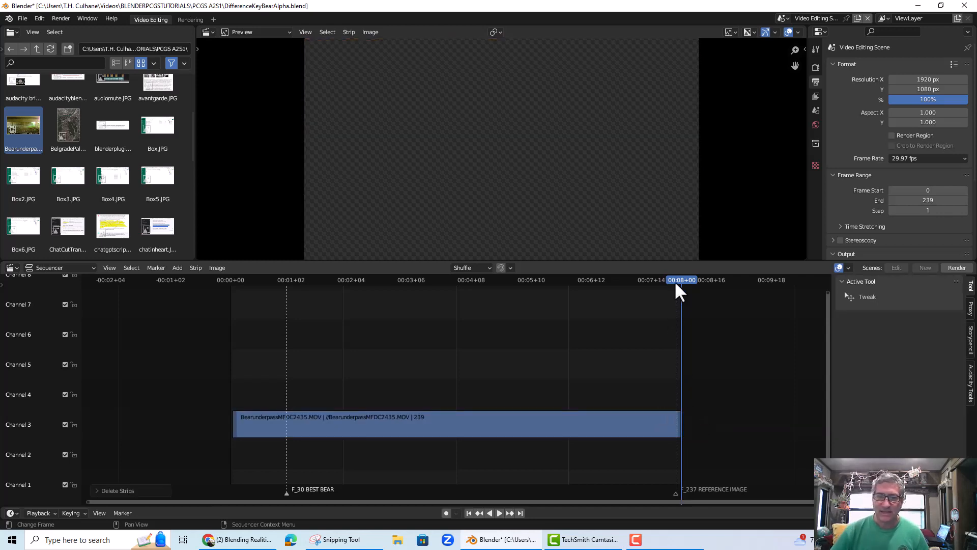
# - Scrub back and briefly play the trimmed bear clip, stopping at 00:04+10 with the whole strip in view
pyautogui.moveTo(674, 279); pyautogui.dragTo(399, 292)
pyautogui.press('space')
pyautogui.press('space')
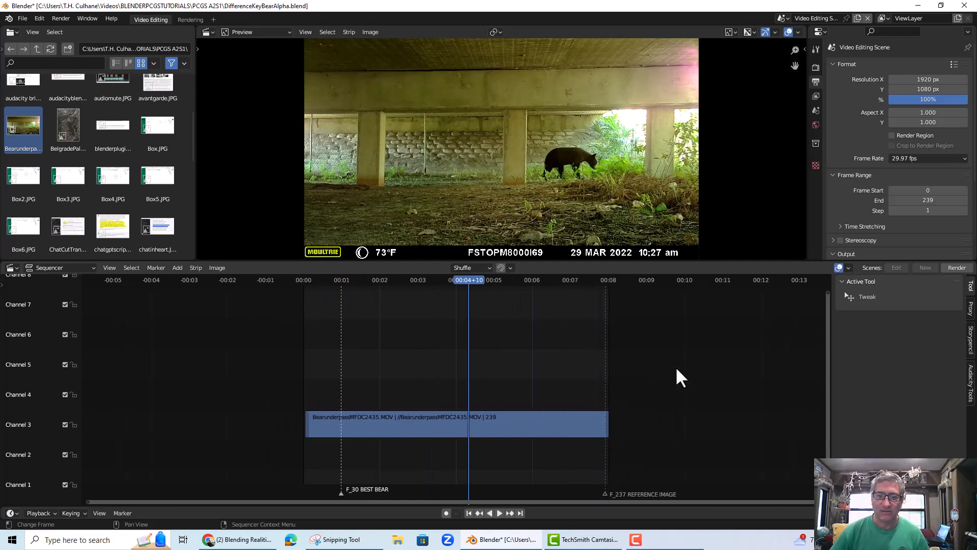
pyautogui.scroll(-5, 676, 365)
pyautogui.scroll(2, 657, 371)
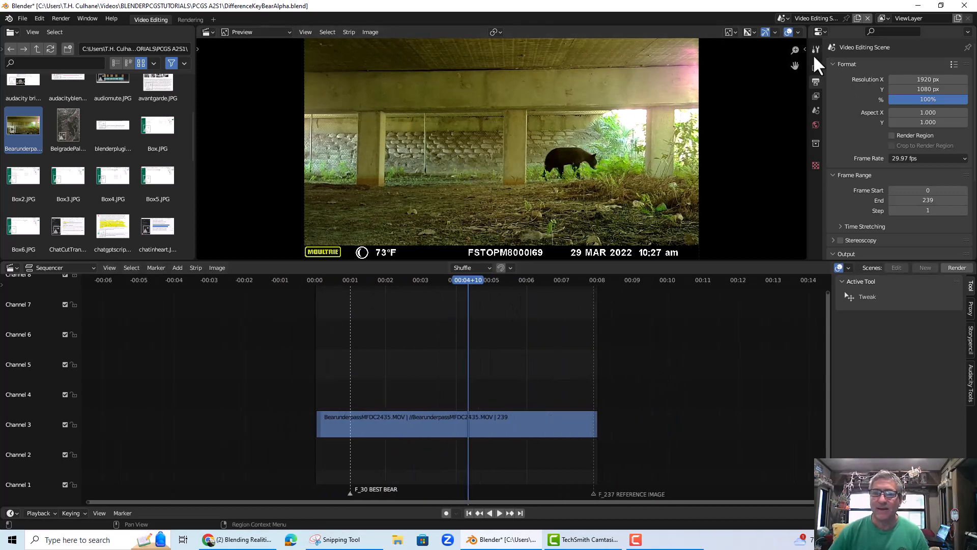
# - Compare the sequencer of Composite Bear Scene with that of Video Editing Scene
pyautogui.click(787, 17)
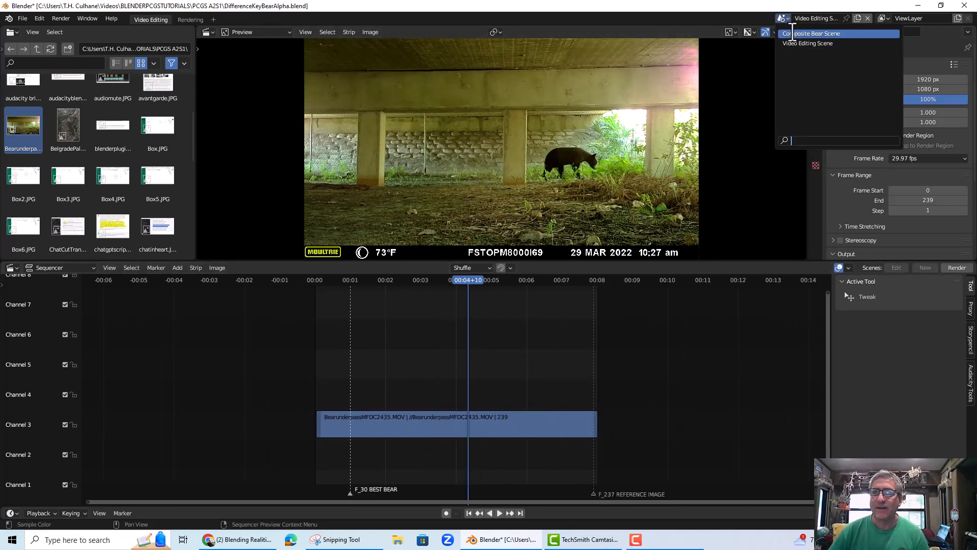
pyautogui.click(790, 30)
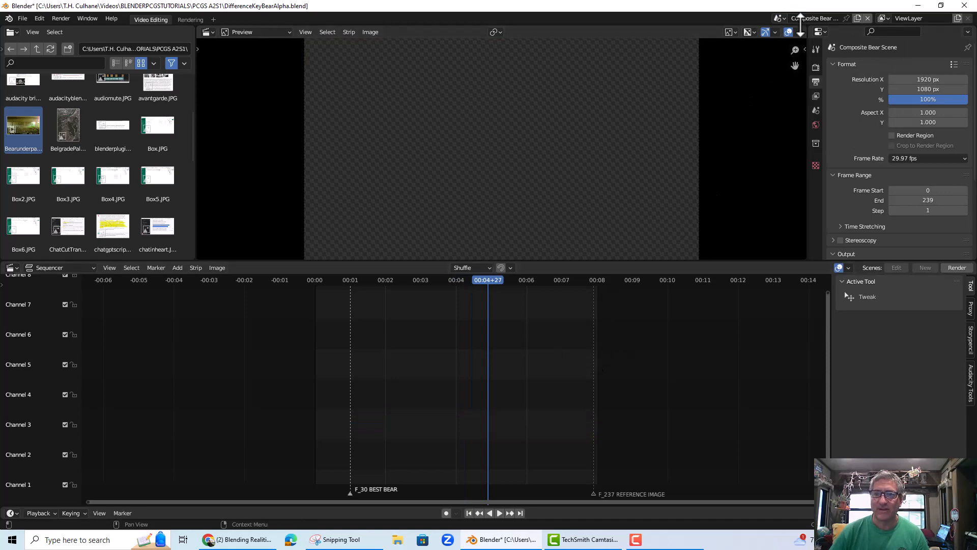
pyautogui.click(781, 17)
pyautogui.click(787, 44)
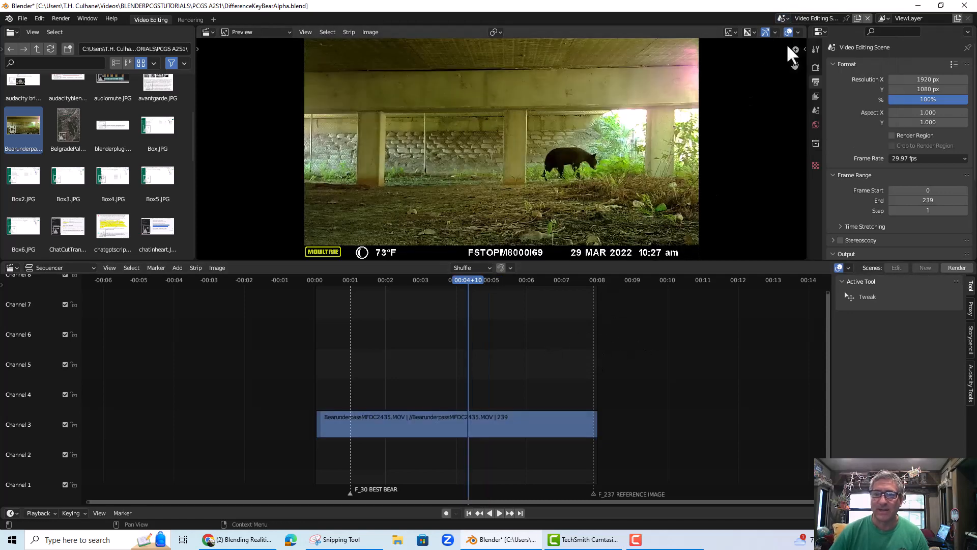
# - Make Composite Bear Scene the active scene and save the project
pyautogui.click(786, 16)
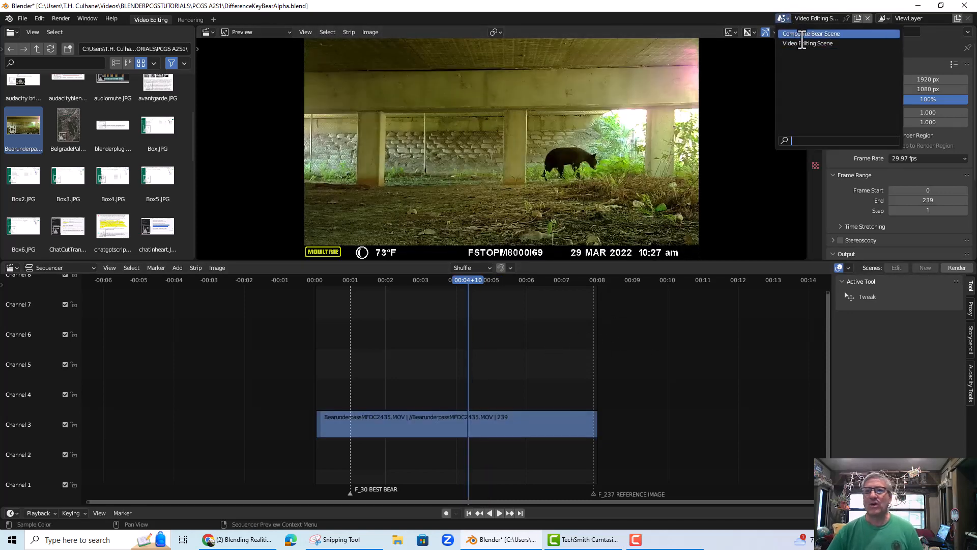
pyautogui.click(804, 34)
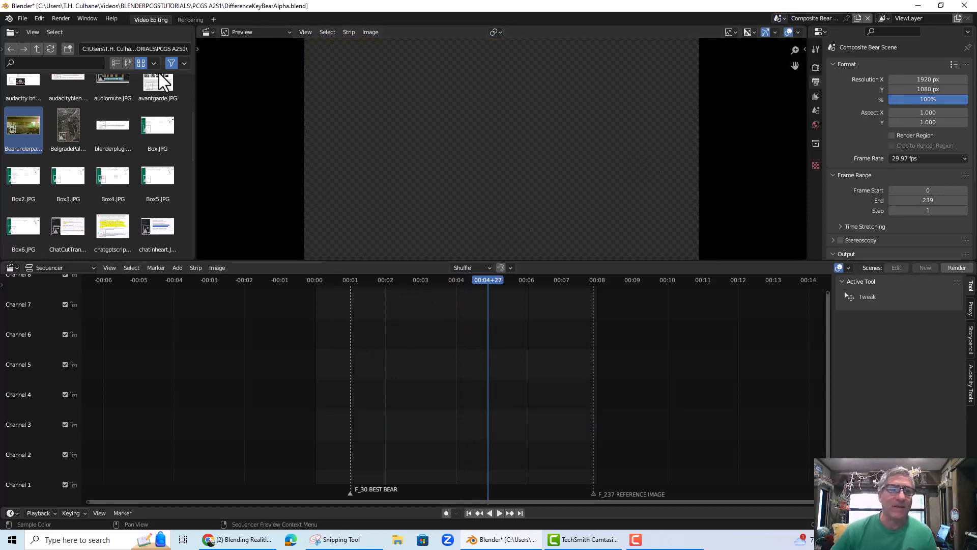
pyautogui.click(20, 16)
pyautogui.click(36, 85)
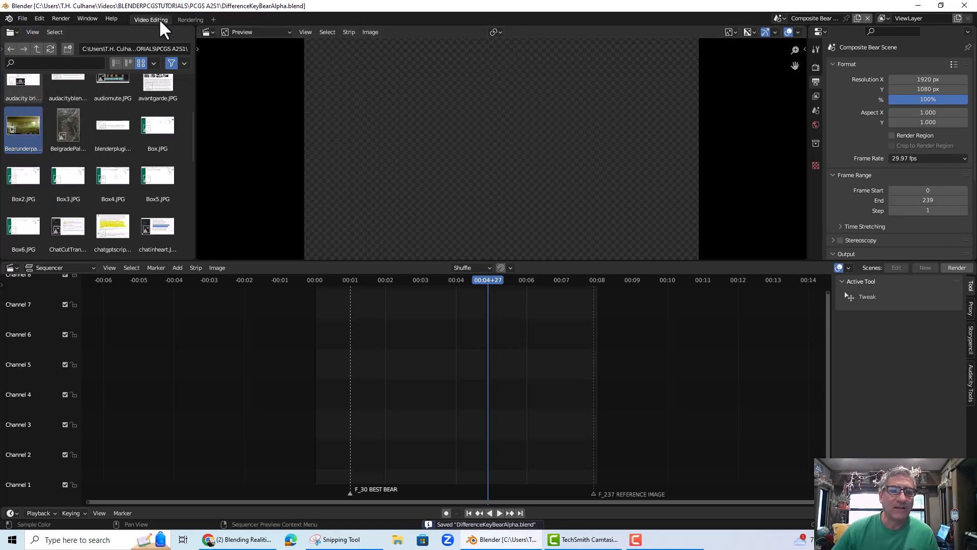
# - Add a Compositing workspace from the VFX category
pyautogui.click(212, 18)
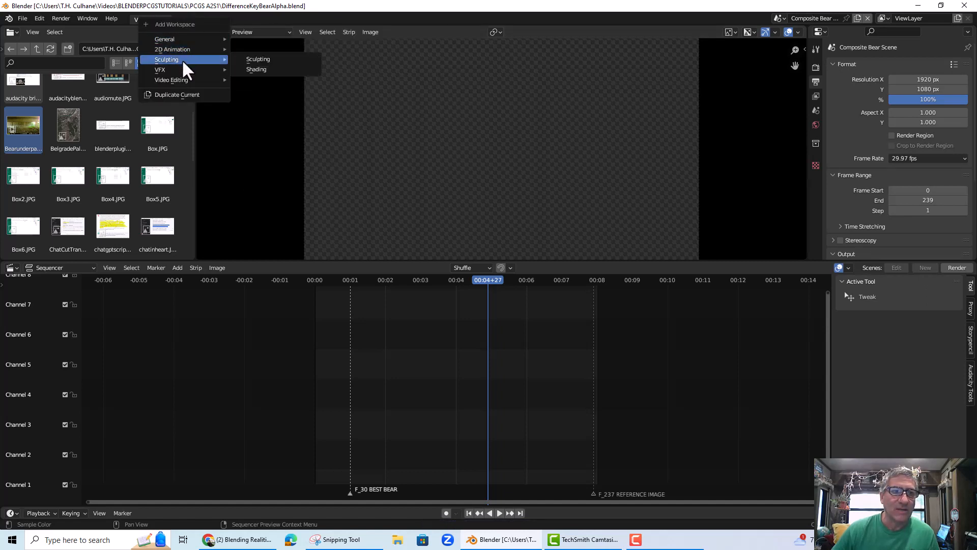
pyautogui.moveTo(174, 38)
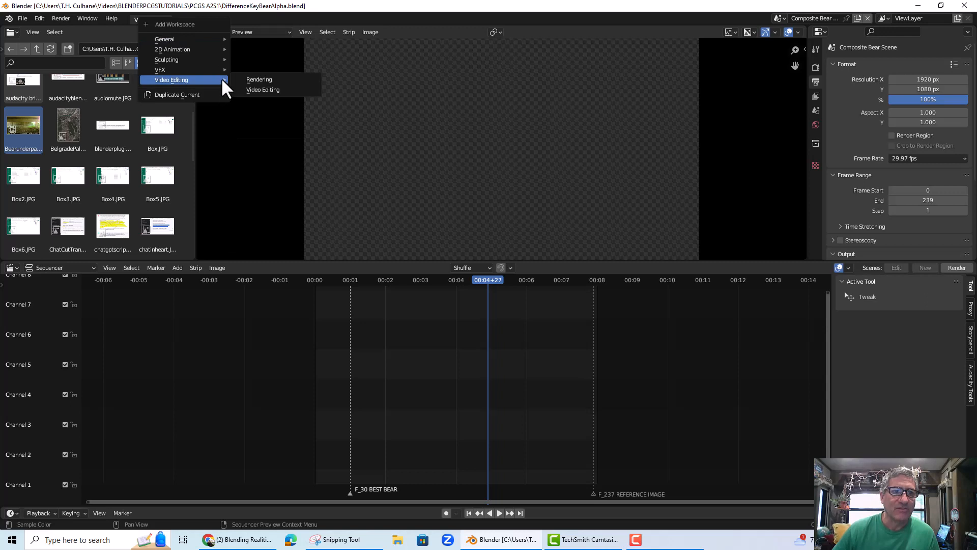
pyautogui.moveTo(217, 69)
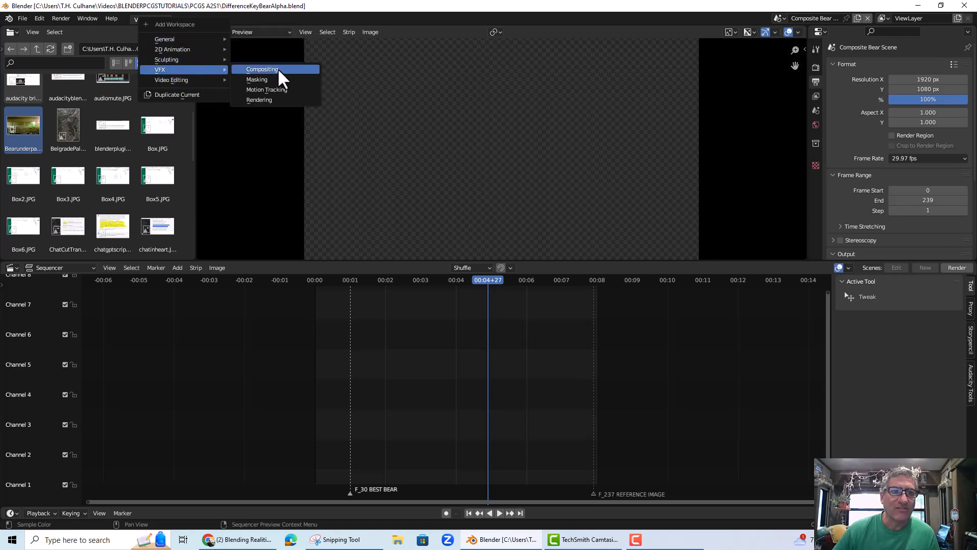
pyautogui.click(277, 69)
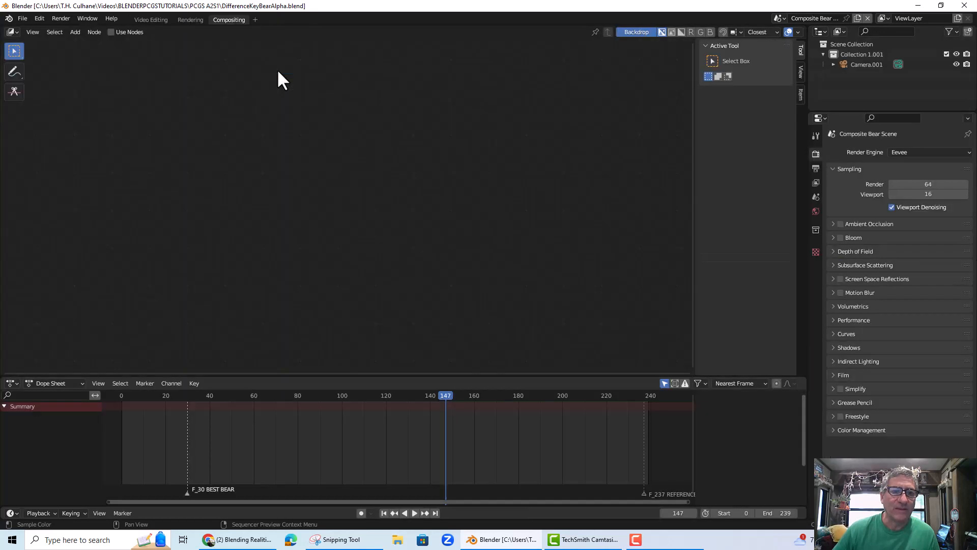
# - Add a second Compositing workspace from the General category and delete that duplicate
pyautogui.click(252, 19)
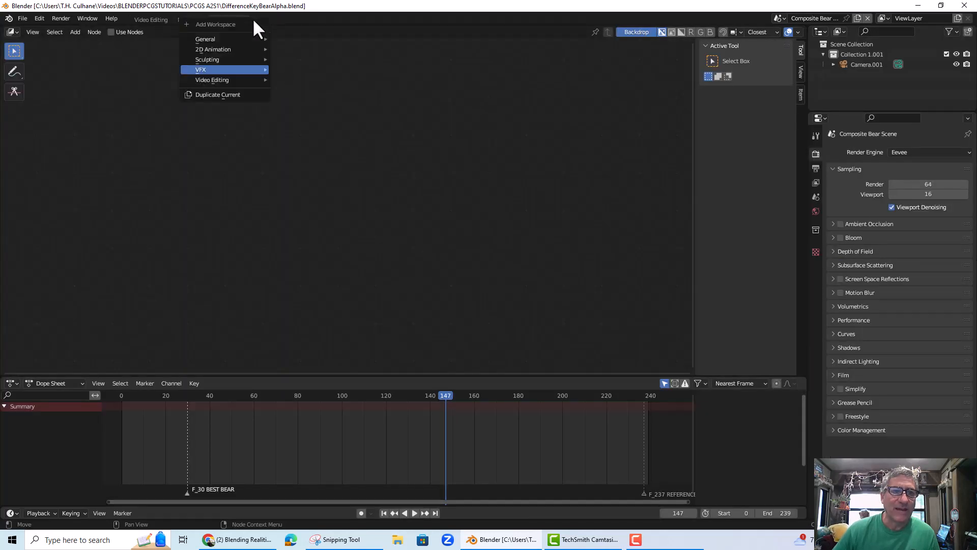
pyautogui.moveTo(239, 40)
pyautogui.click(308, 49)
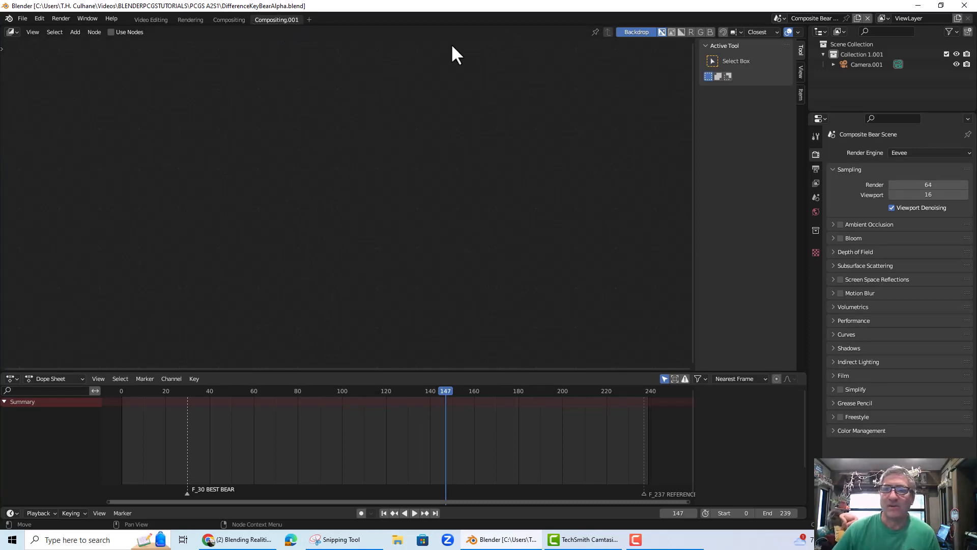
pyautogui.rightClick(284, 17)
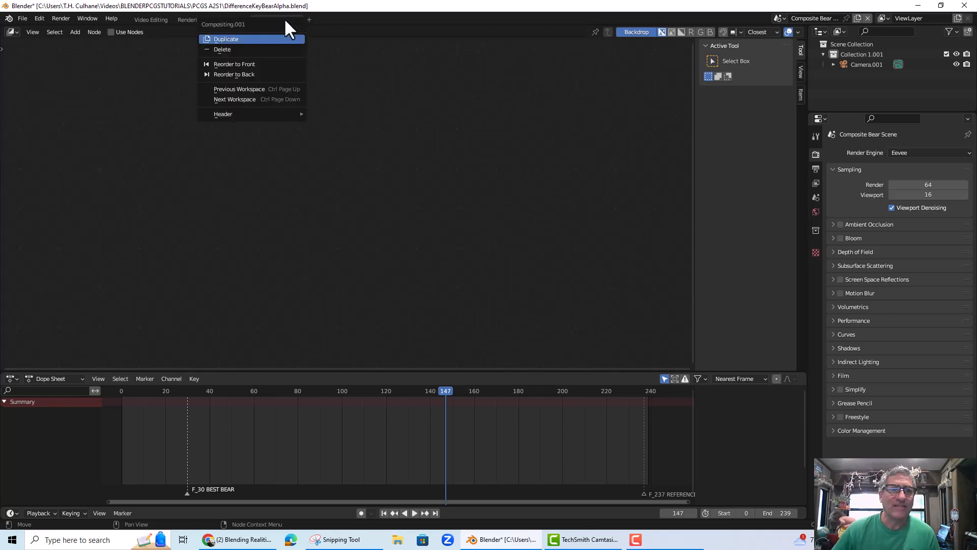
pyautogui.click(262, 44)
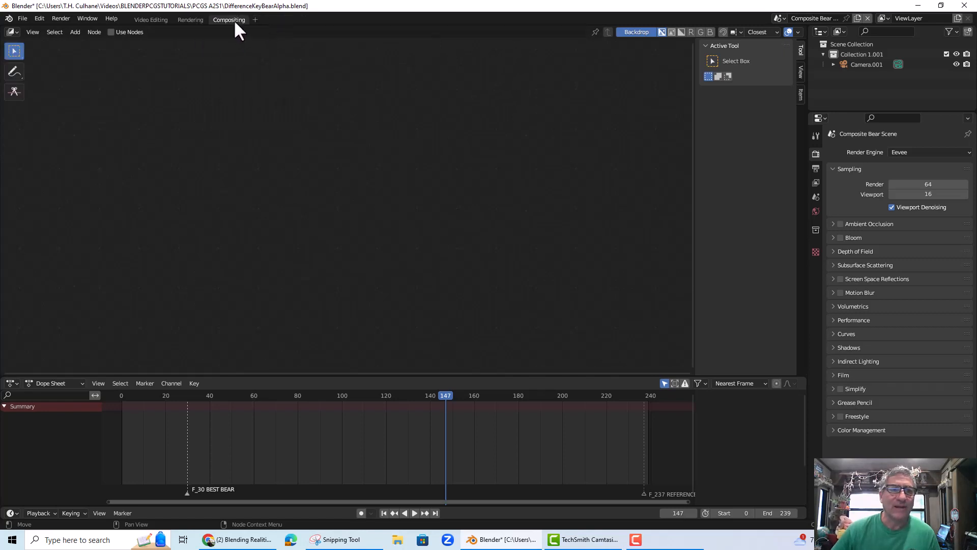
# - Compare the Video Editing and Compositing workspaces of Composite Bear Scene
pyautogui.click(150, 20)
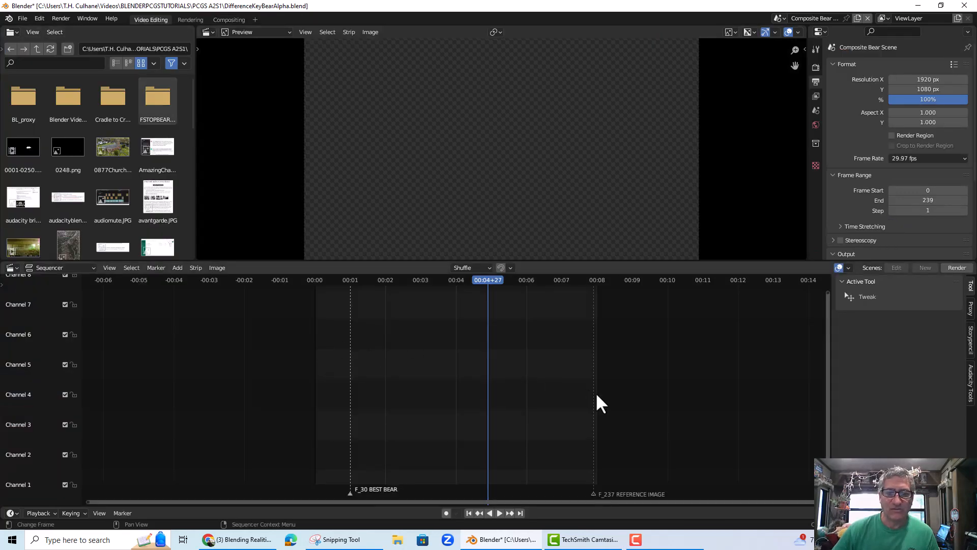
pyautogui.click(226, 19)
pyautogui.click(147, 20)
pyautogui.click(227, 20)
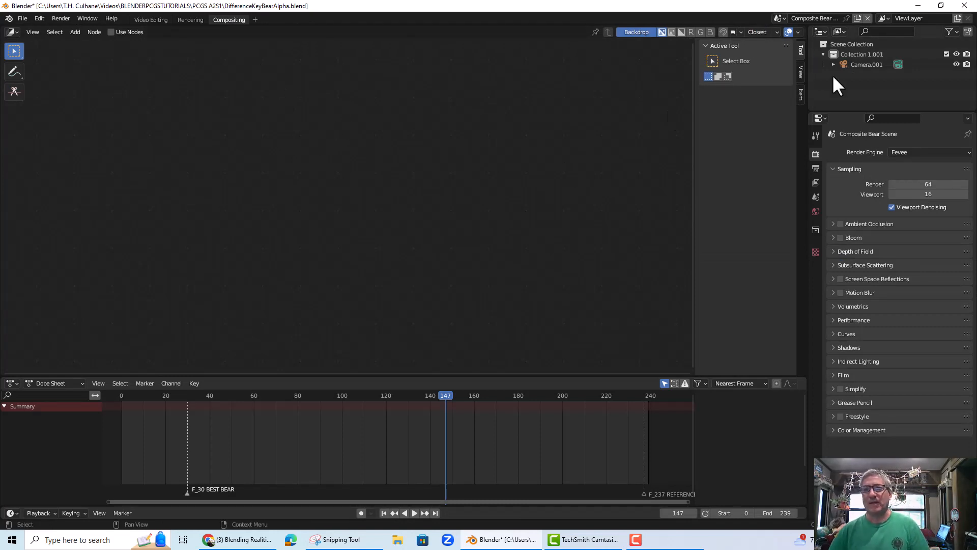
# - Check Video Editing Scene in the Compositing and Video Editing workspaces, and return to Composite Bear Scene in the Compositing workspace
pyautogui.click(779, 17)
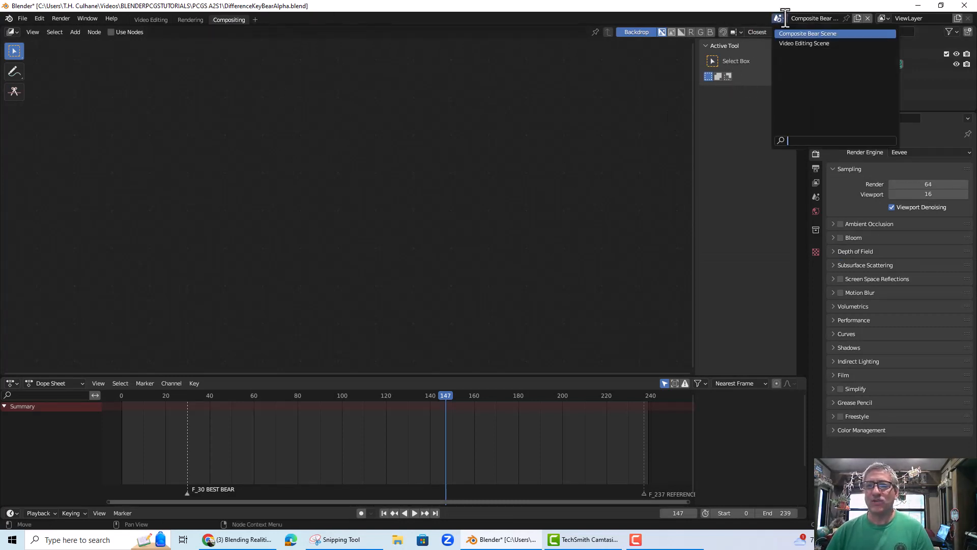
pyautogui.click(792, 45)
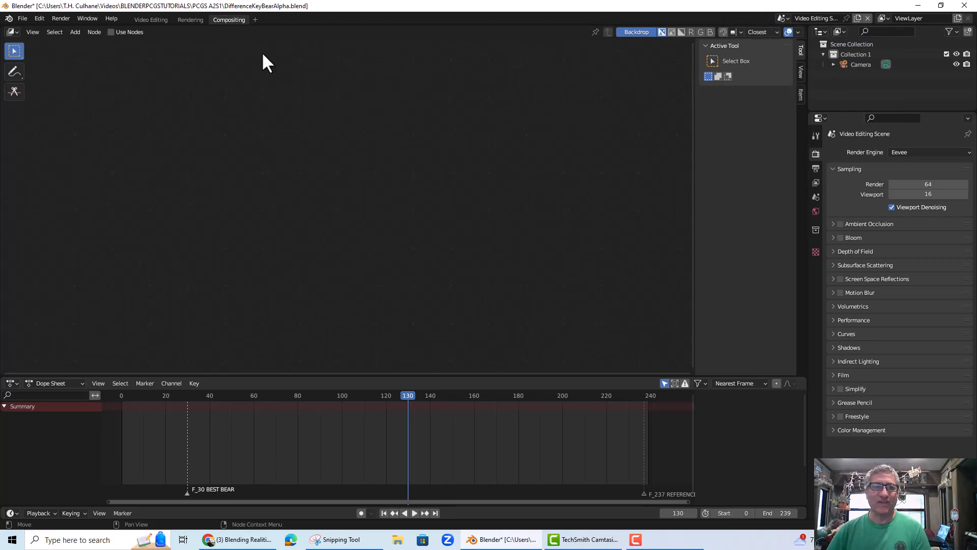
pyautogui.click(148, 18)
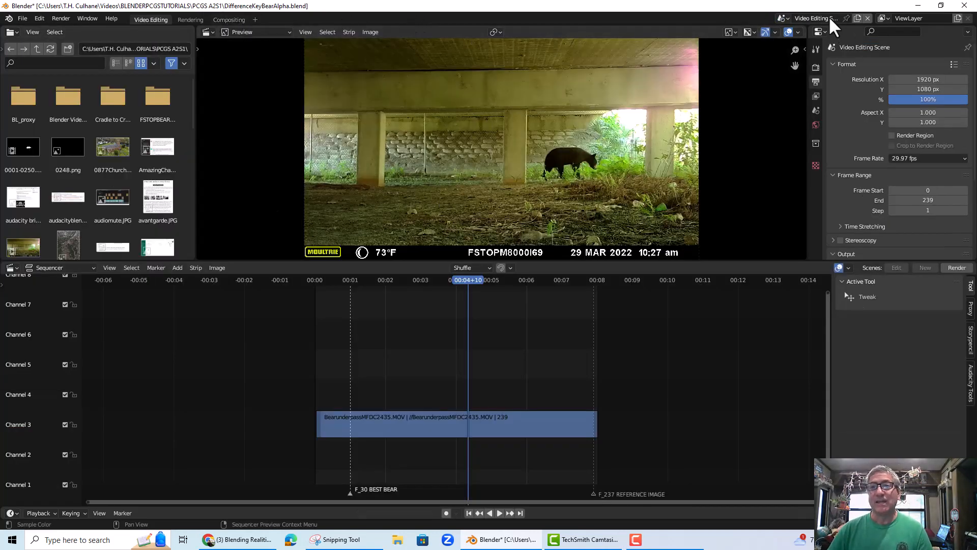
pyautogui.click(788, 17)
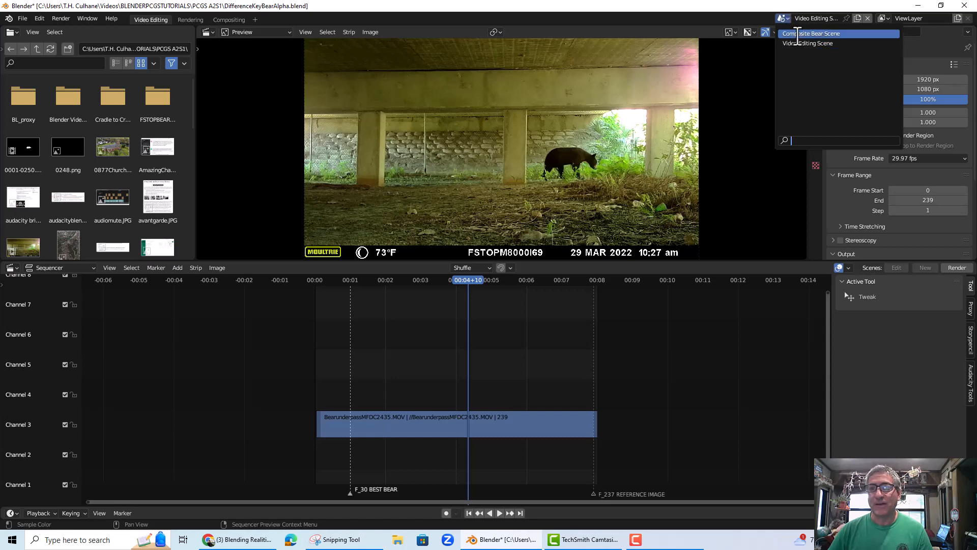
pyautogui.click(796, 31)
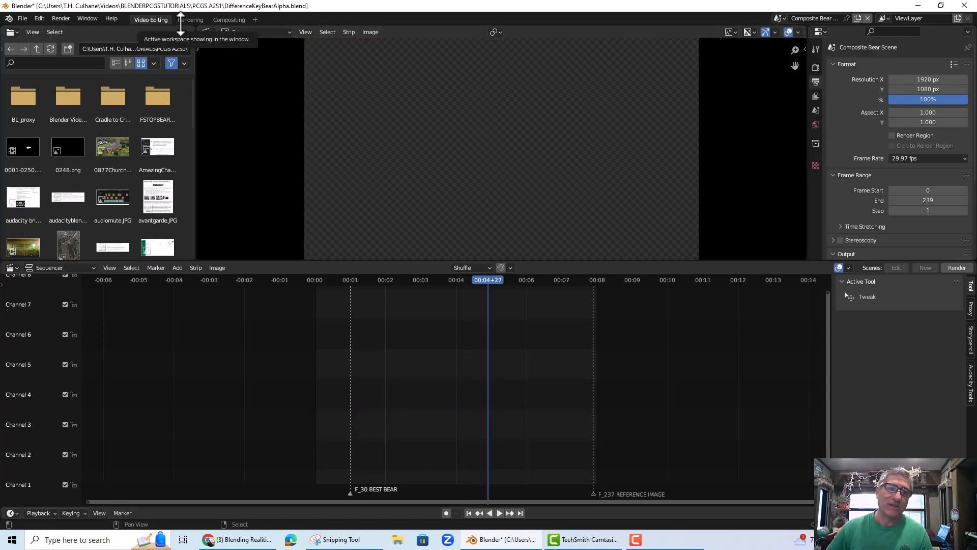
pyautogui.click(230, 21)
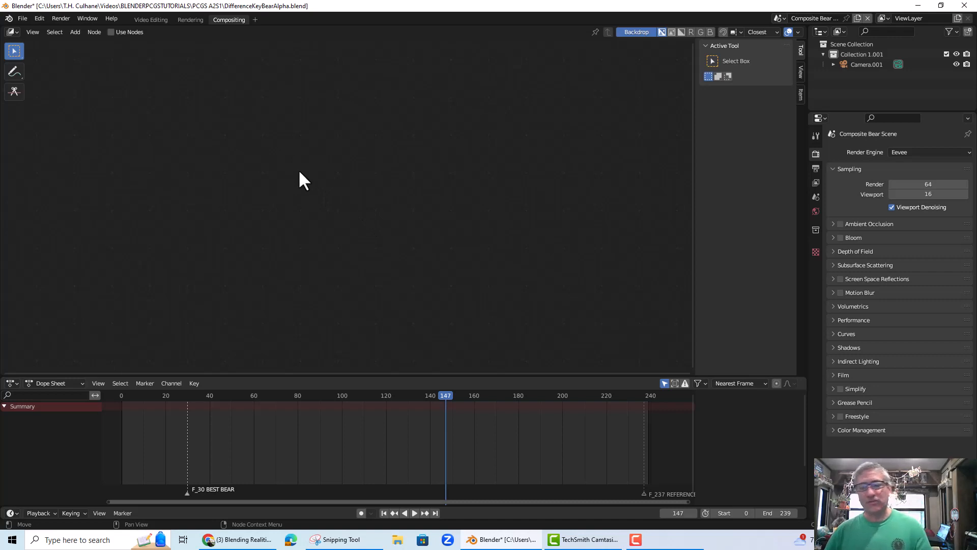
# - Enable Use Nodes for Composite Bear Scene and spread the Render Layers and Composite nodes apart
pyautogui.click(111, 32)
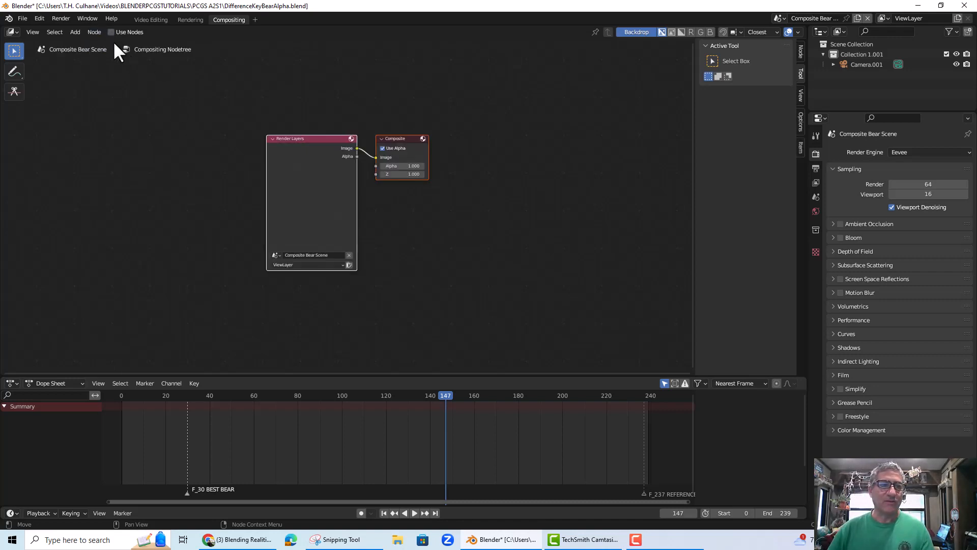
pyautogui.click(288, 153)
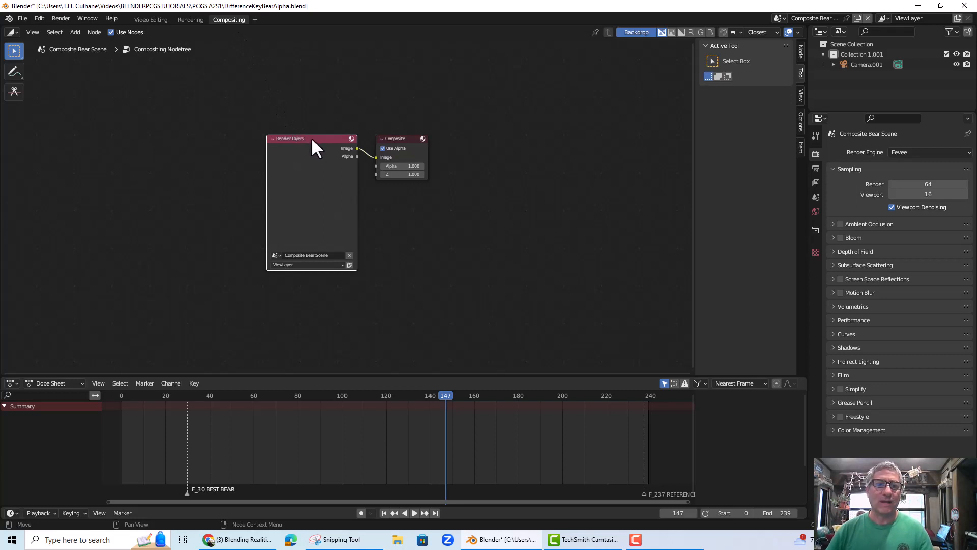
pyautogui.moveTo(312, 139); pyautogui.dragTo(271, 138)
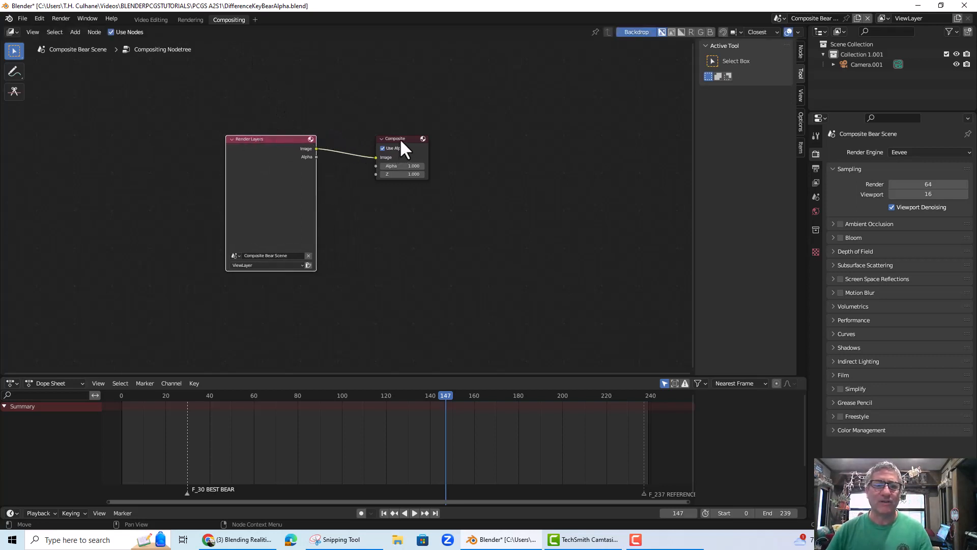
pyautogui.moveTo(402, 140); pyautogui.dragTo(459, 101)
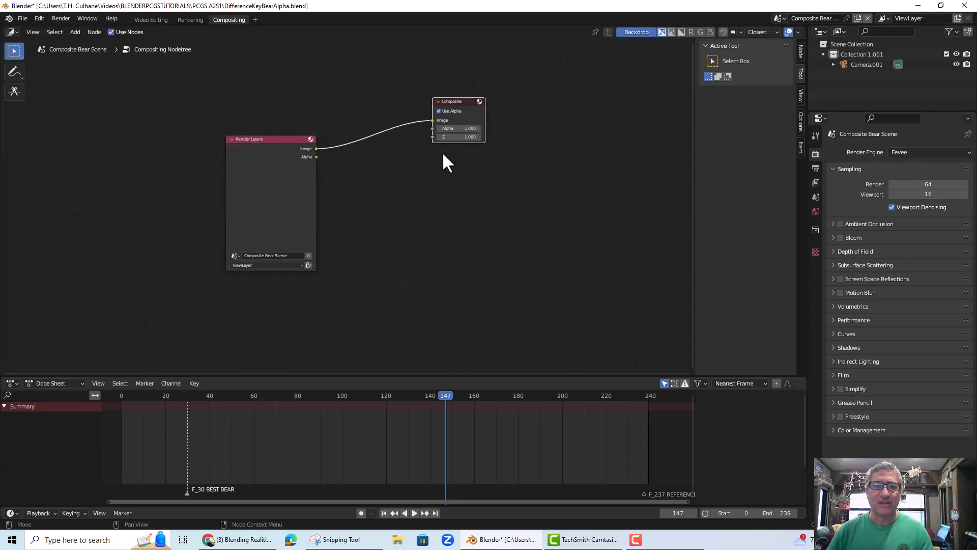
# - Delete the Render Layers node from the compositing node tree
pyautogui.click(264, 140)
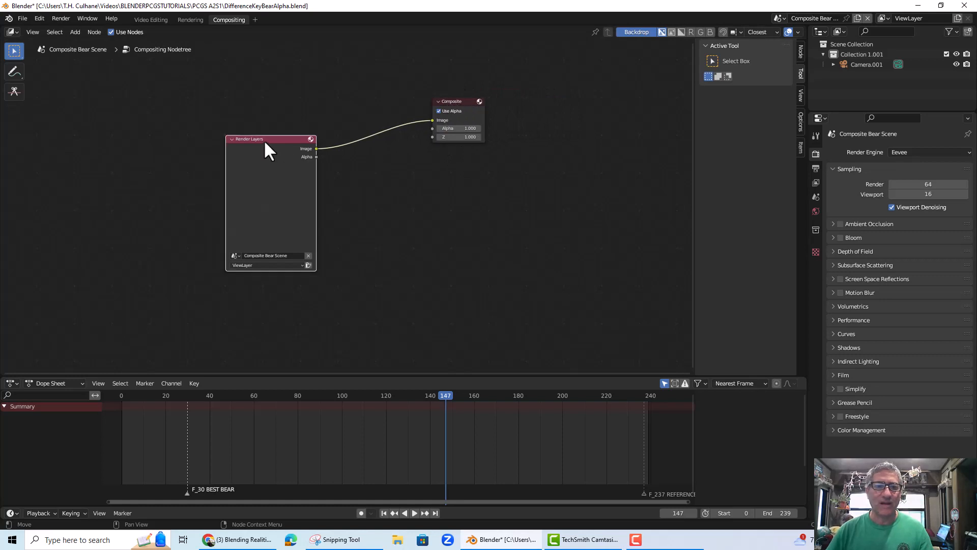
pyautogui.press('Delete')
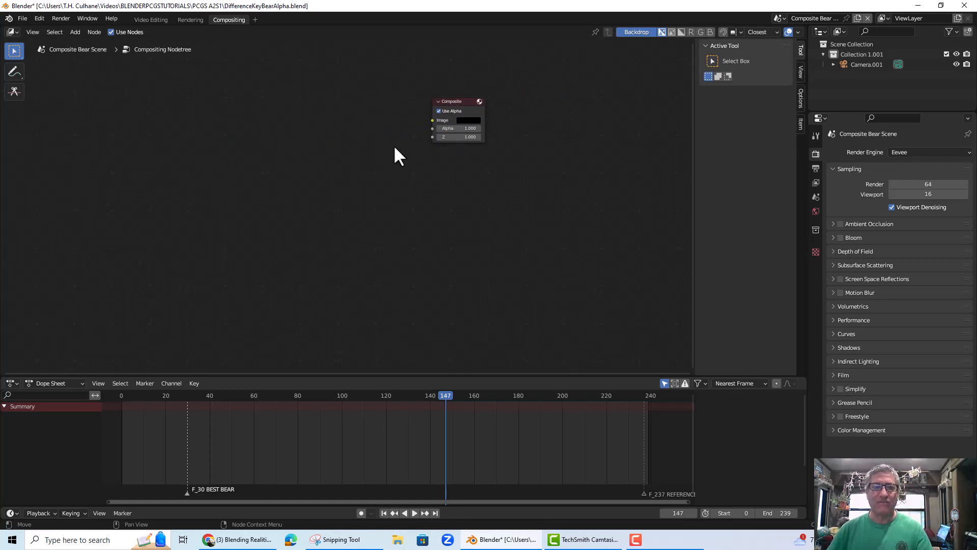
# - Add a Viewer output node below the Composite node, and delete it again
pyautogui.moveTo(447, 104); pyautogui.dragTo(443, 103)
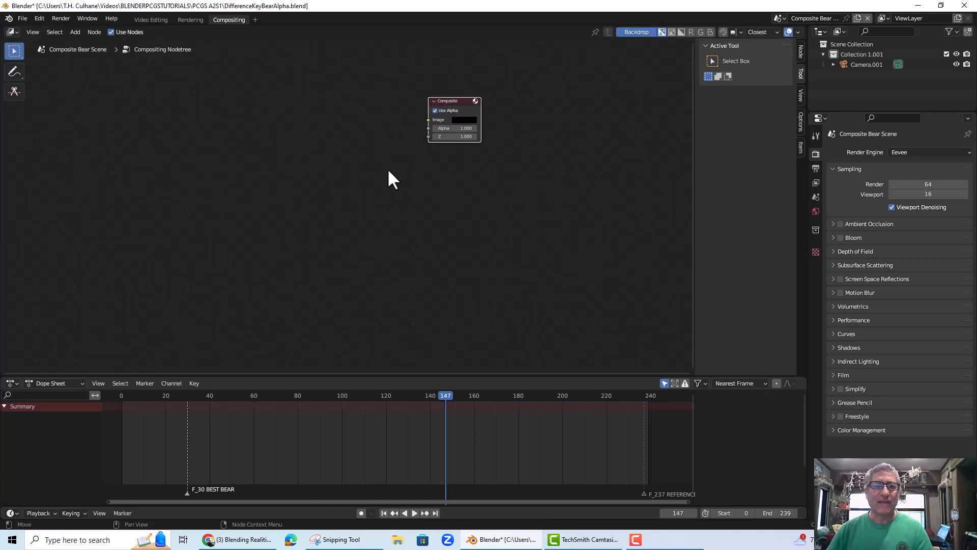
pyautogui.click(92, 31)
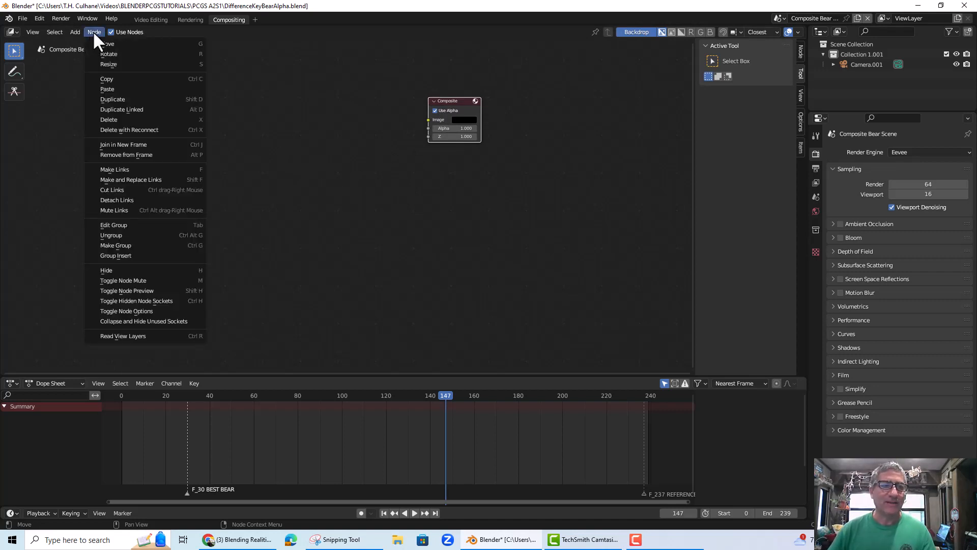
pyautogui.moveTo(75, 32)
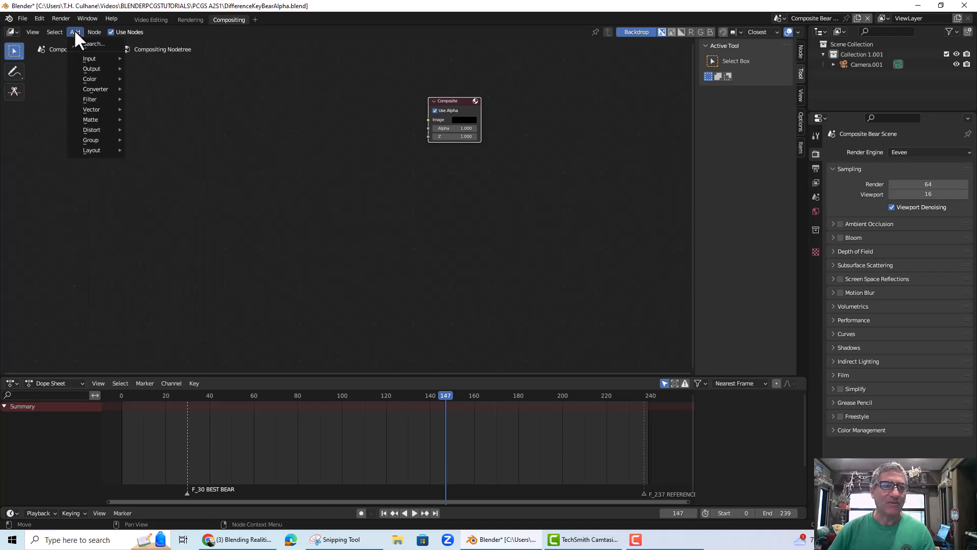
pyautogui.moveTo(89, 57)
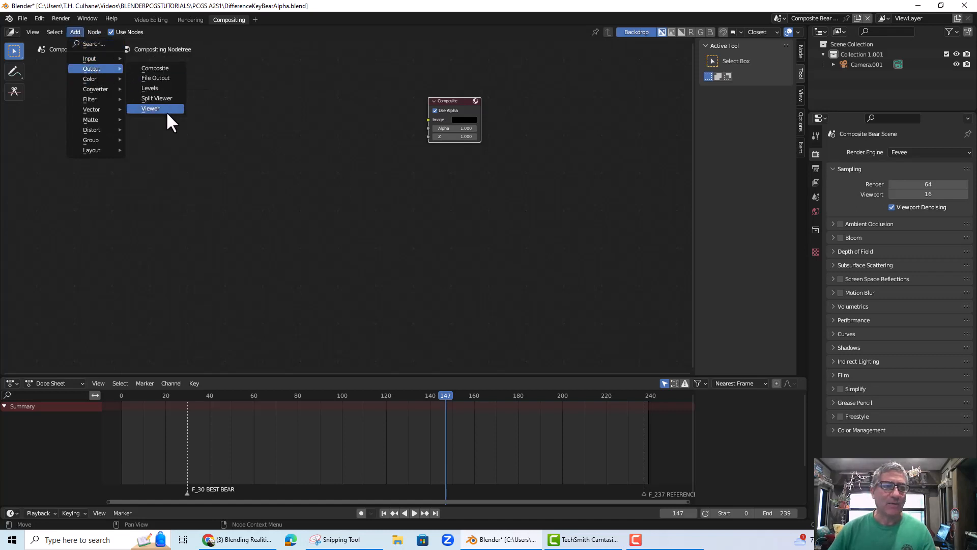
pyautogui.click(166, 111)
pyautogui.click(451, 208)
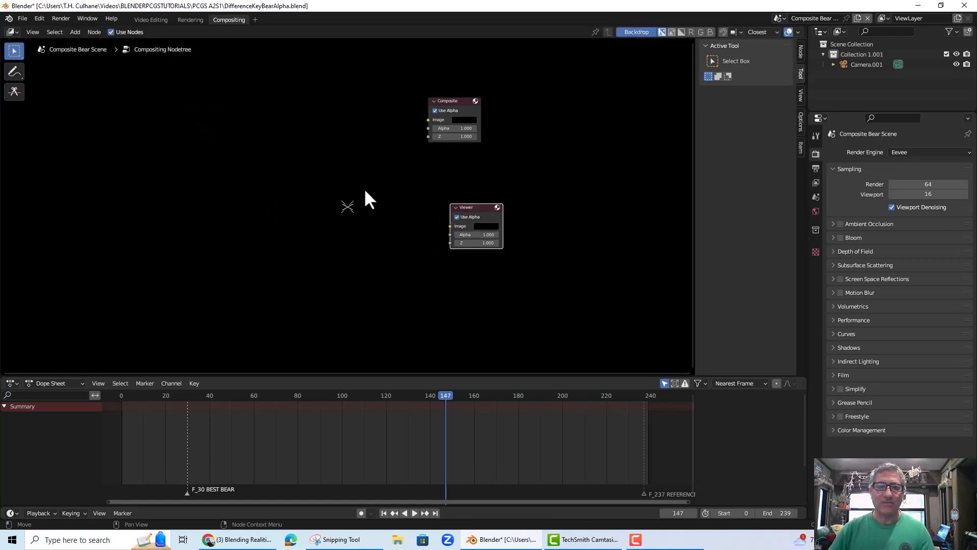
pyautogui.press('x')
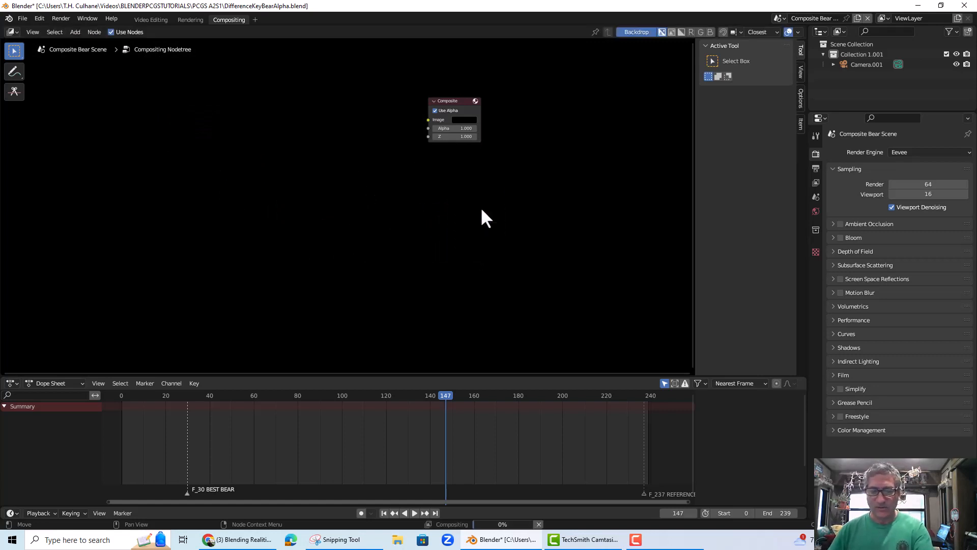
# - Add a new Viewer output node to the tree, placed below the Composite node
pyautogui.click(76, 30)
pyautogui.moveTo(100, 70)
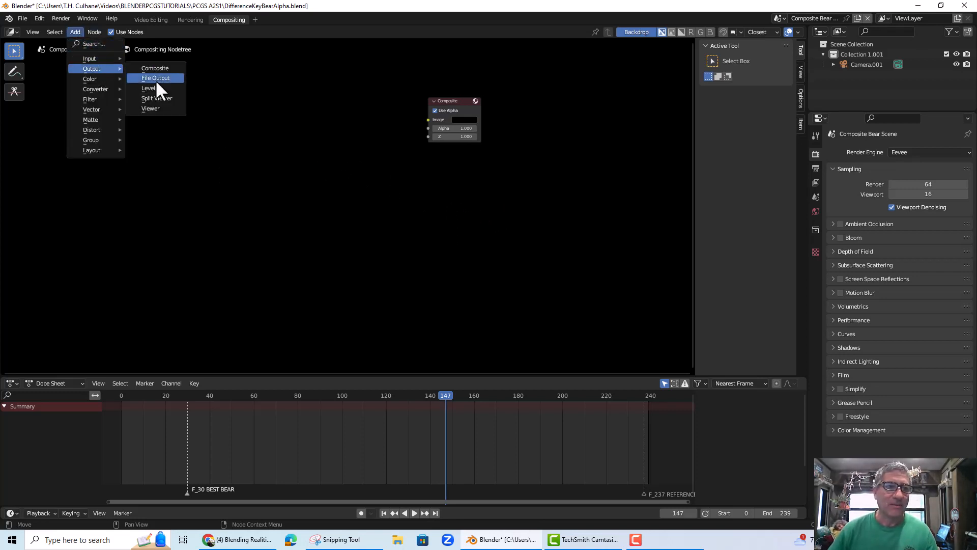
pyautogui.click(162, 105)
pyautogui.click(440, 227)
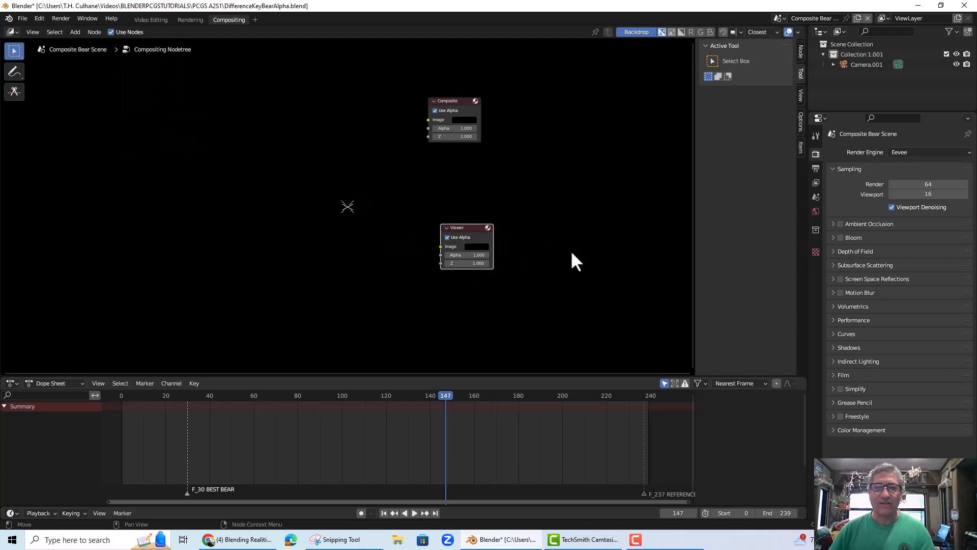
# - Toggle the node editor's backdrop repeatedly, leave it off, and delete the Viewer node
pyautogui.click(638, 32)
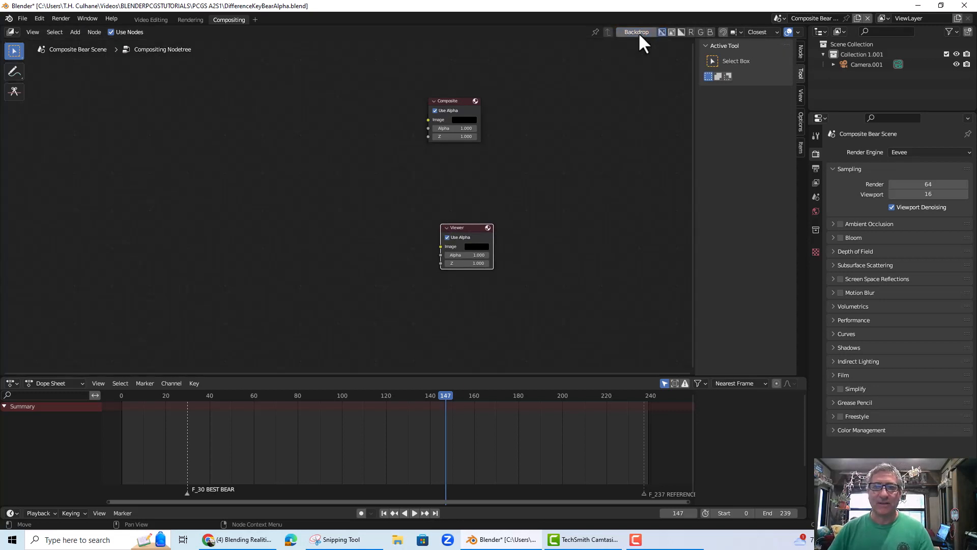
pyautogui.click(638, 32)
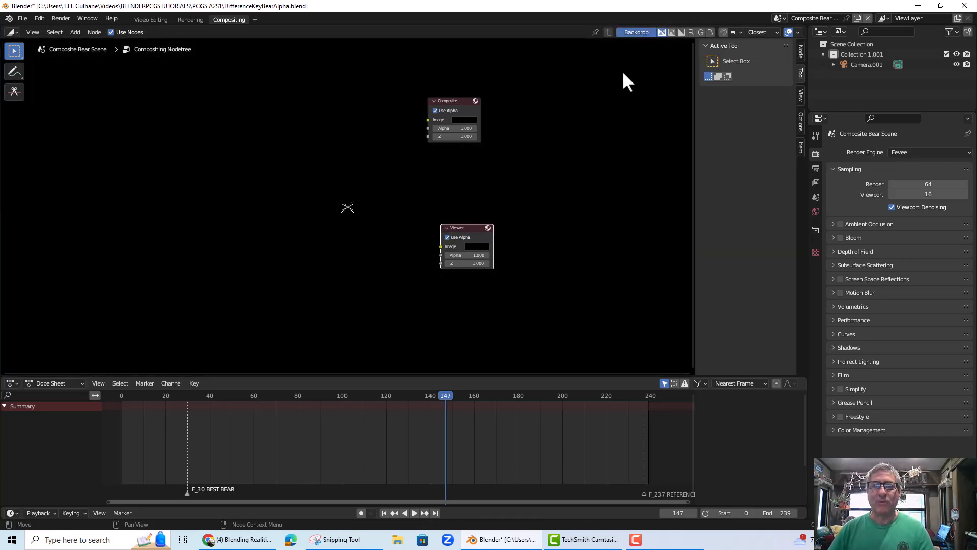
pyautogui.click(625, 30)
pyautogui.click(634, 32)
pyautogui.click(637, 32)
pyautogui.click(639, 31)
pyautogui.click(637, 32)
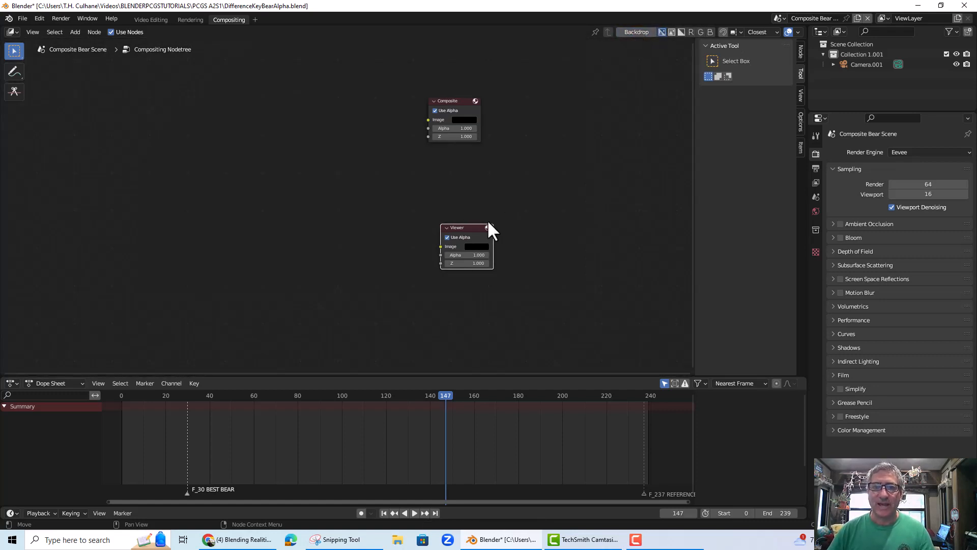
pyautogui.press('Delete')
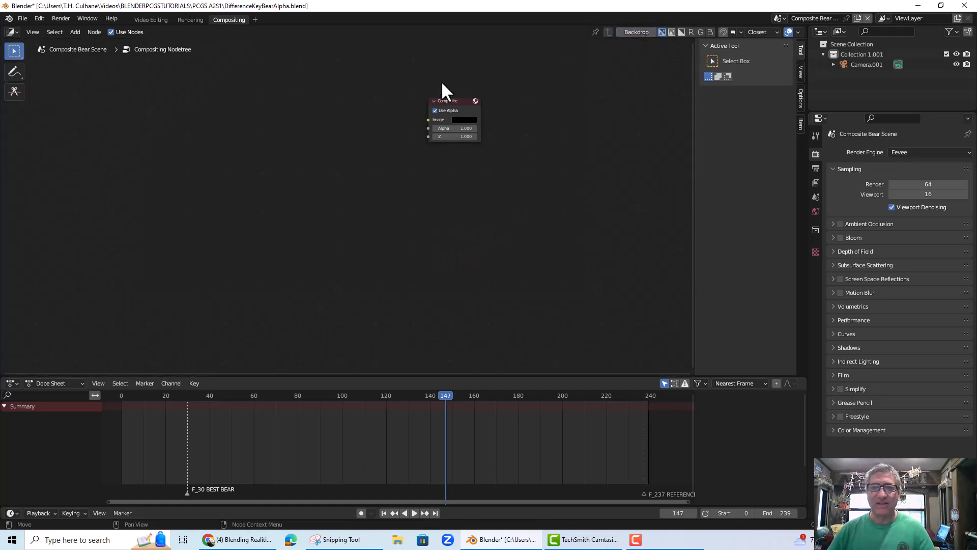
# - Add a Viewer output node below the Composite node in the Composite Bear Scene tree
pyautogui.click(73, 31)
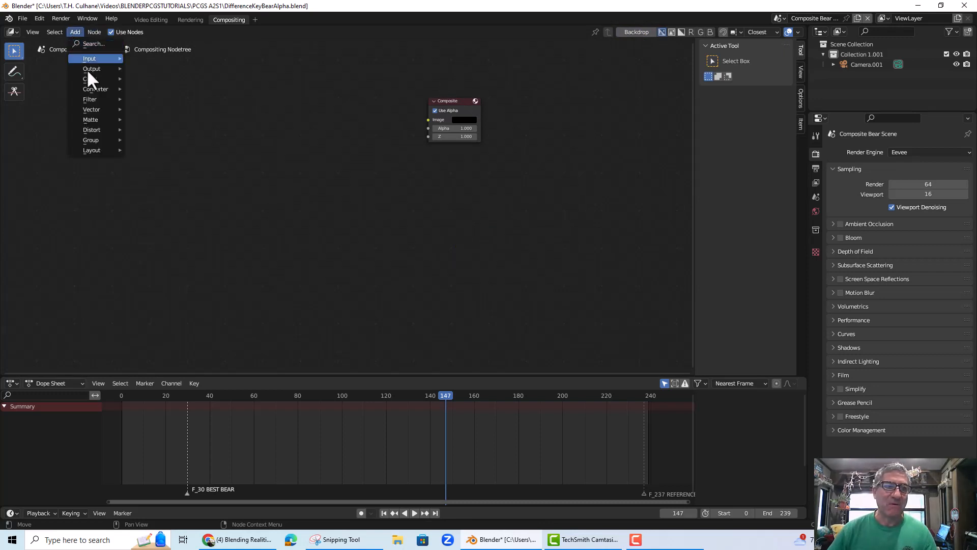
pyautogui.moveTo(111, 69)
pyautogui.click(151, 109)
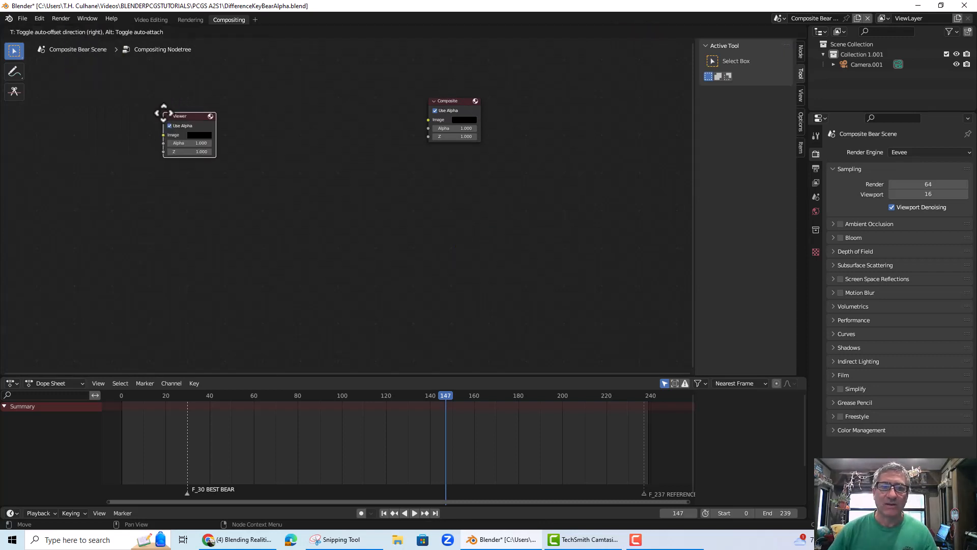
pyautogui.click(448, 202)
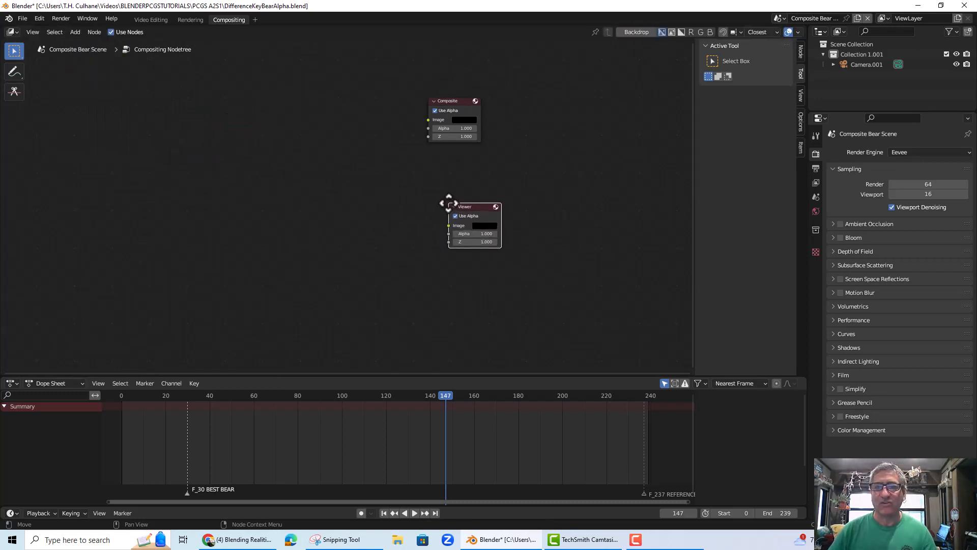
# - Switch the backdrop on and off to compare the node editor with and without it
pyautogui.click(642, 31)
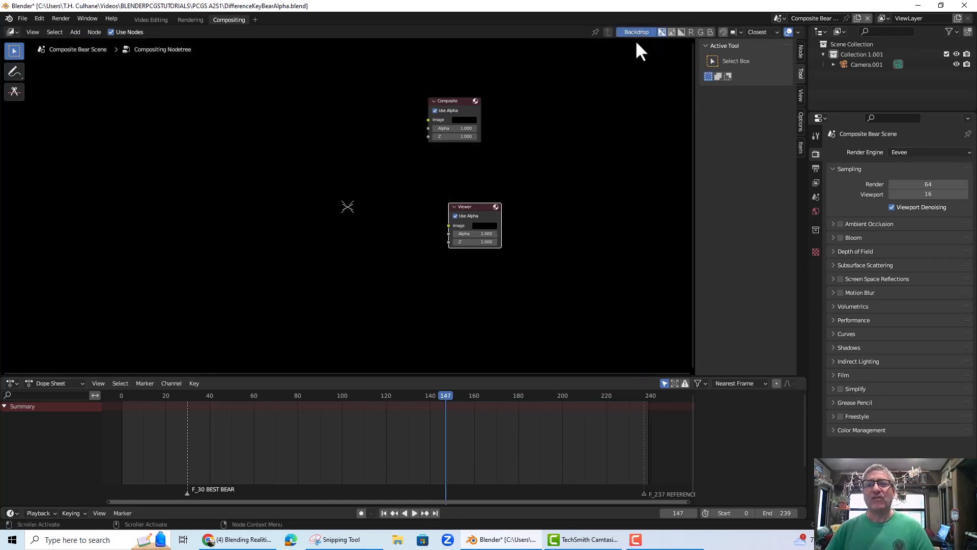
pyautogui.click(638, 33)
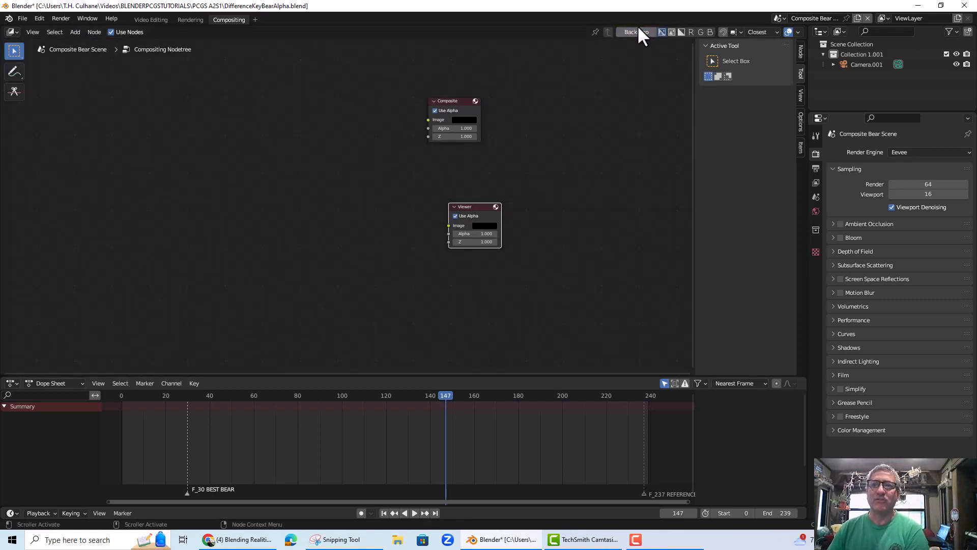
pyautogui.click(637, 31)
pyautogui.click(636, 31)
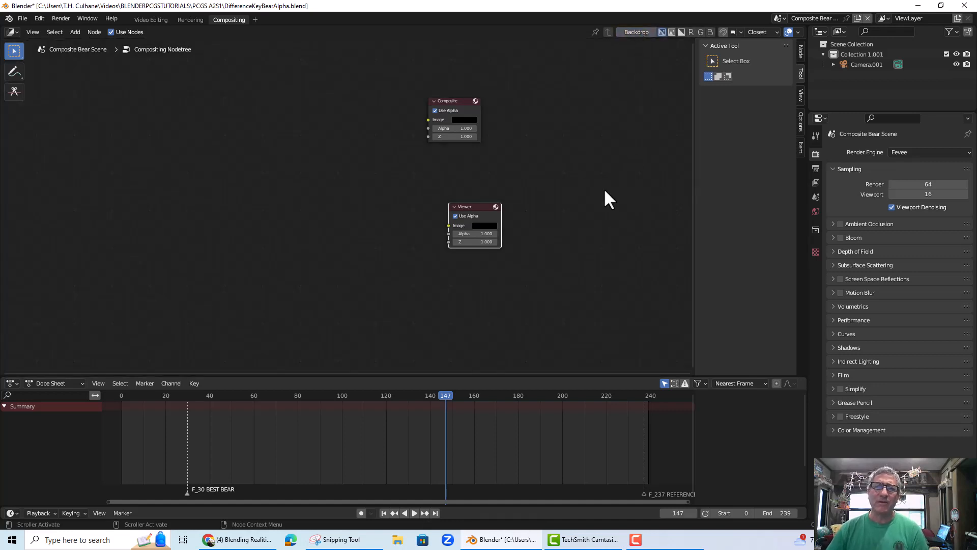
# - Shift the Composite node right so it sits above the Viewer node, and add a Movie Clip input node to their left
pyautogui.moveTo(474, 206); pyautogui.dragTo(473, 205)
pyautogui.moveTo(451, 101); pyautogui.dragTo(481, 109)
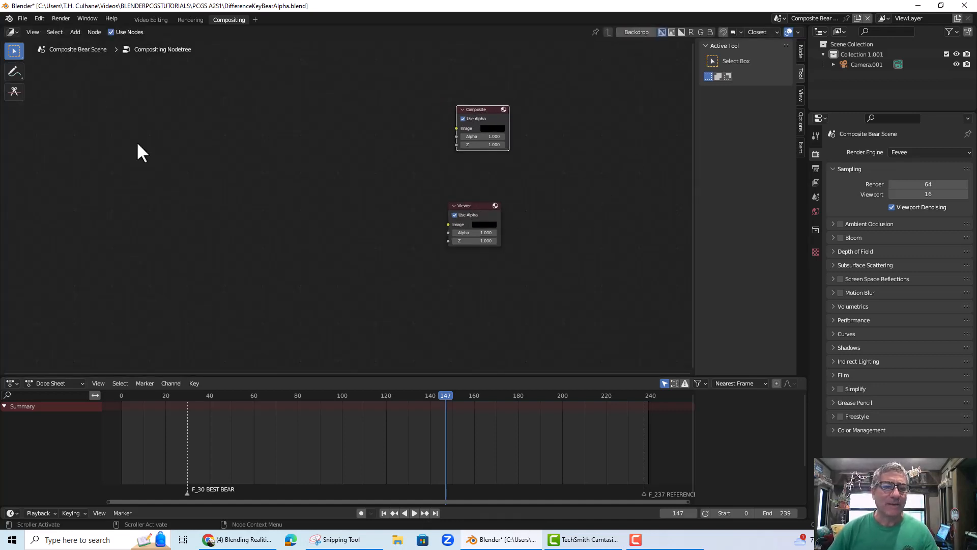
pyautogui.click(74, 32)
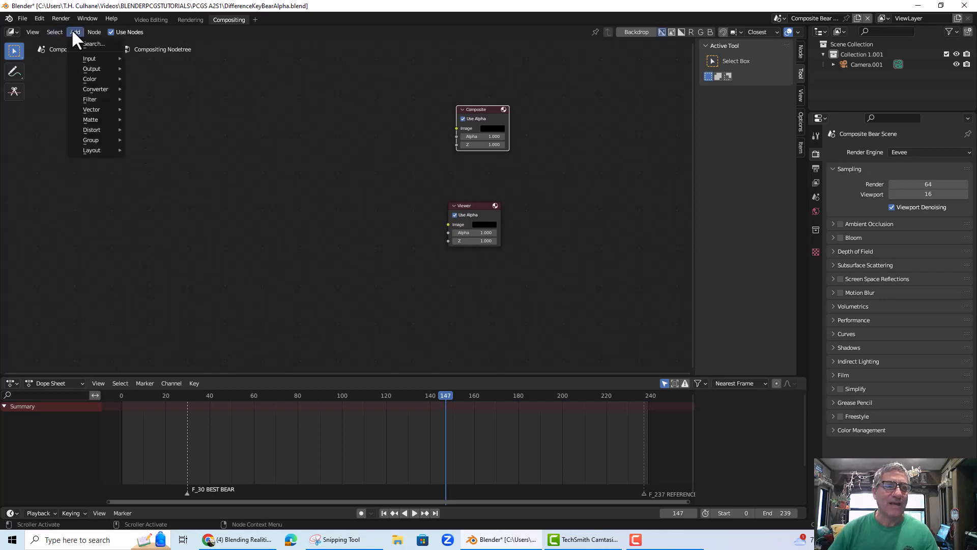
pyautogui.moveTo(91, 57)
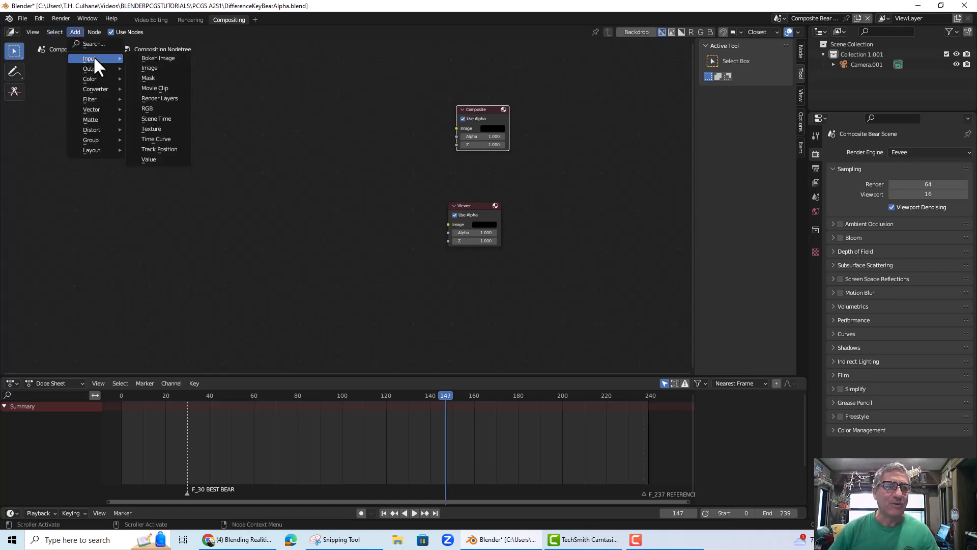
pyautogui.click(160, 87)
pyautogui.click(143, 178)
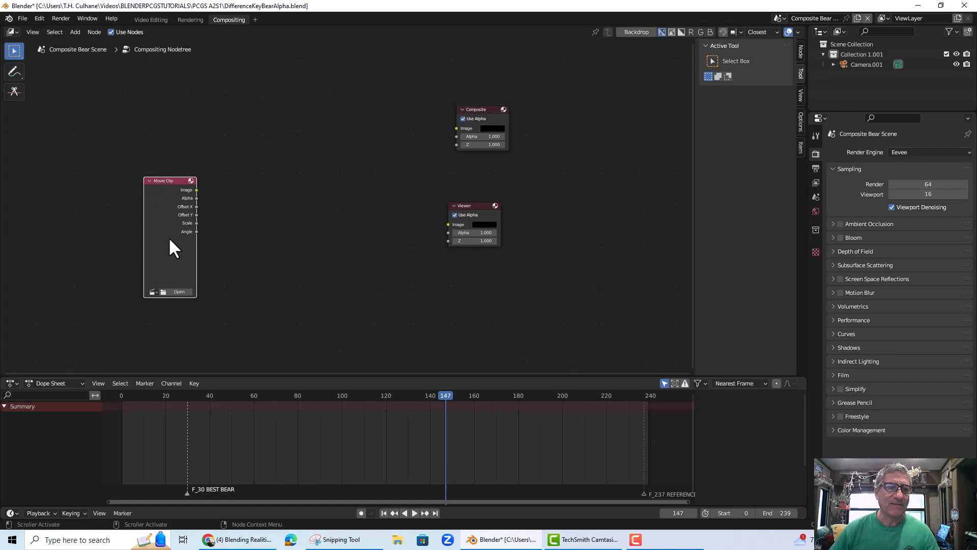
# - Load BearunderpassMFDC2435.MOV from the PCGS A2S1 folder into the Movie Clip node
pyautogui.click(179, 292)
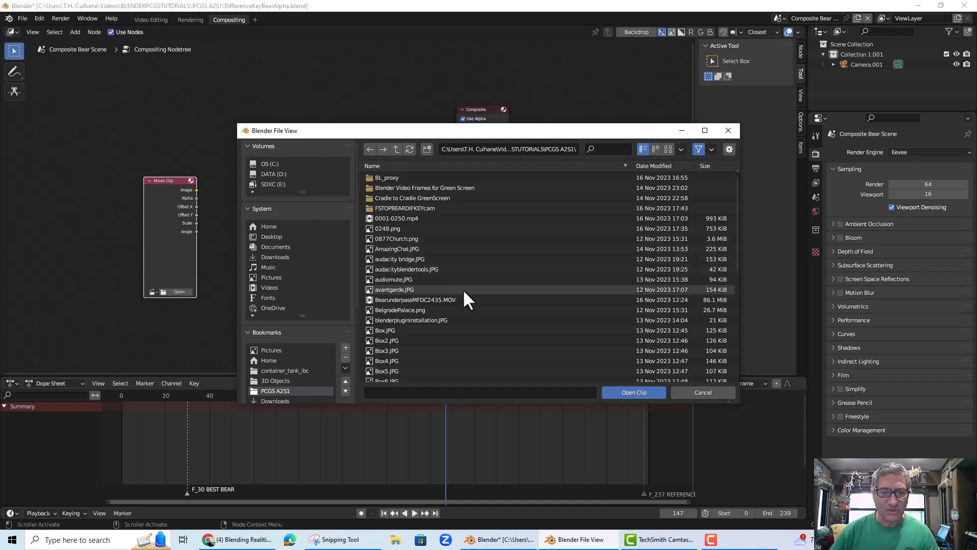
pyautogui.click(419, 299)
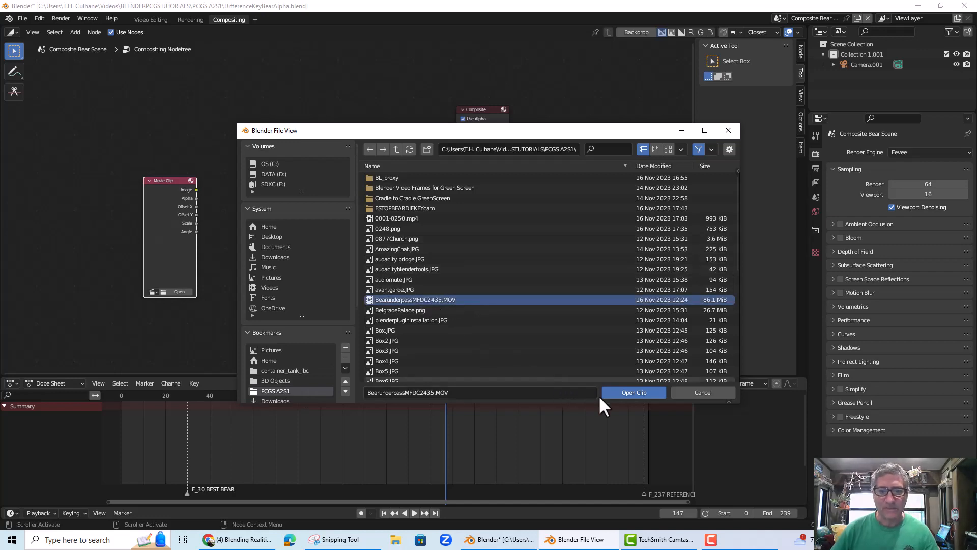
pyautogui.click(614, 392)
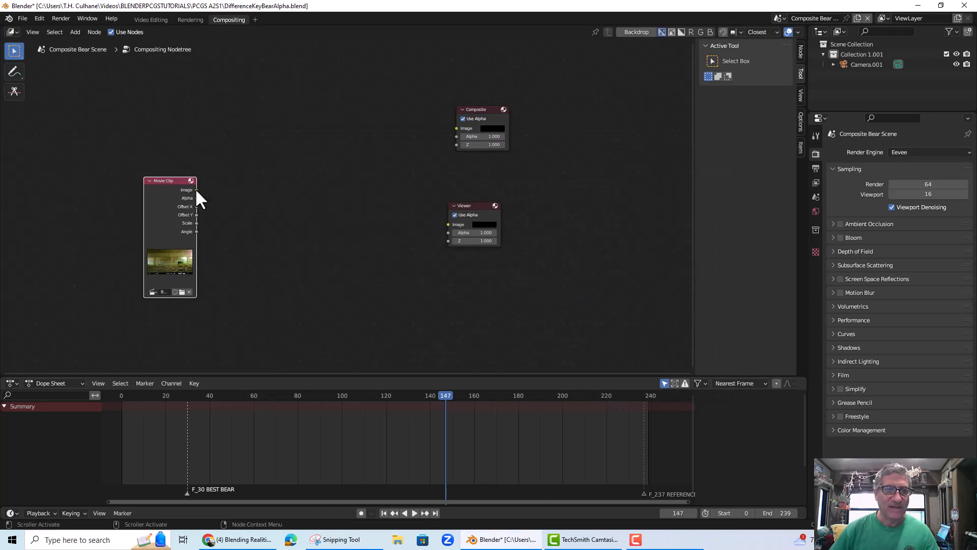
# - Connect the Movie Clip node's Image output to the Viewer node's Image input and turn on the backdrop
pyautogui.moveTo(195, 191); pyautogui.dragTo(453, 224)
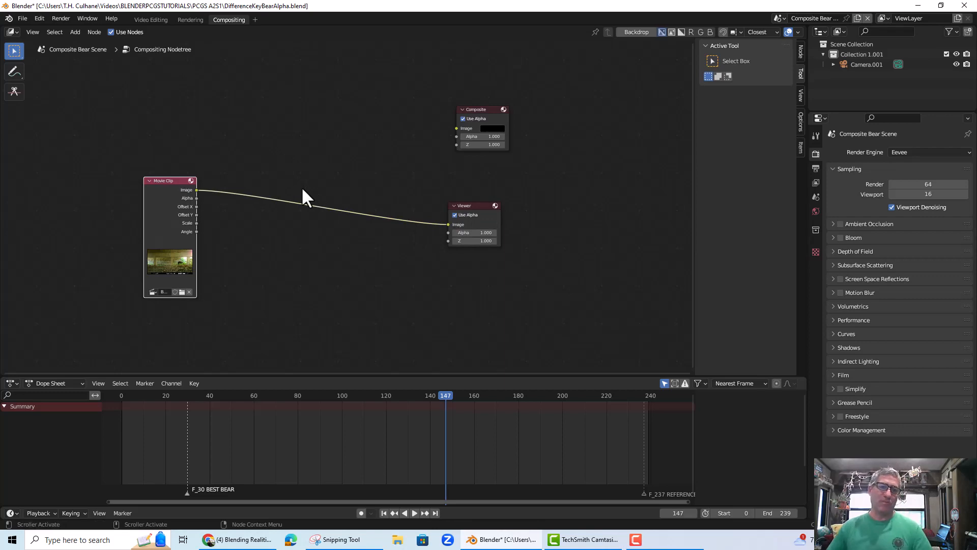
pyautogui.click(636, 31)
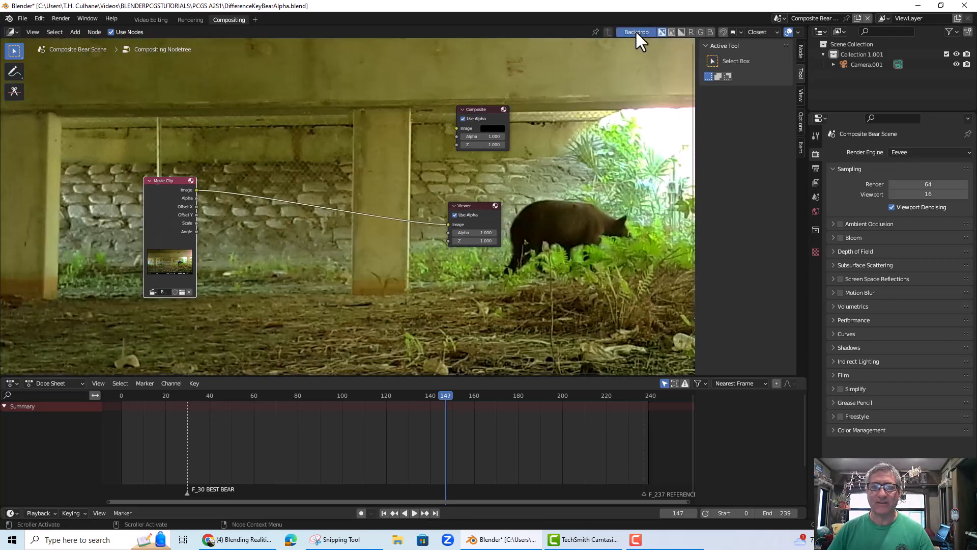
pyautogui.scroll(-1, 581, 148)
pyautogui.scroll(2, 581, 149)
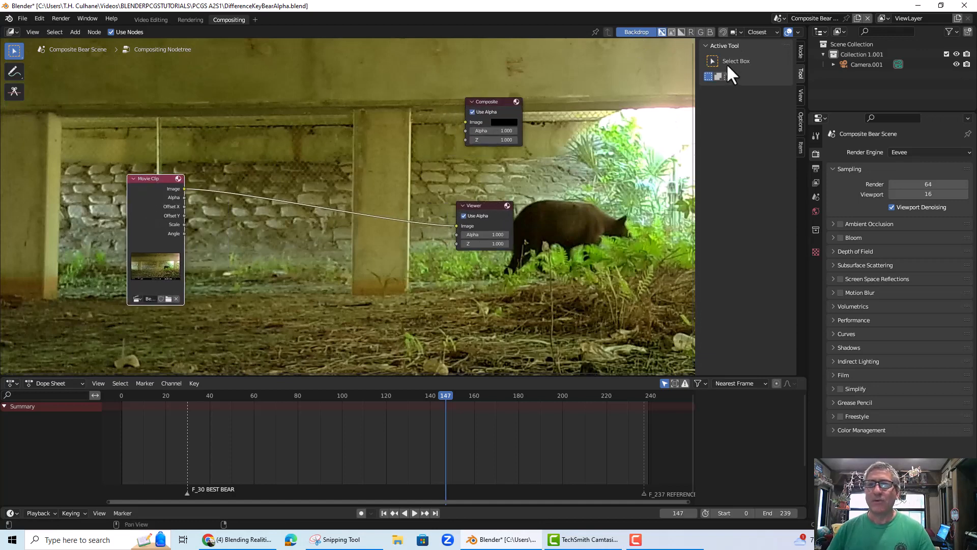
# - Fit the backdrop image to the node editor, and look through the Tool and Node settings before returning to the backdrop settings
pyautogui.click(801, 97)
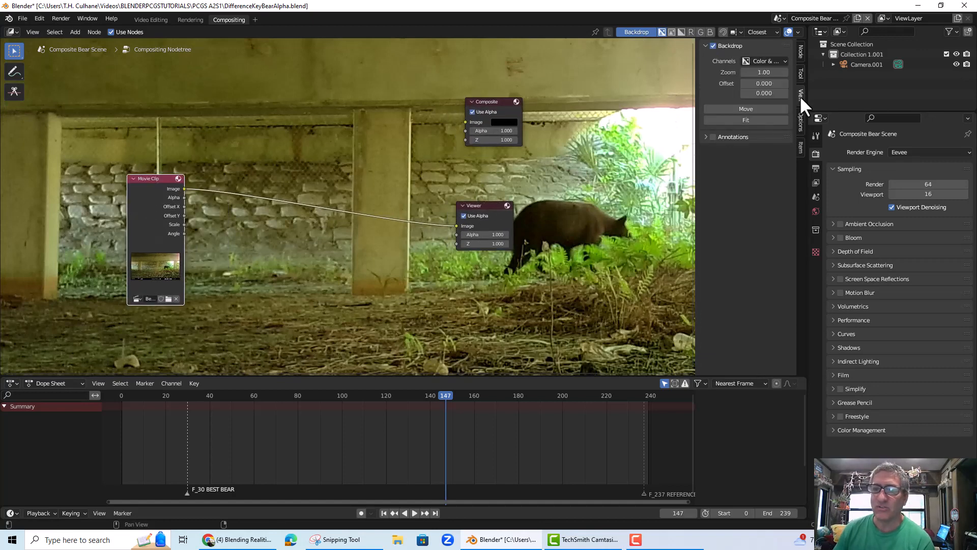
pyautogui.click(743, 118)
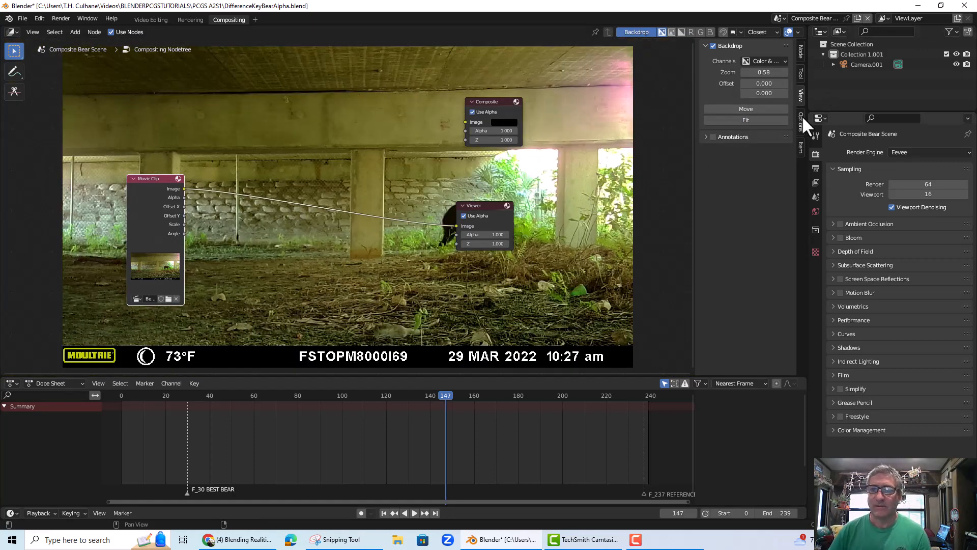
pyautogui.click(800, 56)
pyautogui.click(799, 74)
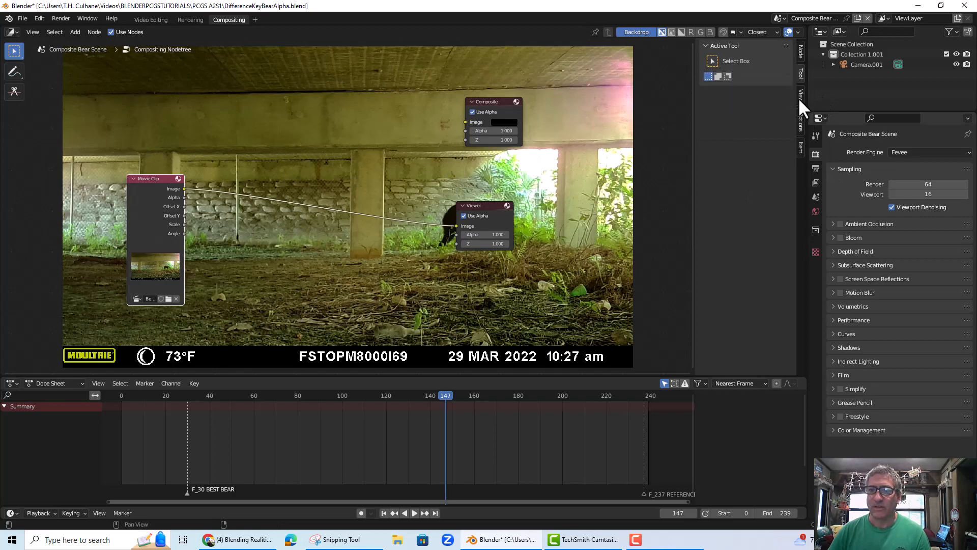
pyautogui.click(800, 95)
pyautogui.click(799, 53)
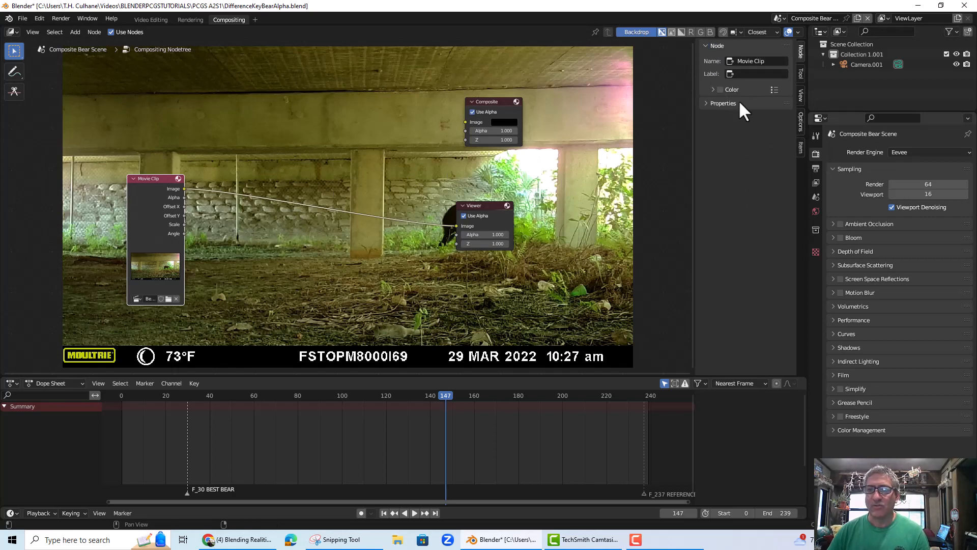
pyautogui.click(798, 95)
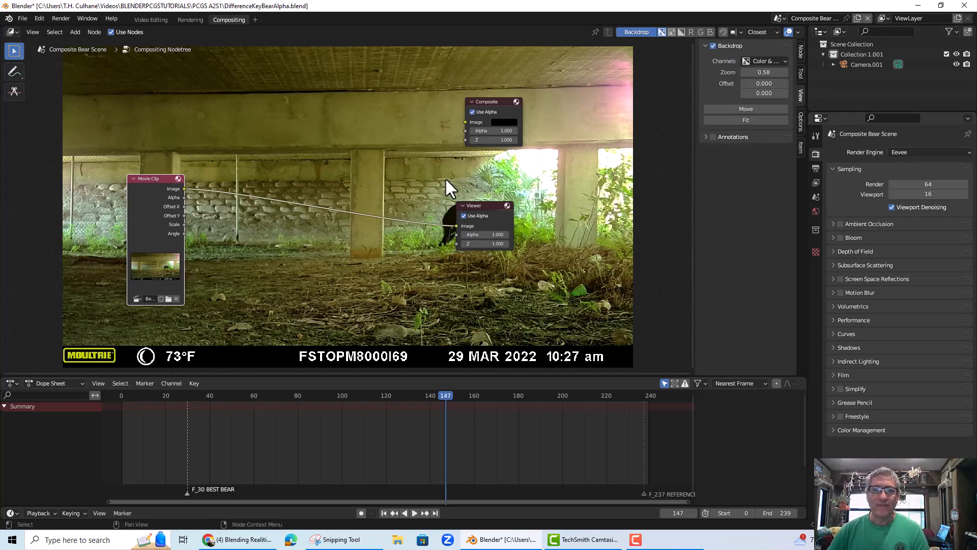
# - Rearrange the nodes, moving the Movie Clip node right and up and shifting the Composite and Viewer nodes further right
pyautogui.moveTo(154, 177); pyautogui.dragTo(179, 173)
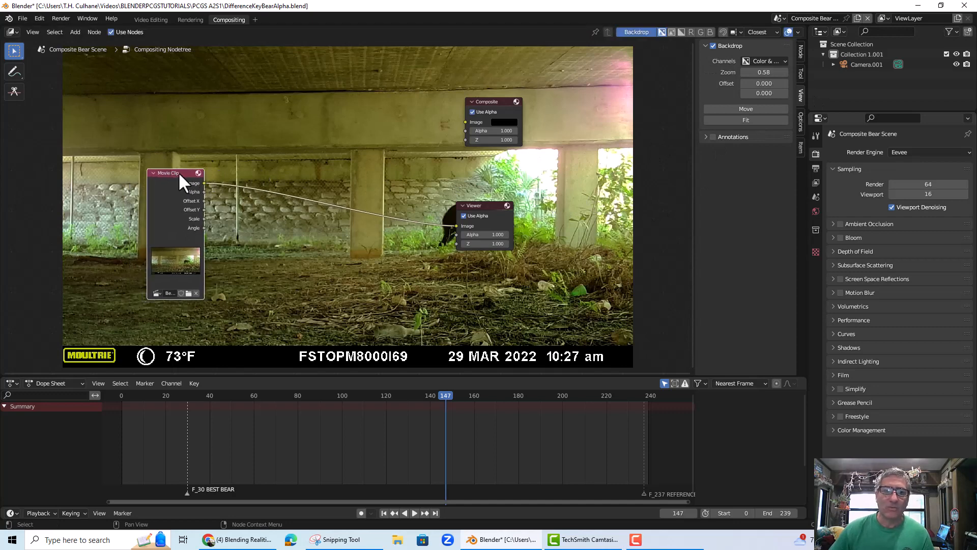
pyautogui.moveTo(487, 100); pyautogui.dragTo(505, 100)
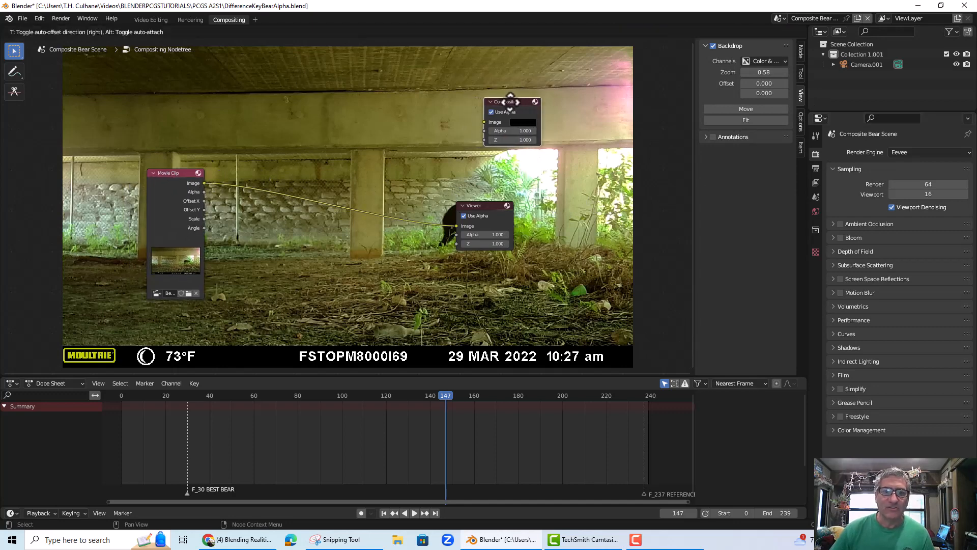
pyautogui.moveTo(177, 173); pyautogui.dragTo(209, 153)
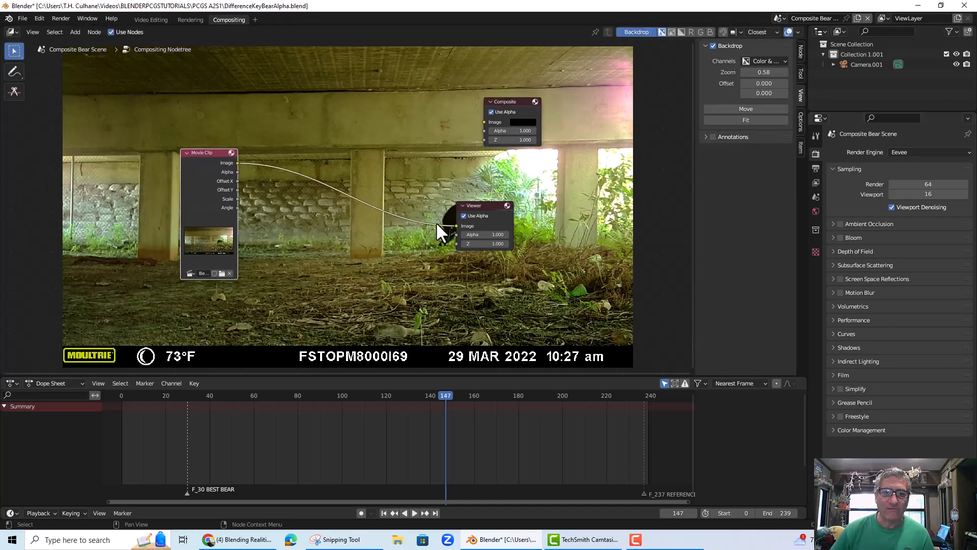
pyautogui.moveTo(474, 203); pyautogui.dragTo(520, 189)
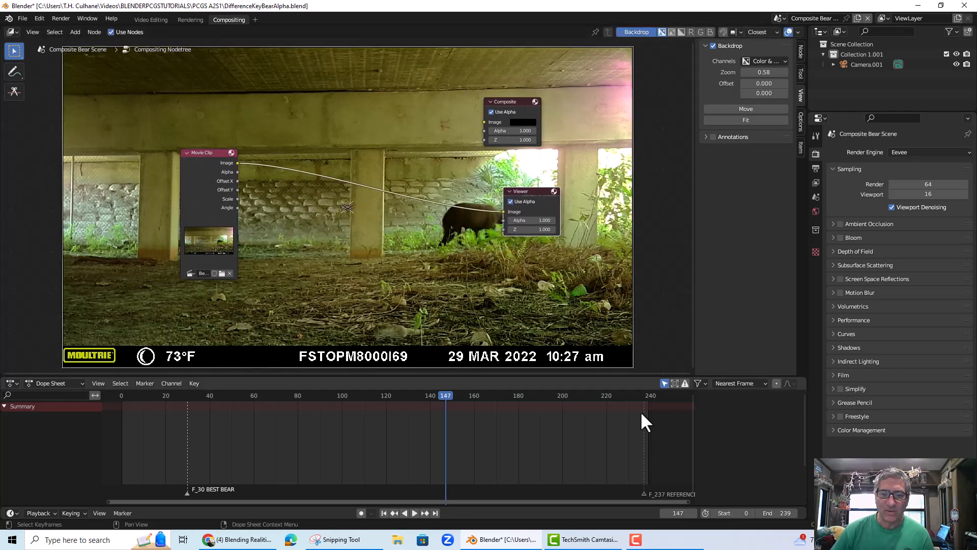
# - Scrub the timeline through the bear's walk and the frame 237 reference marker, ending on the best-bear marker at frame 30
pyautogui.moveTo(446, 396); pyautogui.dragTo(322, 420)
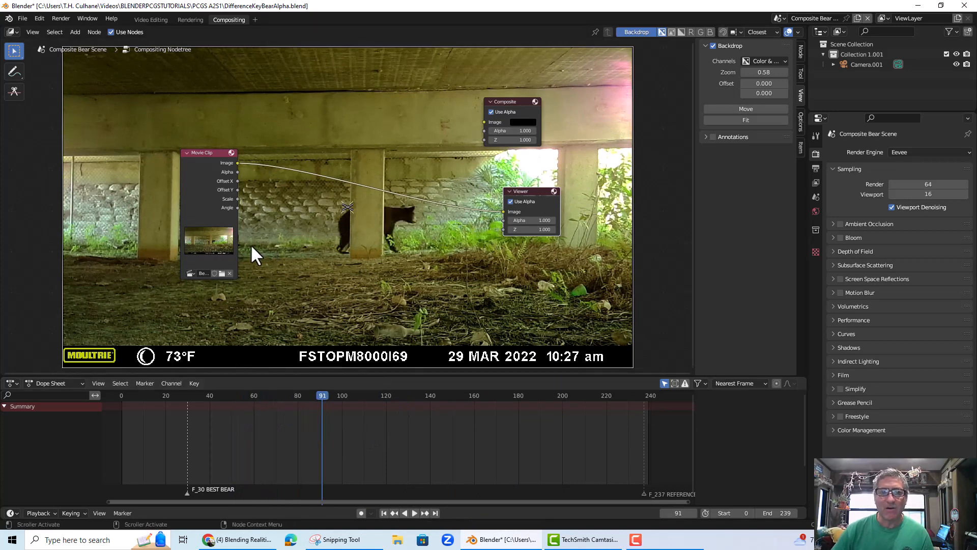
pyautogui.moveTo(283, 399); pyautogui.dragTo(642, 411)
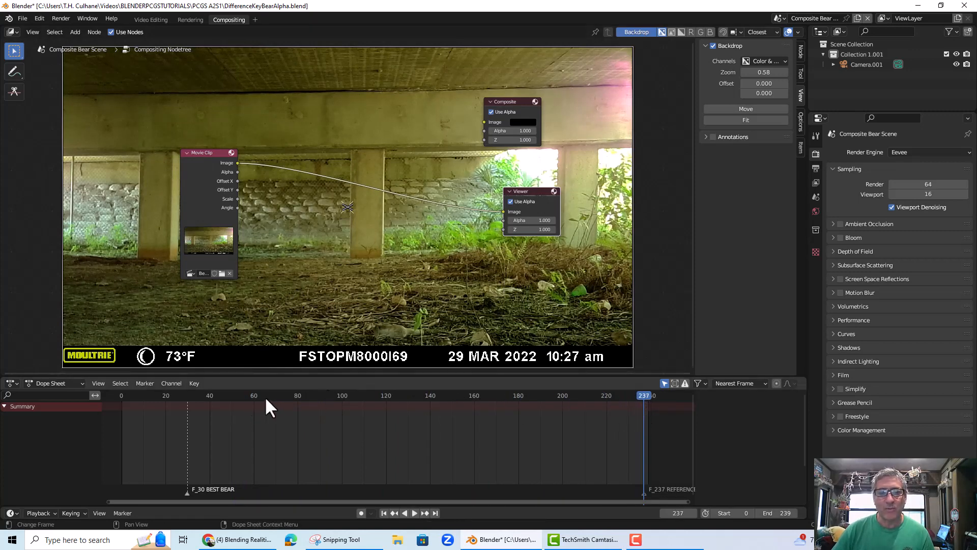
pyautogui.click(219, 402)
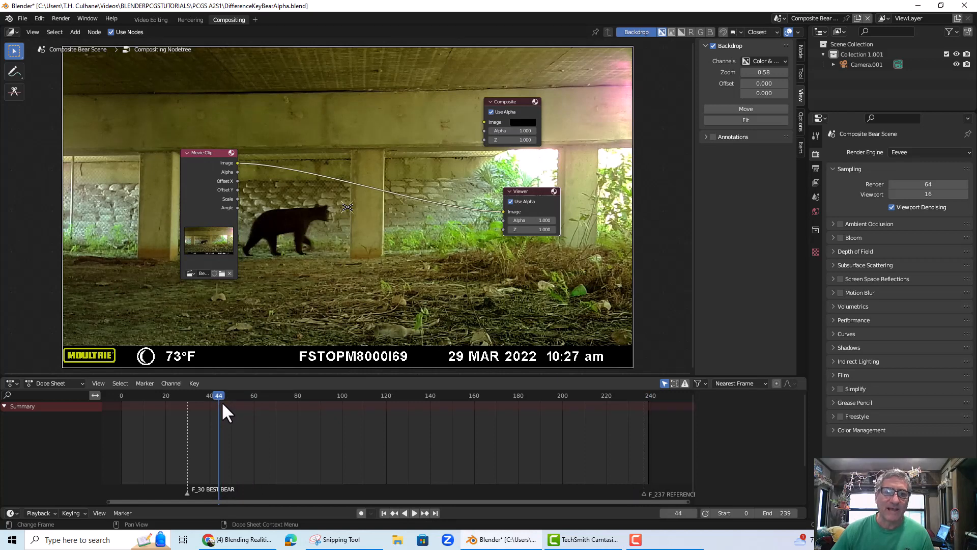
pyautogui.moveTo(223, 404)
pyautogui.mouseDown()
pyautogui.moveTo(356, 395)
pyautogui.moveTo(236, 400)
pyautogui.mouseUp()
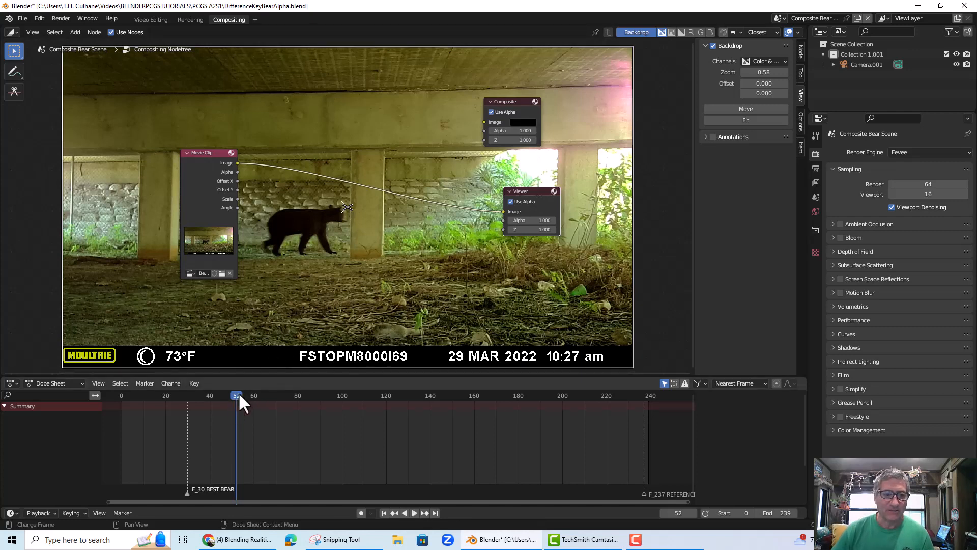
pyautogui.moveTo(238, 396); pyautogui.dragTo(188, 398)
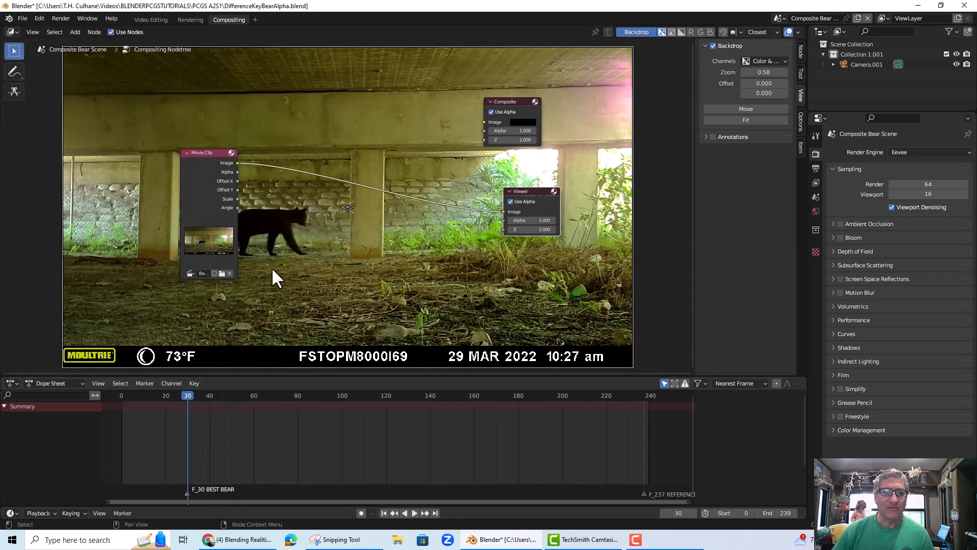
# - Add an Image input node loaded with BearunderpassMFDC2435.MOV and place it to the upper left of the Movie Clip node
pyautogui.click(75, 32)
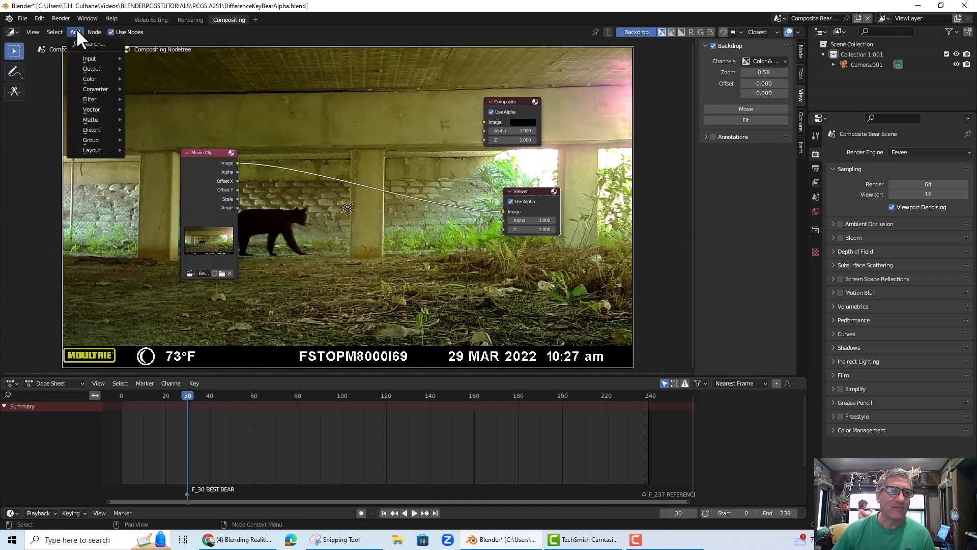
pyautogui.moveTo(90, 61)
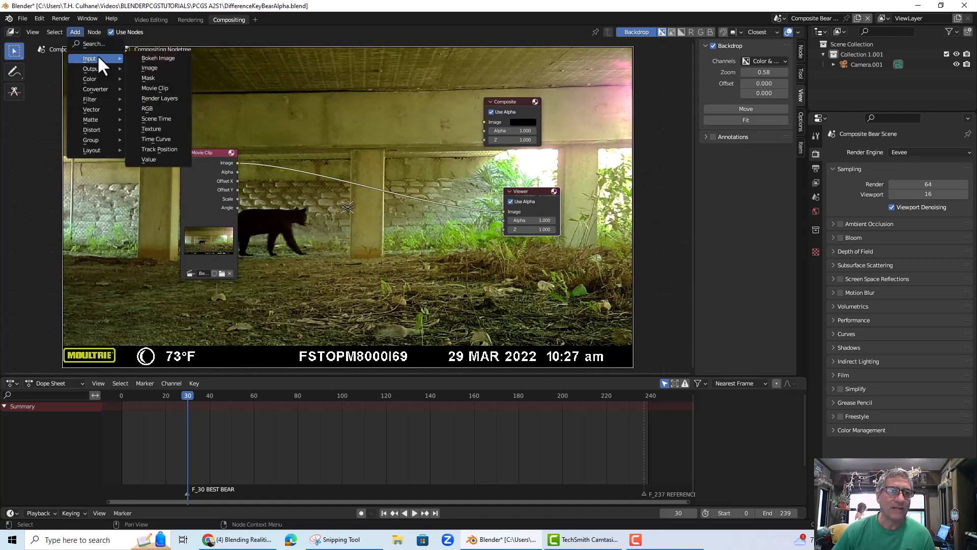
pyautogui.click(152, 68)
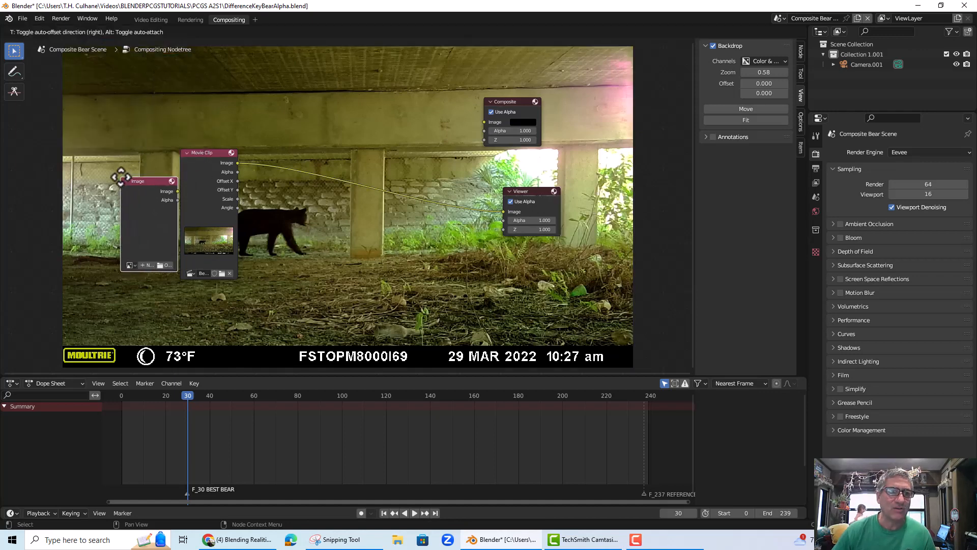
pyautogui.click(103, 177)
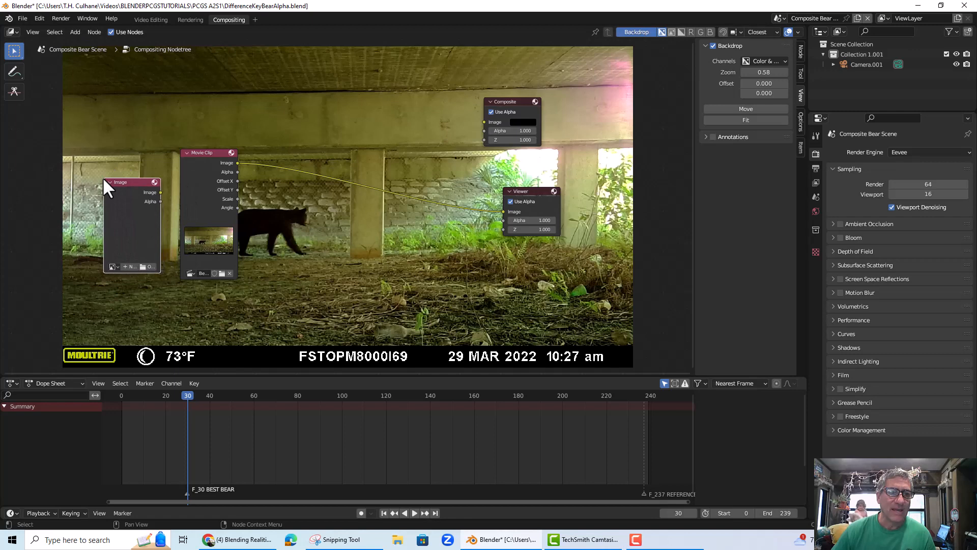
pyautogui.click(146, 265)
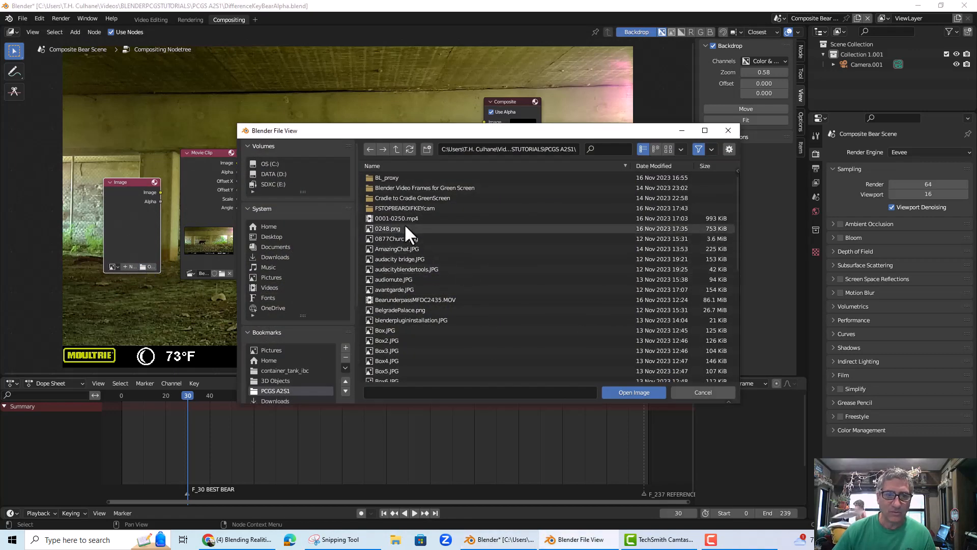
pyautogui.doubleClick(402, 298)
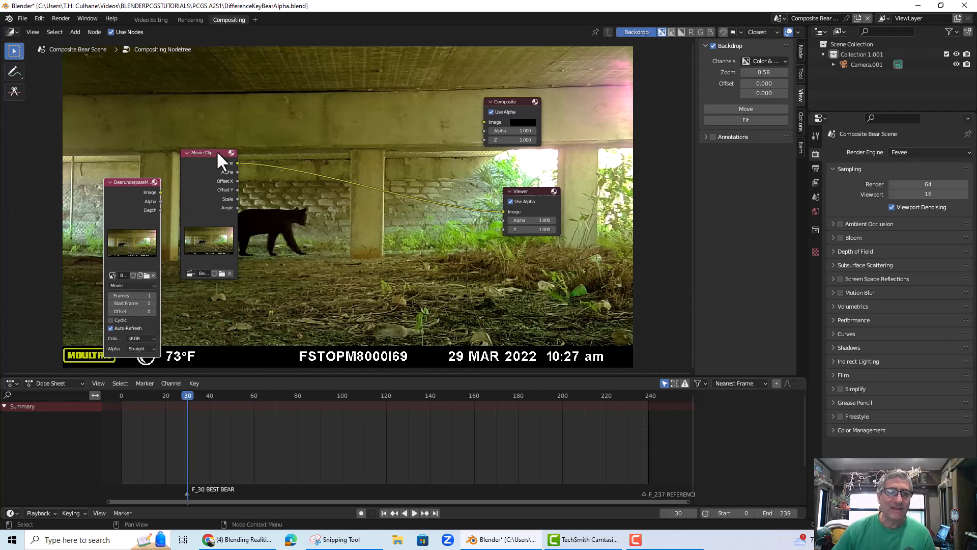
pyautogui.moveTo(218, 151); pyautogui.dragTo(246, 205)
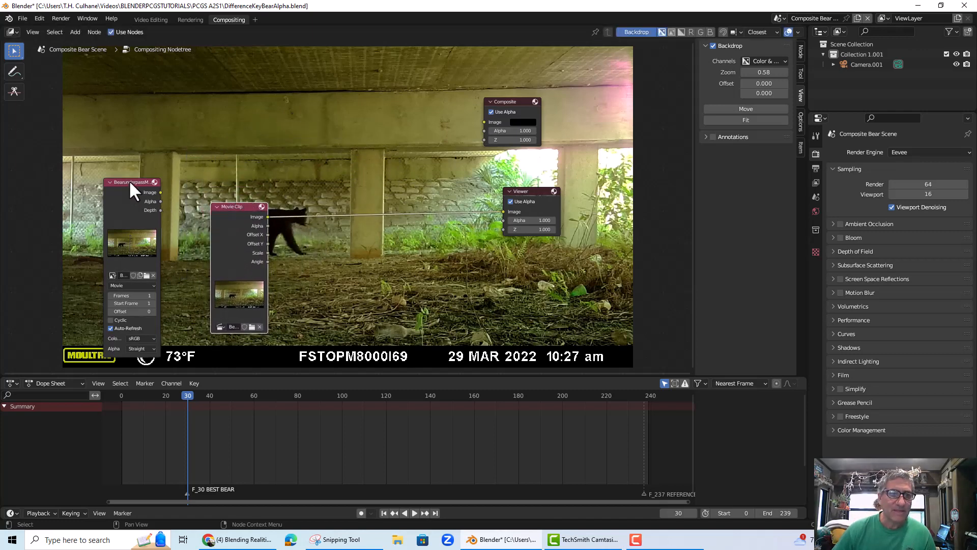
pyautogui.moveTo(130, 183); pyautogui.dragTo(116, 117)
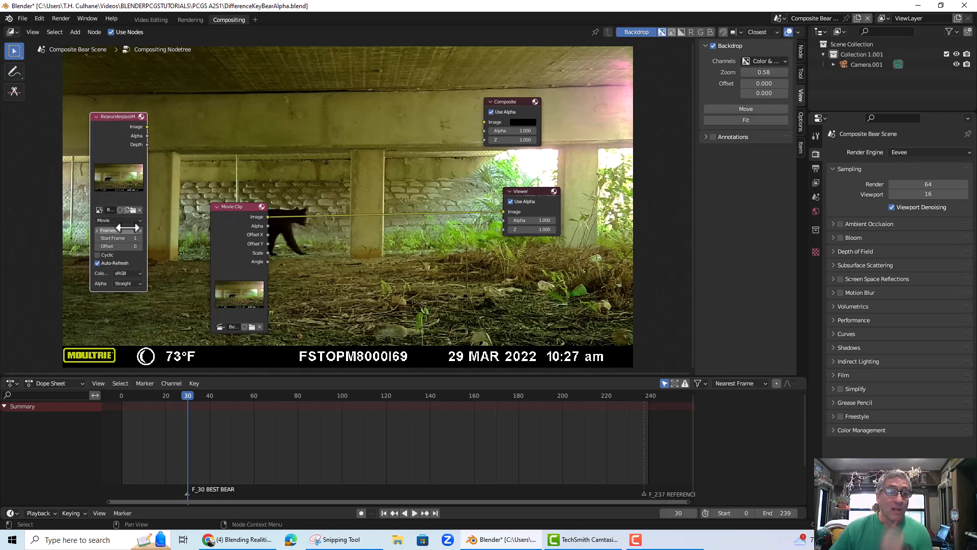
# - Go to reference frame 237 and set the Image node's frame offset to 236
pyautogui.click(642, 400)
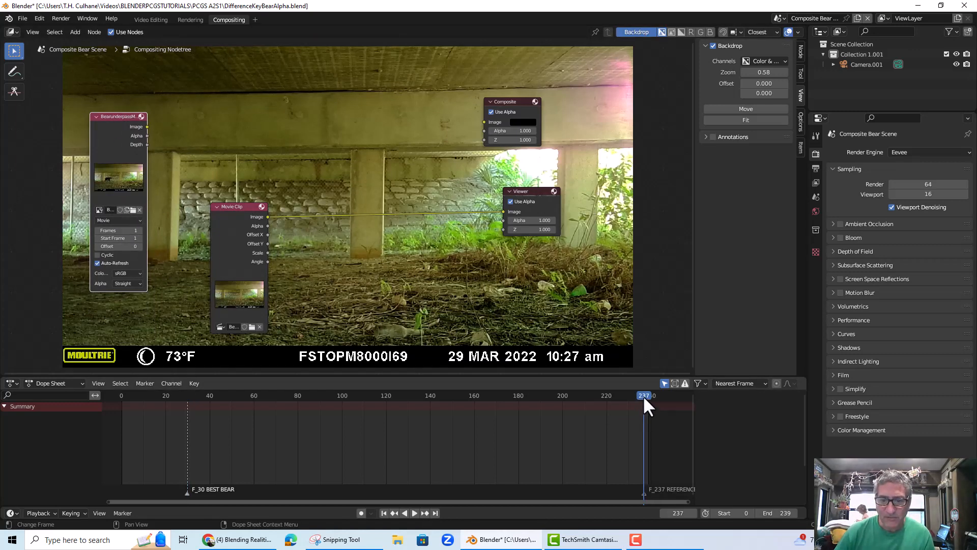
pyautogui.click(130, 246)
pyautogui.click(170, 248)
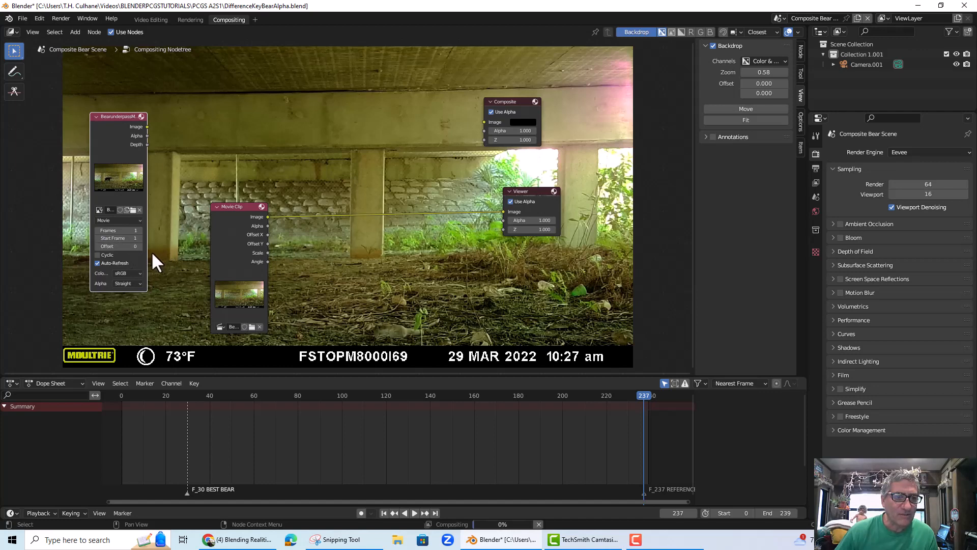
pyautogui.scroll(1, 139, 209)
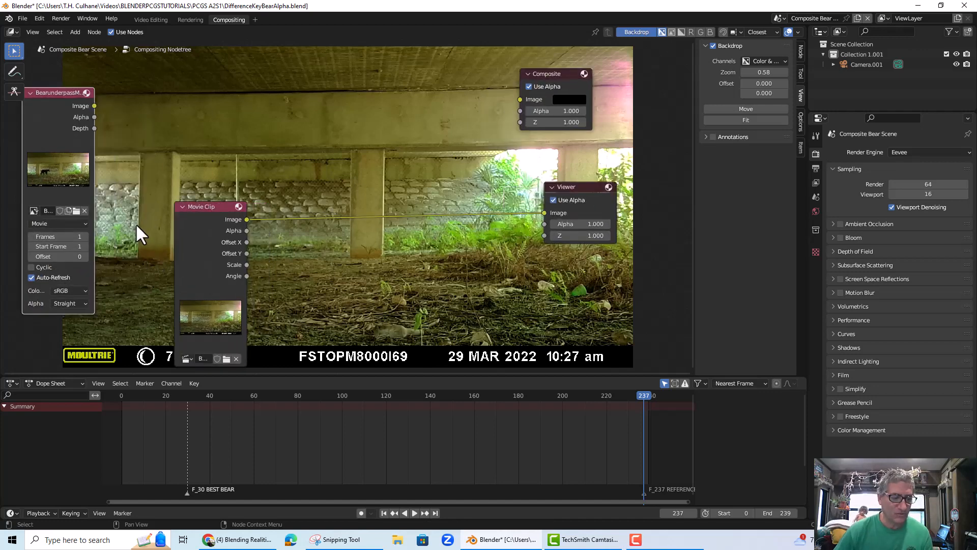
pyautogui.scroll(2, 136, 223)
pyautogui.scroll(1, 261, 229)
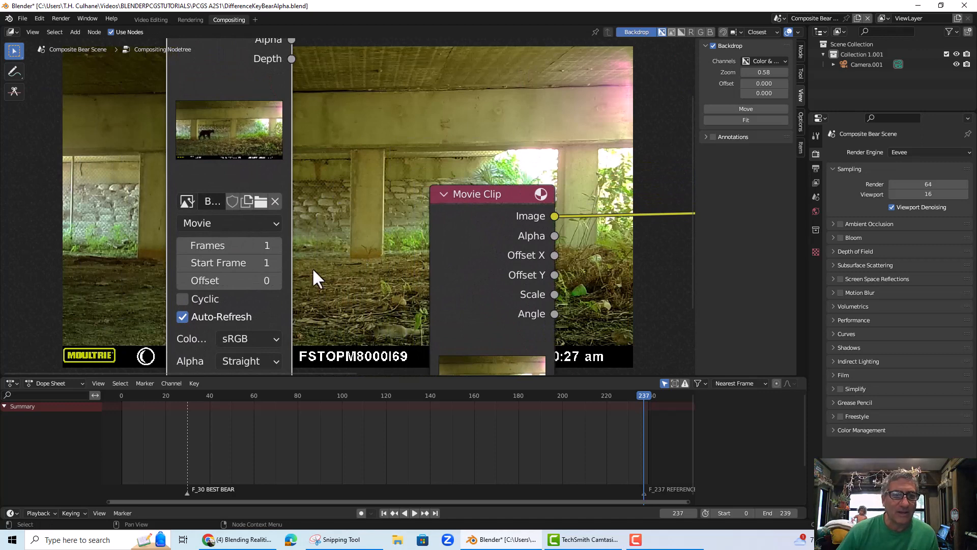
pyautogui.click(264, 279)
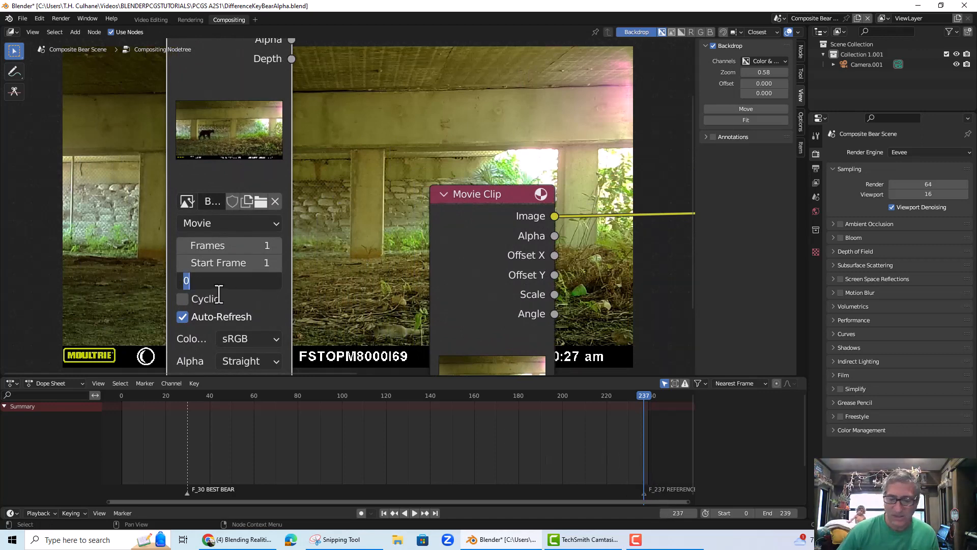
pyautogui.write('236')
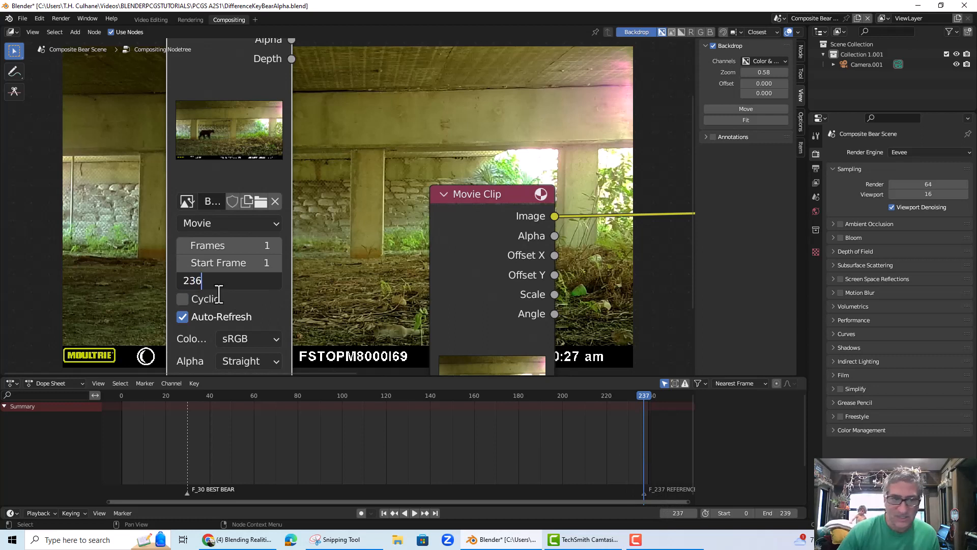
pyautogui.press('Return')
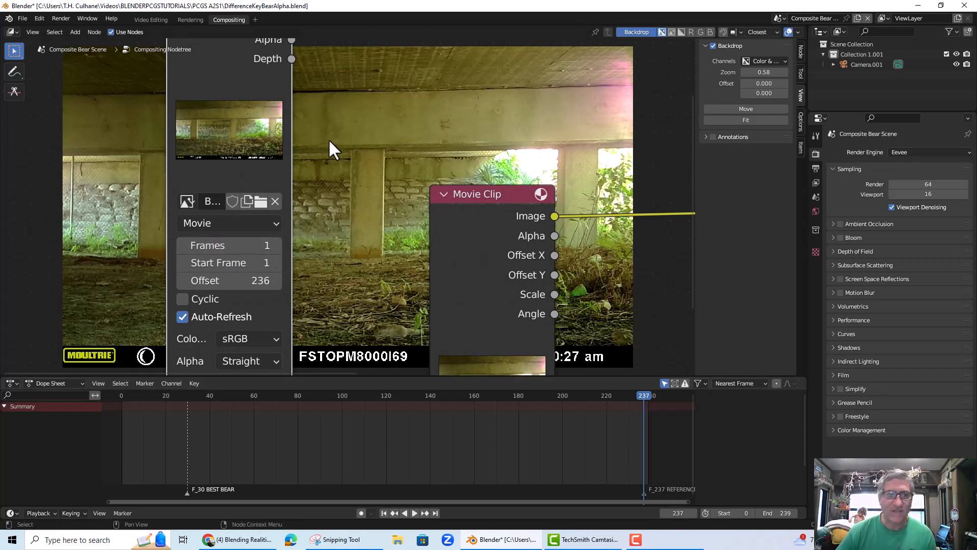
# - Try other frame offsets on the Image node, including 135, -5, 147 and 154, to compare its preview thumbnail
pyautogui.click(229, 280)
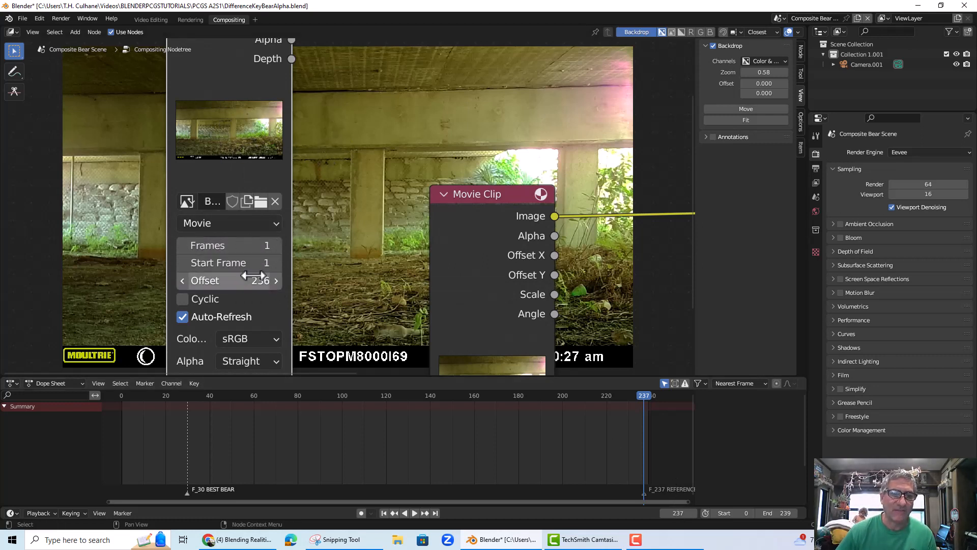
pyautogui.write('135')
pyautogui.press('Return')
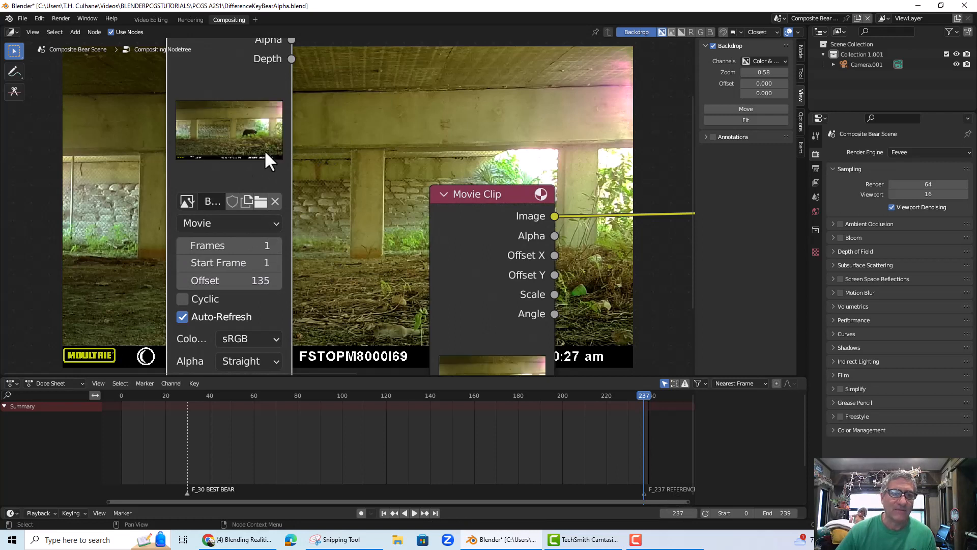
pyautogui.moveTo(255, 279)
pyautogui.mouseDown()
pyautogui.moveTo(209, 279)
pyautogui.moveTo(236, 279)
pyautogui.mouseUp()
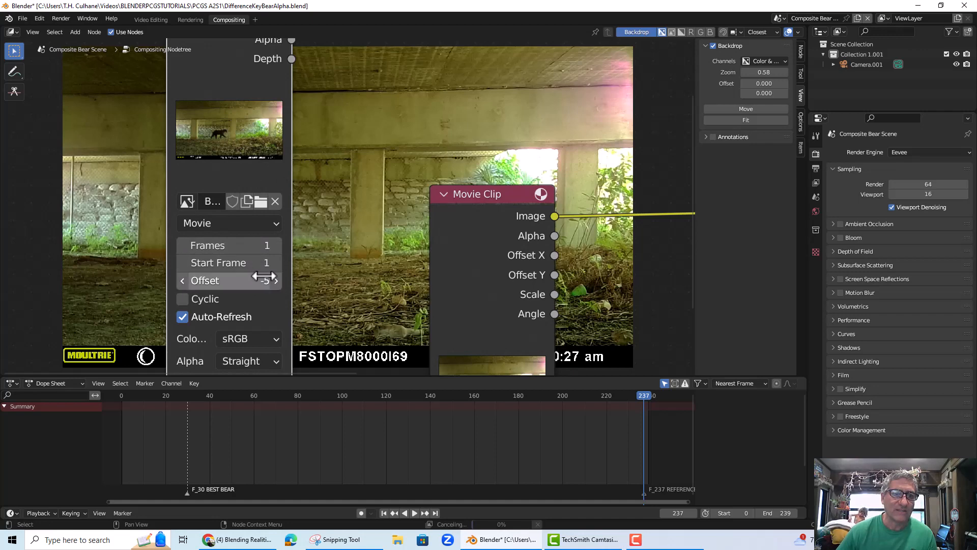
pyautogui.scroll(2, 239, 145)
pyautogui.moveTo(264, 168); pyautogui.dragTo(377, 211, button='middle')
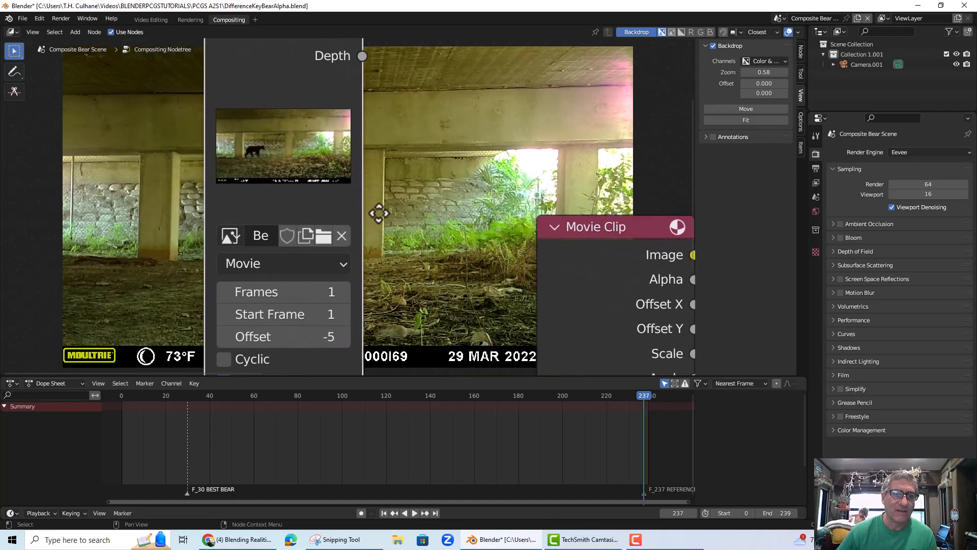
pyautogui.scroll(-1, 307, 335)
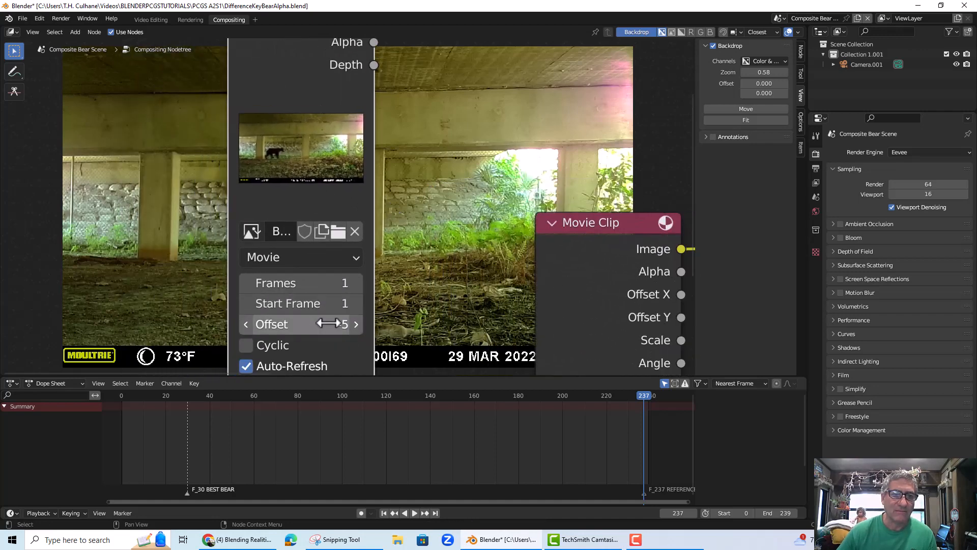
pyautogui.moveTo(337, 328)
pyautogui.mouseDown()
pyautogui.moveTo(273, 322)
pyautogui.moveTo(341, 326)
pyautogui.mouseUp()
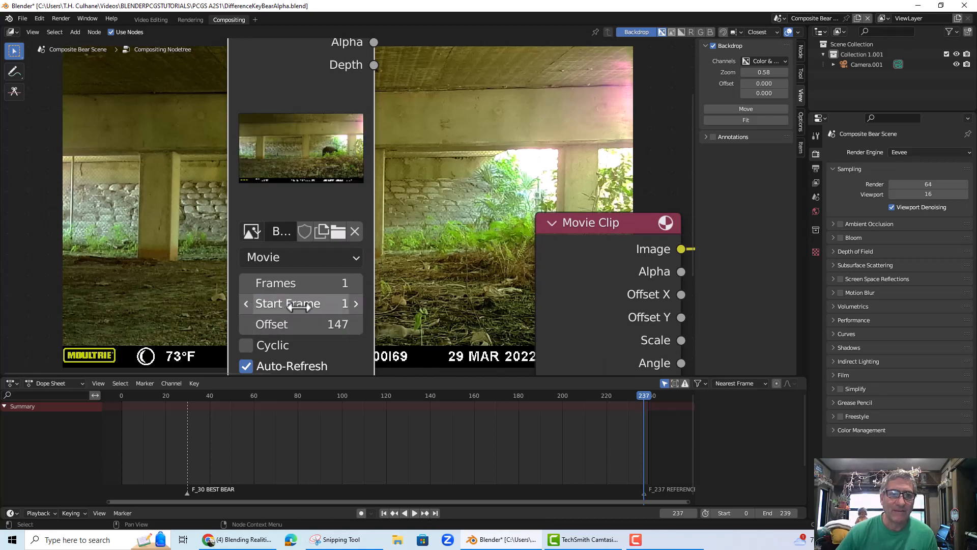
pyautogui.moveTo(311, 324); pyautogui.dragTo(341, 326)
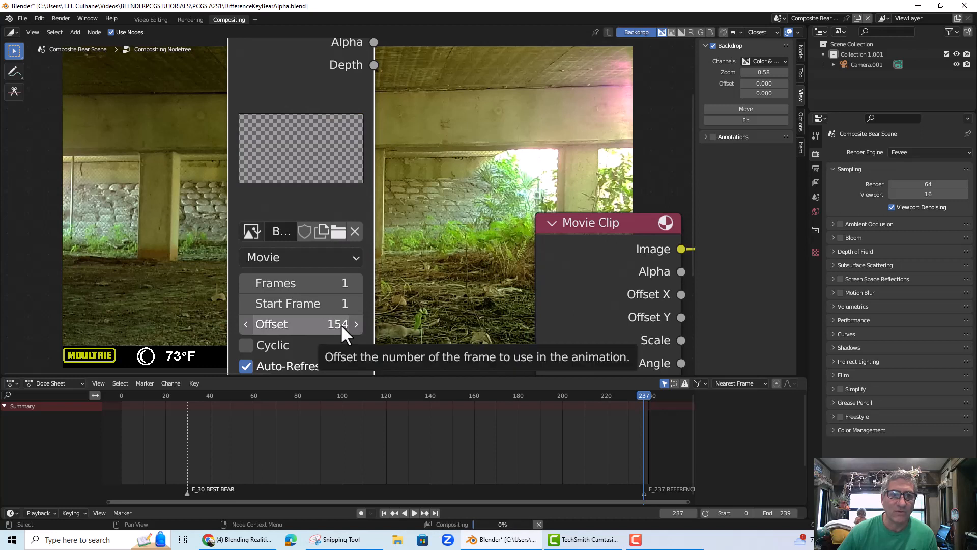
# - Restore the Image node's frame offset to 236
pyautogui.click(352, 324)
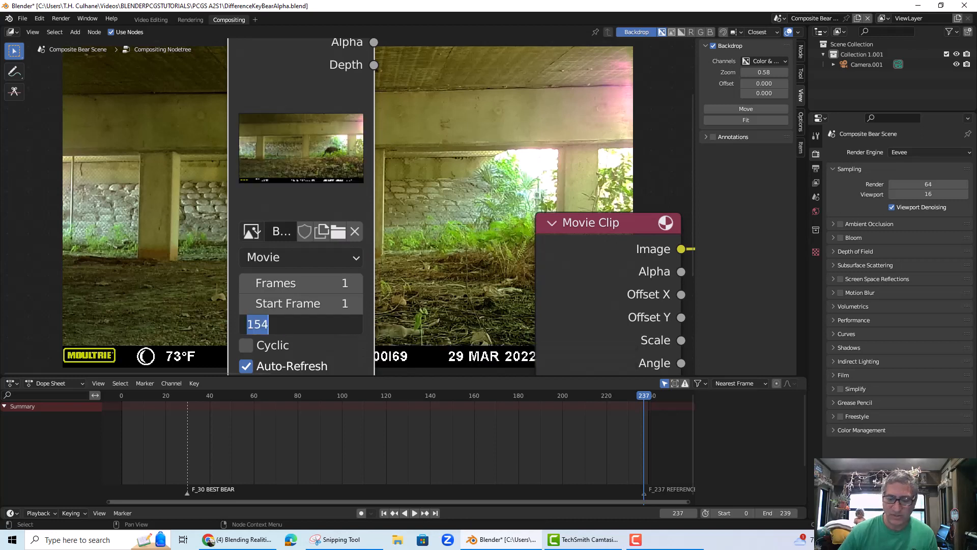
pyautogui.write('23')
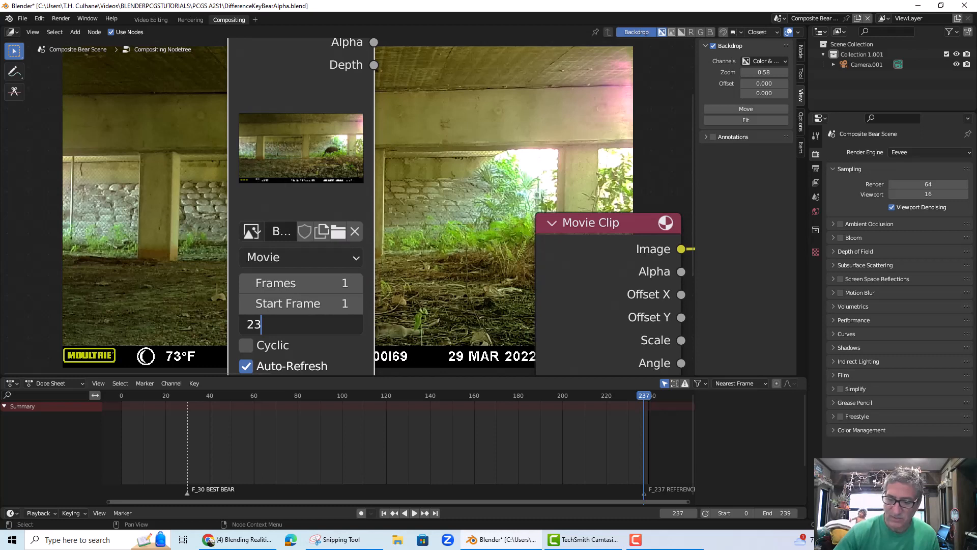
pyautogui.write('6')
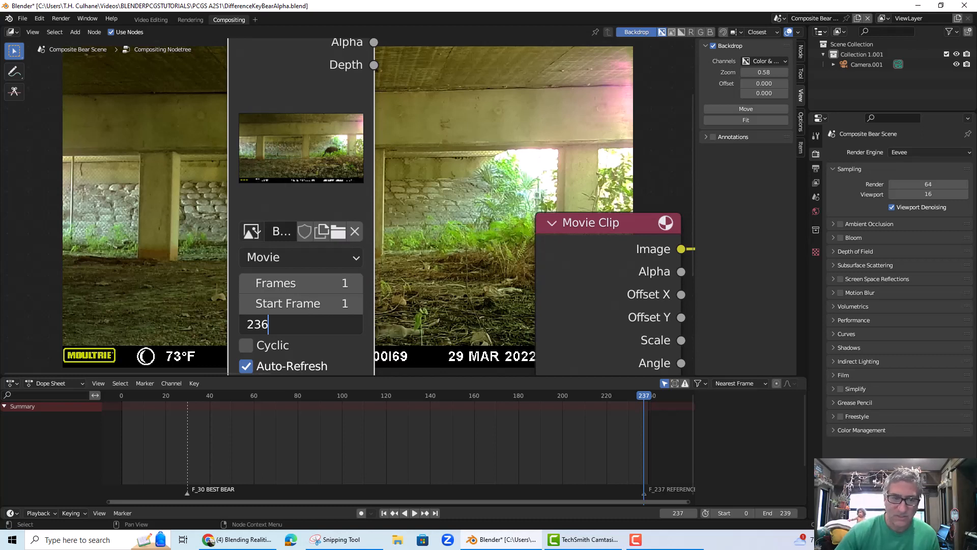
pyautogui.press('Return')
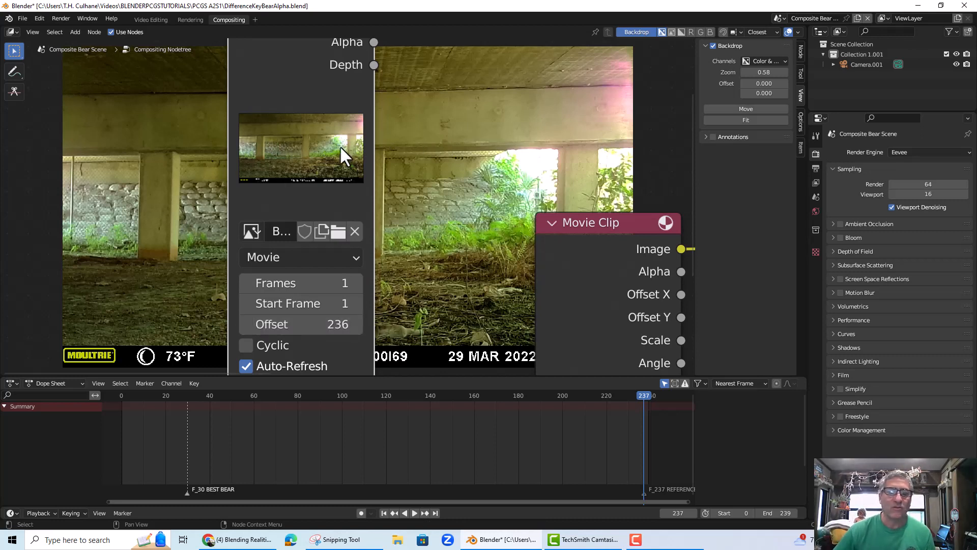
# - Try frame offsets 237 and 235 on the Image node, then return it to 236
pyautogui.click(353, 323)
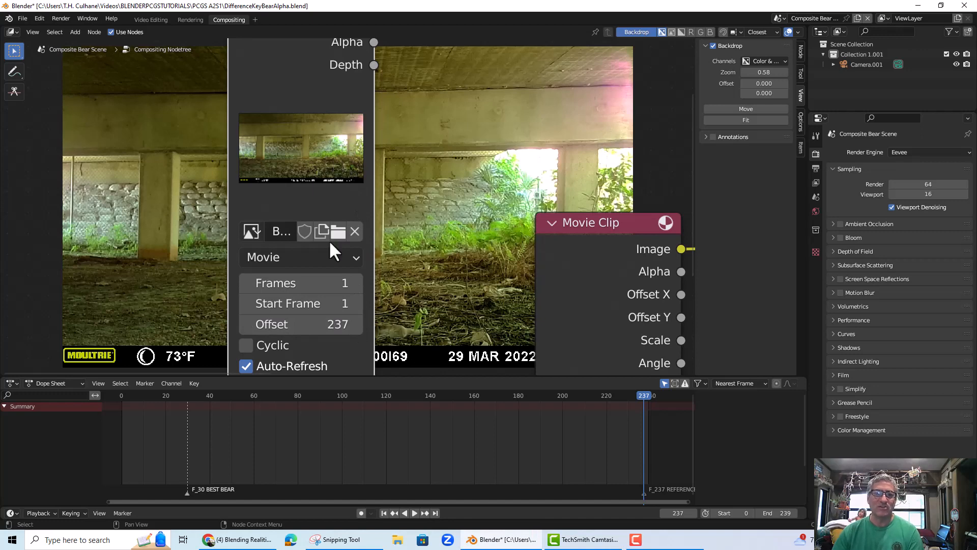
pyautogui.click(244, 323)
pyautogui.click(245, 323)
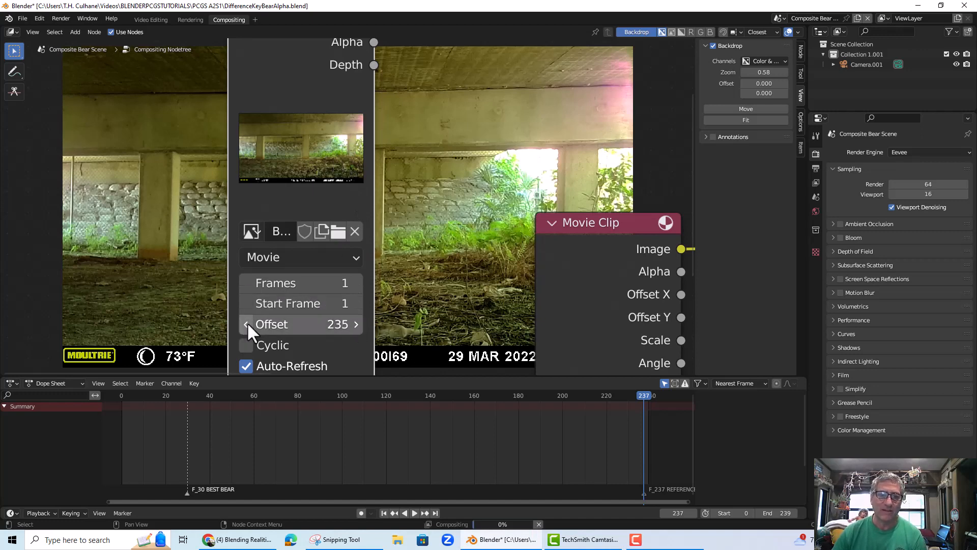
pyautogui.click(352, 323)
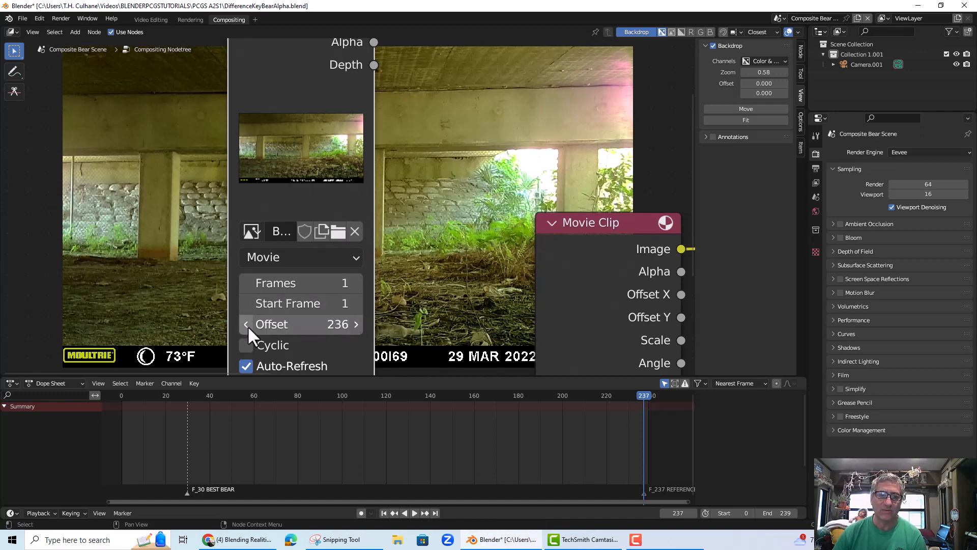
# - Move the Image and Movie Clip nodes farther left, side by side, and scrub the timeline to frame 108
pyautogui.scroll(-3, 359, 257)
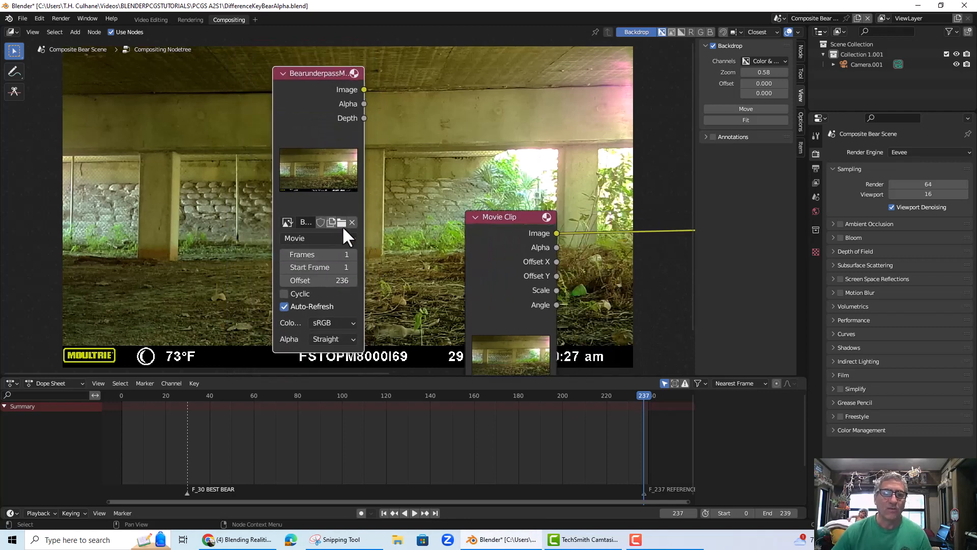
pyautogui.moveTo(330, 77); pyautogui.dragTo(221, 57)
pyautogui.moveTo(500, 214); pyautogui.dragTo(323, 143)
pyautogui.scroll(-3, 482, 173)
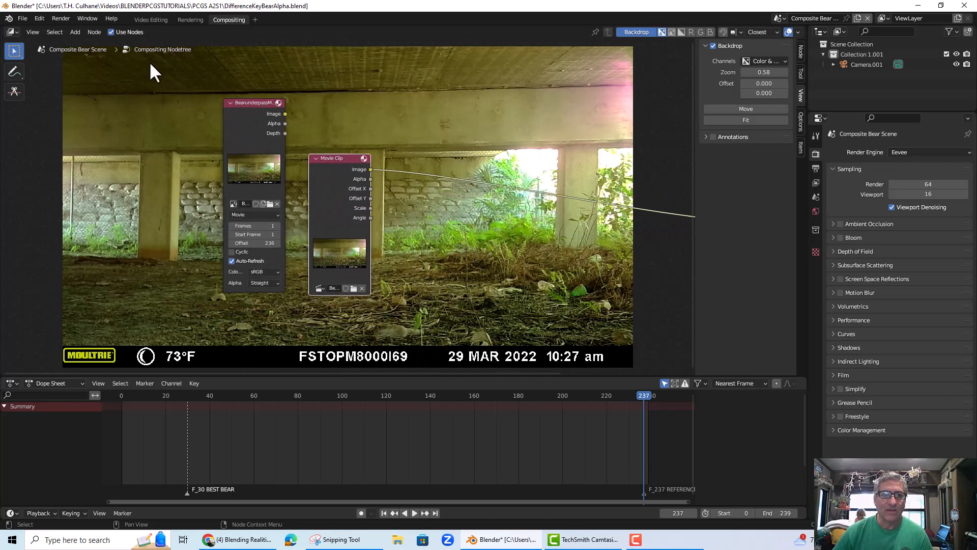
pyautogui.moveTo(398, 407); pyautogui.dragTo(360, 405)
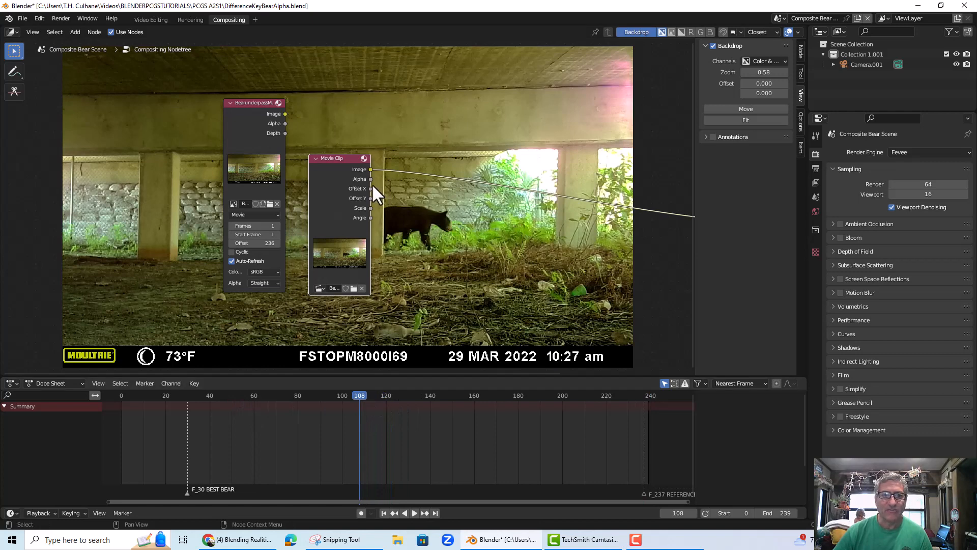
pyautogui.moveTo(332, 162); pyautogui.dragTo(323, 160)
pyautogui.moveTo(253, 112); pyautogui.dragTo(187, 119)
pyautogui.scroll(-2, 551, 219)
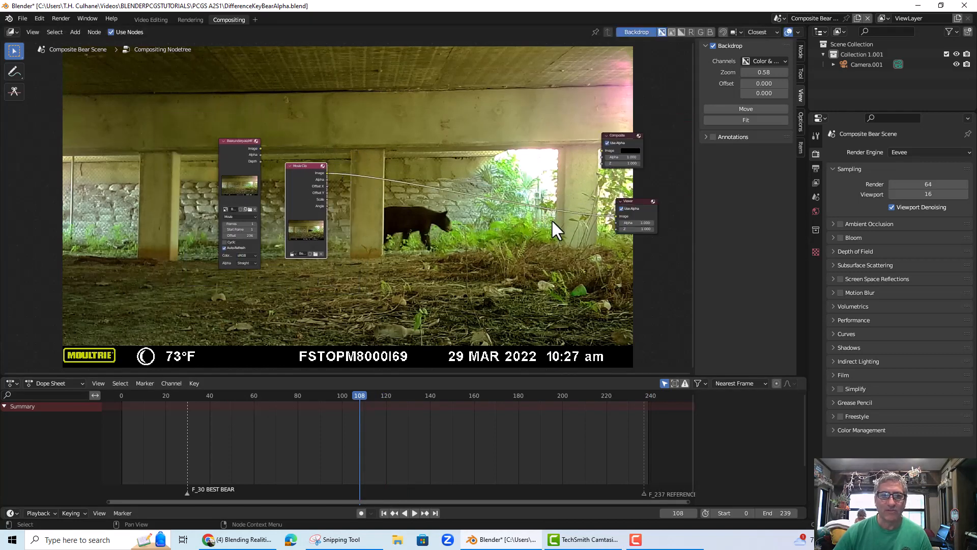
# - Bring the Viewer and Composite nodes closer to the inputs, with Composite above Viewer, and space the Image node farther from the Movie Clip node
pyautogui.moveTo(634, 204); pyautogui.dragTo(485, 253)
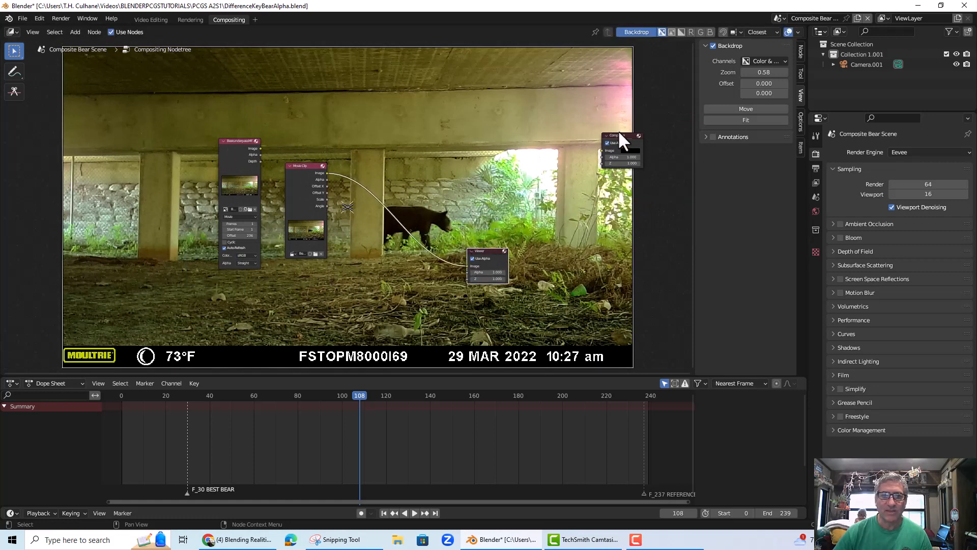
pyautogui.moveTo(618, 131); pyautogui.dragTo(448, 123)
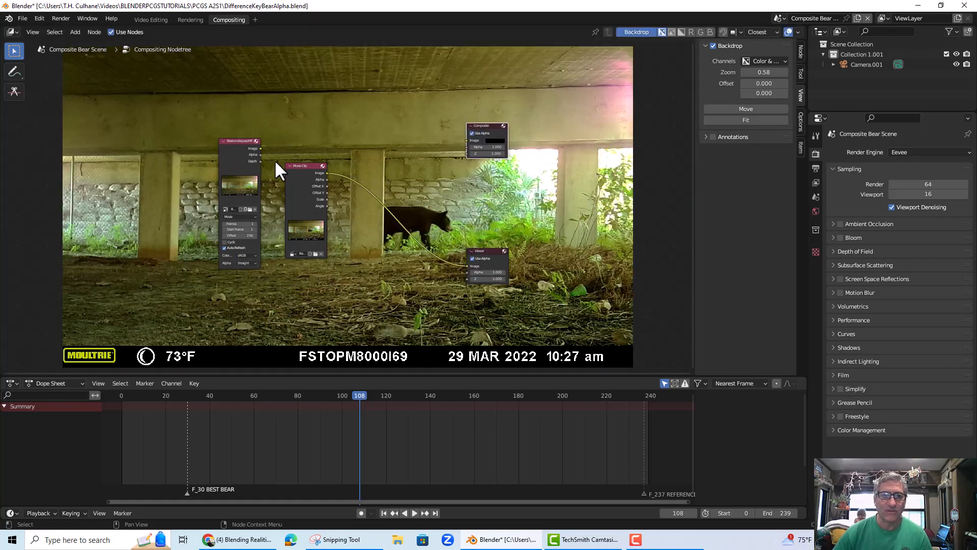
pyautogui.moveTo(236, 142); pyautogui.dragTo(193, 148)
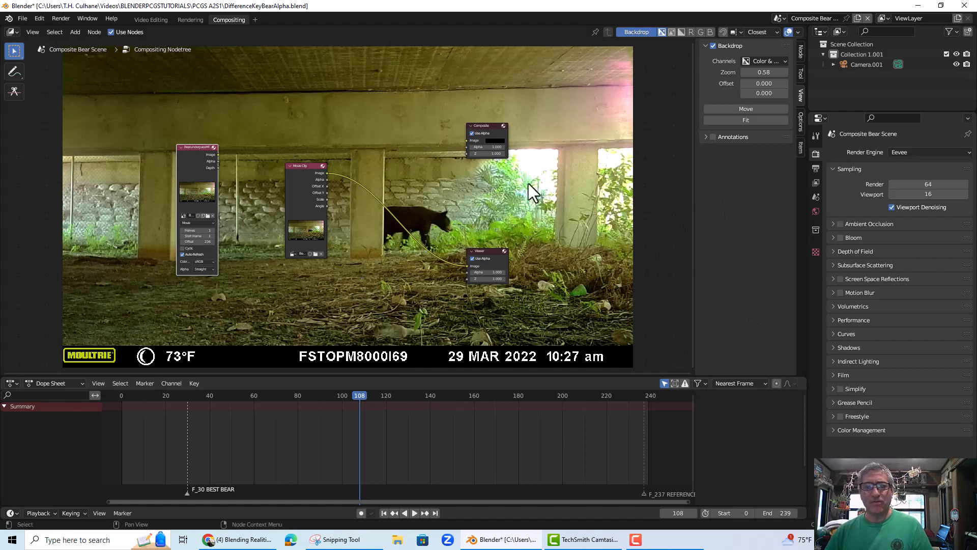
pyautogui.moveTo(488, 122); pyautogui.dragTo(484, 185)
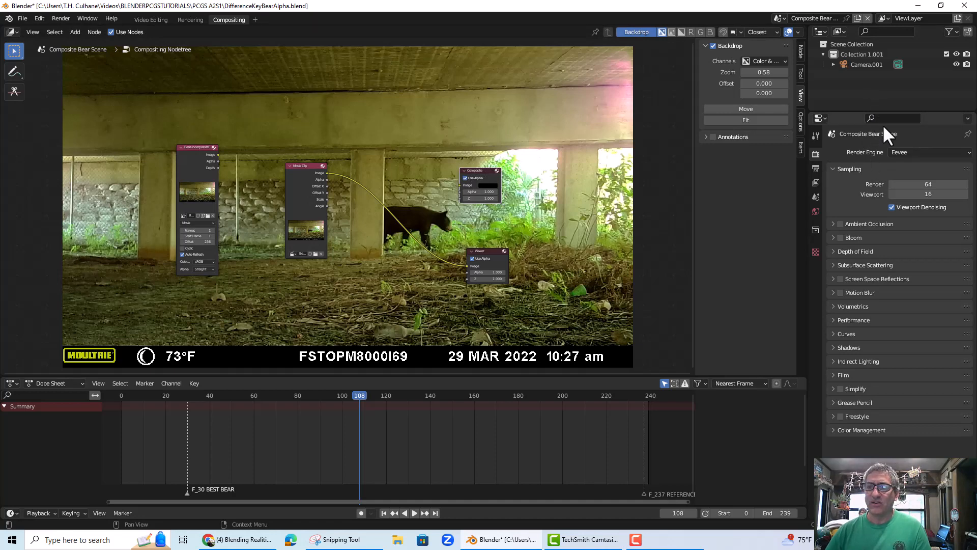
# - Enlarge the Outliner area and turn it into an Image Editor showing the Viewer Node
pyautogui.moveTo(876, 111); pyautogui.dragTo(876, 224)
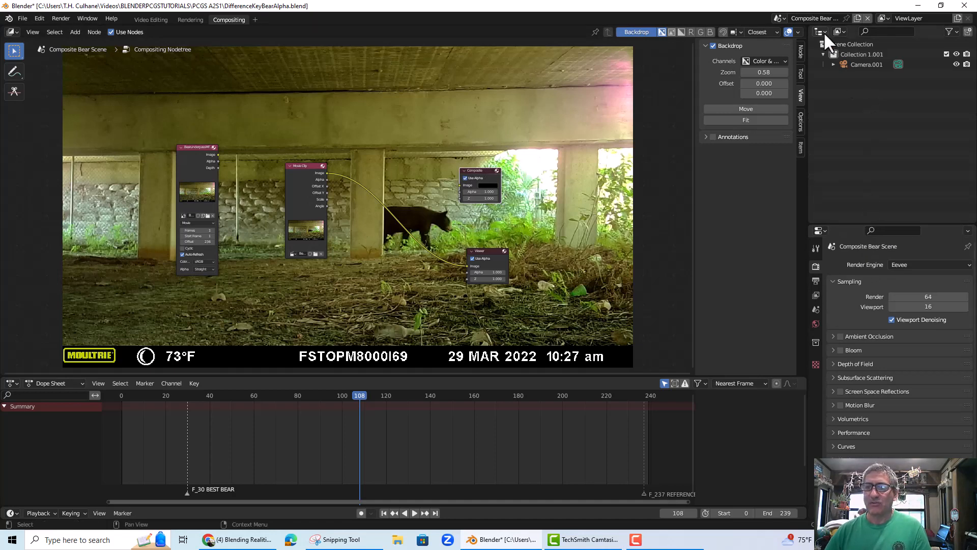
pyautogui.click(823, 31)
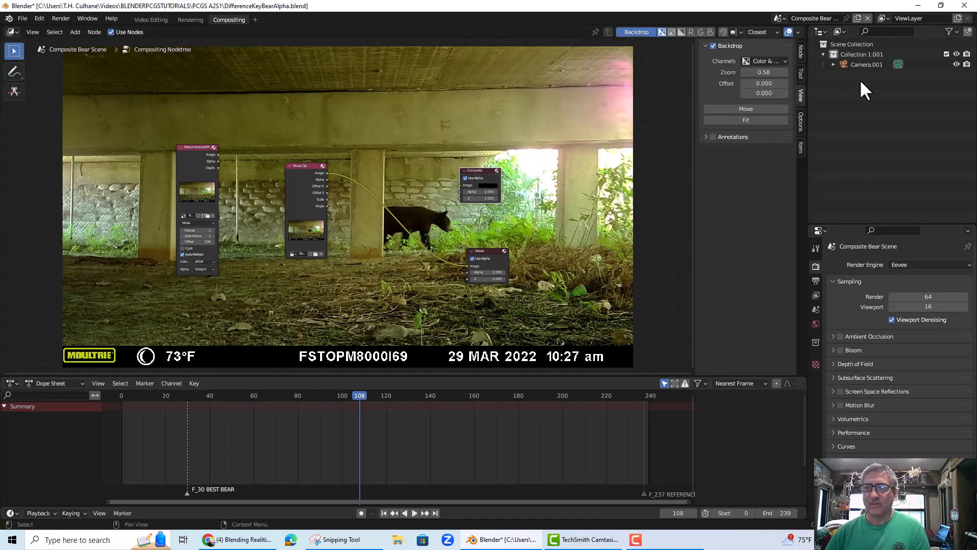
pyautogui.click(822, 30)
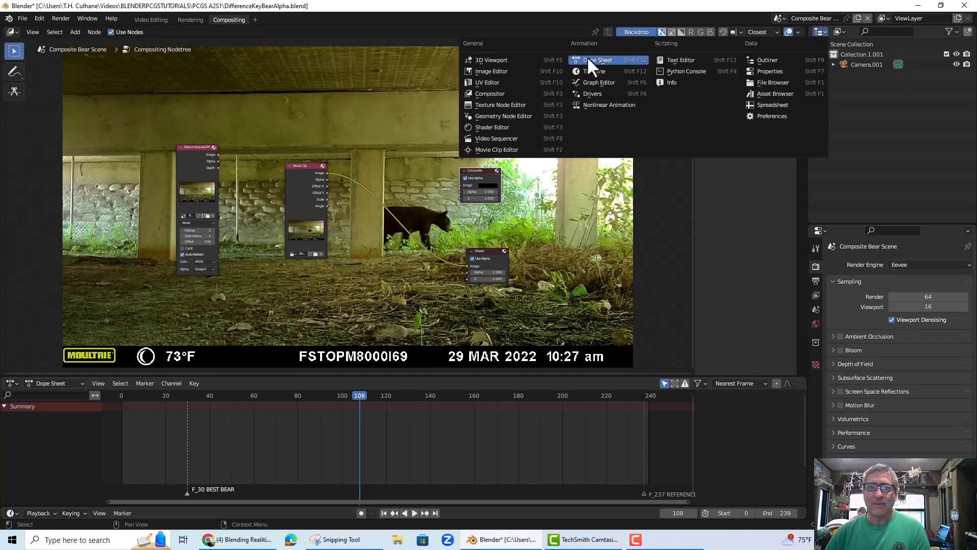
pyautogui.click(496, 71)
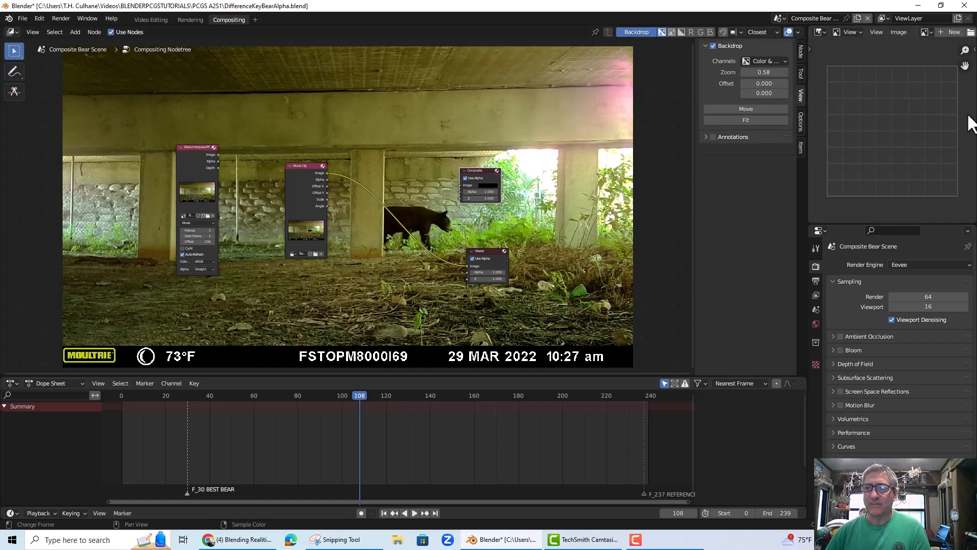
pyautogui.click(925, 32)
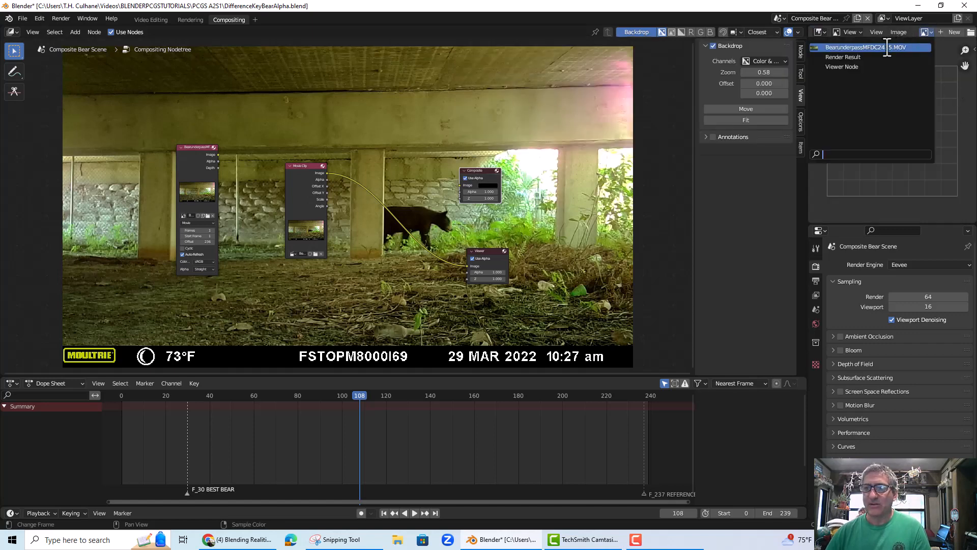
pyautogui.click(867, 66)
pyautogui.scroll(-5, 891, 122)
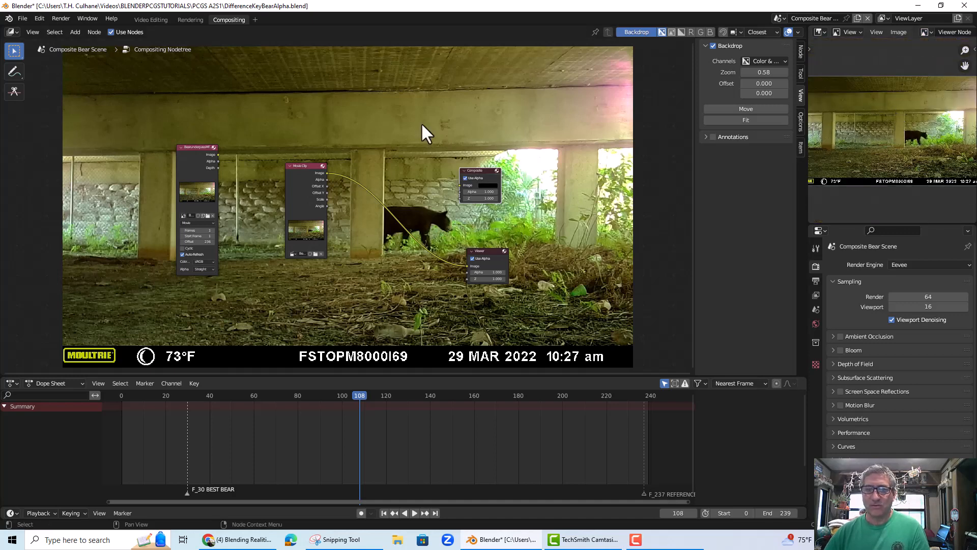
# - Turn the Properties area into an Image Editor showing the Render Result, and widen both preview areas
pyautogui.click(820, 230)
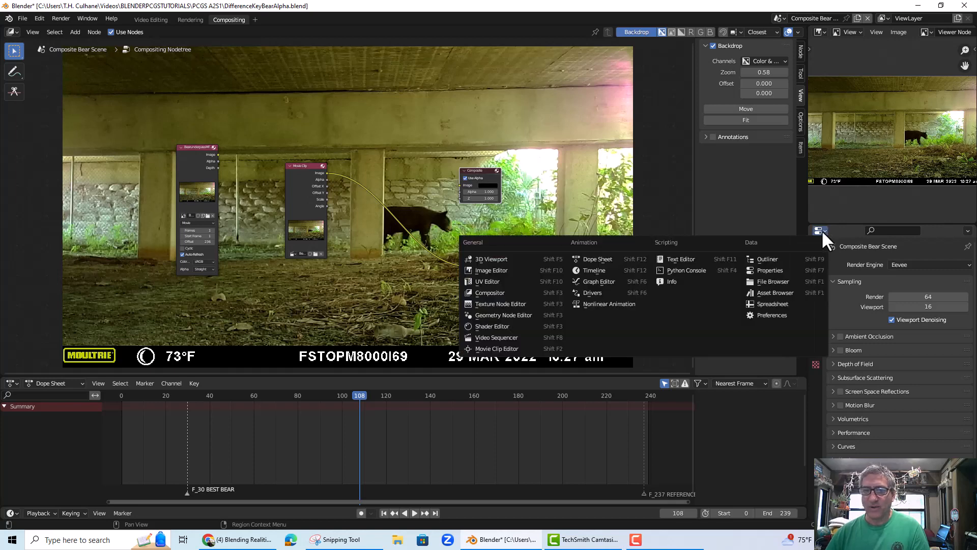
pyautogui.click(821, 231)
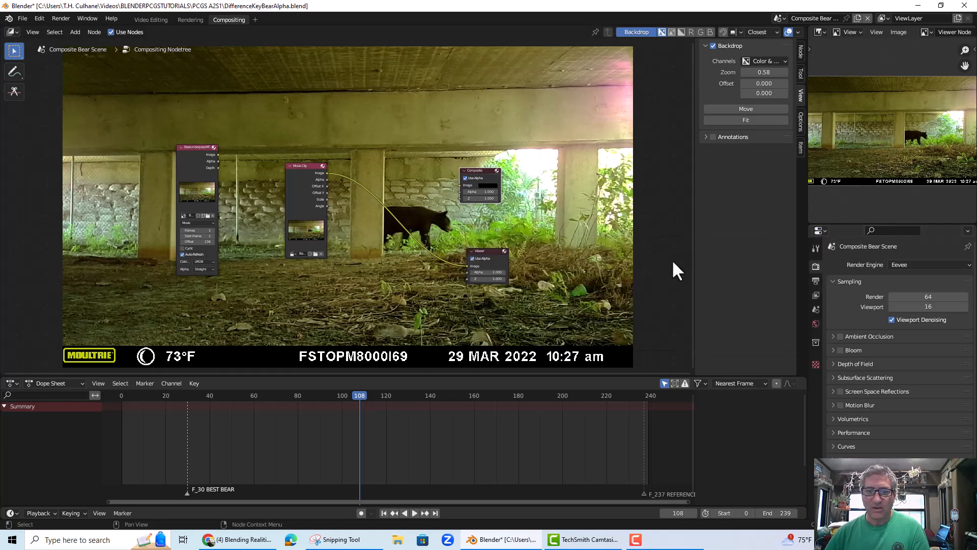
pyautogui.click(820, 231)
pyautogui.click(494, 269)
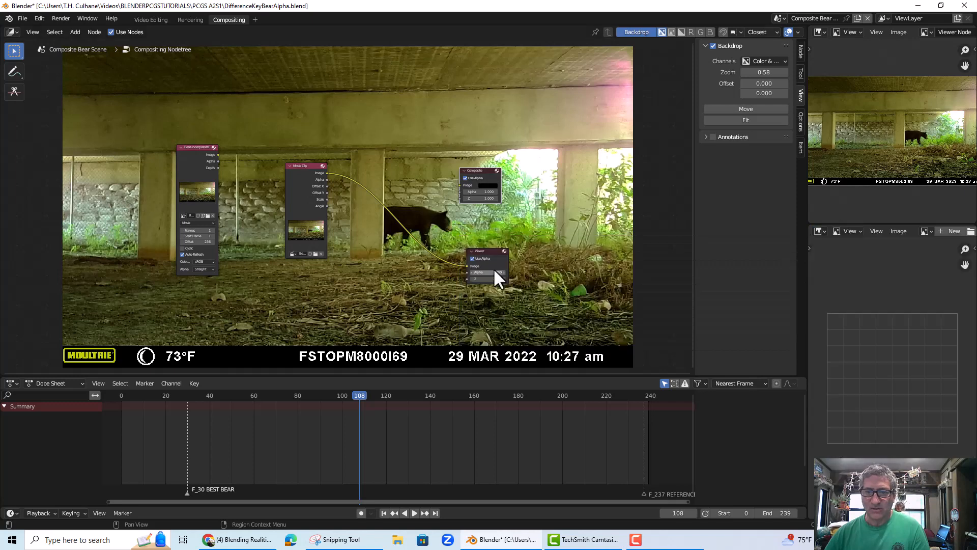
pyautogui.click(925, 231)
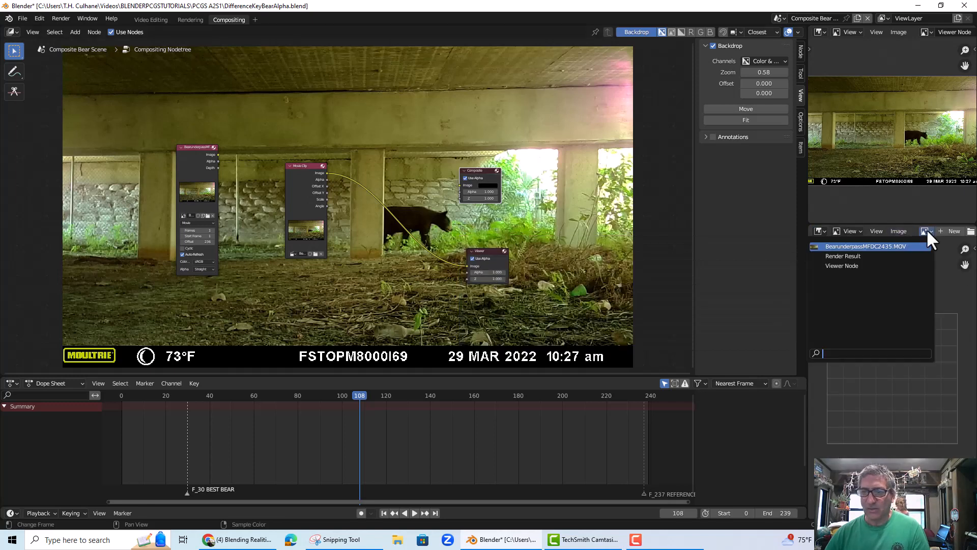
pyautogui.click(851, 256)
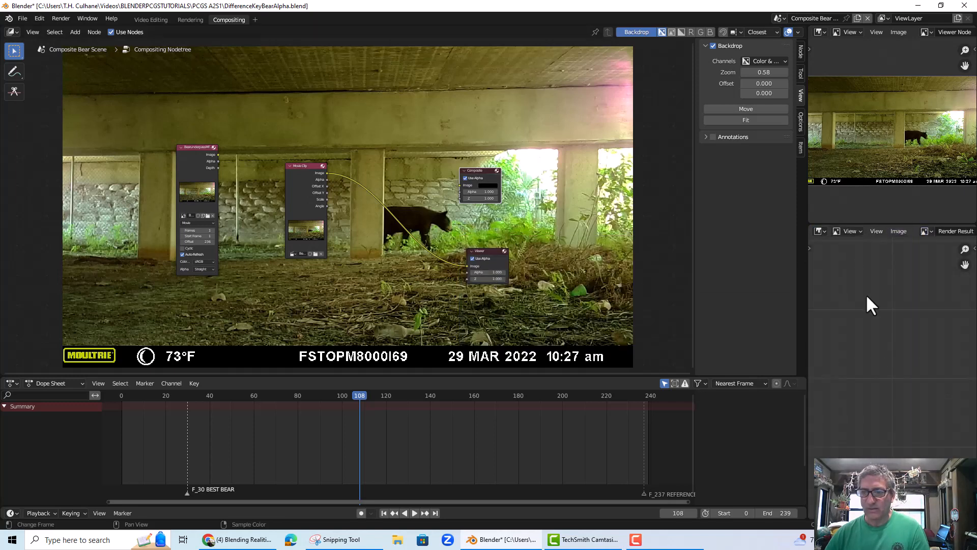
pyautogui.moveTo(807, 299); pyautogui.dragTo(773, 298)
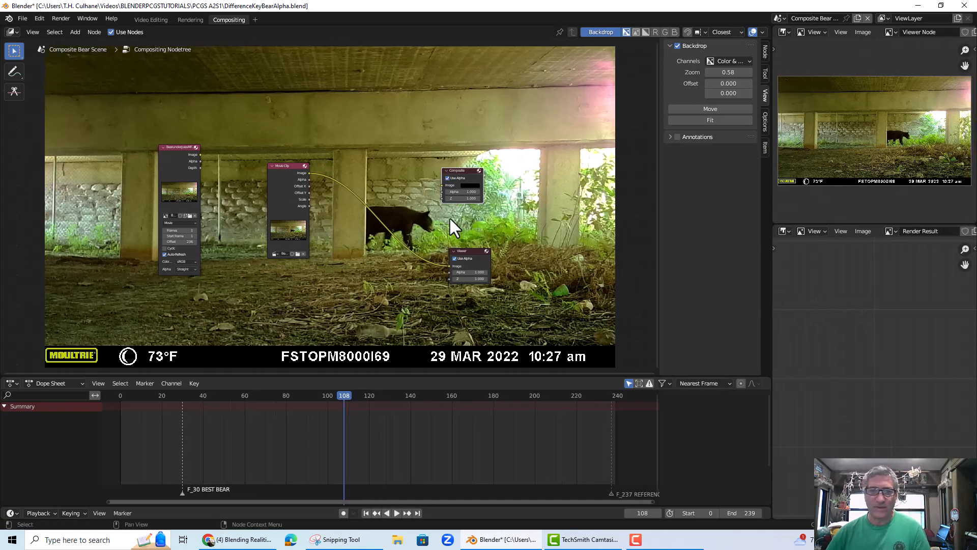
# - Connect the Movie Clip's Image output to the Composite node's Image input, render frame 108, and close the render window
pyautogui.moveTo(460, 169); pyautogui.dragTo(461, 167)
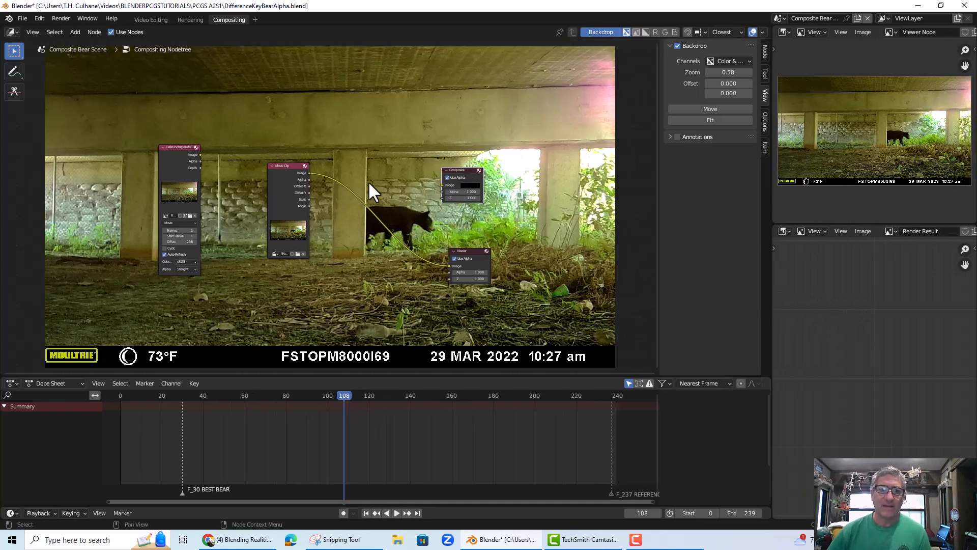
pyautogui.moveTo(310, 174); pyautogui.dragTo(442, 186)
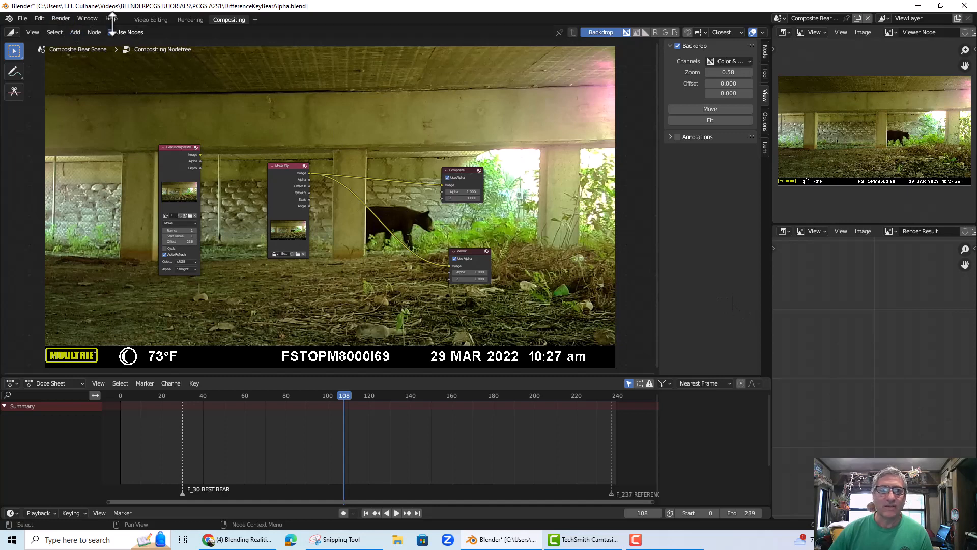
pyautogui.click(62, 18)
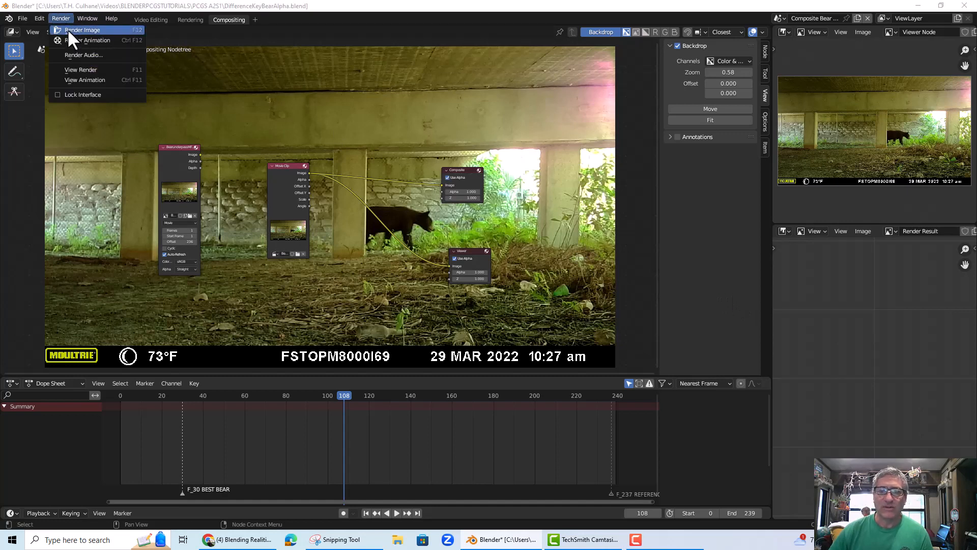
pyautogui.click(69, 31)
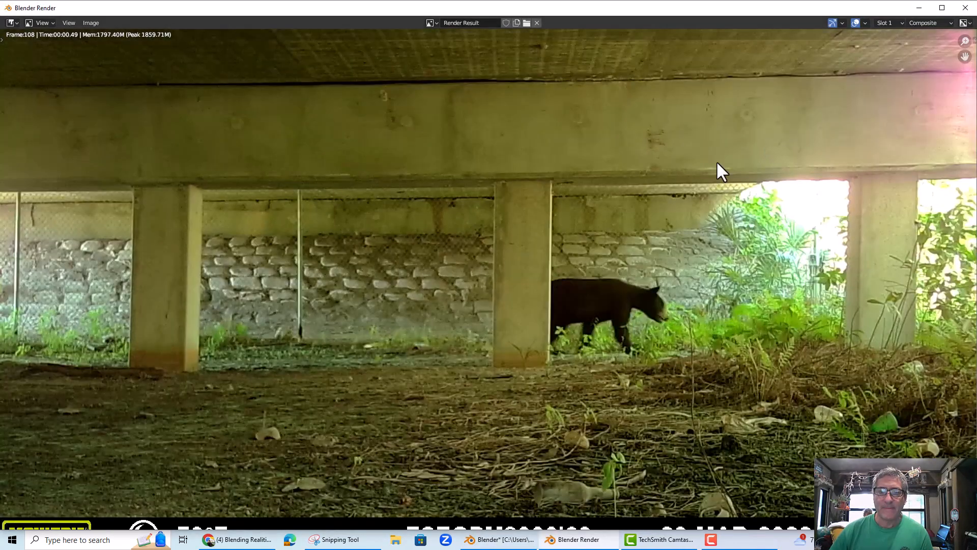
pyautogui.click(965, 7)
pyautogui.press('Home')
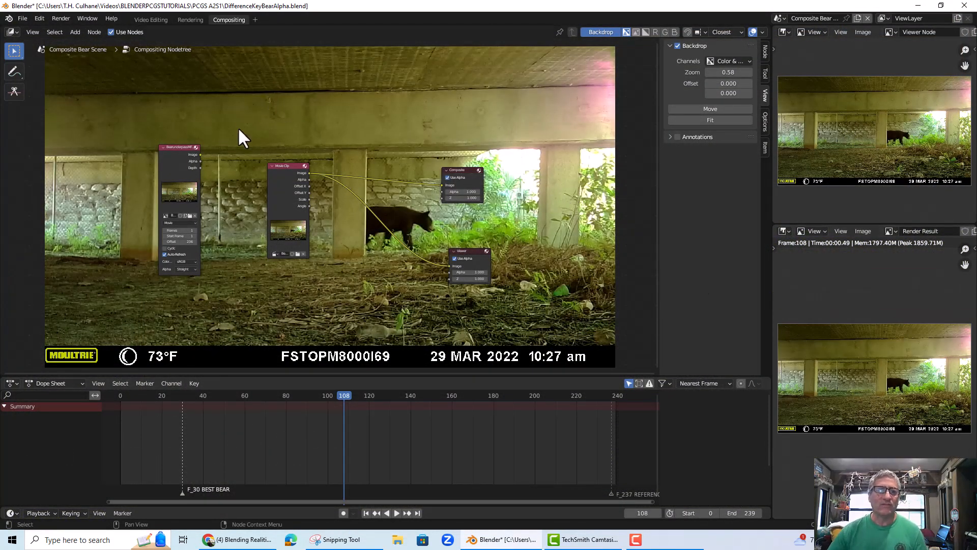
# - Scrub through frames such as 77, 160, 191, 58 and 115 to compare the Viewer Node and Render Result previews
pyautogui.click(280, 395)
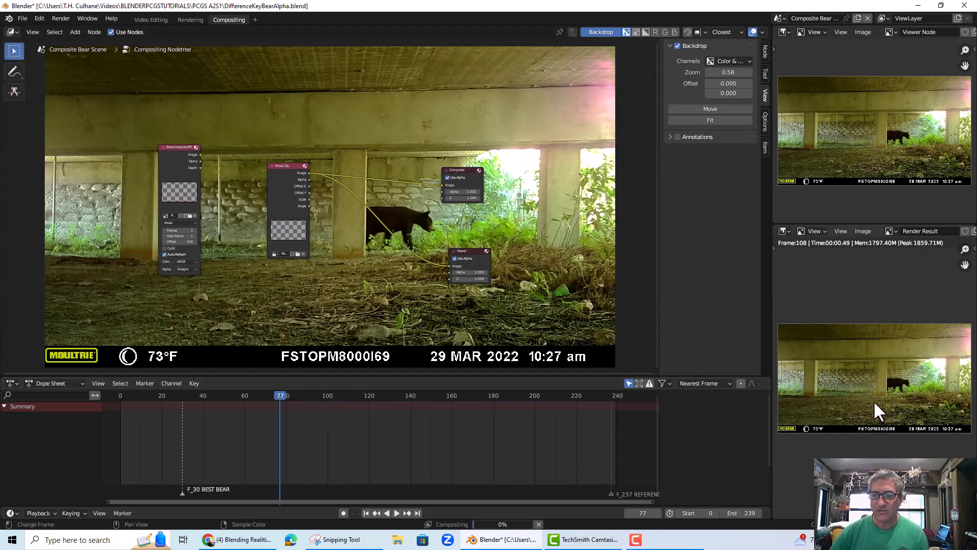
pyautogui.click(452, 395)
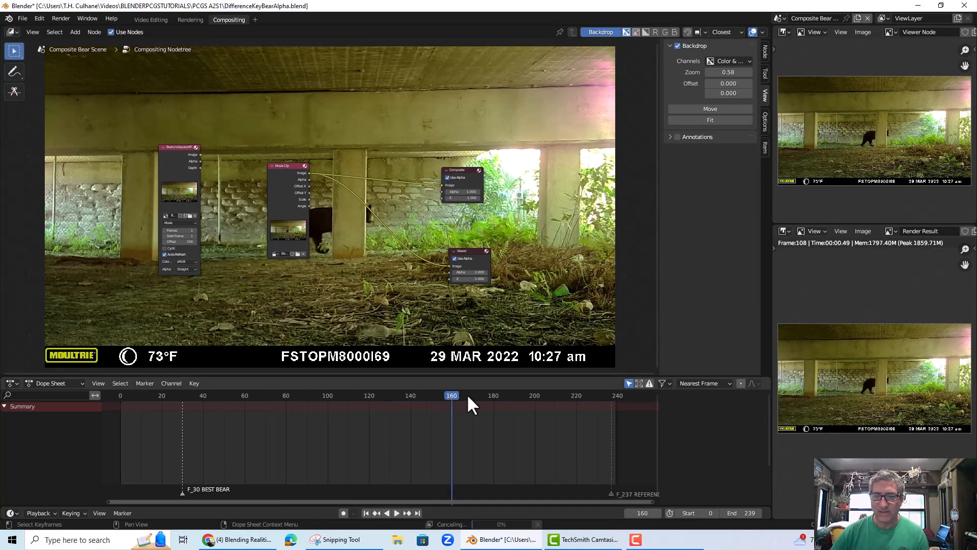
pyautogui.click(514, 395)
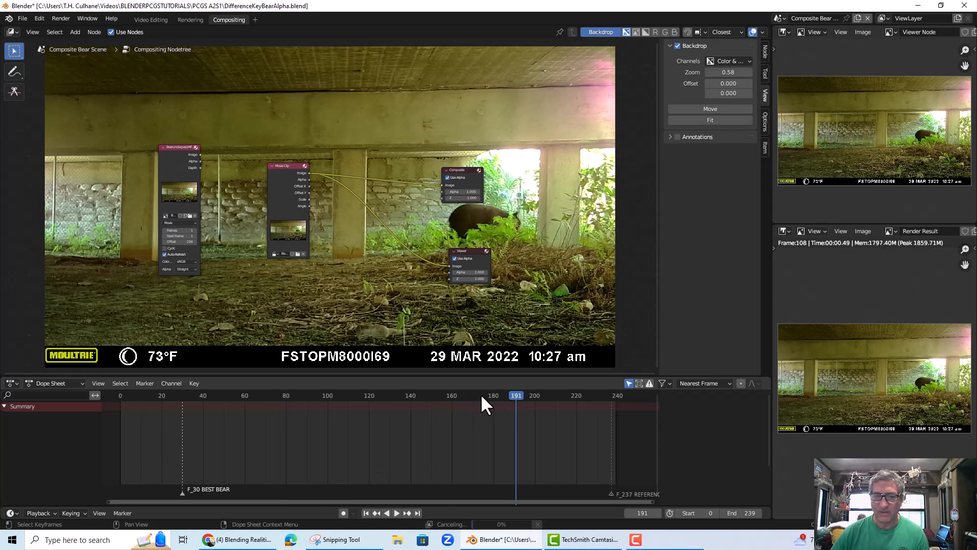
pyautogui.click(241, 395)
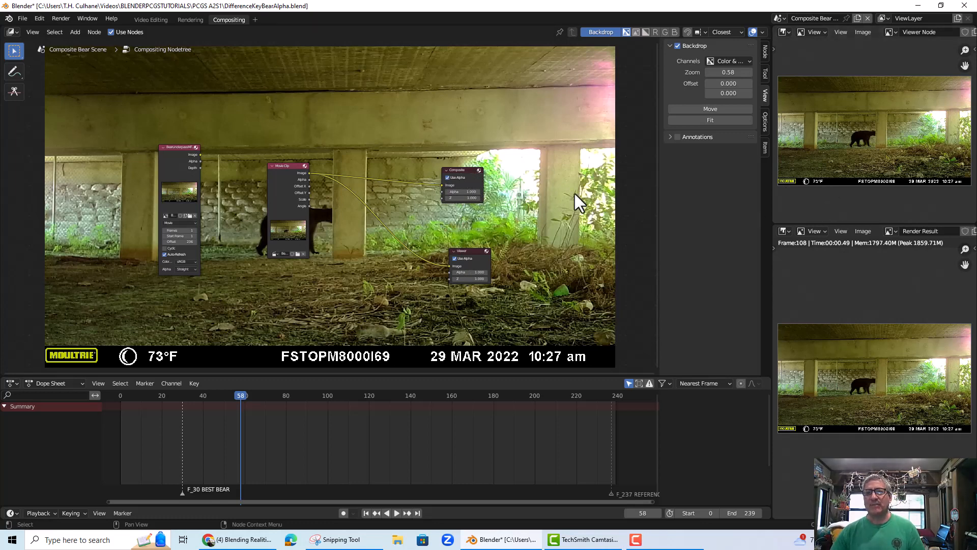
pyautogui.click(56, 21)
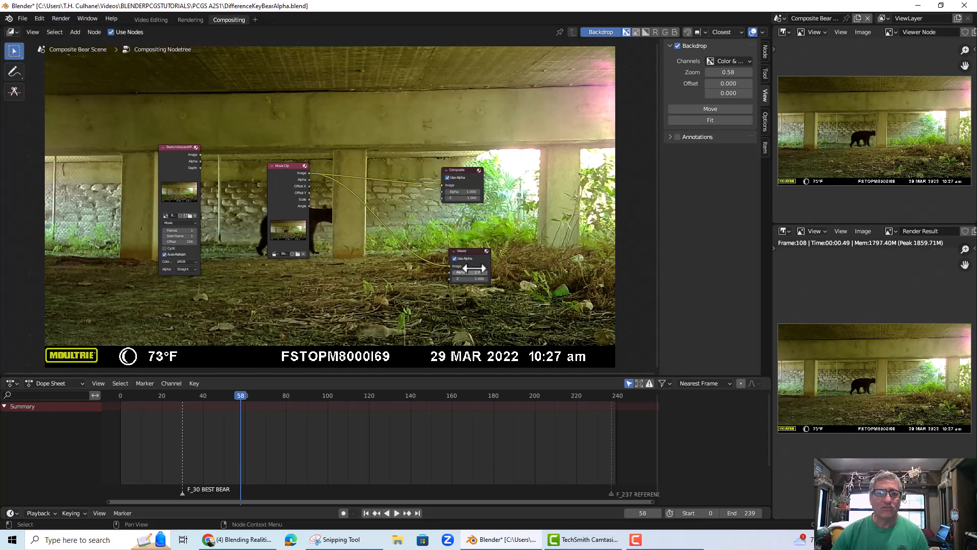
pyautogui.scroll(1, 473, 268)
pyautogui.moveTo(415, 255); pyautogui.dragTo(484, 257, button='middle')
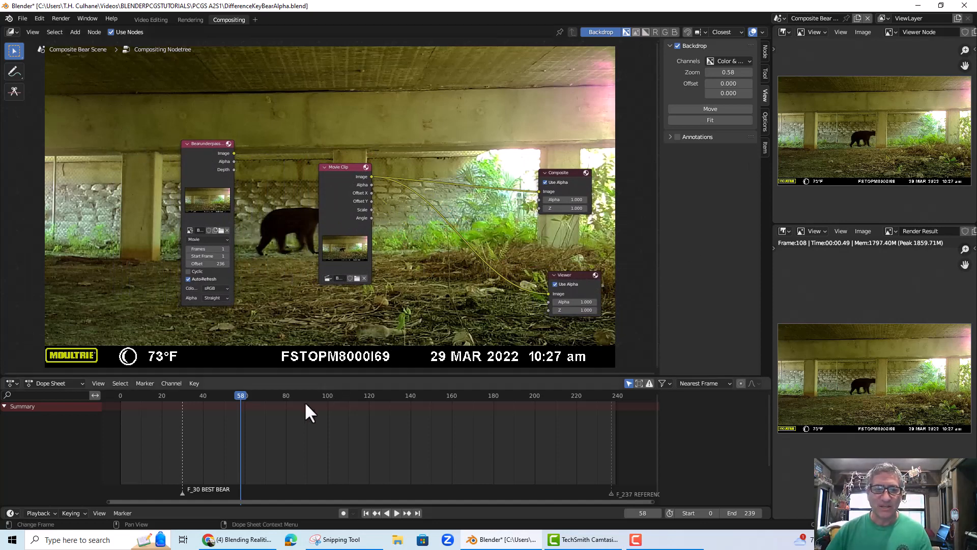
pyautogui.click(288, 395)
pyautogui.click(359, 396)
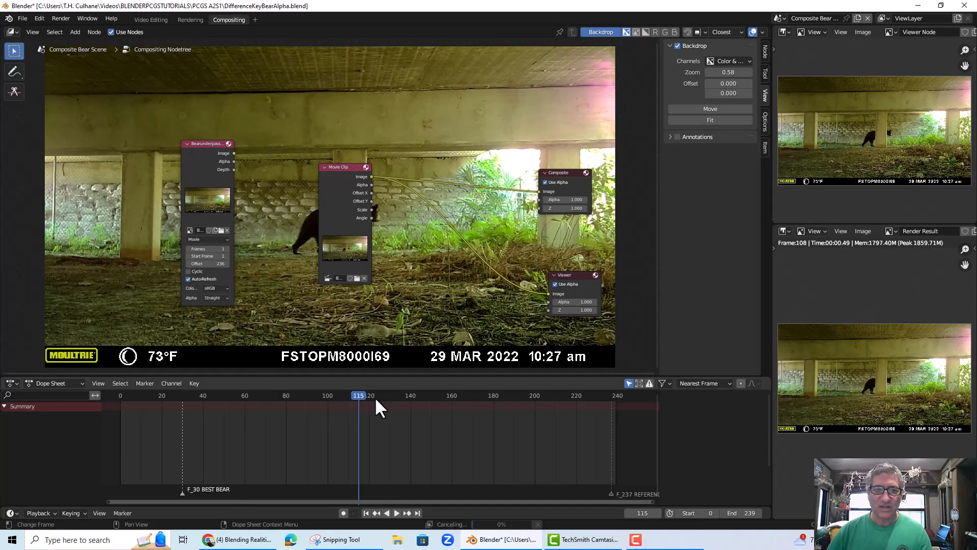
# - Compare the Viewer Node and Render Result previews at frames 144, 237 and 66
pyautogui.click(418, 395)
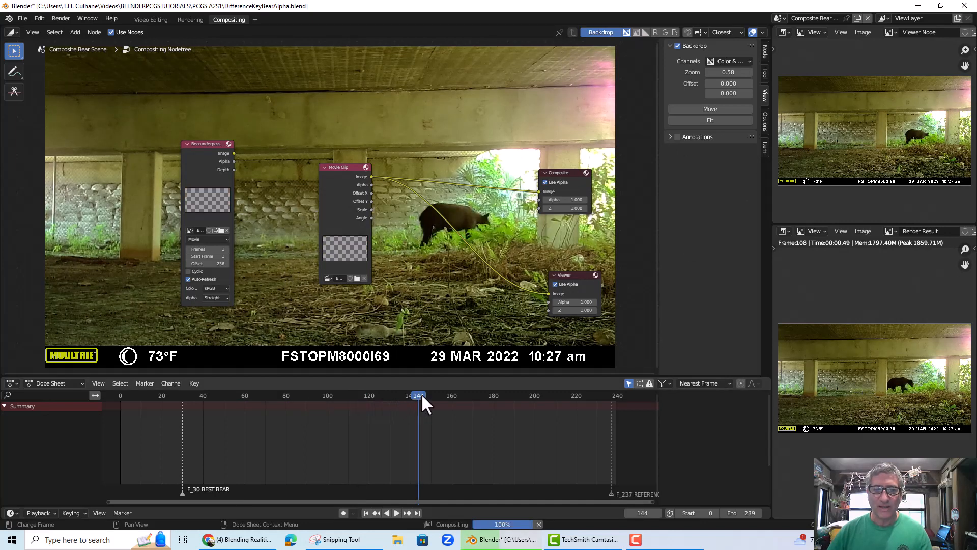
pyautogui.click(611, 397)
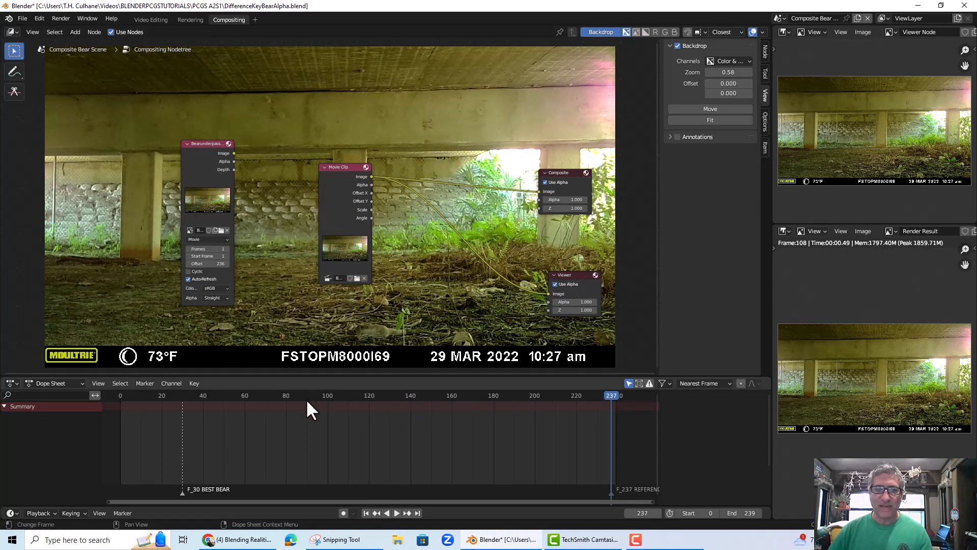
pyautogui.click(257, 396)
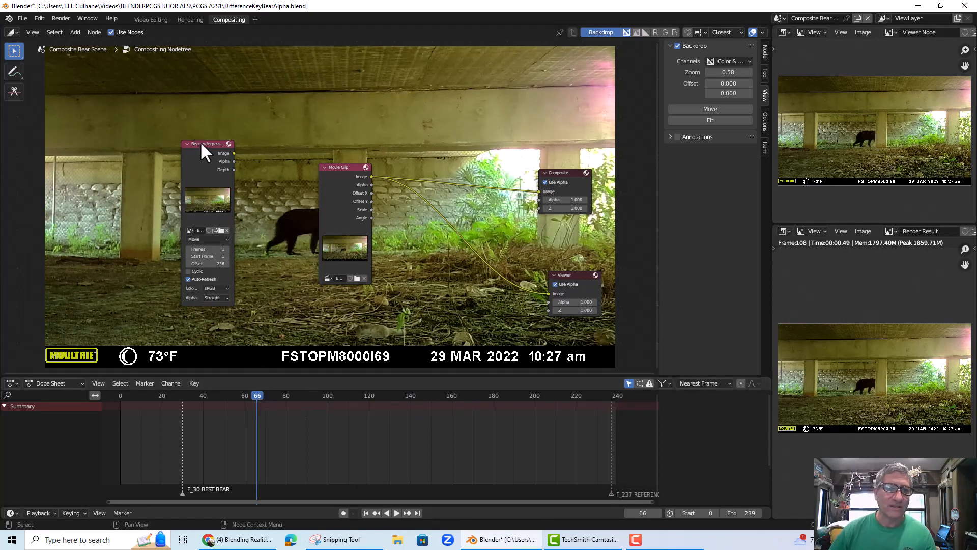
# - Rearrange the Bearunderpass image node and the Movie Clip node to make room for another node before the Composite and Viewer nodes
pyautogui.moveTo(203, 143); pyautogui.dragTo(166, 135)
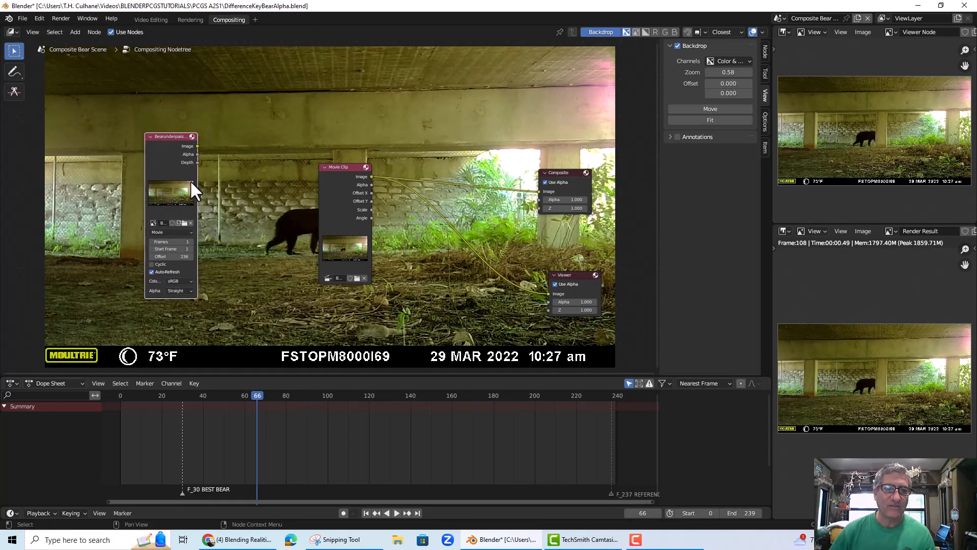
pyautogui.moveTo(342, 167); pyautogui.dragTo(244, 212)
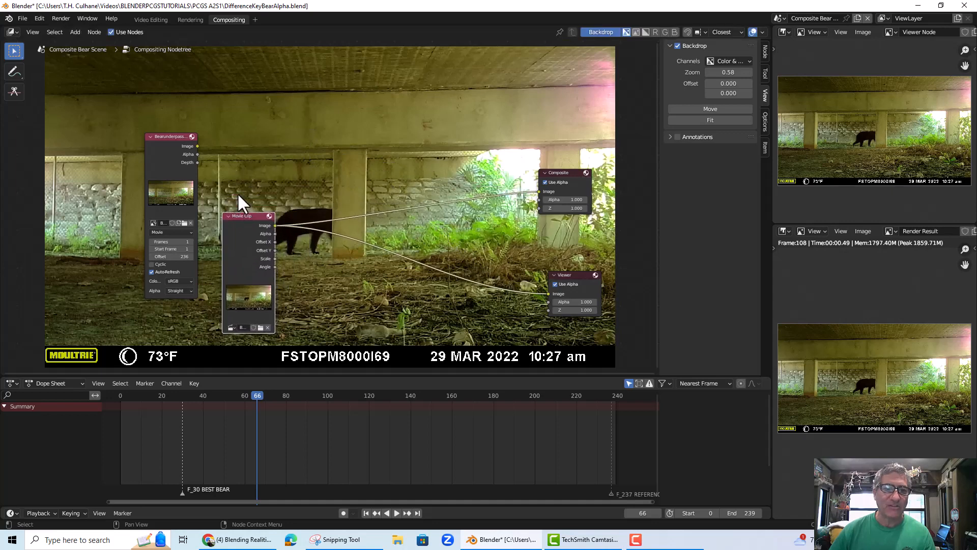
pyautogui.moveTo(169, 136); pyautogui.dragTo(145, 110)
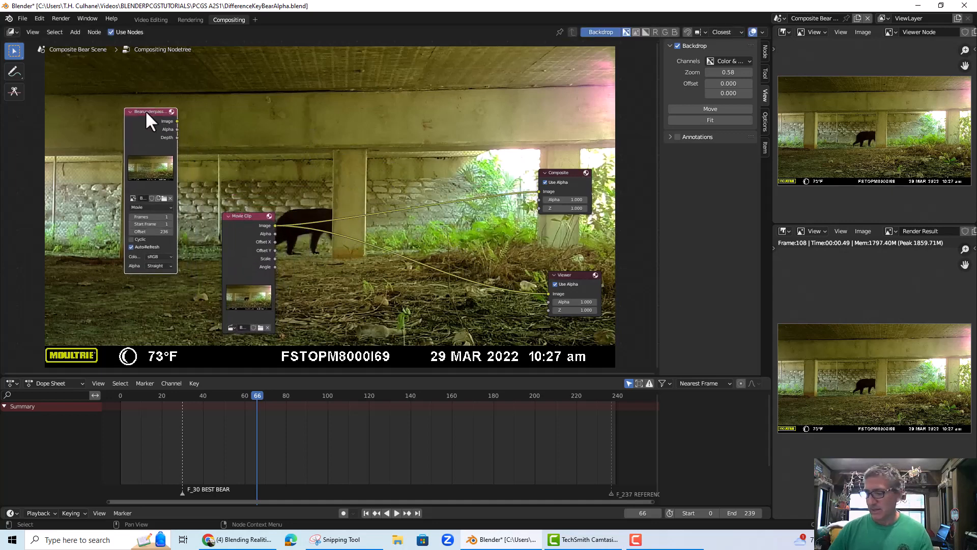
pyautogui.moveTo(237, 219); pyautogui.dragTo(218, 219)
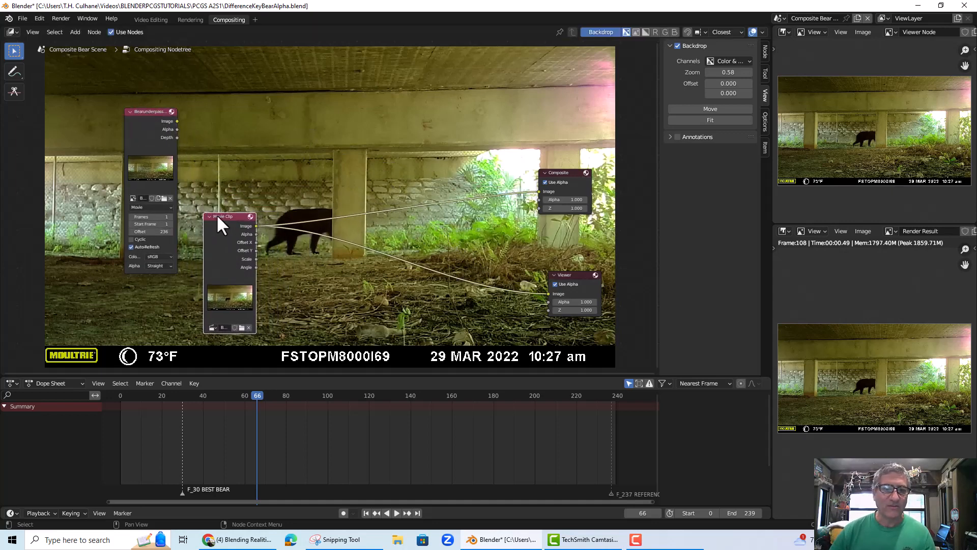
# - Search for and add a Difference Key node, placing it between the input nodes and the output nodes
pyautogui.click(76, 32)
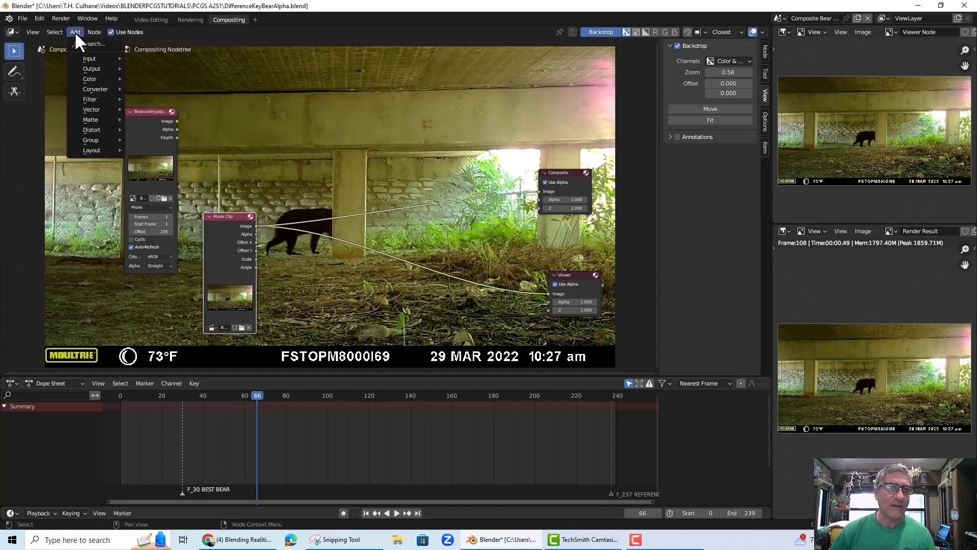
pyautogui.click(84, 39)
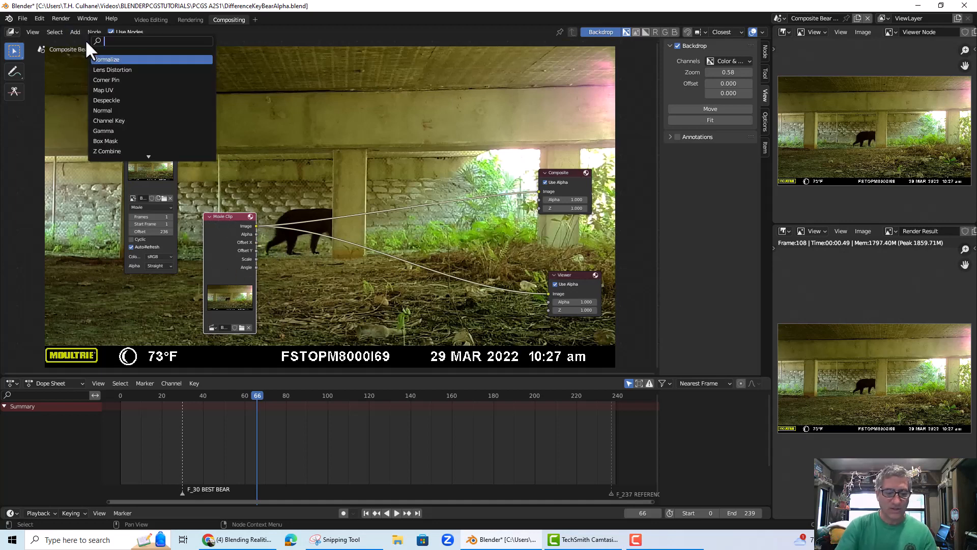
pyautogui.write('diff')
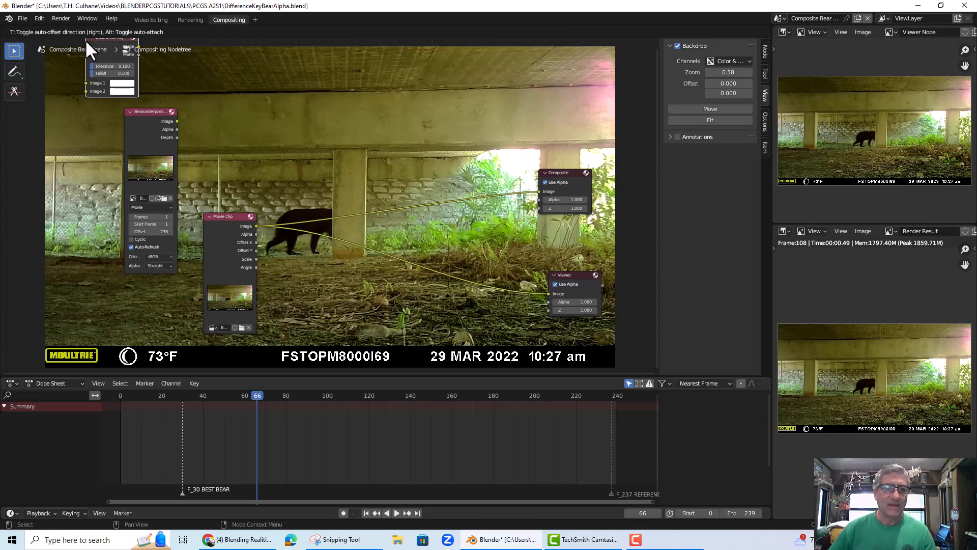
pyautogui.click(292, 122)
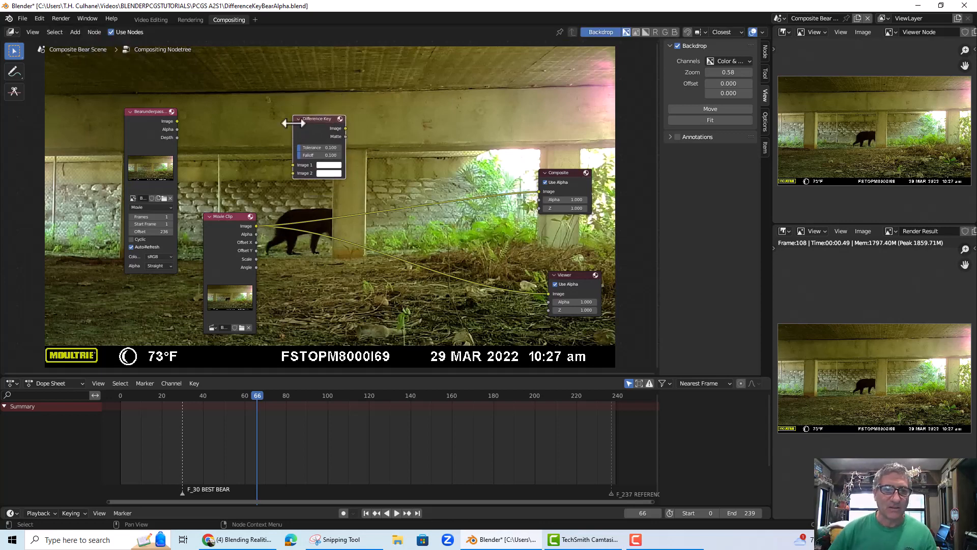
# - Detach the Viewer and Composite links, feeding the Movie Clip's Image into Difference Key Image 1 and the Bearunderpass node's Image into Image 2
pyautogui.moveTo(217, 218); pyautogui.dragTo(211, 214)
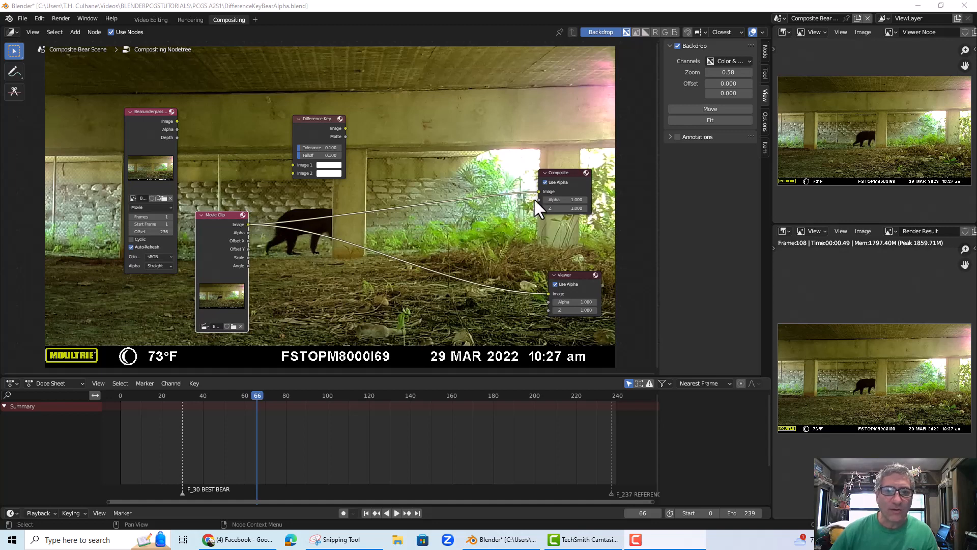
pyautogui.moveTo(547, 291); pyautogui.dragTo(293, 165)
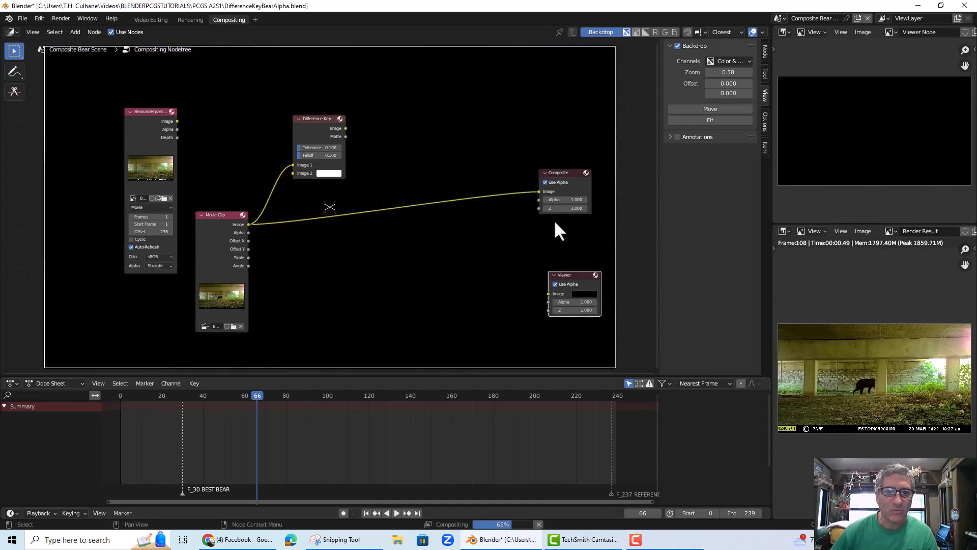
pyautogui.moveTo(539, 191); pyautogui.dragTo(413, 253)
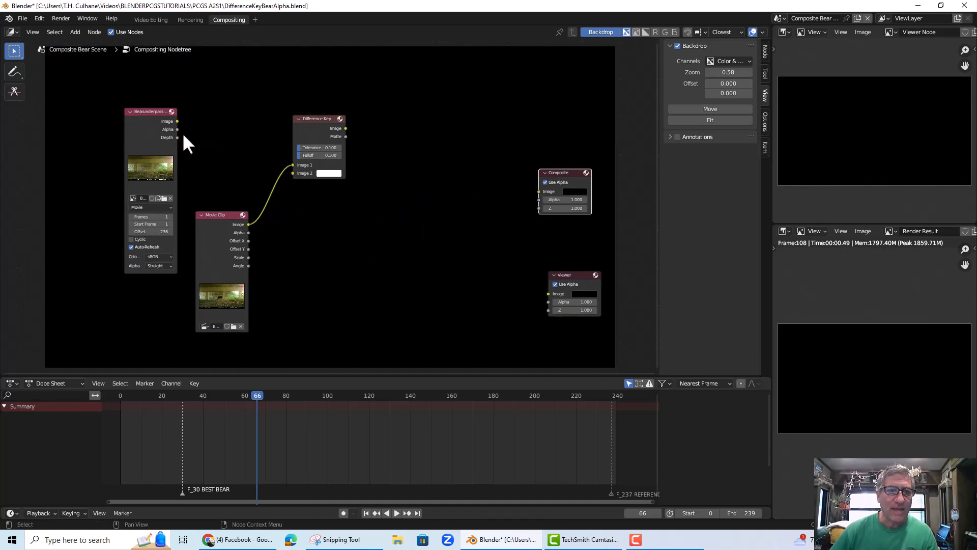
pyautogui.moveTo(177, 121); pyautogui.dragTo(289, 173)
# - Reposition the Movie Clip node above the Bearunderpass image node so their links to the Difference Key do not cross
pyautogui.moveTo(224, 215); pyautogui.dragTo(232, 188)
pyautogui.moveTo(152, 116); pyautogui.dragTo(142, 230)
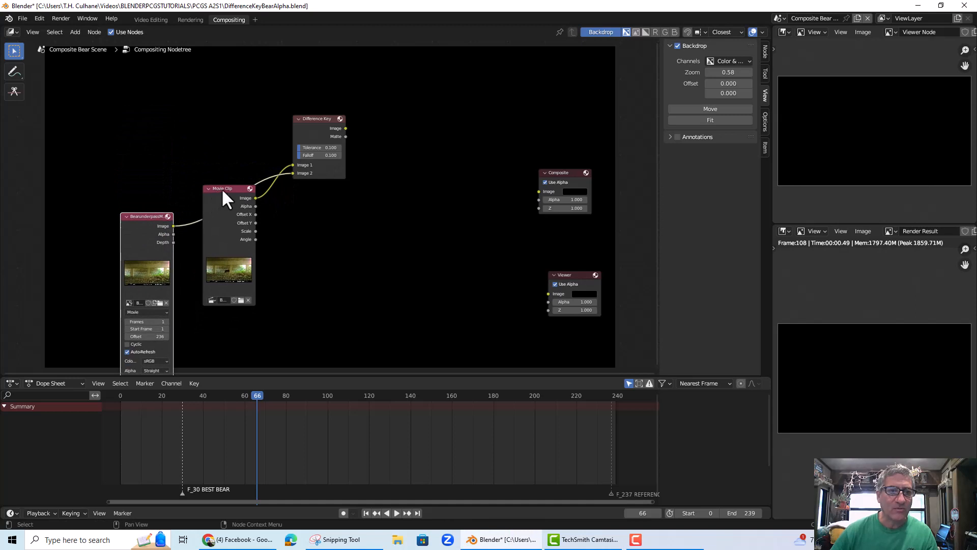
pyautogui.moveTo(223, 196); pyautogui.dragTo(145, 84)
pyautogui.moveTo(142, 218); pyautogui.dragTo(150, 213)
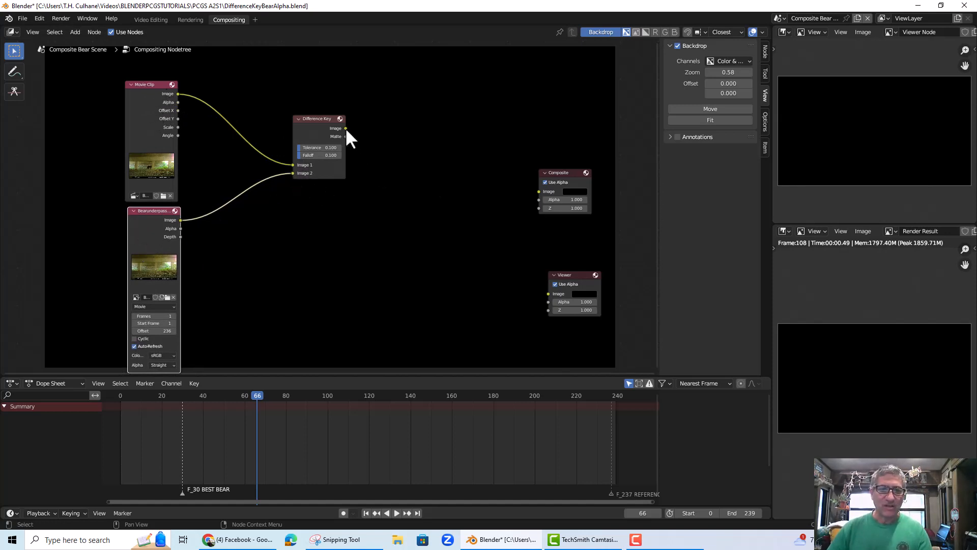
# - Connect the Difference Key's Image output to the Image inputs of both the Viewer and Composite nodes
pyautogui.moveTo(345, 128); pyautogui.dragTo(548, 293)
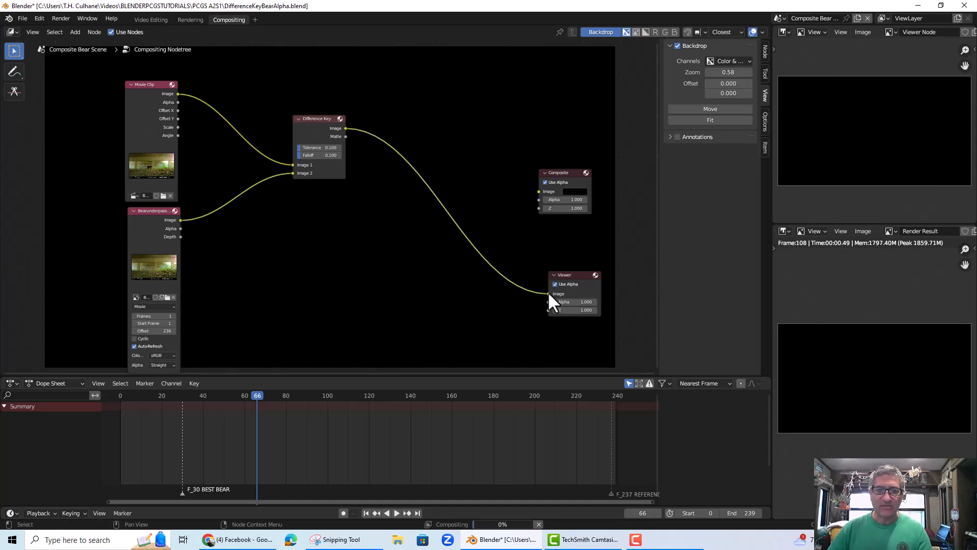
pyautogui.moveTo(346, 129); pyautogui.dragTo(538, 199)
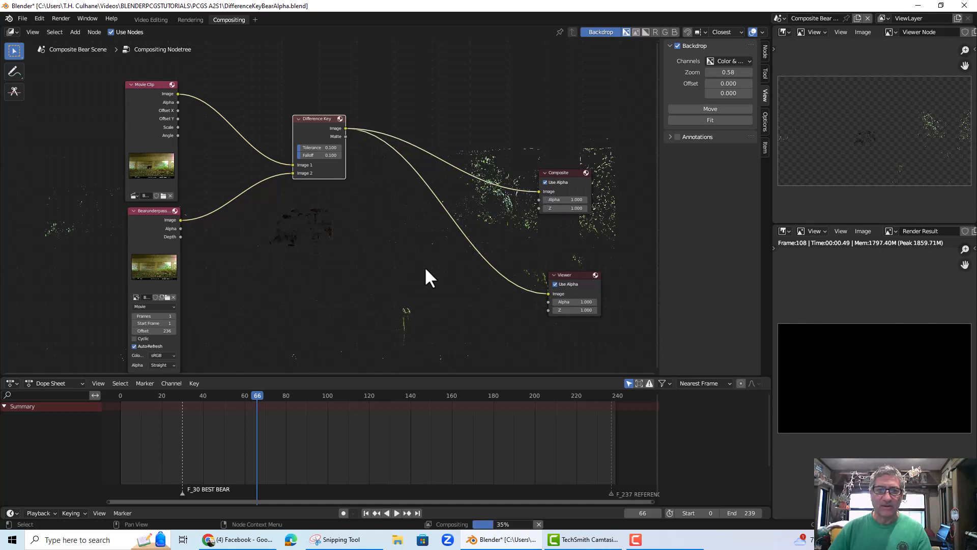
pyautogui.scroll(1, 386, 276)
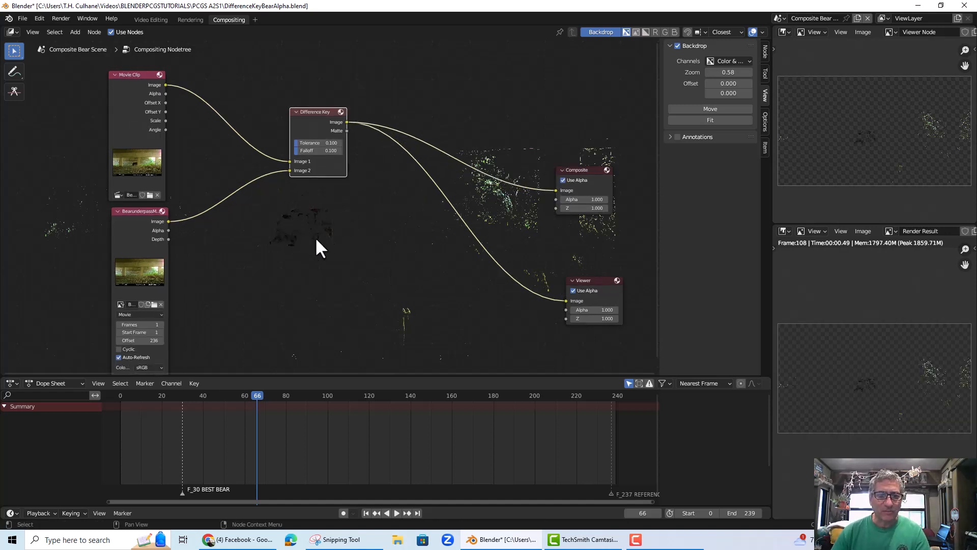
# - Examine the difference key result at frames 237, 225, 157, 108, 56, 35 and 60
pyautogui.click(609, 395)
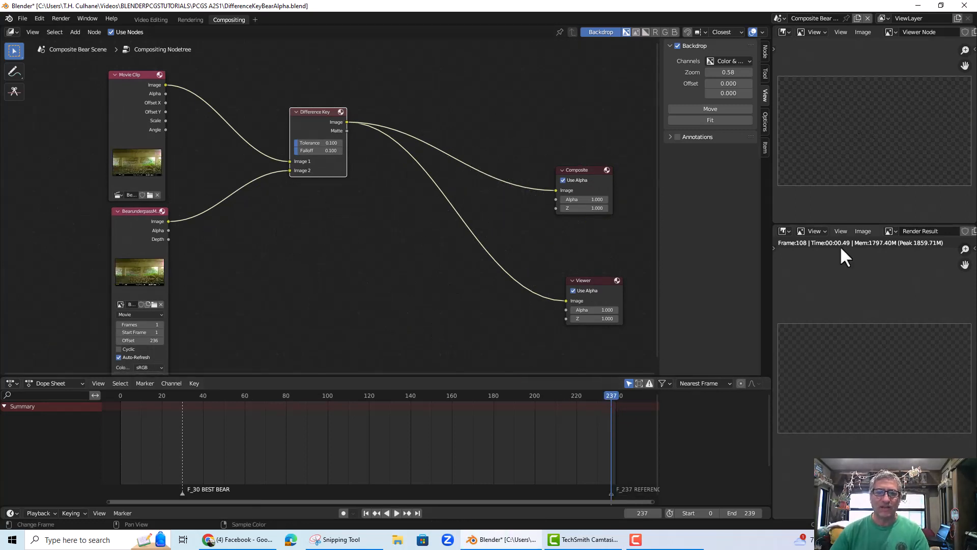
pyautogui.click(586, 396)
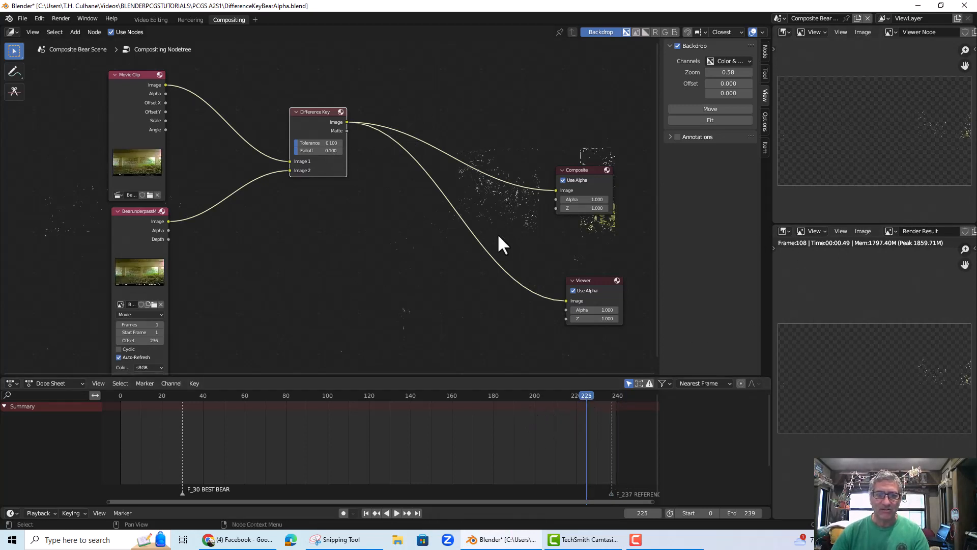
pyautogui.click(445, 396)
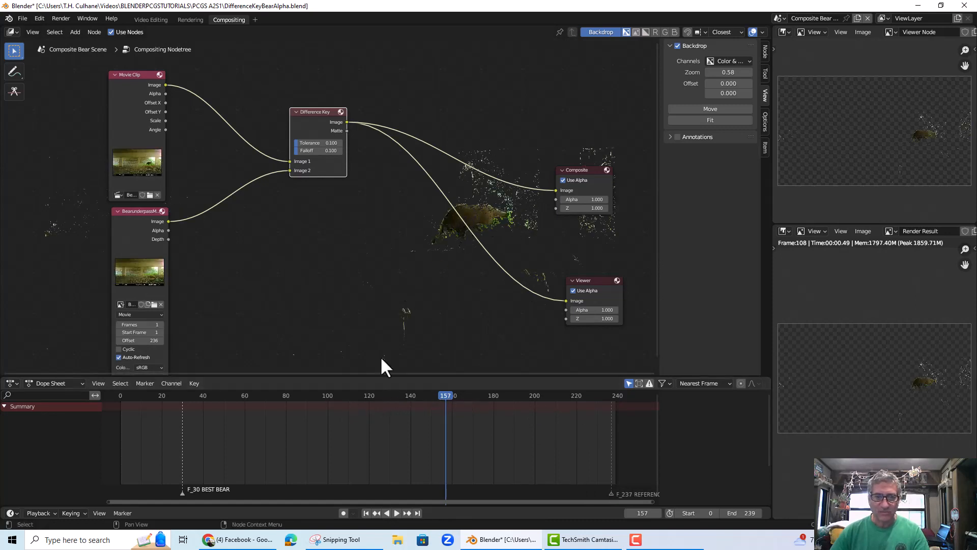
pyautogui.click(343, 397)
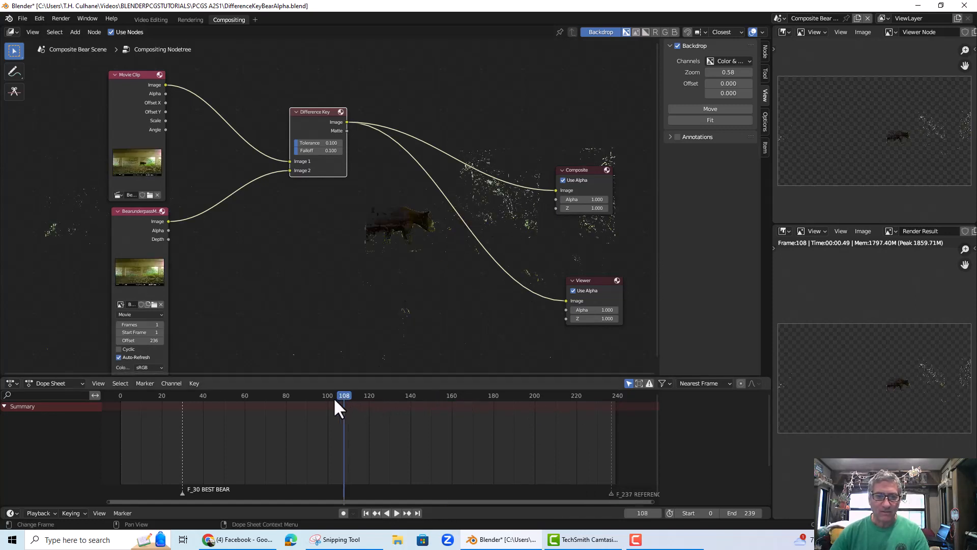
pyautogui.click(235, 397)
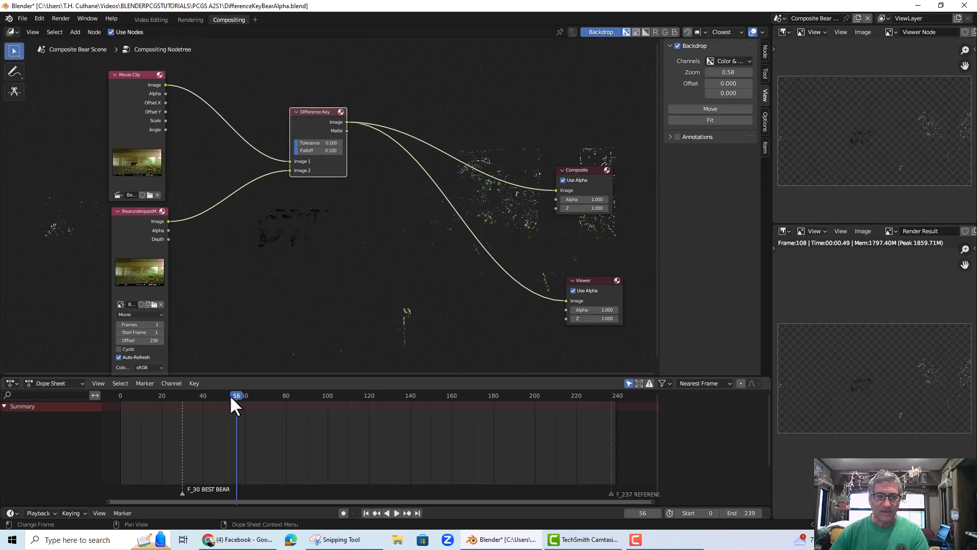
pyautogui.click(192, 396)
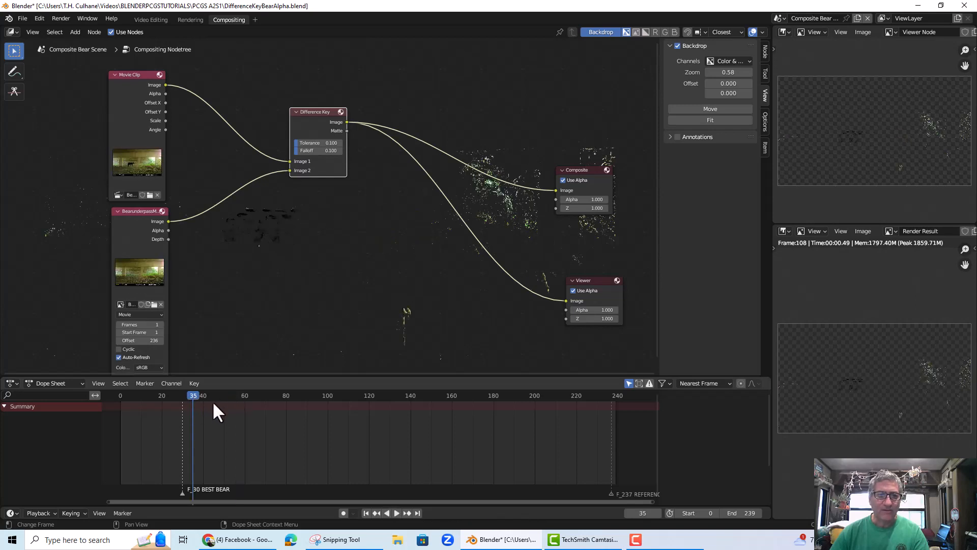
pyautogui.click(244, 395)
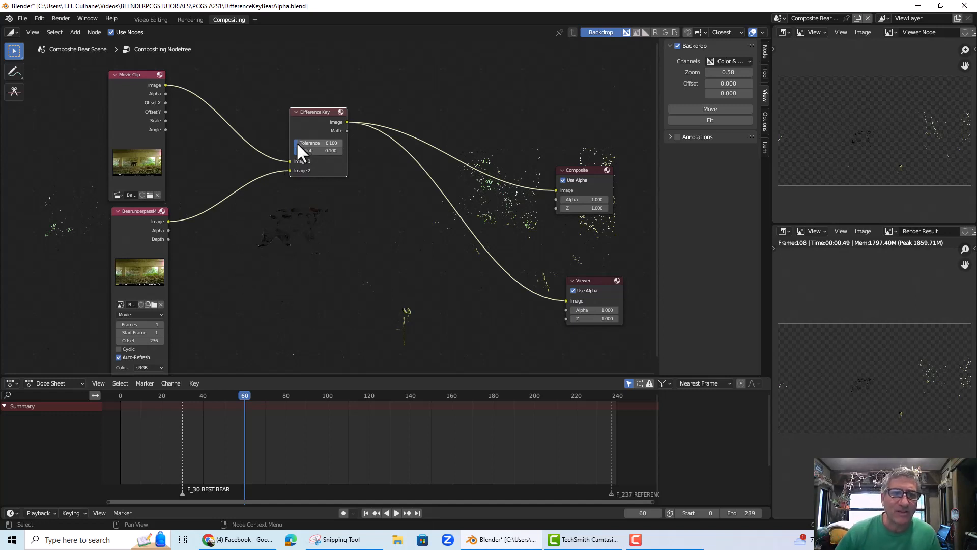
# - Set the Difference Key's Falloff to 0.000 and adjust its Tolerance to 0.042
pyautogui.scroll(3, 325, 162)
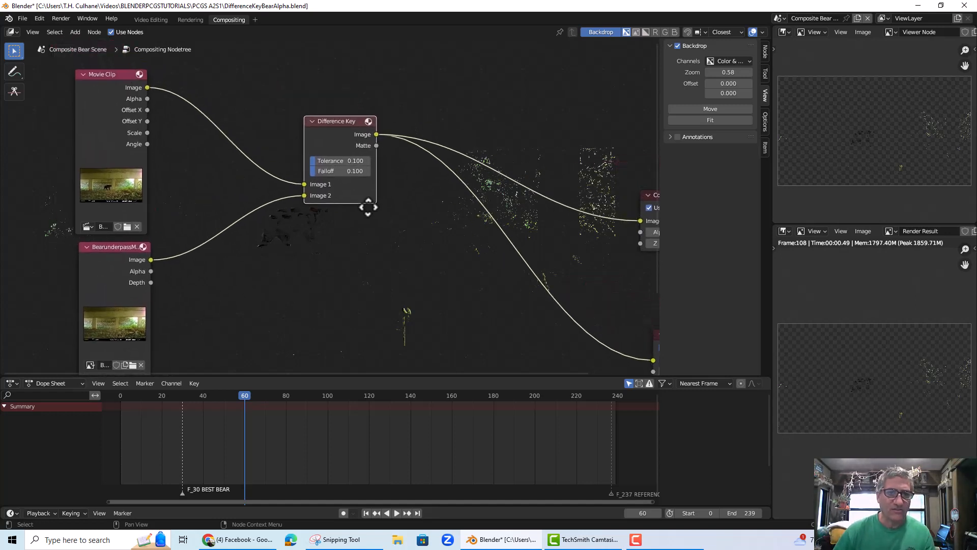
pyautogui.scroll(2, 382, 173)
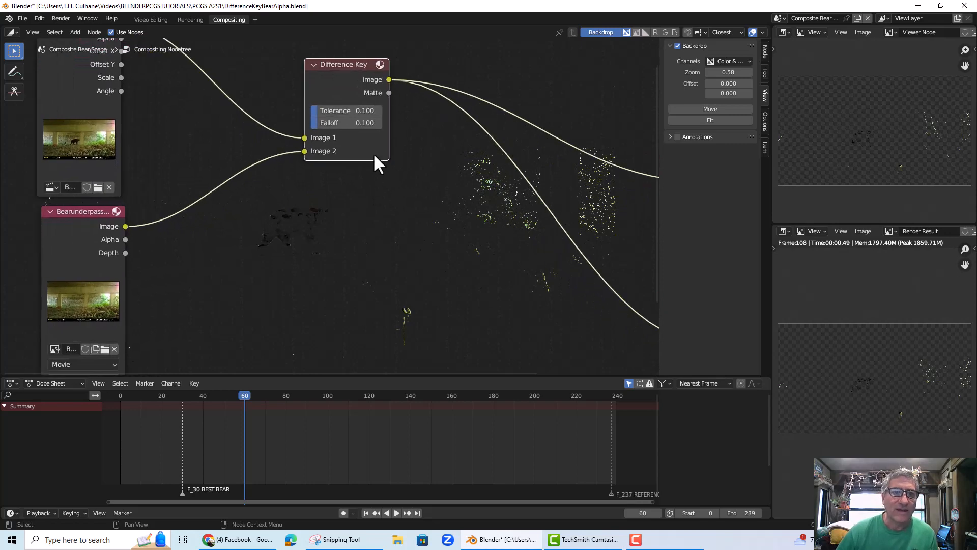
pyautogui.moveTo(313, 110); pyautogui.dragTo(344, 261)
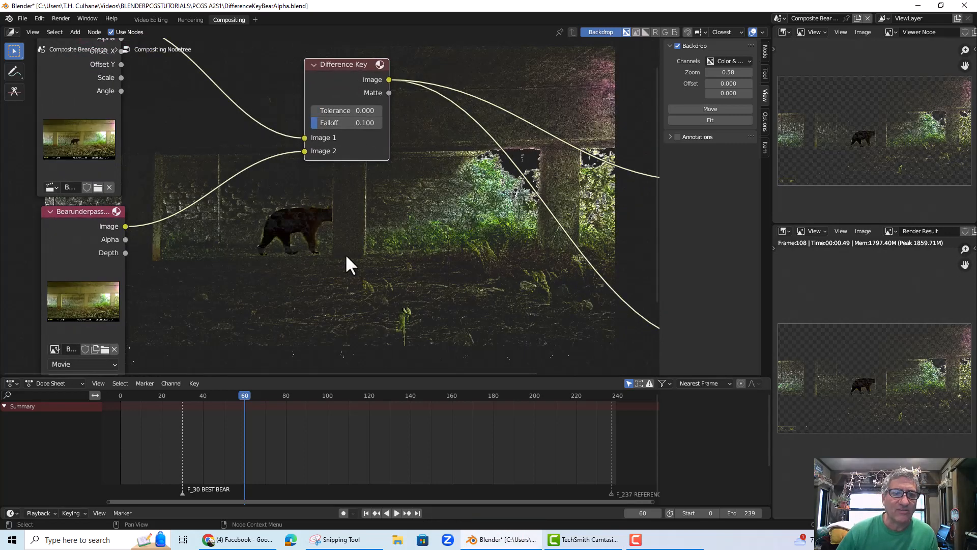
pyautogui.moveTo(320, 123); pyautogui.dragTo(303, 123)
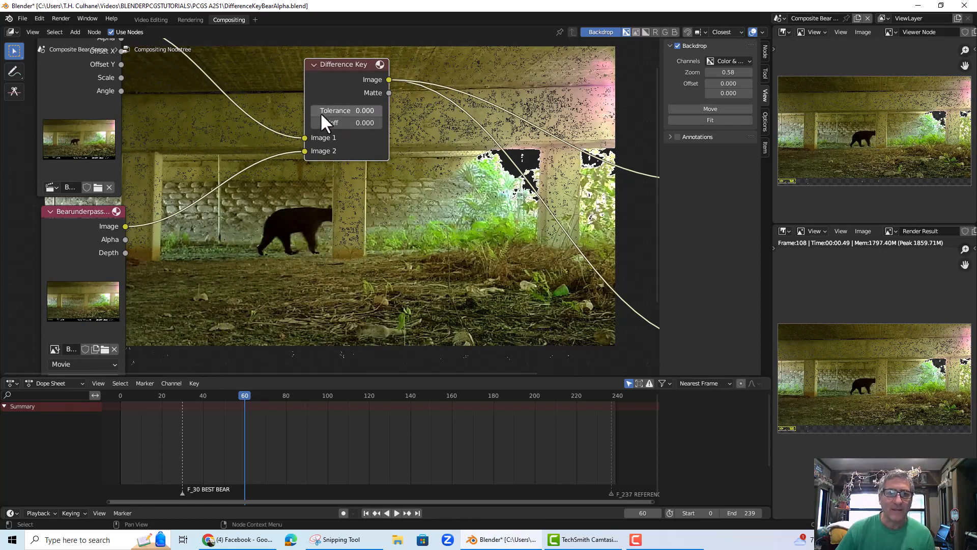
pyautogui.moveTo(312, 108); pyautogui.dragTo(334, 110)
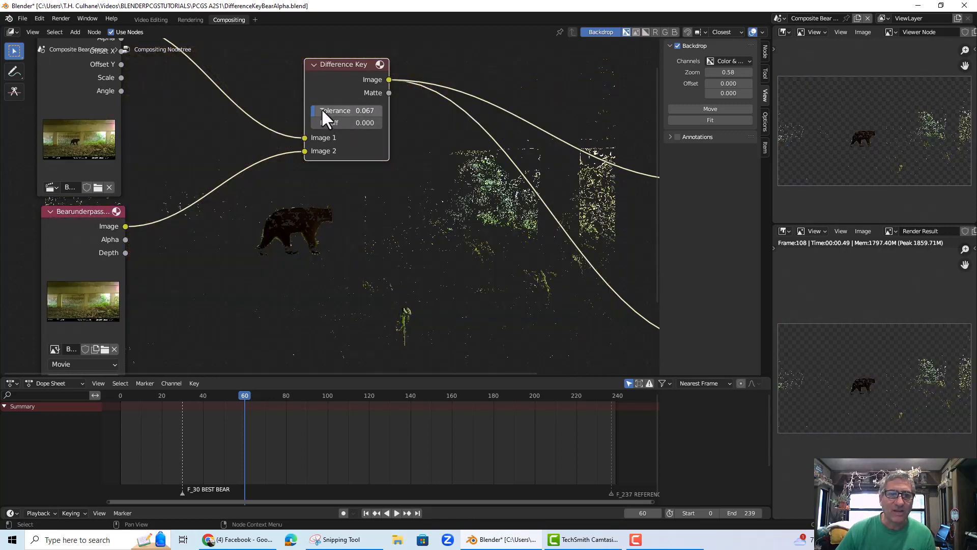
pyautogui.moveTo(313, 109); pyautogui.dragTo(306, 110)
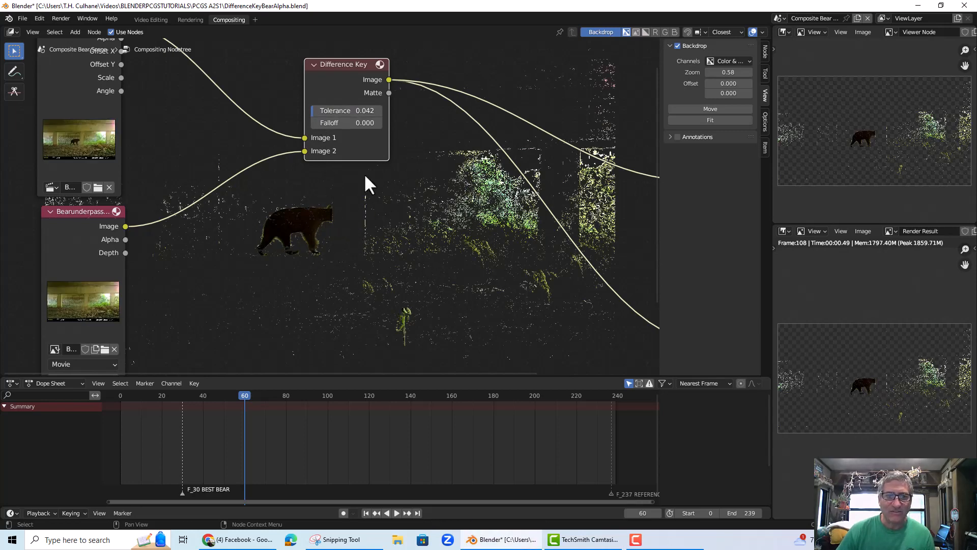
# - Check the adjusted key at the reference frame 237 and at earlier frames such as 128 and 90
pyautogui.click(611, 396)
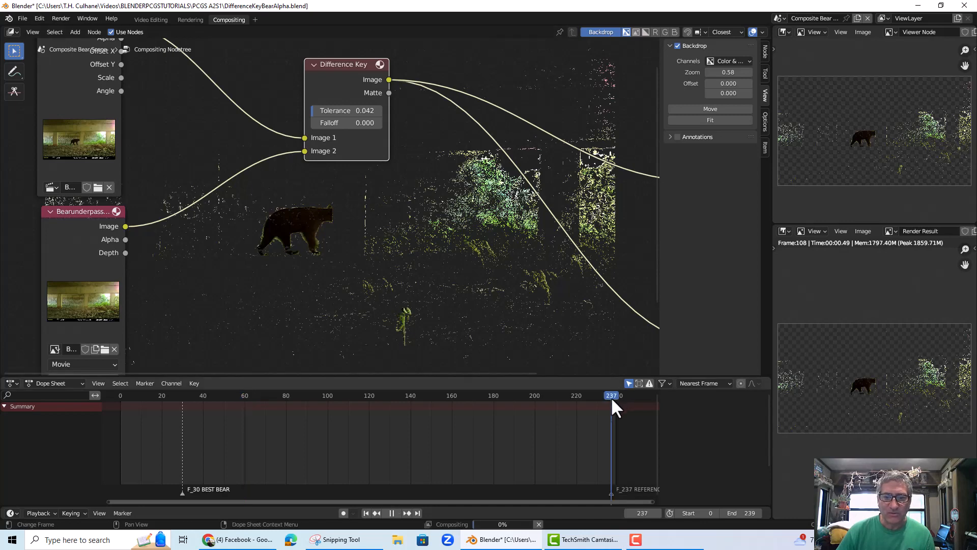
pyautogui.click(574, 398)
pyautogui.click(386, 396)
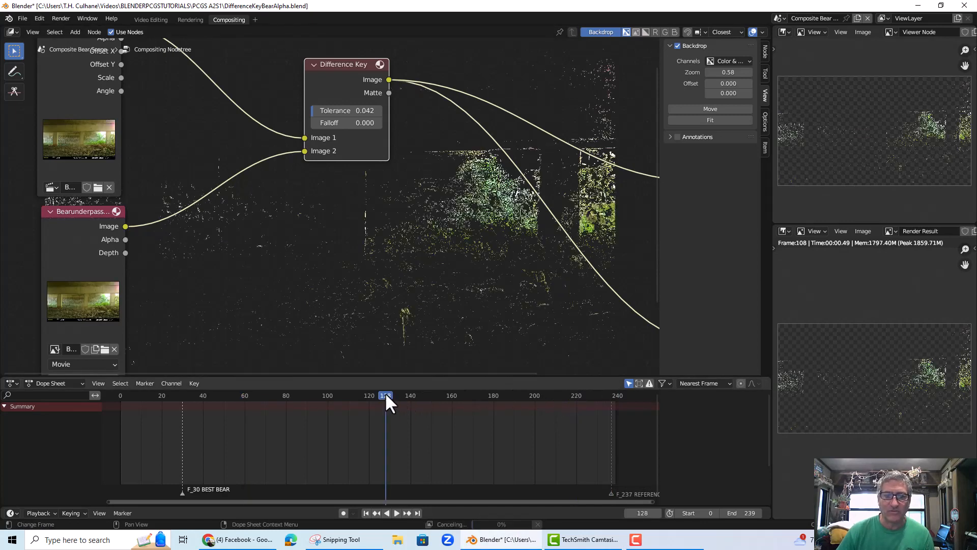
pyautogui.click(305, 396)
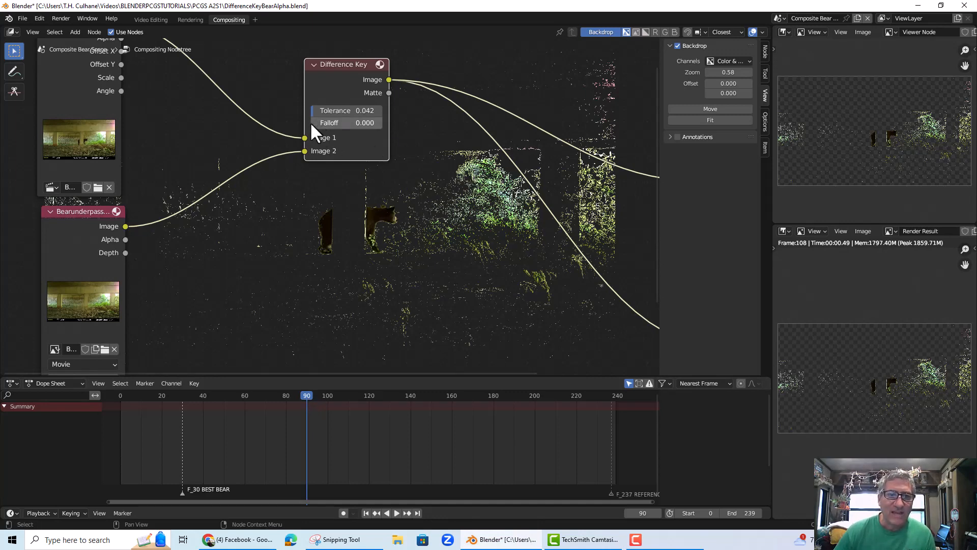
# - Set the Difference Key's Falloff to 0.050 and check the key at frames 66, 31 and 30
pyautogui.moveTo(310, 123)
pyautogui.mouseDown()
pyautogui.moveTo(320, 127)
pyautogui.moveTo(312, 110)
pyautogui.moveTo(356, 110)
pyautogui.moveTo(287, 111)
pyautogui.moveTo(307, 111)
pyautogui.moveTo(314, 125)
pyautogui.mouseUp()
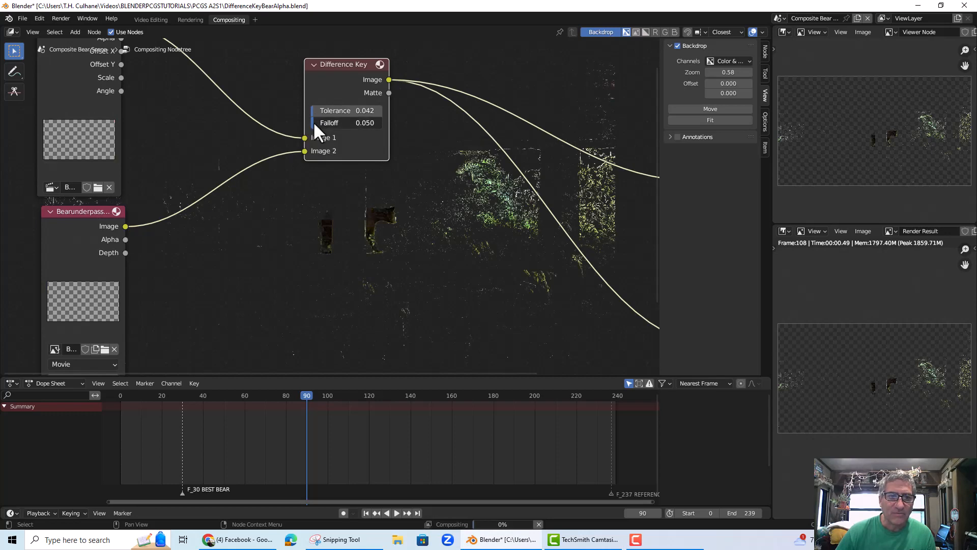
pyautogui.click(257, 396)
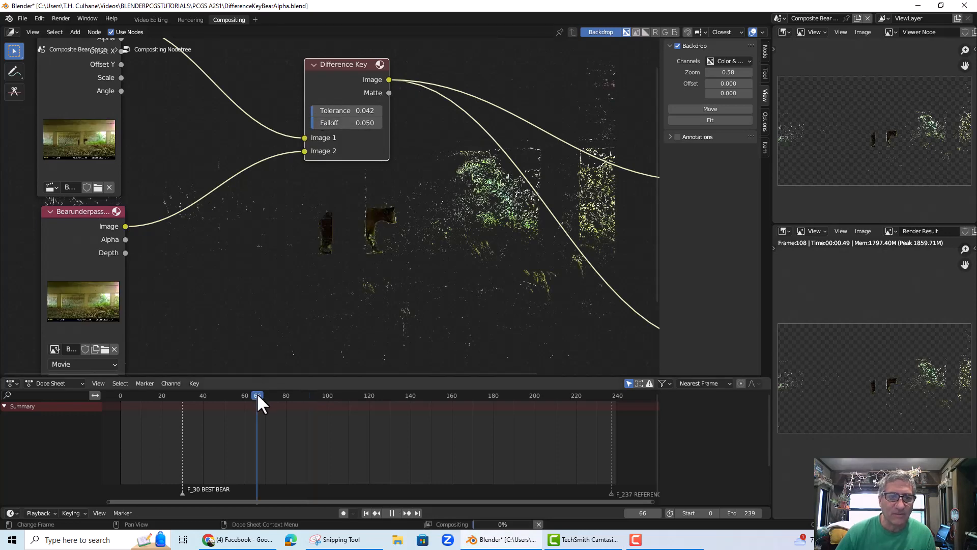
pyautogui.click(184, 394)
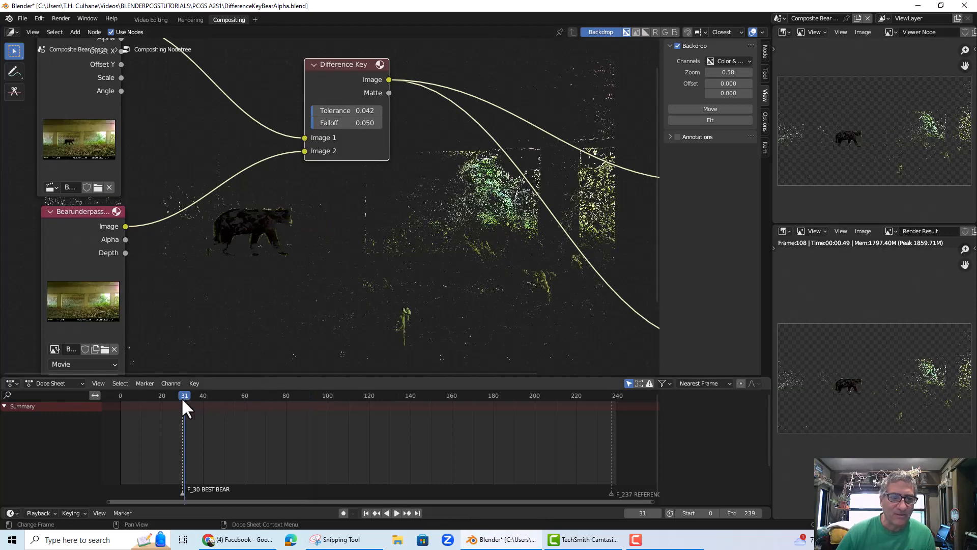
pyautogui.moveTo(181, 397); pyautogui.dragTo(182, 398)
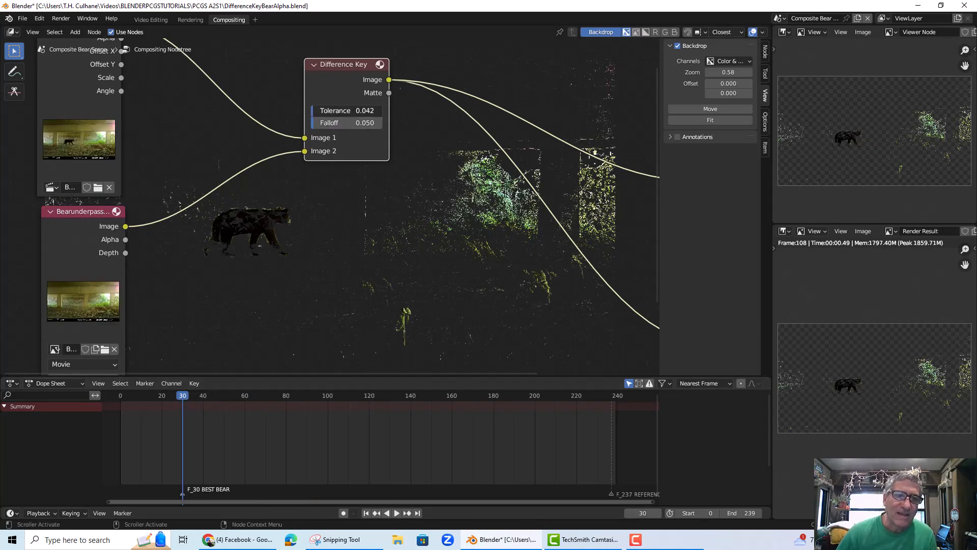
# - Lower the Difference Key's Tolerance to 0.025 and its Falloff to 0.033
pyautogui.moveTo(316, 109); pyautogui.dragTo(257, 108)
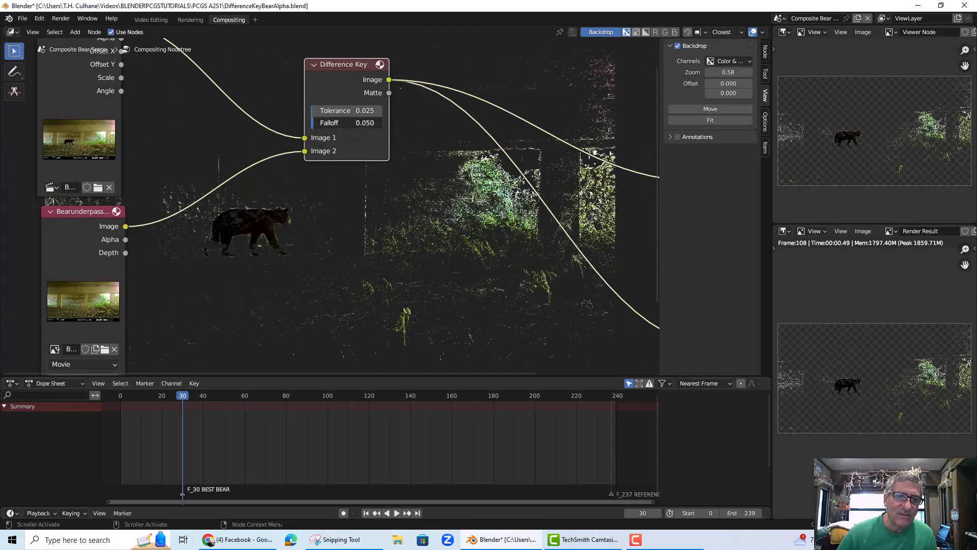
pyautogui.moveTo(351, 122); pyautogui.dragTo(325, 123)
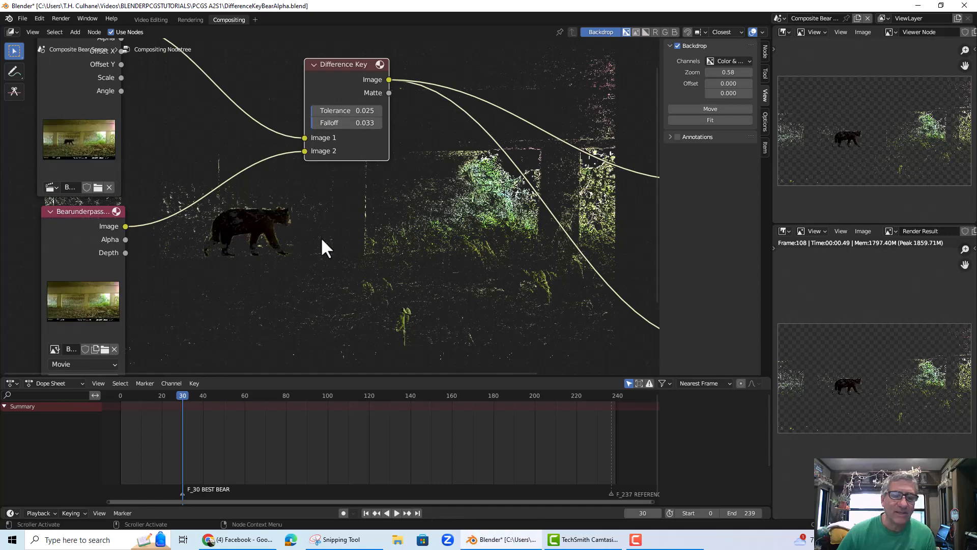
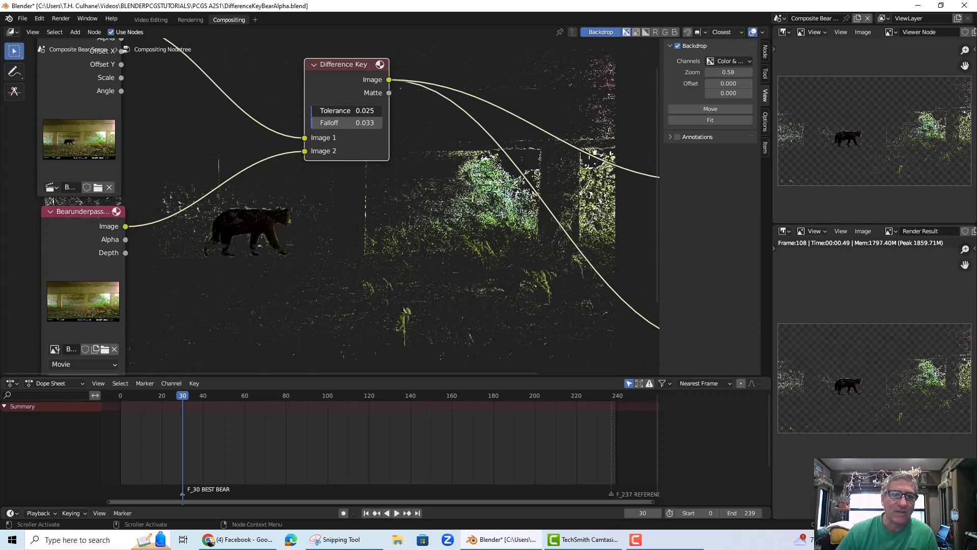
pyautogui.click(346, 110)
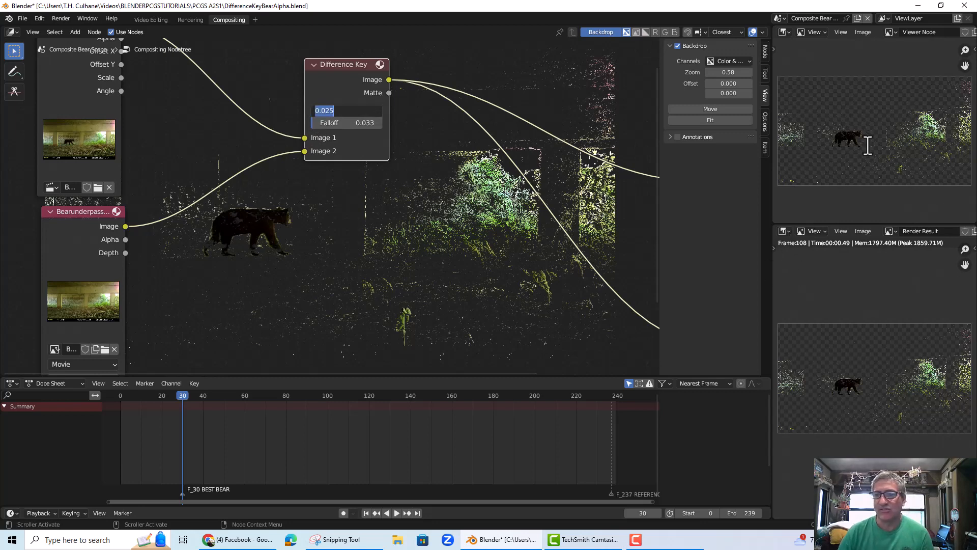
pyautogui.click(337, 64)
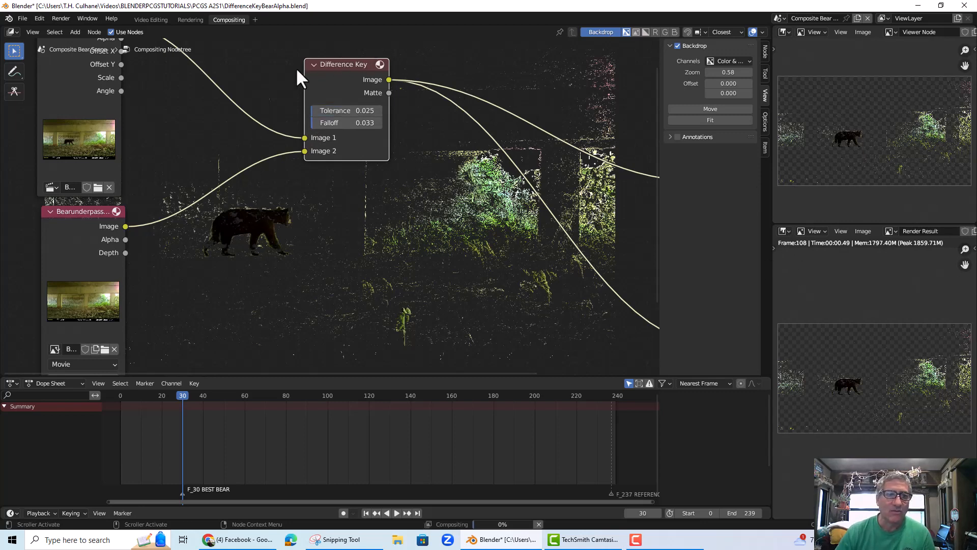
# - Move the Difference Key next to the source nodes and insert a Despeckle node between it and the Composite node
pyautogui.moveTo(333, 71); pyautogui.dragTo(172, 200)
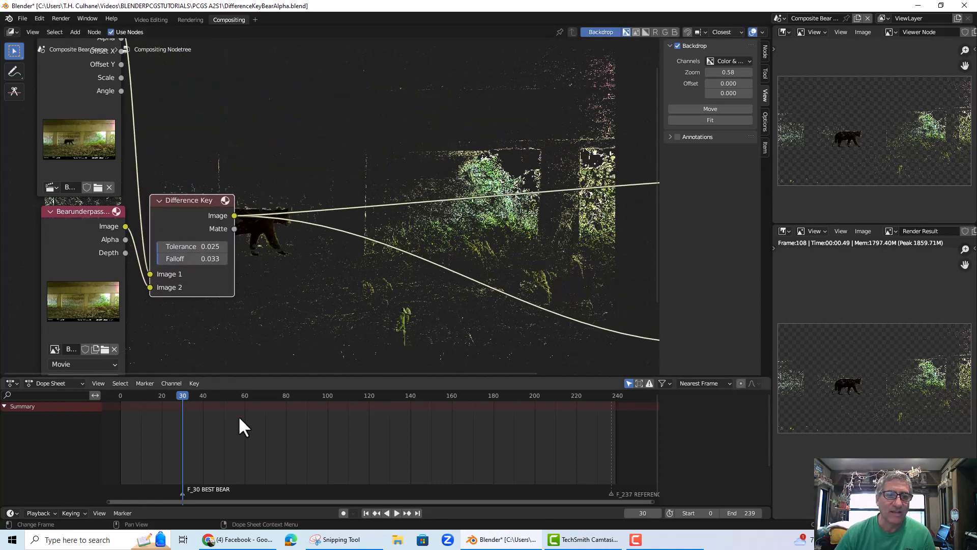
pyautogui.click(72, 30)
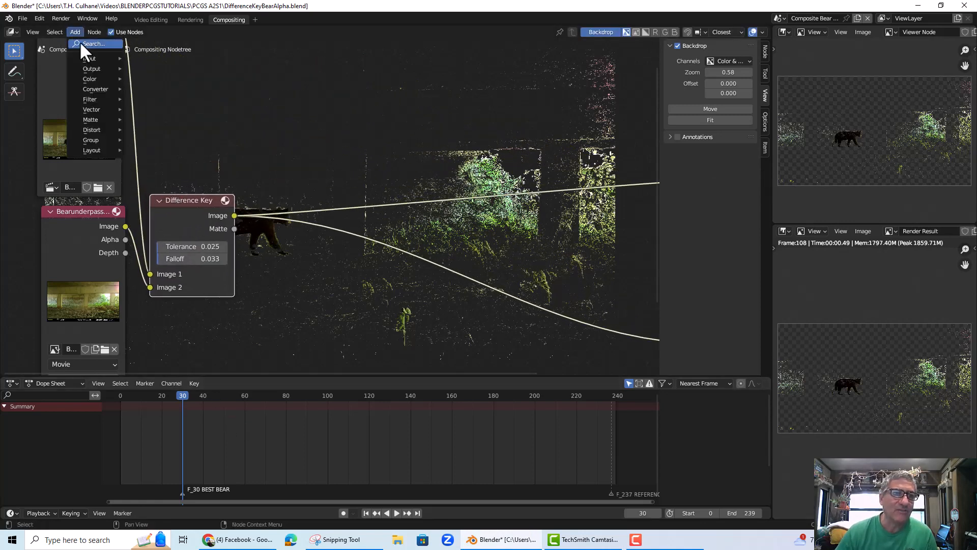
pyautogui.click(83, 40)
pyautogui.click(72, 31)
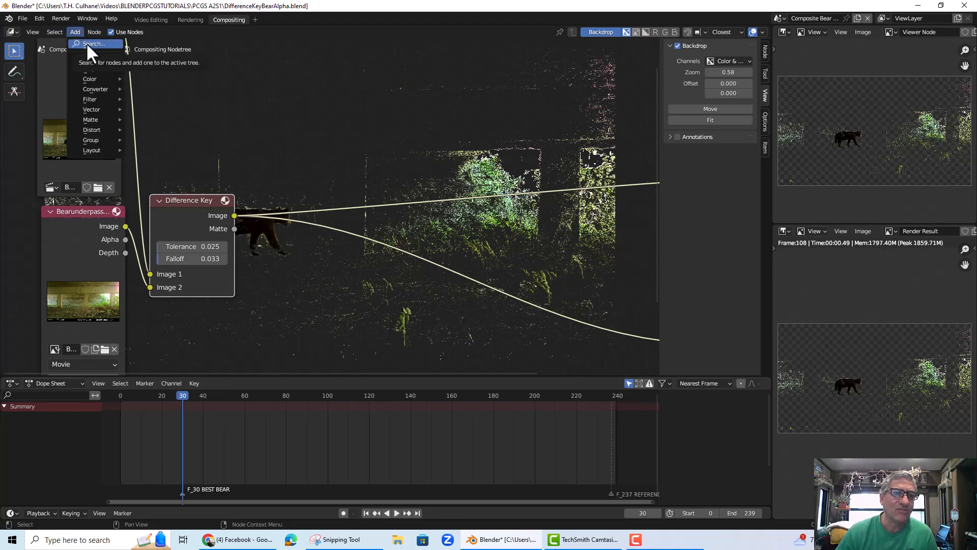
pyautogui.click(87, 43)
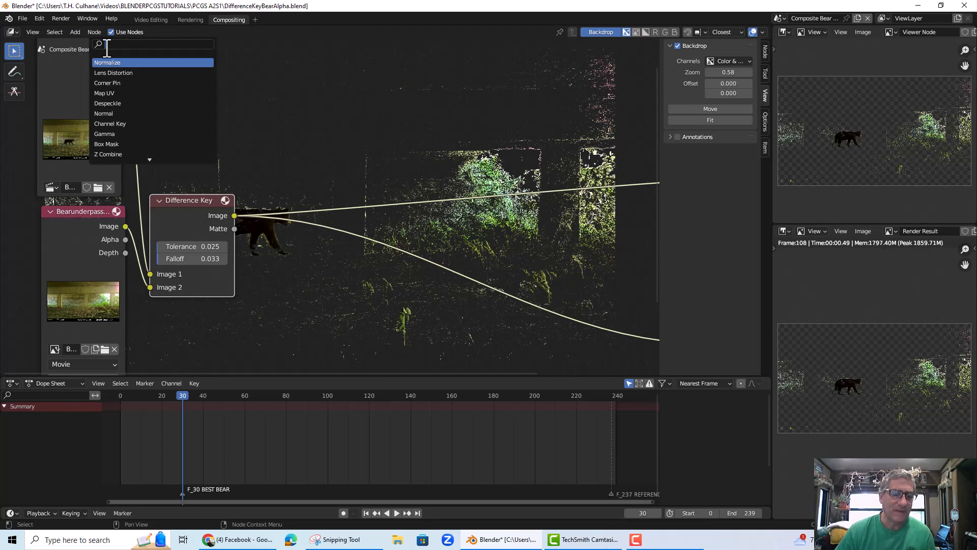
pyautogui.write('des')
pyautogui.press('Return')
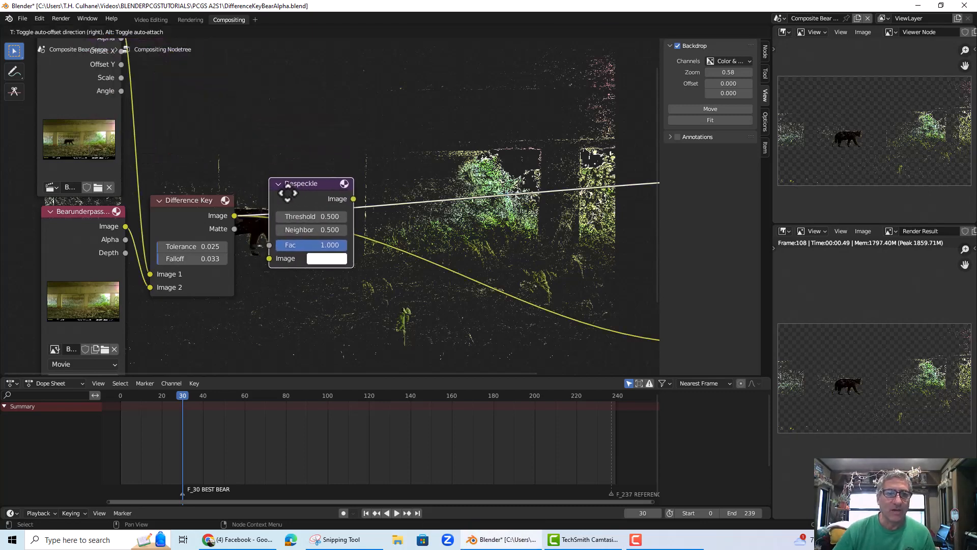
pyautogui.click(284, 196)
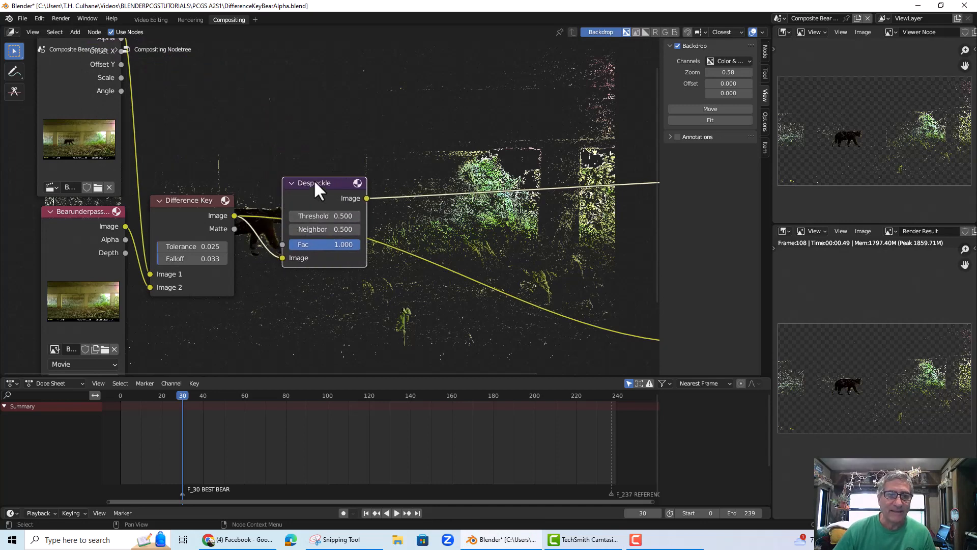
pyautogui.moveTo(315, 183); pyautogui.dragTo(310, 83)
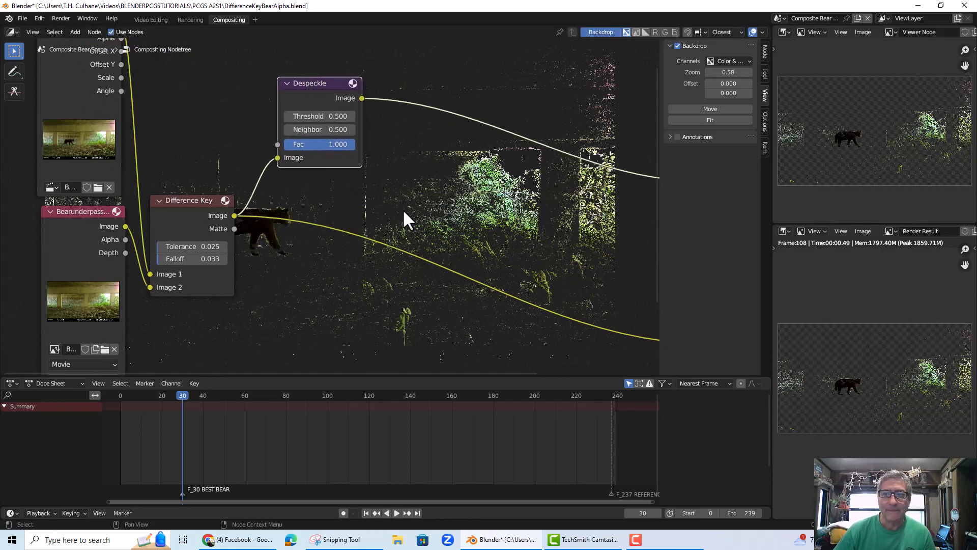
# - Connect the Despeckle node's Image output to the Viewer and arrange the Difference Key and Despeckle nodes closer together
pyautogui.scroll(-3, 402, 209)
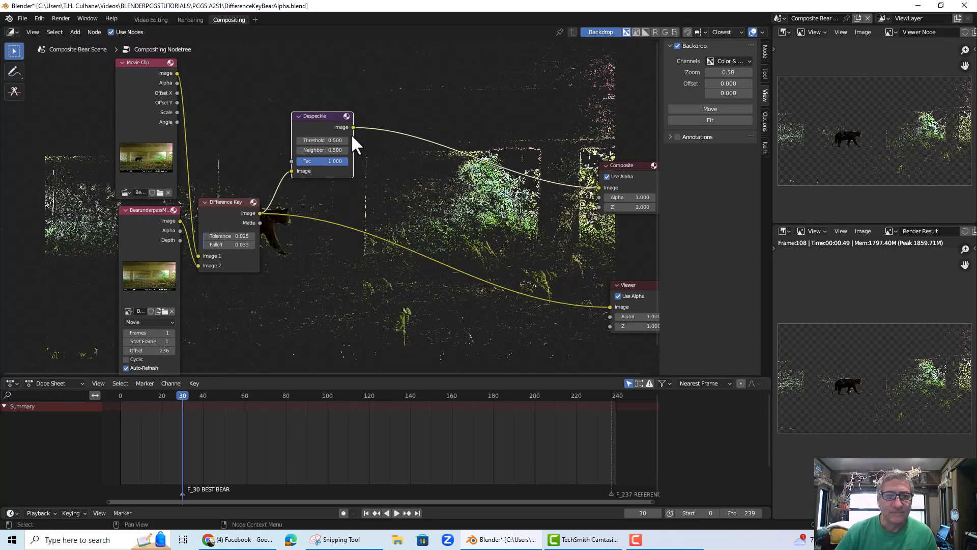
pyautogui.moveTo(353, 127); pyautogui.dragTo(610, 307)
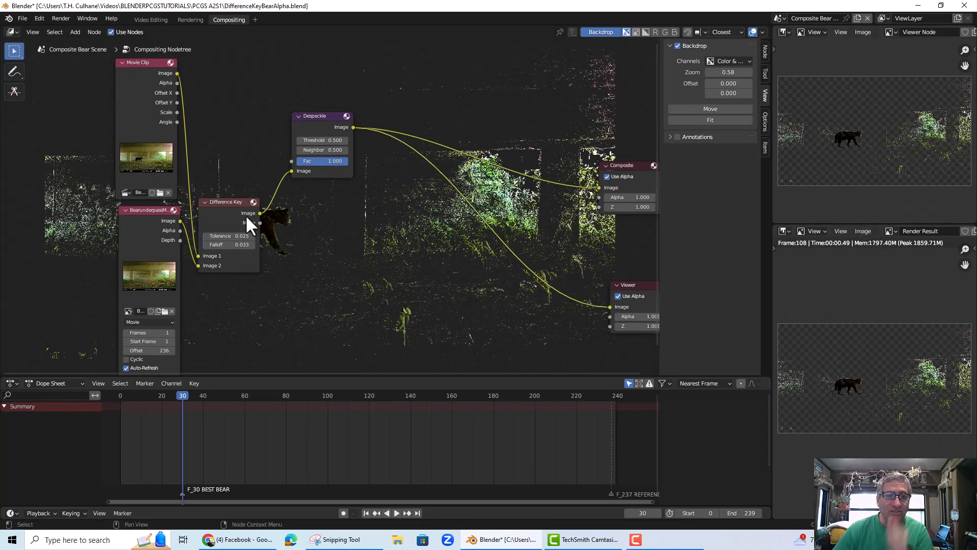
pyautogui.moveTo(224, 201); pyautogui.dragTo(226, 209)
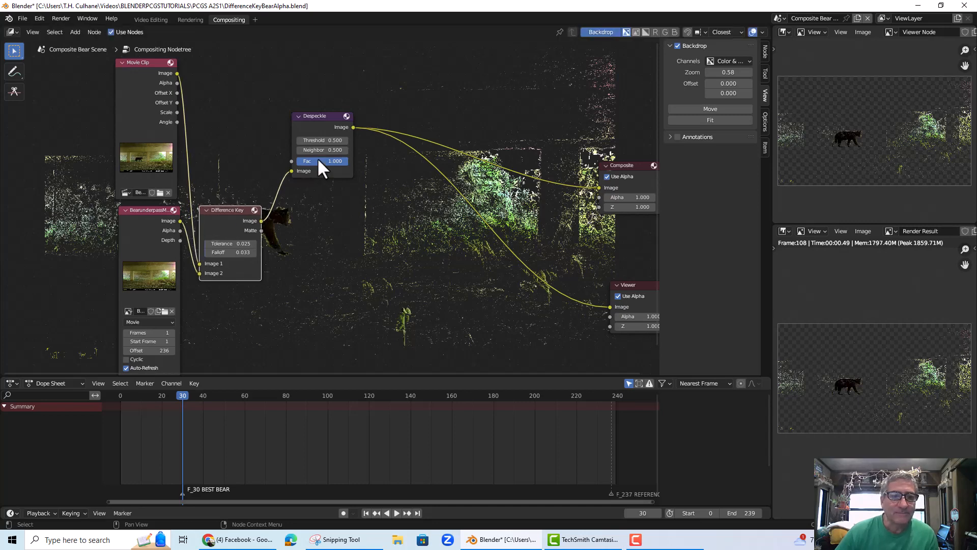
pyautogui.moveTo(312, 115); pyautogui.dragTo(312, 146)
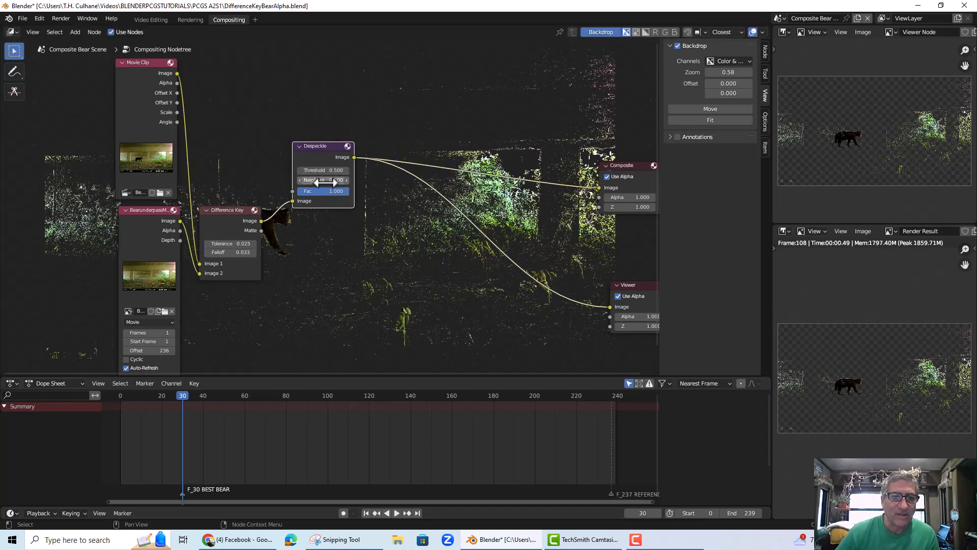
# - Set the Despeckle node's Neighbor to 0.000 and its Threshold to 1.000
pyautogui.moveTo(315, 170)
pyautogui.mouseDown()
pyautogui.moveTo(290, 170)
pyautogui.moveTo(371, 170)
pyautogui.moveTo(305, 184)
pyautogui.moveTo(308, 170)
pyautogui.moveTo(295, 170)
pyautogui.moveTo(352, 180)
pyautogui.moveTo(300, 181)
pyautogui.mouseUp()
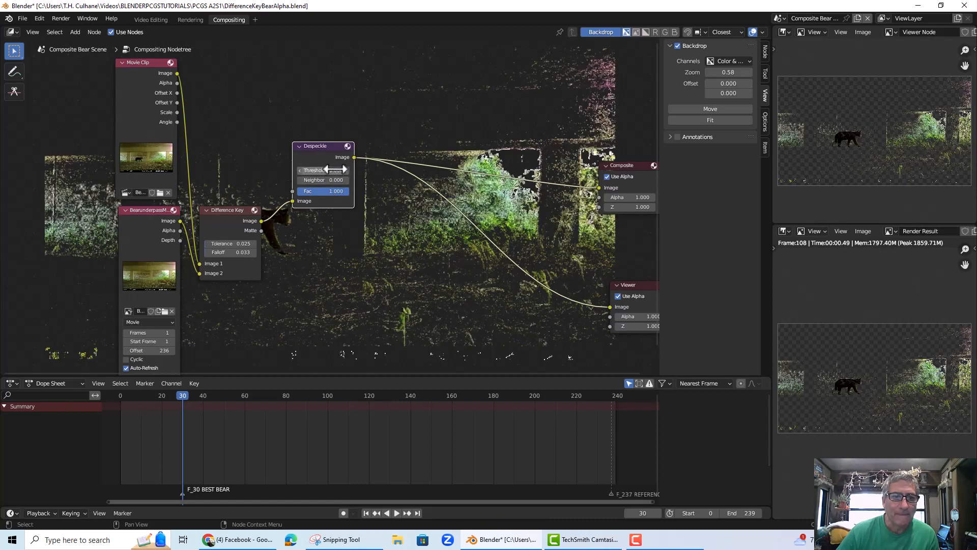
pyautogui.click(340, 172)
pyautogui.click(318, 172)
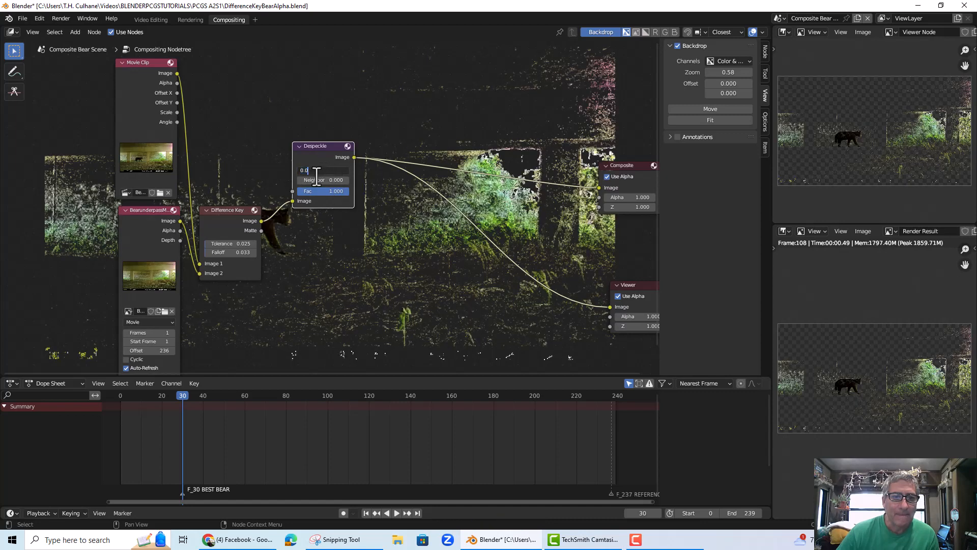
pyautogui.click(319, 181)
pyautogui.moveTo(312, 173); pyautogui.dragTo(351, 173)
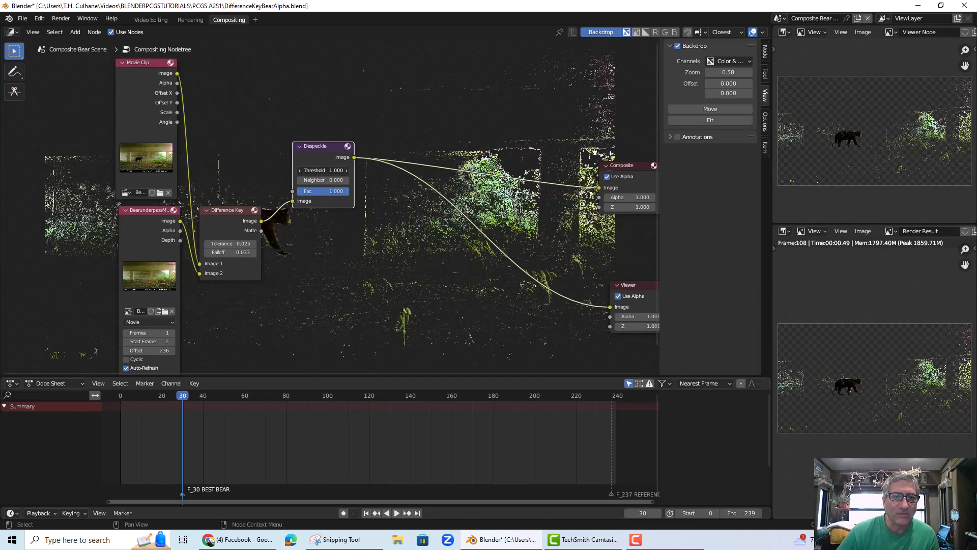
pyautogui.moveTo(319, 183)
pyautogui.mouseDown()
pyautogui.moveTo(336, 182)
pyautogui.moveTo(321, 203)
pyautogui.mouseUp()
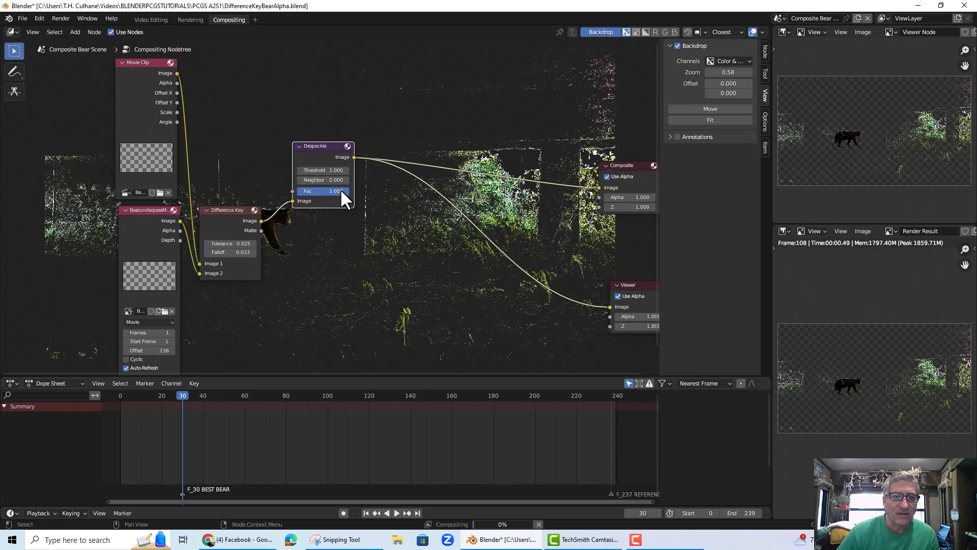
pyautogui.moveTo(336, 170)
pyautogui.mouseDown()
pyautogui.moveTo(298, 170)
pyautogui.moveTo(349, 171)
pyautogui.mouseUp()
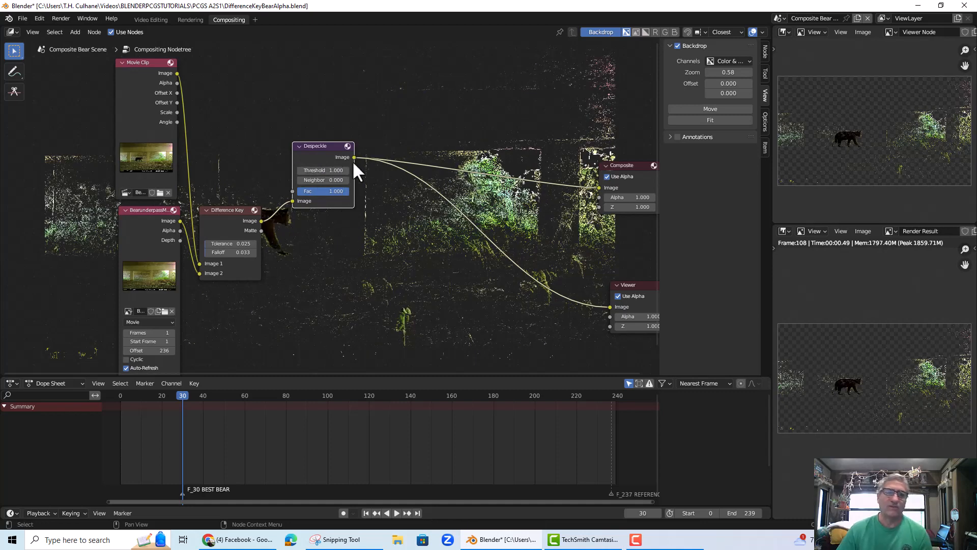
# - Move the Difference Key and Despeckle nodes below the bear and insert a Dilate/Erode node between Despeckle and Composite
pyautogui.moveTo(234, 209); pyautogui.dragTo(239, 278)
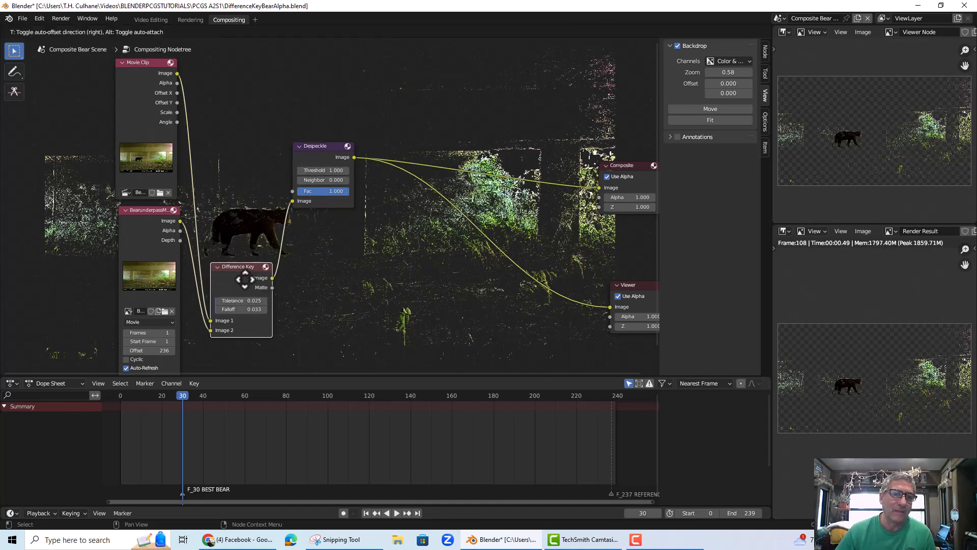
pyautogui.moveTo(310, 144); pyautogui.dragTo(297, 270)
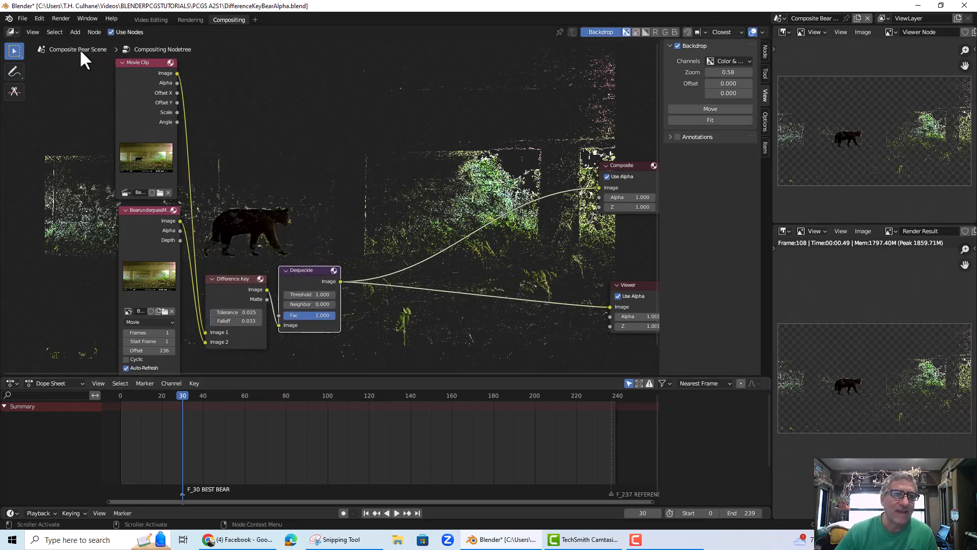
pyautogui.click(73, 30)
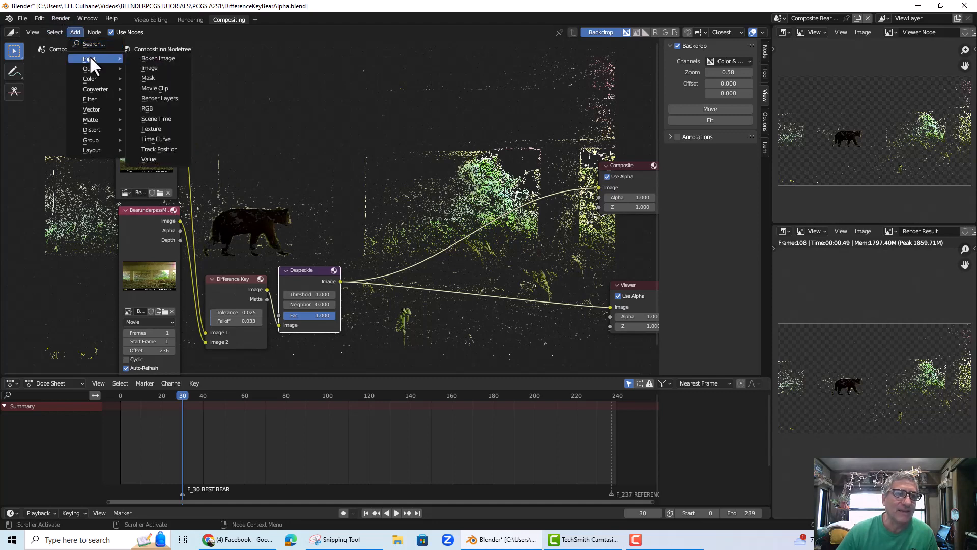
pyautogui.click(92, 44)
pyautogui.write('dilat')
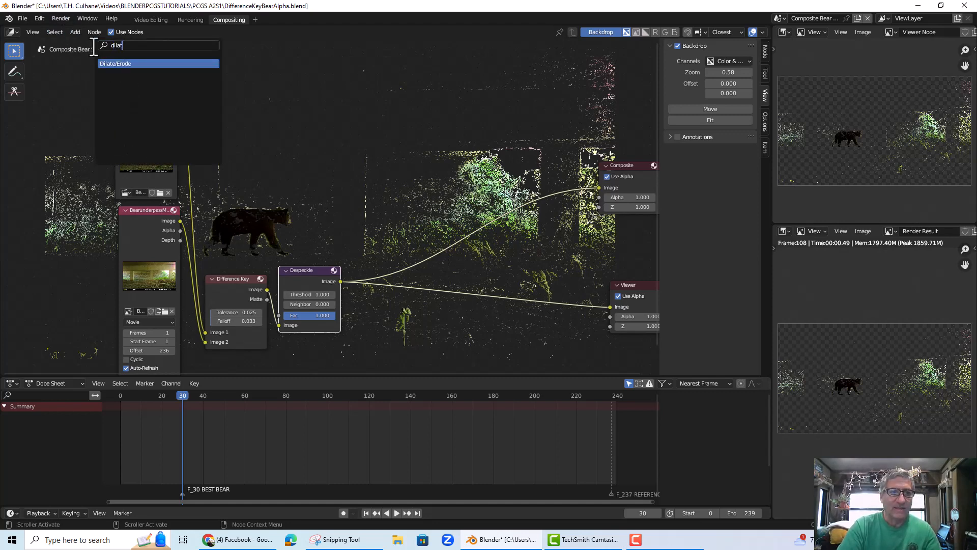
pyautogui.press('Return')
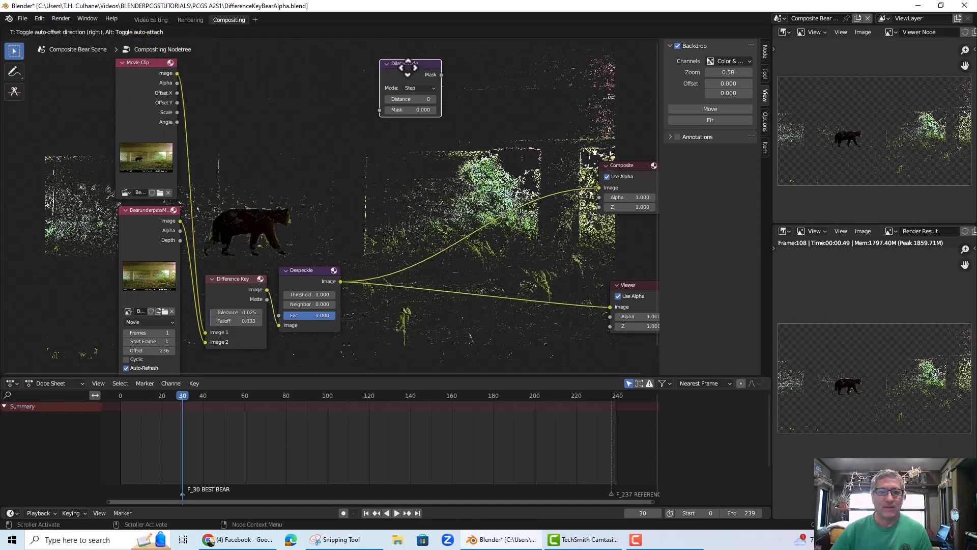
pyautogui.click(352, 266)
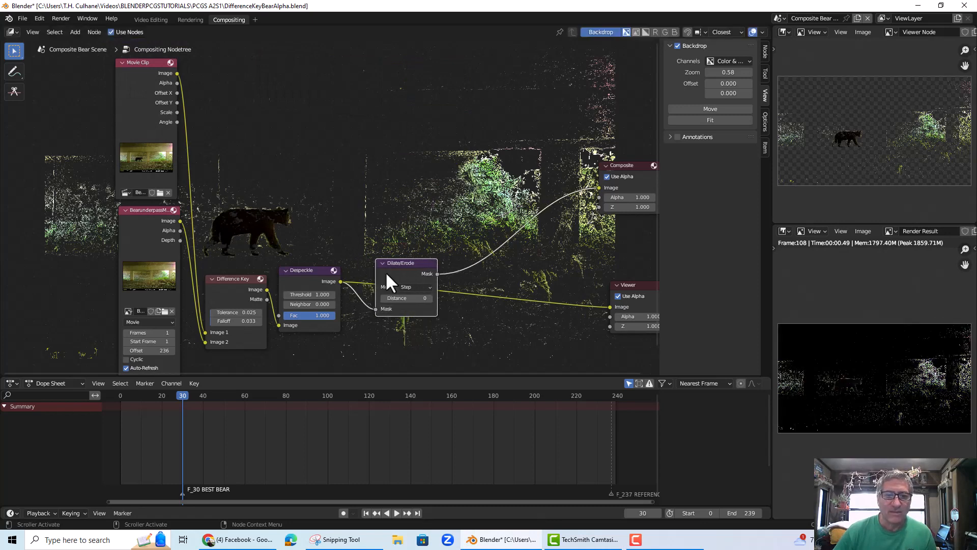
# - Connect the Dilate/Erode node's Mask output to the Viewer and reposition the Dilate/Erode and Composite nodes near the rest of the tree
pyautogui.moveTo(395, 259); pyautogui.dragTo(393, 206)
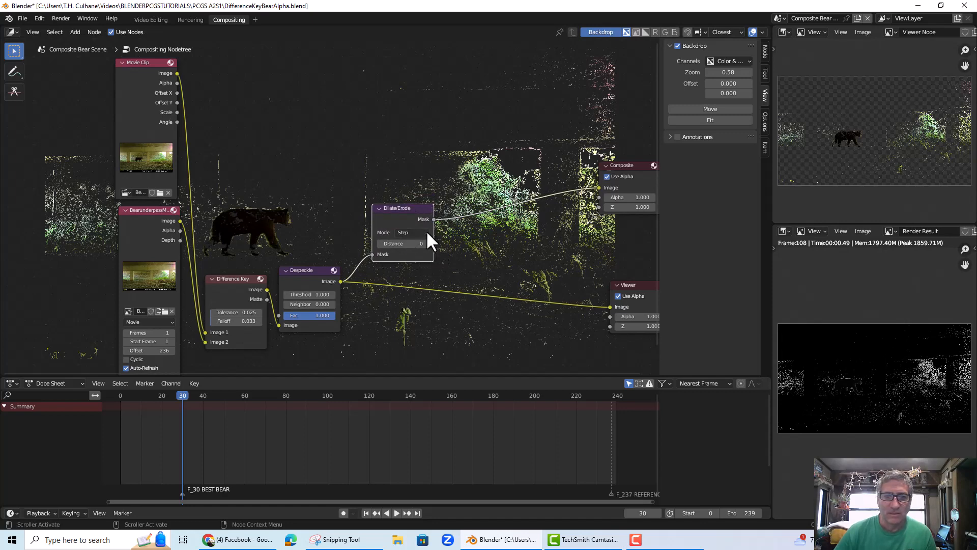
pyautogui.moveTo(433, 218); pyautogui.dragTo(609, 306)
pyautogui.moveTo(395, 214); pyautogui.dragTo(396, 288)
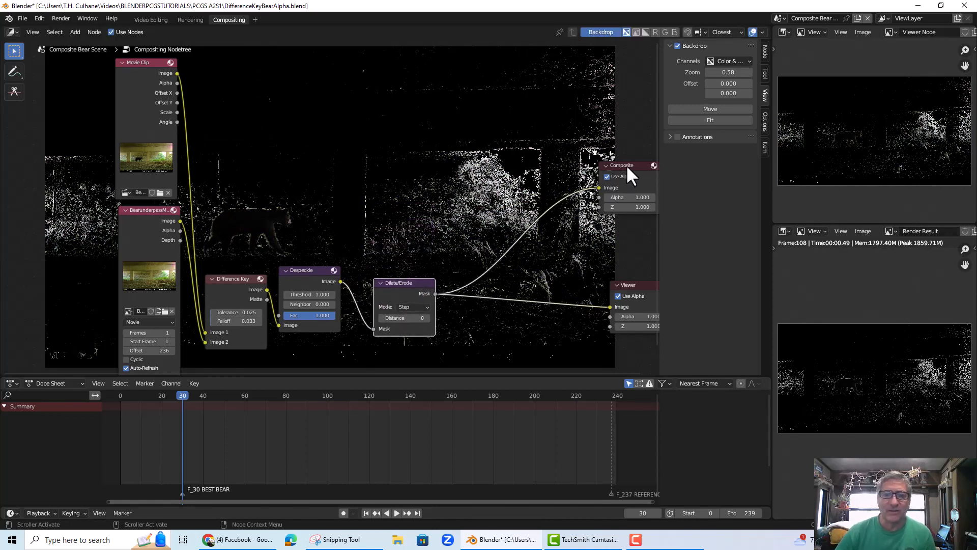
pyautogui.moveTo(625, 164); pyautogui.dragTo(539, 208)
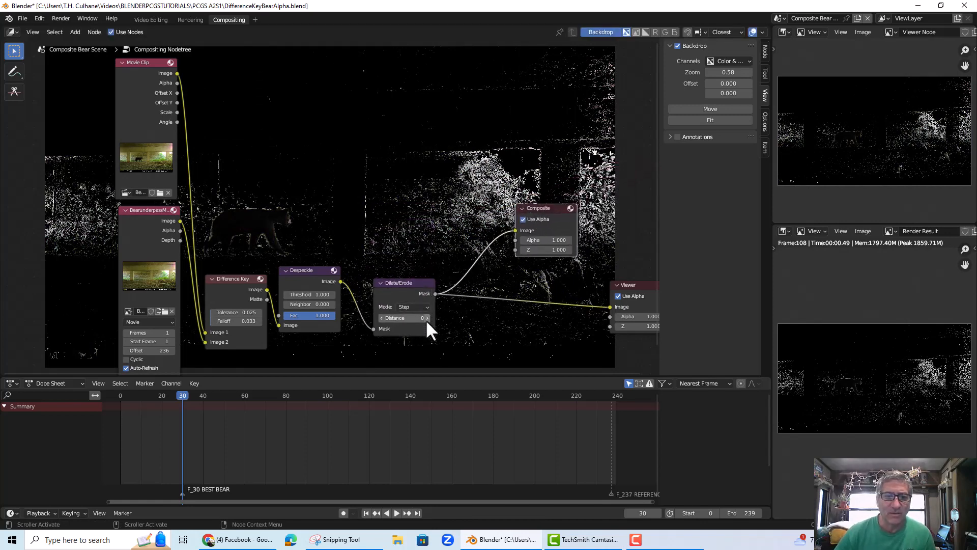
# - Increase the Dilate/Erode node's Distance to 2
pyautogui.click(426, 317)
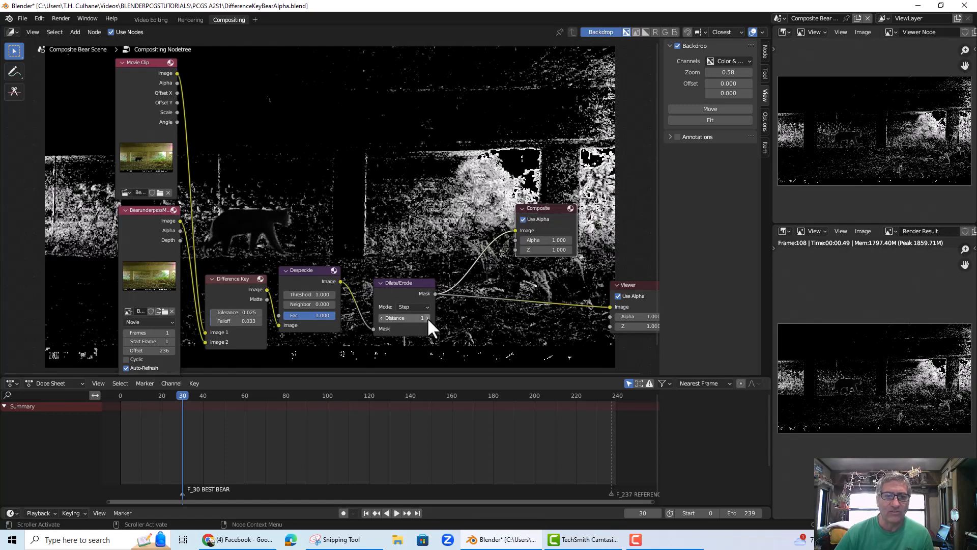
pyautogui.click(426, 317)
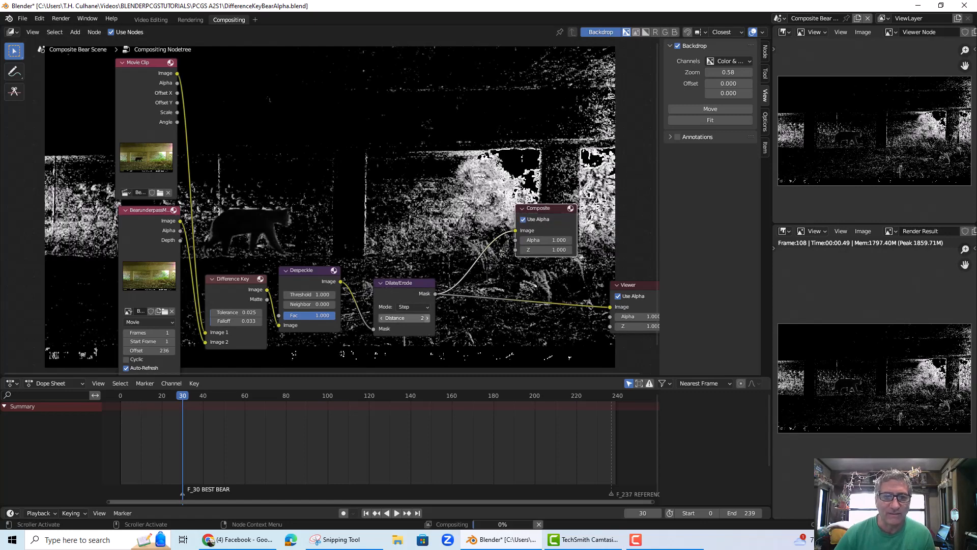
# - Compare Dilate/Erode distances of 4, -1 and 1 on the difference mask
pyautogui.click(426, 317)
pyautogui.click(426, 317)
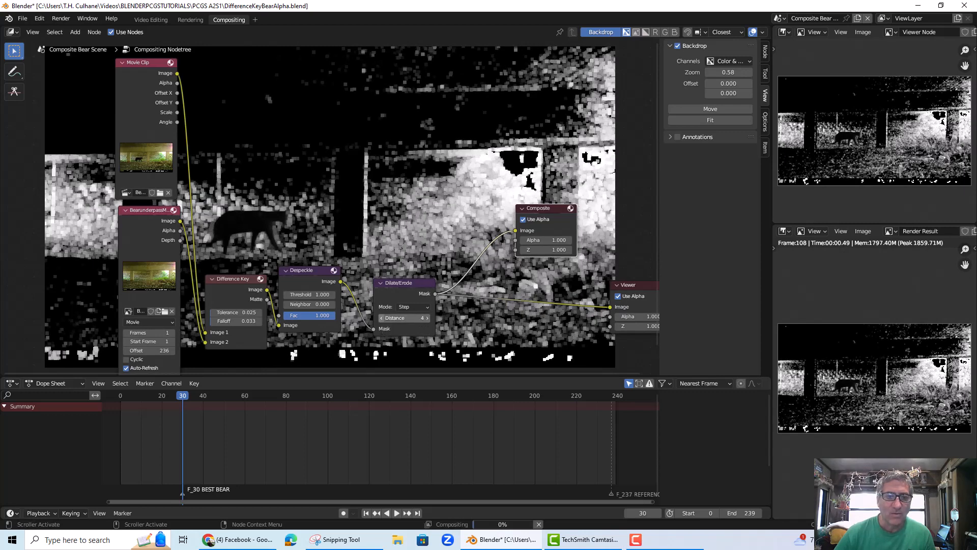
pyautogui.click(382, 317)
pyautogui.click(381, 317)
pyautogui.click(381, 317)
pyautogui.click(381, 317)
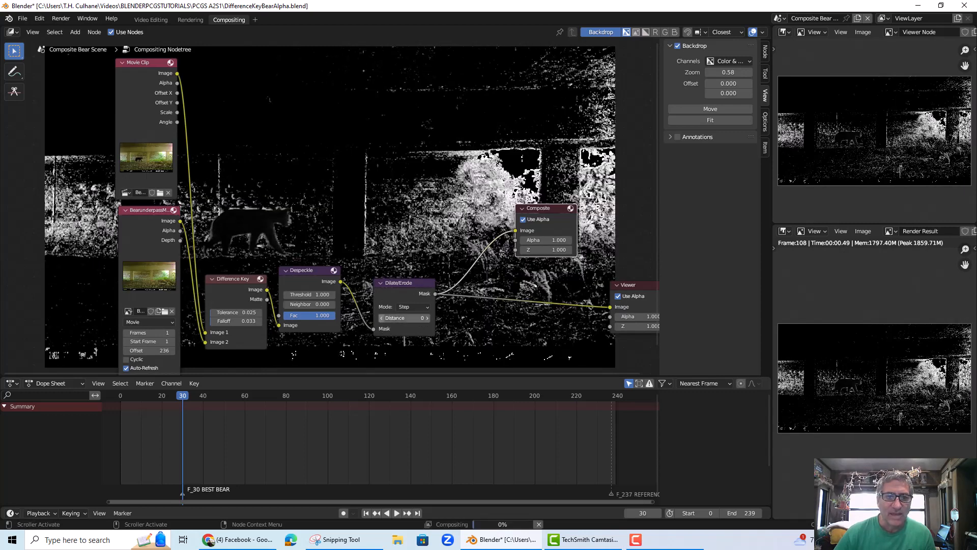
pyautogui.click(381, 317)
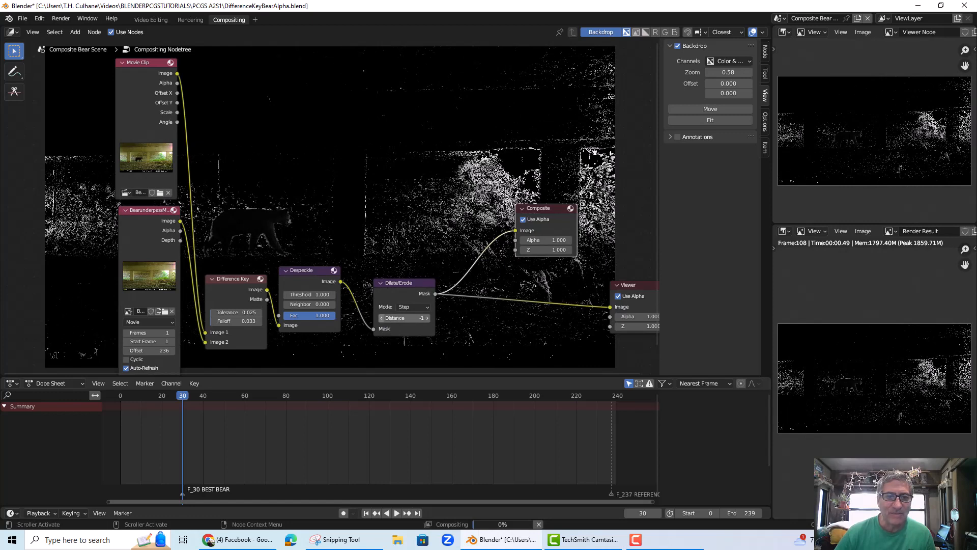
pyautogui.click(426, 318)
pyautogui.click(427, 317)
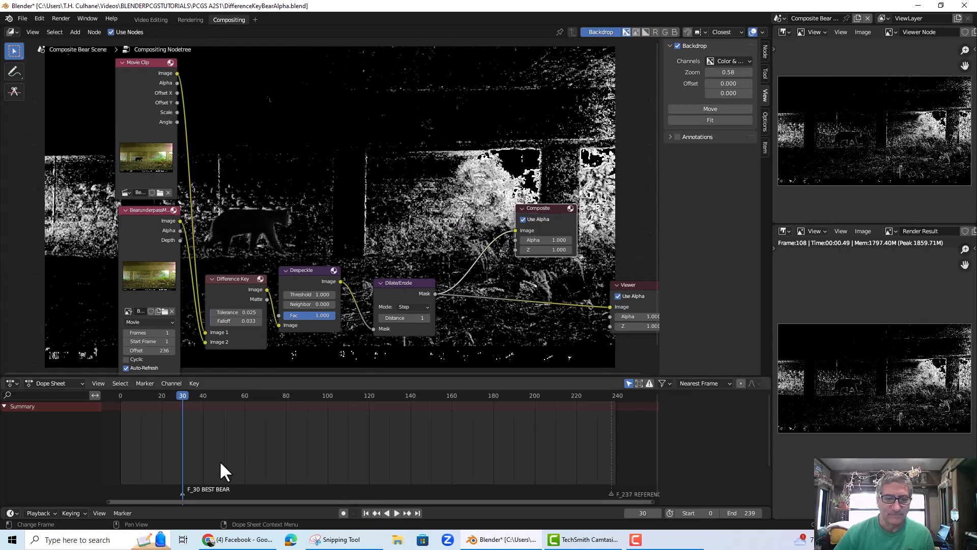
# - Set the Dilate/Erode distance to -1 and spread it and the Composite node apart to make room in the chain
pyautogui.doubleClick(382, 317)
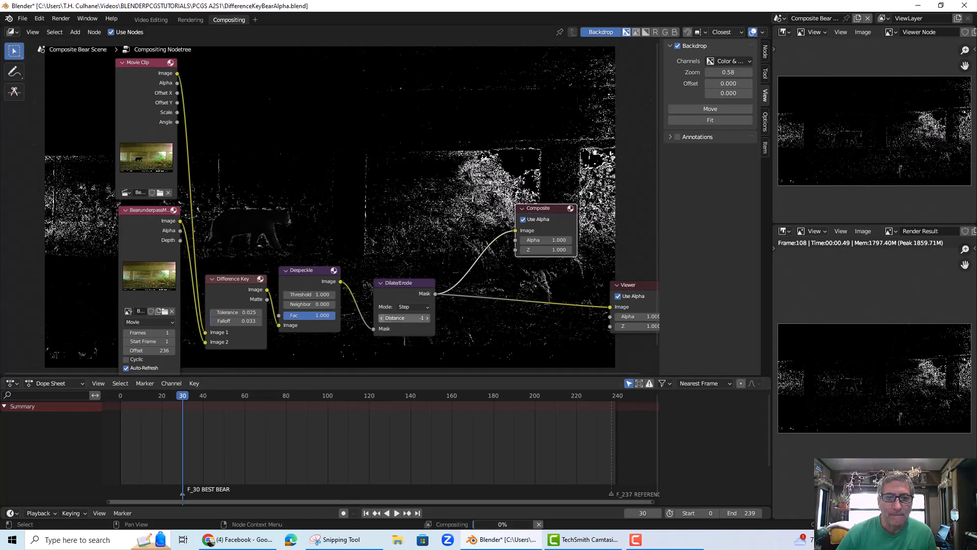
pyautogui.moveTo(540, 207); pyautogui.dragTo(553, 189)
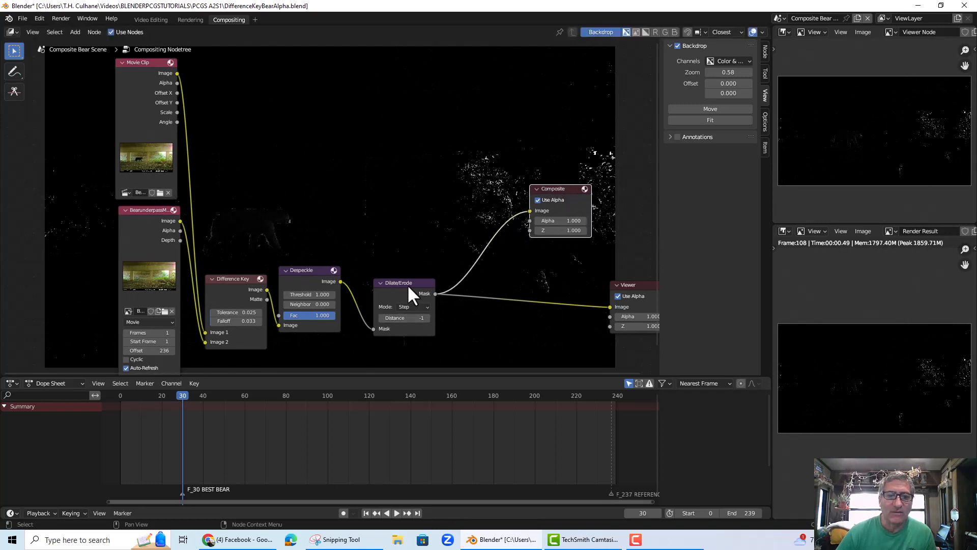
pyautogui.moveTo(408, 286); pyautogui.dragTo(394, 277)
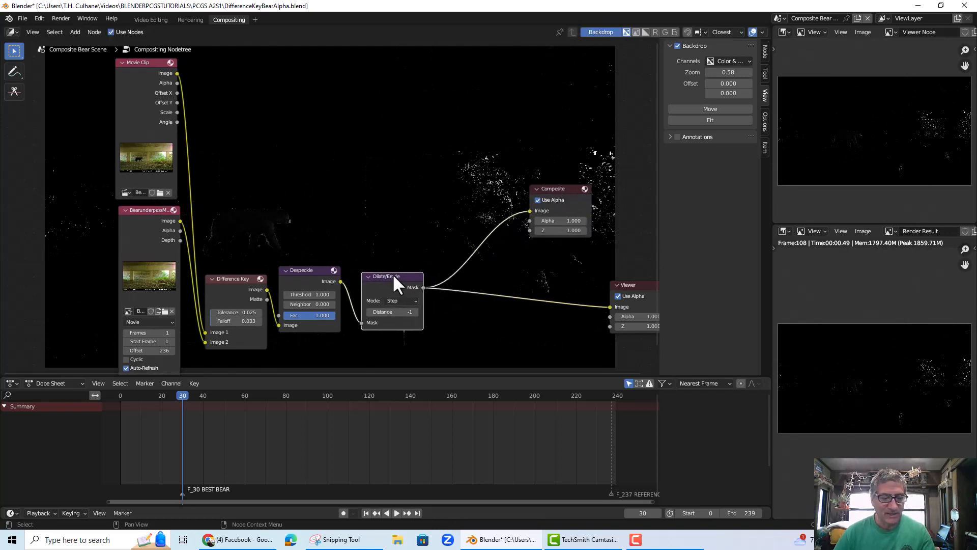
# - Duplicate the Dilate/Erode node into the link before Composite, move the first one and Despeckle up, and connect the copy to the Viewer
pyautogui.hotkey('shift', 'd')
pyautogui.click(449, 283)
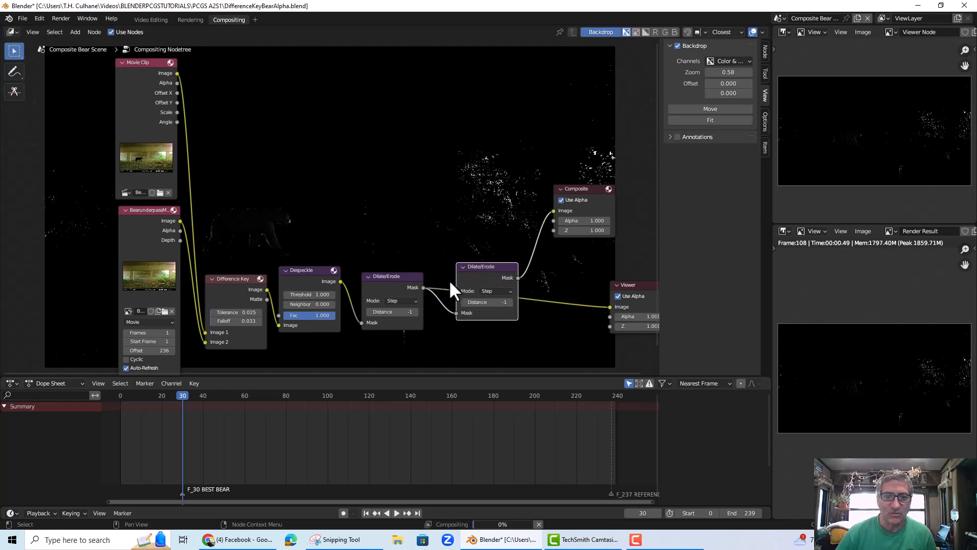
pyautogui.moveTo(406, 279); pyautogui.dragTo(389, 260)
pyautogui.moveTo(313, 263); pyautogui.dragTo(254, 173)
pyautogui.moveTo(366, 265); pyautogui.dragTo(243, 76)
pyautogui.moveTo(486, 266); pyautogui.dragTo(610, 307)
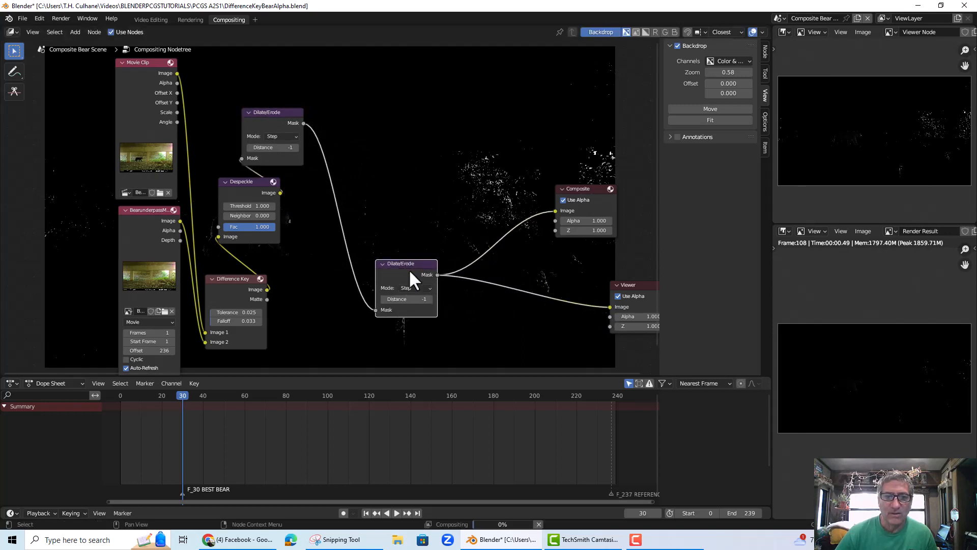
# - Set the second Dilate/Erode distance to 1 and line both Dilate/Erode nodes up in a row after Despeckle
pyautogui.click(429, 298)
pyautogui.click(429, 298)
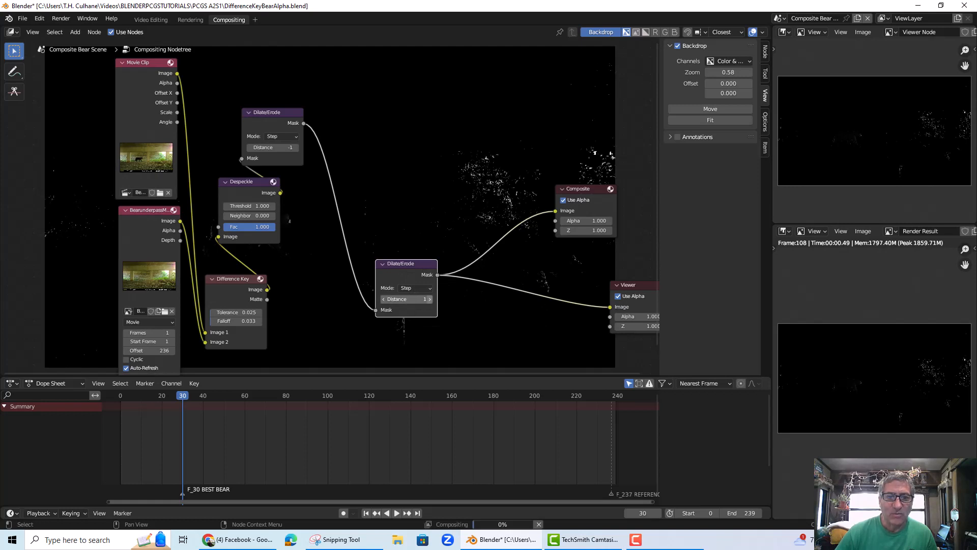
pyautogui.moveTo(407, 269); pyautogui.dragTo(400, 288)
pyautogui.moveTo(251, 180); pyautogui.dragTo(202, 137)
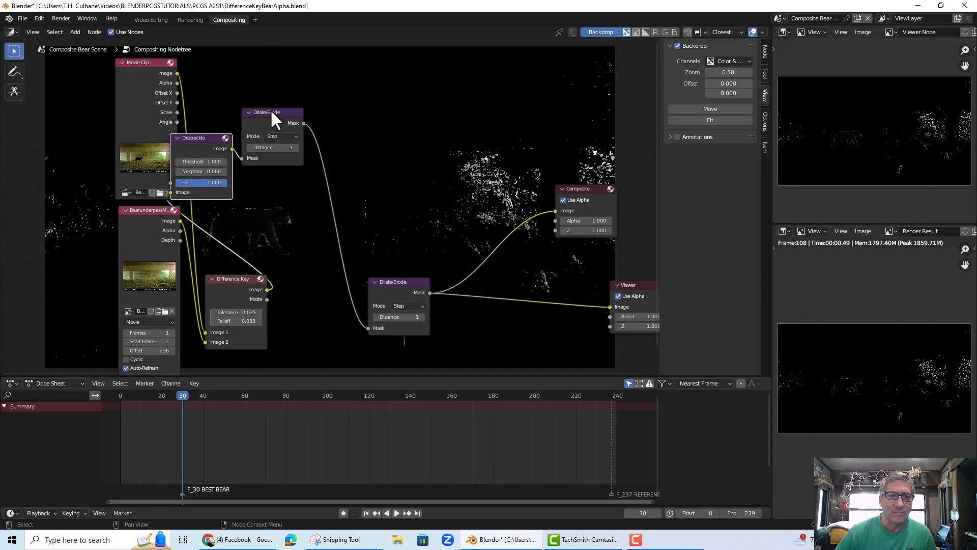
pyautogui.moveTo(271, 110); pyautogui.dragTo(287, 112)
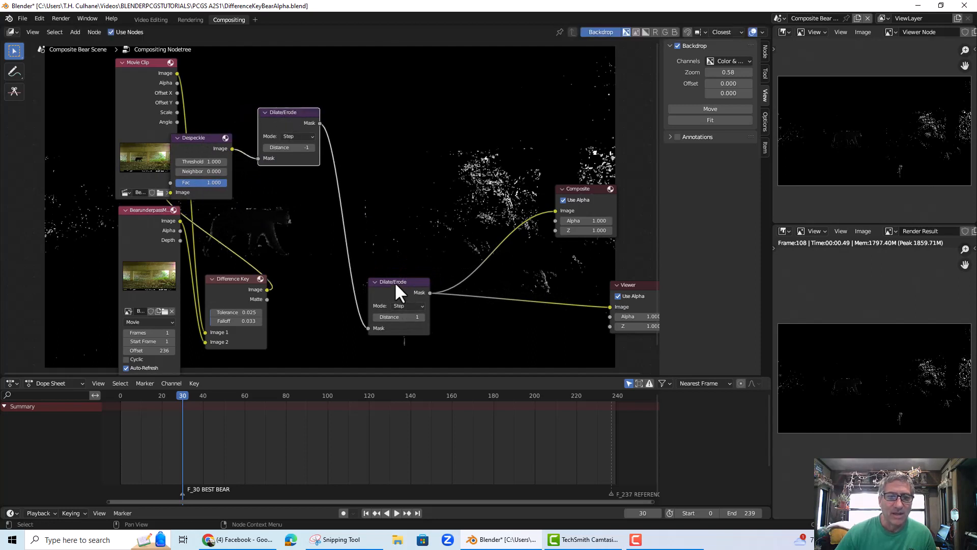
pyautogui.moveTo(394, 282); pyautogui.dragTo(354, 110)
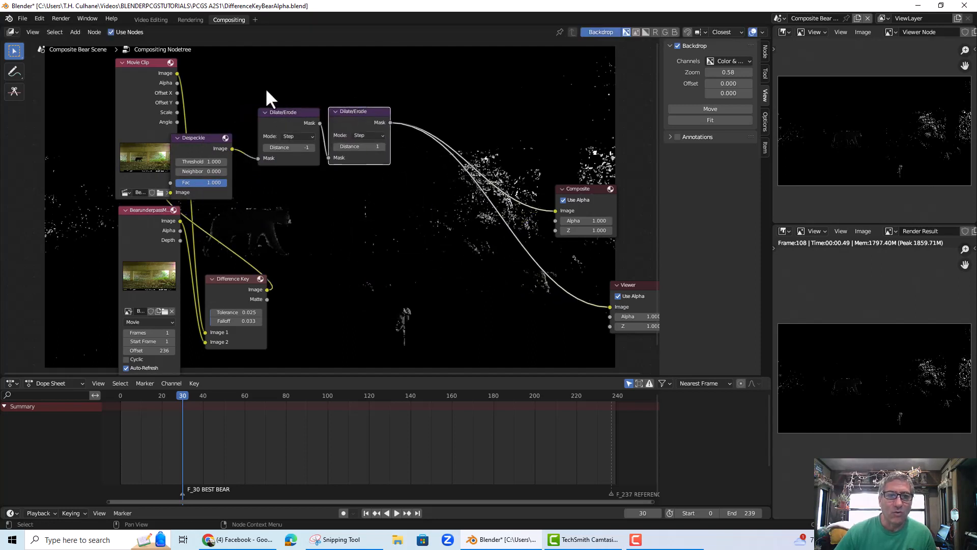
pyautogui.moveTo(276, 111); pyautogui.dragTo(260, 108)
pyautogui.moveTo(364, 110); pyautogui.dragTo(356, 109)
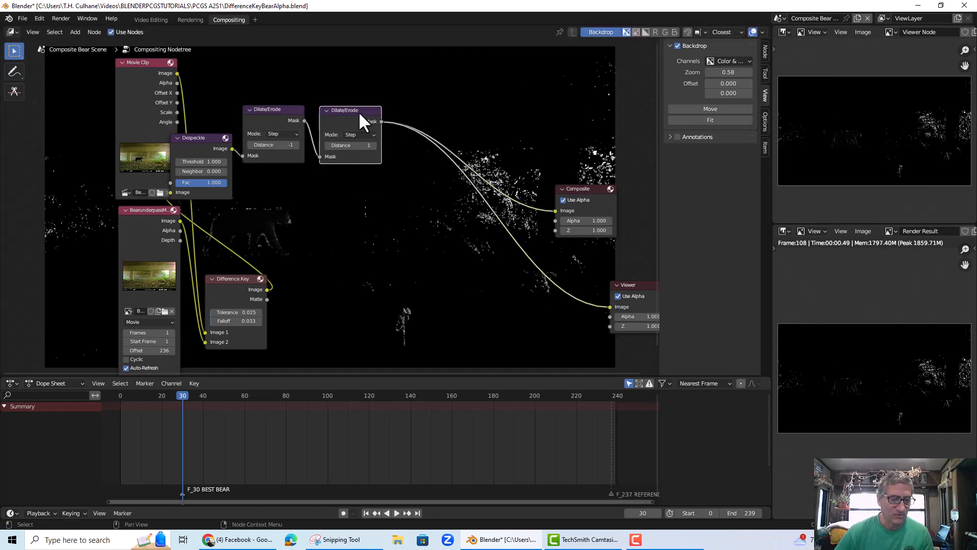
# - Duplicate the second Dilate/Erode as a third node feeding Composite and Viewer, and set its distance to -1
pyautogui.hotkey('shift', 'd')
pyautogui.click(434, 118)
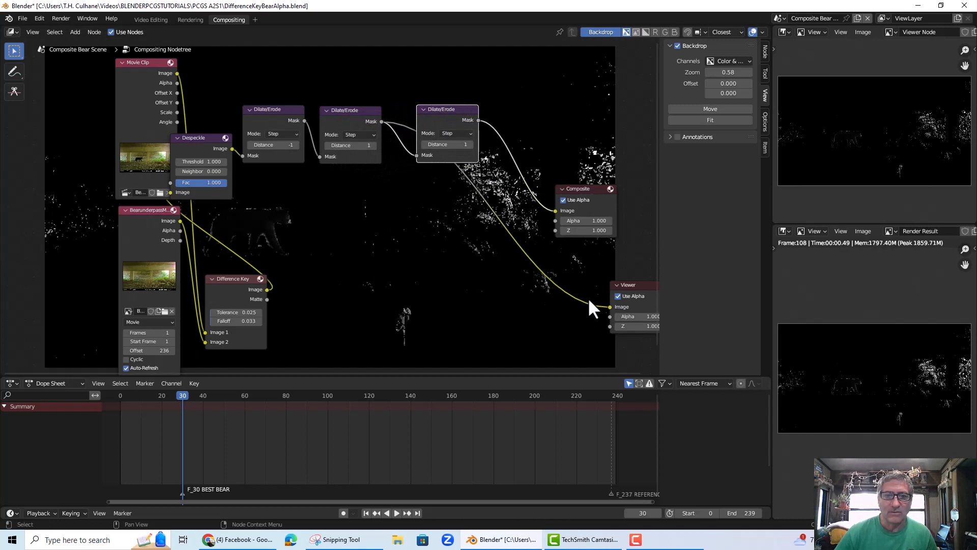
pyautogui.moveTo(478, 120); pyautogui.dragTo(609, 307)
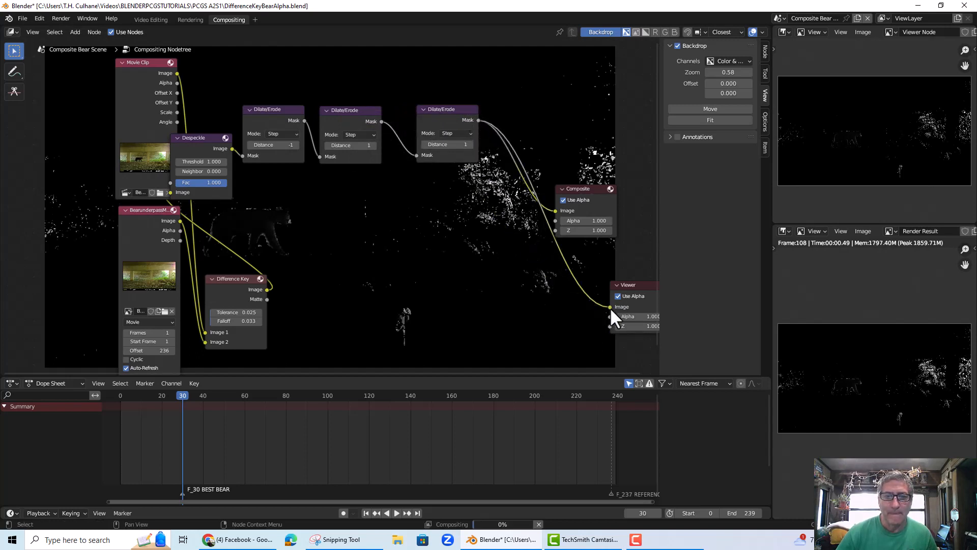
pyautogui.click(422, 143)
pyautogui.click(423, 143)
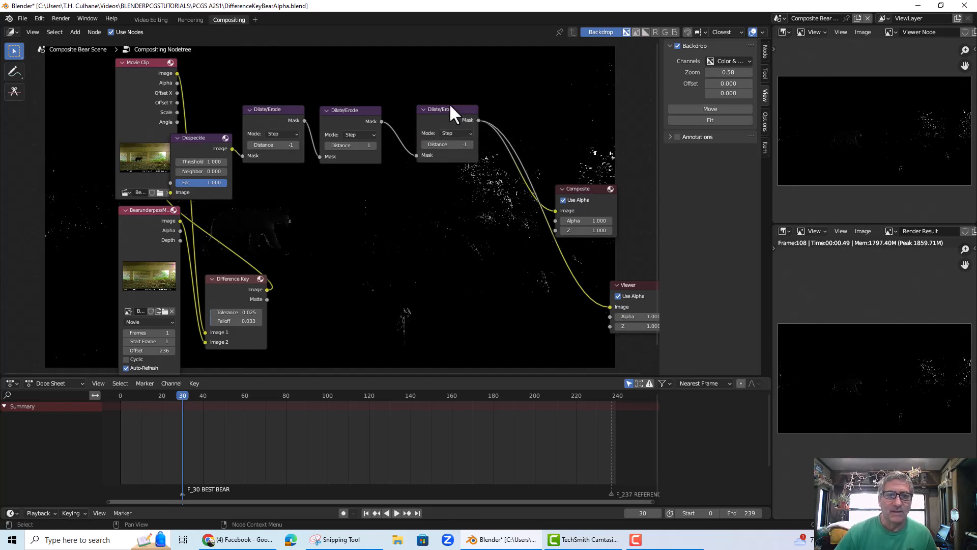
# - Close up the spacing between the three Dilate/Erode nodes to free room at the end of the chain
pyautogui.moveTo(447, 110); pyautogui.dragTo(418, 119)
pyautogui.moveTo(282, 118); pyautogui.dragTo(268, 116)
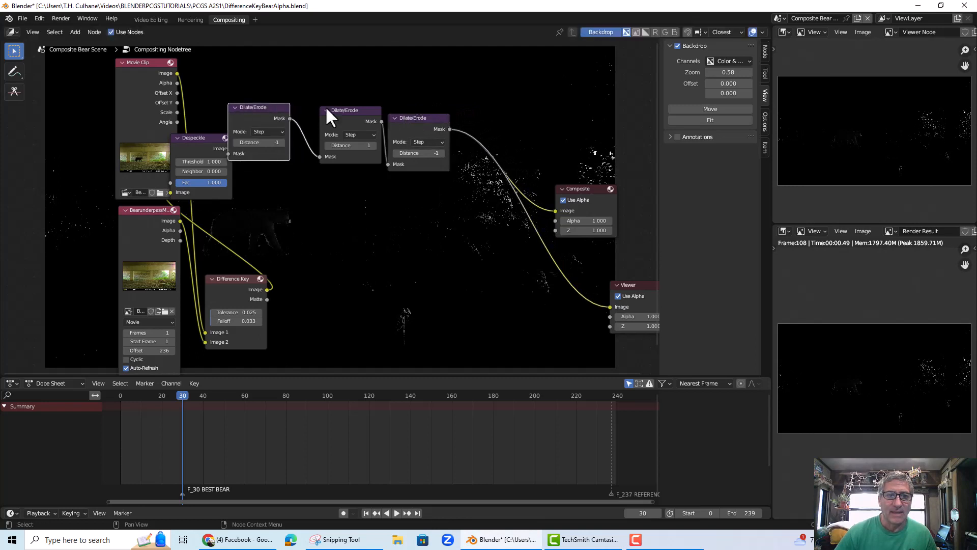
pyautogui.moveTo(326, 108); pyautogui.dragTo(292, 109)
pyautogui.moveTo(400, 119); pyautogui.dragTo(366, 116)
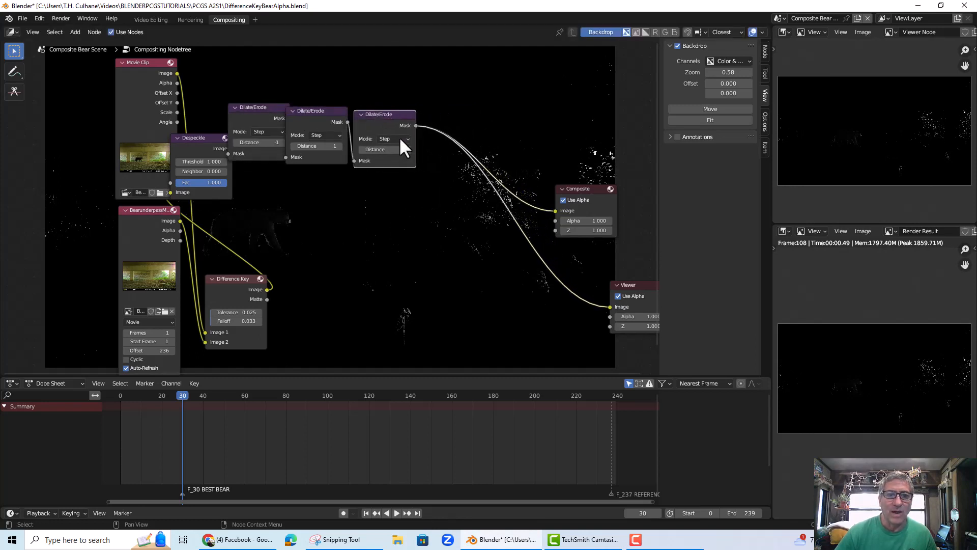
# - Duplicate the third Dilate/Erode as a fourth node feeding Composite and Viewer, and set its distance to 1
pyautogui.hotkey('shift', 'd')
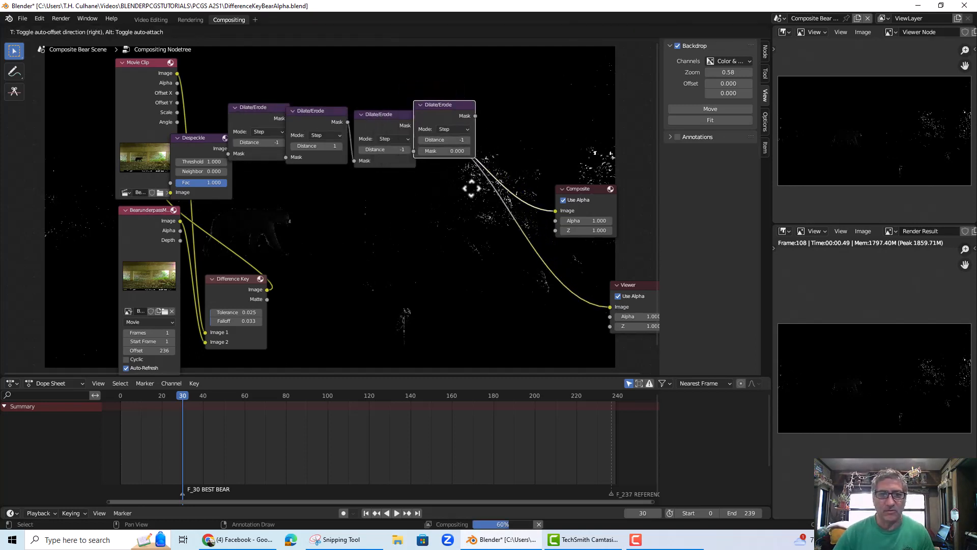
pyautogui.click(473, 201)
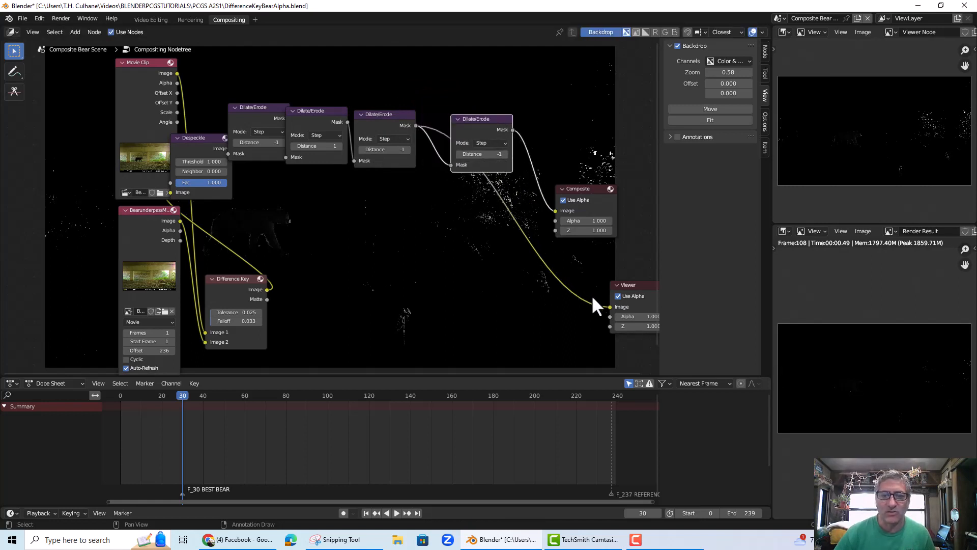
pyautogui.moveTo(512, 129); pyautogui.dragTo(609, 306)
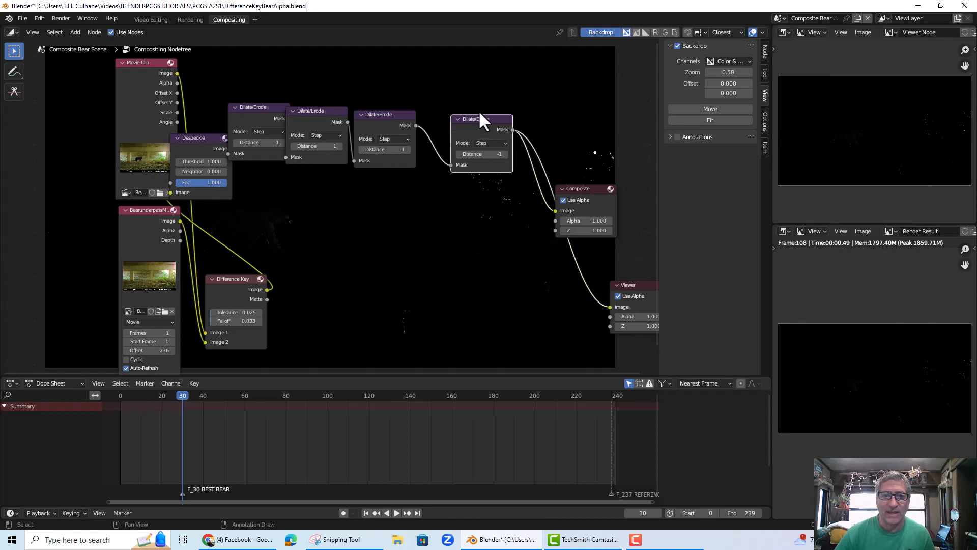
pyautogui.moveTo(469, 112); pyautogui.dragTo(457, 100)
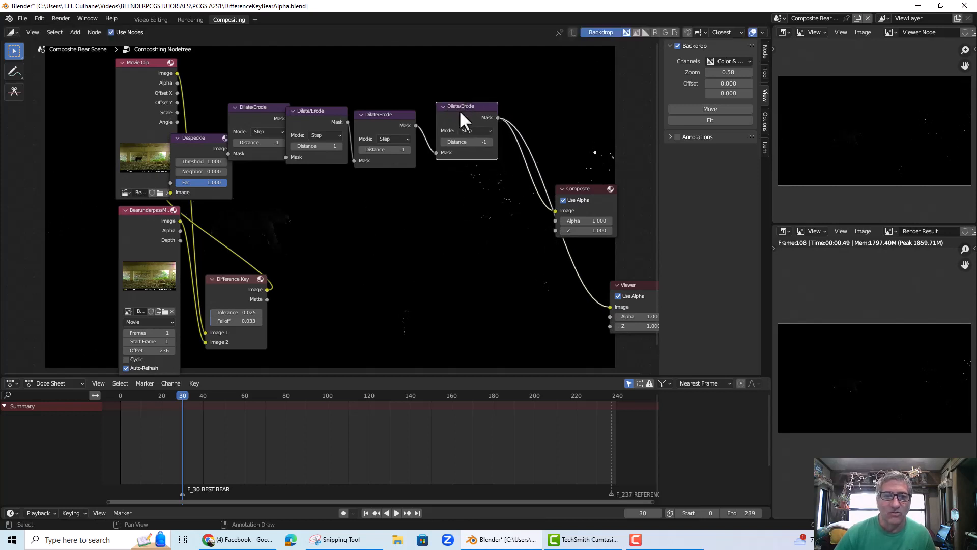
pyautogui.click(490, 142)
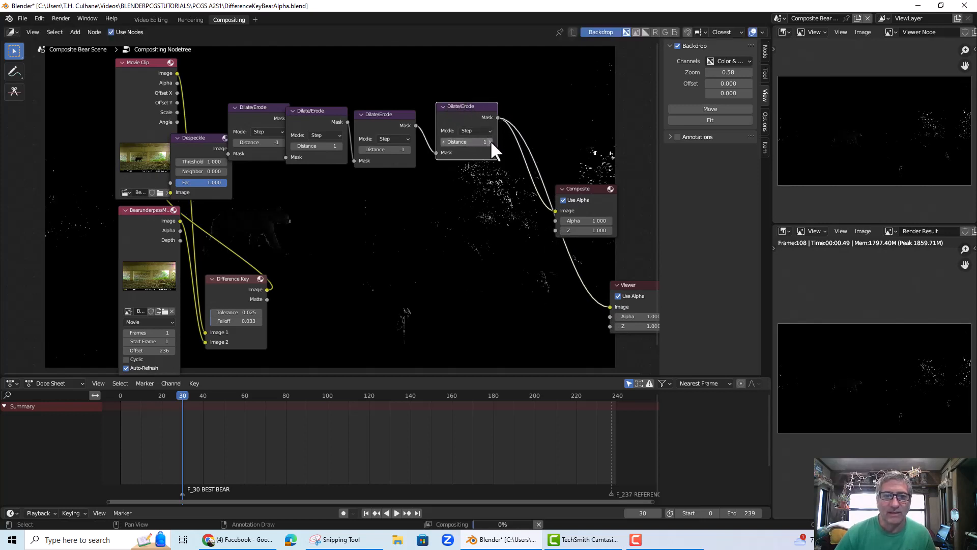
pyautogui.click(490, 141)
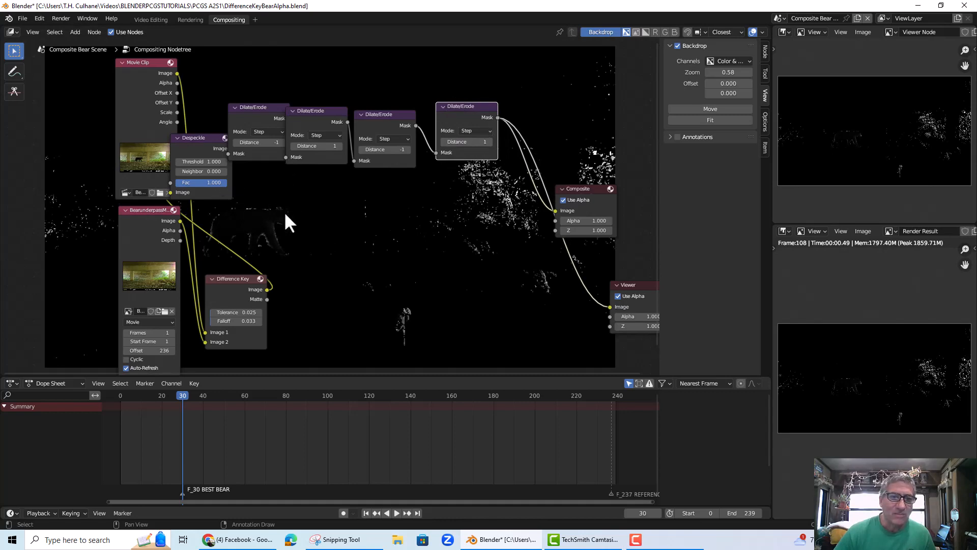
# - Arrange Despeckle and the four Dilate/Erode nodes in an even row and move Composite up beyond the row's end
pyautogui.scroll(2, 305, 222)
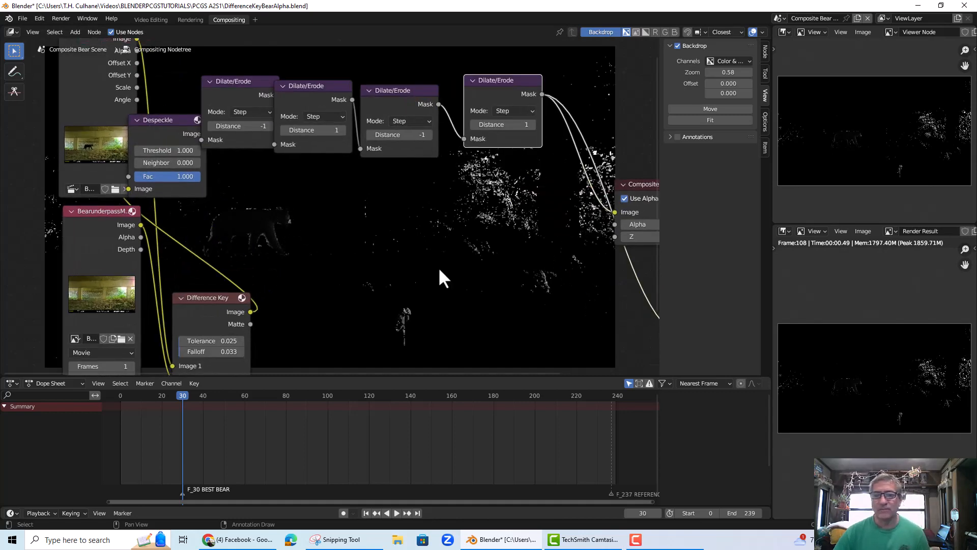
pyautogui.moveTo(165, 121); pyautogui.dragTo(175, 115)
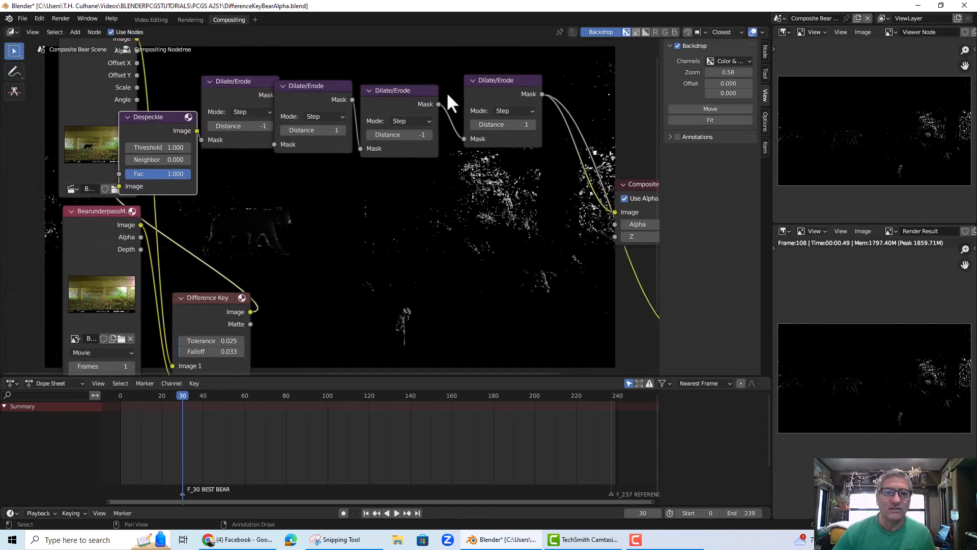
pyautogui.moveTo(491, 91); pyautogui.dragTo(481, 91)
pyautogui.moveTo(397, 92); pyautogui.dragTo(393, 84)
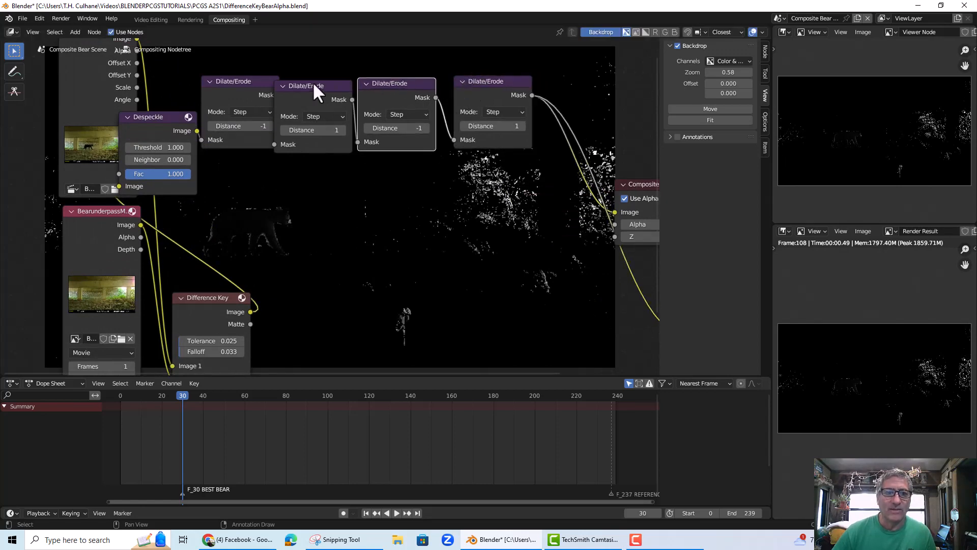
pyautogui.moveTo(231, 82); pyautogui.dragTo(218, 79)
pyautogui.moveTo(467, 82); pyautogui.dragTo(458, 83)
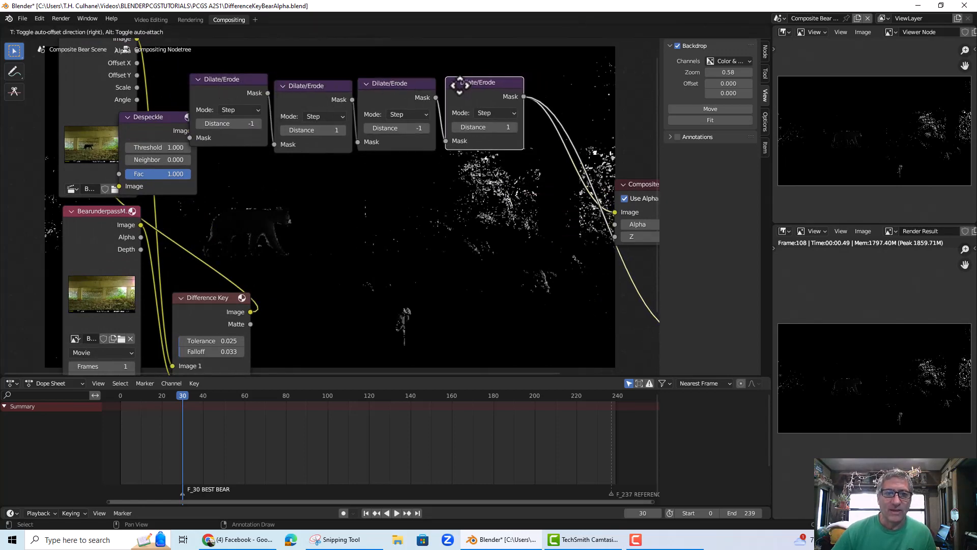
pyautogui.scroll(-1, 558, 264)
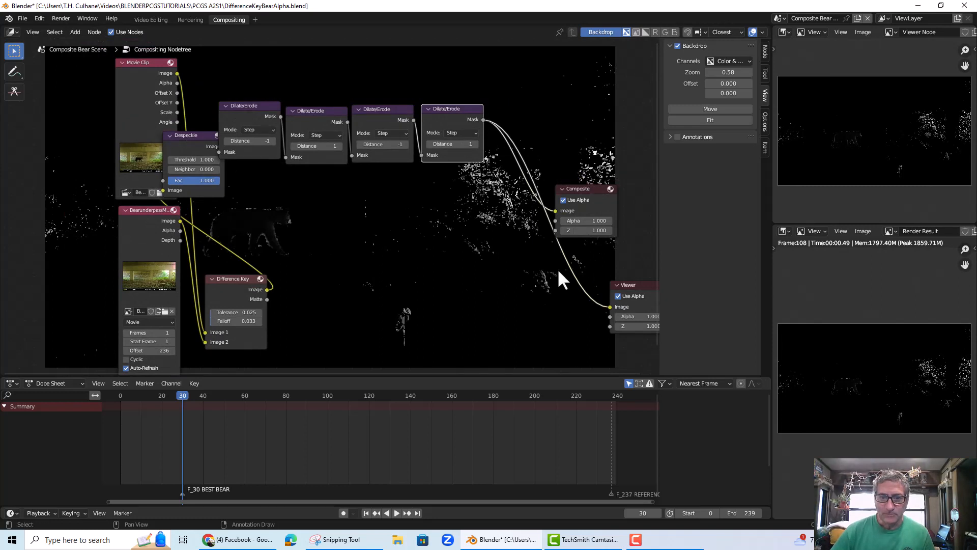
pyautogui.moveTo(584, 193); pyautogui.dragTo(606, 89)
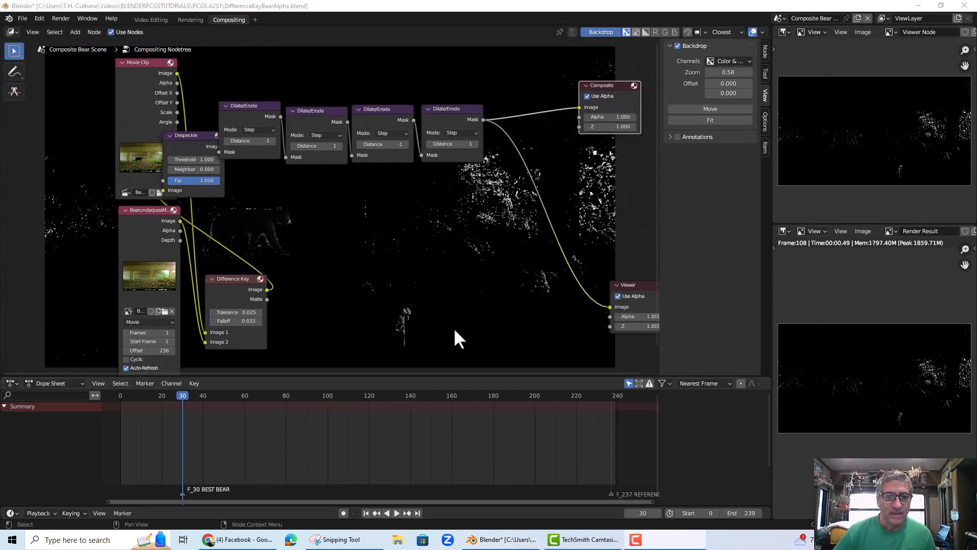
# - Add a Math converter node in Add mode and place it near the Despeckle node
pyautogui.click(75, 31)
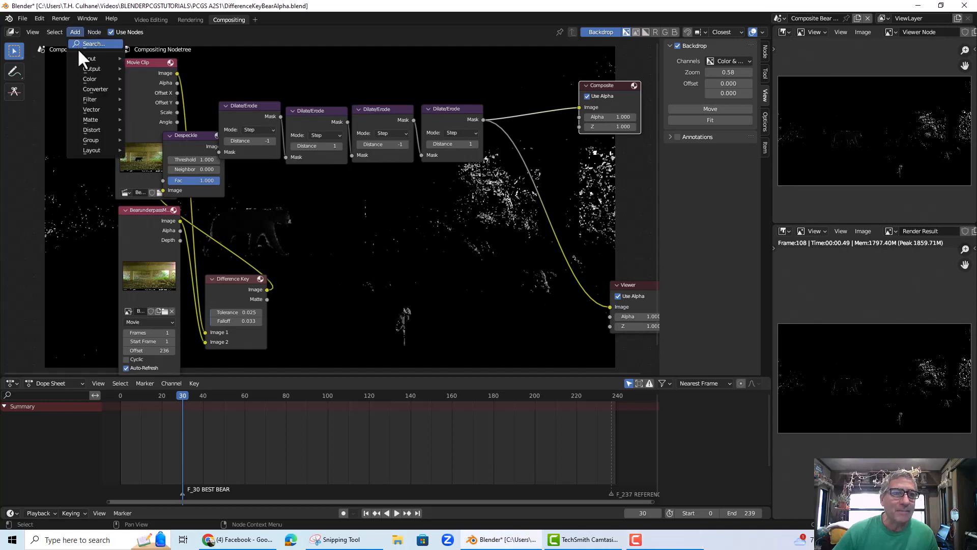
pyautogui.moveTo(83, 58)
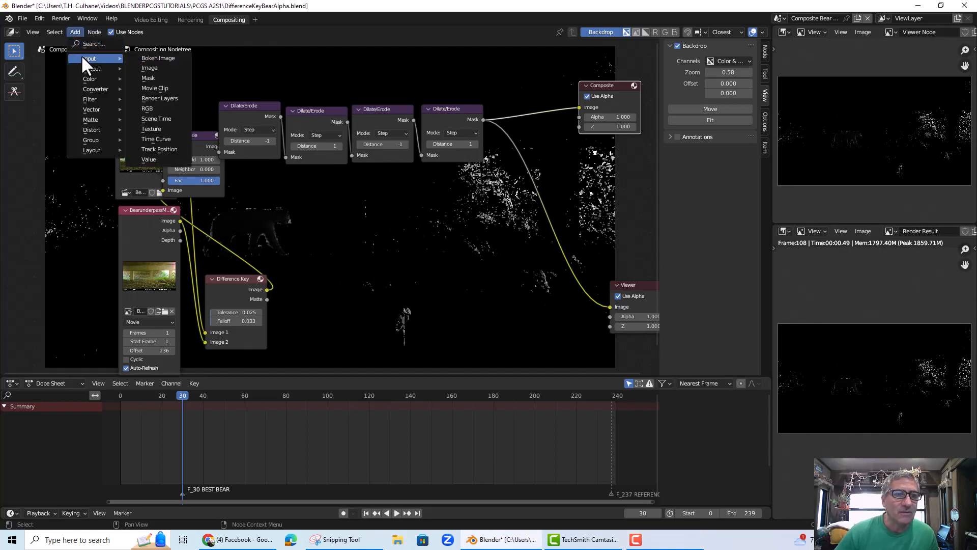
pyautogui.moveTo(93, 90)
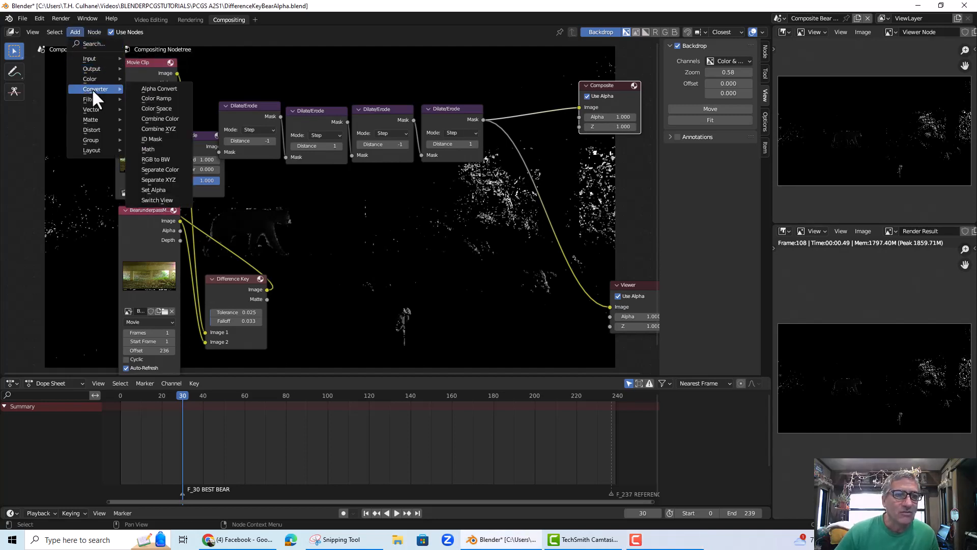
pyautogui.click(153, 148)
pyautogui.click(153, 148)
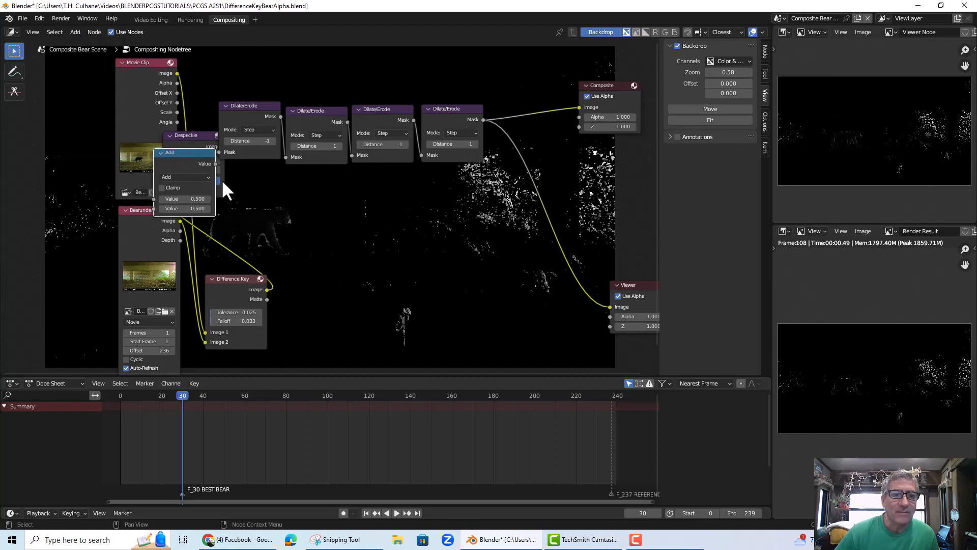
# - Delete the Math node near Despeckle and insert a new one on the link from the fourth Dilate/Erode to Viewer
pyautogui.moveTo(179, 152); pyautogui.dragTo(464, 203)
pyautogui.press('x')
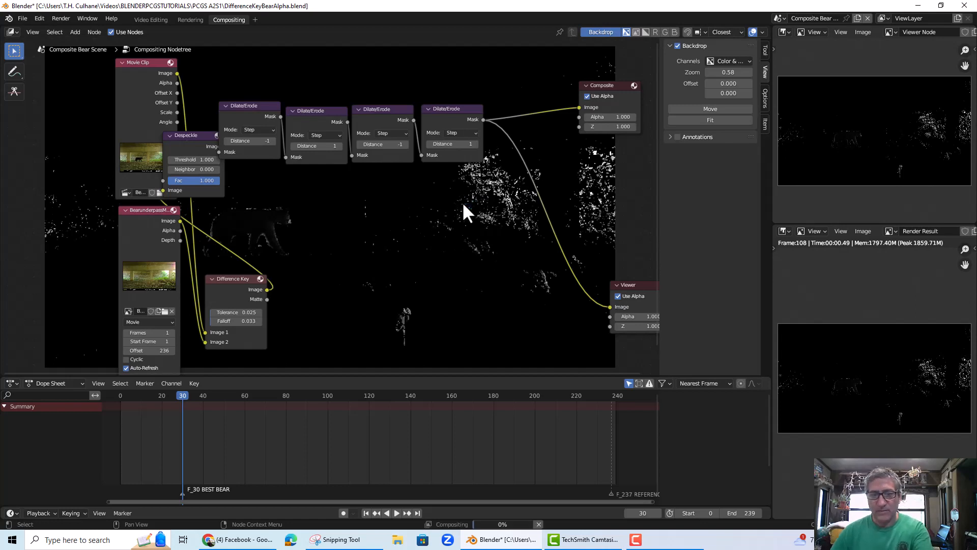
pyautogui.click(74, 33)
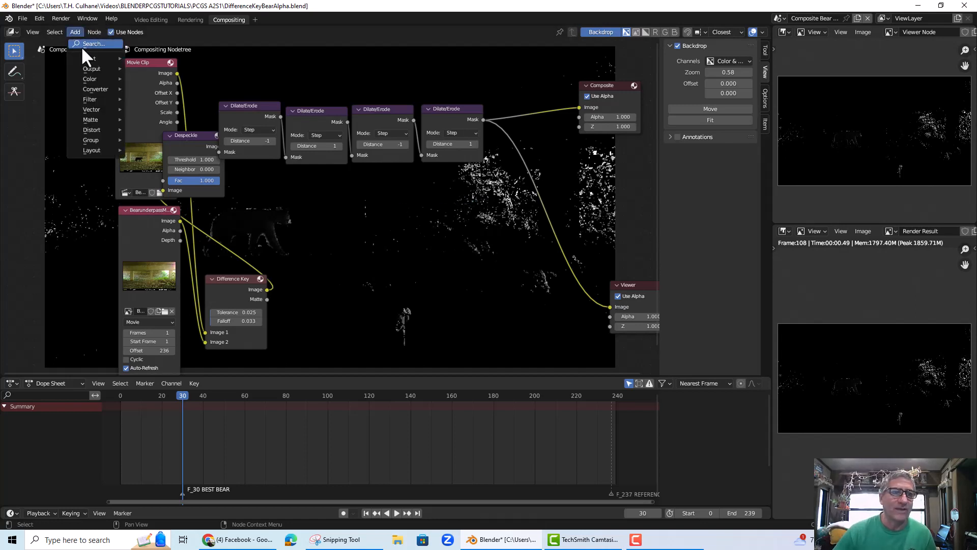
pyautogui.click(83, 44)
pyautogui.write('mat')
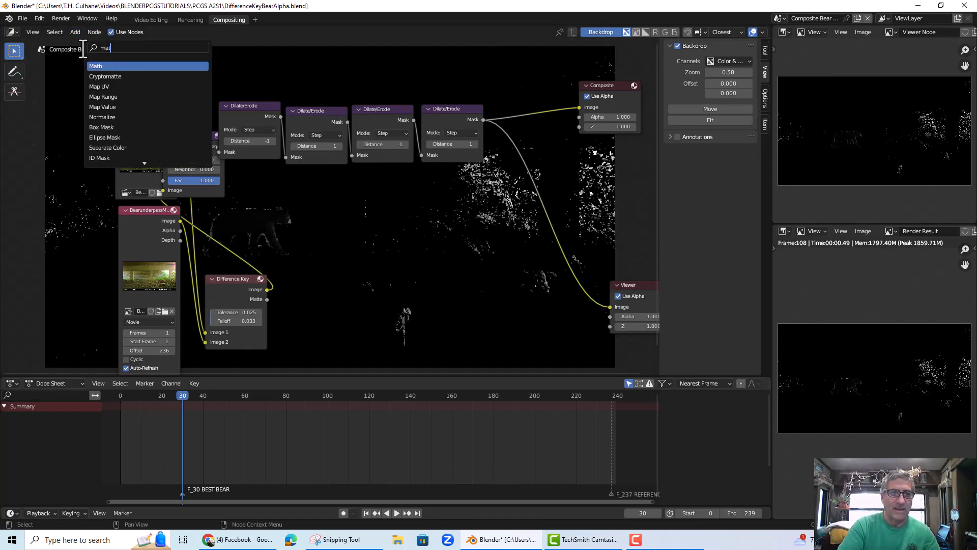
pyautogui.press('Return')
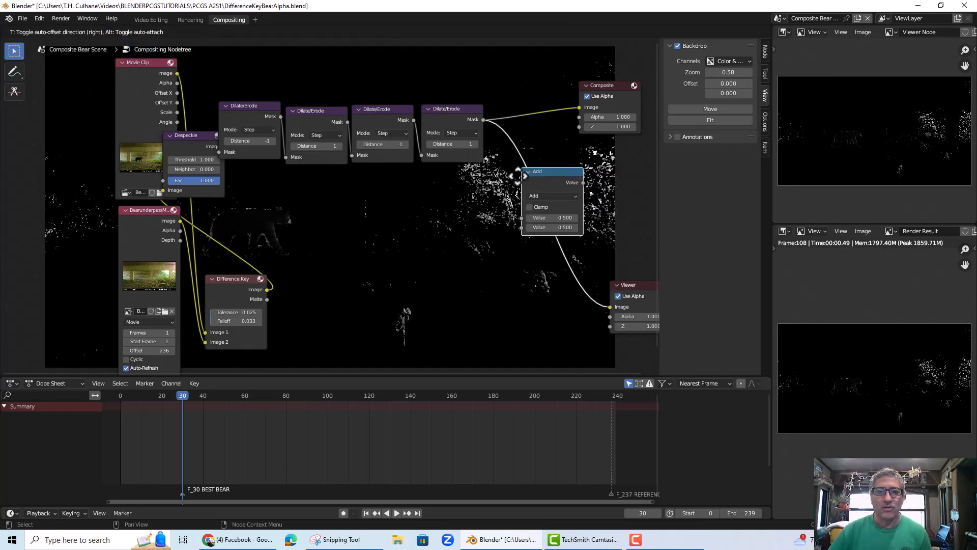
pyautogui.click(515, 142)
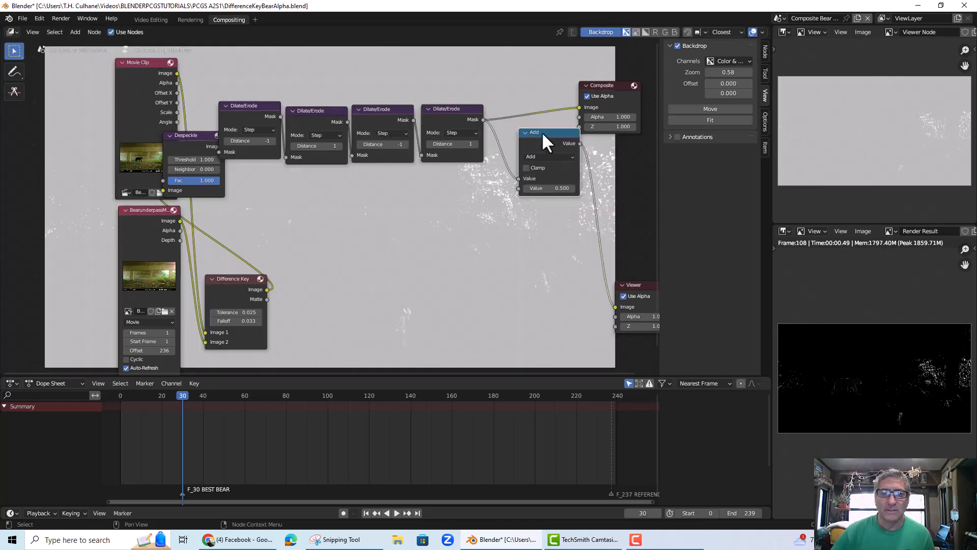
# - Shift the fourth Dilate/Erode towards the third and place the Math node after it so it feeds both Composite and Viewer
pyautogui.moveTo(454, 117); pyautogui.dragTo(429, 114)
pyautogui.moveTo(541, 144); pyautogui.dragTo(578, 108)
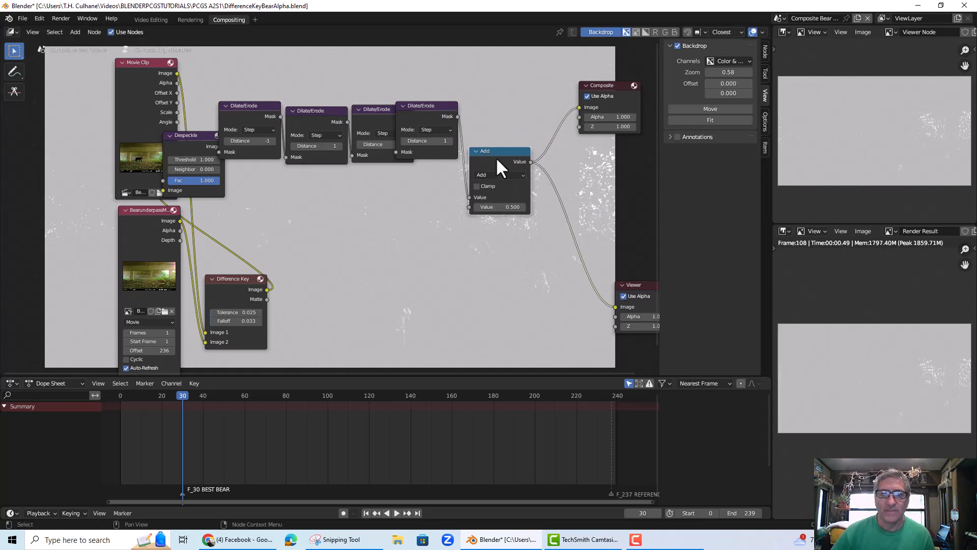
pyautogui.press('g')
pyautogui.click(509, 136)
# - Try the Sign operation on the Math node, then switch it to Greater Than
pyautogui.click(508, 133)
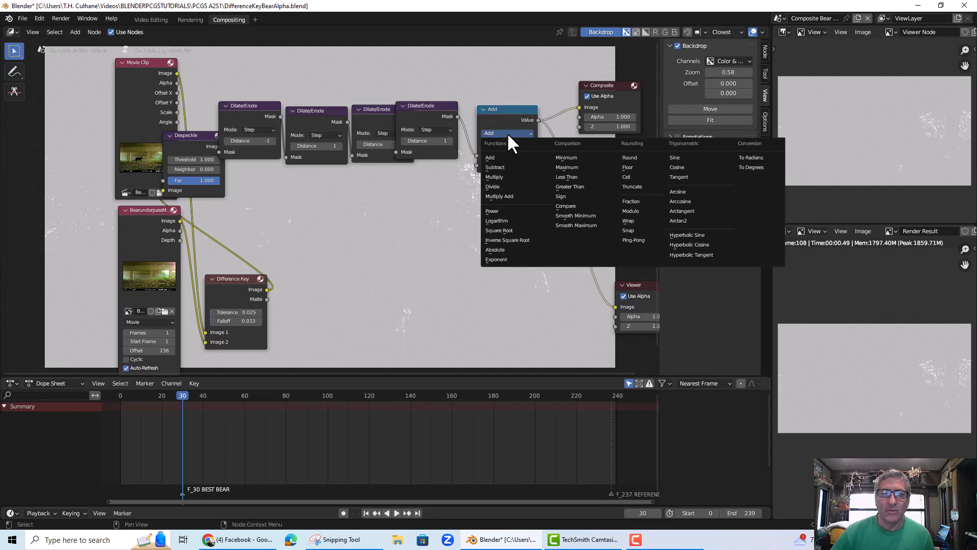
pyautogui.click(576, 196)
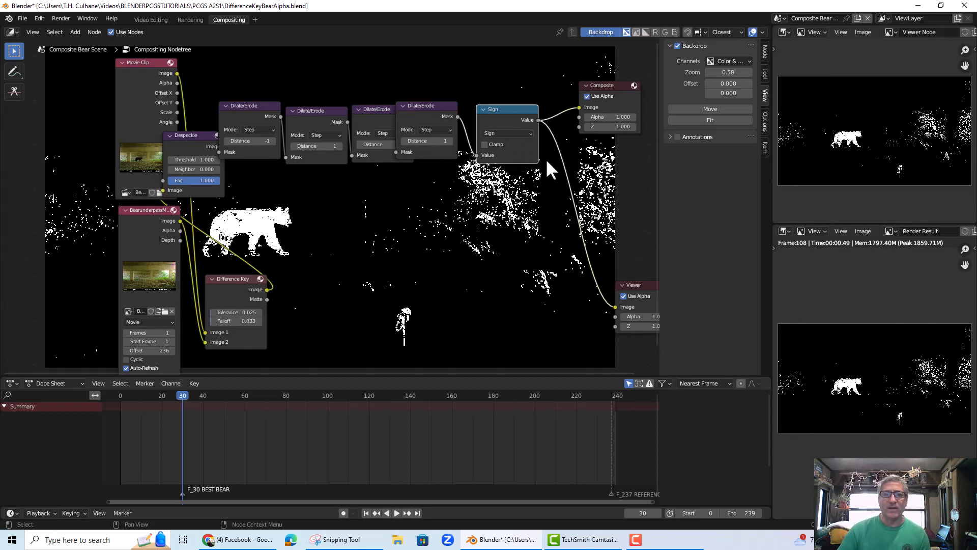
pyautogui.click(514, 133)
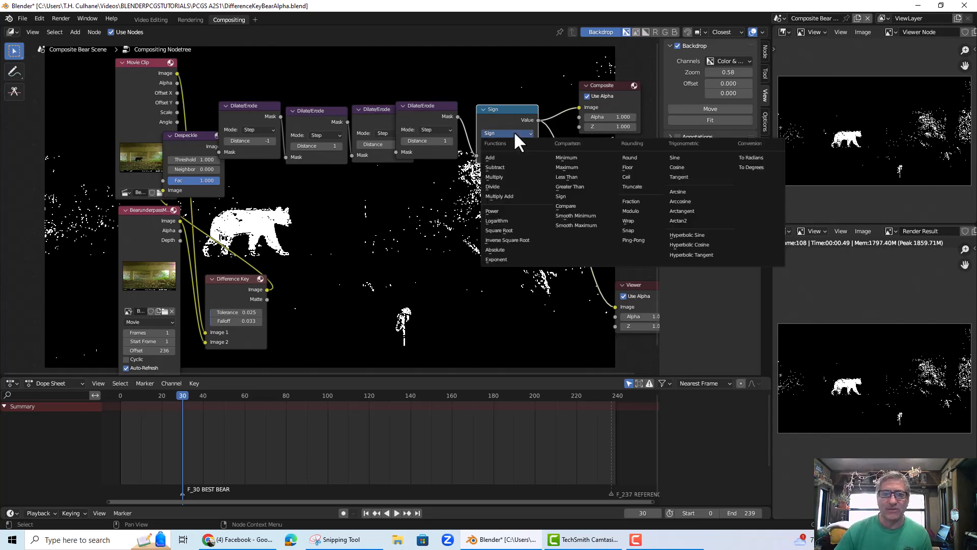
pyautogui.click(567, 186)
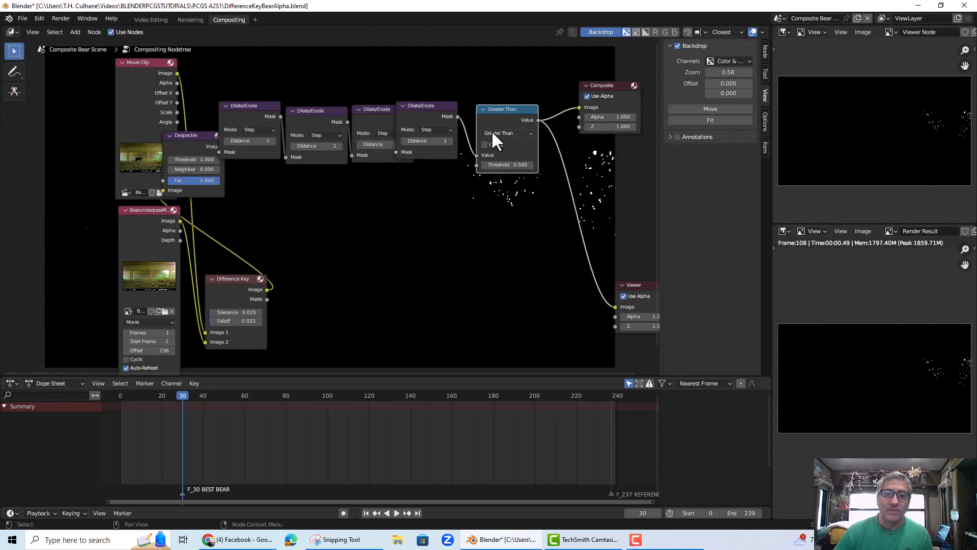
# - Set the Greater Than node's threshold to 0
pyautogui.moveTo(507, 161)
pyautogui.mouseDown()
pyautogui.moveTo(534, 162)
pyautogui.moveTo(514, 168)
pyautogui.mouseUp()
pyautogui.click(520, 167)
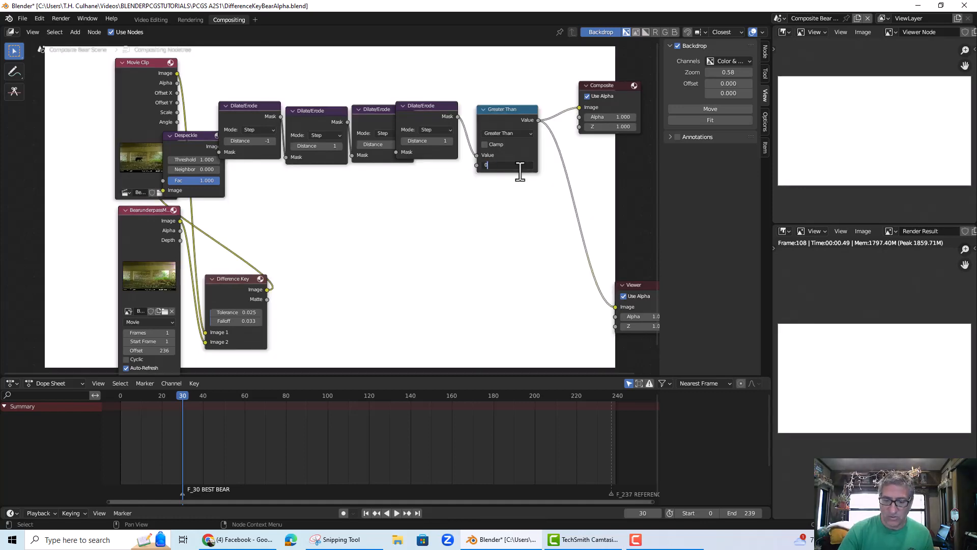
pyautogui.write('0')
pyautogui.press('Return')
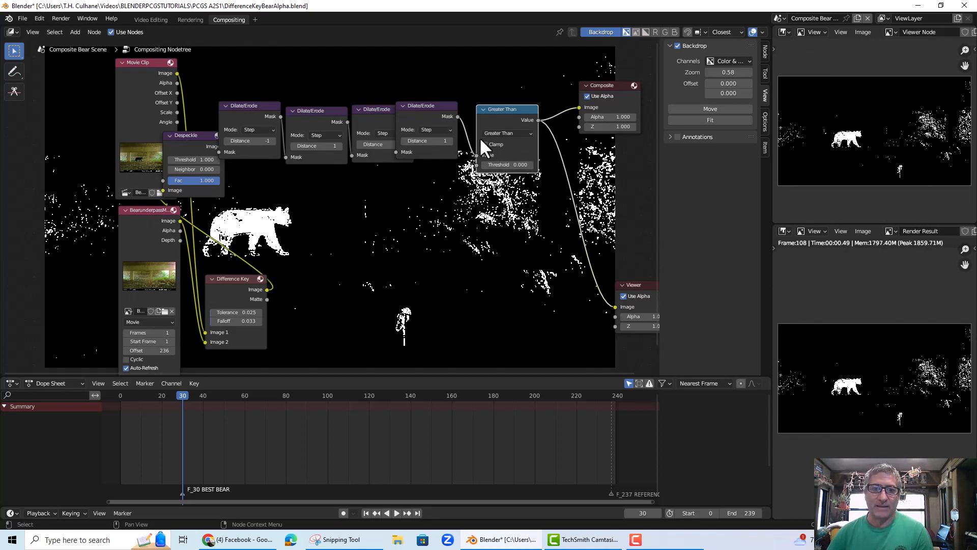
# - Try Greater Than thresholds of 0.2, 0.1 and -0.1 on the mask
pyautogui.click(531, 165)
pyautogui.click(531, 165)
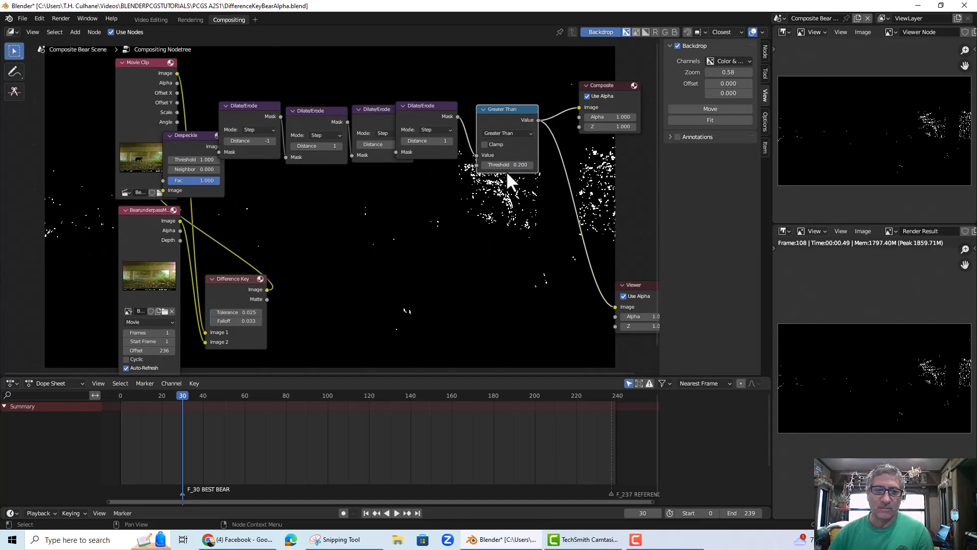
pyautogui.click(483, 164)
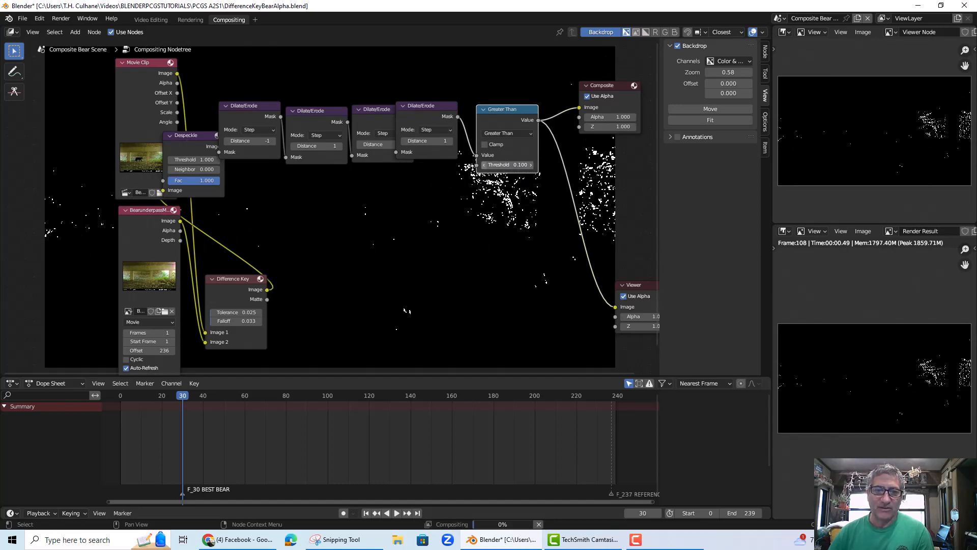
pyautogui.click(483, 164)
pyautogui.click(484, 165)
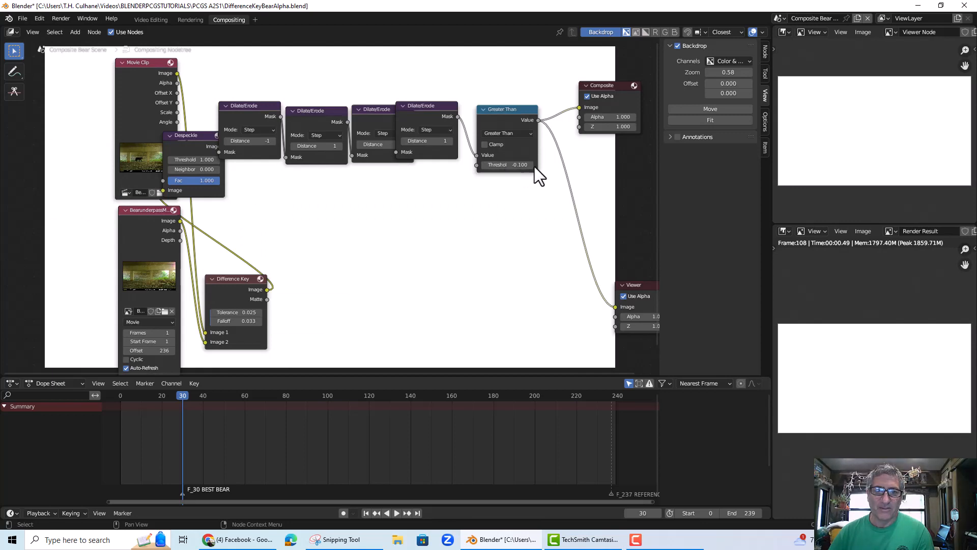
# - Try a very small Greater Than threshold of 0.00001
pyautogui.moveTo(529, 166); pyautogui.dragTo(521, 164)
pyautogui.click(521, 164)
pyautogui.click(499, 165)
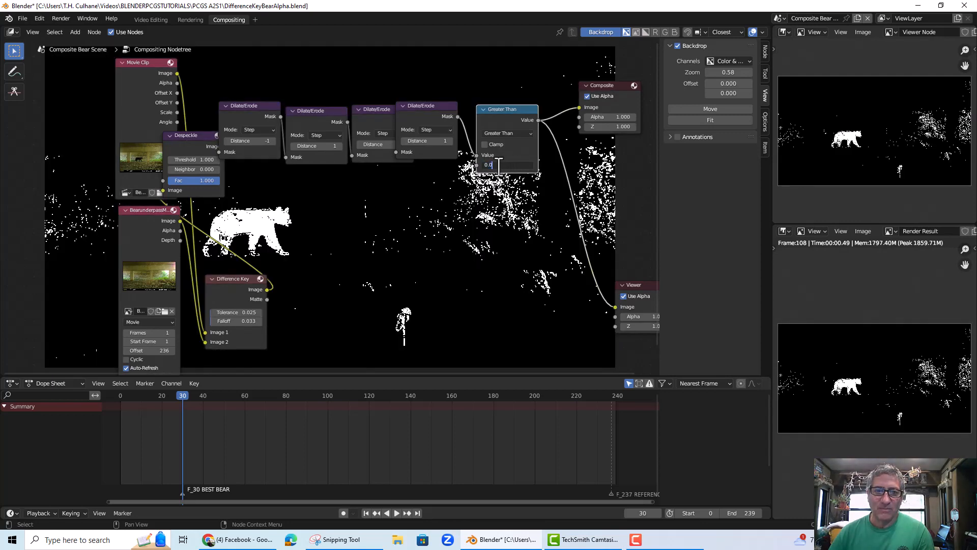
pyautogui.press('BackSpace')
pyautogui.press('BackSpace')
pyautogui.write('0001')
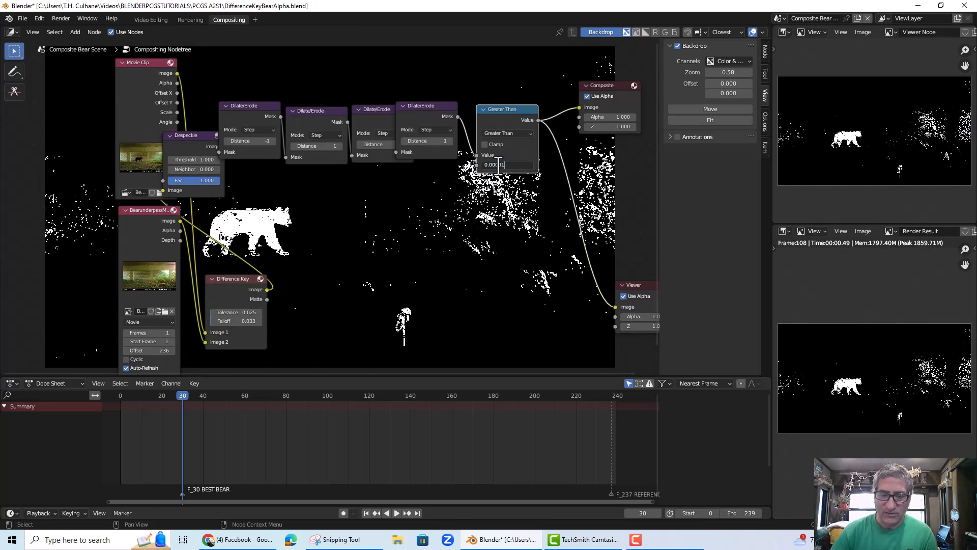
pyautogui.press('Return')
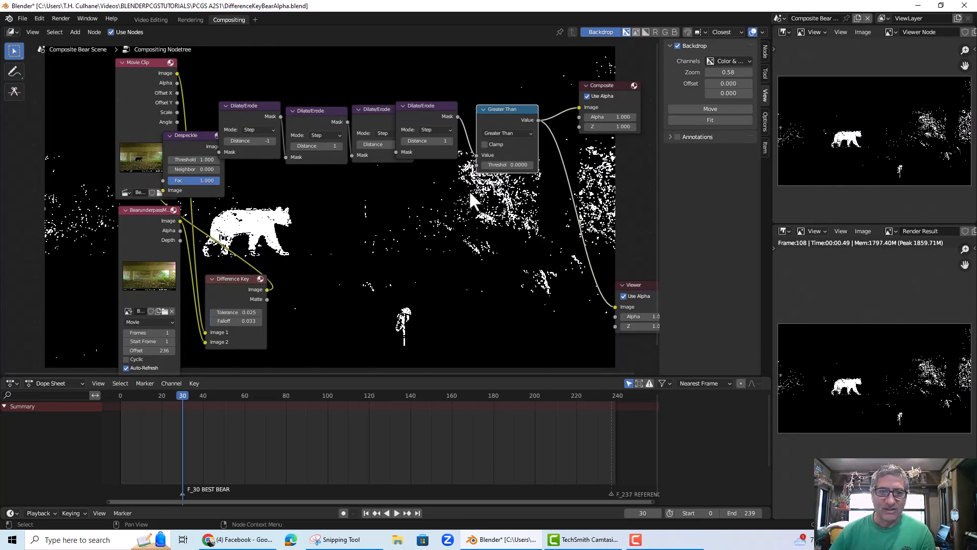
# - Try Greater Than thresholds of 0.0001 and 0.01
pyautogui.click(504, 164)
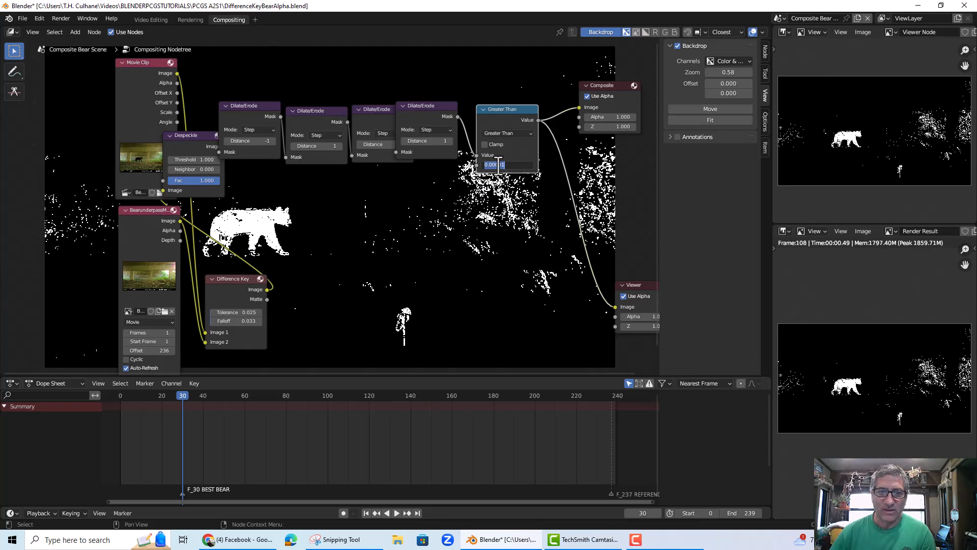
pyautogui.click(500, 164)
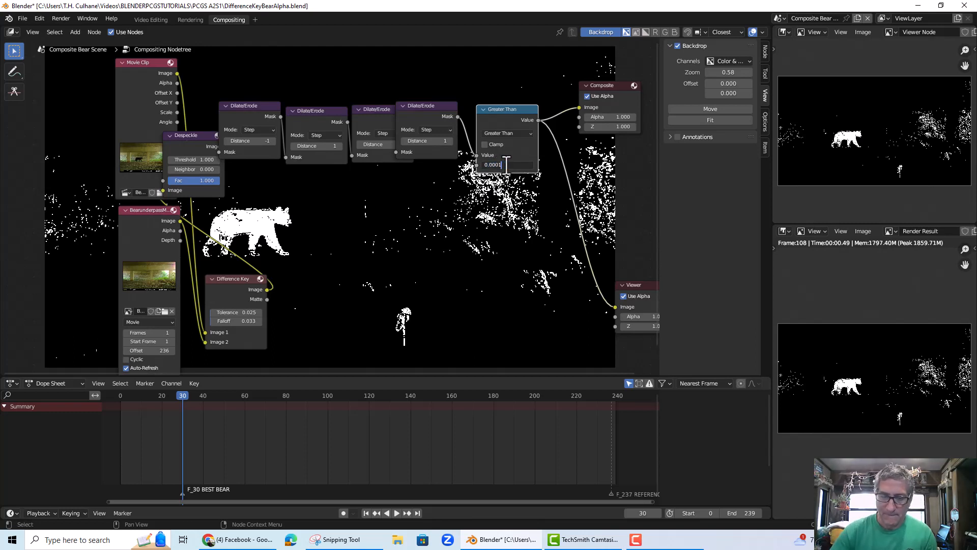
pyautogui.press('Return')
pyautogui.click(506, 164)
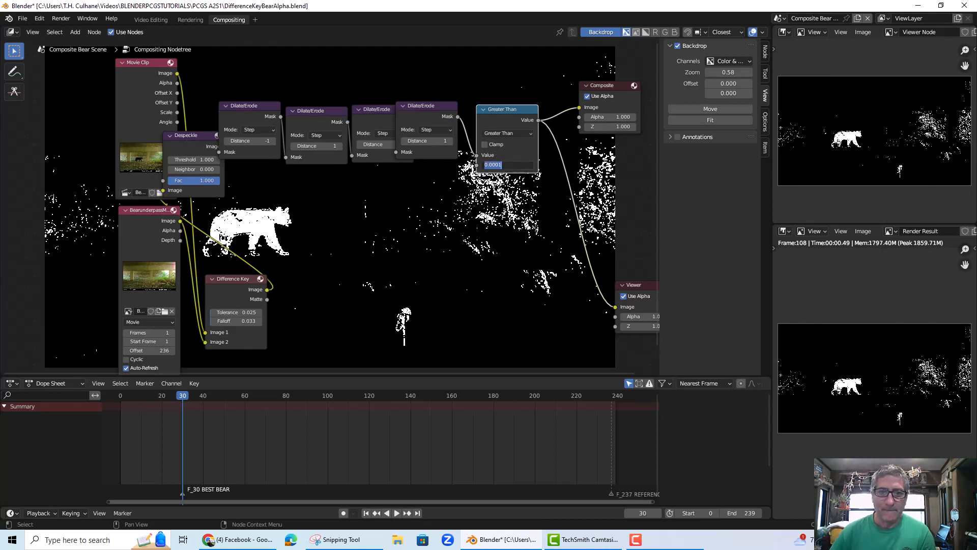
pyautogui.moveTo(494, 165); pyautogui.dragTo(500, 169)
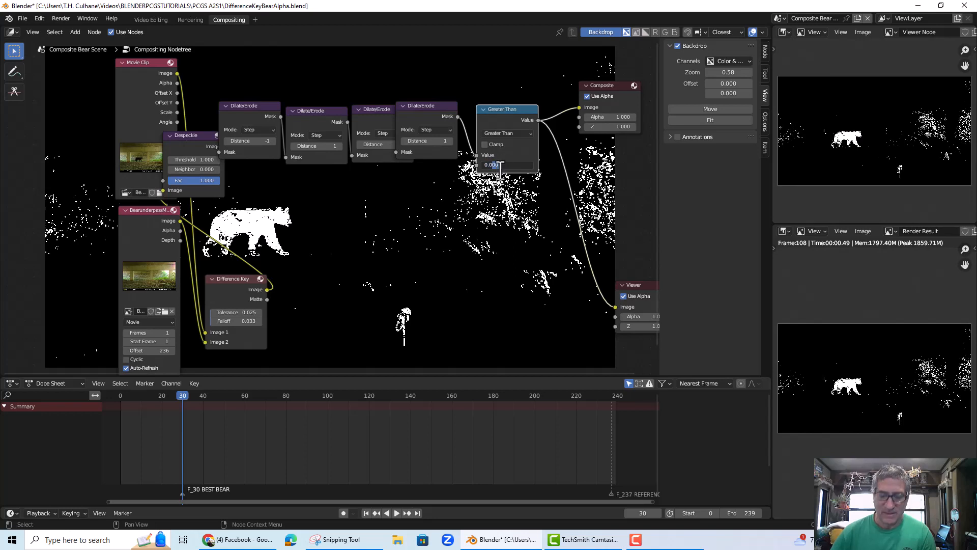
pyautogui.press('Return')
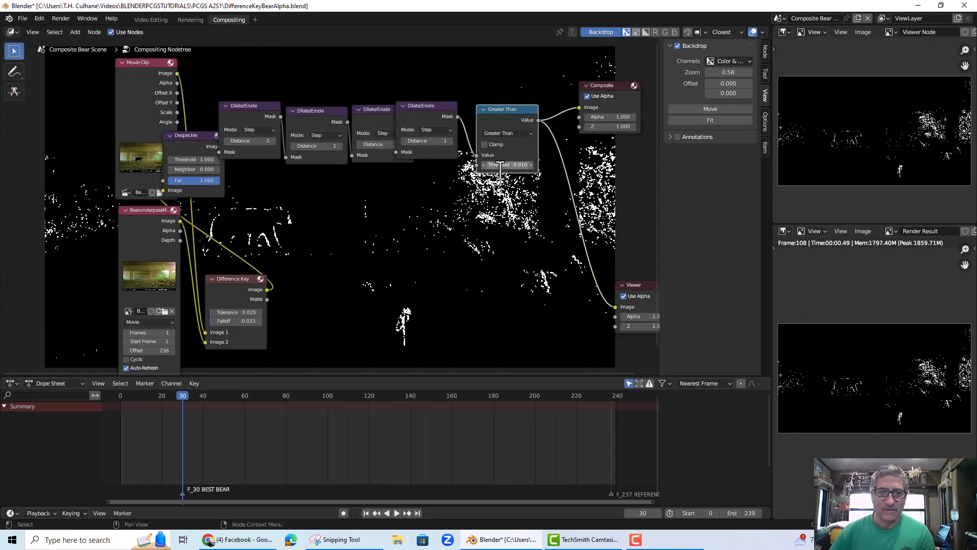
# - Try a Greater Than threshold of 0.001, then set it back to 0
pyautogui.click(524, 166)
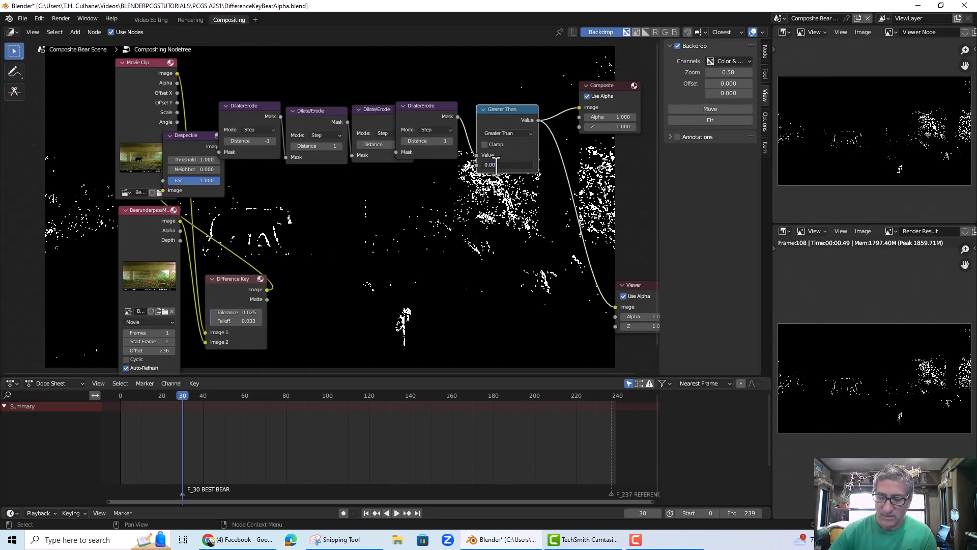
pyautogui.write('0.001')
pyautogui.press('Return')
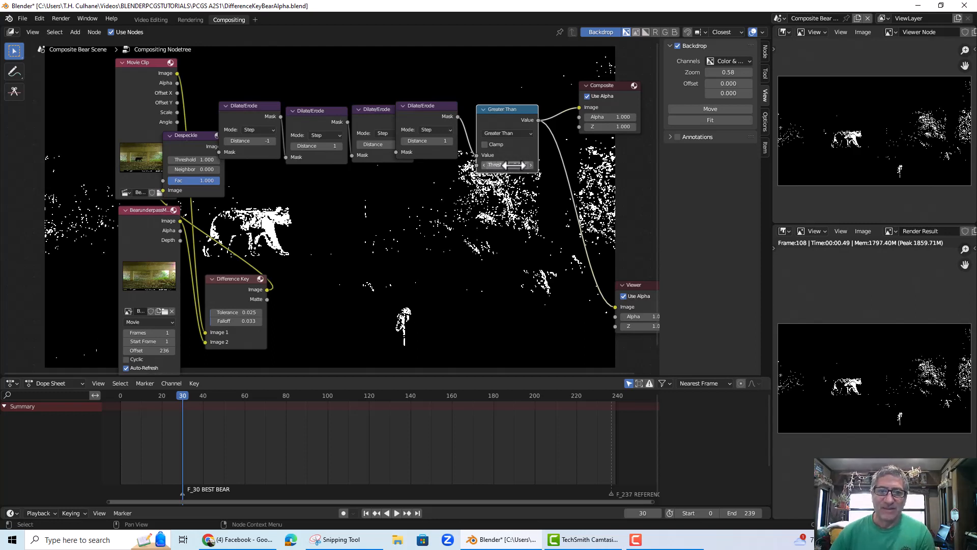
pyautogui.click(517, 165)
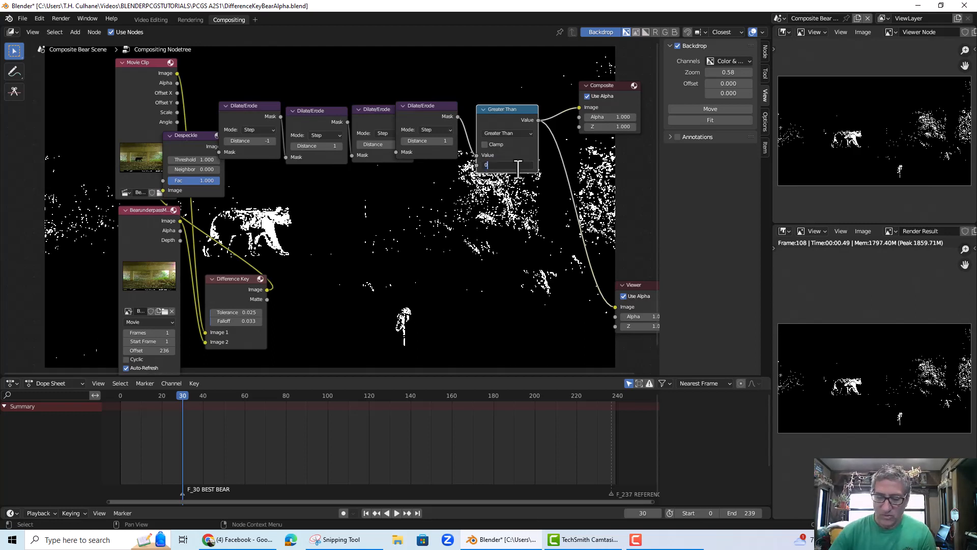
pyautogui.write('0')
pyautogui.press('Return')
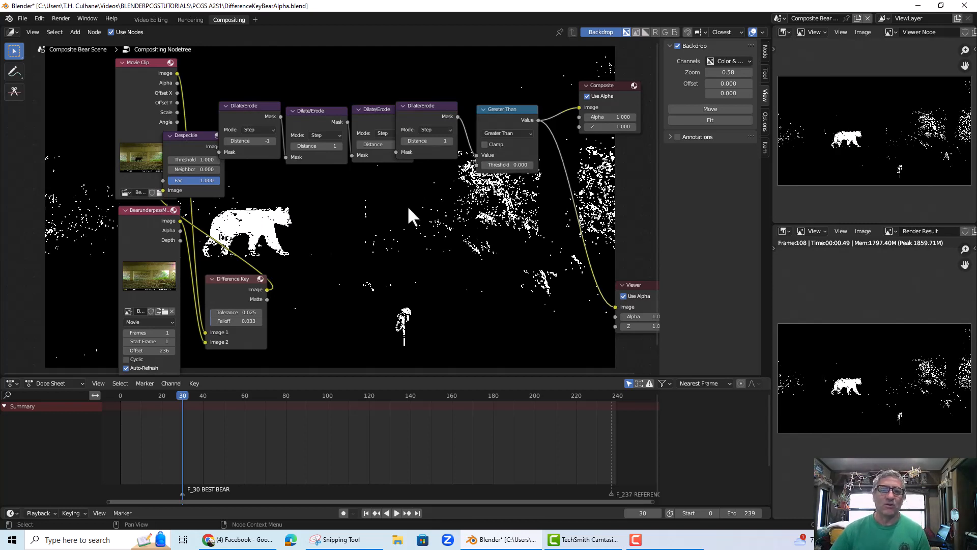
pyautogui.moveTo(499, 109); pyautogui.dragTo(497, 109)
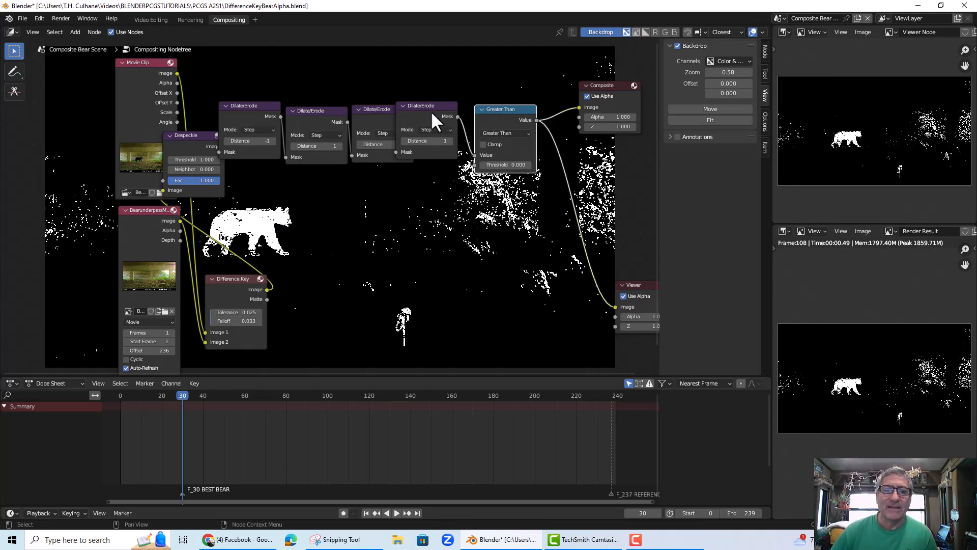
# - Check the bear mask at several frames along the timeline, including 122, 166, 195, 115 and 58
pyautogui.click(328, 394)
pyautogui.click(372, 398)
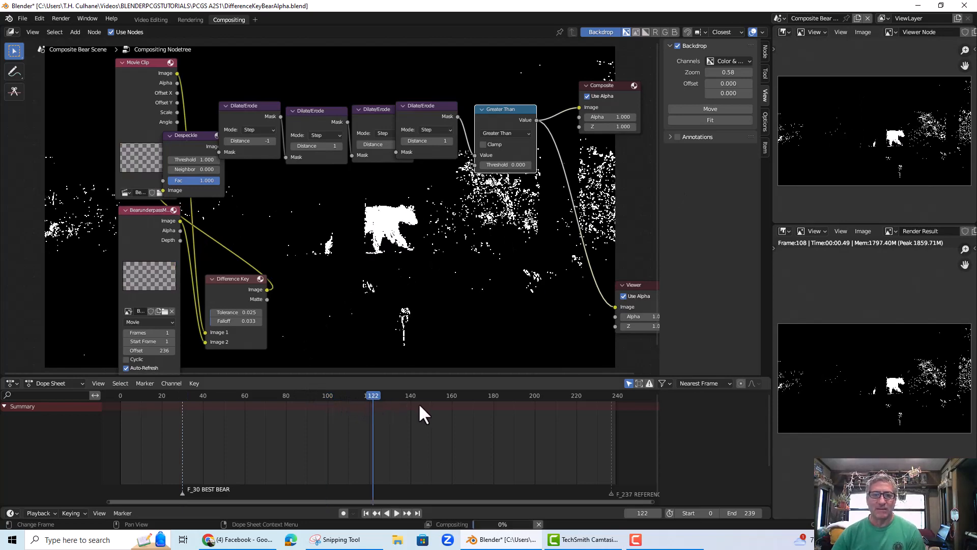
pyautogui.click(464, 396)
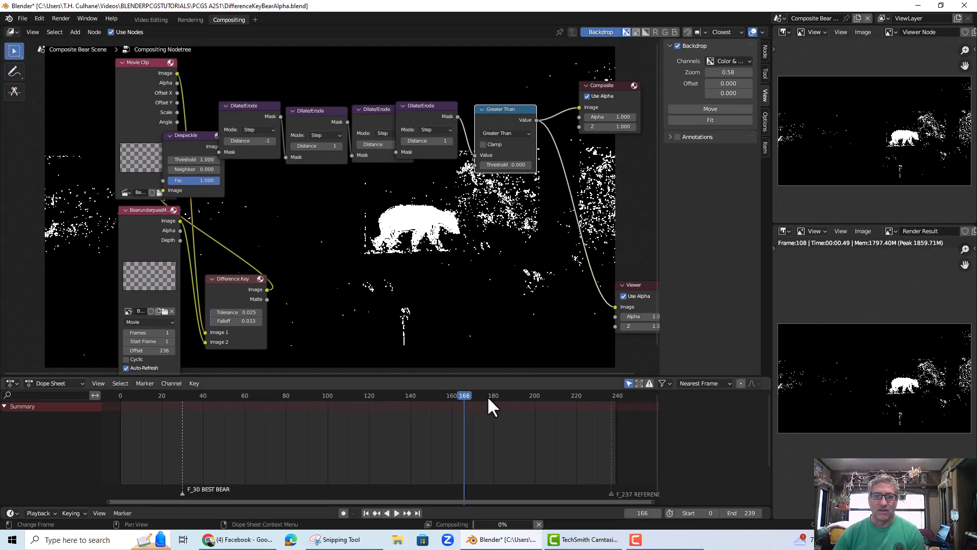
pyautogui.click(524, 395)
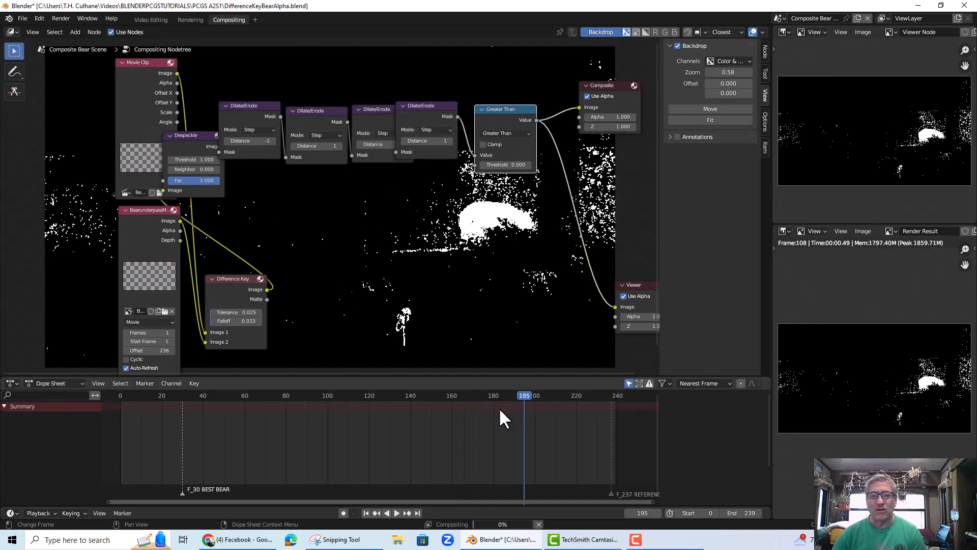
pyautogui.click(359, 395)
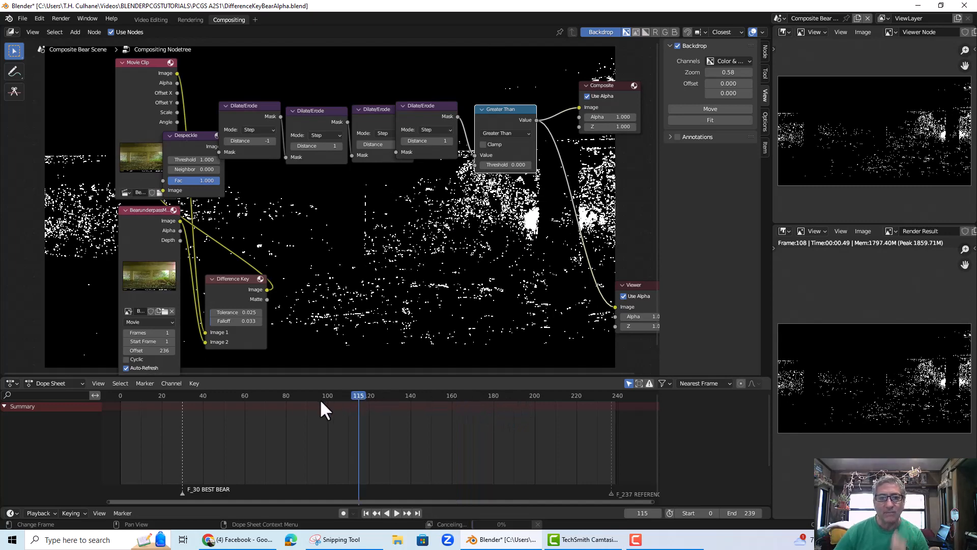
pyautogui.click(239, 395)
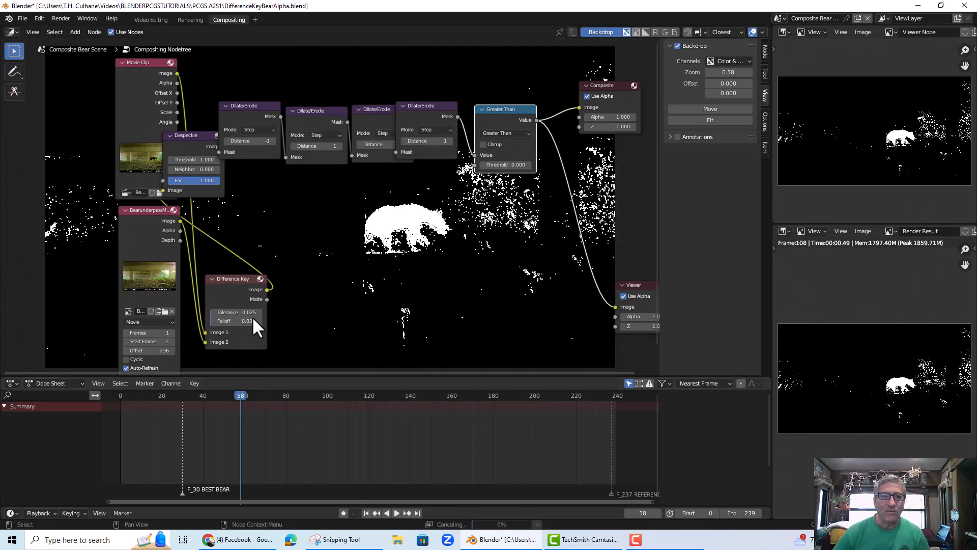
# - Raise the Despeckle node's Neighbor value in increments, settling on 0.5
pyautogui.click(218, 169)
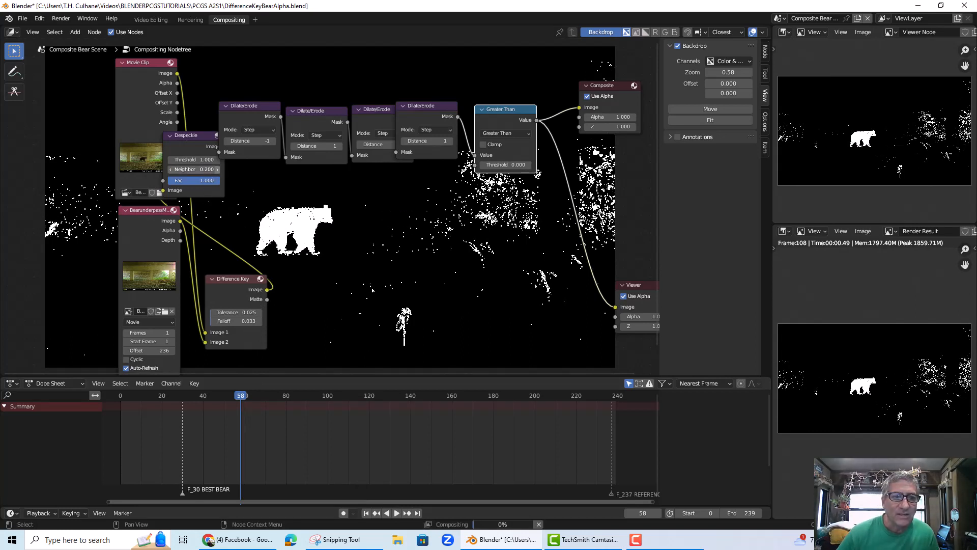
pyautogui.click(218, 169)
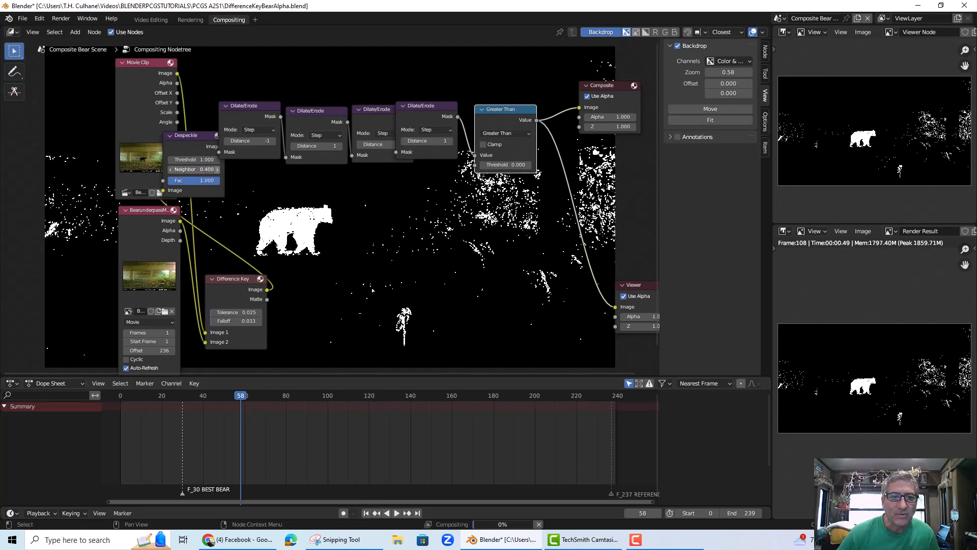
pyautogui.click(218, 169)
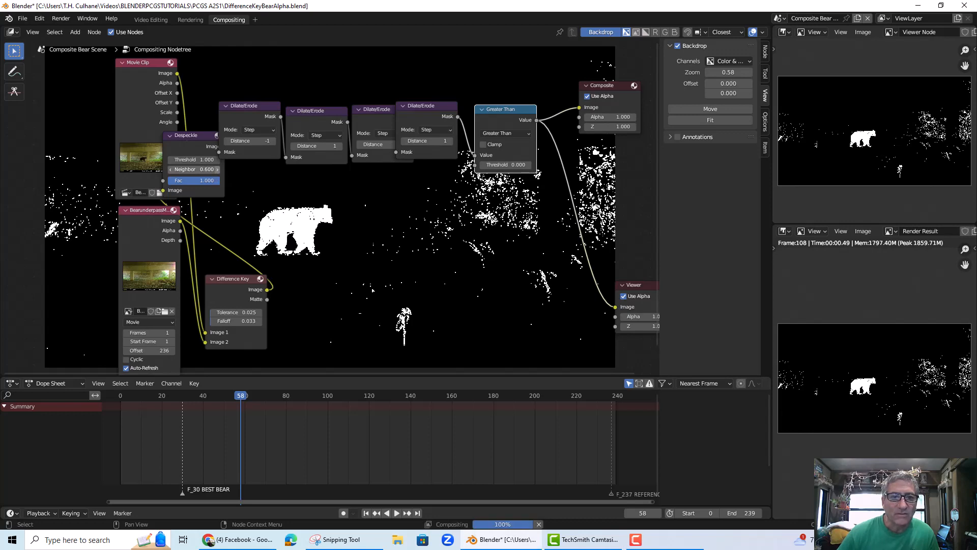
pyautogui.moveTo(205, 162); pyautogui.dragTo(239, 161)
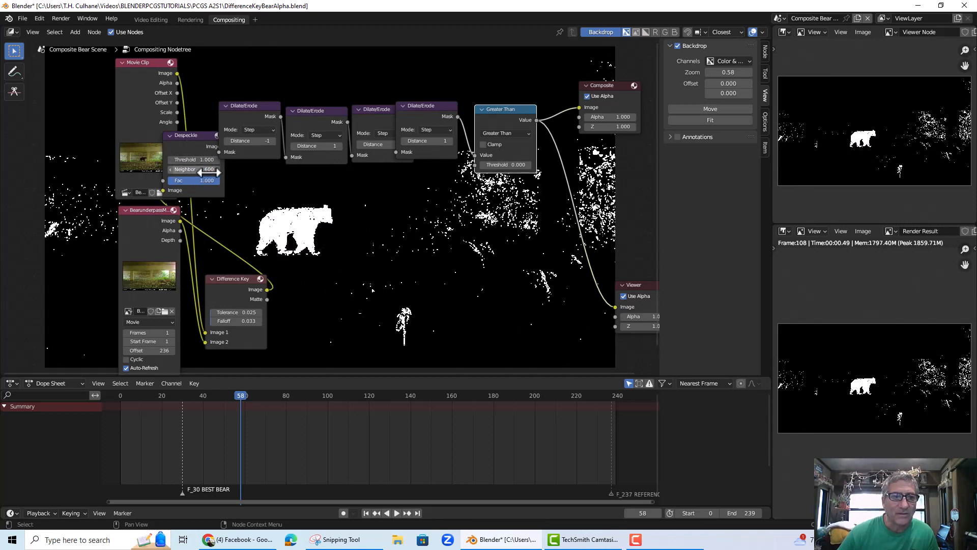
pyautogui.click(210, 169)
pyautogui.write('0.5')
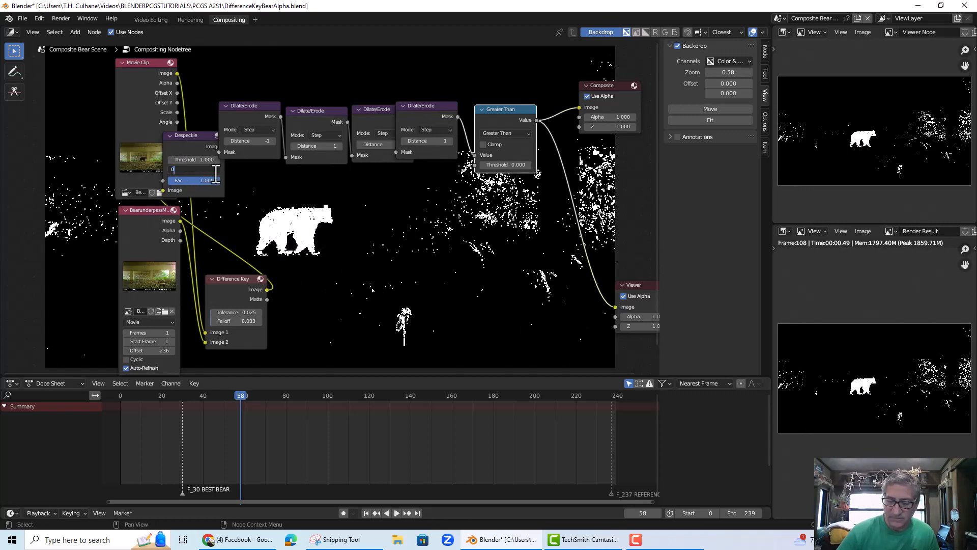
pyautogui.press('Return')
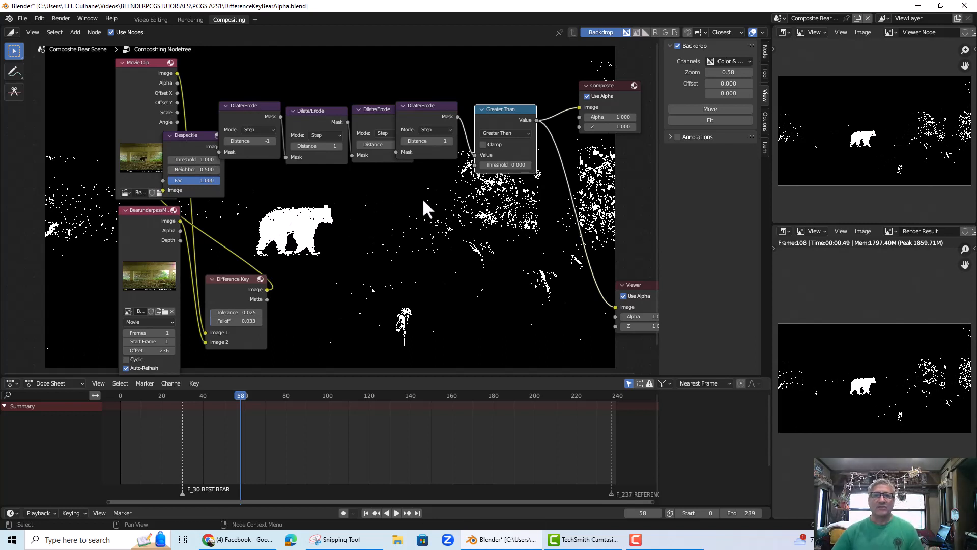
# - Set the first Dilate/Erode node's distance to -2 and the second one's to 2
pyautogui.click(273, 141)
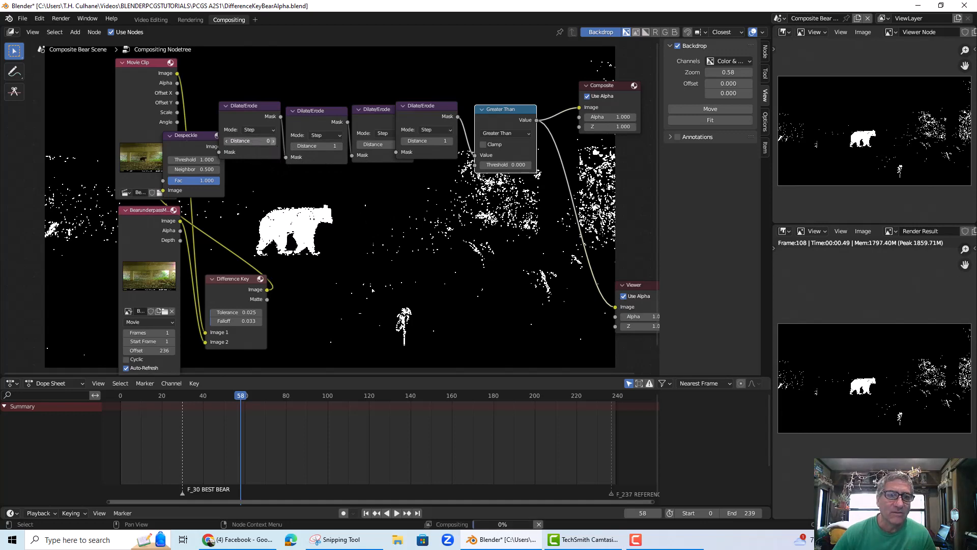
pyautogui.click(226, 140)
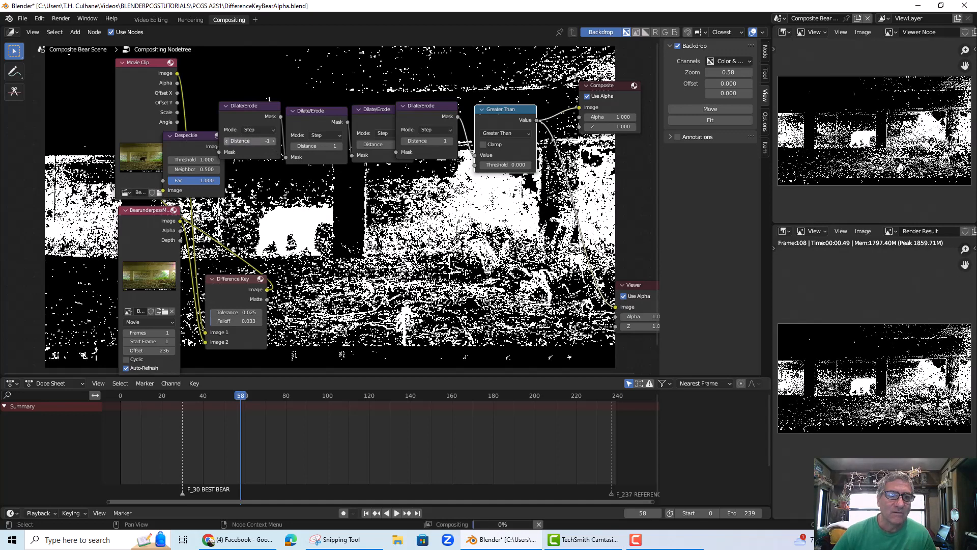
pyautogui.click(226, 140)
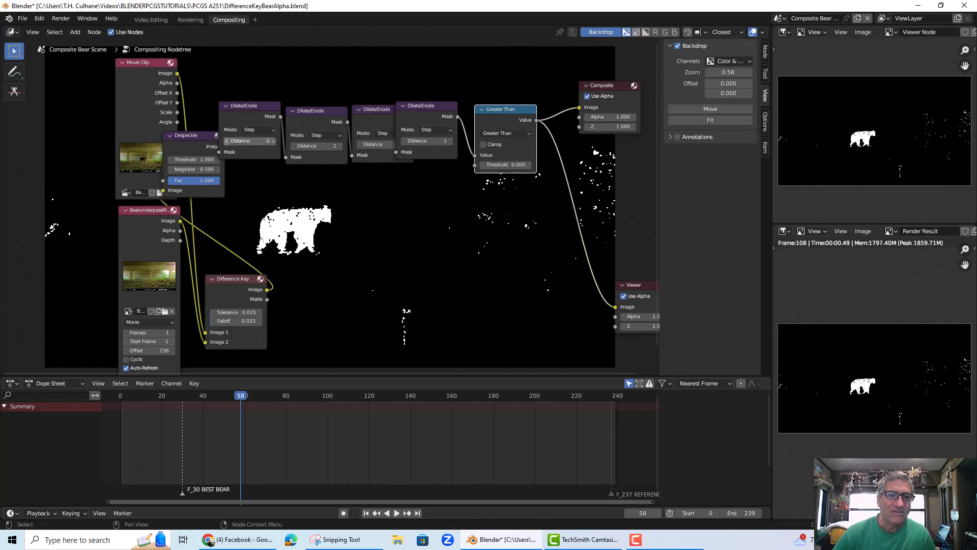
pyautogui.click(340, 145)
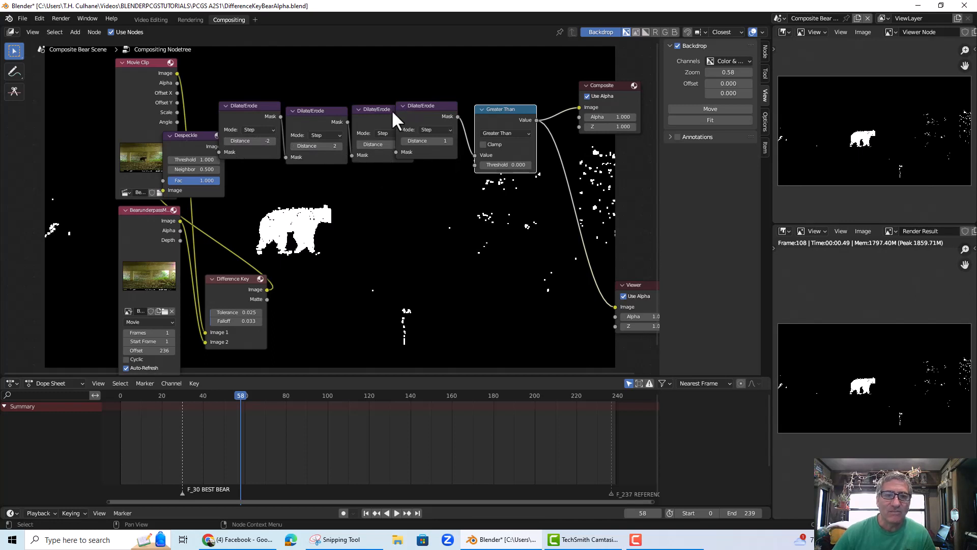
# - Uncover the third Dilate/Erode node and try distances of -2 and 0 on it, returning it to -1
pyautogui.moveTo(424, 113); pyautogui.dragTo(445, 116)
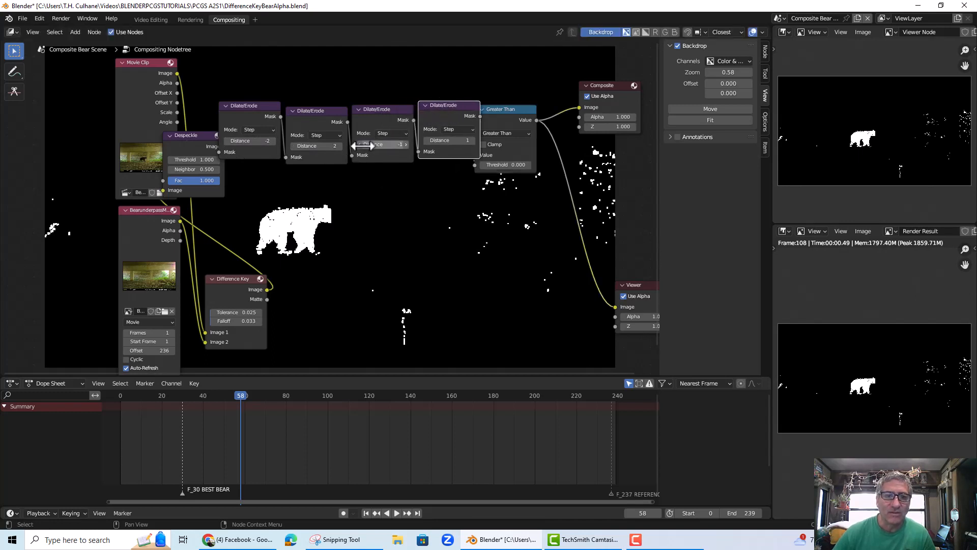
pyautogui.click(359, 145)
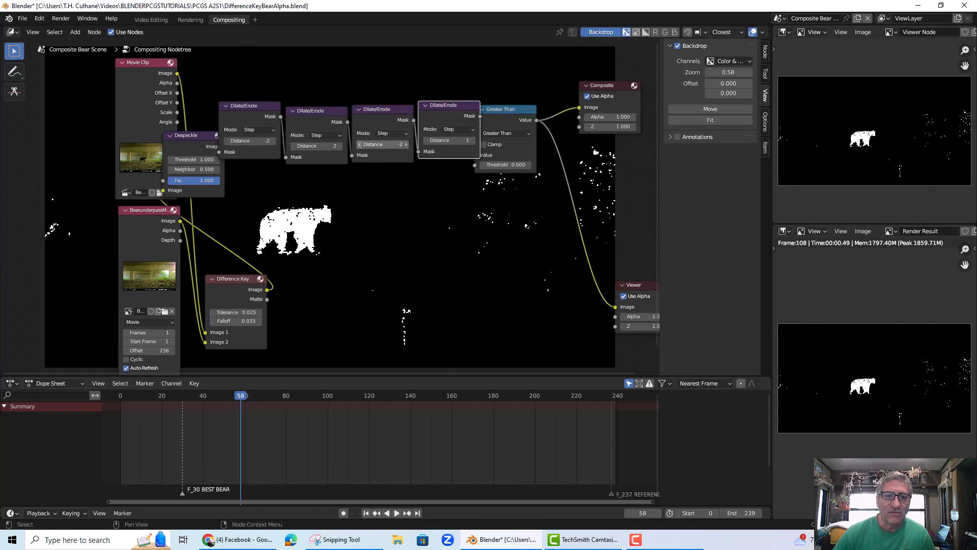
pyautogui.click(405, 144)
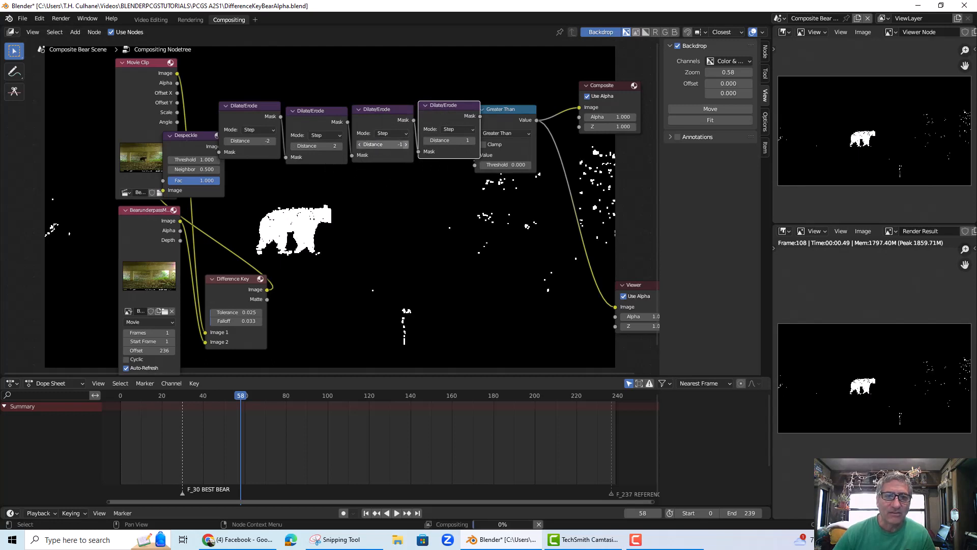
pyautogui.click(405, 144)
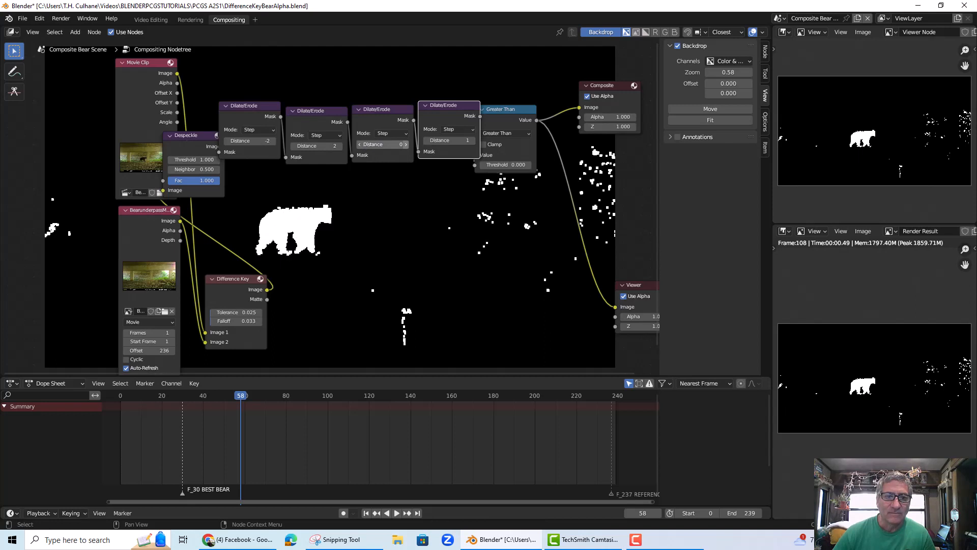
pyautogui.click(359, 144)
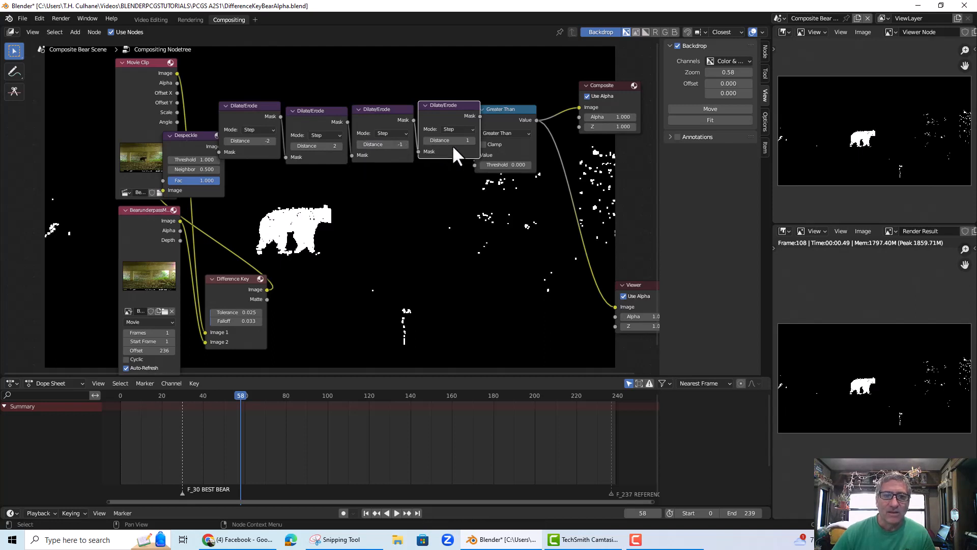
# - Set the fourth Dilate/Erode distance to 2, the first to -3 and the second to 3, moving the Greater Than node clear of the chain
pyautogui.click(472, 140)
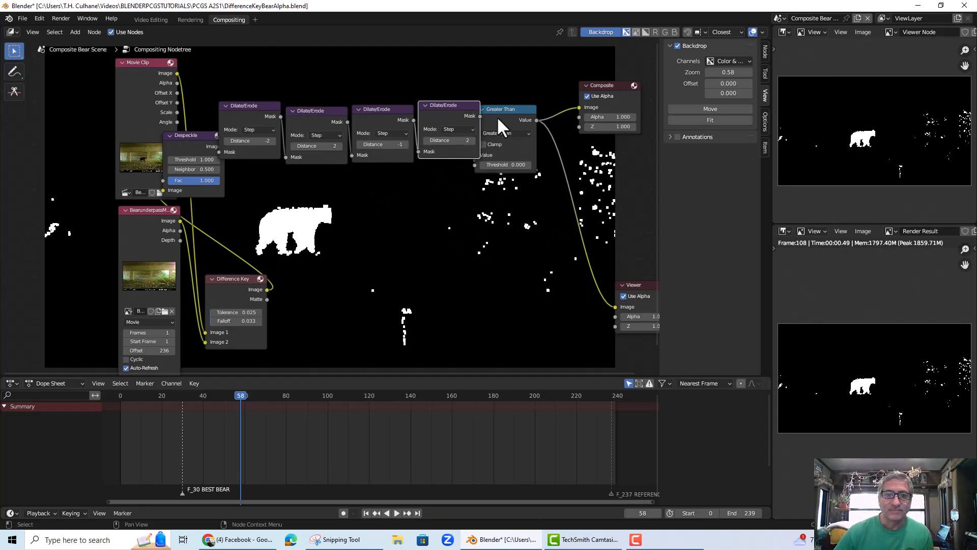
pyautogui.moveTo(496, 116); pyautogui.dragTo(518, 104)
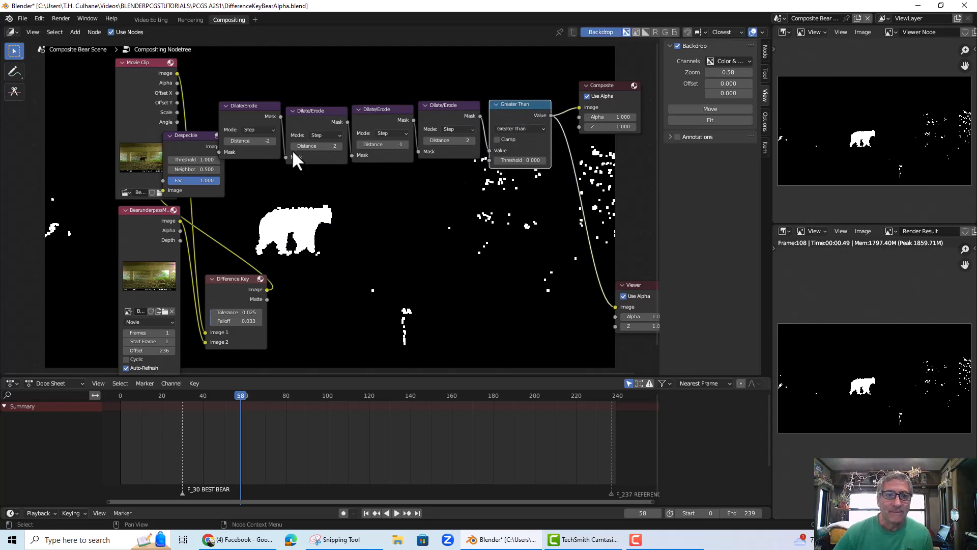
pyautogui.click(227, 141)
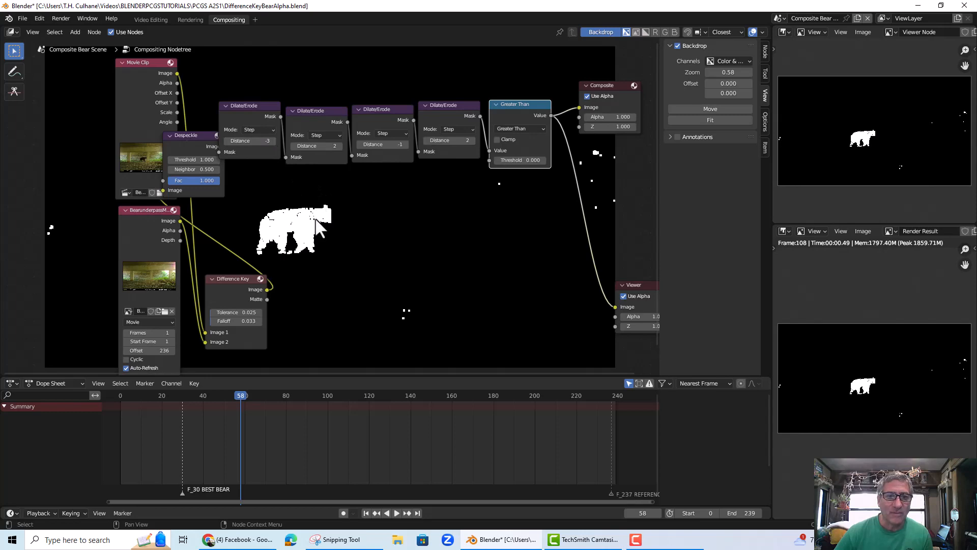
pyautogui.click(337, 146)
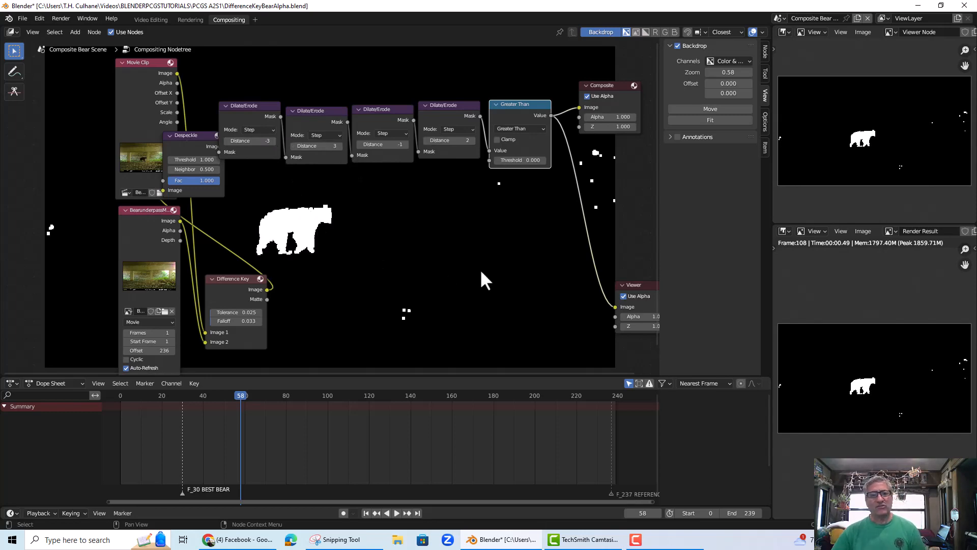
# - Check the bear mask at frames 103, 137, 176 and 51
pyautogui.scroll(-1, 486, 268)
pyautogui.scroll(2, 487, 268)
pyautogui.scroll(-2, 486, 267)
pyautogui.scroll(2, 487, 267)
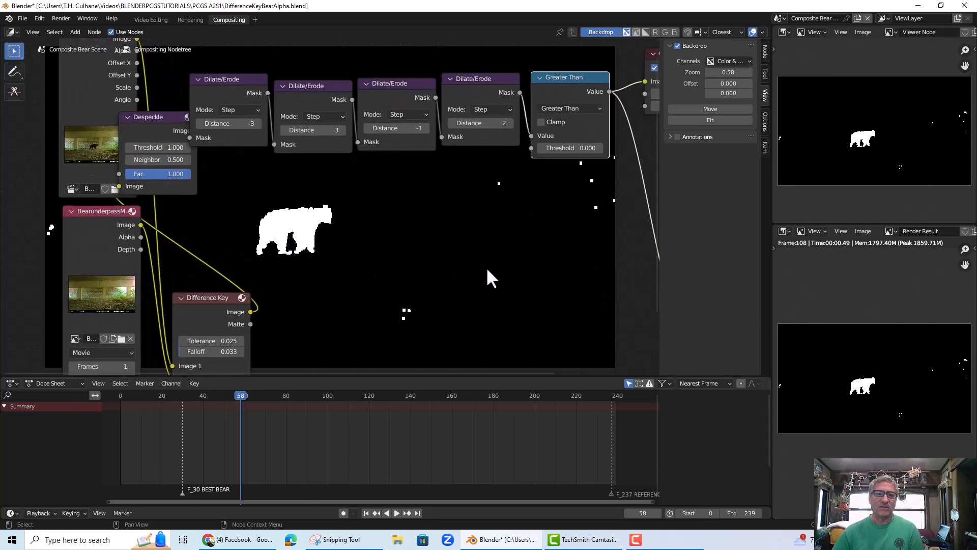
pyautogui.scroll(-1, 486, 267)
pyautogui.click(332, 396)
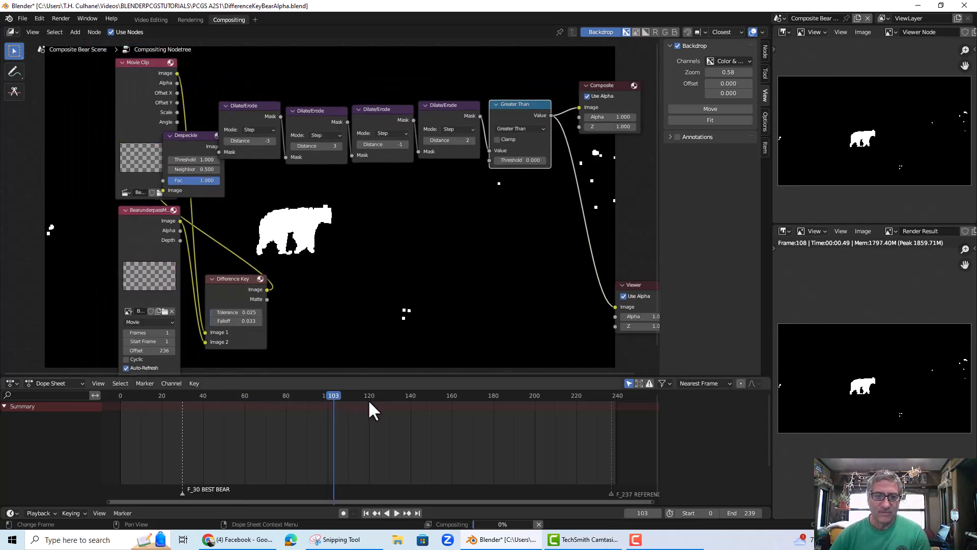
pyautogui.click(404, 396)
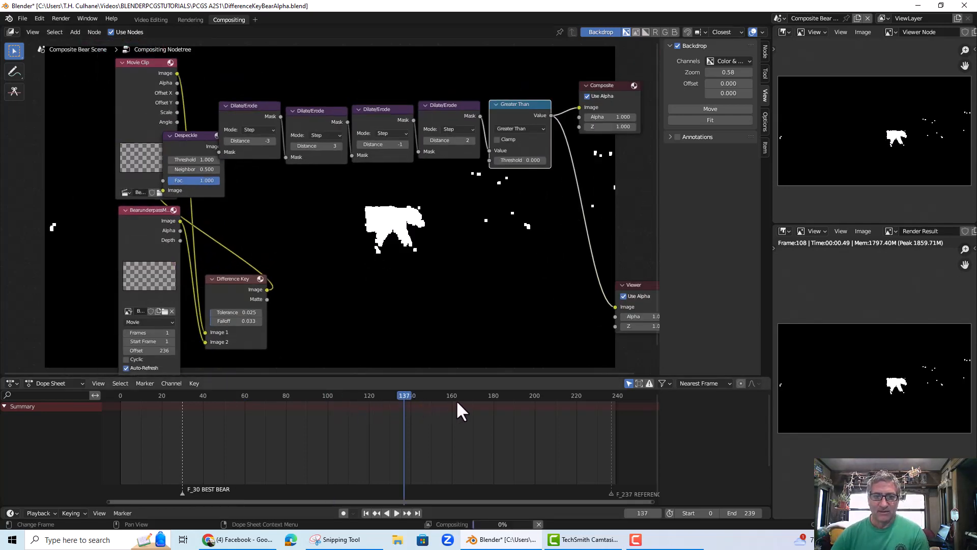
pyautogui.click(486, 398)
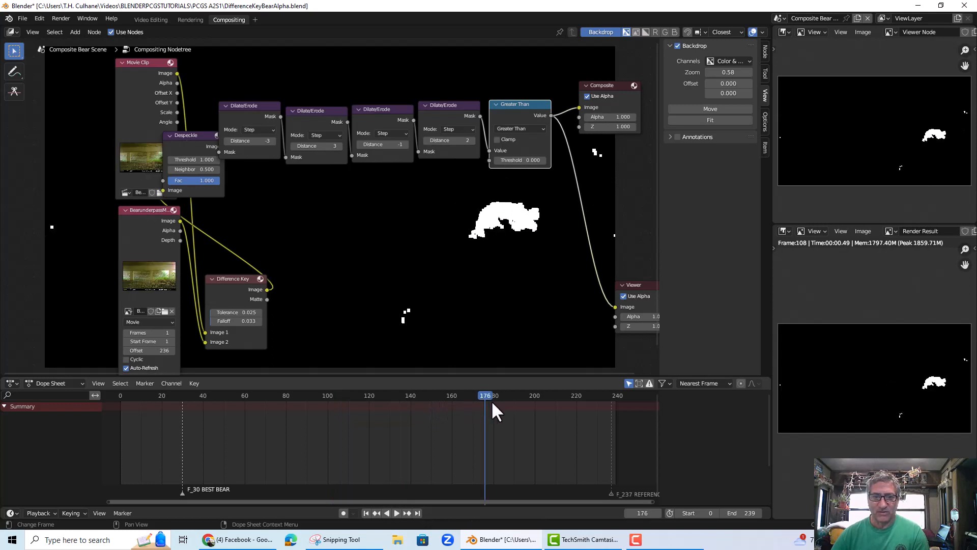
pyautogui.click(225, 396)
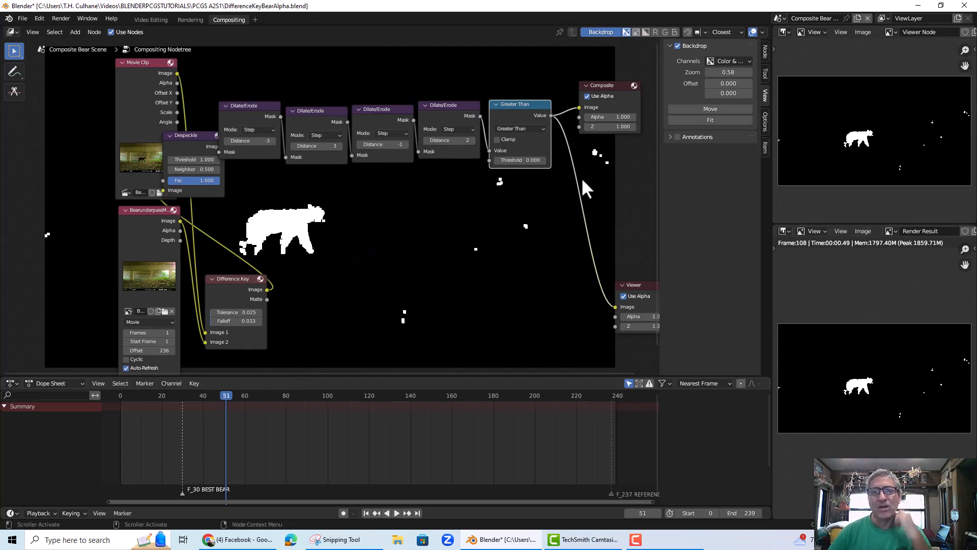
# - Shift the Movie Clip, Greater Than and last two Dilate/Erode nodes to make room before the Composite node
pyautogui.moveTo(514, 102); pyautogui.dragTo(504, 97)
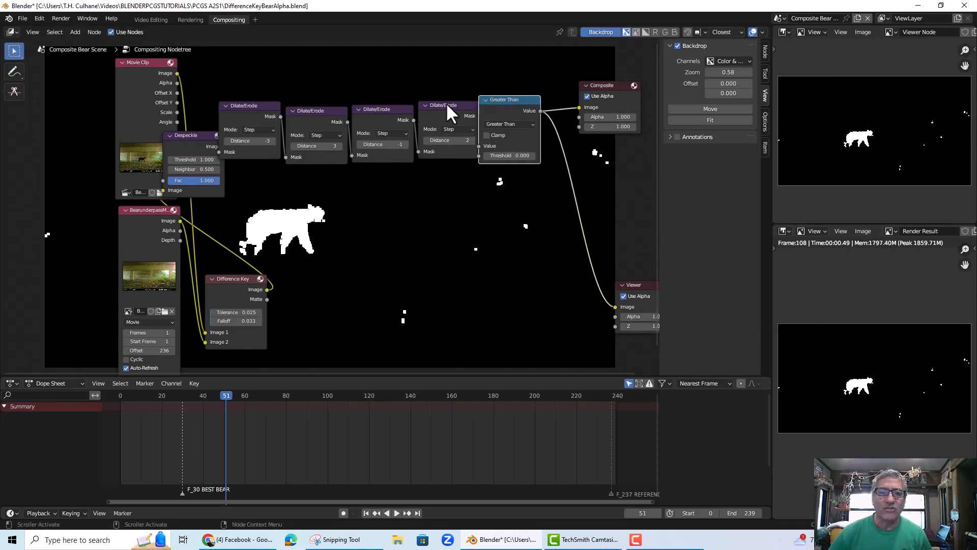
pyautogui.moveTo(446, 105); pyautogui.dragTo(421, 68)
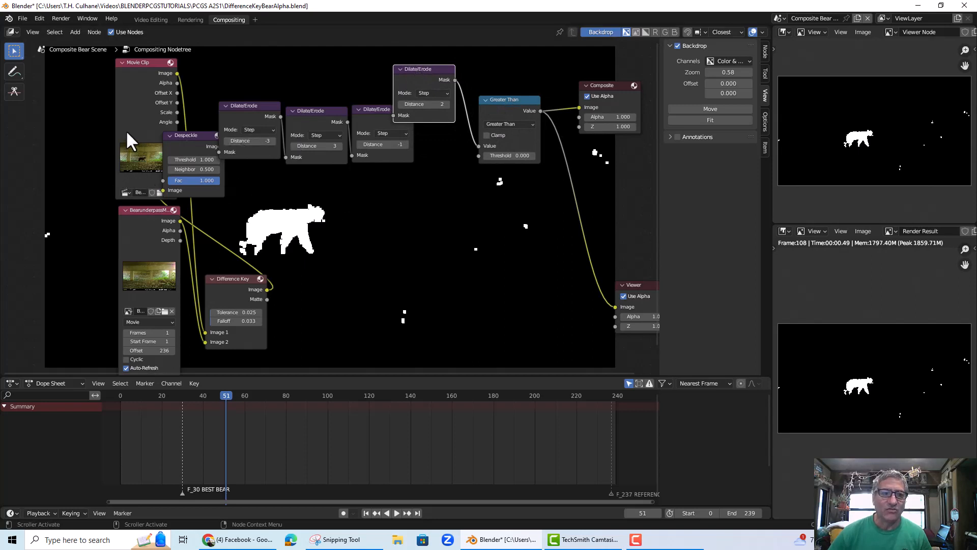
pyautogui.moveTo(147, 66); pyautogui.dragTo(111, 71)
pyautogui.moveTo(513, 99); pyautogui.dragTo(489, 102)
pyautogui.moveTo(355, 113); pyautogui.dragTo(338, 108)
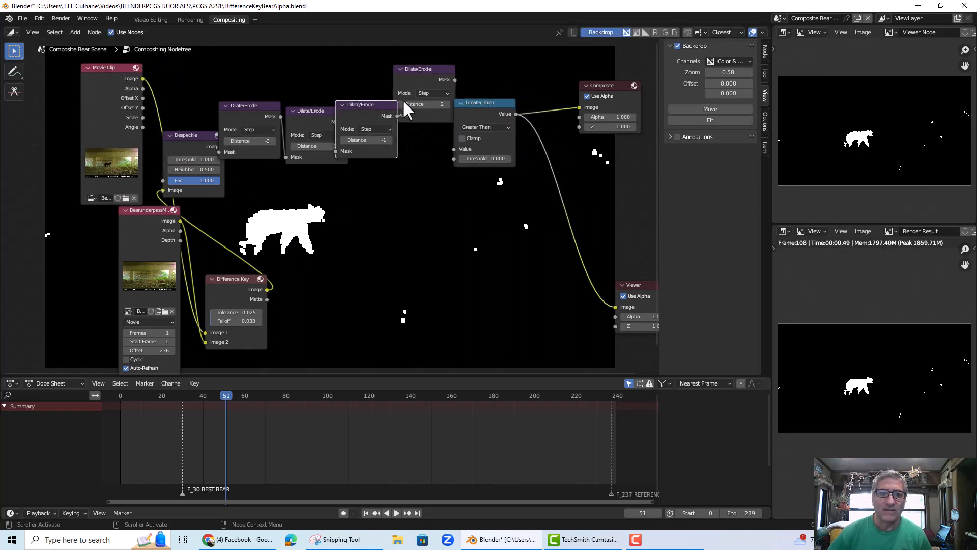
pyautogui.moveTo(428, 74); pyautogui.dragTo(425, 73)
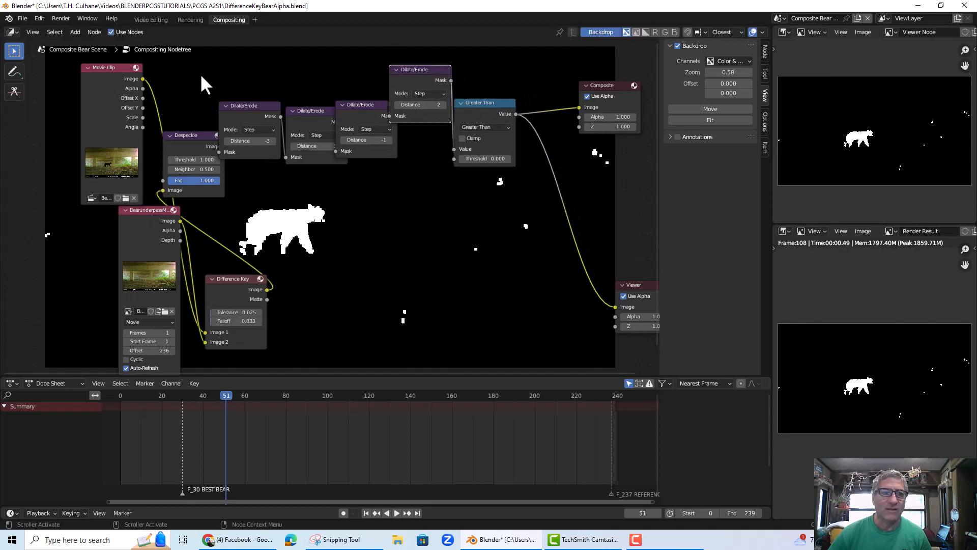
# - Add a Set Alpha node on the link between the Greater Than and Viewer nodes
pyautogui.click(73, 30)
pyautogui.click(78, 48)
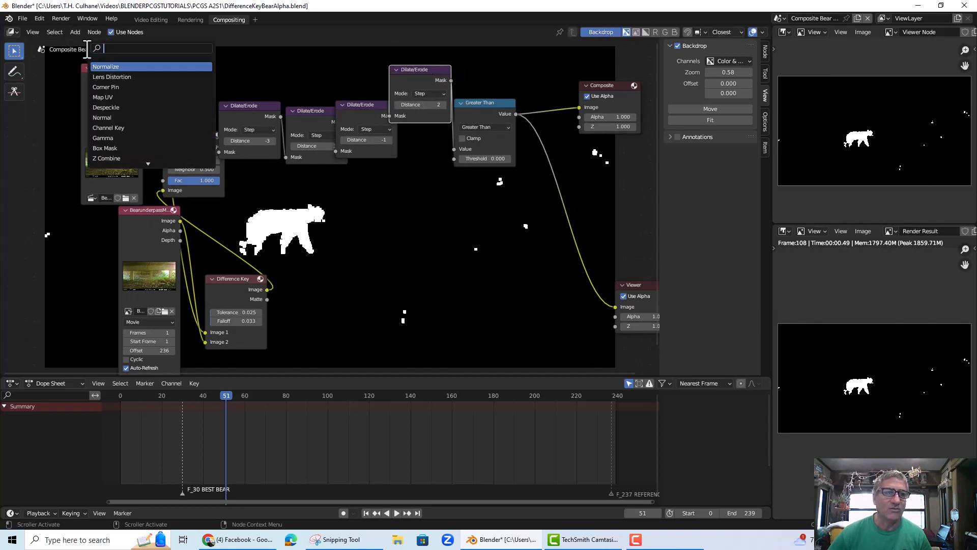
pyautogui.write('alp')
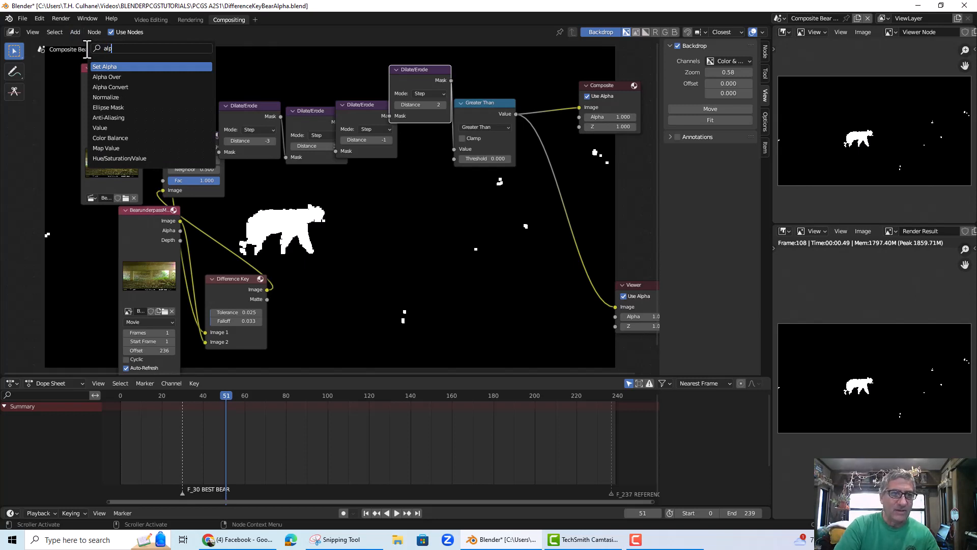
pyautogui.click(115, 67)
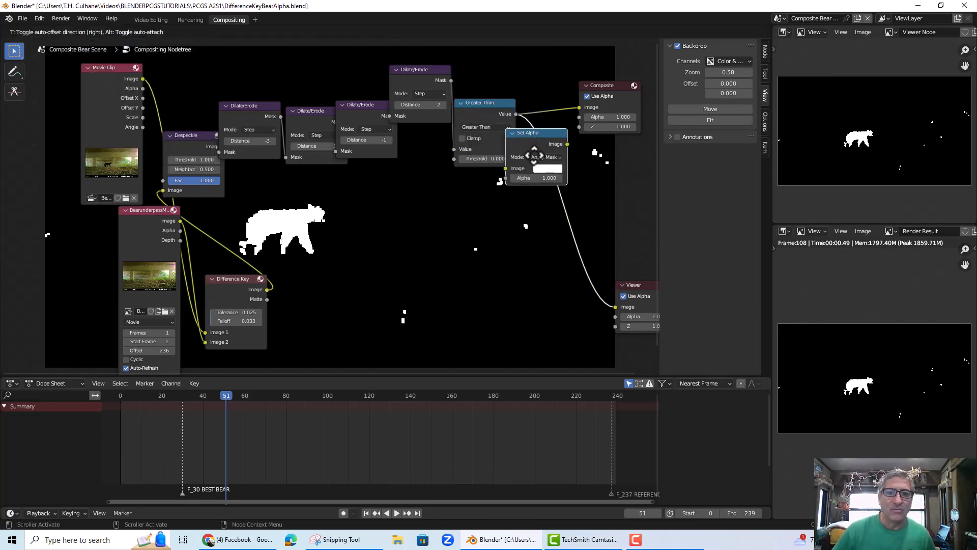
pyautogui.click(579, 155)
# - Space out the Greater Than, last Dilate/Erode and Composite nodes, placing Set Alpha between Greater Than and Composite
pyautogui.moveTo(484, 101); pyautogui.dragTo(476, 102)
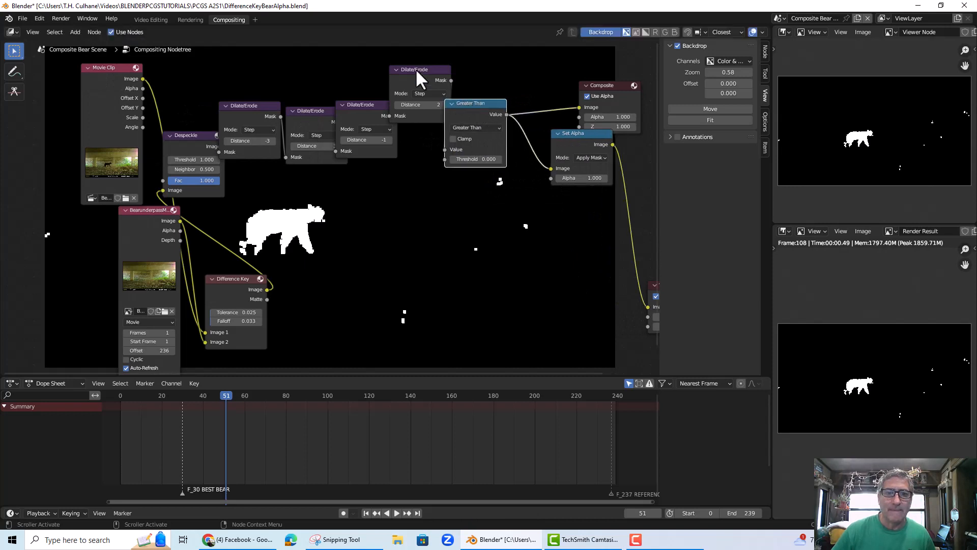
pyautogui.moveTo(417, 76); pyautogui.dragTo(376, 72)
pyautogui.moveTo(558, 132); pyautogui.dragTo(541, 152)
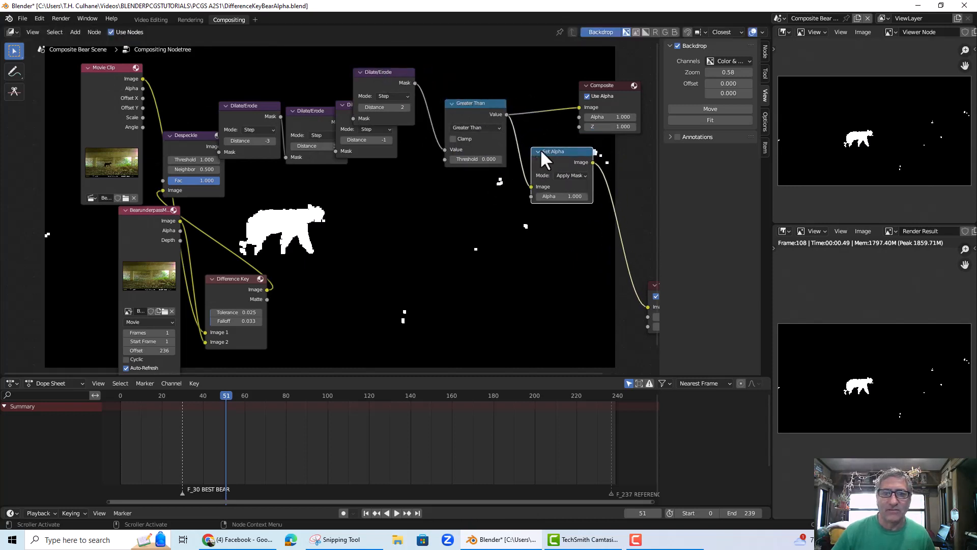
pyautogui.moveTo(606, 90); pyautogui.dragTo(628, 90)
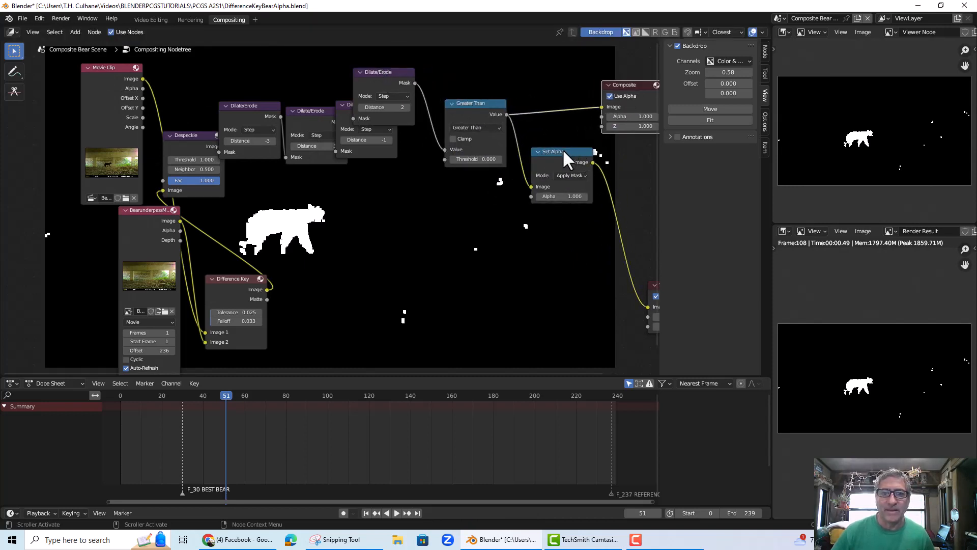
pyautogui.moveTo(562, 148); pyautogui.dragTo(563, 128)
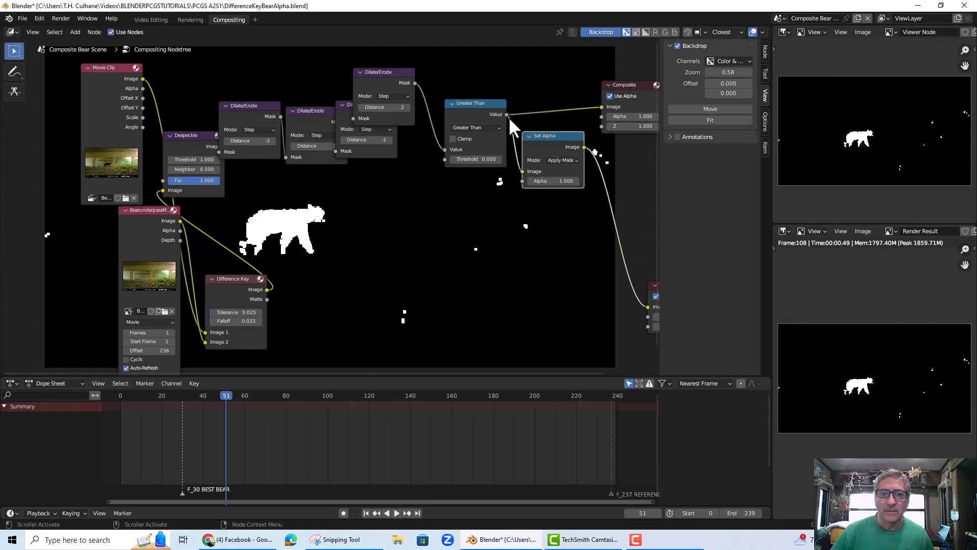
# - Connect the Greater Than output to Set Alpha's Image and Alpha inputs, and Set Alpha's output to the Composite node
pyautogui.moveTo(507, 113); pyautogui.dragTo(522, 170)
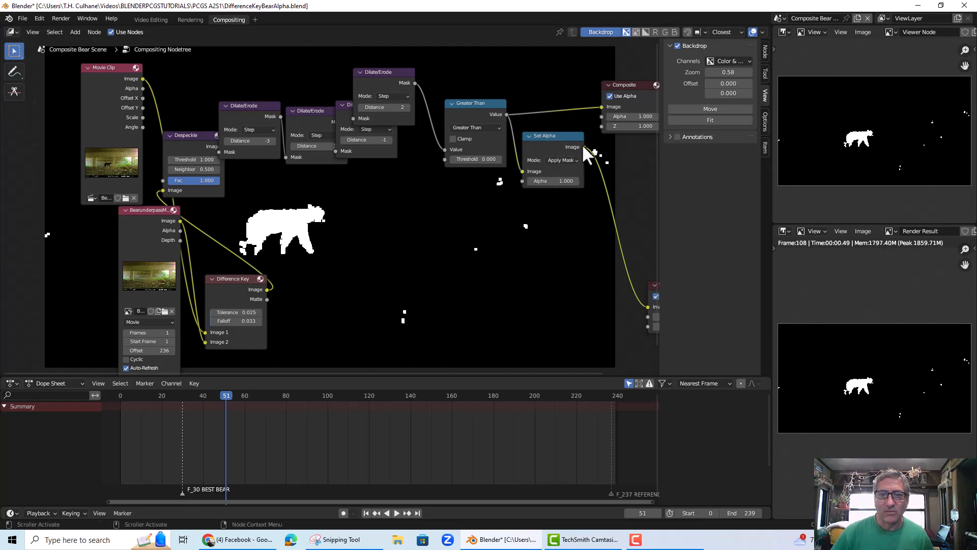
pyautogui.moveTo(583, 147); pyautogui.dragTo(602, 107)
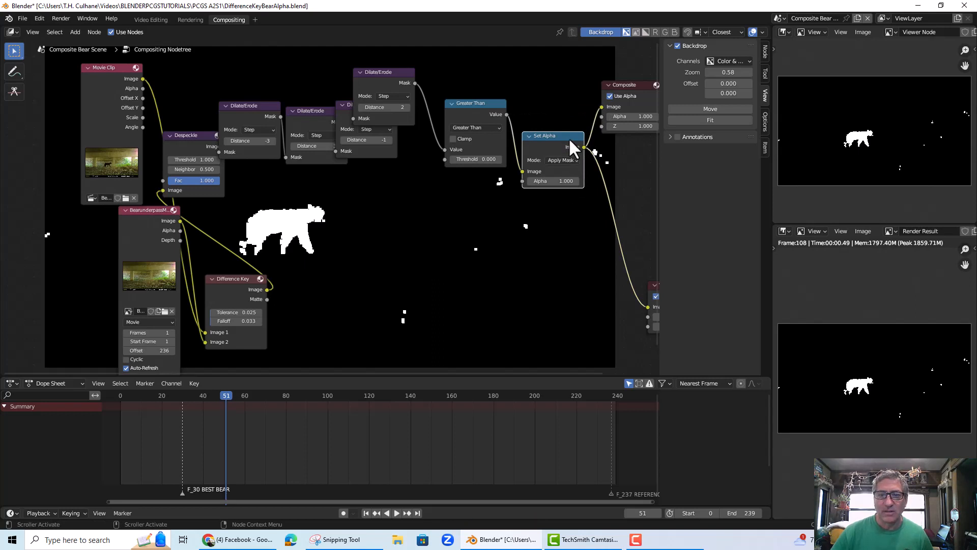
pyautogui.moveTo(545, 137); pyautogui.dragTo(553, 123)
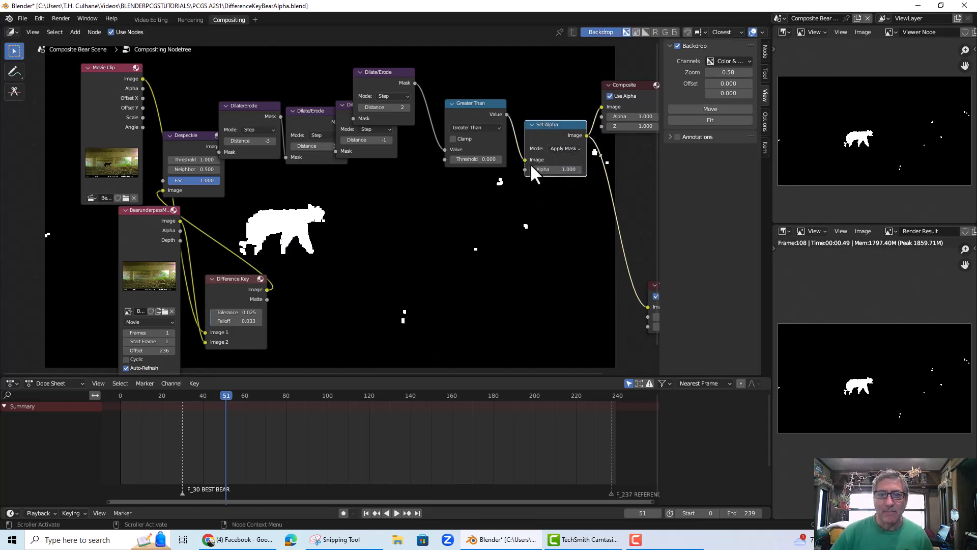
pyautogui.moveTo(545, 124)
pyautogui.mouseDown()
pyautogui.moveTo(554, 81)
pyautogui.moveTo(509, 118)
pyautogui.moveTo(527, 126)
pyautogui.mouseUp()
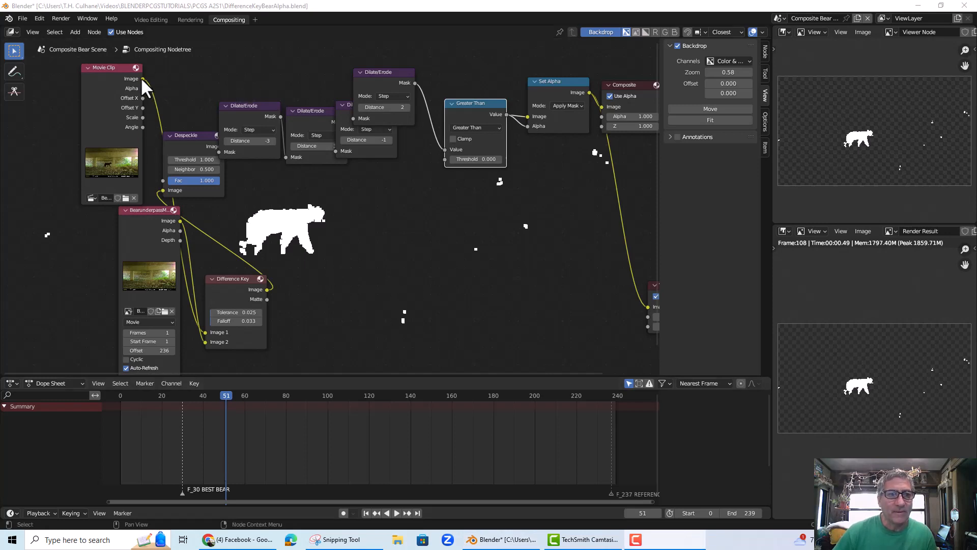
# - Feed the Movie Clip image into Set Alpha's Image input, and reposition the Greater Than and Set Alpha nodes around the links
pyautogui.moveTo(143, 79); pyautogui.dragTo(534, 128)
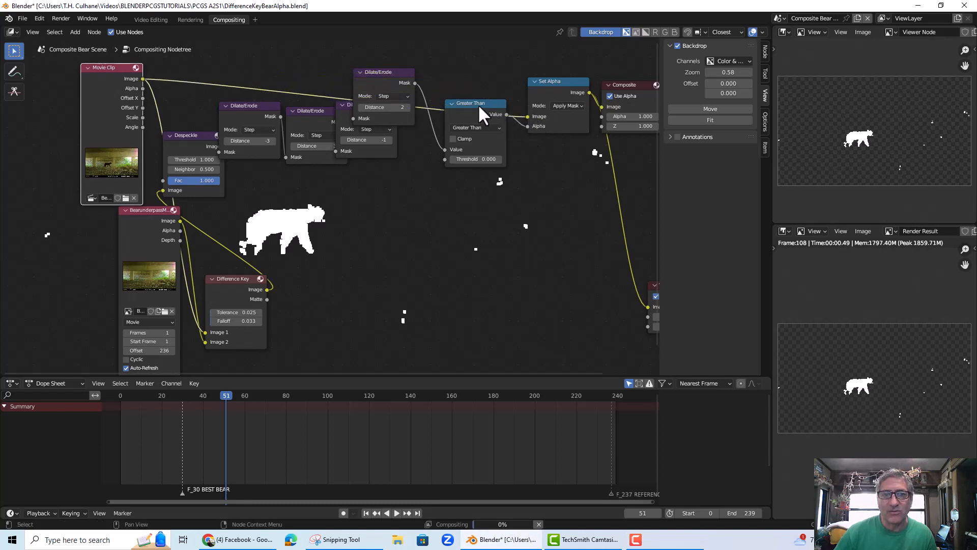
pyautogui.moveTo(478, 104); pyautogui.dragTo(472, 151)
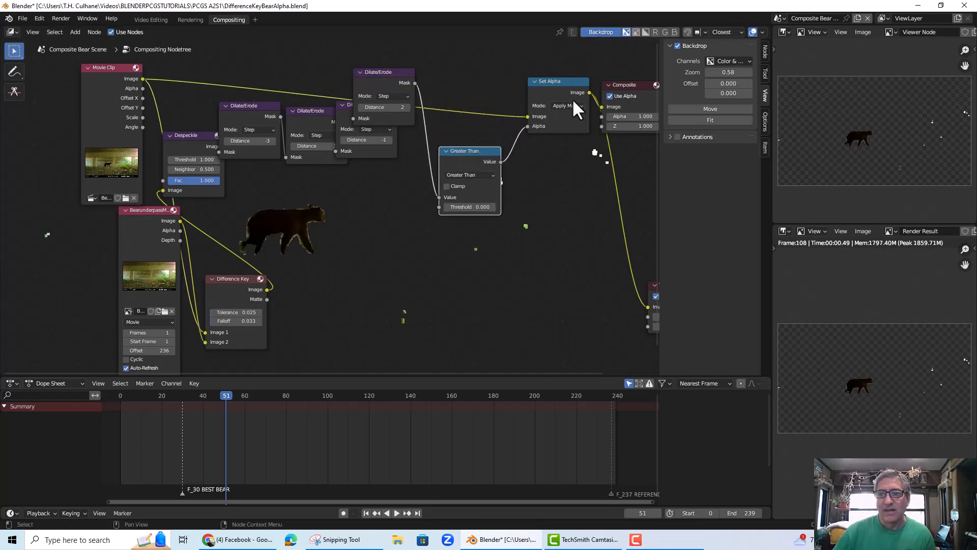
pyautogui.moveTo(558, 81); pyautogui.dragTo(534, 80)
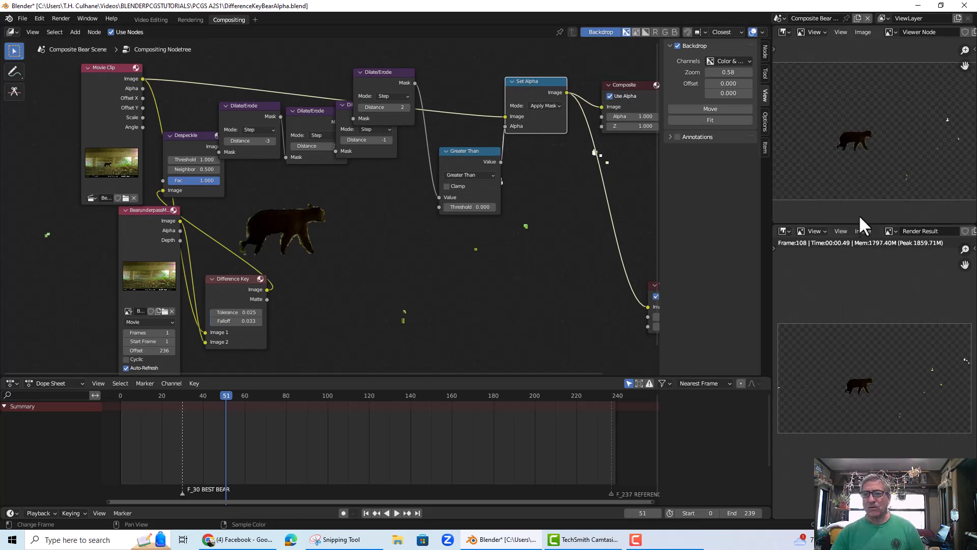
# - Inspect the cut-out bear up close in the viewer image and check it at frames 87 and 114
pyautogui.scroll(4, 867, 182)
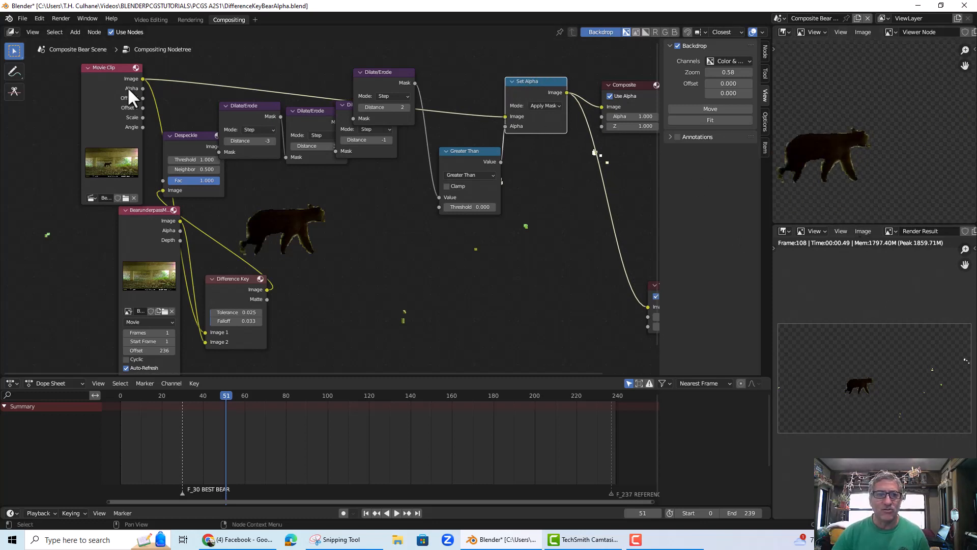
pyautogui.click(299, 395)
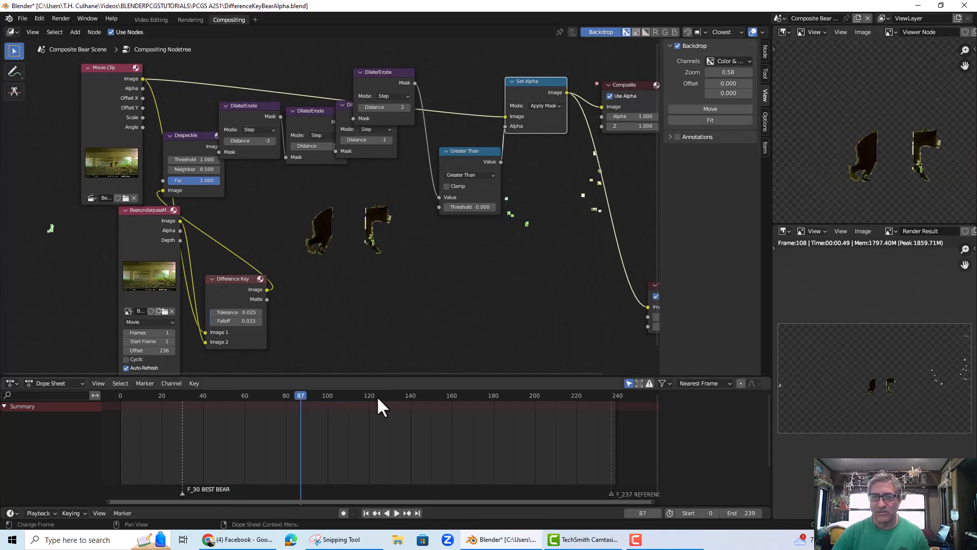
pyautogui.click(356, 395)
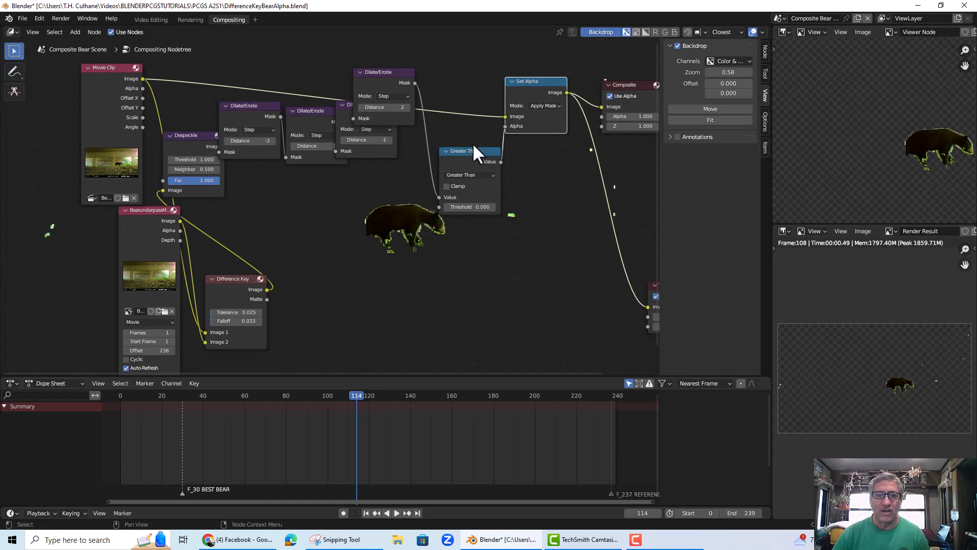
# - Spread out the Movie Clip, background movie, Difference Key, Despeckle, last Dilate/Erode and Greater Than nodes so the links are readable
pyautogui.moveTo(474, 151); pyautogui.dragTo(437, 145)
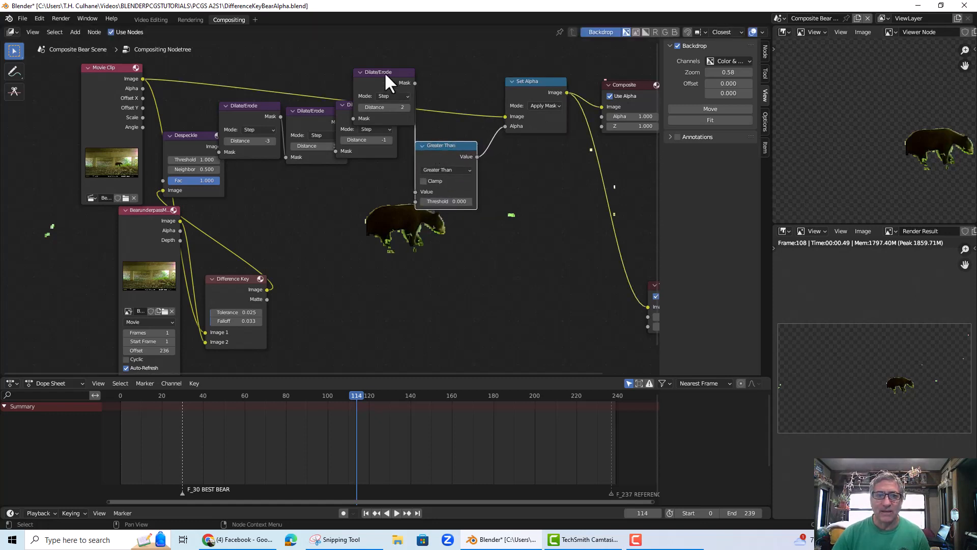
pyautogui.moveTo(384, 72); pyautogui.dragTo(394, 76)
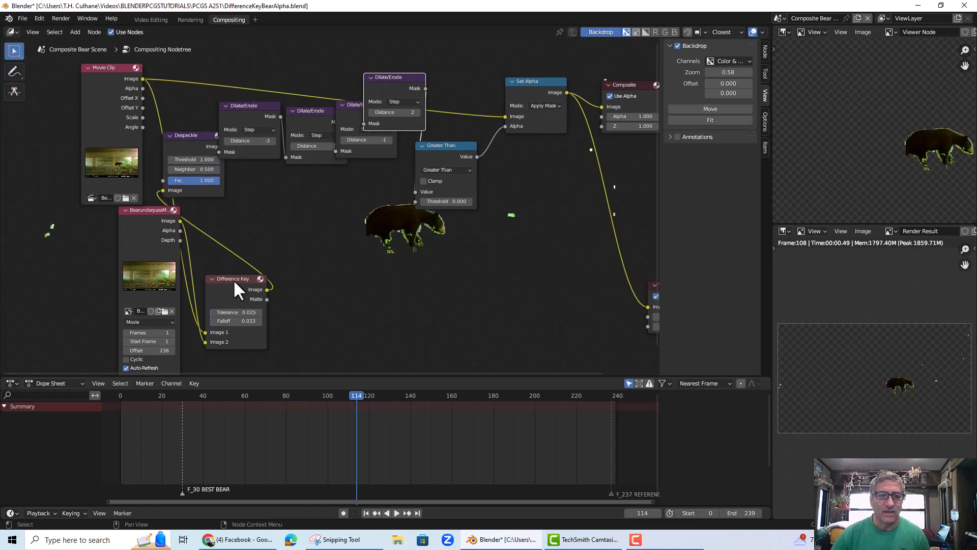
pyautogui.moveTo(233, 279); pyautogui.dragTo(233, 260)
pyautogui.moveTo(139, 215); pyautogui.dragTo(68, 239)
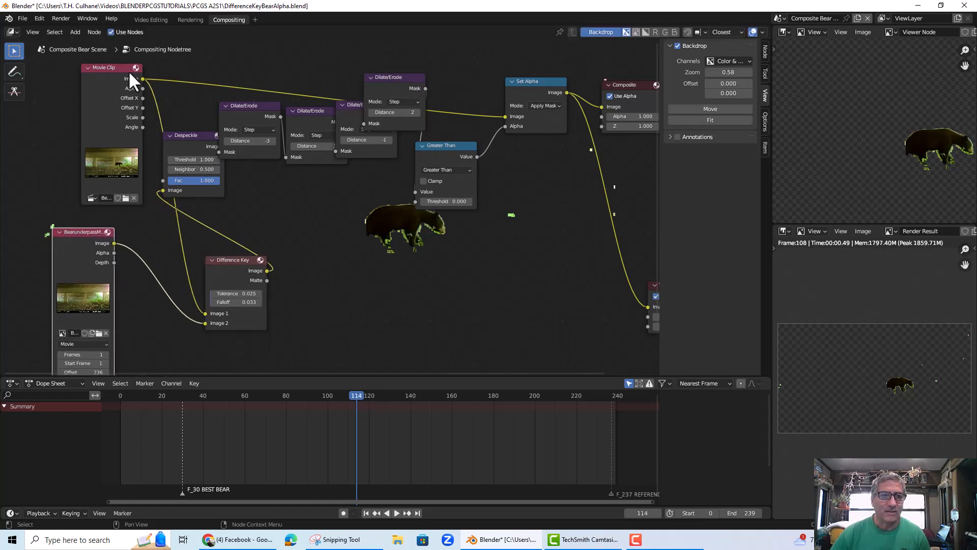
pyautogui.moveTo(128, 71); pyautogui.dragTo(78, 78)
pyautogui.moveTo(228, 261); pyautogui.dragTo(169, 234)
pyautogui.moveTo(196, 145); pyautogui.dragTo(184, 144)
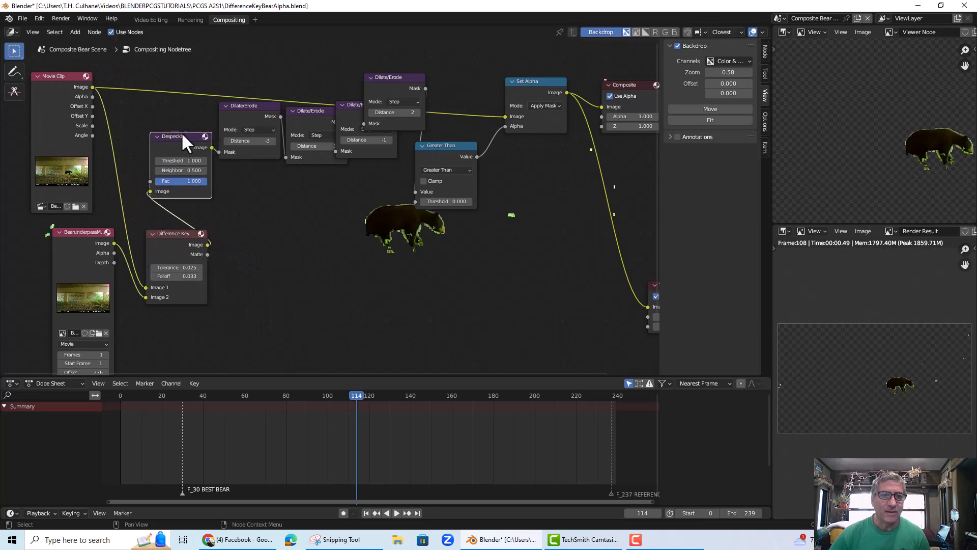
# - Arrange the last Dilate/Erode node below the others, Greater Than beside it, and Set Alpha just above Greater Than
pyautogui.moveTo(394, 77); pyautogui.dragTo(423, 64)
pyautogui.moveTo(440, 144); pyautogui.dragTo(463, 136)
pyautogui.moveTo(530, 82); pyautogui.dragTo(534, 75)
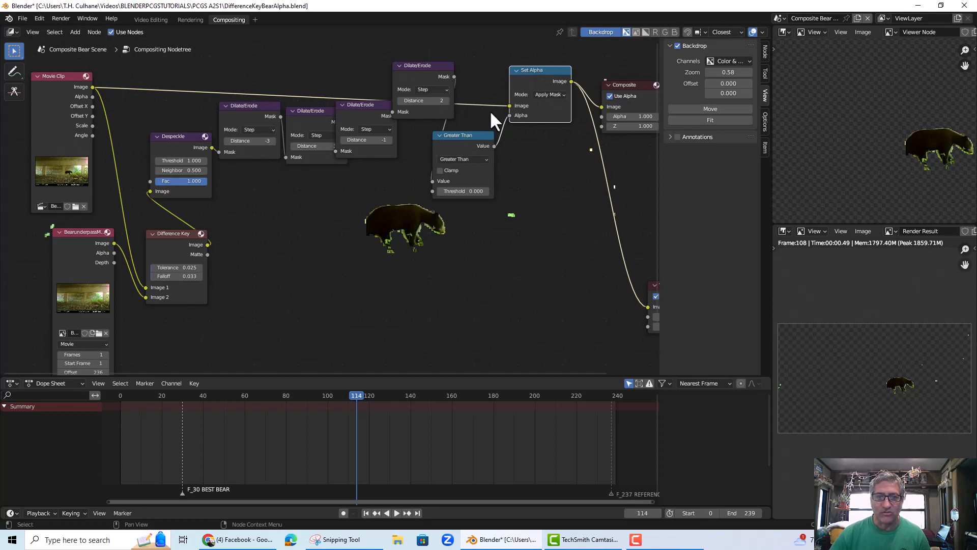
pyautogui.moveTo(432, 66); pyautogui.dragTo(408, 135)
pyautogui.moveTo(469, 135); pyautogui.dragTo(480, 144)
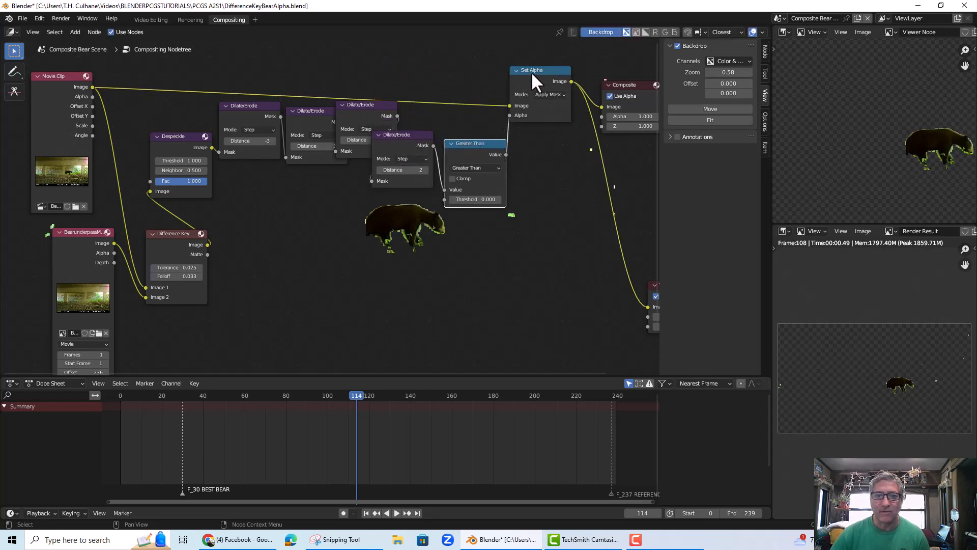
pyautogui.moveTo(530, 71); pyautogui.dragTo(489, 67)
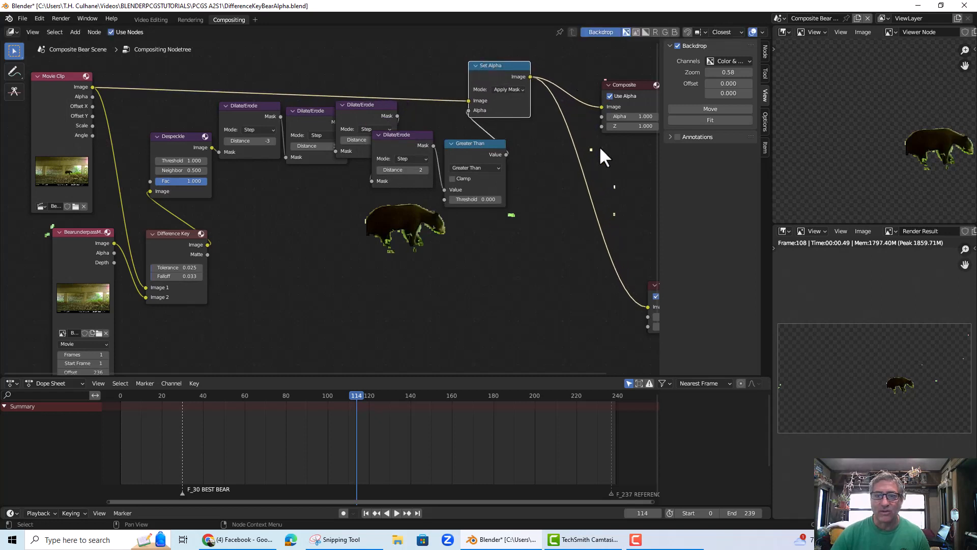
# - Connect the Movie Clip image directly to the Viewer node, and bring the Viewer and Composite nodes closer to the node chain
pyautogui.moveTo(649, 285); pyautogui.dragTo(584, 287)
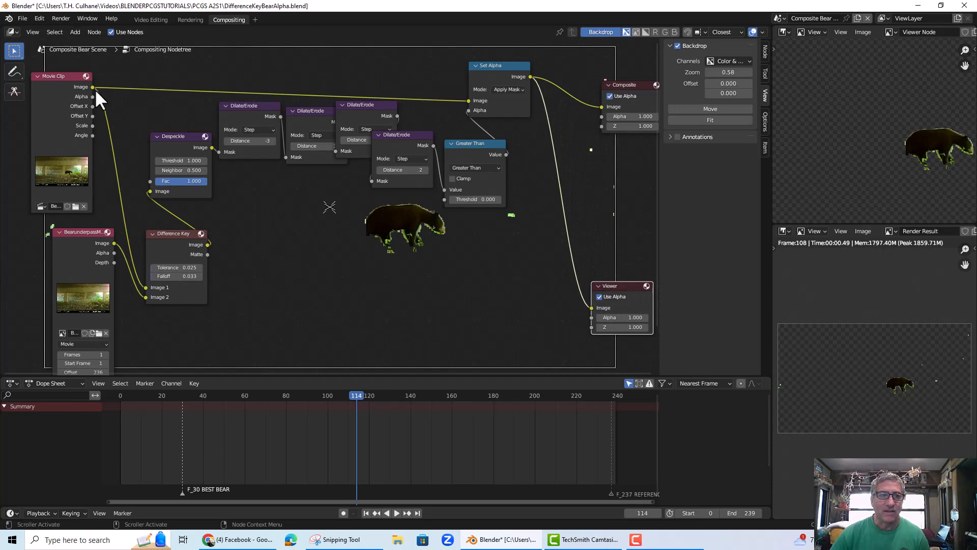
pyautogui.moveTo(92, 87); pyautogui.dragTo(592, 308)
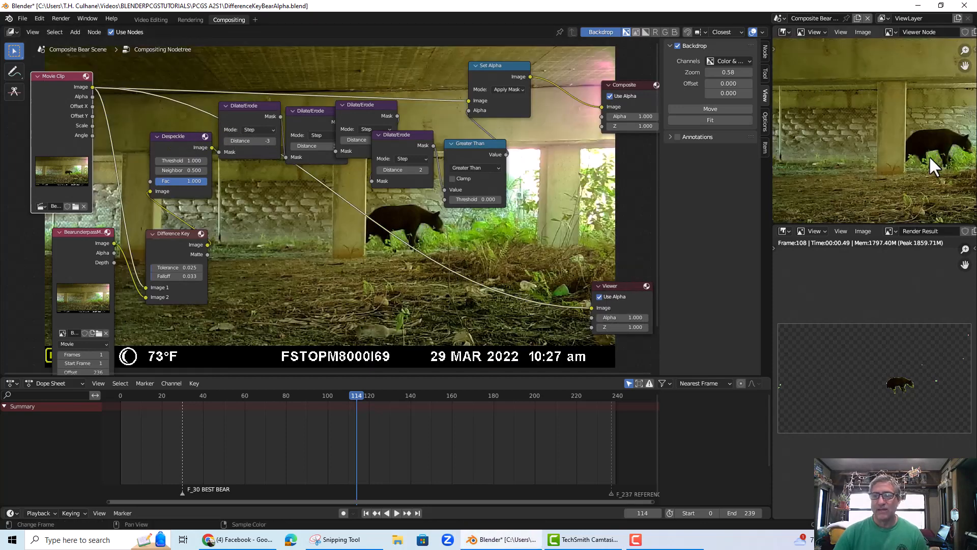
pyautogui.scroll(-5, 927, 159)
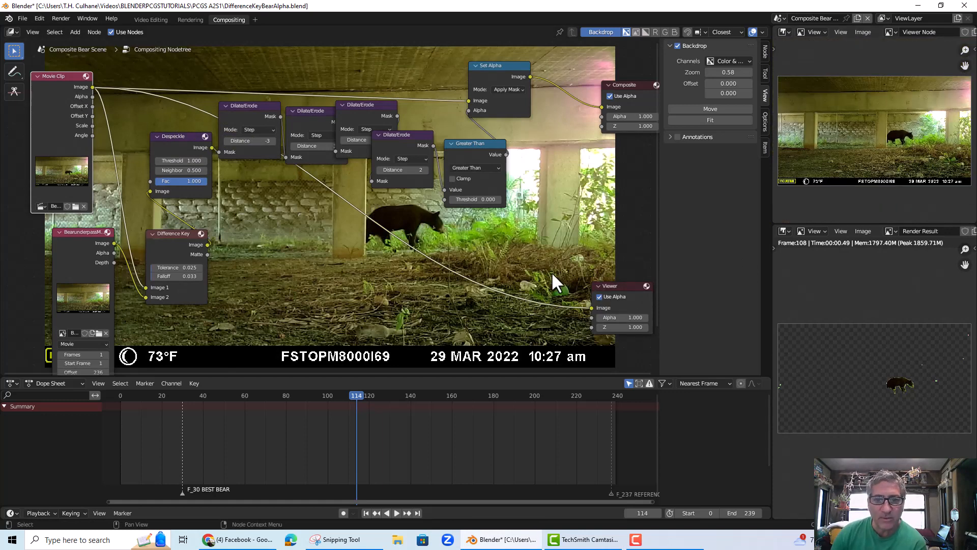
pyautogui.moveTo(612, 290); pyautogui.dragTo(361, 270)
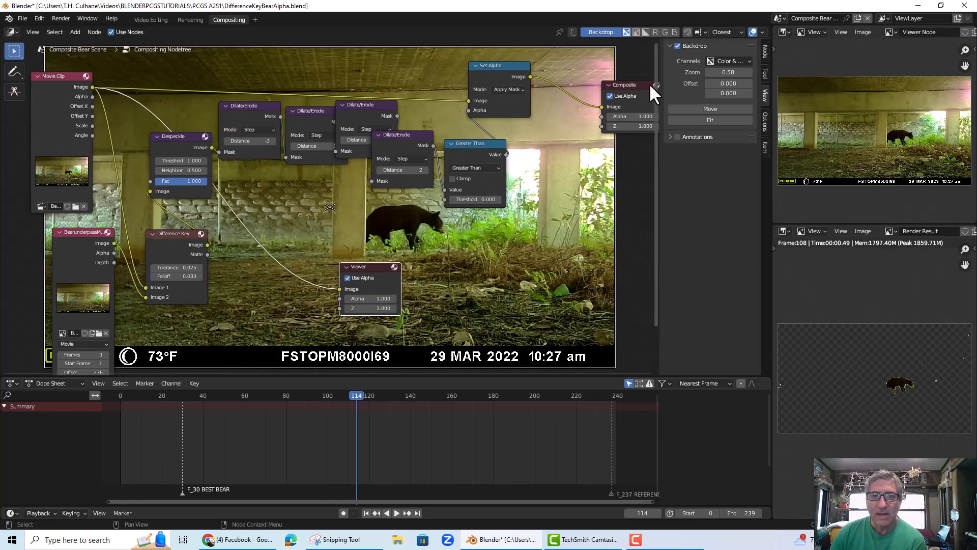
pyautogui.moveTo(617, 89); pyautogui.dragTo(578, 90)
# - Check the cut-out bear in the render result at frames 176 and 47, examining its edges up close
pyautogui.scroll(2, 884, 362)
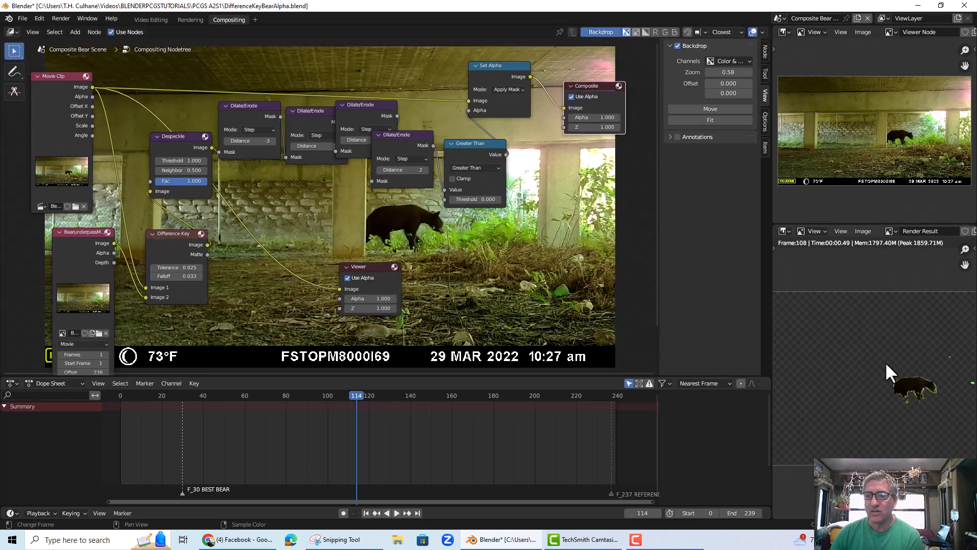
pyautogui.scroll(-2, 886, 363)
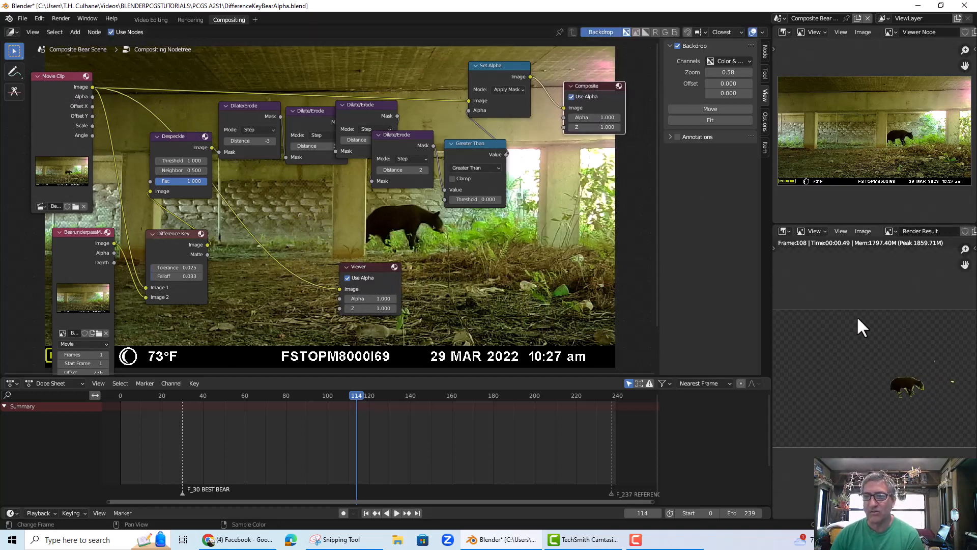
pyautogui.click(484, 400)
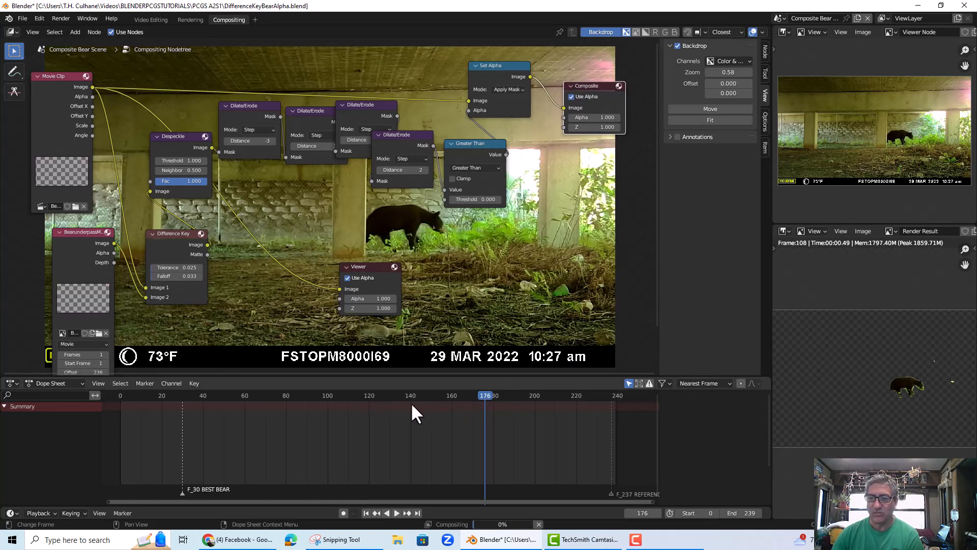
pyautogui.click(219, 395)
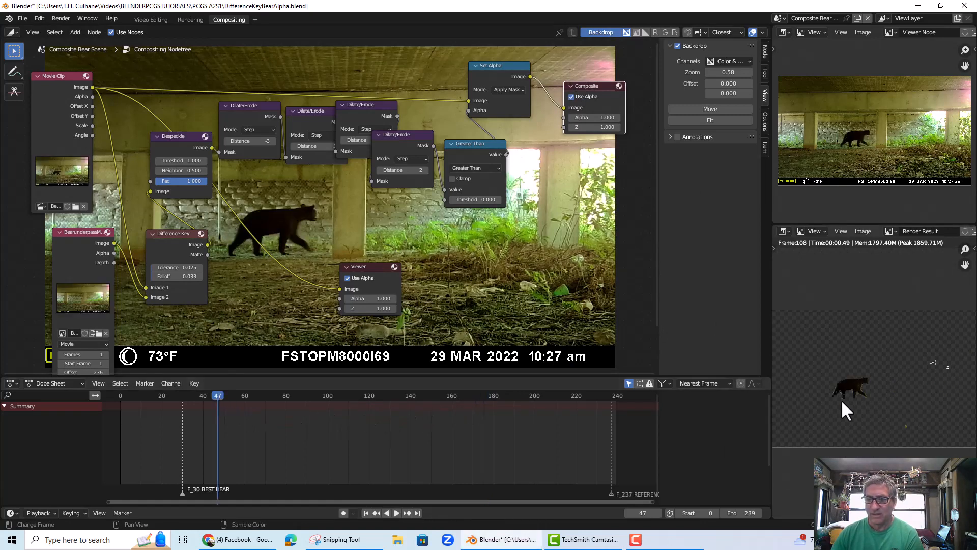
pyautogui.scroll(5, 890, 379)
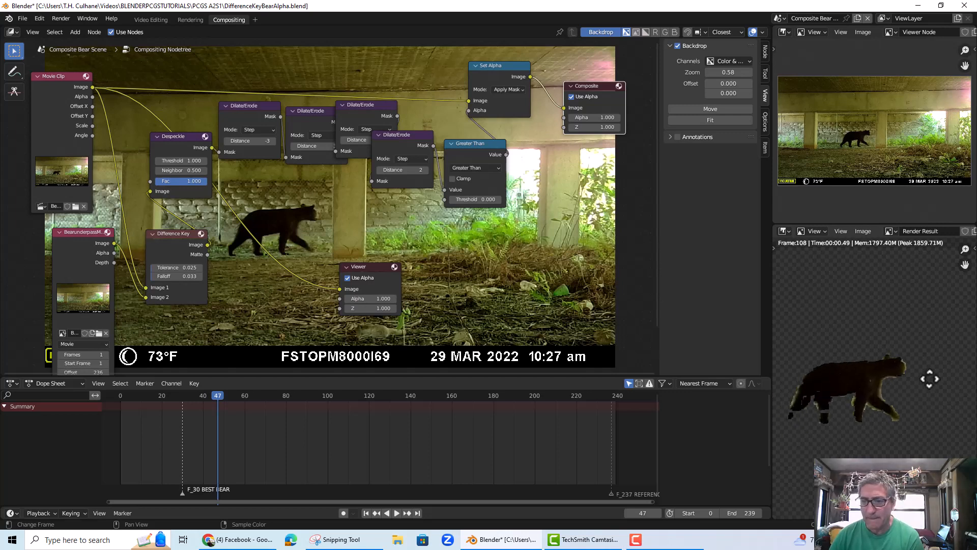
pyautogui.moveTo(929, 378); pyautogui.dragTo(951, 346, button='middle')
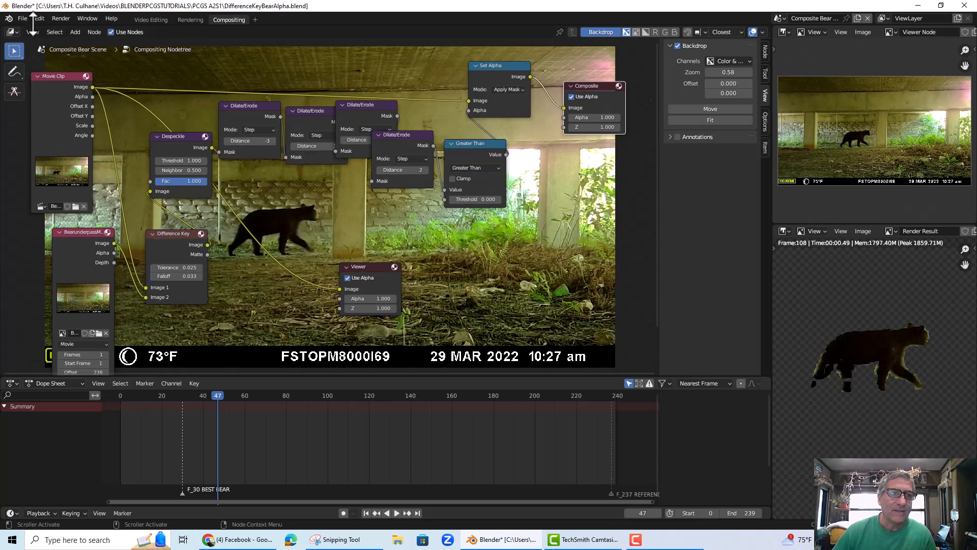
# - Render frame 47 as a still image to review the bear cut-out, and close the render window
pyautogui.click(60, 18)
pyautogui.click(60, 26)
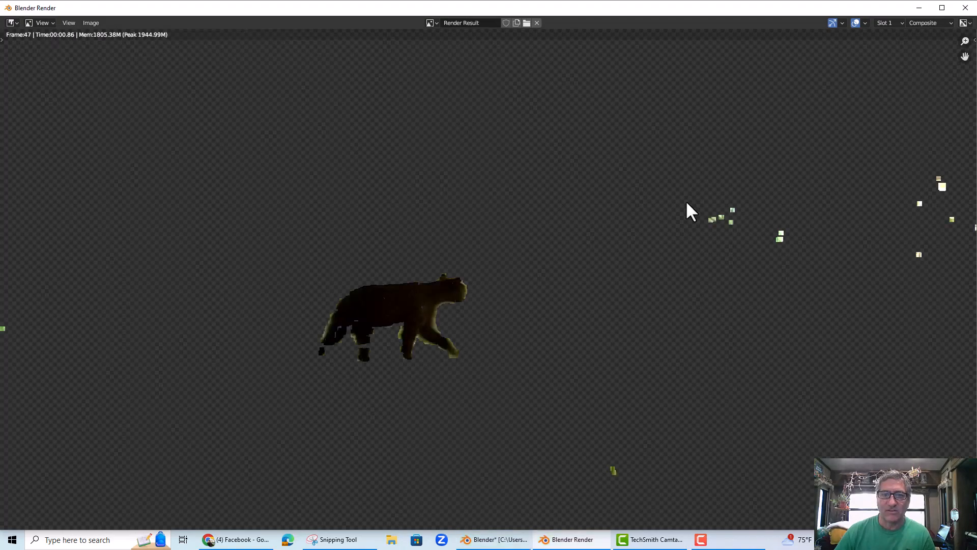
pyautogui.click(965, 8)
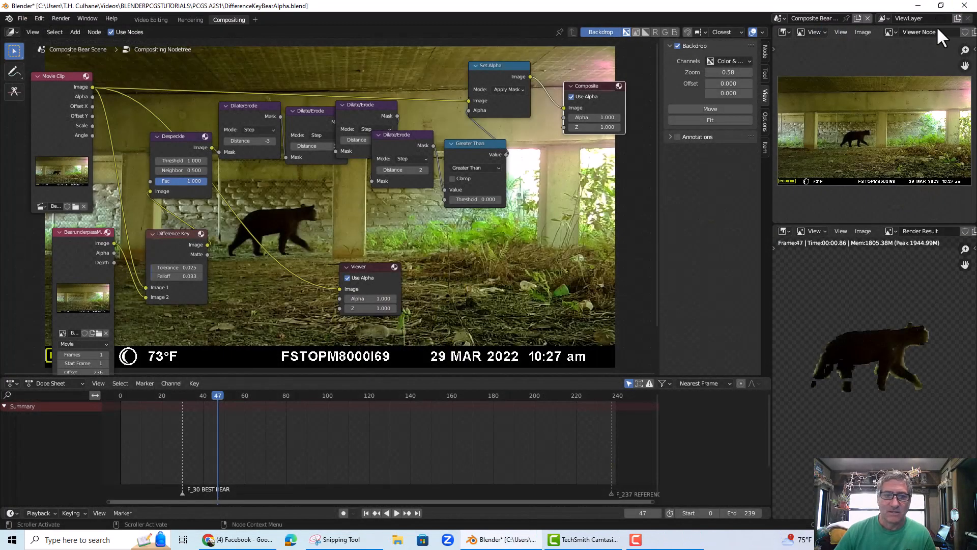
# - Set the first Dilate/Erode distance to -1 and the second and fourth to 1, moving Despeckle and the third Dilate/Erode node aside
pyautogui.moveTo(191, 151); pyautogui.dragTo(174, 147)
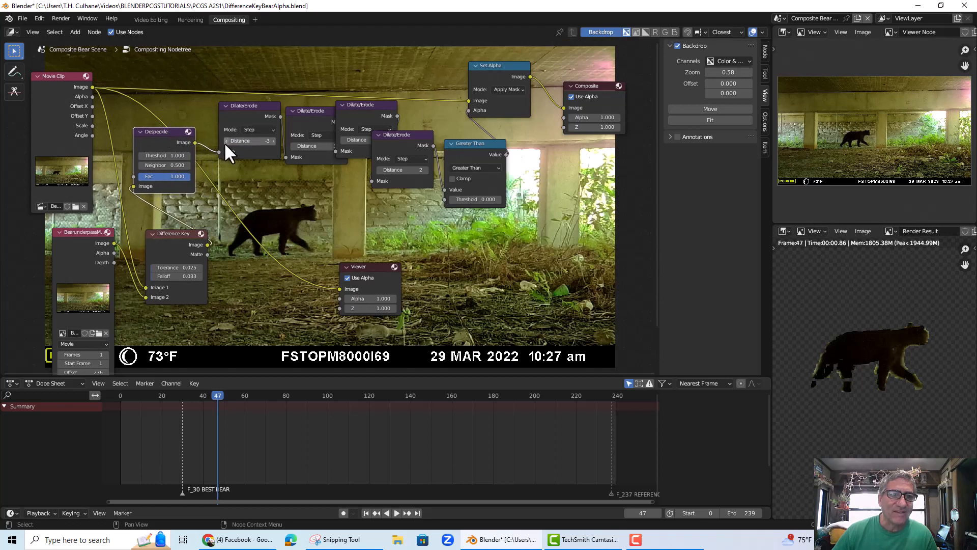
pyautogui.click(273, 141)
pyautogui.click(273, 141)
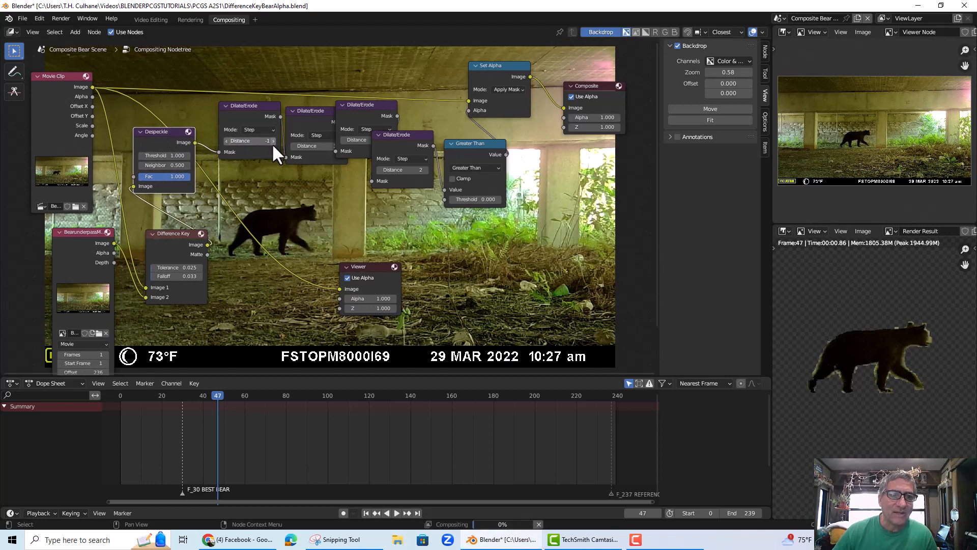
pyautogui.moveTo(358, 106); pyautogui.dragTo(378, 96)
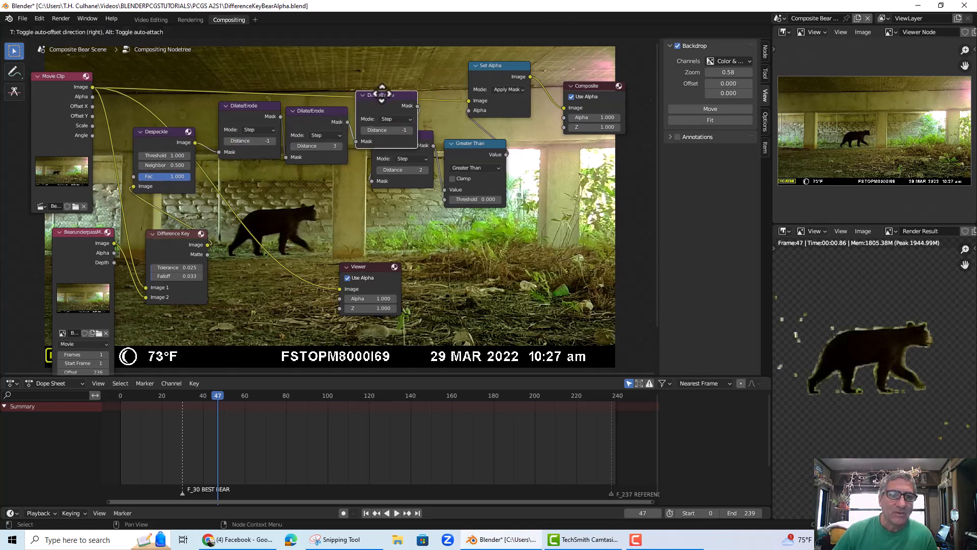
pyautogui.click(292, 146)
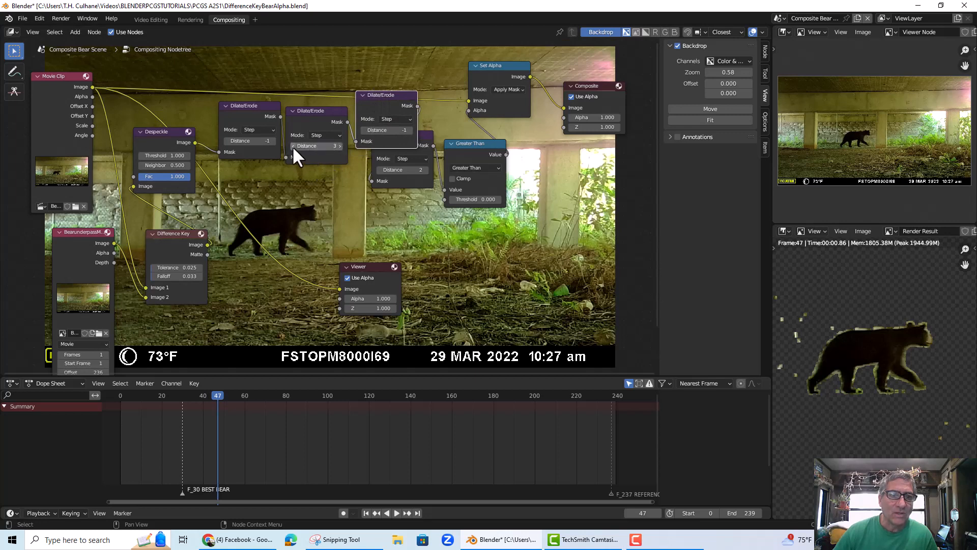
pyautogui.click(292, 146)
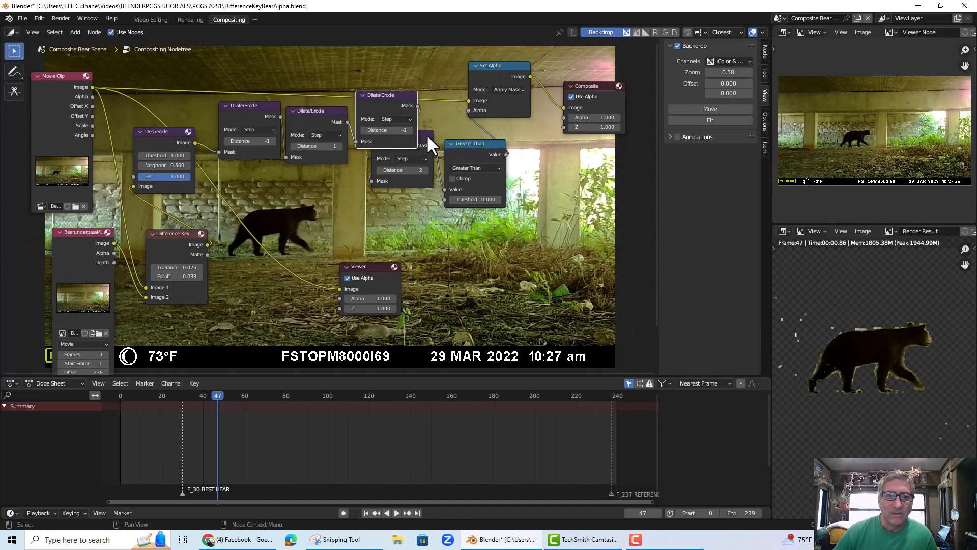
pyautogui.click(378, 169)
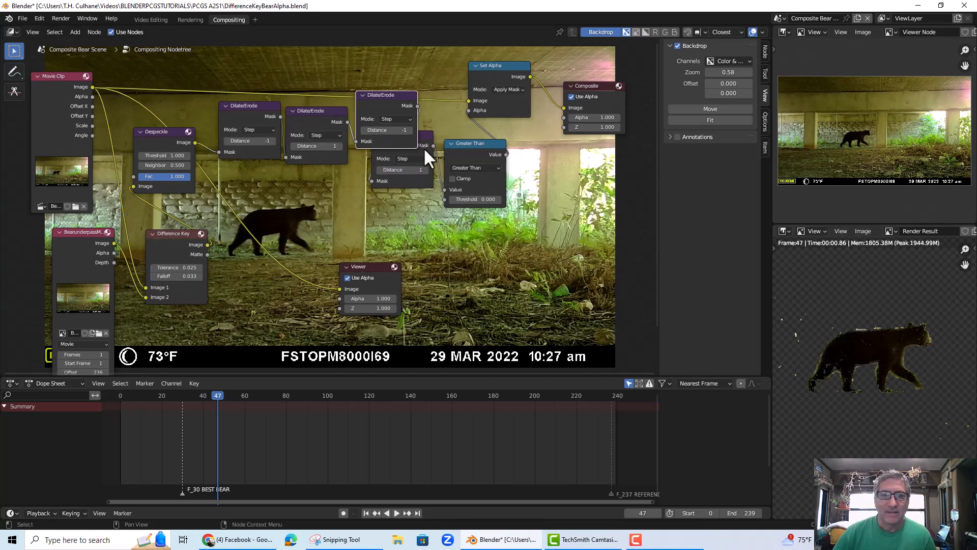
# - Rearrange the four Dilate/Erode nodes into a compact row between the Despeckle and Greater Than nodes
pyautogui.moveTo(422, 134); pyautogui.dragTo(433, 137)
pyautogui.click(312, 110)
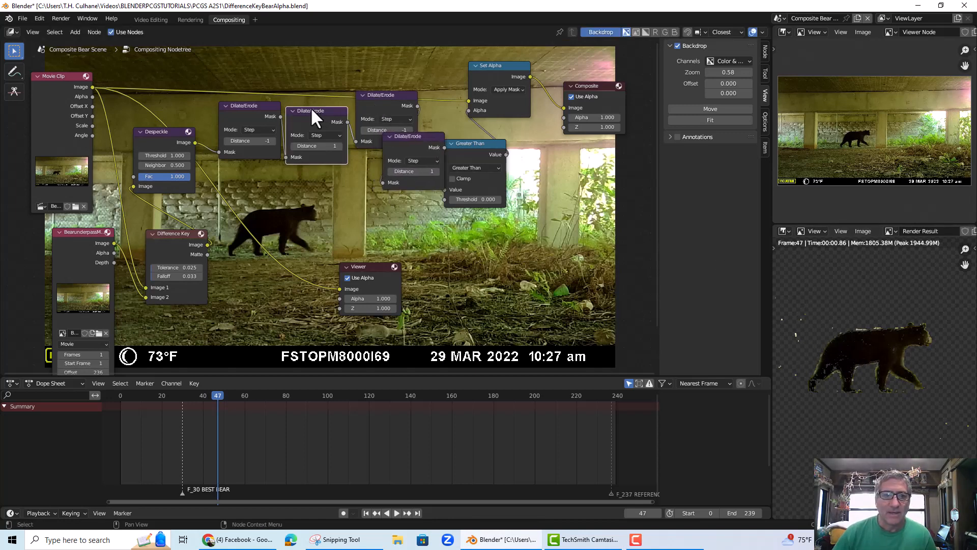
pyautogui.moveTo(254, 104)
pyautogui.mouseDown()
pyautogui.moveTo(236, 104)
pyautogui.moveTo(283, 111)
pyautogui.moveTo(263, 111)
pyautogui.mouseUp()
pyautogui.moveTo(381, 97); pyautogui.dragTo(354, 101)
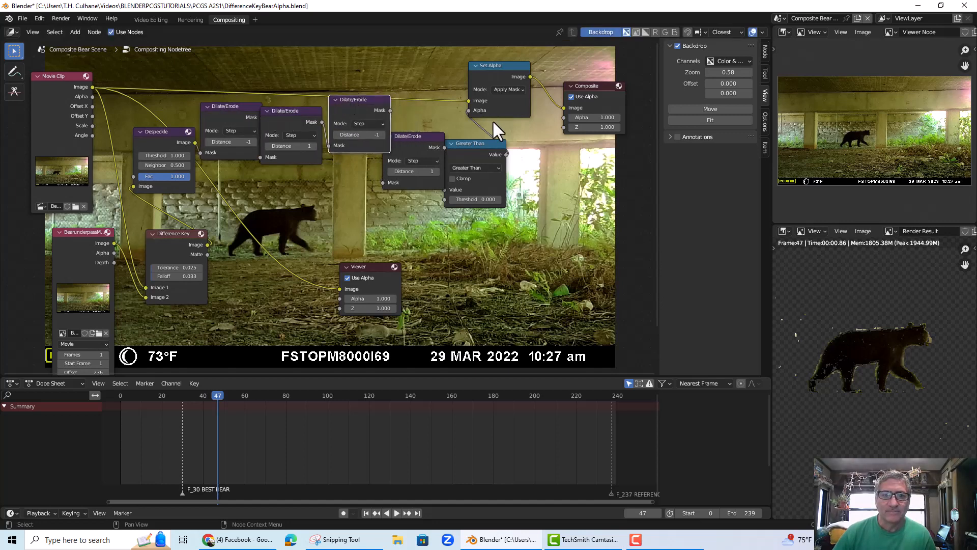
pyautogui.moveTo(411, 135); pyautogui.dragTo(416, 117)
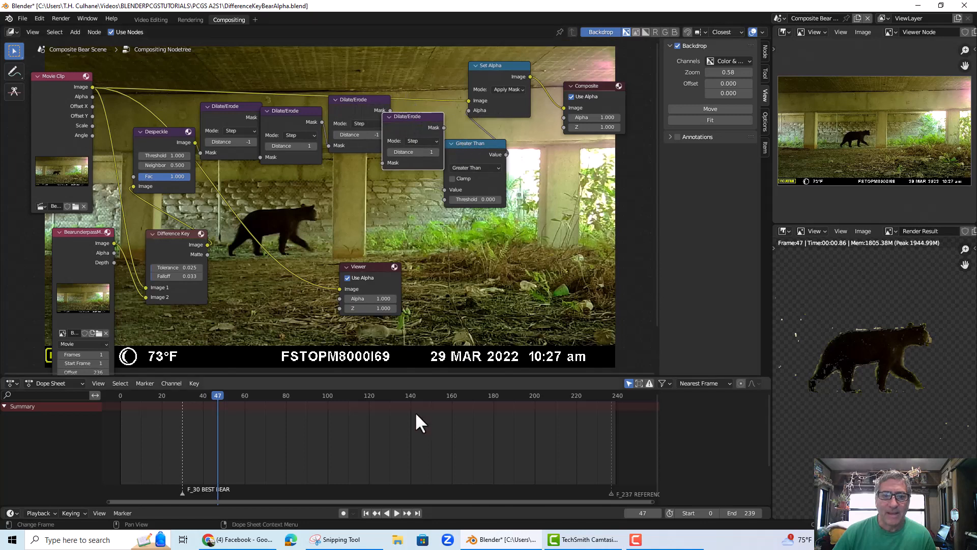
# - Examine the bear cut-out and stray background specks in the render result at frames 152, 187, 203, 165, 143 and 120
pyautogui.click(435, 395)
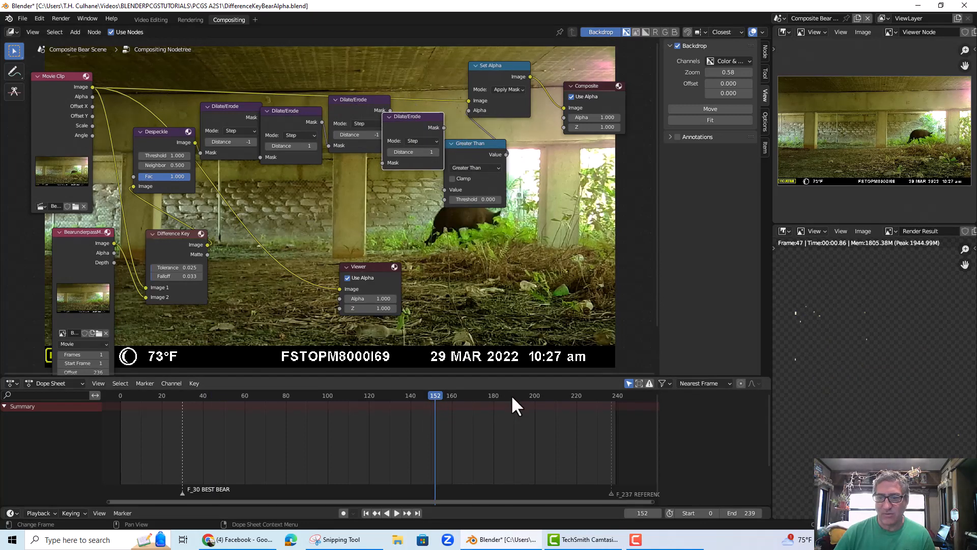
pyautogui.click(507, 397)
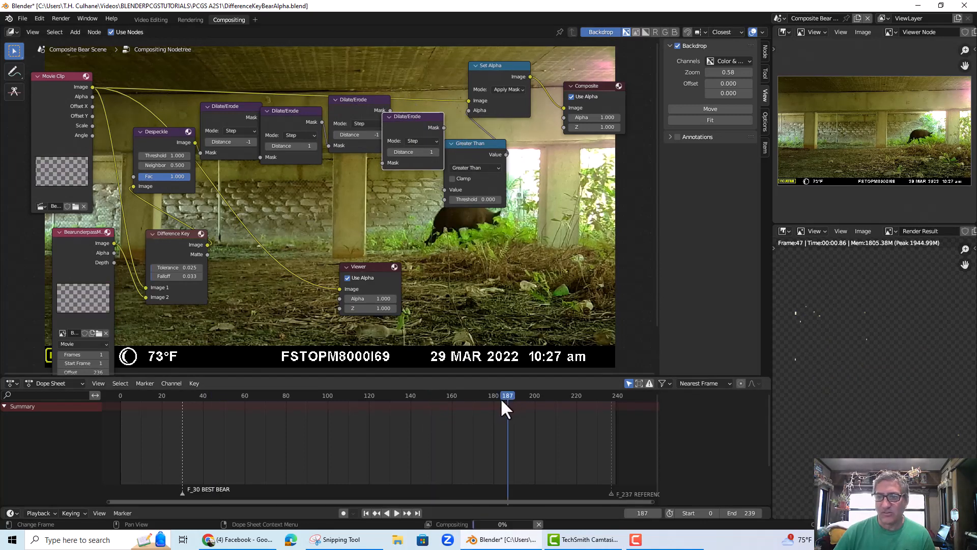
pyautogui.click(538, 395)
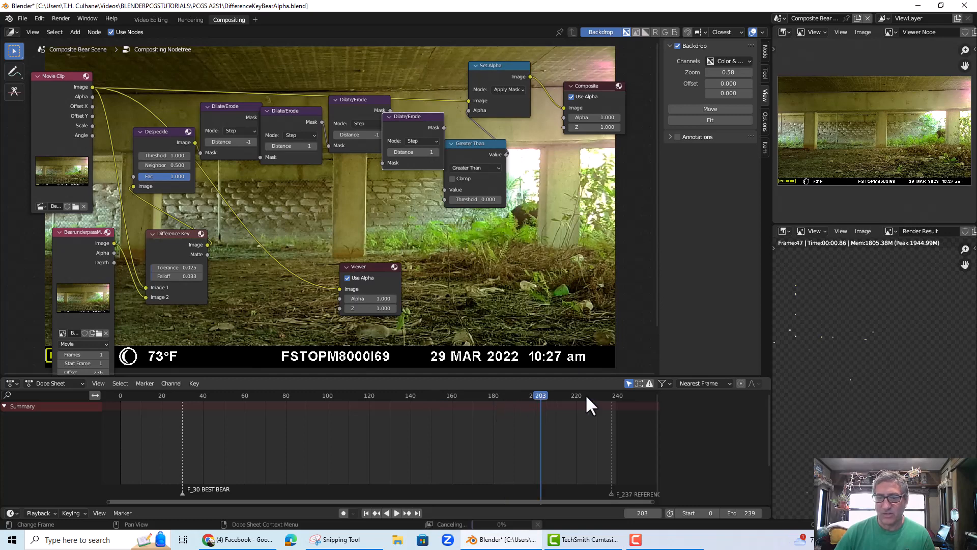
pyautogui.scroll(-3, 903, 364)
pyautogui.scroll(5, 869, 365)
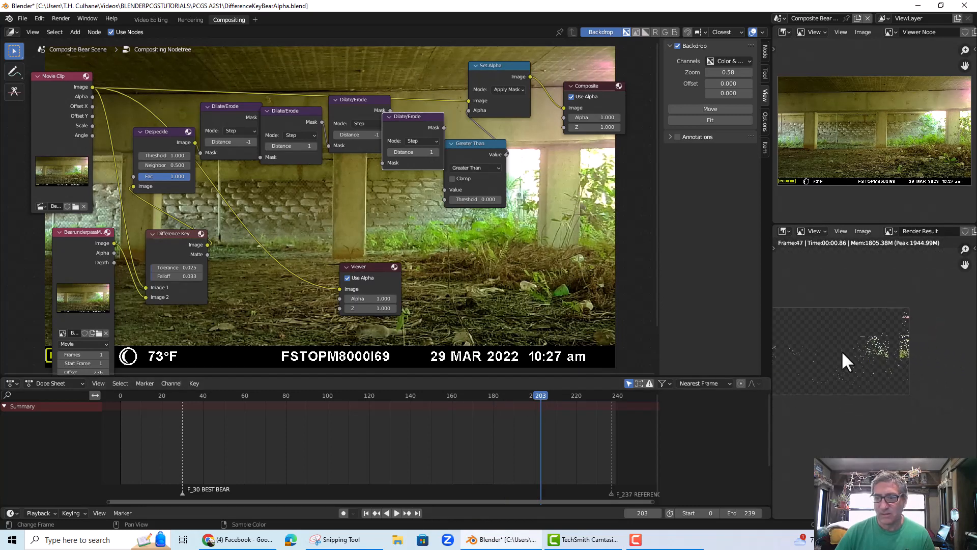
pyautogui.click(507, 396)
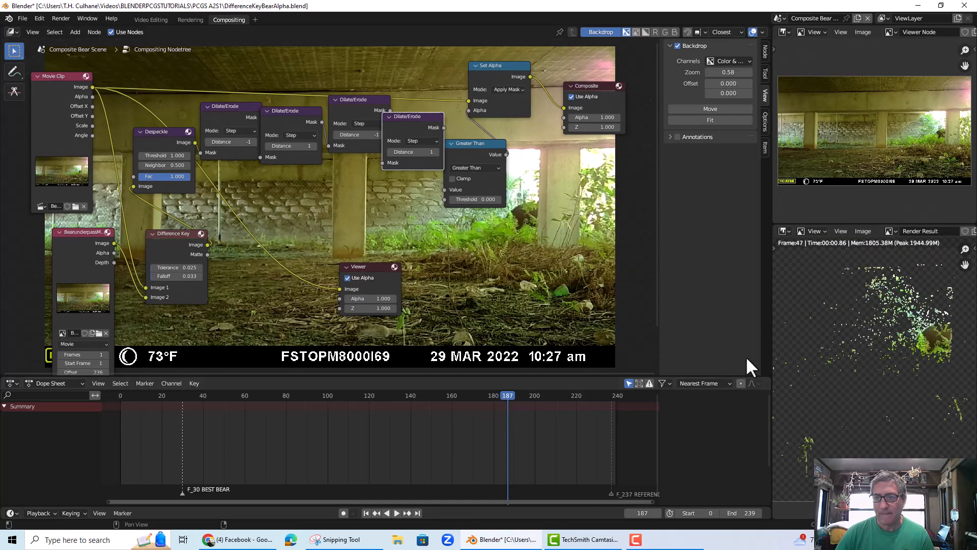
pyautogui.click(462, 395)
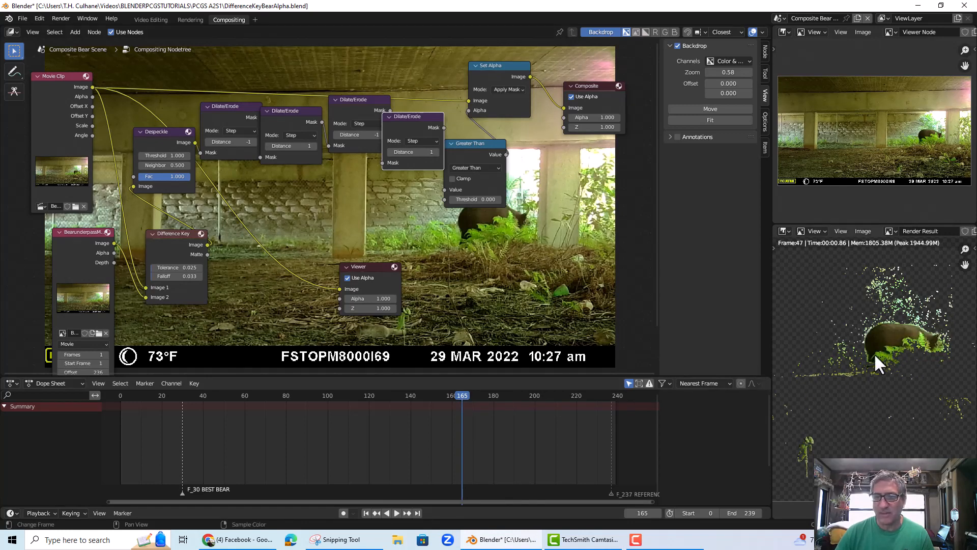
pyautogui.click(416, 396)
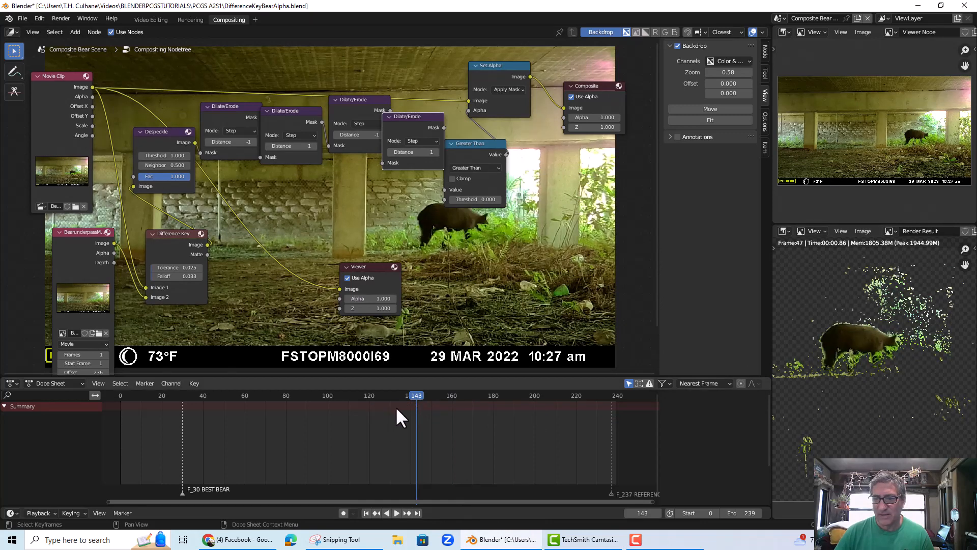
pyautogui.click(368, 395)
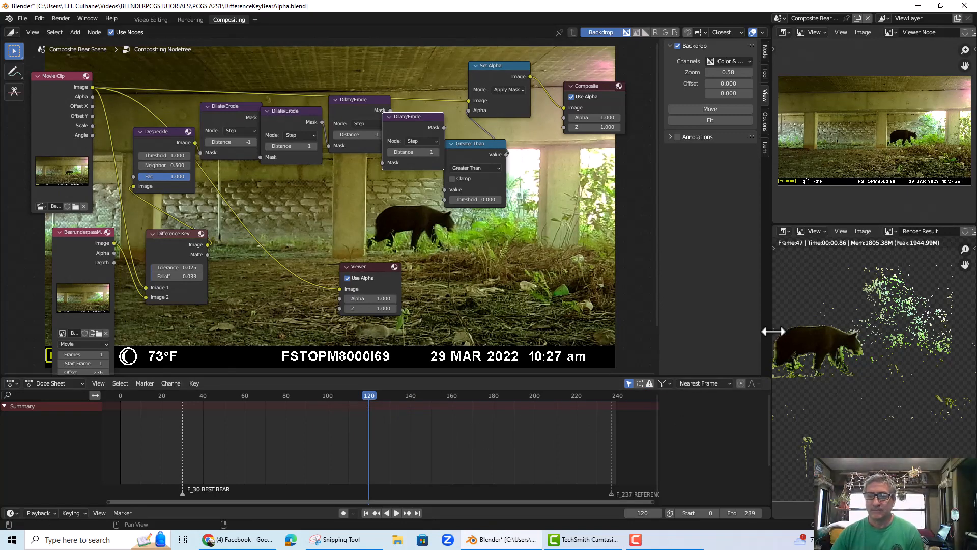
# - Widen the image editor area and show more of the render result at frame 101
pyautogui.moveTo(773, 331); pyautogui.dragTo(681, 334)
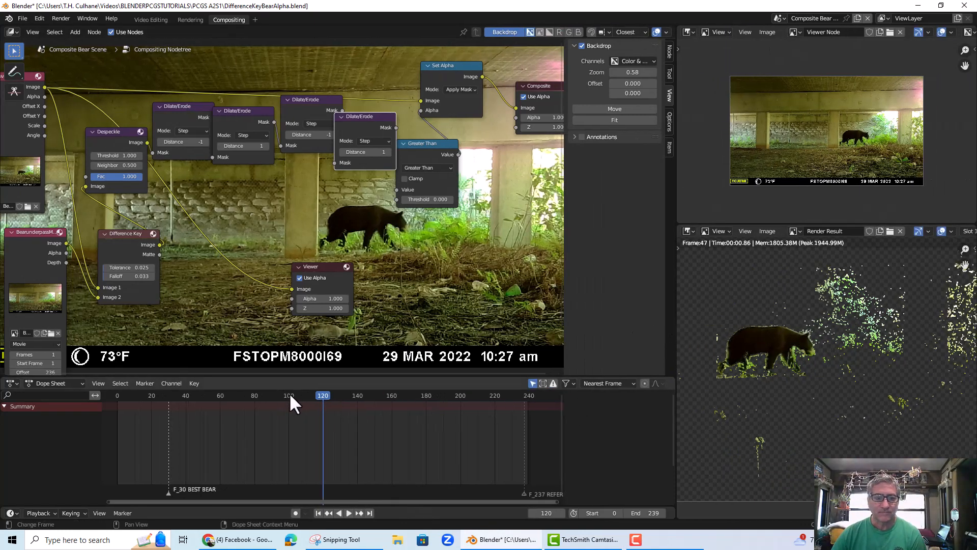
pyautogui.click(290, 396)
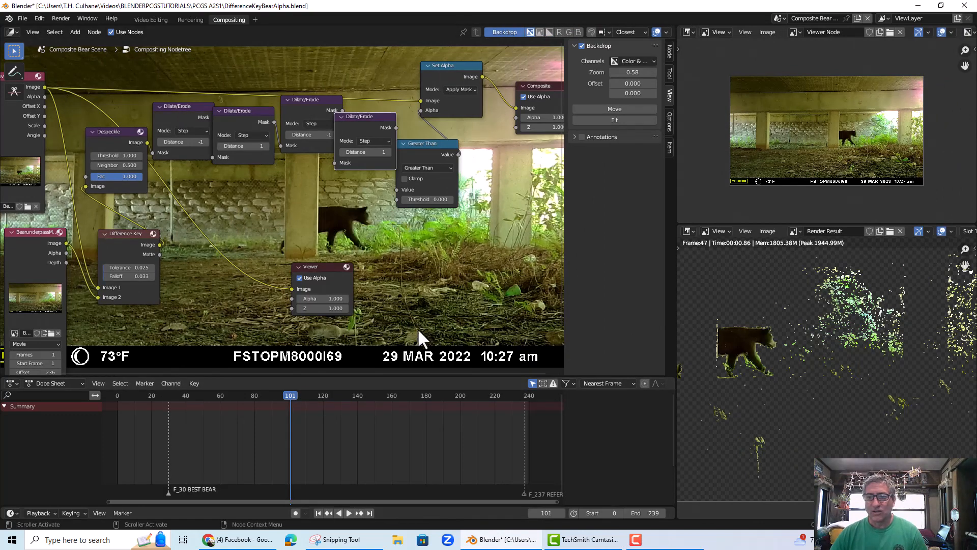
pyautogui.scroll(-3, 752, 339)
pyautogui.moveTo(749, 349); pyautogui.dragTo(807, 330, button='middle')
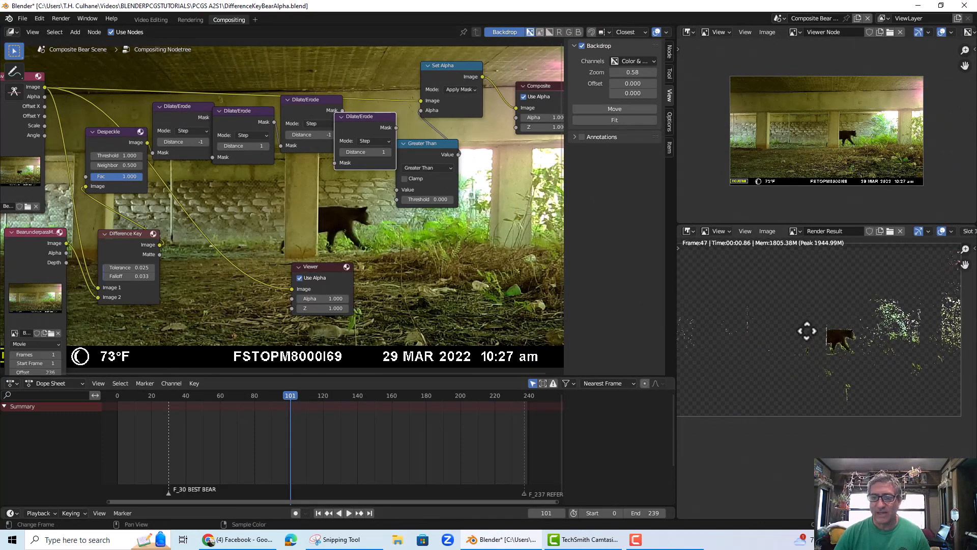
# - Play the footage from near frame 40 and again from near frame 30 to review the moving bear cut-out
pyautogui.click(183, 394)
pyautogui.press('space')
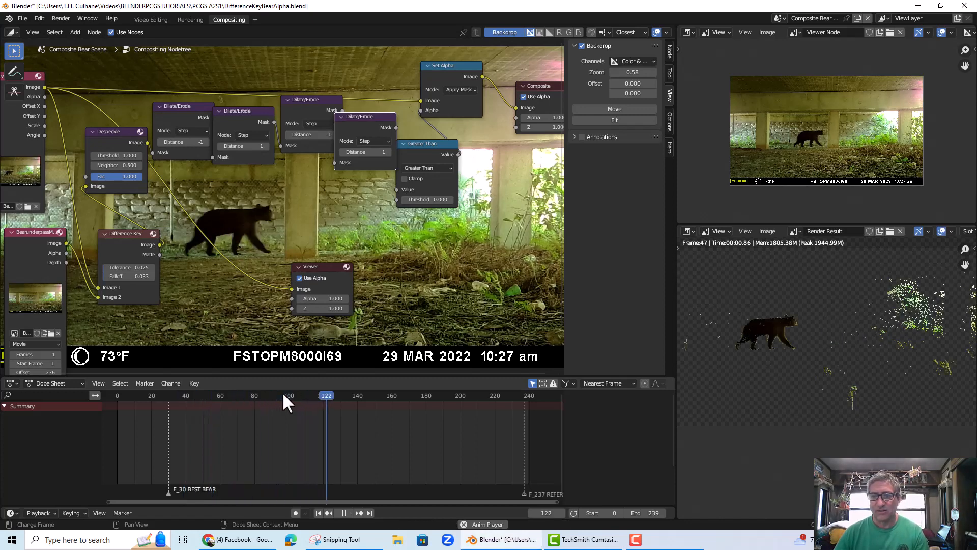
pyautogui.press('space')
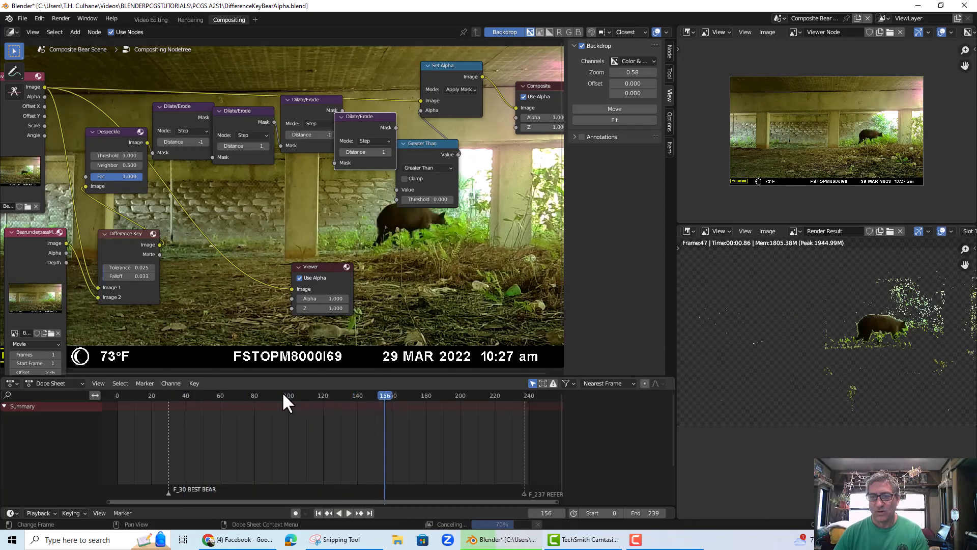
pyautogui.press('space')
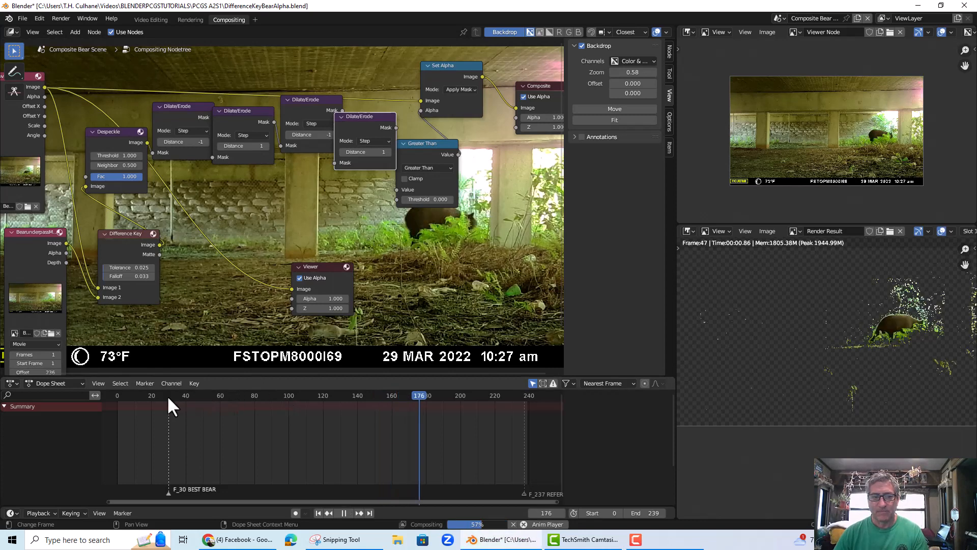
pyautogui.click(167, 395)
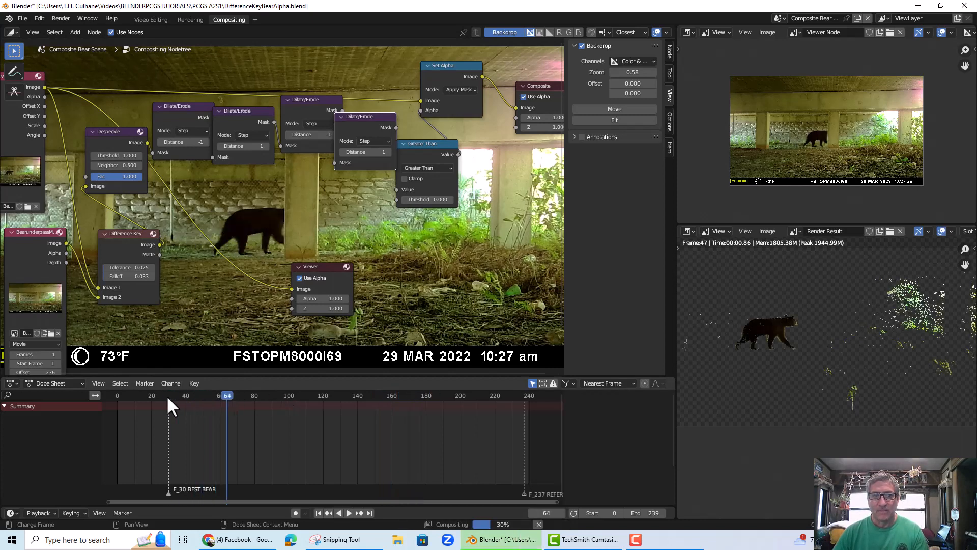
pyautogui.press('space')
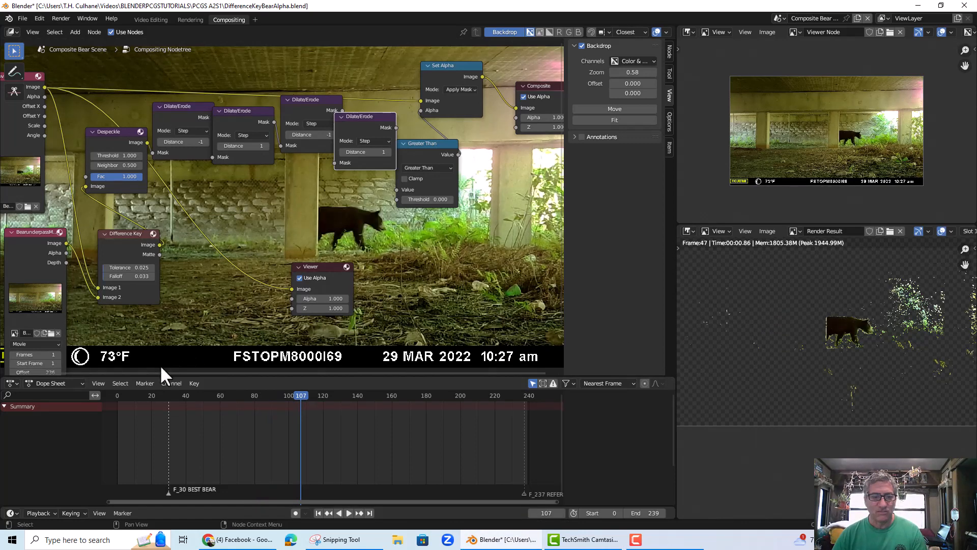
# - Review the enlarged bear cut-out during playback from frame 9, and return to frame 48
pyautogui.click(132, 395)
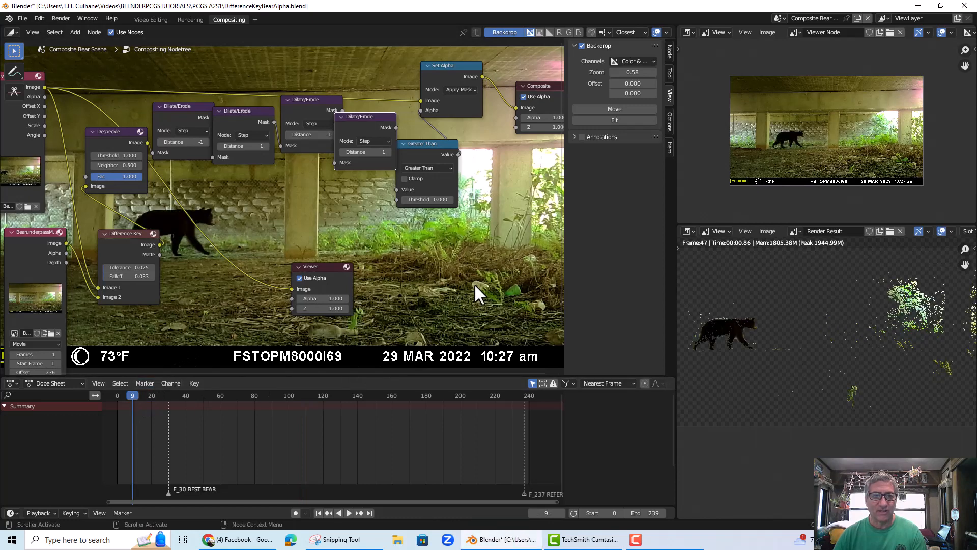
pyautogui.scroll(-1, 458, 292)
pyautogui.scroll(2, 712, 319)
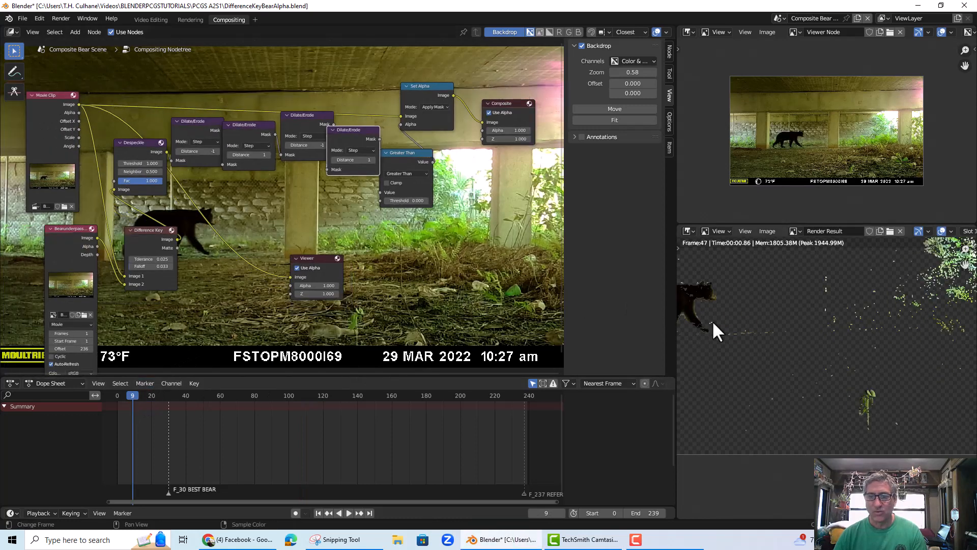
pyautogui.moveTo(713, 319); pyautogui.dragTo(829, 345, button='middle')
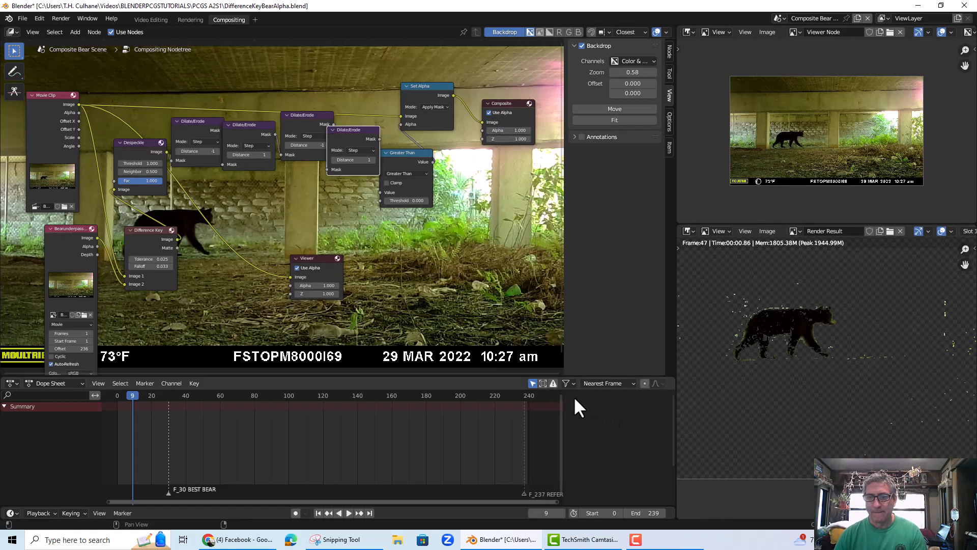
pyautogui.press('space')
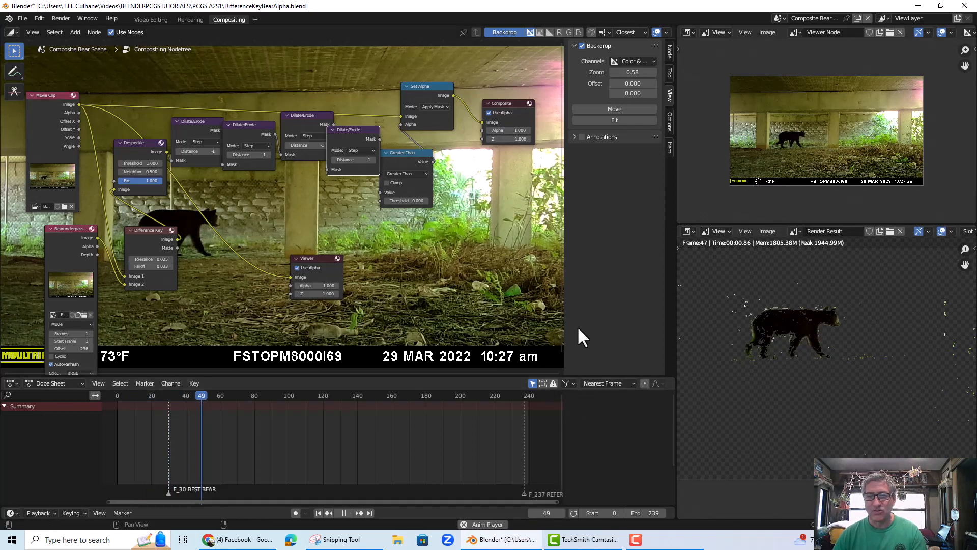
pyautogui.press('space')
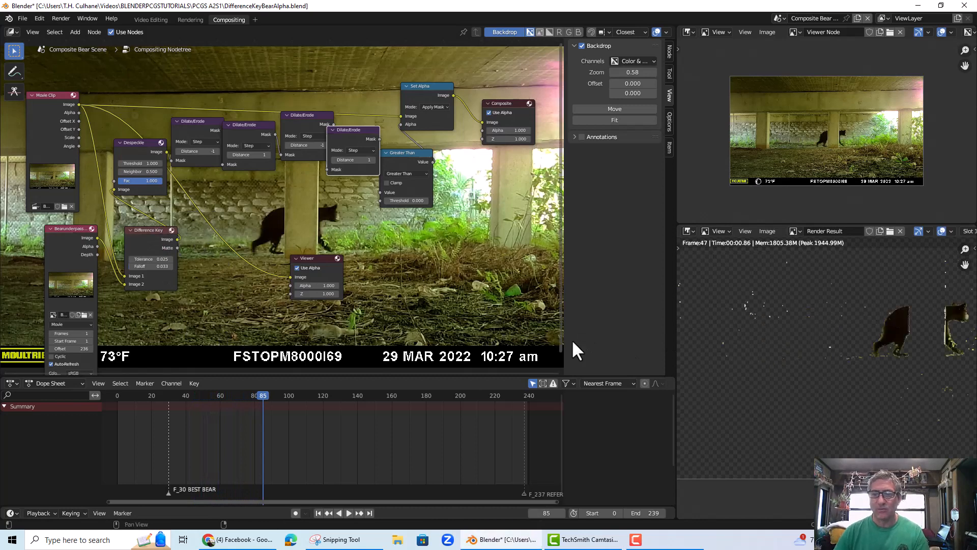
pyautogui.click(200, 398)
pyautogui.press('space')
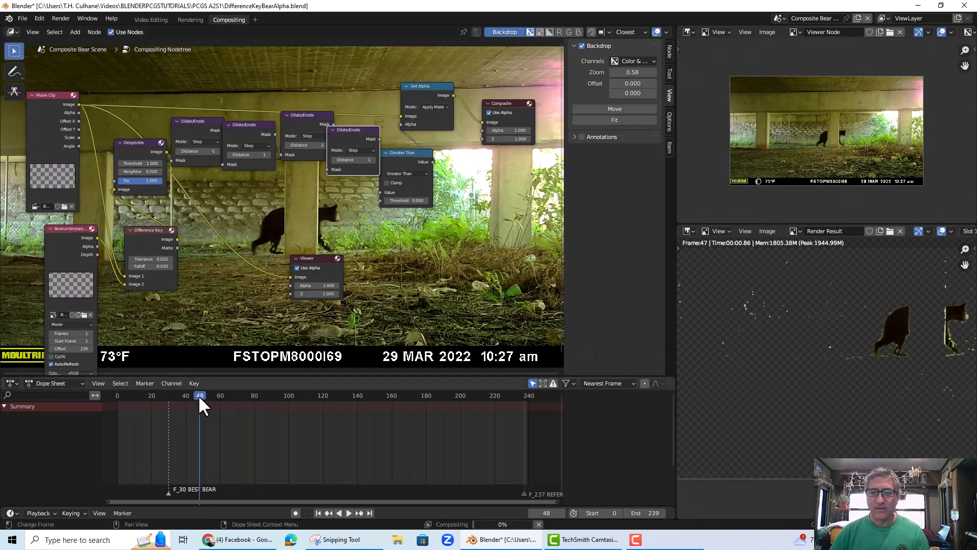
pyautogui.press('space')
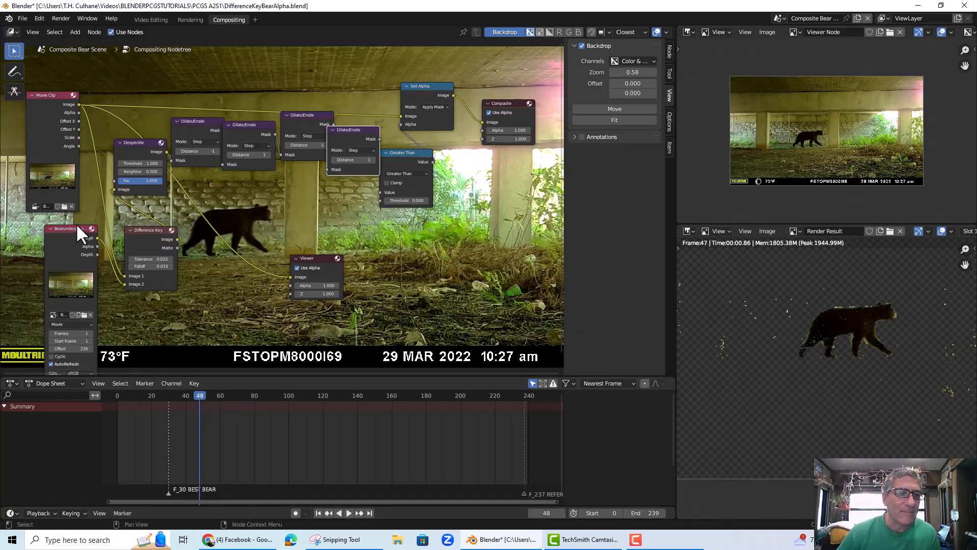
# - Shift the background reference image node away from the Difference Key node, and set the key's falloff to 0.025
pyautogui.moveTo(62, 227); pyautogui.dragTo(49, 221)
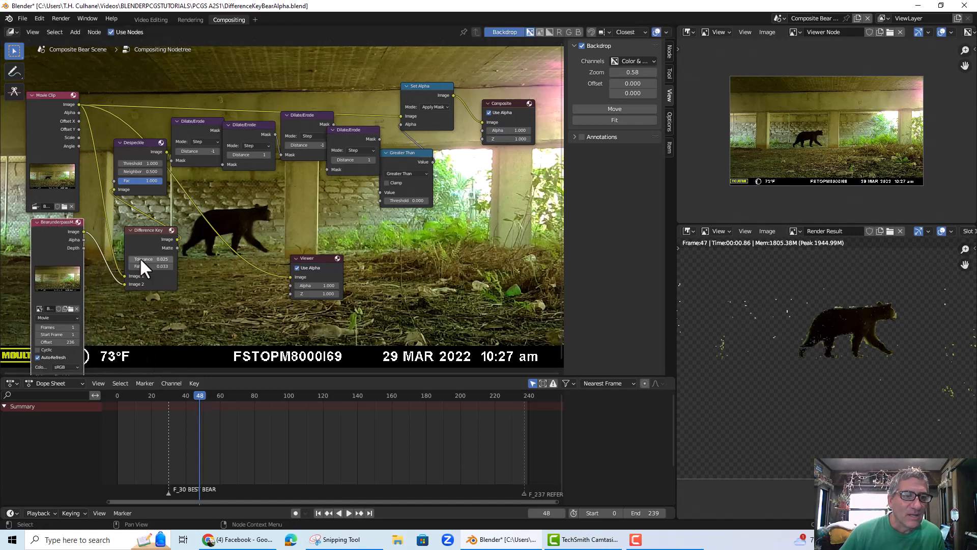
pyautogui.scroll(1, 150, 265)
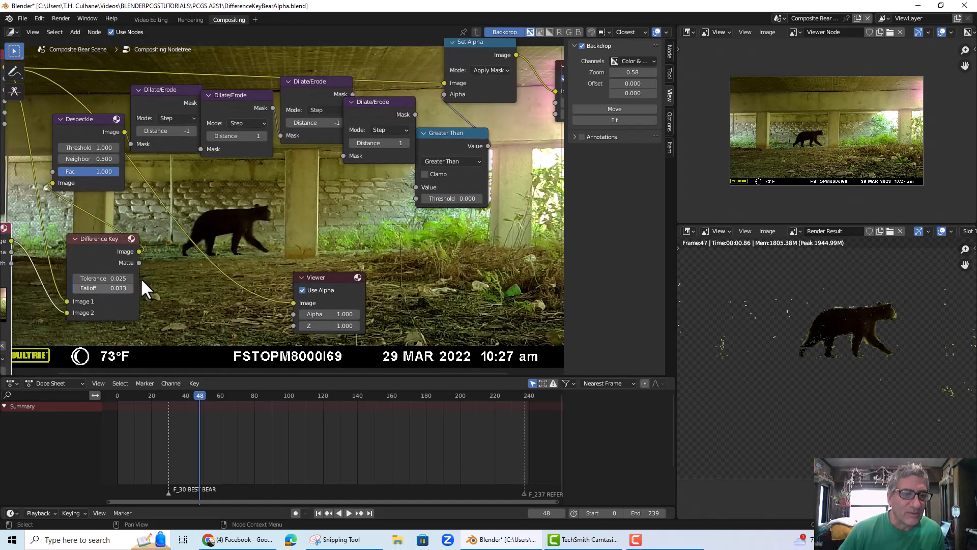
pyautogui.scroll(1, 127, 281)
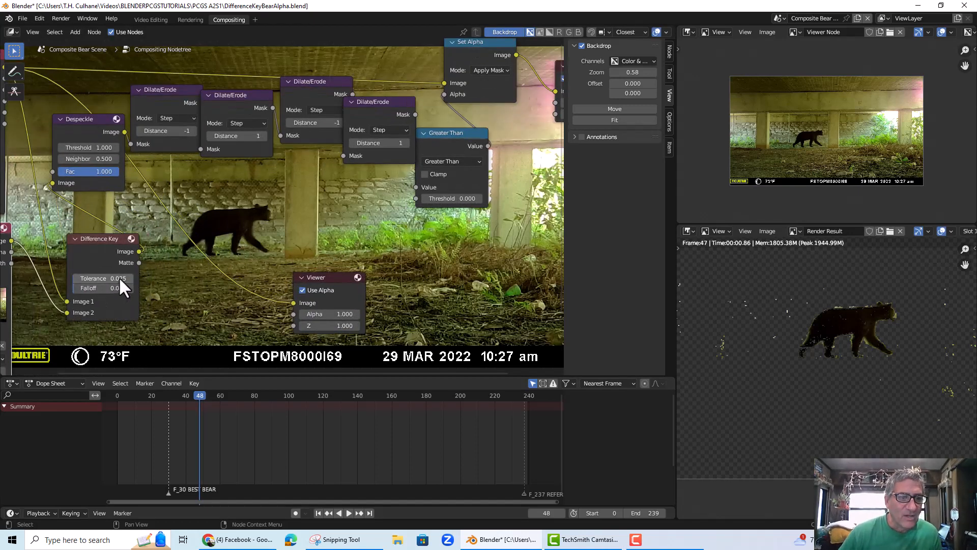
pyautogui.click(121, 288)
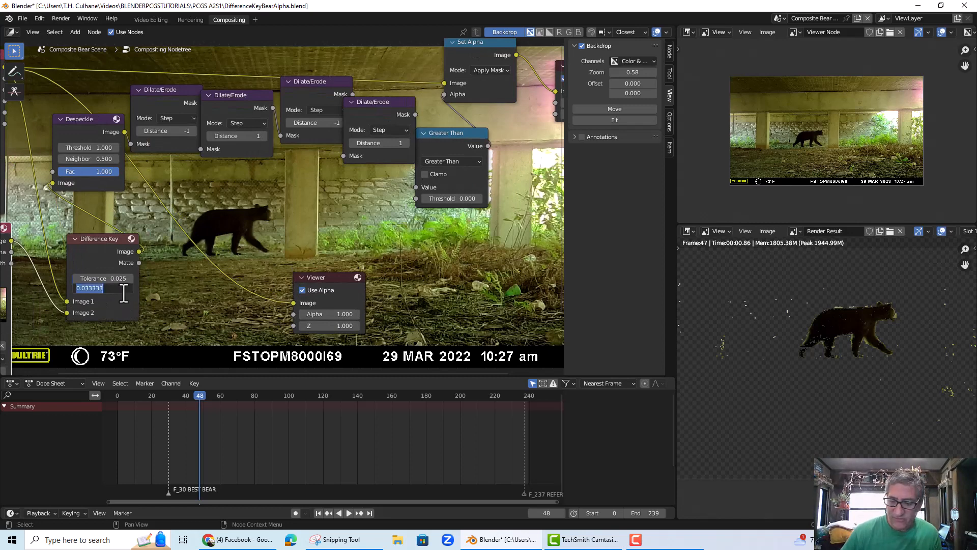
pyautogui.write('.025')
pyautogui.press('Return')
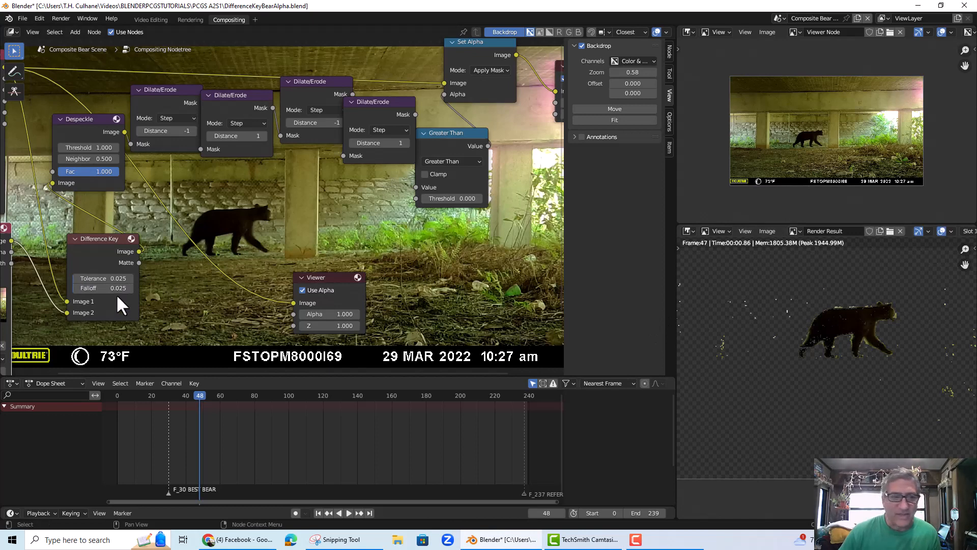
# - Try a Difference Key tolerance of 0.05
pyautogui.click(111, 279)
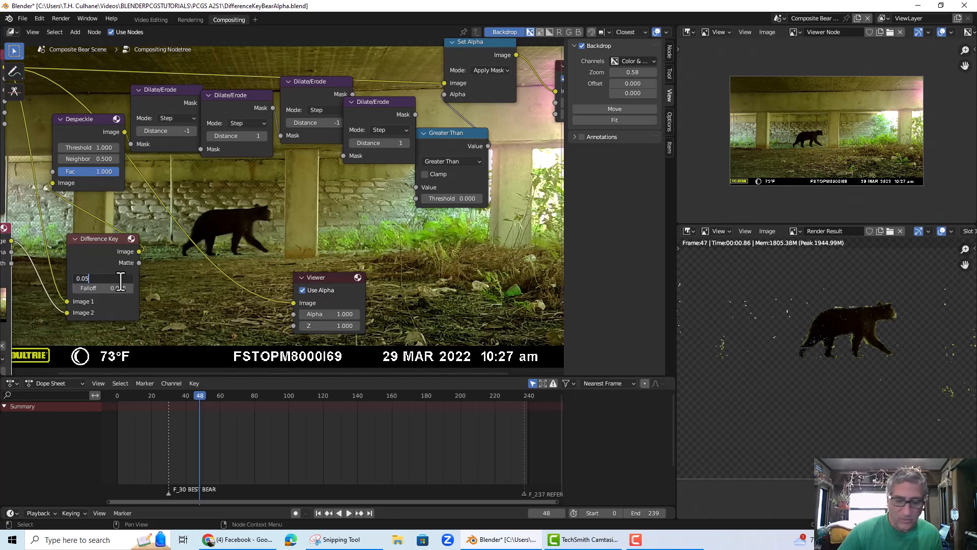
pyautogui.write('0.05')
pyautogui.press('Return')
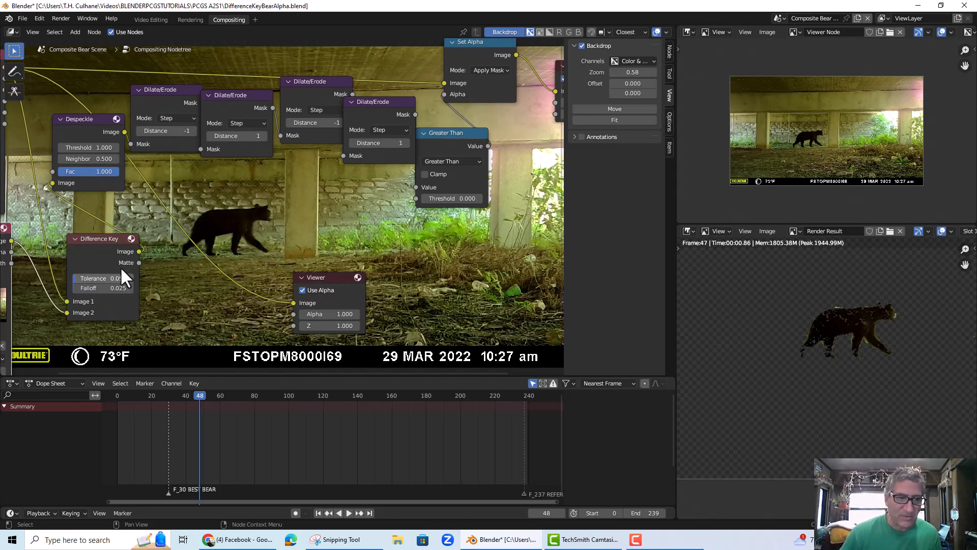
# - Set the Difference Key tolerance to 0.02
pyautogui.click(122, 278)
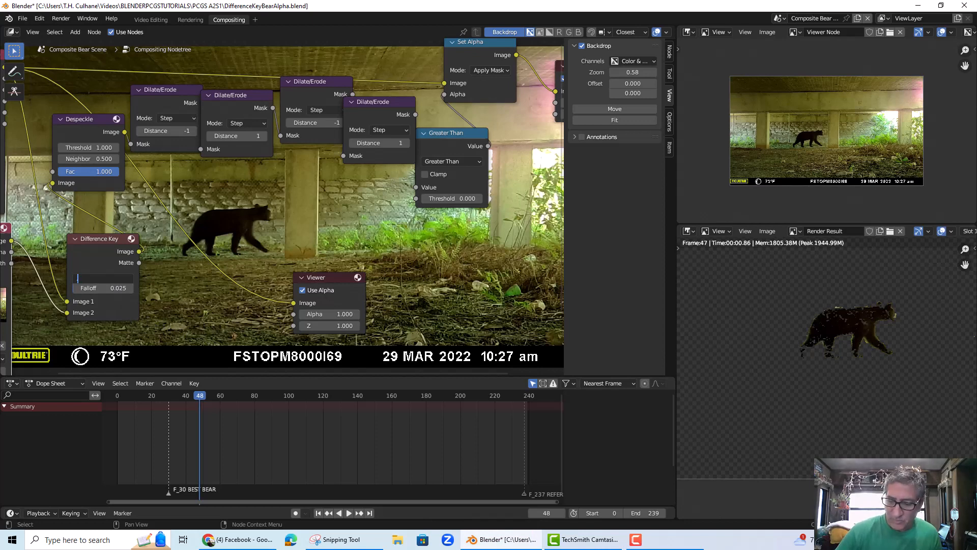
pyautogui.write('.02')
pyautogui.press('Return')
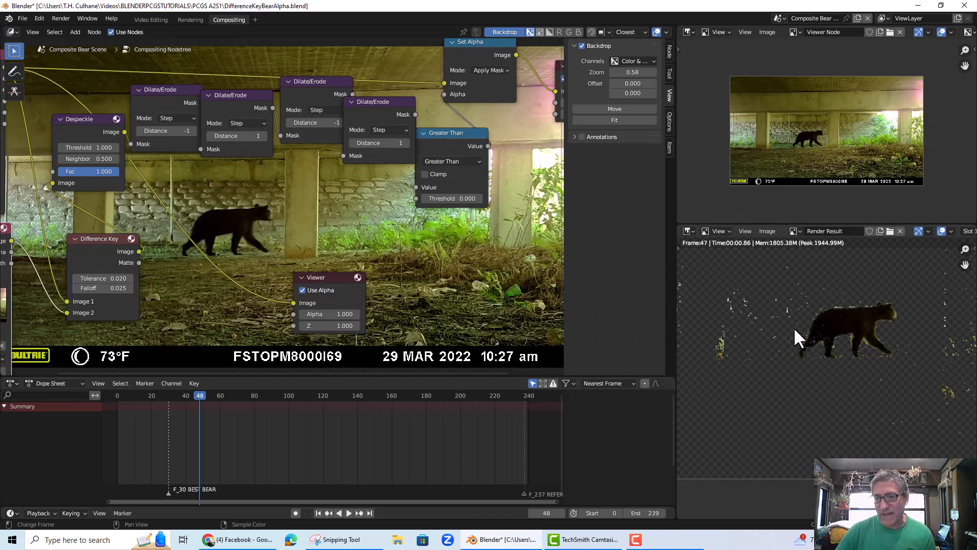
# - Try a Difference Key falloff of 1.000, return the falloff to 0, and lower the tolerance to 0
pyautogui.moveTo(78, 291); pyautogui.dragTo(446, 312)
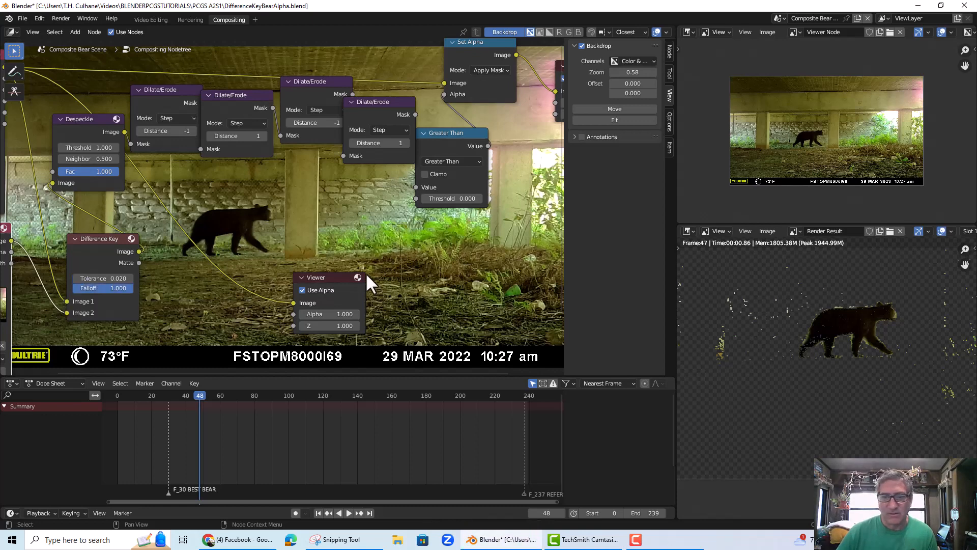
pyautogui.moveTo(126, 289); pyautogui.dragTo(72, 288)
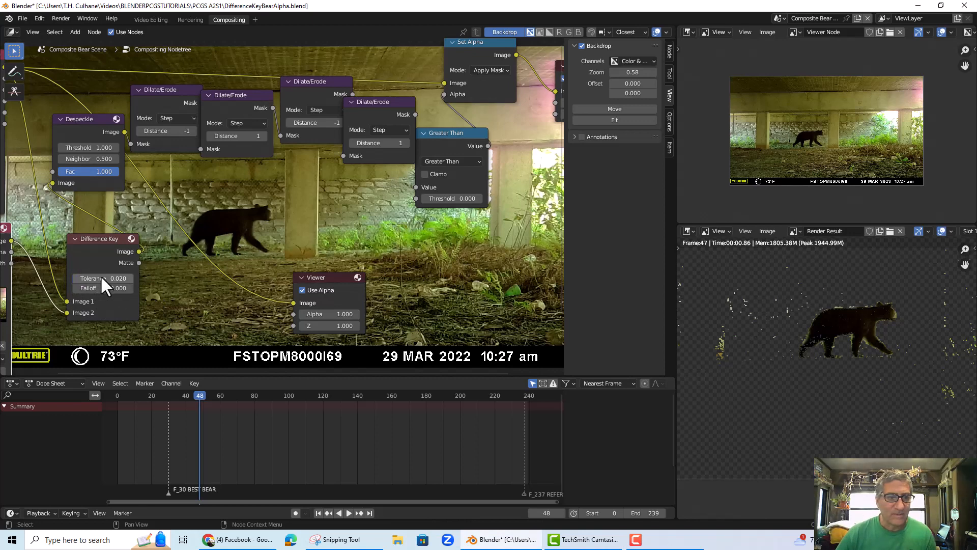
pyautogui.click(99, 283)
pyautogui.click(76, 282)
pyautogui.click(69, 281)
pyautogui.moveTo(74, 280)
pyautogui.mouseDown()
pyautogui.moveTo(133, 280)
pyautogui.moveTo(73, 281)
pyautogui.mouseUp()
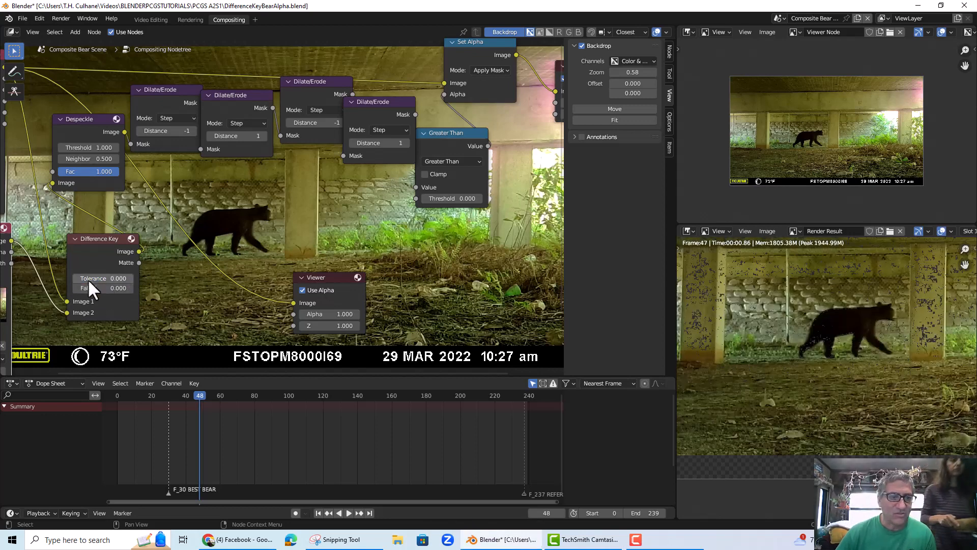
# - Try a Difference Key tolerance of 0.02 again, and raise it to 0.03
pyautogui.click(90, 279)
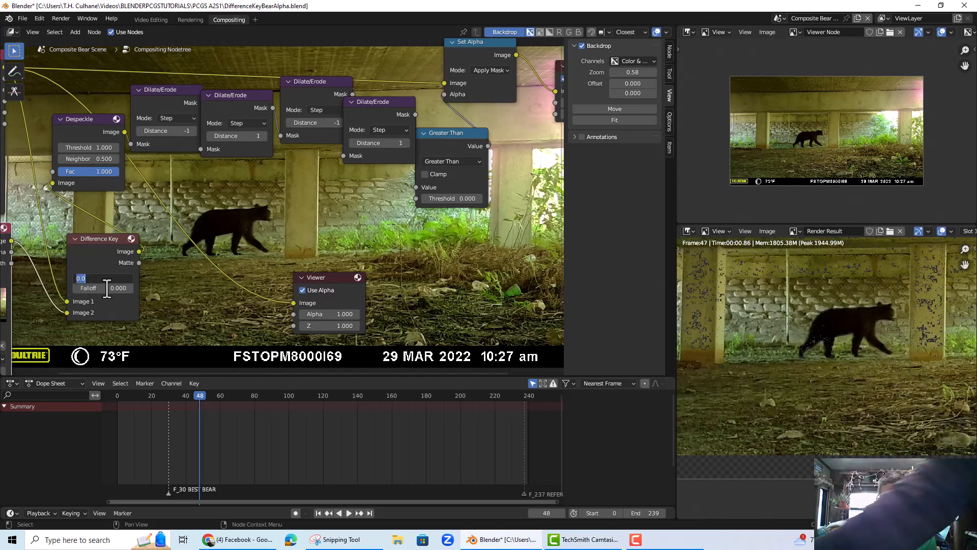
pyautogui.write('0.02')
pyautogui.press('Return')
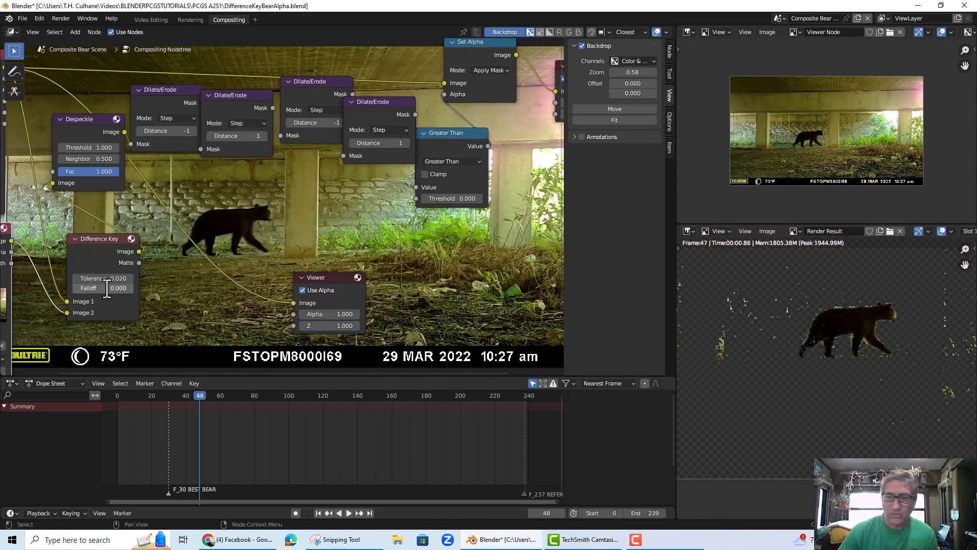
pyautogui.click(102, 279)
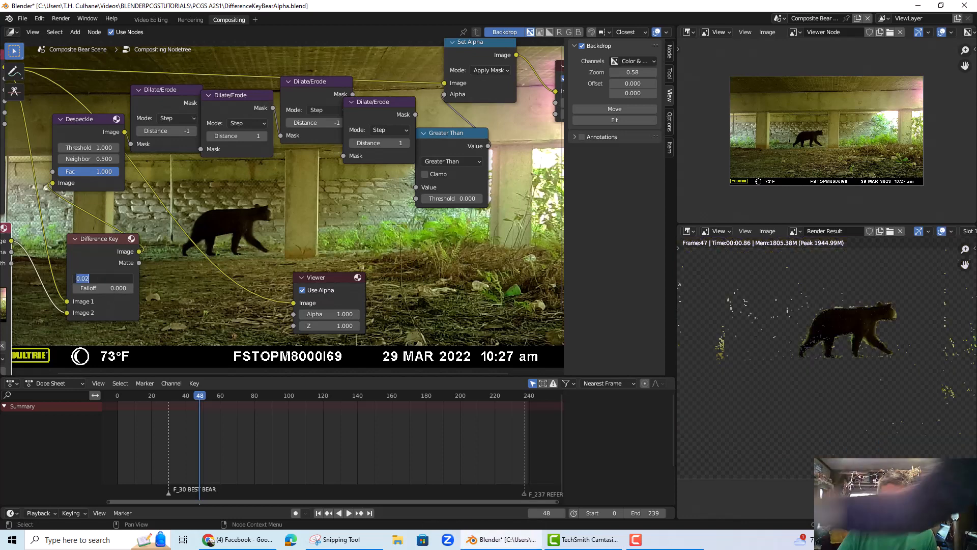
pyautogui.write('.03')
pyautogui.press('Return')
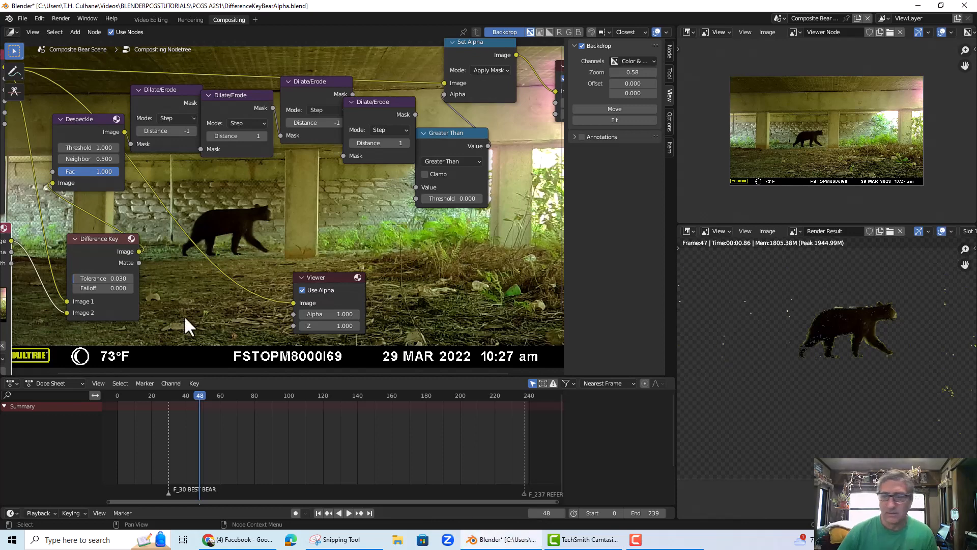
# - Set the Difference Key falloff to 0.008
pyautogui.scroll(2, 824, 379)
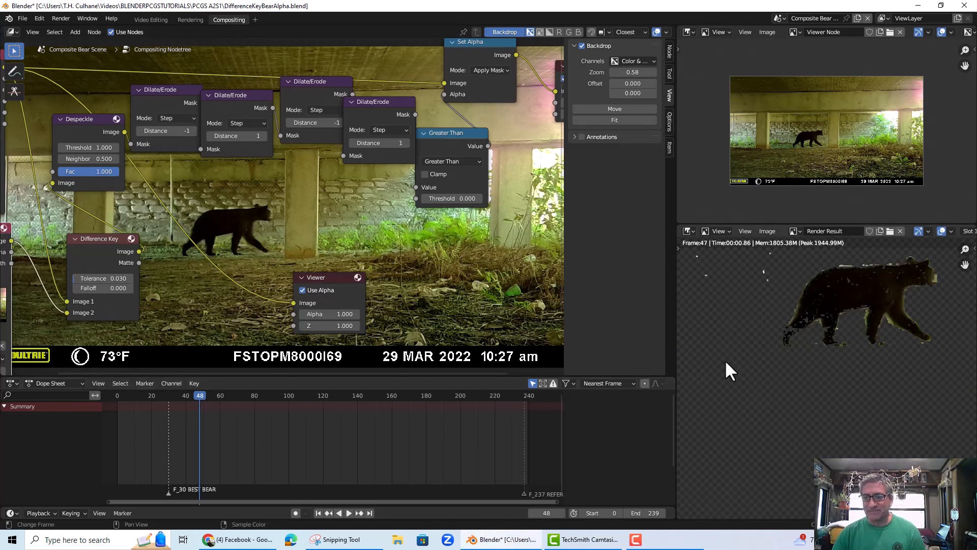
pyautogui.moveTo(116, 288); pyautogui.dragTo(75, 288)
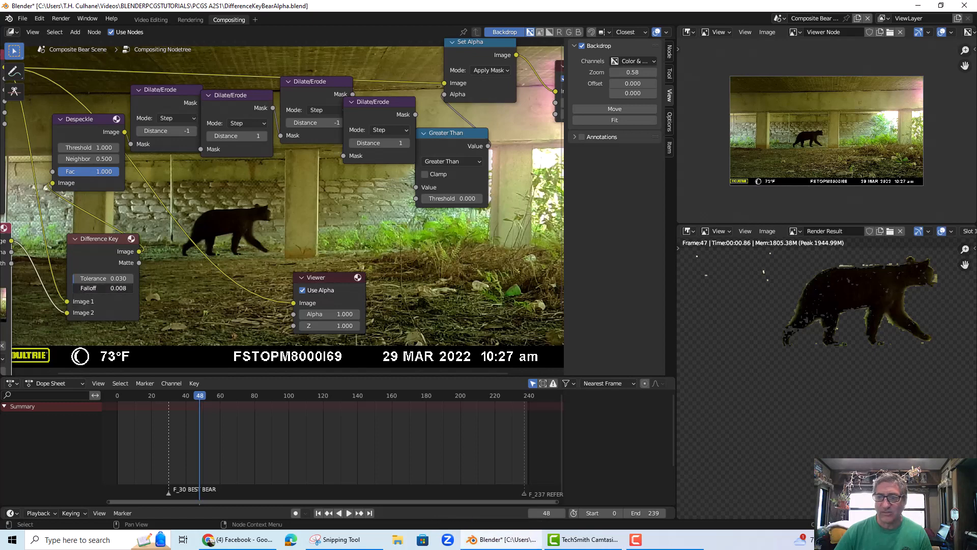
pyautogui.click(103, 288)
pyautogui.press('Return')
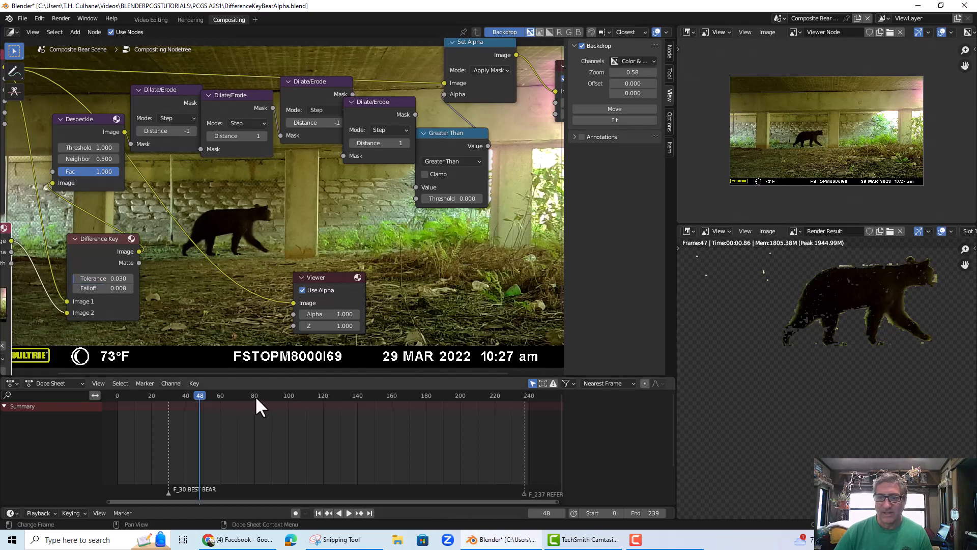
# - Go to frame 42 and examine the bear cut-out up close in the render result
pyautogui.click(266, 394)
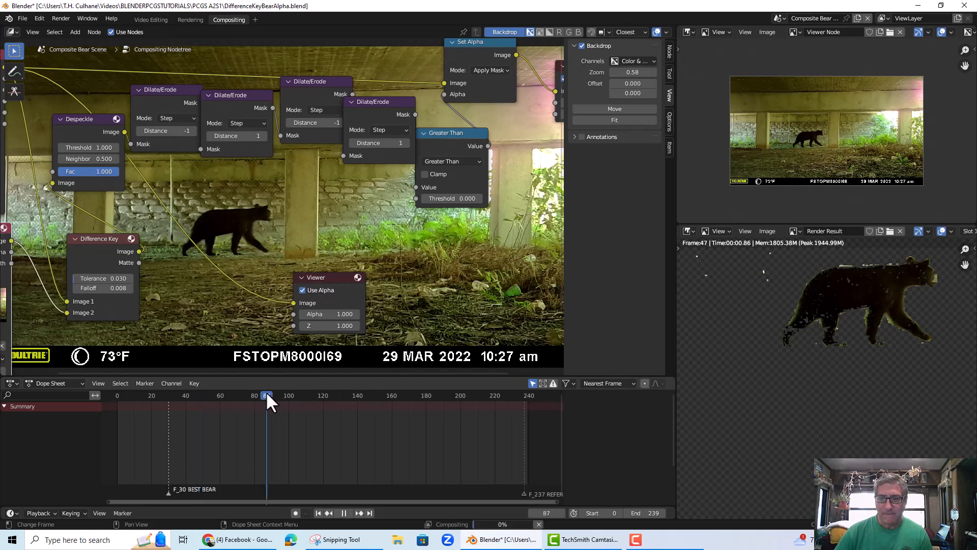
pyautogui.click(188, 395)
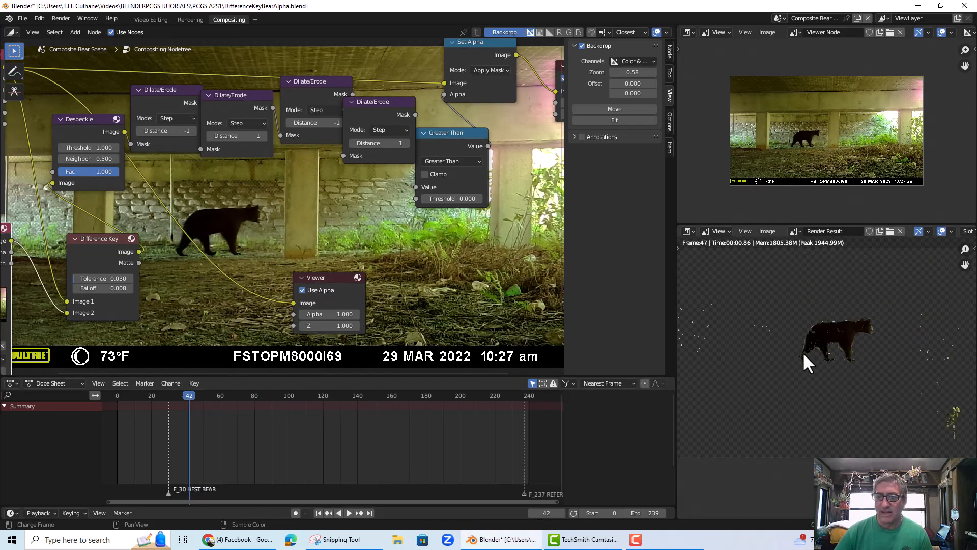
pyautogui.moveTo(803, 354); pyautogui.dragTo(823, 388, button='middle')
pyautogui.scroll(3, 795, 359)
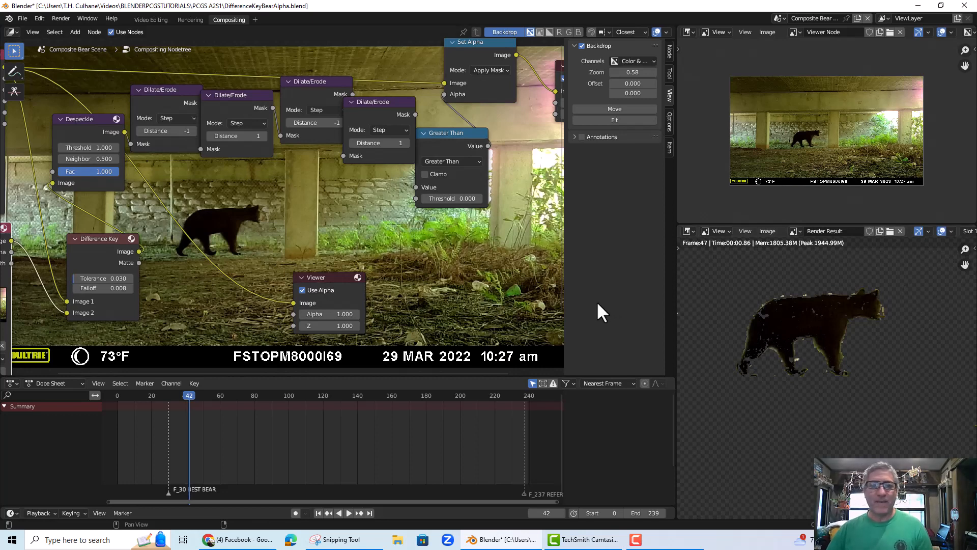
# - Try the Replace Alpha mode on the Set Alpha node and return it to Apply Mask
pyautogui.moveTo(465, 58); pyautogui.dragTo(458, 79)
pyautogui.click(484, 90)
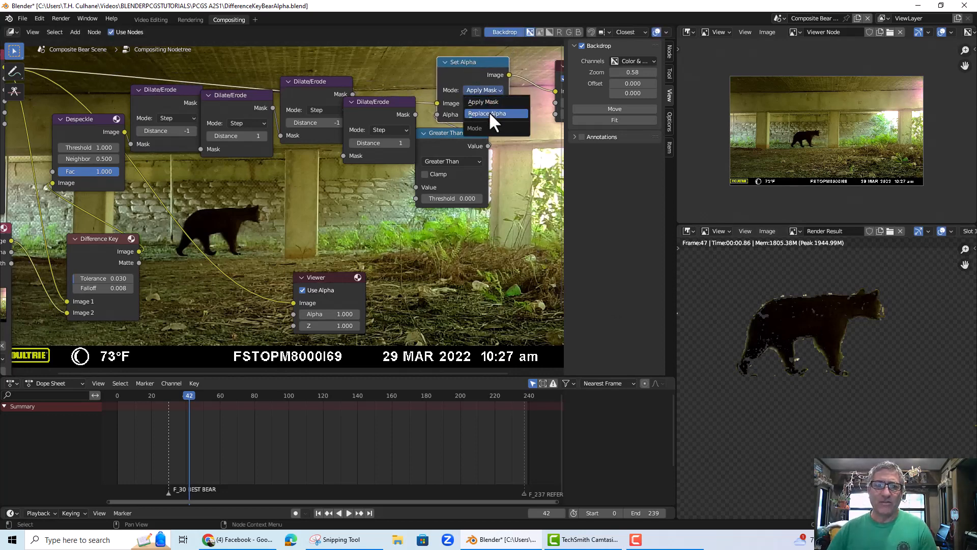
pyautogui.click(487, 113)
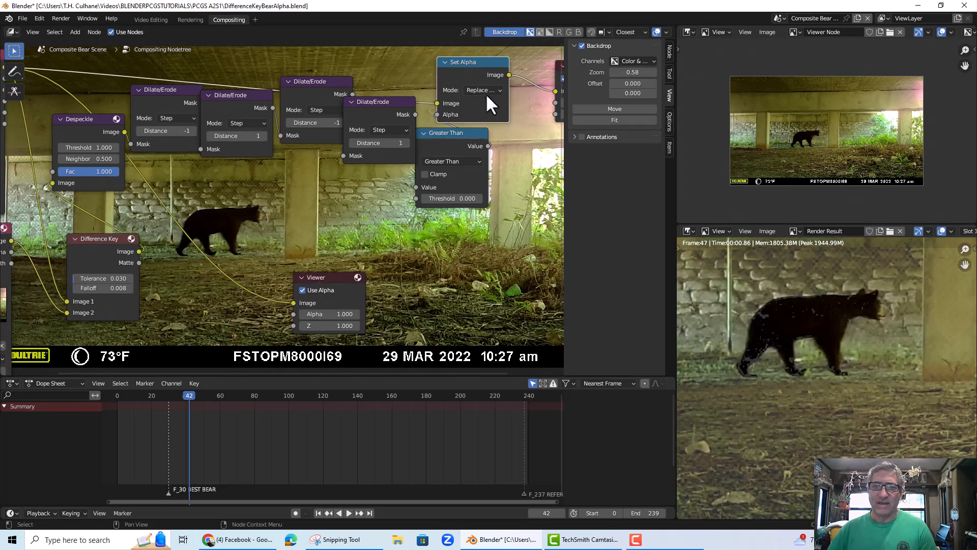
pyautogui.click(484, 90)
pyautogui.click(487, 101)
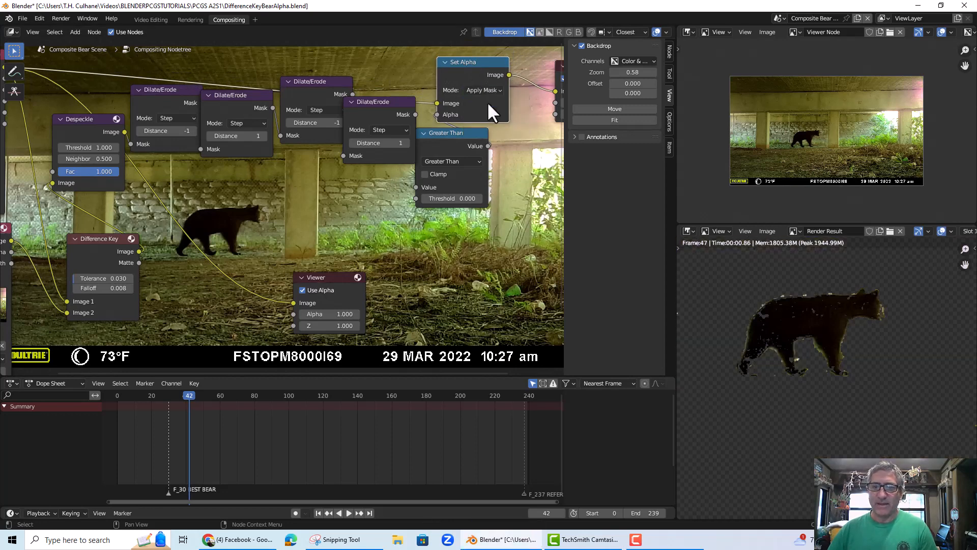
# - Space the Greater Than and Set Alpha nodes further apart so both are fully readable
pyautogui.moveTo(438, 128); pyautogui.dragTo(434, 148)
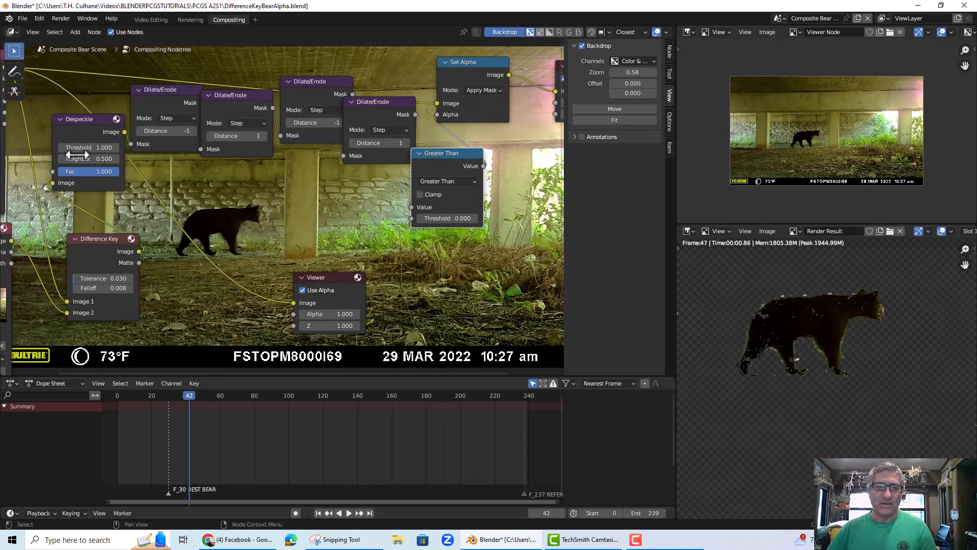
pyautogui.moveTo(463, 72); pyautogui.dragTo(480, 75)
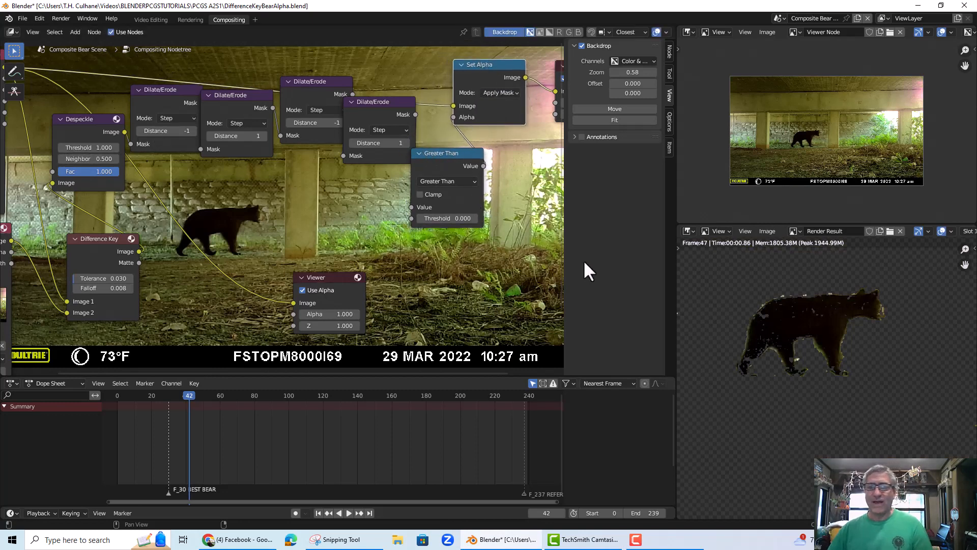
# - Go to frame 83 and inspect the cut-out where the bear passes behind the pillar
pyautogui.click(362, 397)
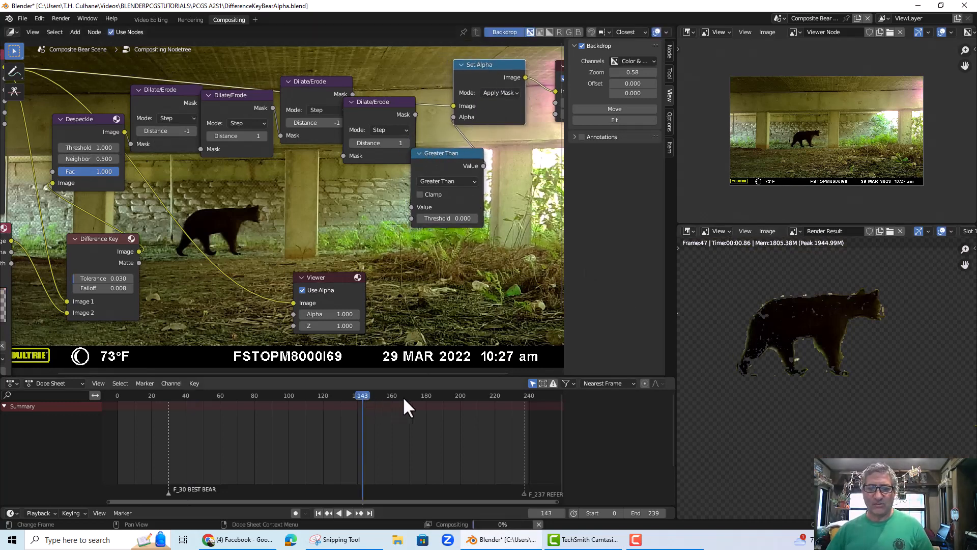
pyautogui.click(260, 397)
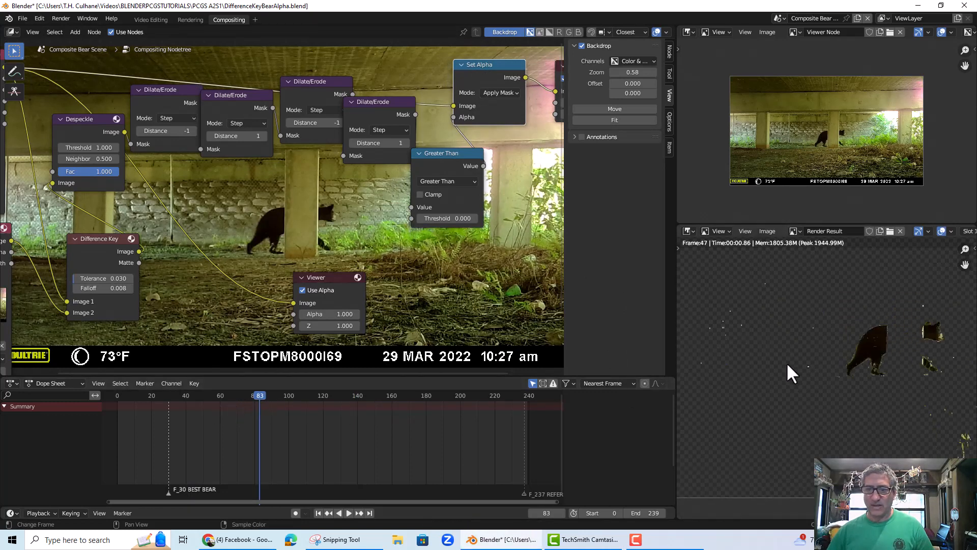
pyautogui.moveTo(786, 362)
pyautogui.mouseDown(button='middle')
pyautogui.moveTo(768, 356)
pyautogui.moveTo(768, 371)
pyautogui.moveTo(782, 366)
pyautogui.moveTo(771, 353)
pyautogui.mouseUp(button='middle')
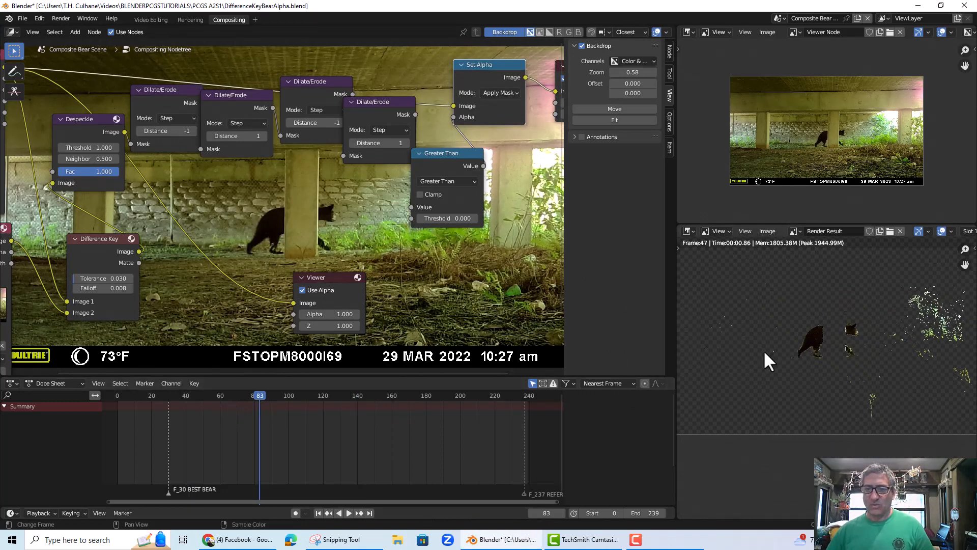
# - Save the Blender file under its existing name
pyautogui.click(17, 18)
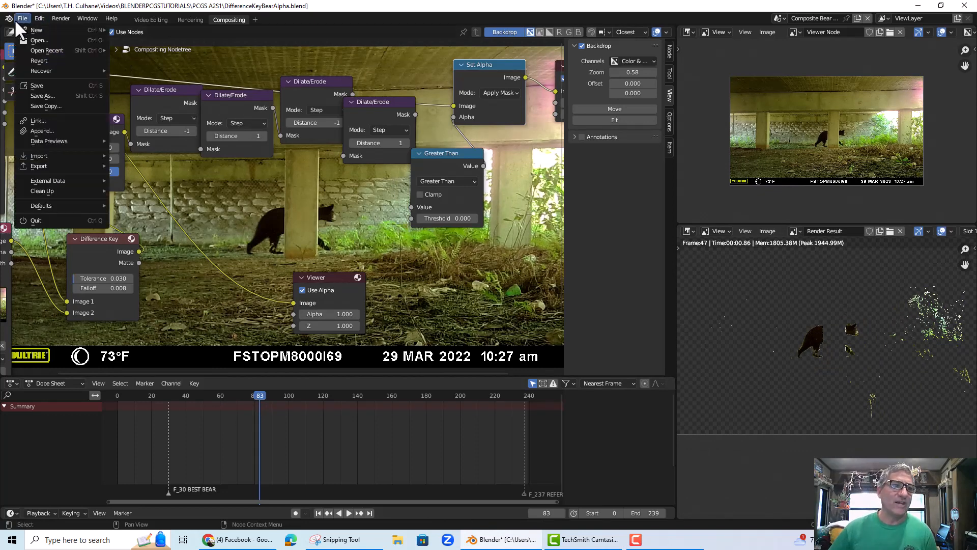
pyautogui.click(28, 84)
# - Spread out the Movie Clip and background reference image nodes, and arrange the Difference Key and Despeckle nodes in sequence beside them
pyautogui.scroll(-4, 173, 208)
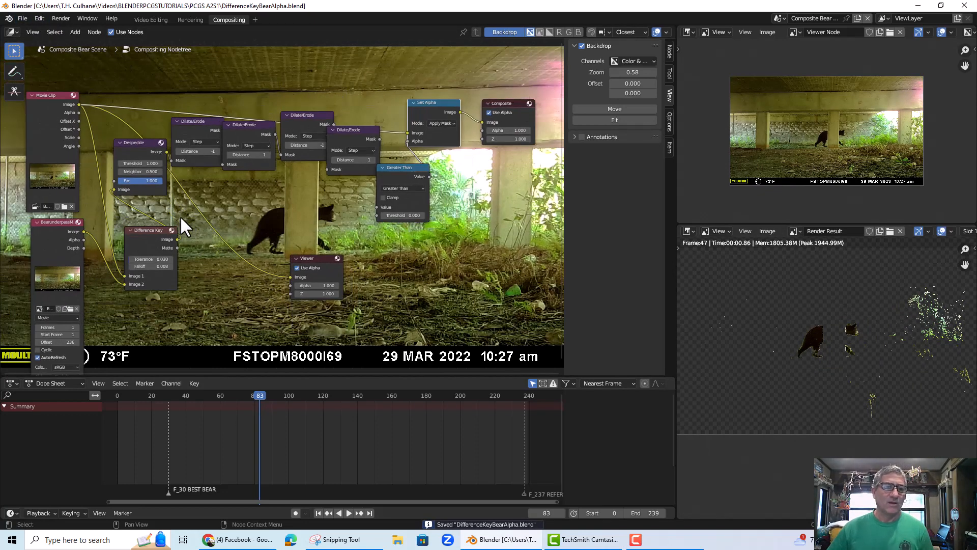
pyautogui.moveTo(45, 93); pyautogui.dragTo(64, 62)
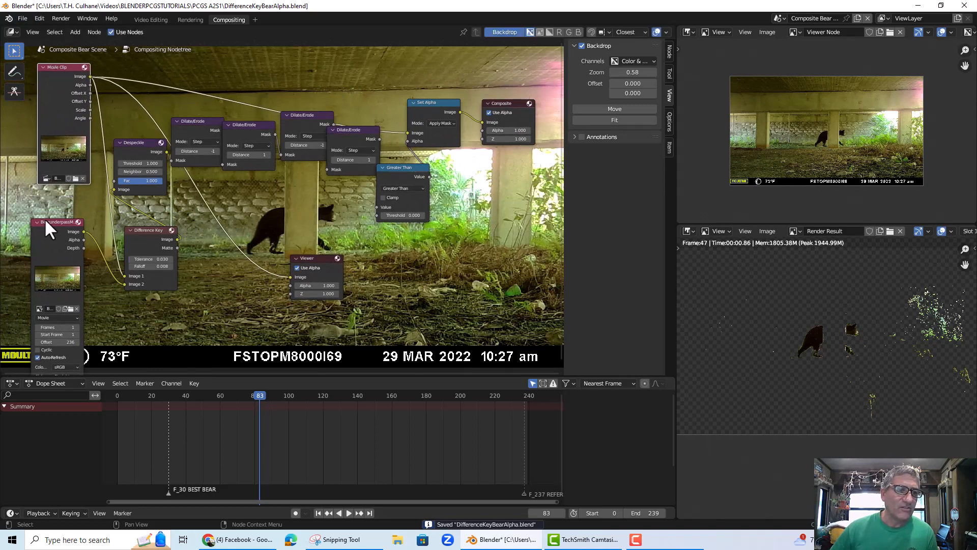
pyautogui.moveTo(45, 220); pyautogui.dragTo(34, 196)
pyautogui.click(146, 229)
pyautogui.moveTo(147, 229); pyautogui.dragTo(119, 228)
pyautogui.moveTo(148, 166); pyautogui.dragTo(206, 275)
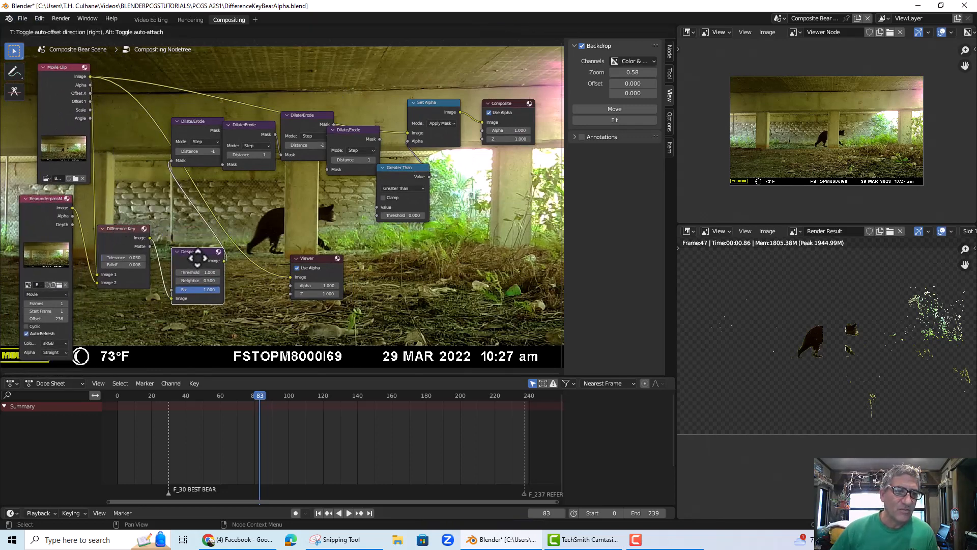
pyautogui.moveTo(120, 227); pyautogui.dragTo(104, 239)
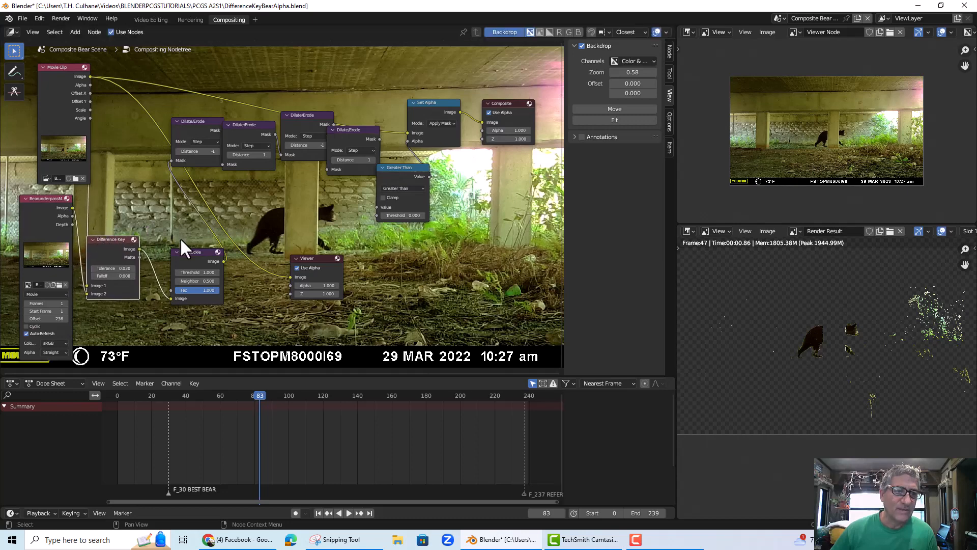
pyautogui.moveTo(184, 252); pyautogui.dragTo(178, 243)
# - Place the first Dilate/Erode node directly after Despeckle, and stack the Viewer node above the Composite node
pyautogui.moveTo(189, 122); pyautogui.dragTo(247, 261)
pyautogui.moveTo(310, 262); pyautogui.dragTo(508, 80)
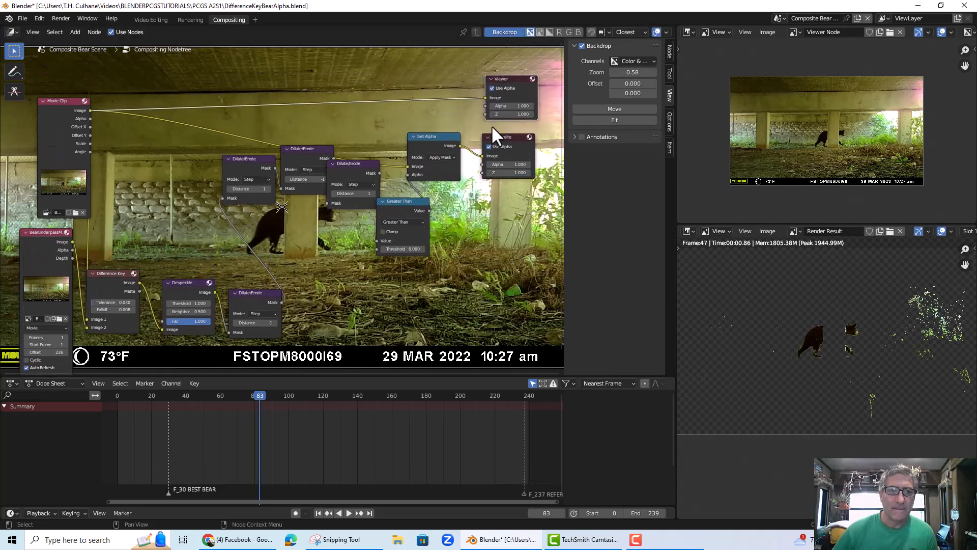
pyautogui.moveTo(498, 134); pyautogui.dragTo(501, 147)
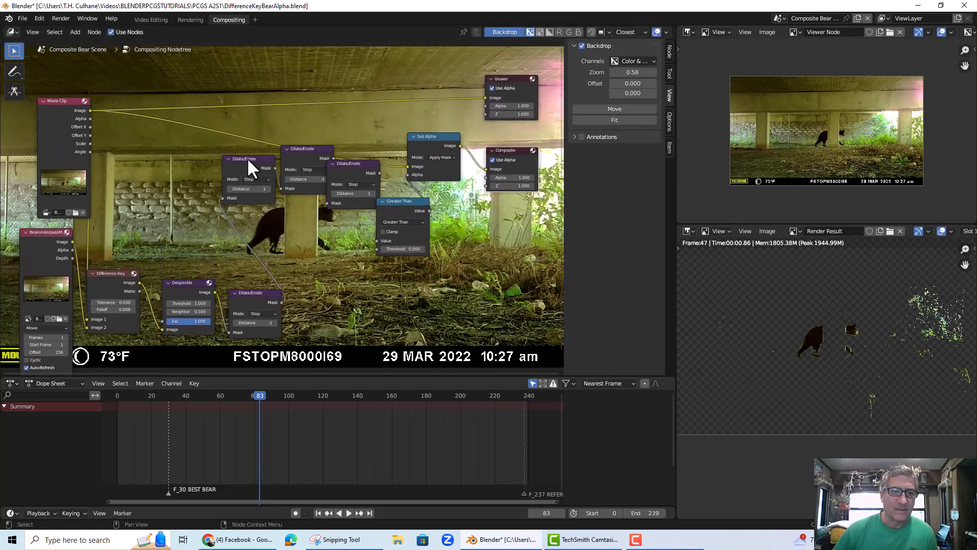
# - Line up the remaining three Dilate/Erode nodes in order after the first one, moving the Greater Than node out of their way
pyautogui.moveTo(248, 159); pyautogui.dragTo(317, 264)
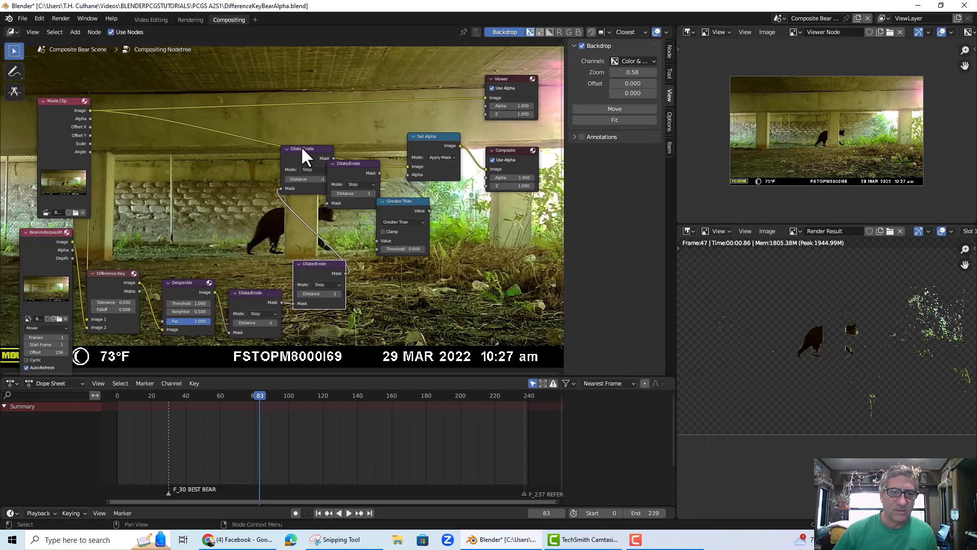
pyautogui.moveTo(300, 146); pyautogui.dragTo(385, 273)
pyautogui.moveTo(393, 202); pyautogui.dragTo(466, 224)
pyautogui.moveTo(356, 171); pyautogui.dragTo(473, 295)
pyautogui.moveTo(326, 268); pyautogui.dragTo(327, 278)
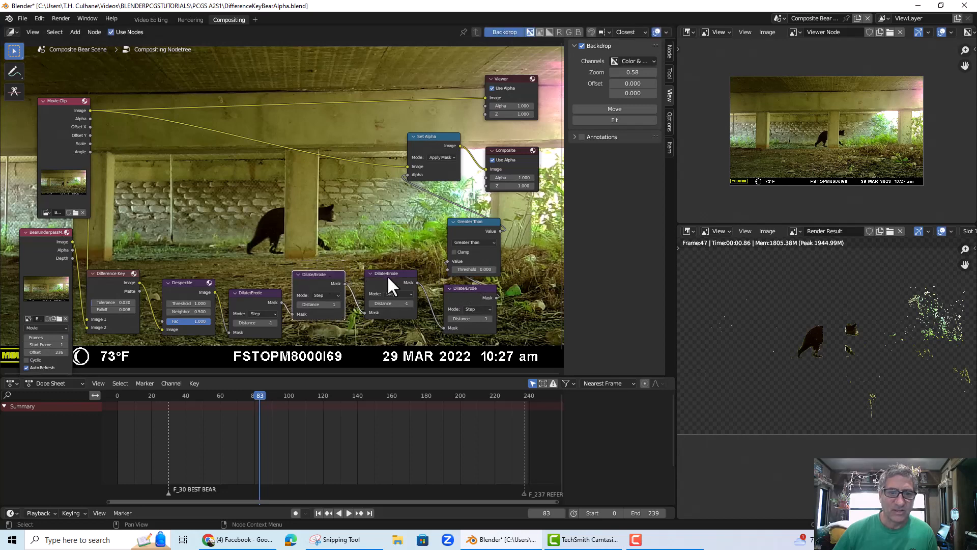
pyautogui.moveTo(387, 275); pyautogui.dragTo(385, 278)
pyautogui.moveTo(479, 289); pyautogui.dragTo(478, 300)
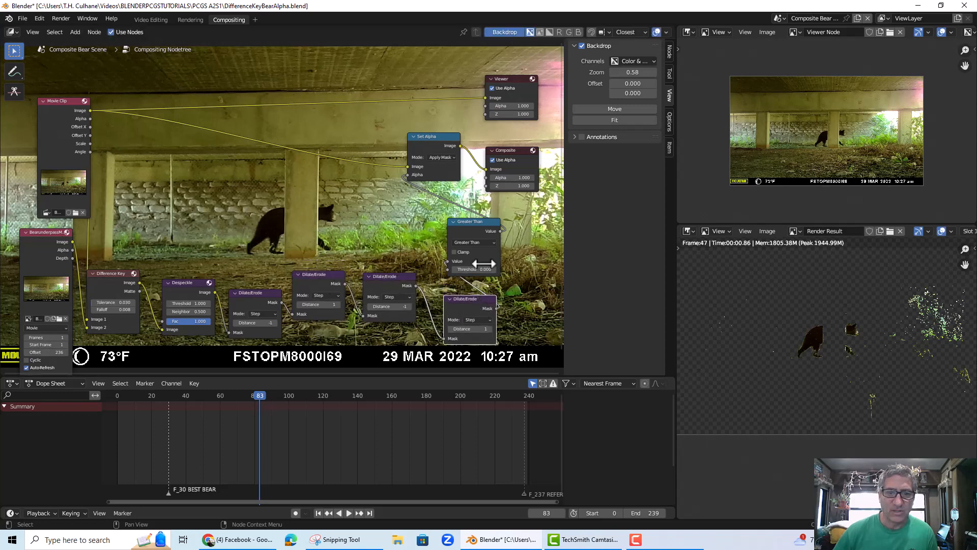
# - Raise the Set Alpha node and place the Greater Than node just before its Alpha input
pyautogui.moveTo(470, 216); pyautogui.dragTo(448, 217)
pyautogui.moveTo(436, 136); pyautogui.dragTo(435, 110)
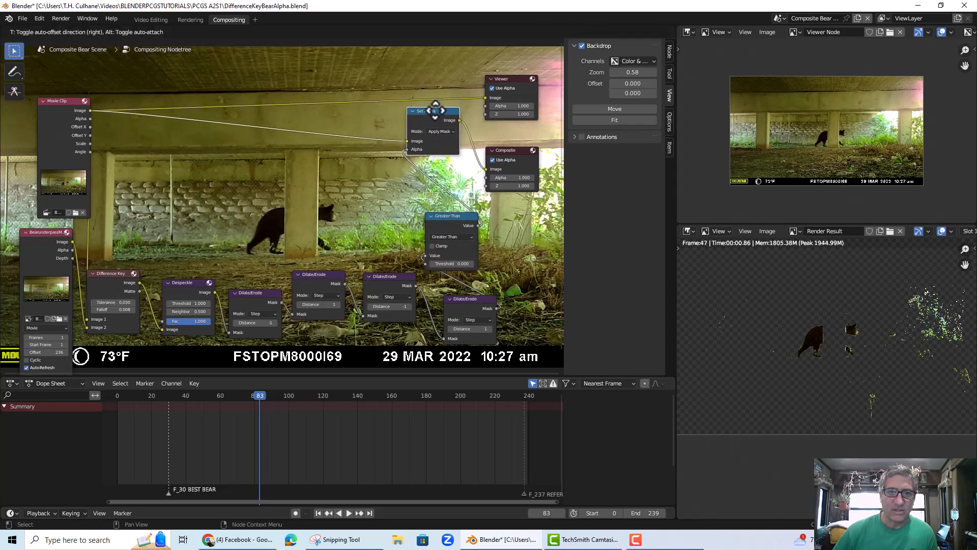
pyautogui.moveTo(443, 220); pyautogui.dragTo(342, 156)
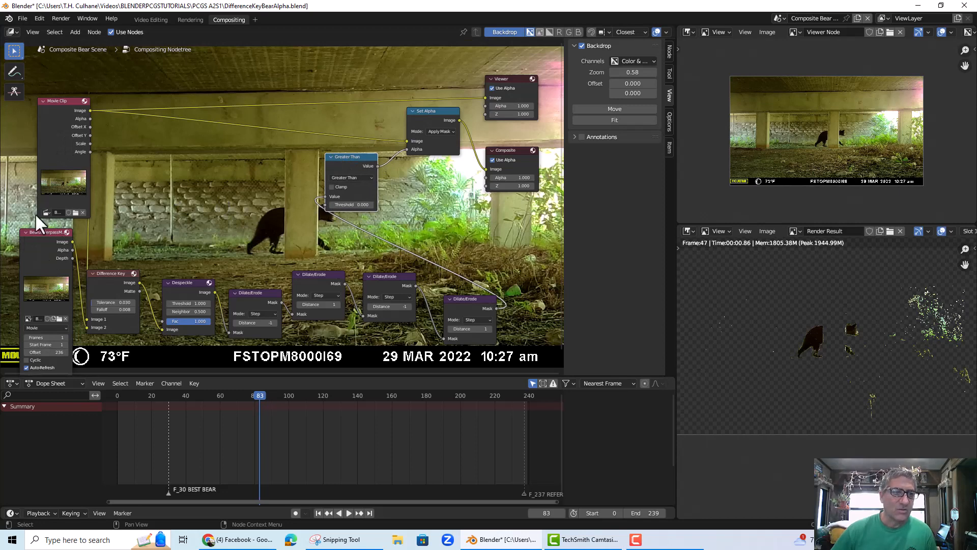
# - Fine-tune the spacing between the Movie Clip, background reference image and Difference Key nodes
pyautogui.moveTo(63, 102); pyautogui.dragTo(44, 92)
pyautogui.moveTo(48, 233); pyautogui.dragTo(39, 228)
pyautogui.moveTo(94, 273); pyautogui.dragTo(101, 270)
pyautogui.moveTo(31, 230); pyautogui.dragTo(35, 226)
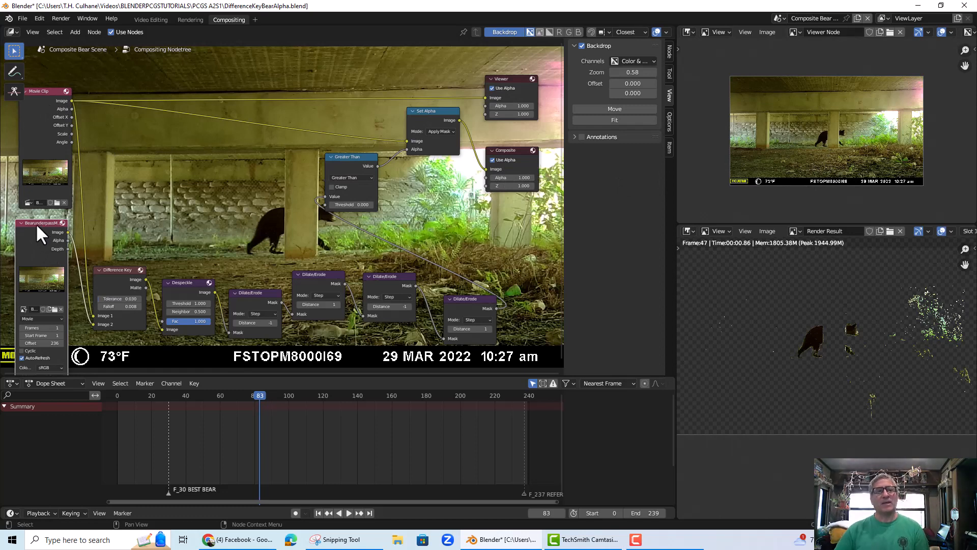
pyautogui.click(75, 32)
pyautogui.moveTo(87, 59)
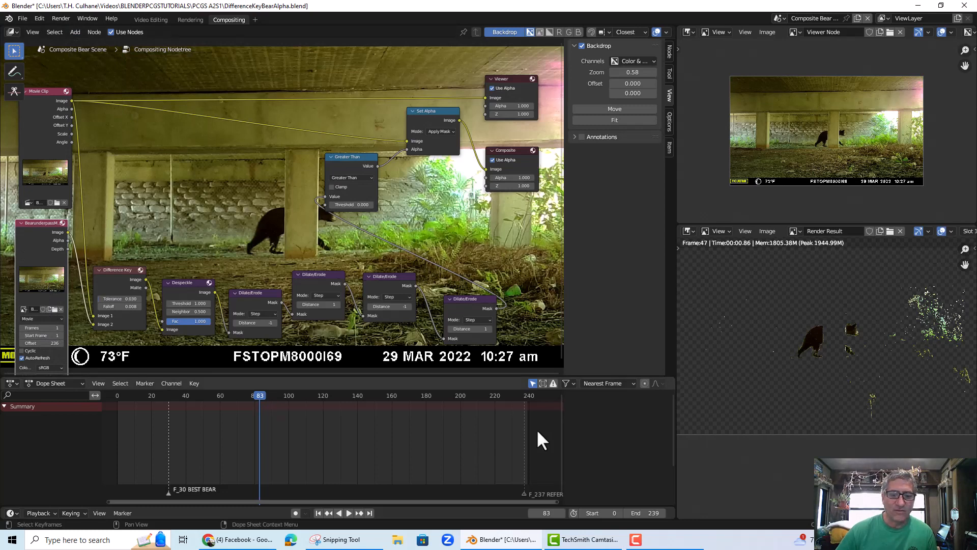
# - Compare the keyed render at reference frame 237 and at bear frame 59
pyautogui.click(524, 395)
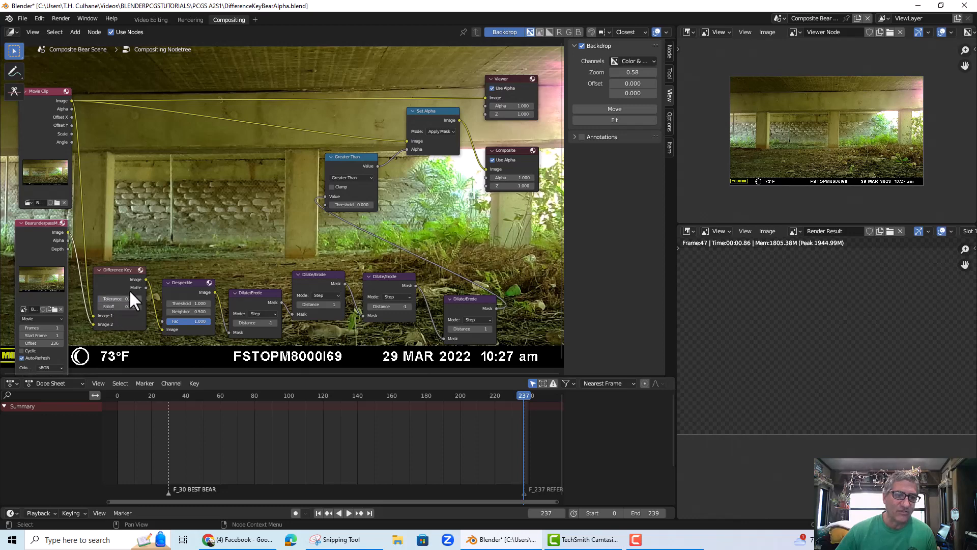
pyautogui.click(217, 395)
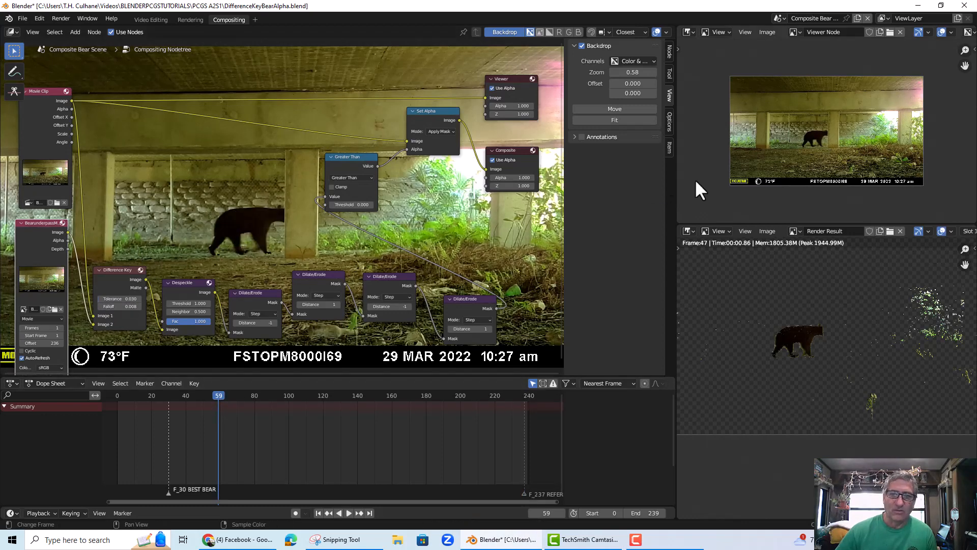
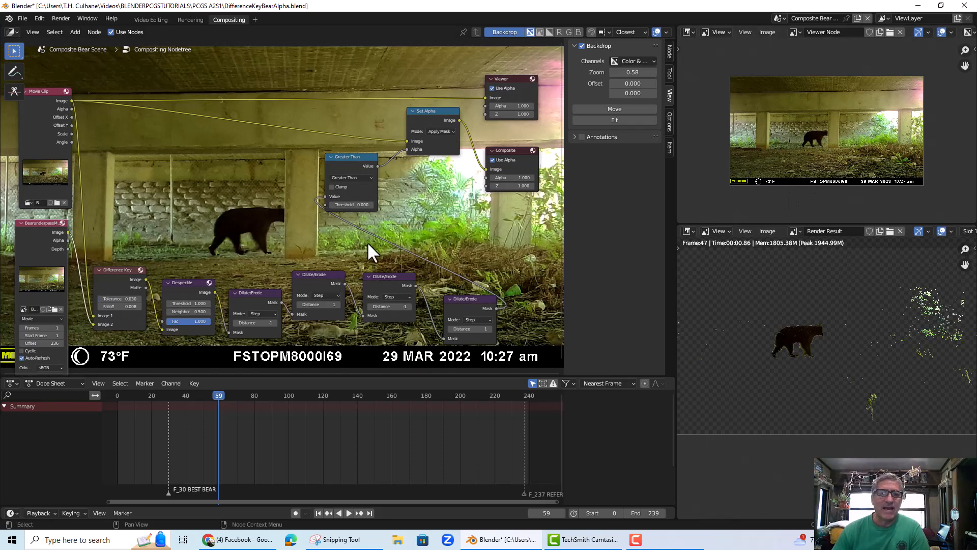
# - Tighten the mask chain by moving Despeckle and the four Dilate/Erode nodes closer together into a neat row after Difference Key
pyautogui.moveTo(243, 291); pyautogui.dragTo(233, 289)
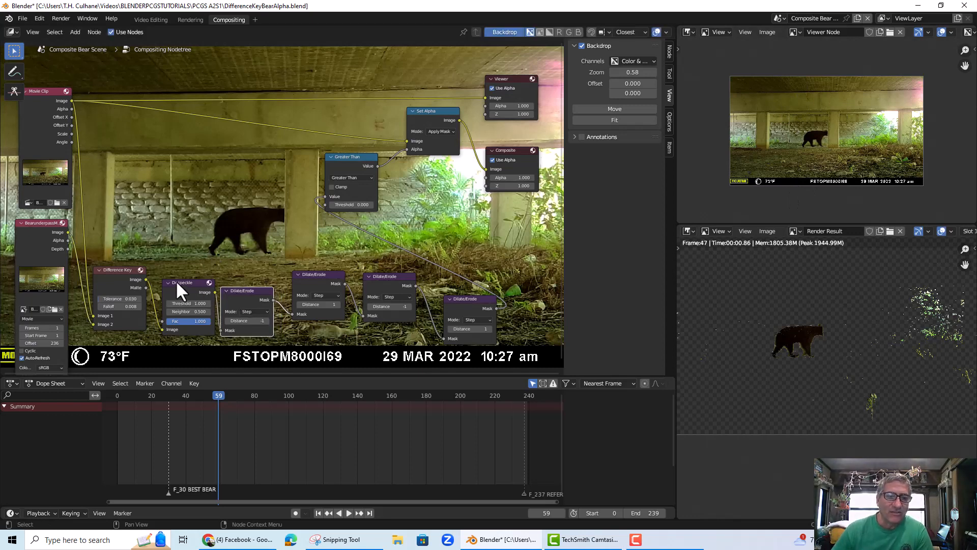
pyautogui.moveTo(176, 280); pyautogui.dragTo(171, 272)
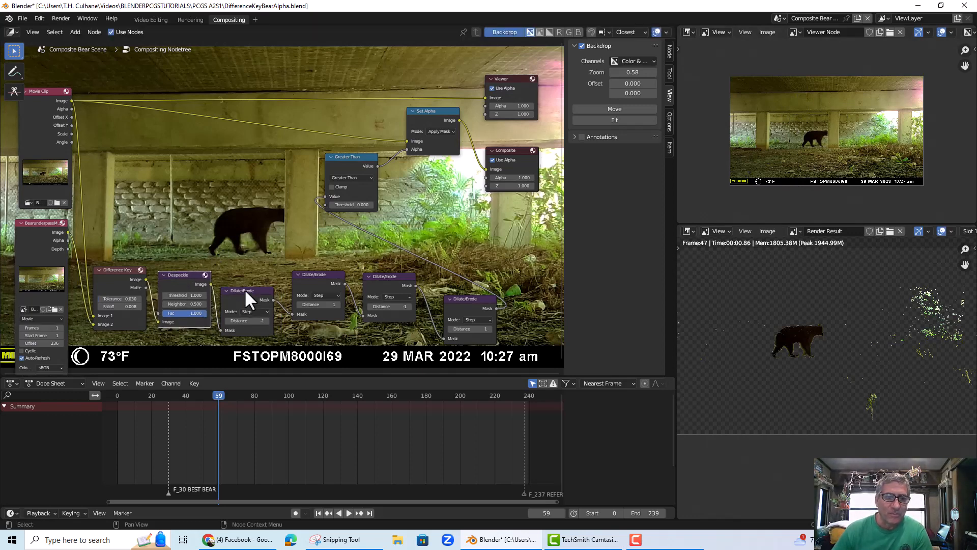
pyautogui.moveTo(245, 290); pyautogui.dragTo(242, 284)
pyautogui.moveTo(312, 273); pyautogui.dragTo(301, 278)
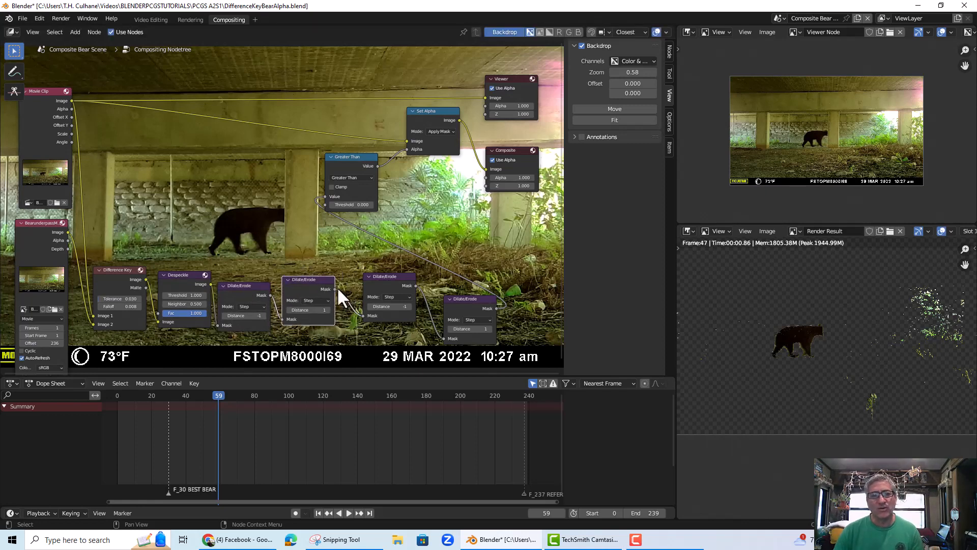
pyautogui.moveTo(386, 276); pyautogui.dragTo(371, 275)
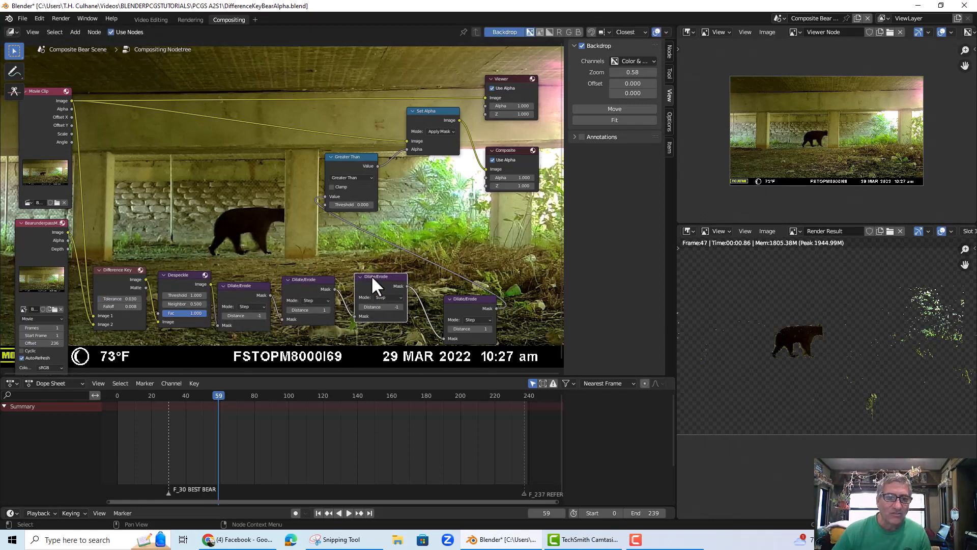
pyautogui.moveTo(456, 304); pyautogui.dragTo(432, 290)
pyautogui.moveTo(311, 276); pyautogui.dragTo(306, 277)
pyautogui.moveTo(374, 277); pyautogui.dragTo(369, 278)
pyautogui.moveTo(433, 285); pyautogui.dragTo(428, 285)
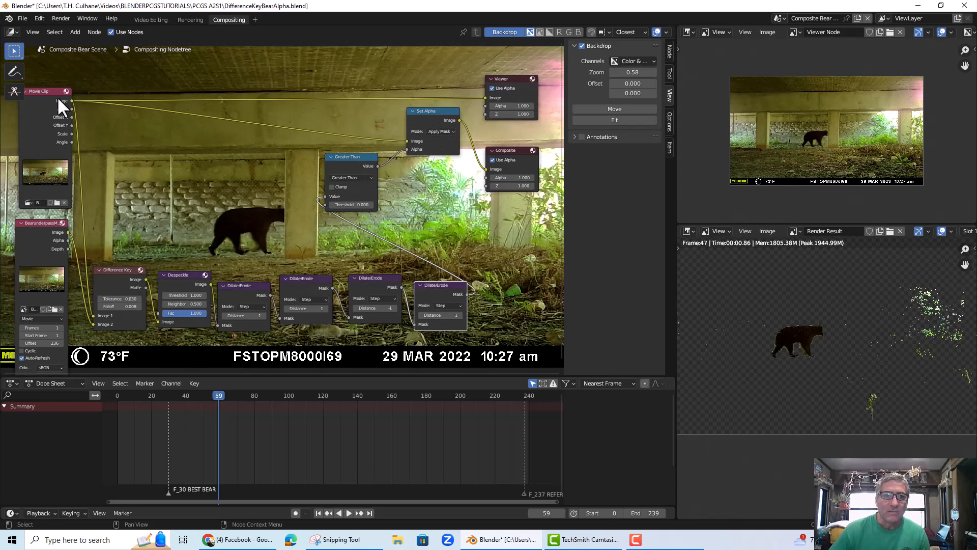
pyautogui.moveTo(398, 144); pyautogui.dragTo(411, 143)
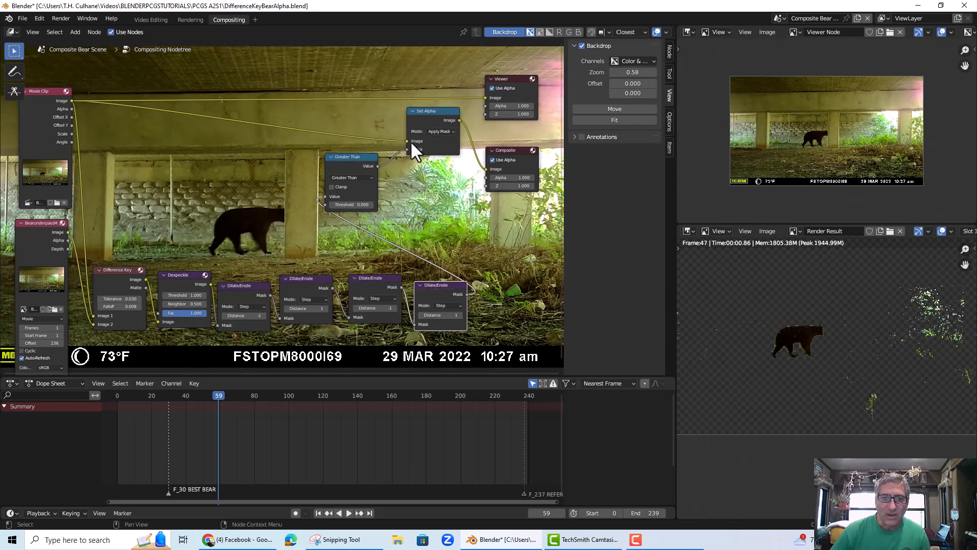
pyautogui.click(441, 132)
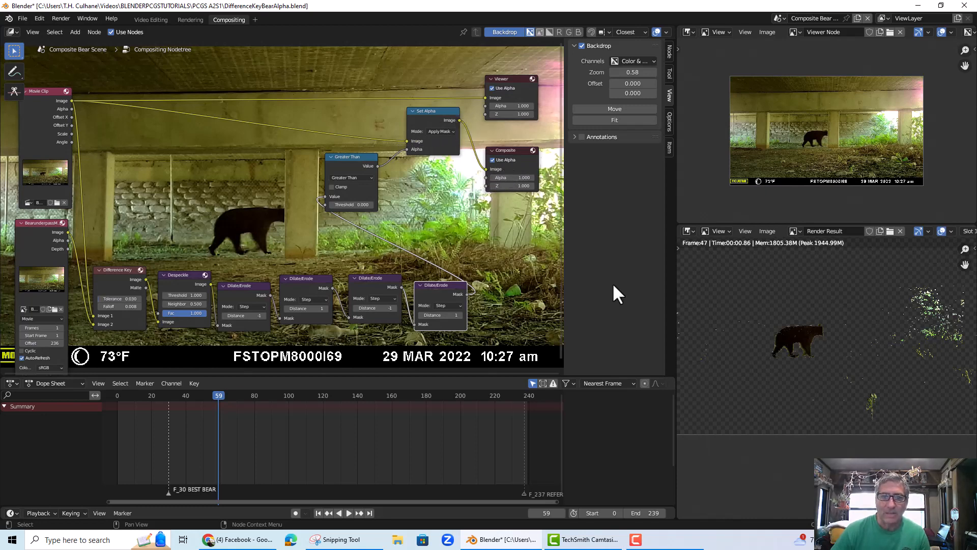
pyautogui.scroll(3, 797, 338)
pyautogui.scroll(-2, 793, 330)
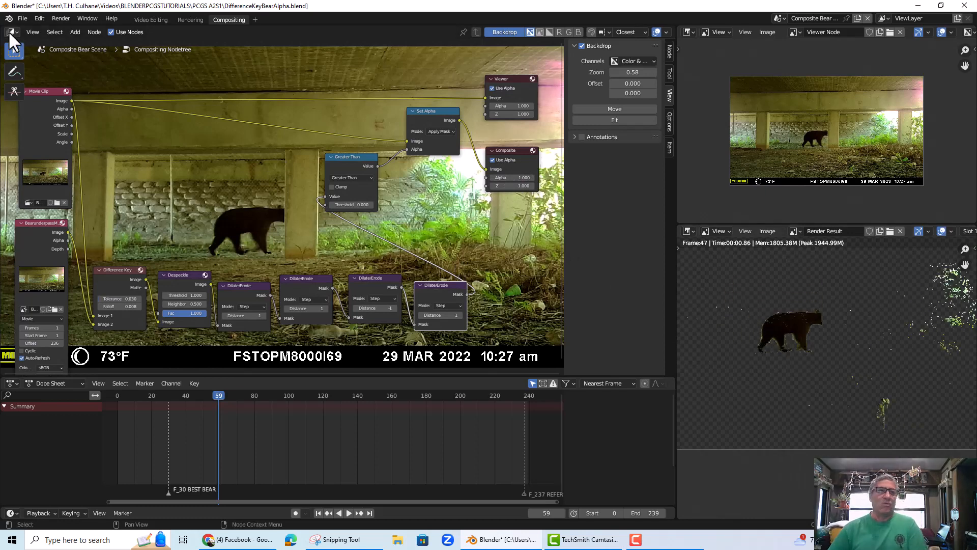
pyautogui.click(61, 18)
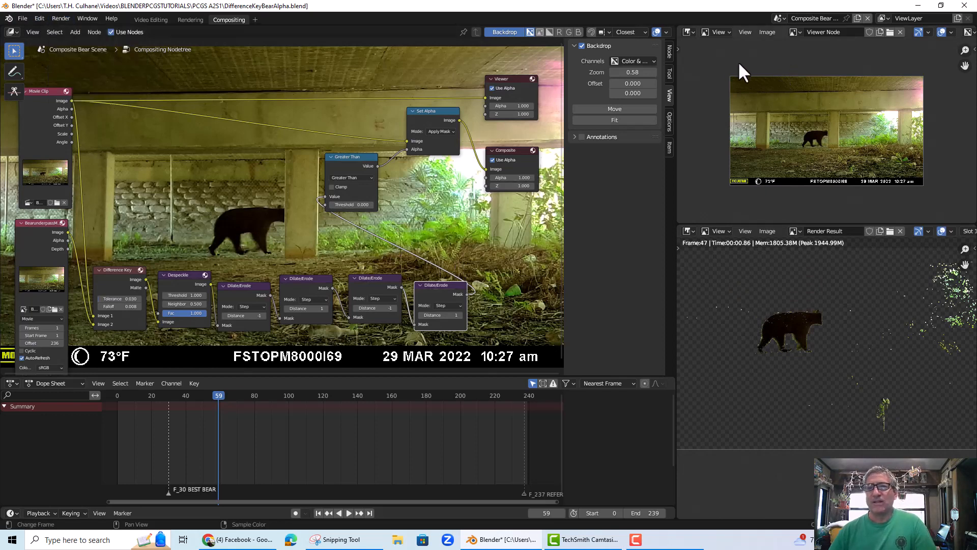
# - Turn the Viewer Node image editor into a Properties editor and show the scene's output path and file format settings
pyautogui.click(691, 31)
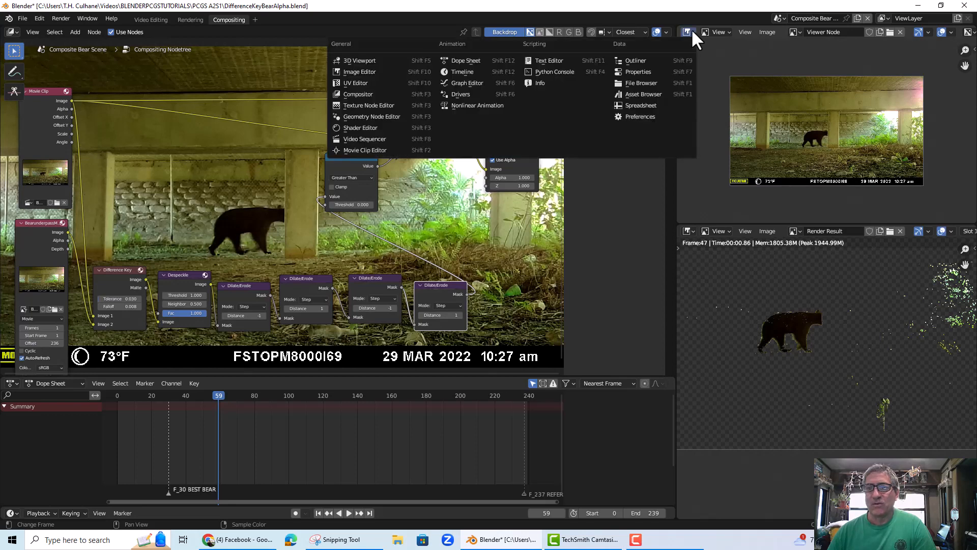
pyautogui.click(646, 70)
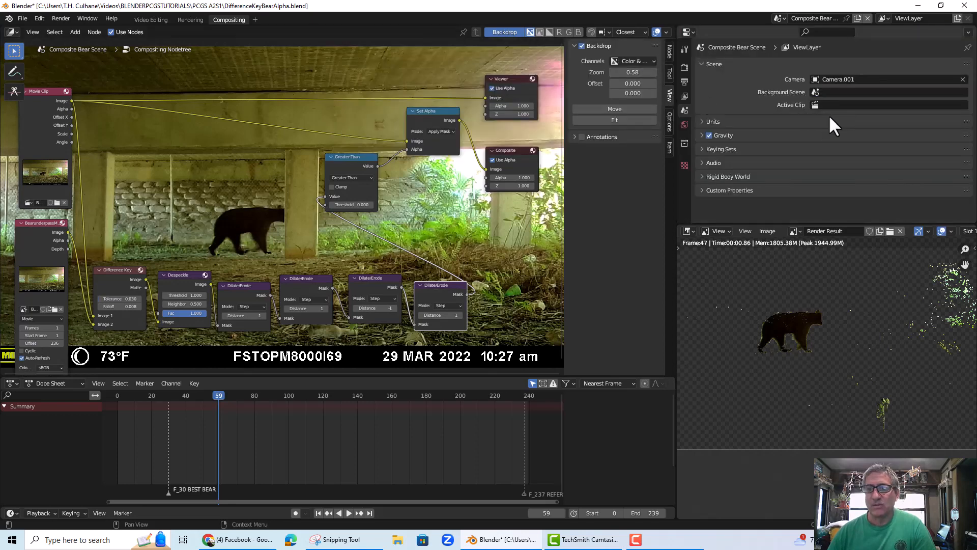
pyautogui.click(684, 66)
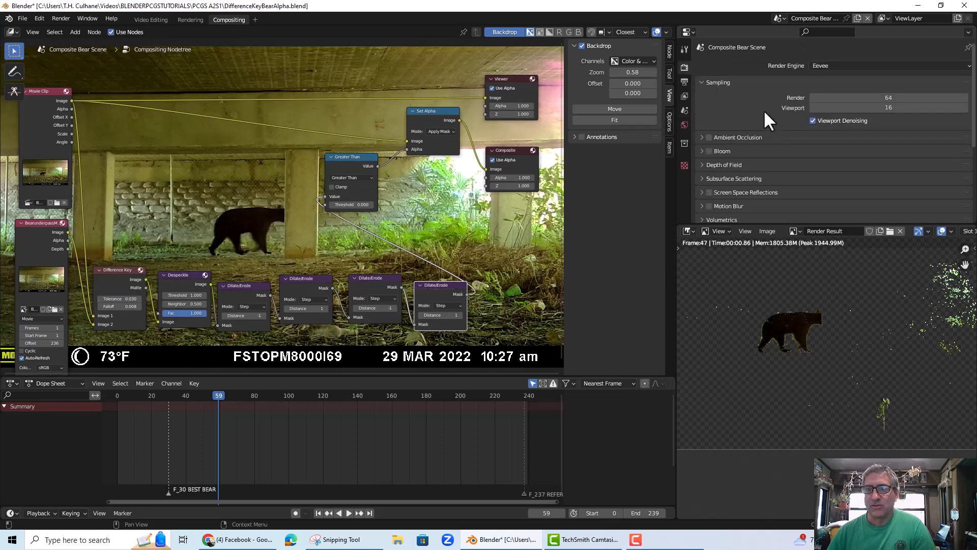
pyautogui.scroll(-2, 837, 153)
pyautogui.scroll(2, 847, 151)
pyautogui.scroll(-5, 847, 150)
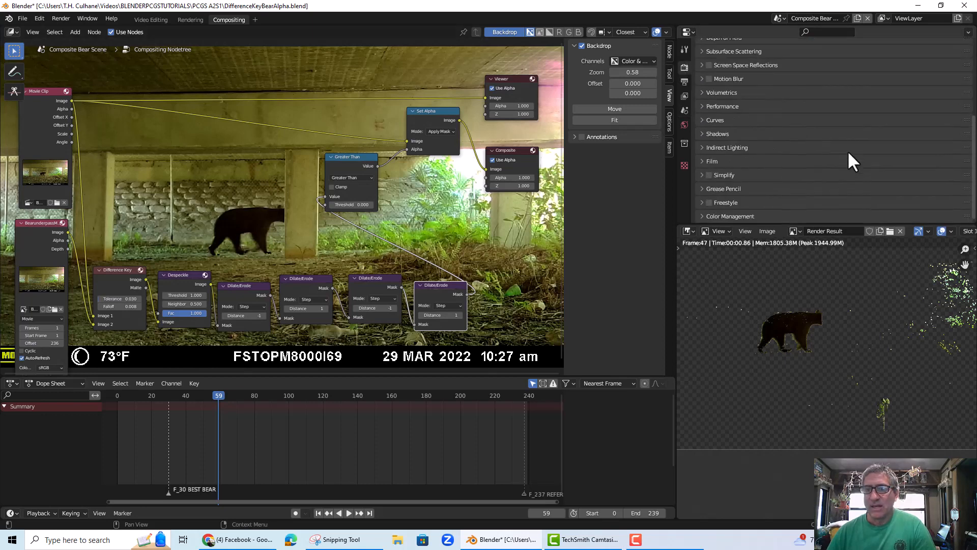
pyautogui.scroll(5, 847, 149)
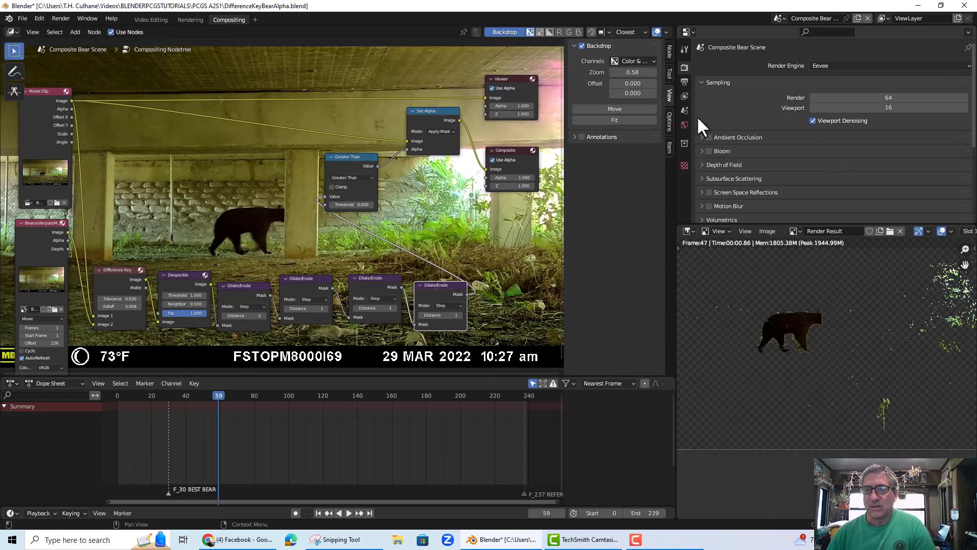
pyautogui.click(684, 82)
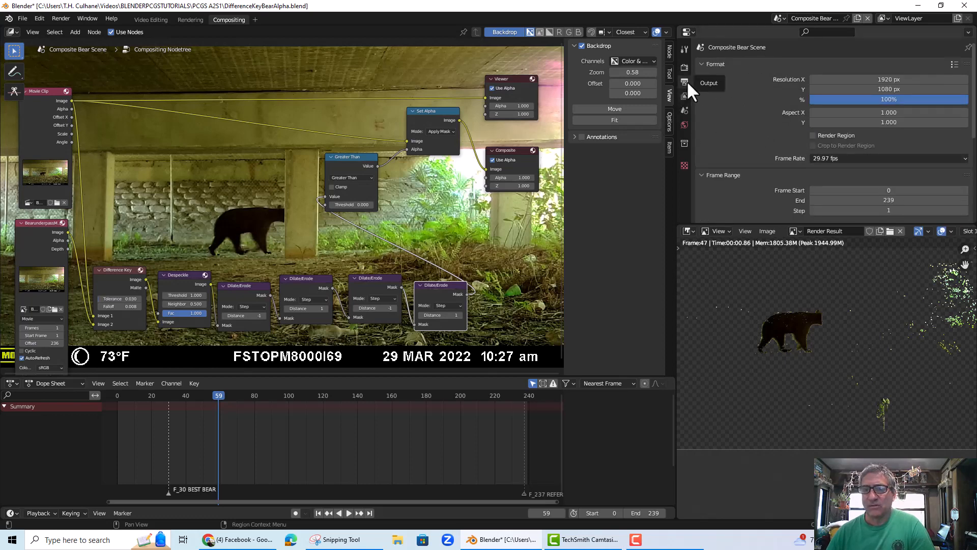
pyautogui.scroll(-3, 838, 130)
pyautogui.scroll(-5, 845, 135)
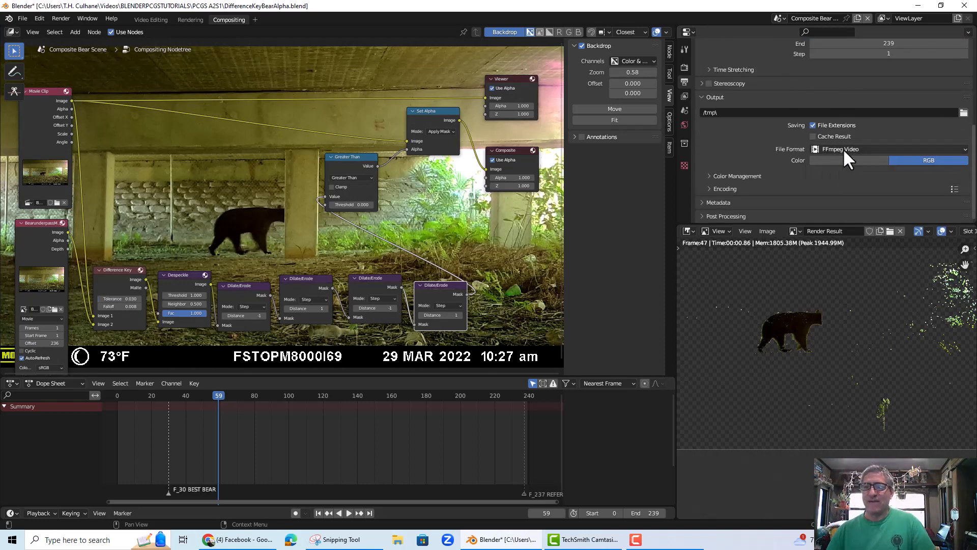
# - Examine the PNG frame sequence in the FSTOPBEARDIFKEYcam folder inside PCGS A2S1 through the output path's file browser
pyautogui.click(964, 113)
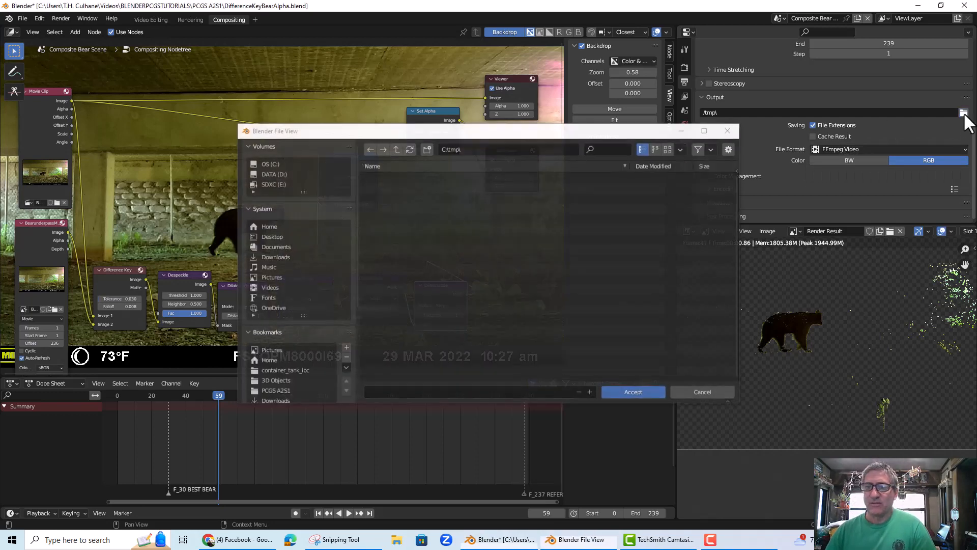
pyautogui.click(277, 391)
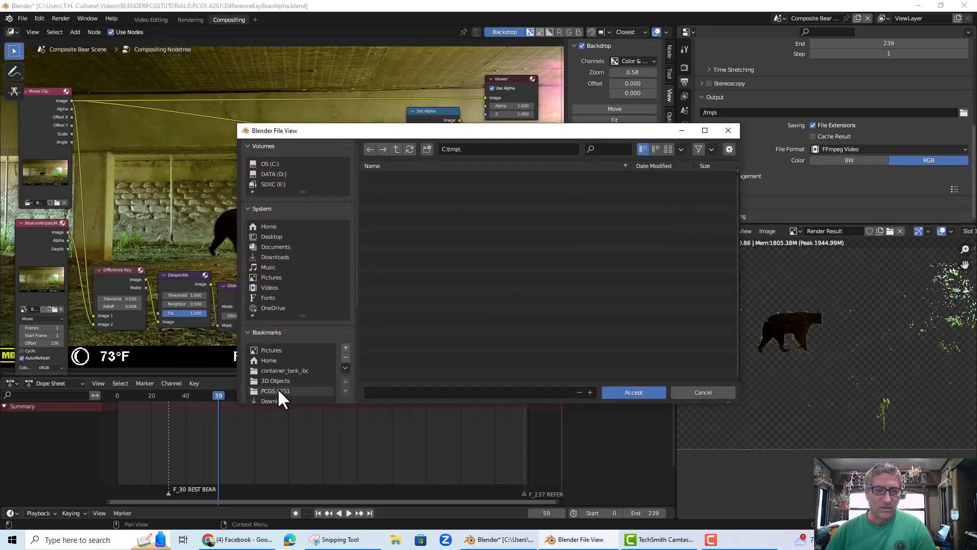
pyautogui.doubleClick(401, 209)
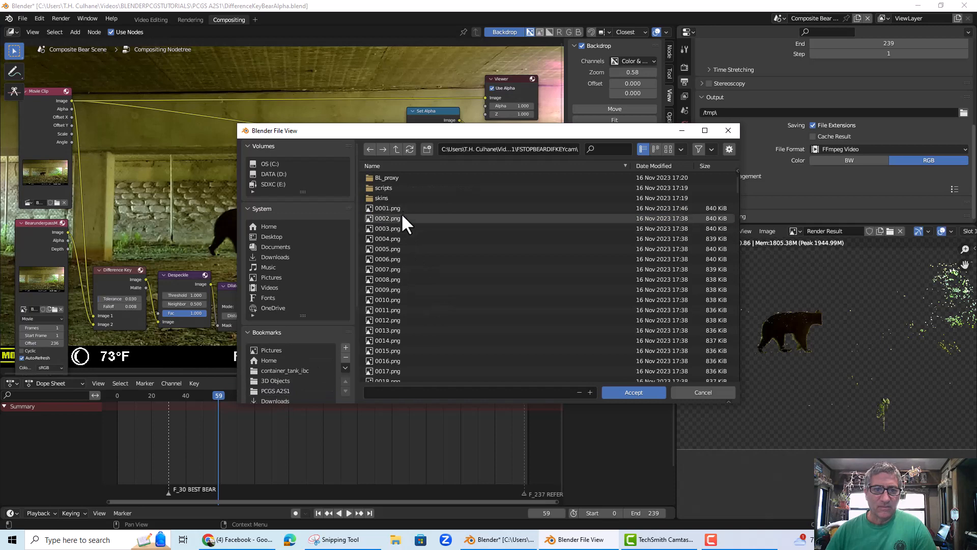
pyautogui.click(396, 148)
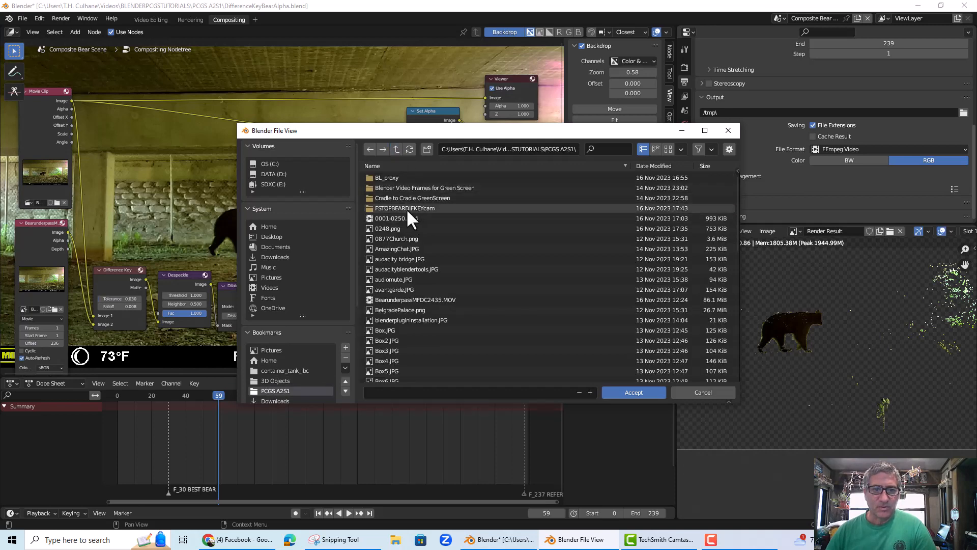
pyautogui.doubleClick(408, 209)
pyautogui.scroll(-5, 487, 299)
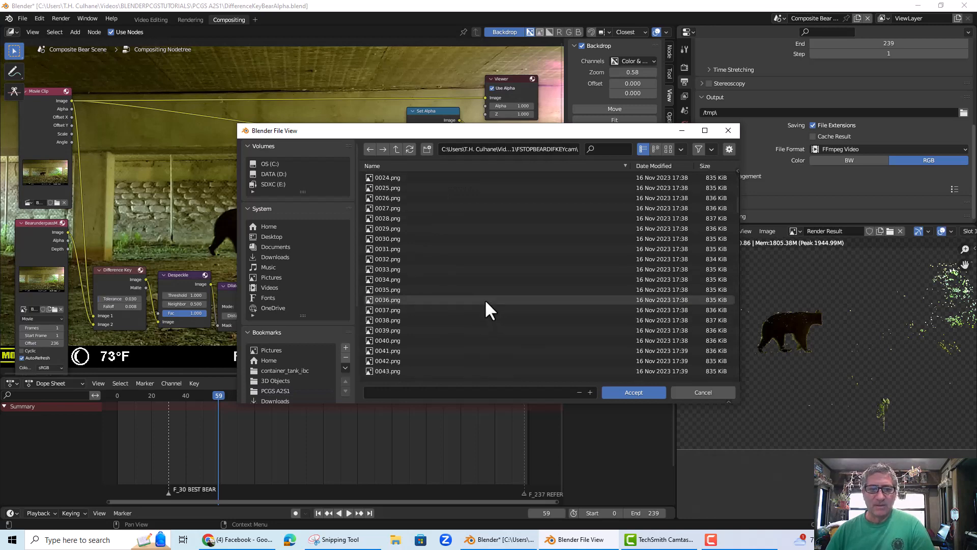
pyautogui.scroll(5, 482, 301)
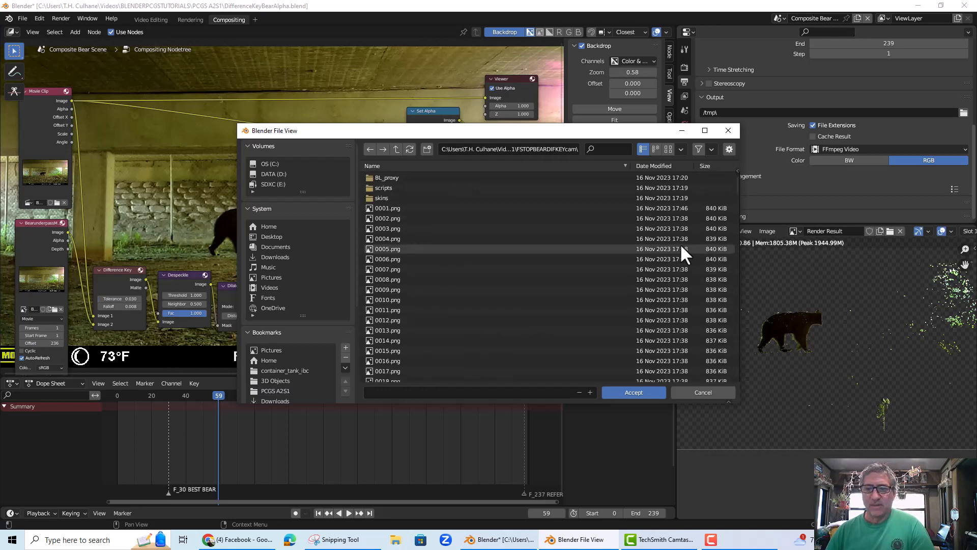
pyautogui.moveTo(647, 132); pyautogui.dragTo(564, 130)
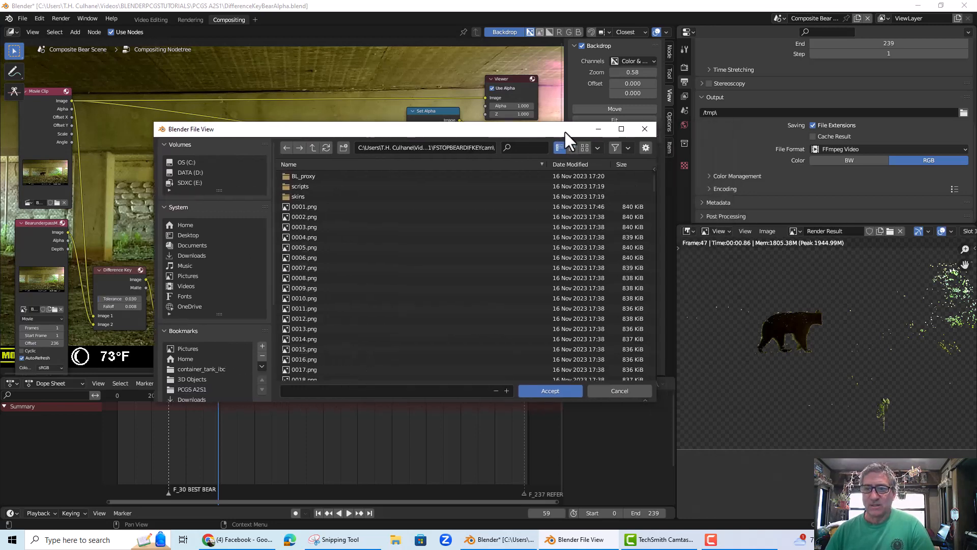
pyautogui.click(788, 171)
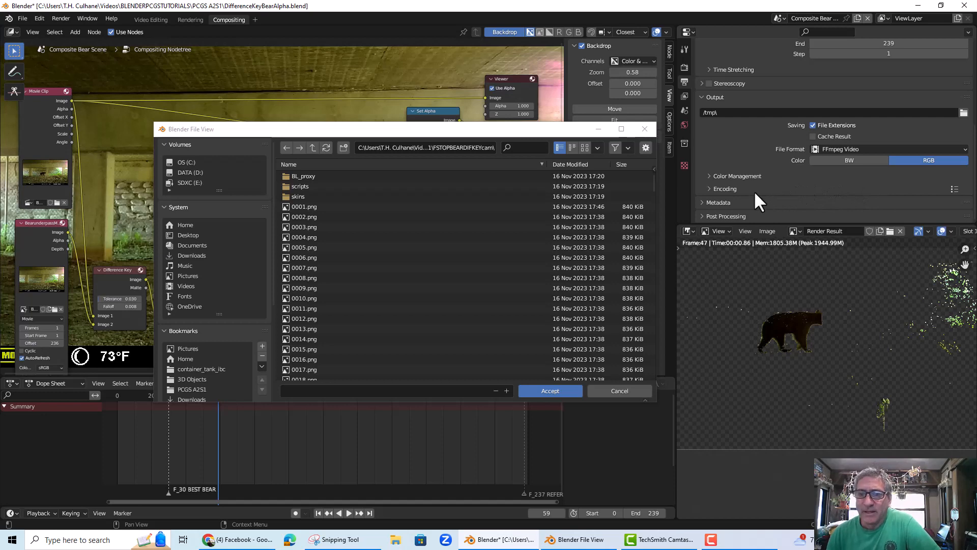
pyautogui.click(618, 389)
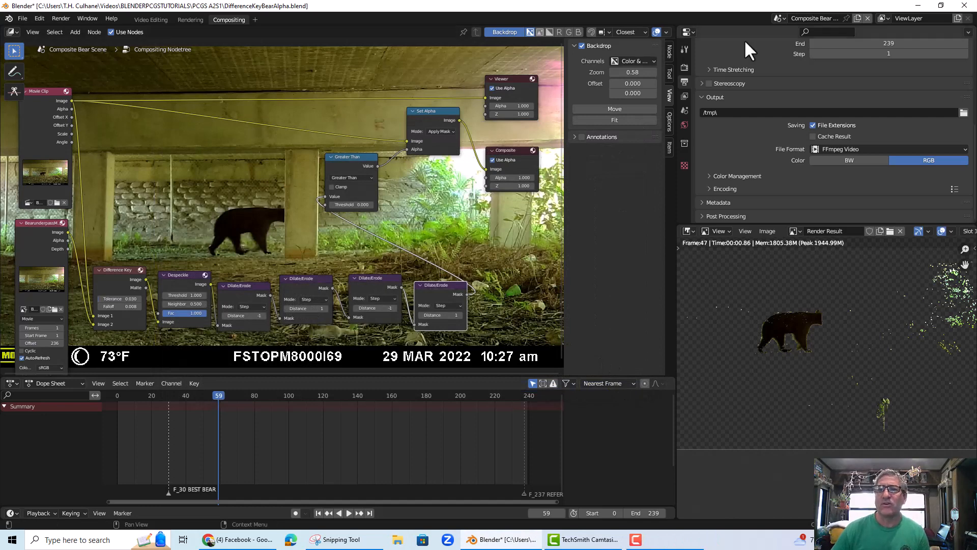
# - Switch to the video editing scene and its Video Editing workspace
pyautogui.click(782, 18)
pyautogui.click(789, 43)
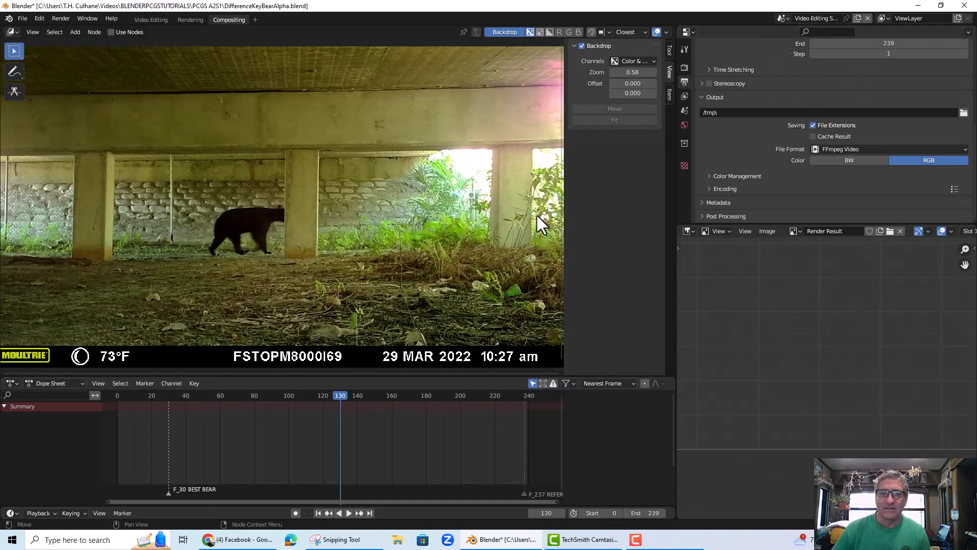
pyautogui.moveTo(413, 4); pyautogui.dragTo(482, 7)
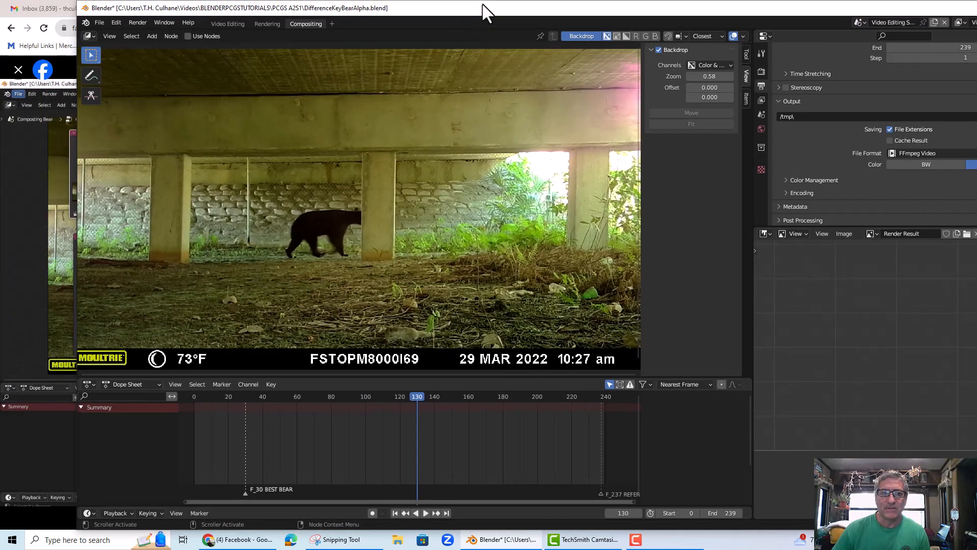
pyautogui.click(225, 24)
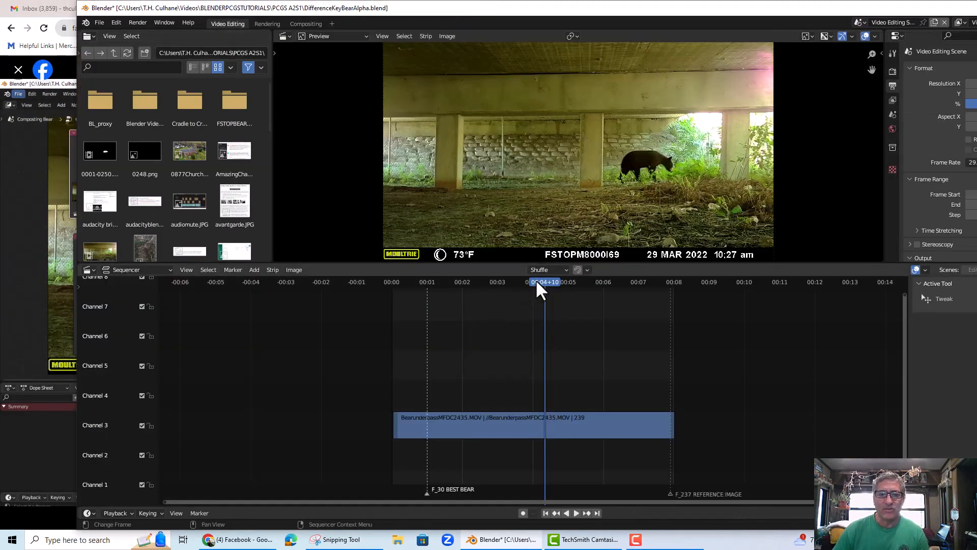
# - Add the Composite Bear Scene as a scene strip starting at 00:00+02 and place it on channel 4 above the bear movie strip
pyautogui.moveTo(535, 279); pyautogui.dragTo(393, 293)
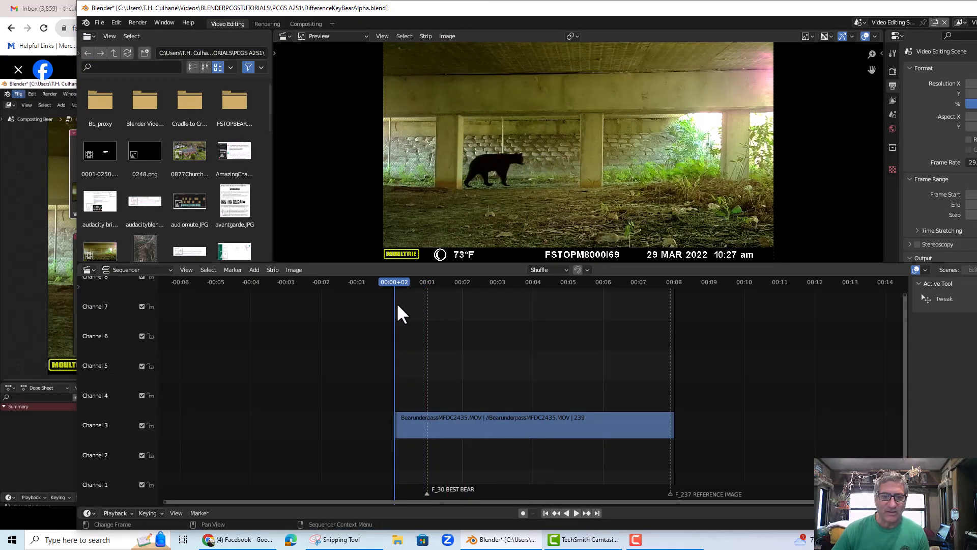
pyautogui.click(254, 270)
pyautogui.moveTo(309, 282)
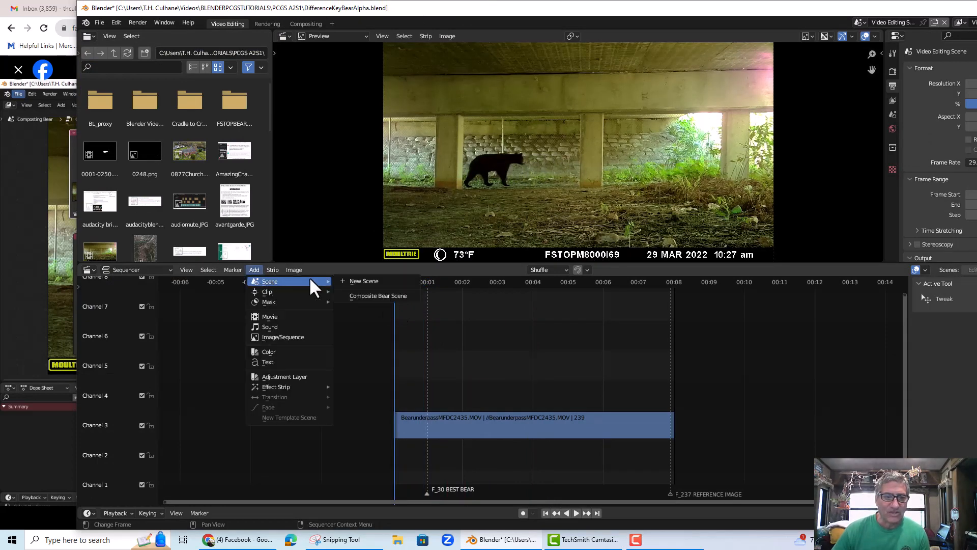
pyautogui.click(378, 295)
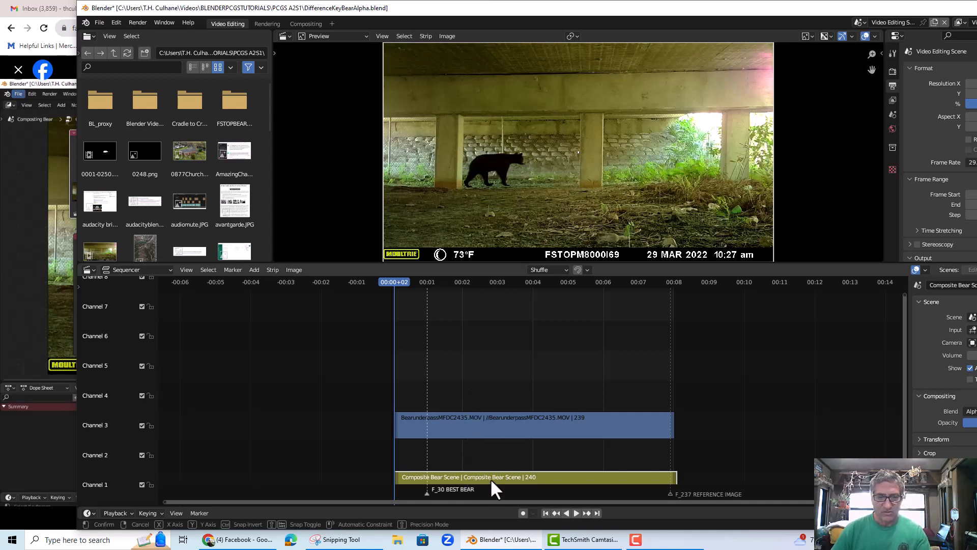
pyautogui.moveTo(491, 481); pyautogui.dragTo(492, 399)
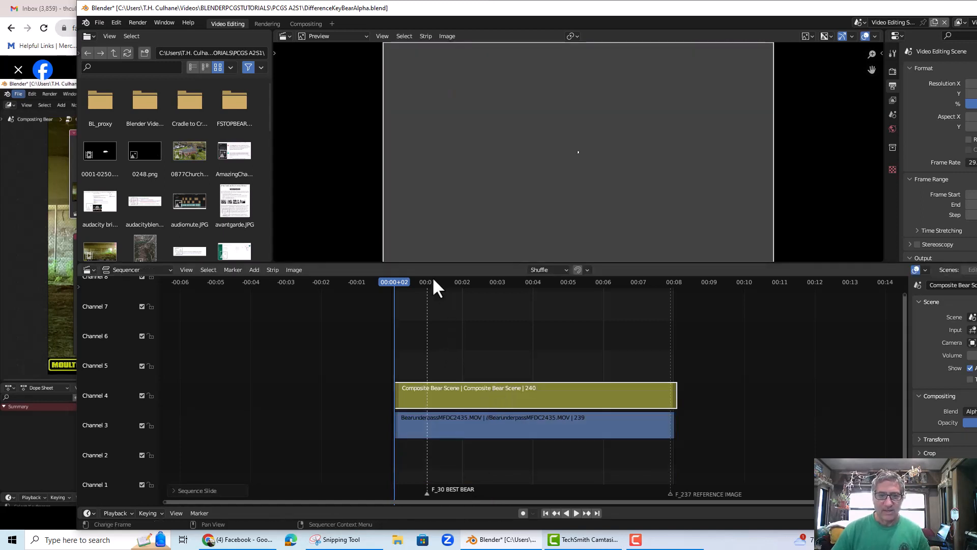
# - Show the preview's view settings at 00:01+14, try the other scene strip shading modes, and set the shading to Rendered
pyautogui.moveTo(431, 283); pyautogui.dragTo(444, 283)
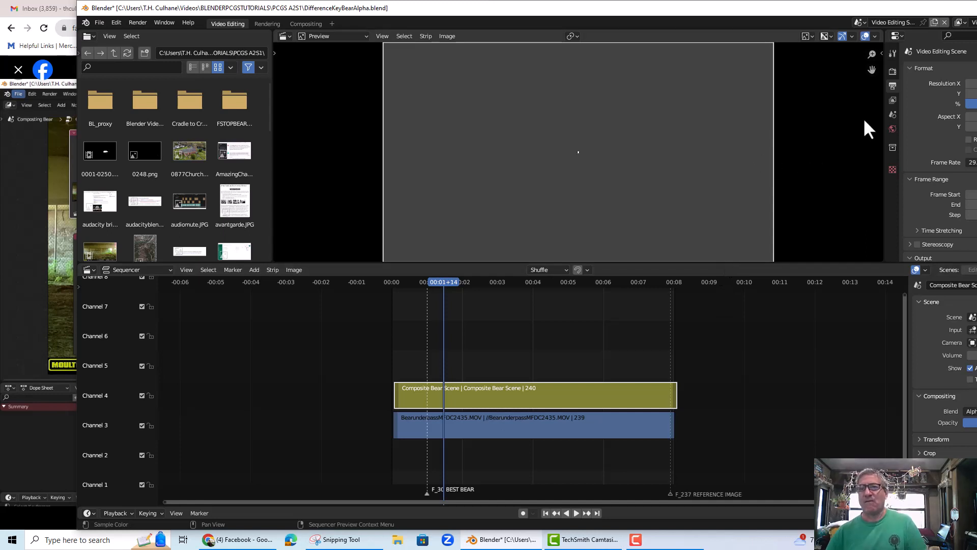
pyautogui.click(882, 54)
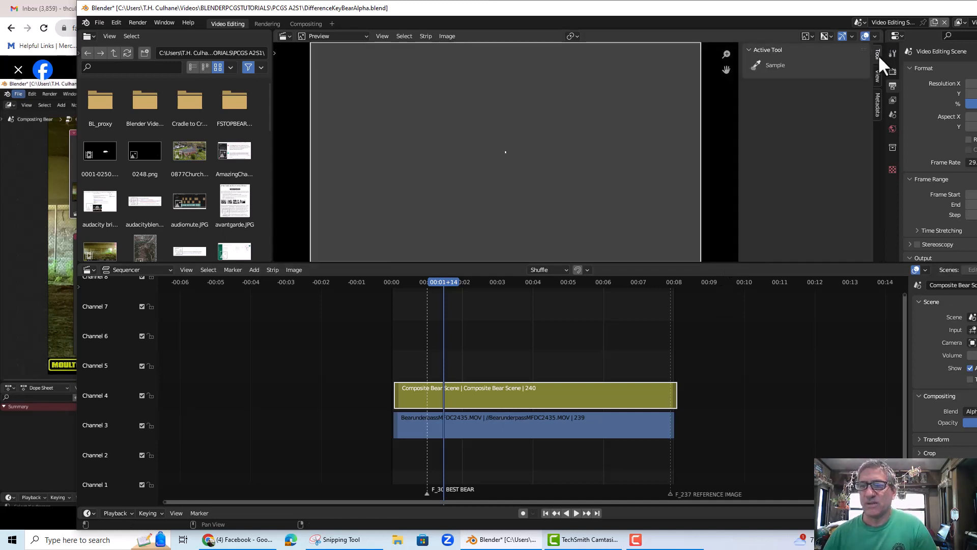
pyautogui.click(876, 75)
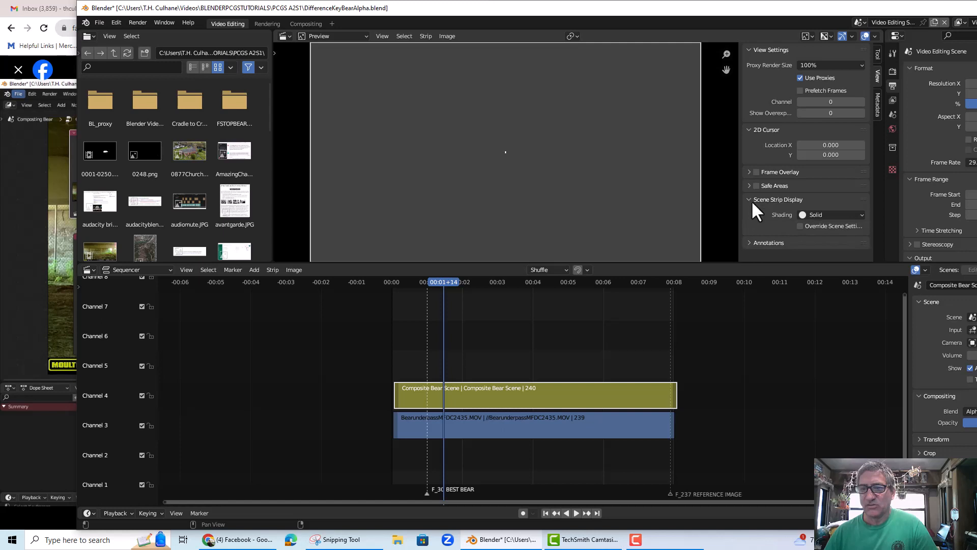
pyautogui.click(834, 214)
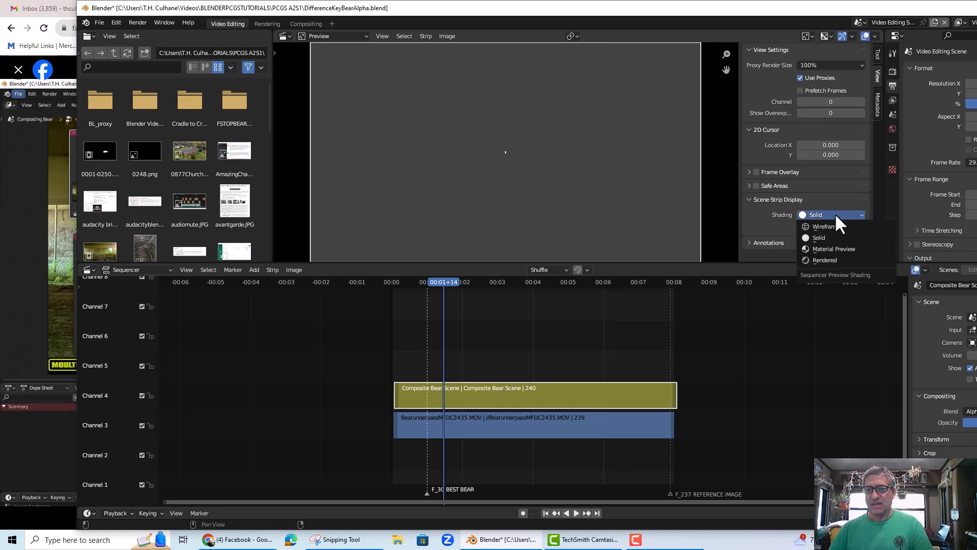
pyautogui.click(833, 226)
pyautogui.click(836, 214)
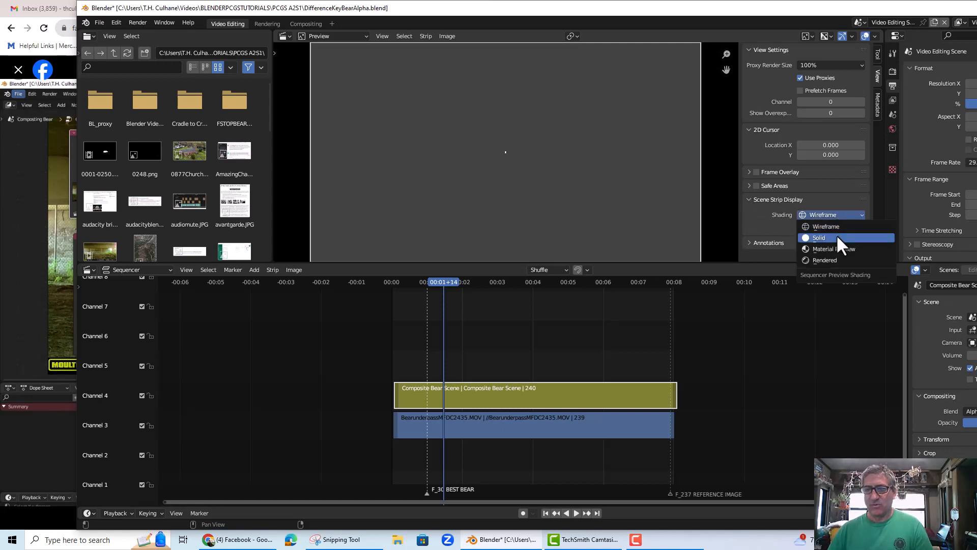
pyautogui.click(836, 237)
pyautogui.click(837, 215)
pyautogui.click(838, 248)
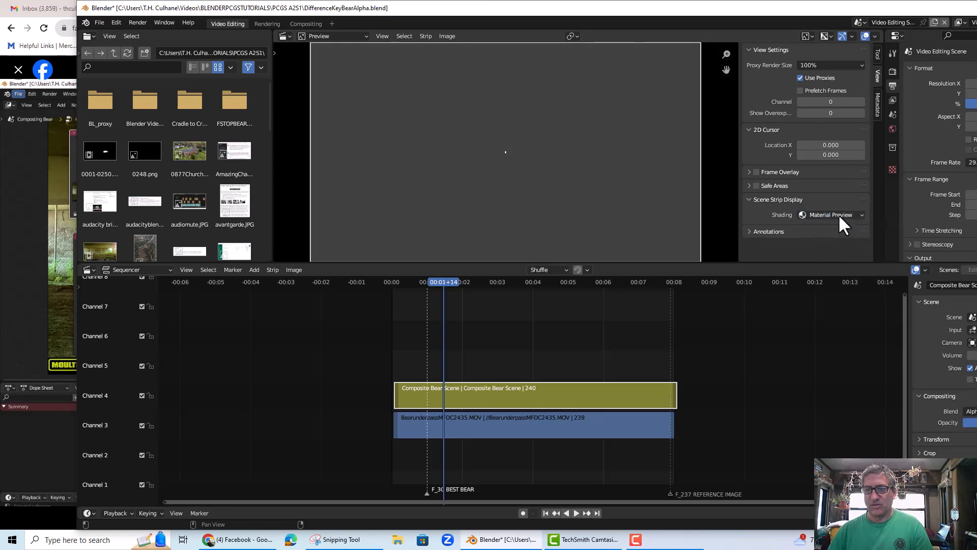
pyautogui.click(838, 214)
pyautogui.click(837, 259)
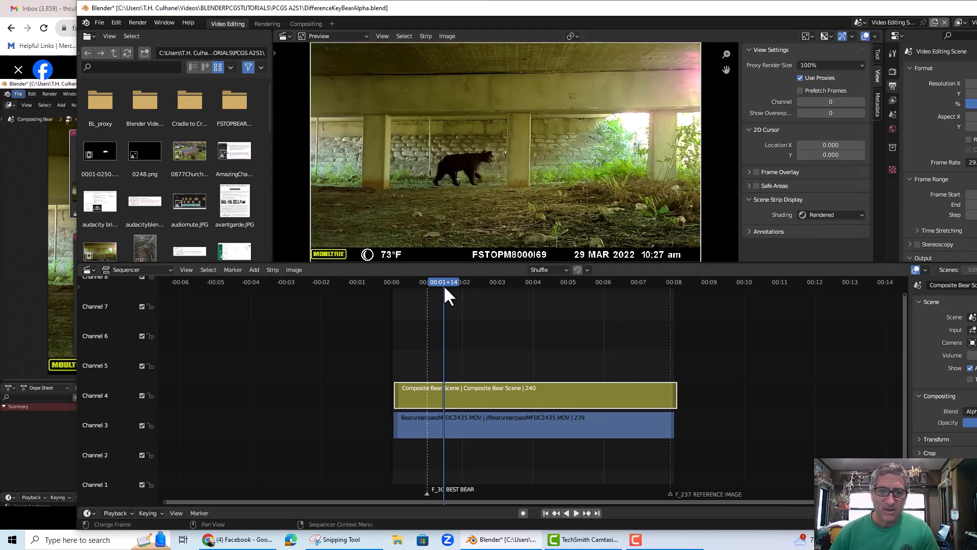
# - Play the rendered strips briefly and inspect the bear up close in the preview at 00:01+11
pyautogui.press('space')
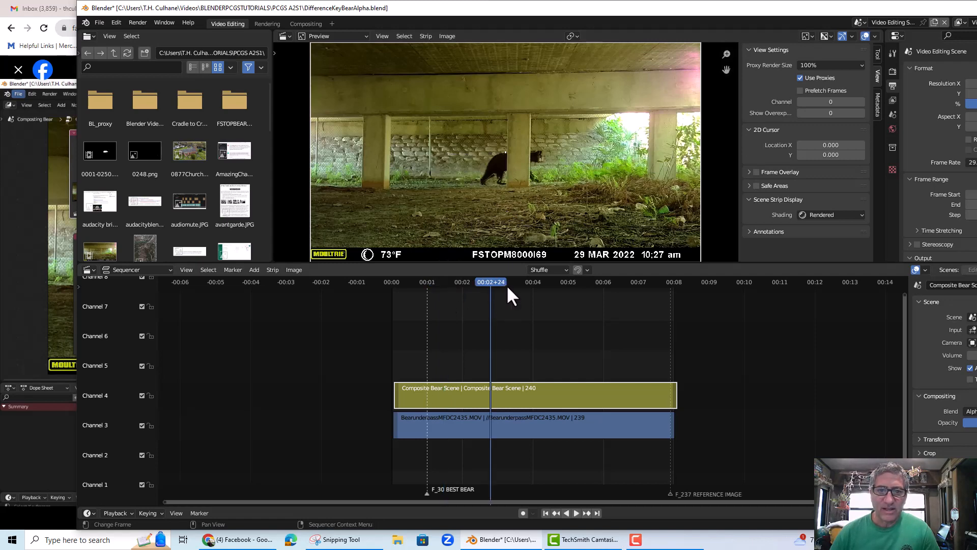
pyautogui.press('space')
pyautogui.click(440, 282)
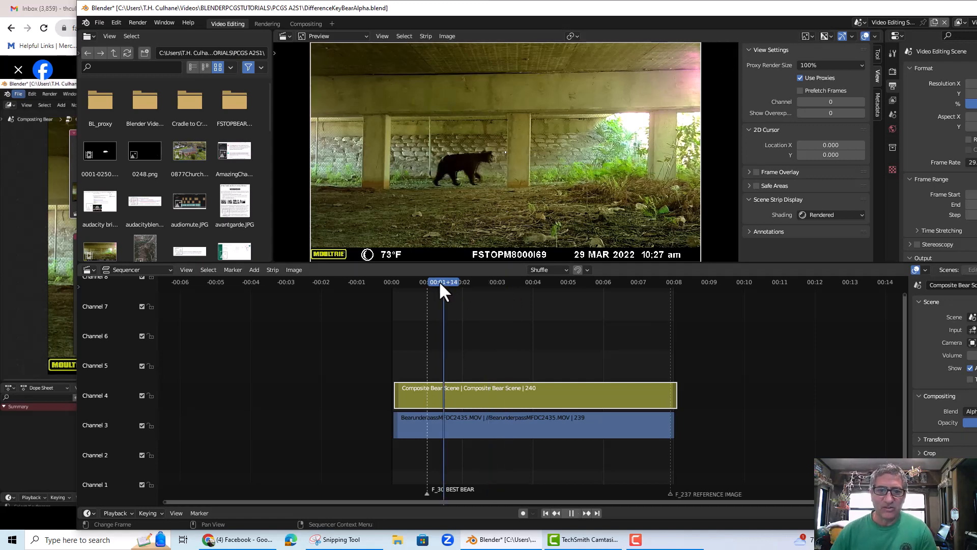
pyautogui.scroll(2, 468, 167)
pyautogui.scroll(1, 468, 166)
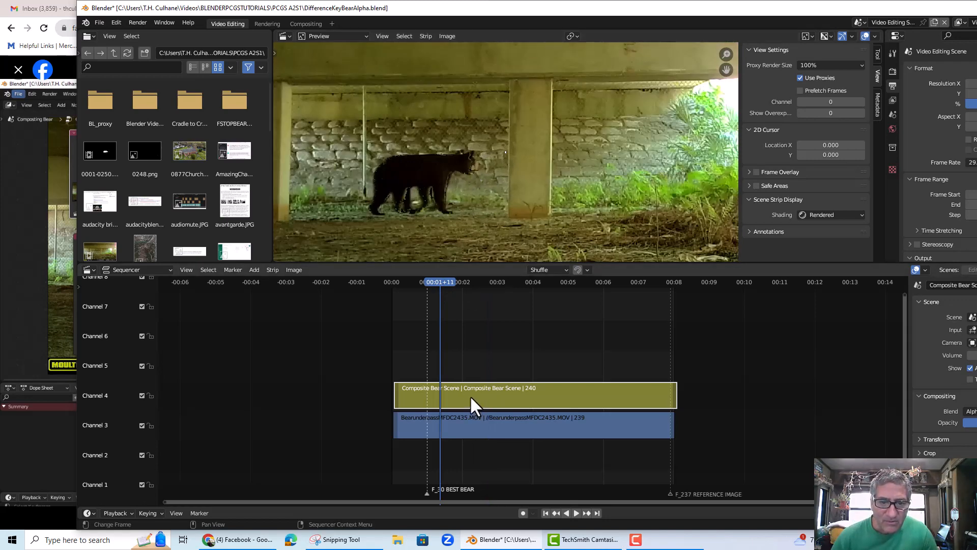
# - Slide the Composite Bear Scene strip two frames earlier on channel 4 and check its alignment with the movie at several frames
pyautogui.press('g')
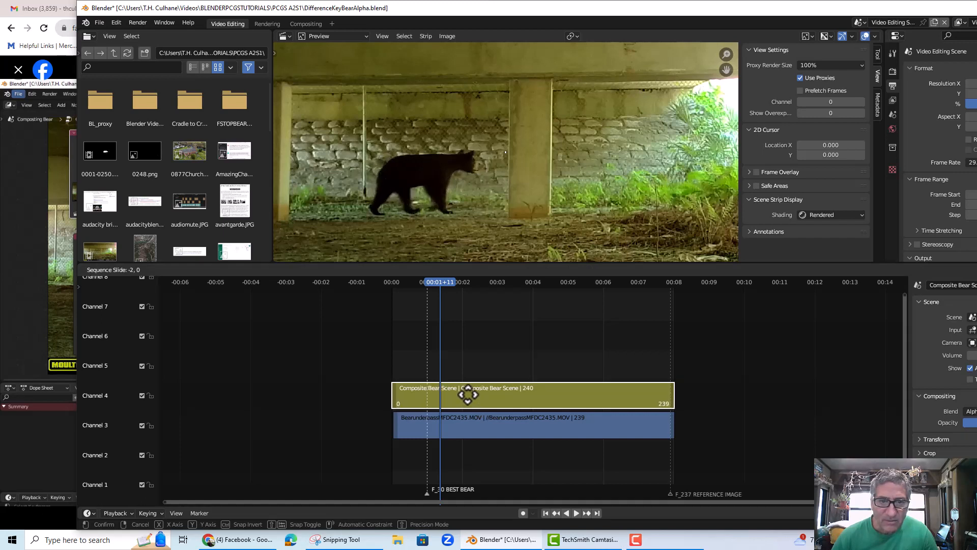
pyautogui.click(468, 392)
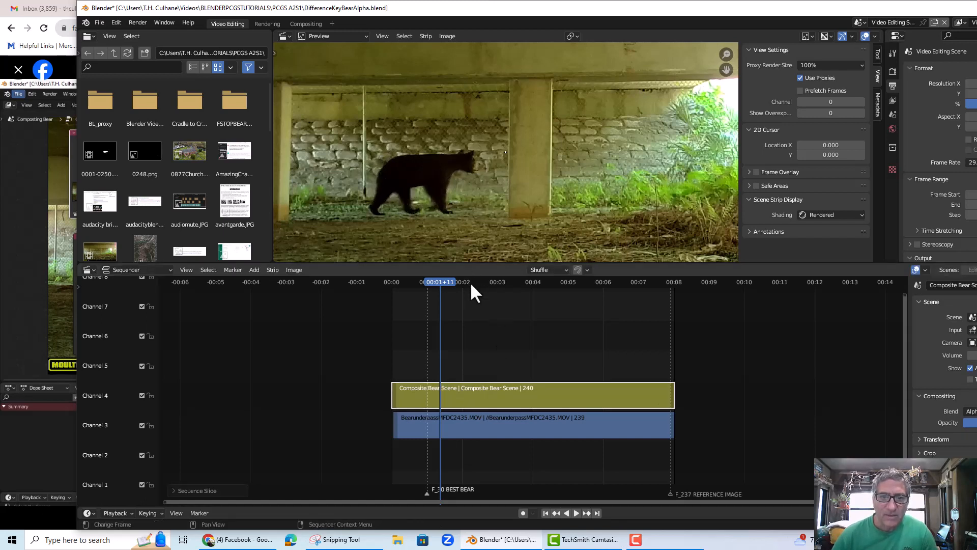
pyautogui.click(468, 282)
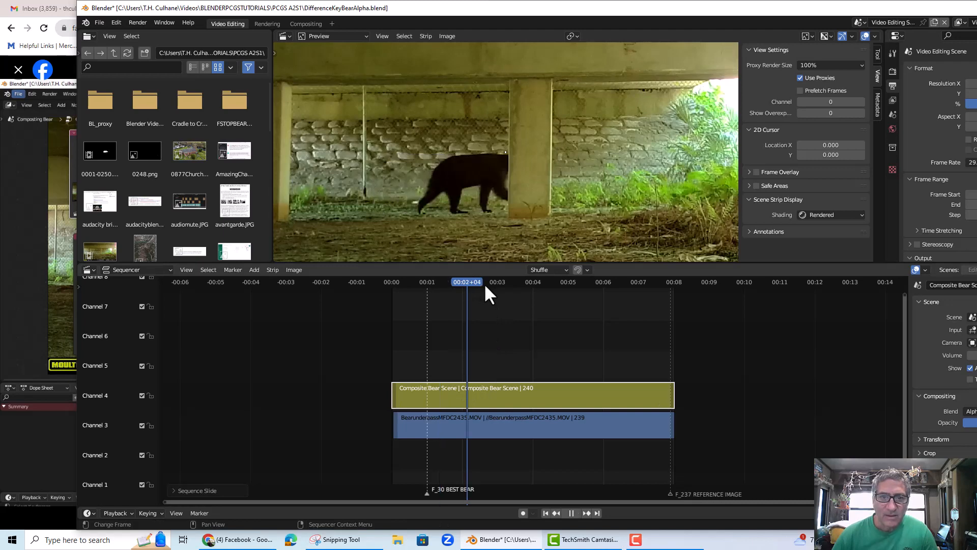
pyautogui.click(421, 282)
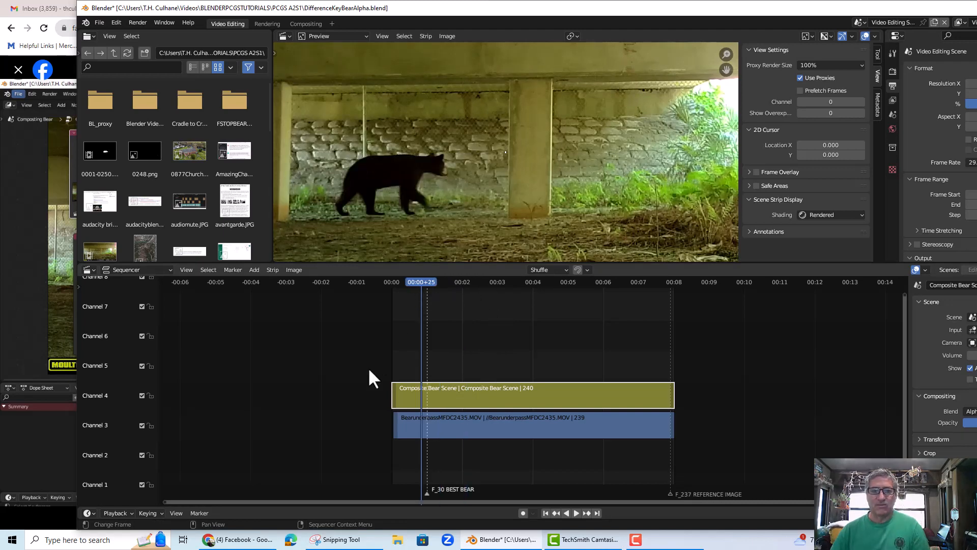
# - Disable channel 3 and play the Composite Bear Scene strip on its own to review the cut-out bear
pyautogui.click(142, 425)
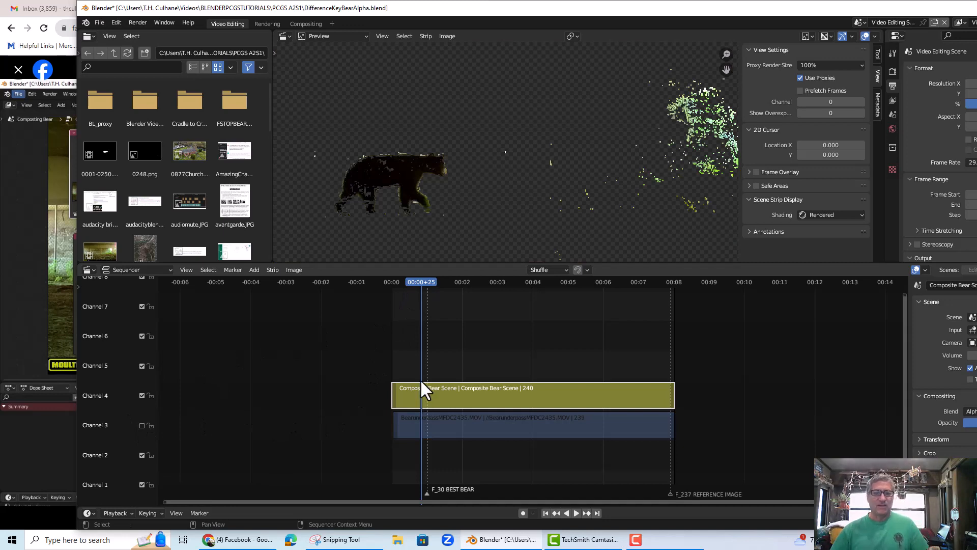
pyautogui.click(477, 282)
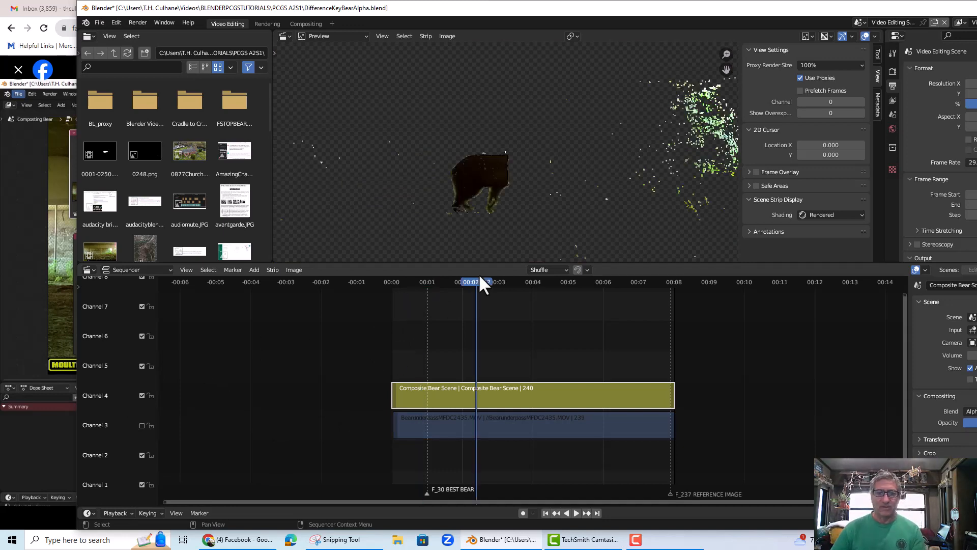
pyautogui.press('space')
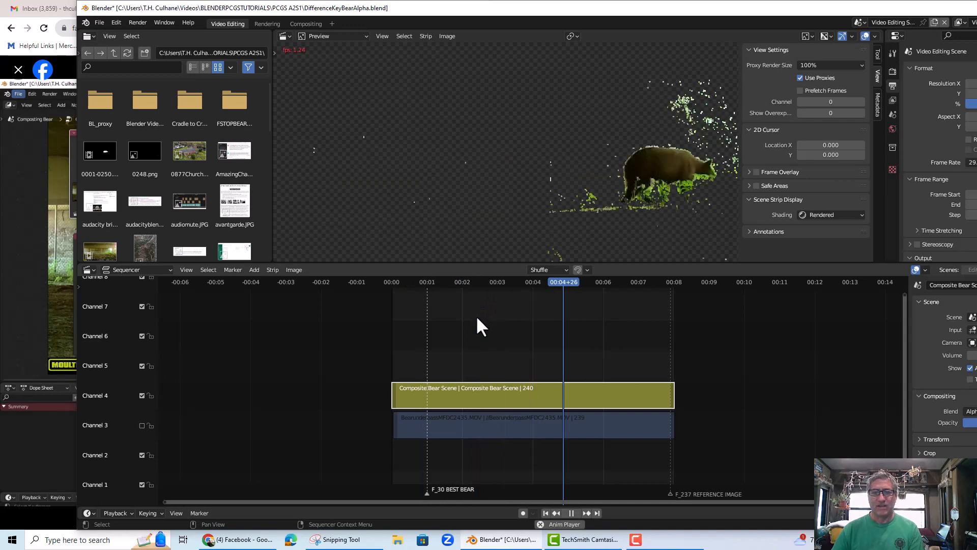
pyautogui.press('space')
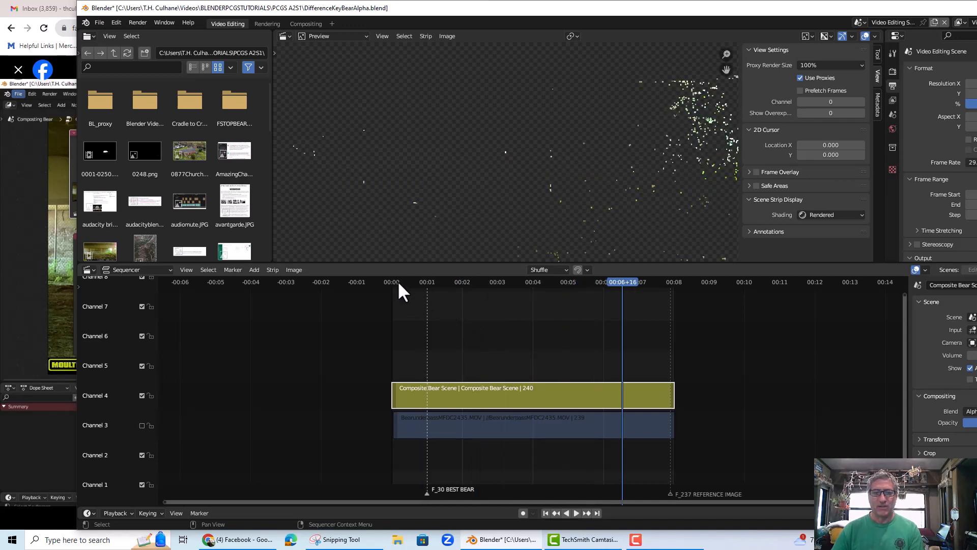
pyautogui.click(400, 282)
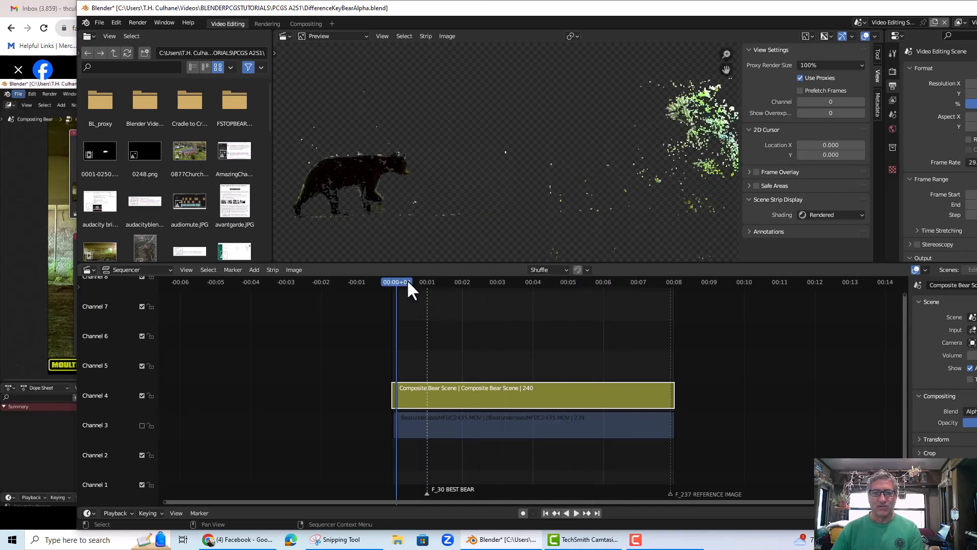
# - Enable channel 3, disable channel 4, and play the original bear footage alone for comparison
pyautogui.click(142, 425)
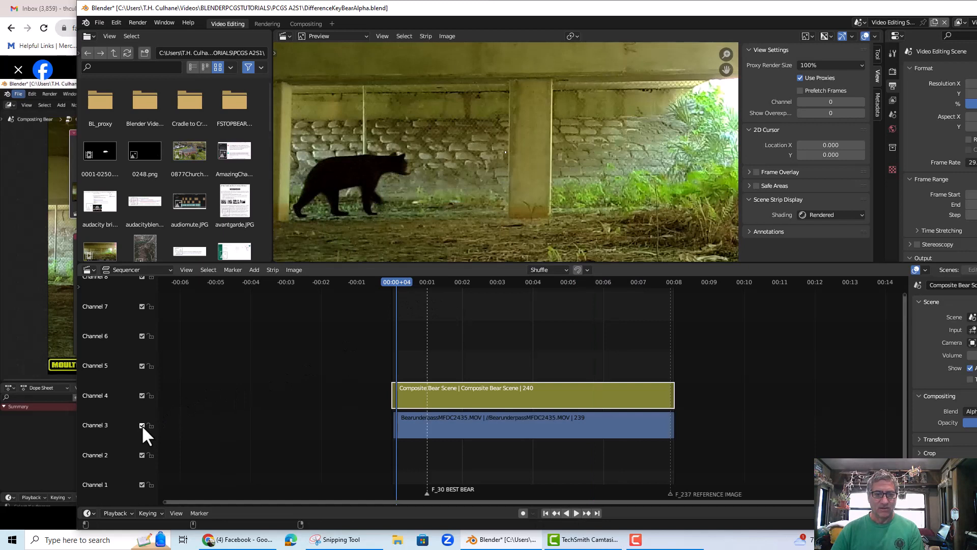
pyautogui.click(142, 396)
pyautogui.press('space')
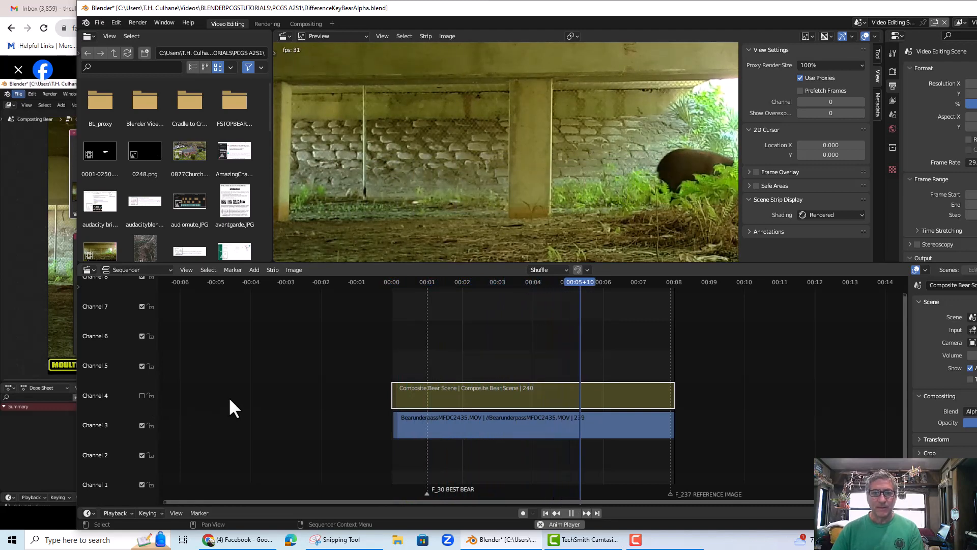
pyautogui.press('space')
# - Disable channel 3, enable channel 4, and replay the cut-out bear, returning the playhead to 00:00+16
pyautogui.click(142, 426)
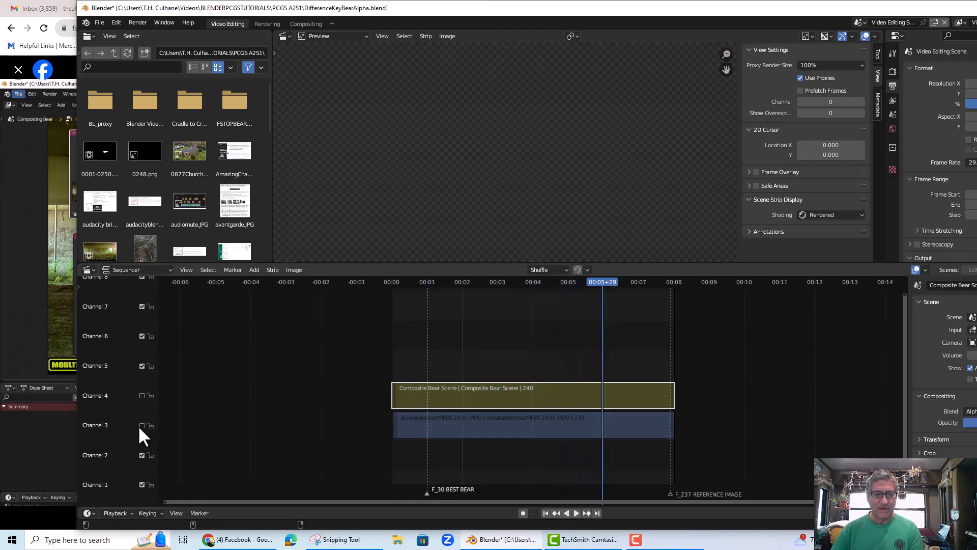
pyautogui.click(142, 395)
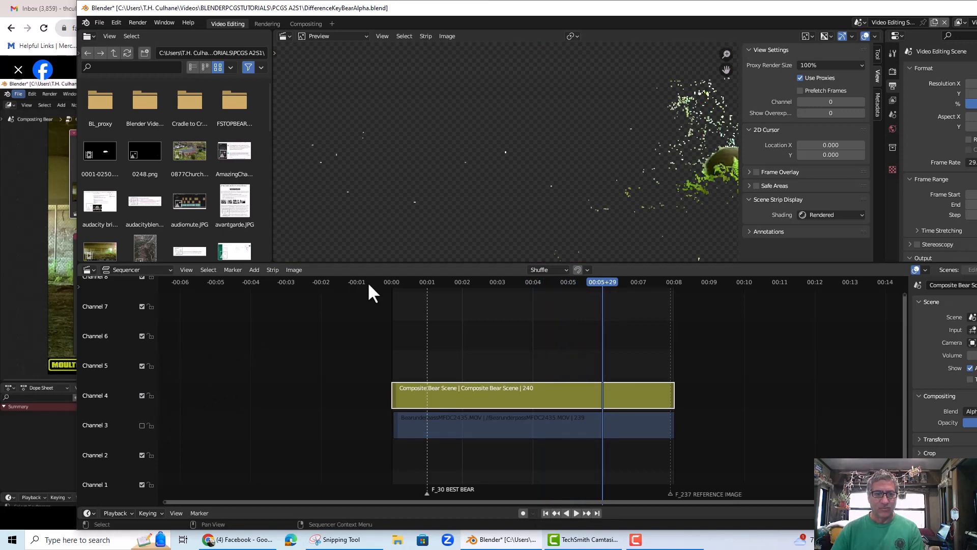
pyautogui.click(400, 282)
pyautogui.press('space')
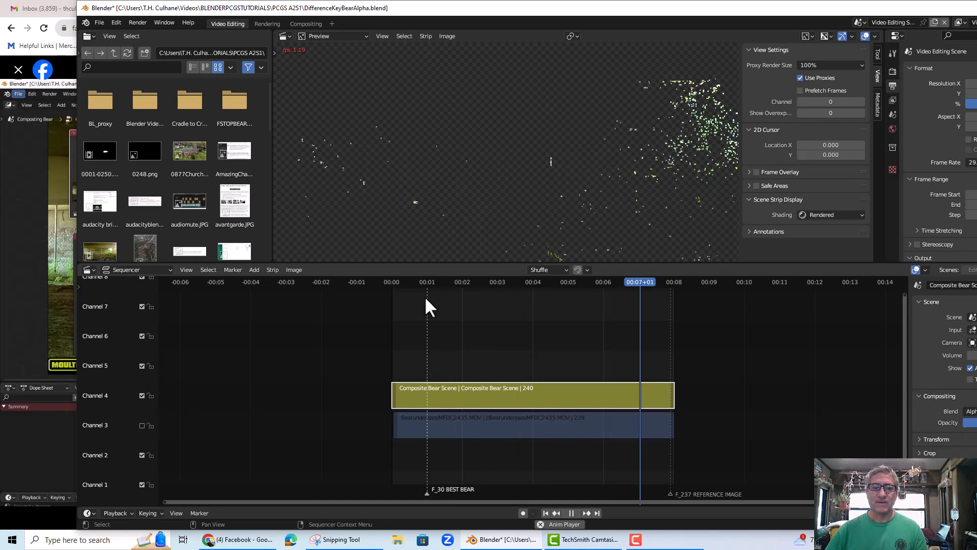
pyautogui.click(410, 282)
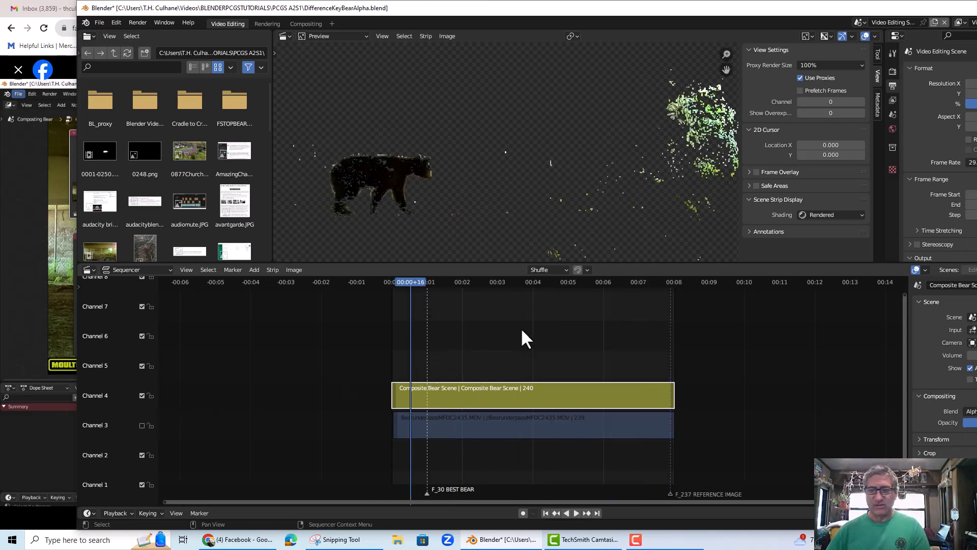
# - Widen the strip sidebar and Properties editor, bring the scene's output settings into view, and maximize the window
pyautogui.moveTo(907, 328); pyautogui.dragTo(803, 330)
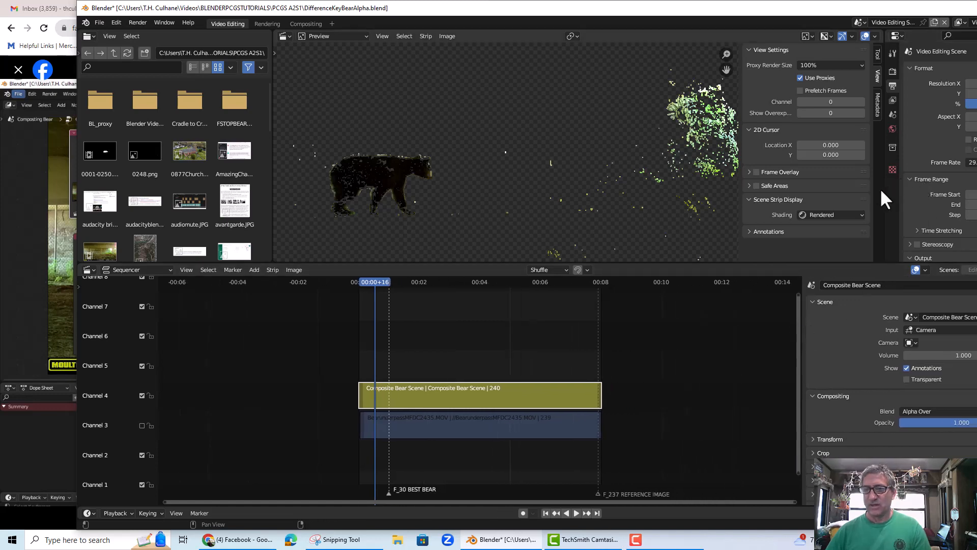
pyautogui.moveTo(884, 192); pyautogui.dragTo(759, 192)
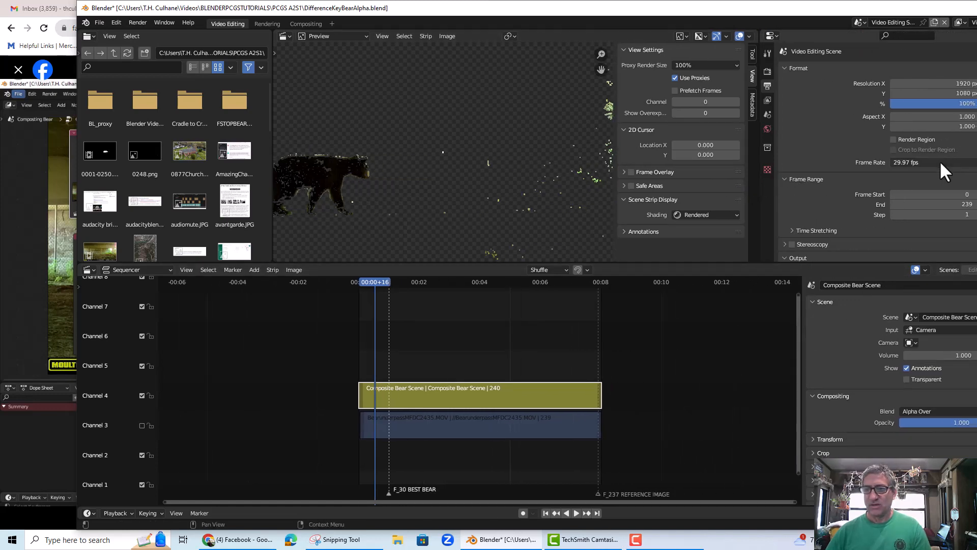
pyautogui.scroll(-4, 934, 160)
pyautogui.scroll(-2, 927, 168)
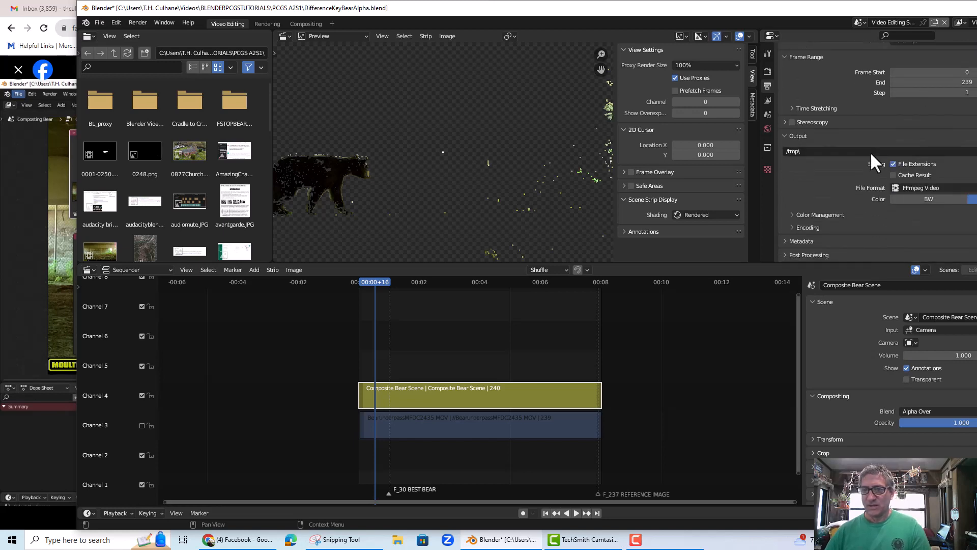
pyautogui.moveTo(796, 13); pyautogui.dragTo(725, 16)
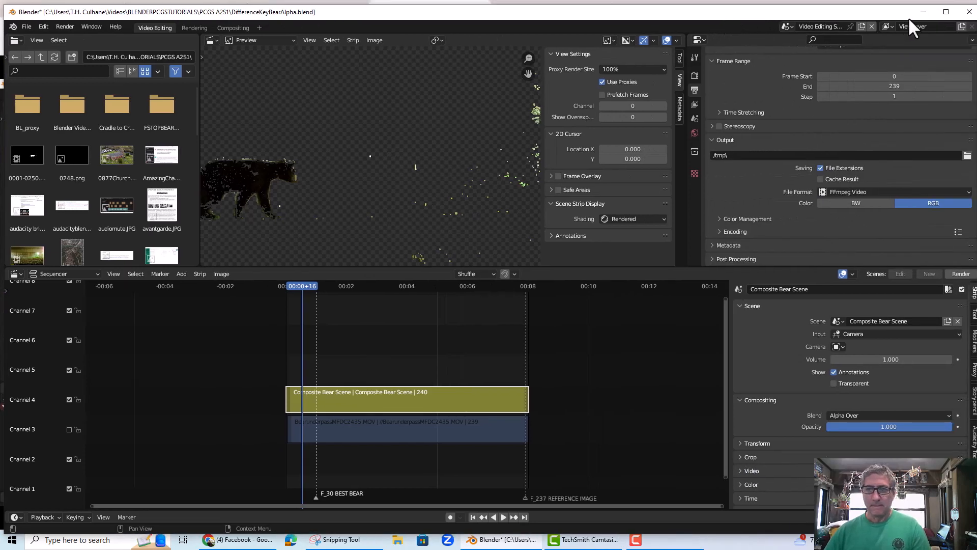
pyautogui.click(942, 11)
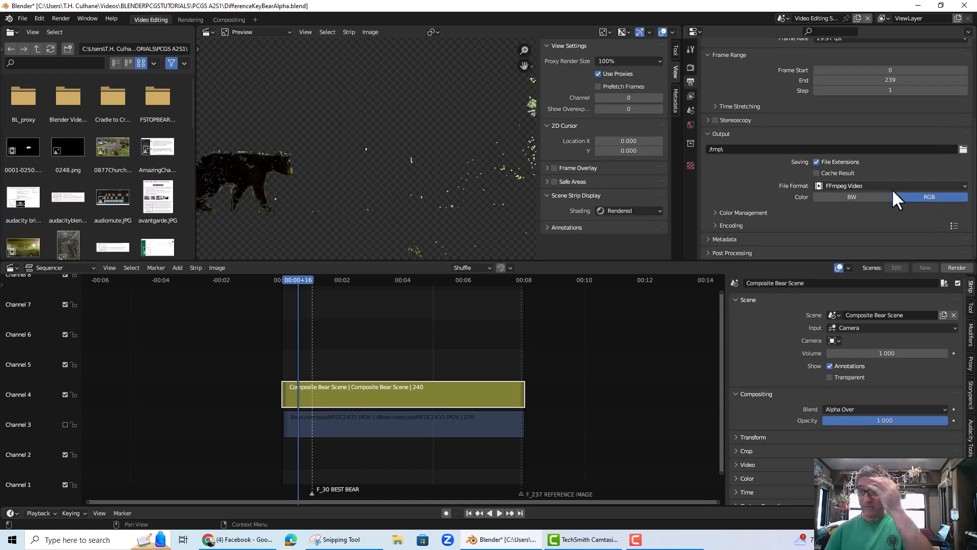
# - Expand the output's Color Management and Encoding settings and open the container format choices
pyautogui.click(964, 187)
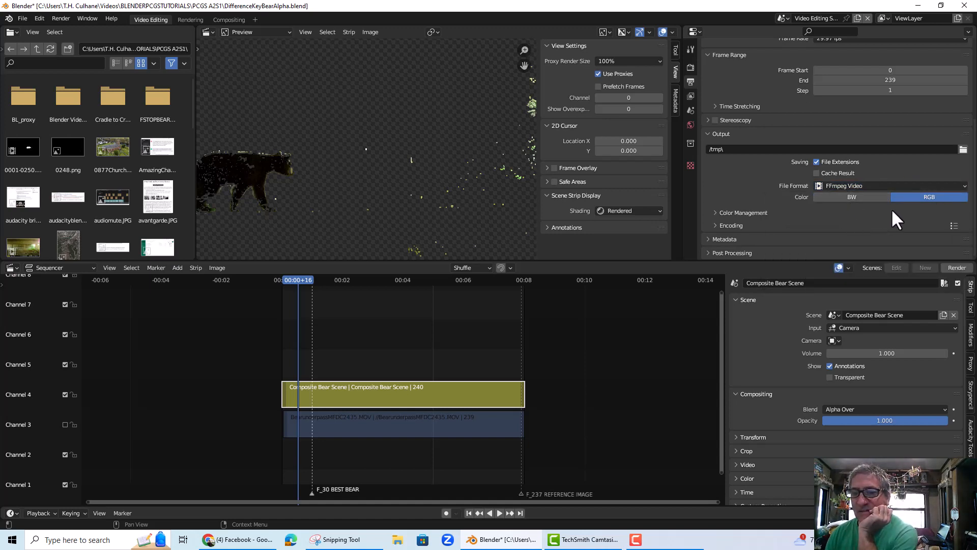
pyautogui.click(715, 212)
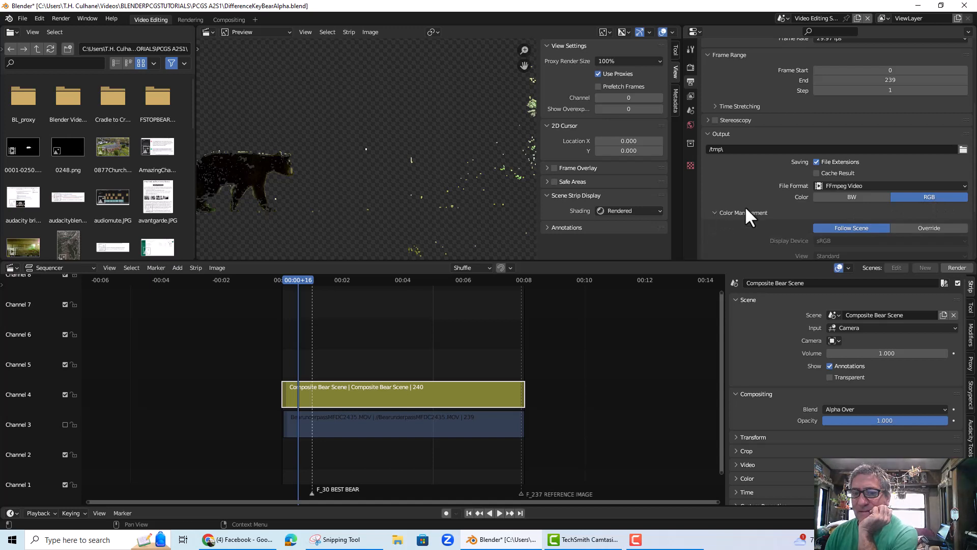
pyautogui.scroll(-3, 773, 203)
pyautogui.scroll(-1, 801, 205)
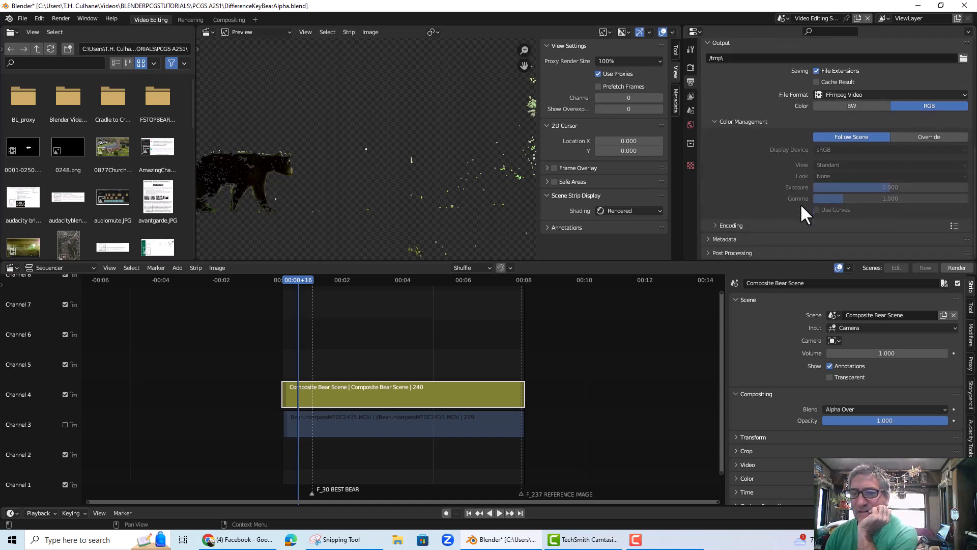
pyautogui.click(715, 226)
pyautogui.scroll(-4, 781, 206)
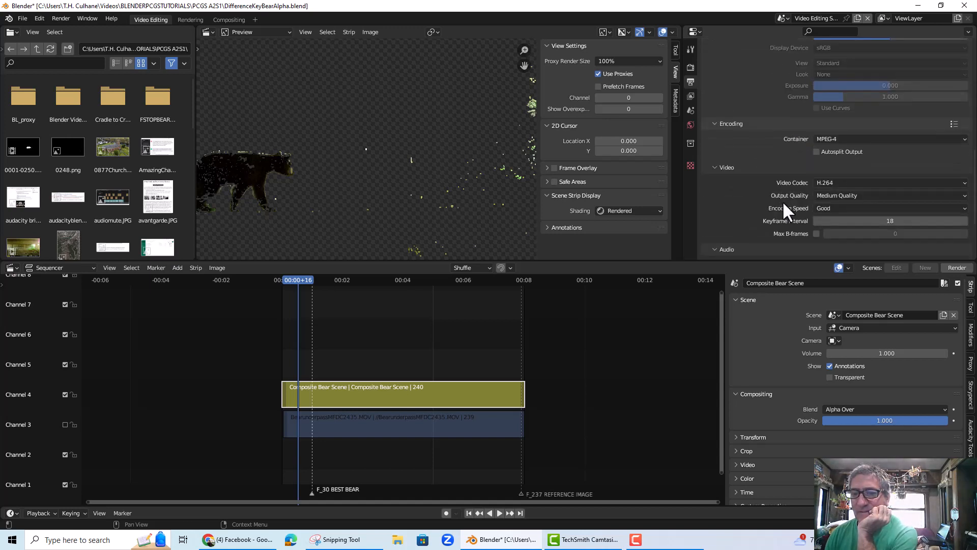
pyautogui.click(933, 137)
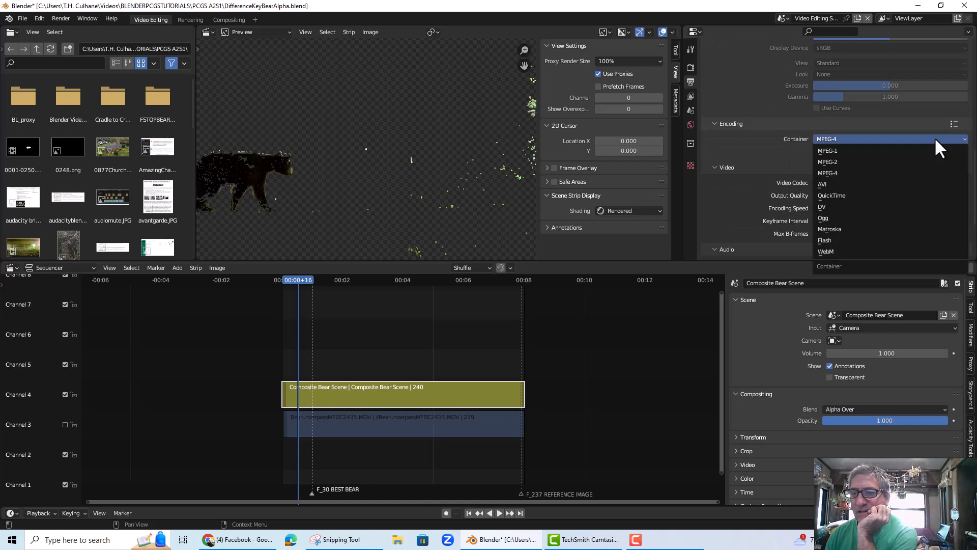
# - Keep MPEG-4 as the output container and set the audio codec to No Audio
pyautogui.click(935, 137)
pyautogui.scroll(-4, 856, 198)
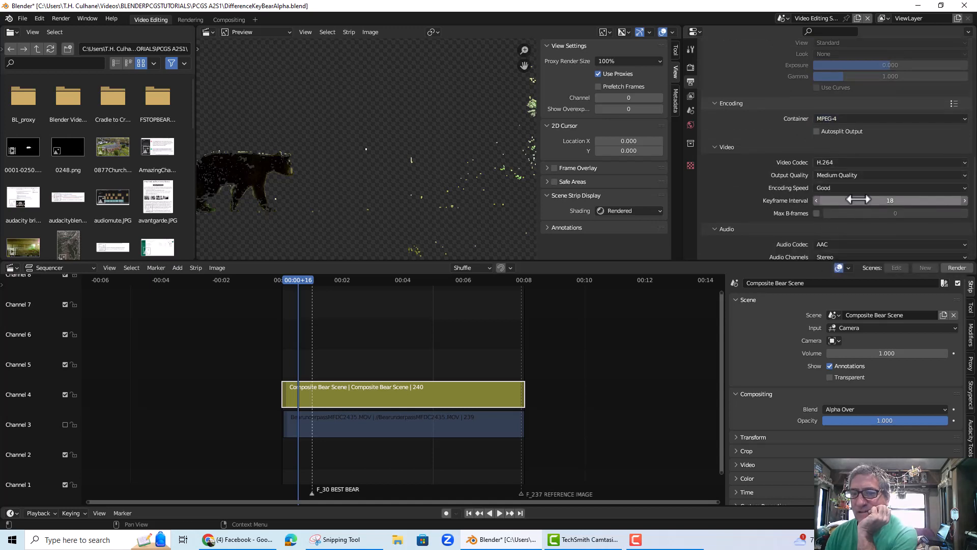
pyautogui.scroll(-3, 859, 201)
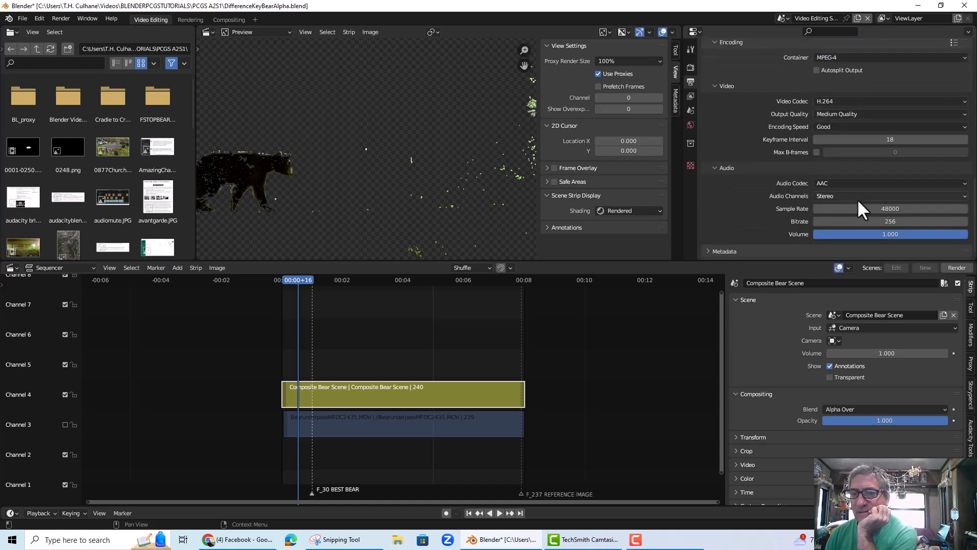
pyautogui.scroll(-1, 857, 198)
pyautogui.click(869, 171)
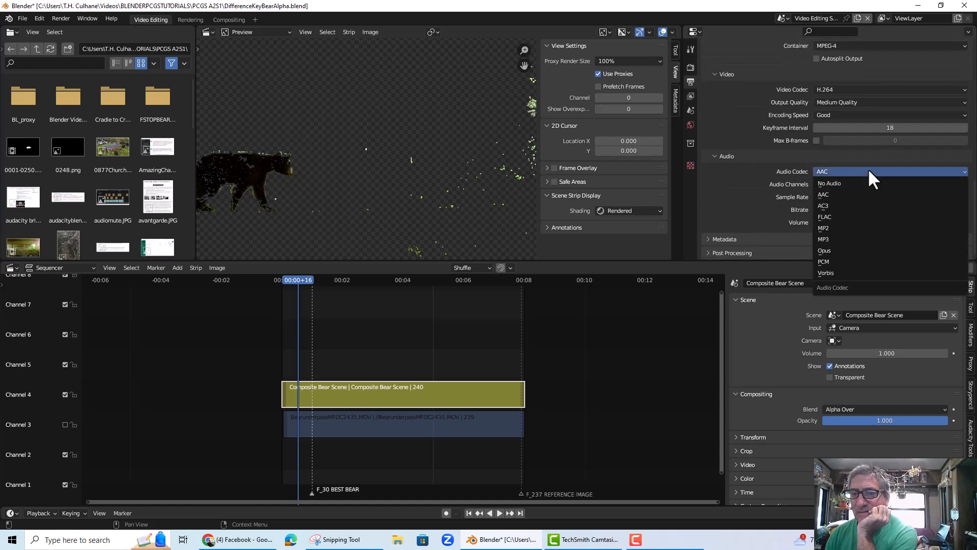
pyautogui.click(864, 181)
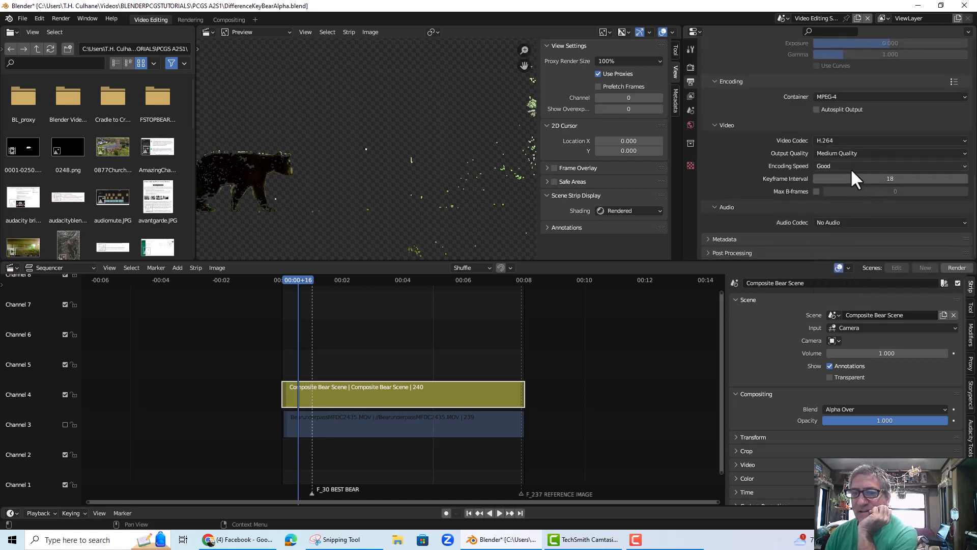
# - Examine which metadata the output settings include in the rendered file
pyautogui.click(707, 238)
pyautogui.scroll(-5, 817, 206)
pyautogui.scroll(-4, 752, 216)
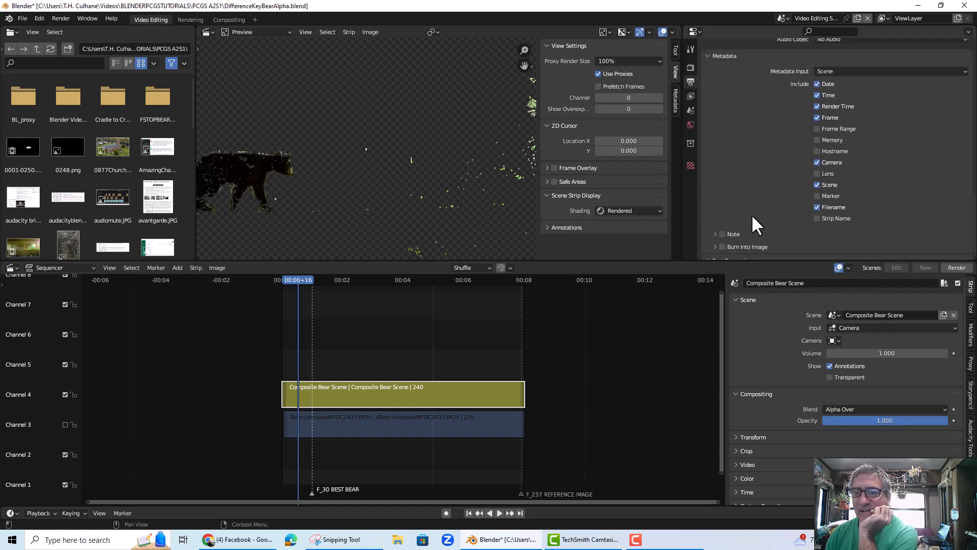
pyautogui.scroll(7, 755, 209)
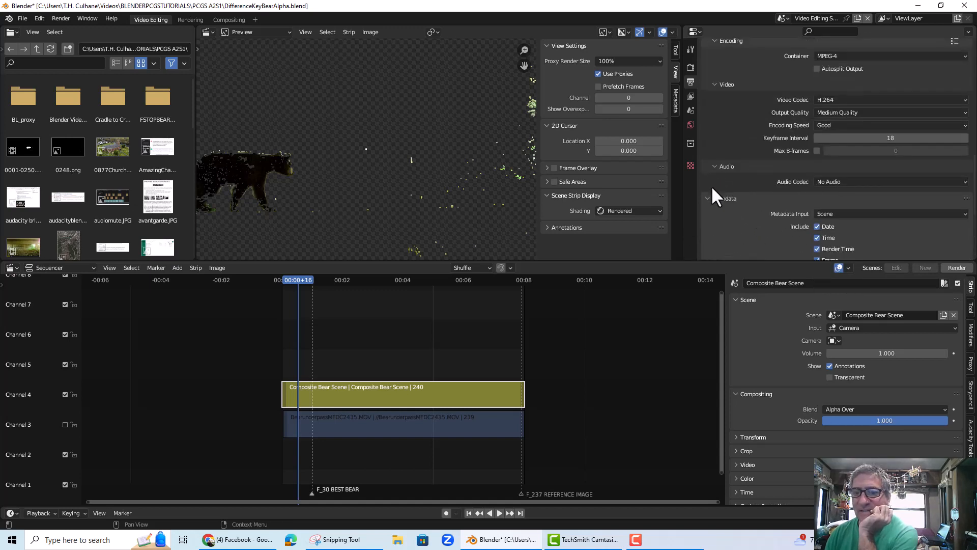
pyautogui.click(705, 197)
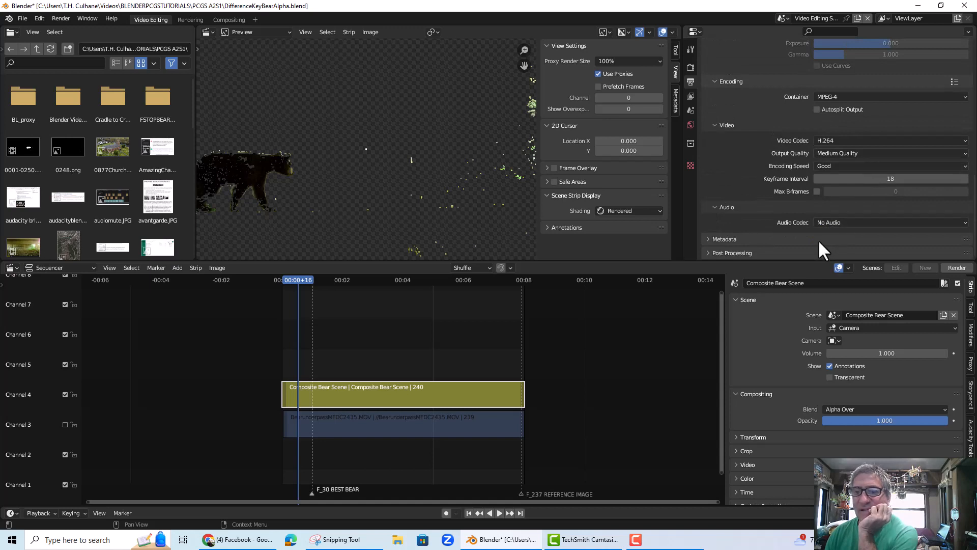
pyautogui.scroll(10, 863, 139)
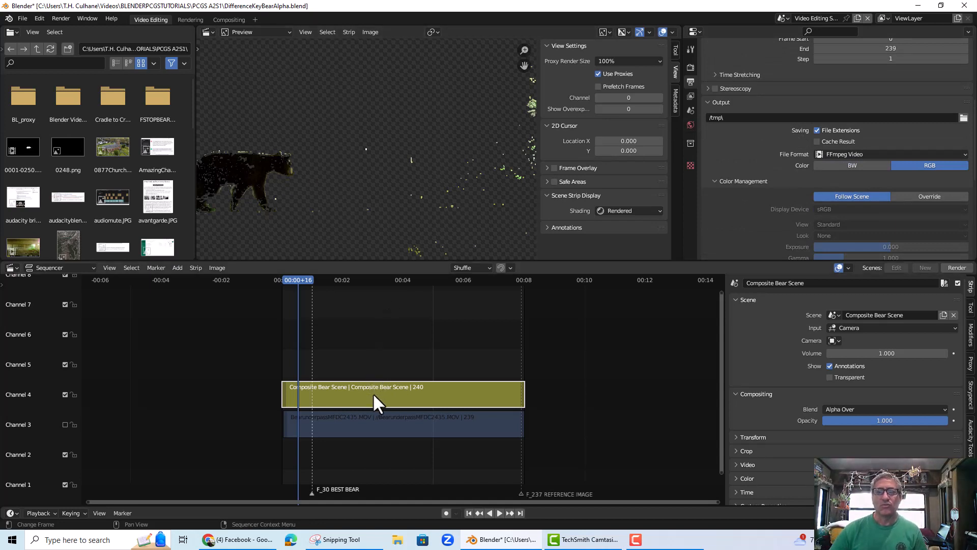
# - Move the Composite Bear Scene strip up to channel 5 with its start at frame 0, and enable channel 3
pyautogui.press('g')
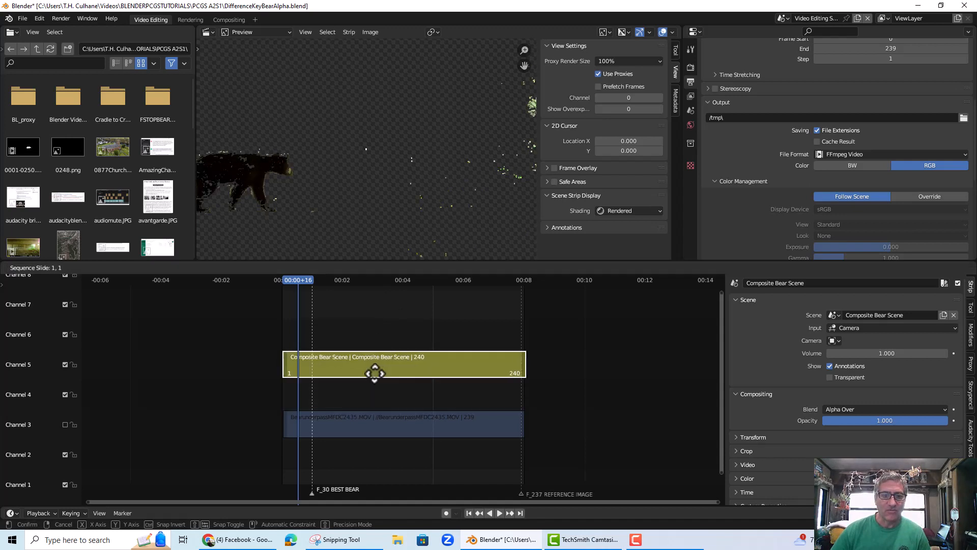
pyautogui.click(374, 373)
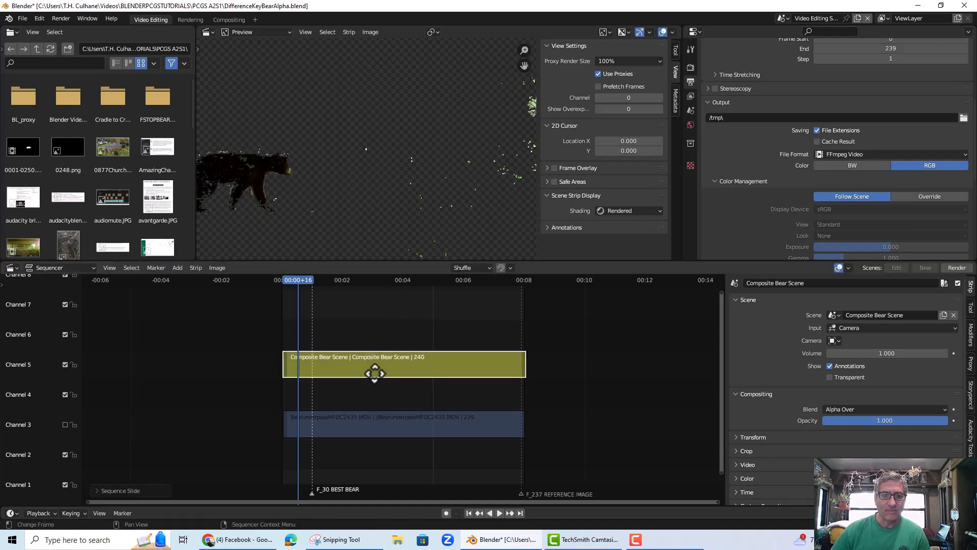
pyautogui.click(64, 424)
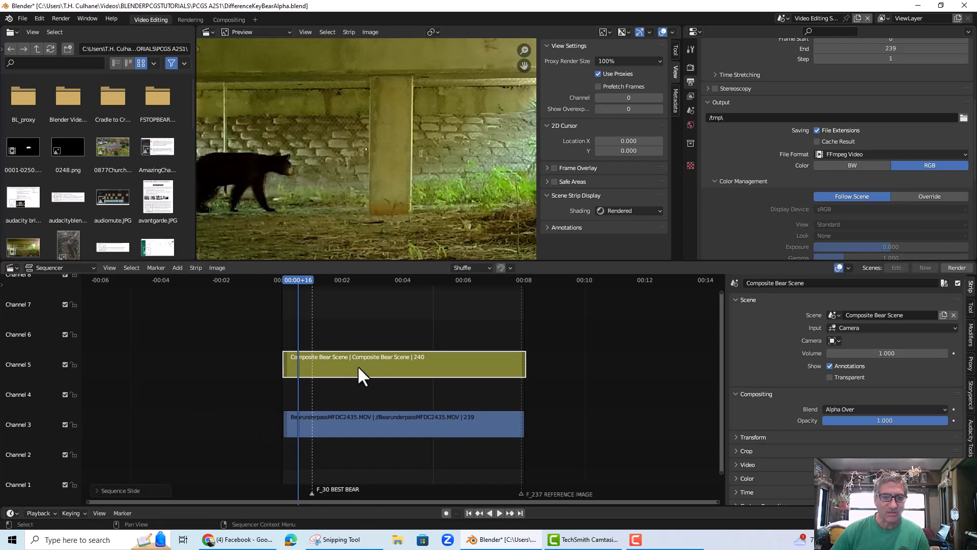
pyautogui.press('g')
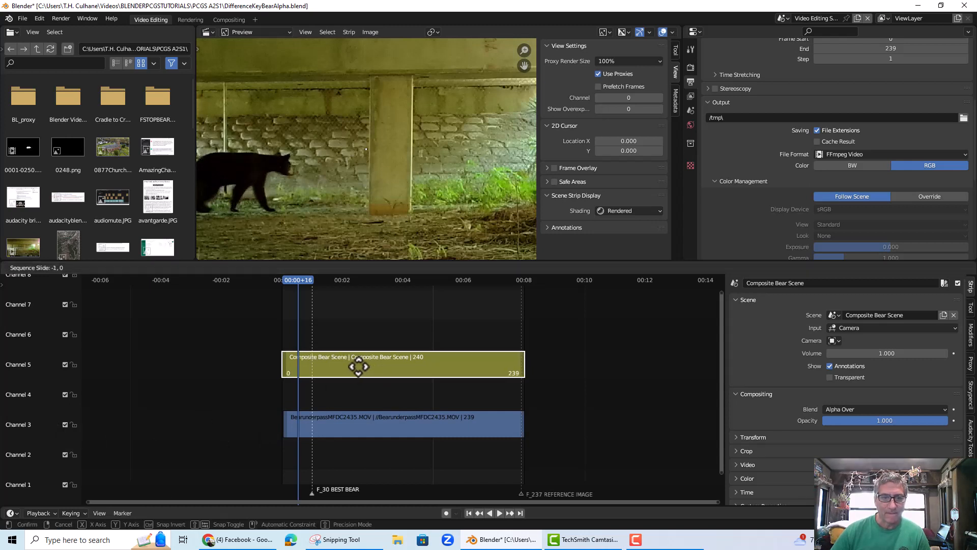
pyautogui.click(358, 366)
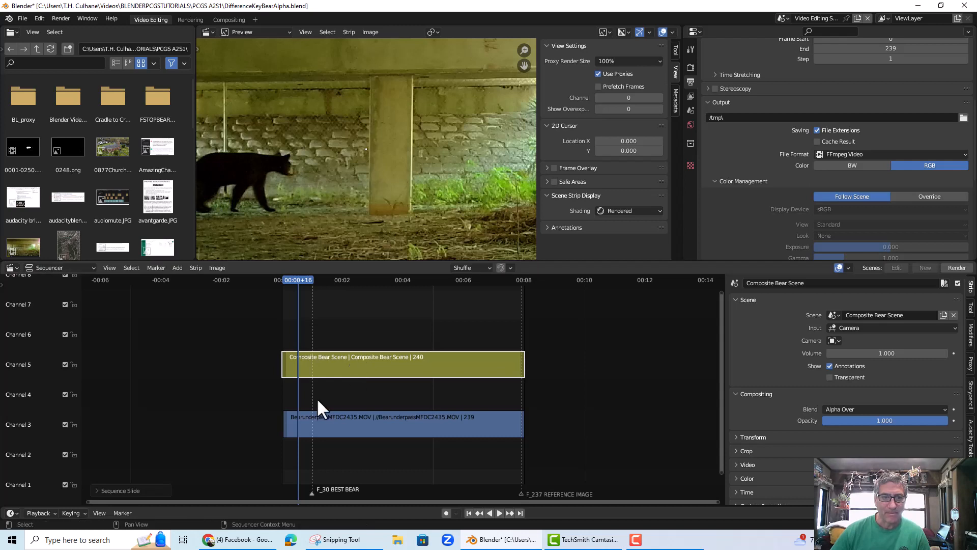
# - Lock channels 5 and 3 and mute channel 3
pyautogui.click(74, 364)
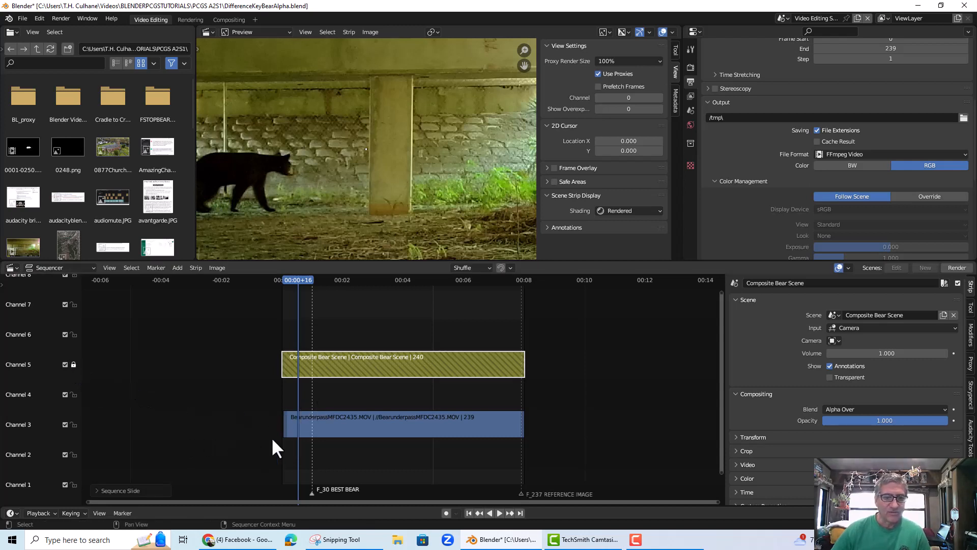
pyautogui.click(74, 425)
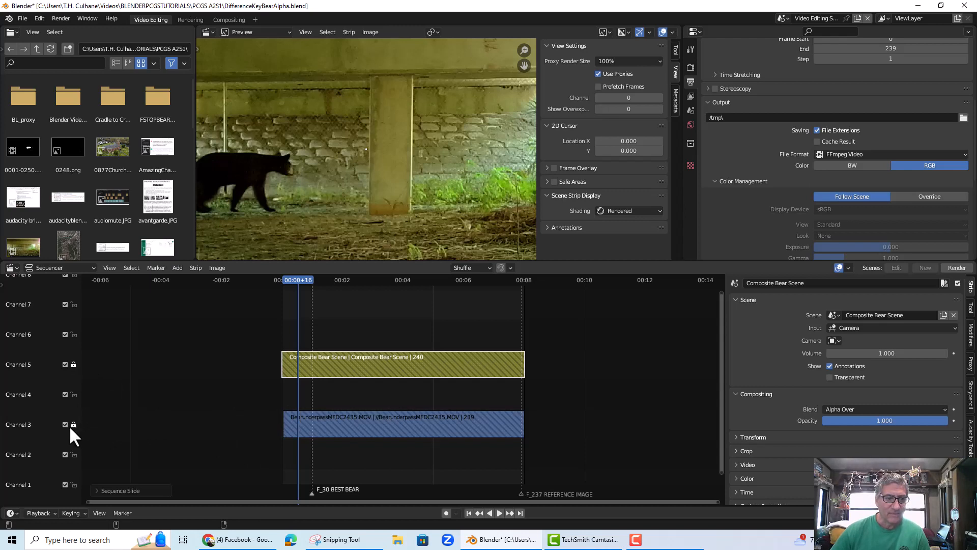
pyautogui.click(65, 424)
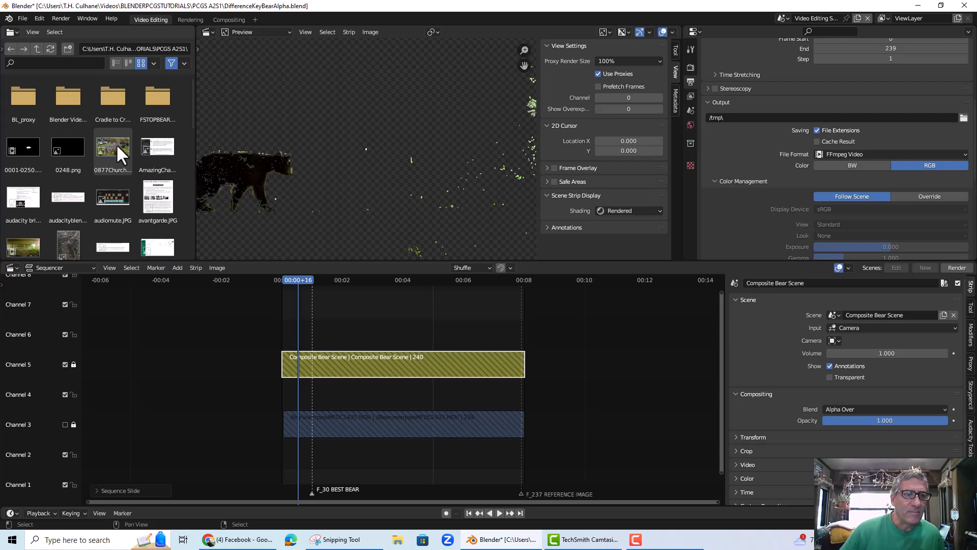
# - Add 0877Church.png to channel 4 at the start of the timeline and preview it beneath the bear scene
pyautogui.moveTo(109, 141); pyautogui.dragTo(283, 385)
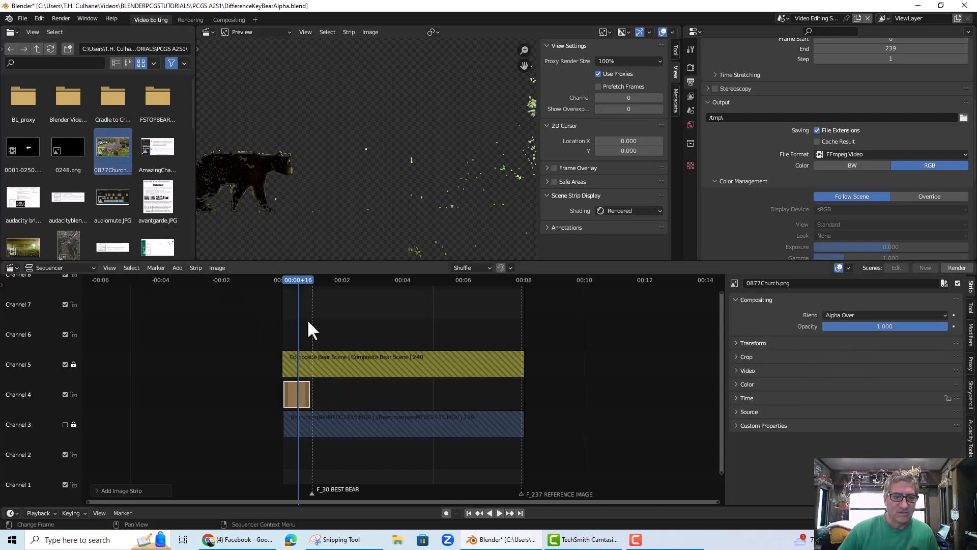
pyautogui.click(300, 290)
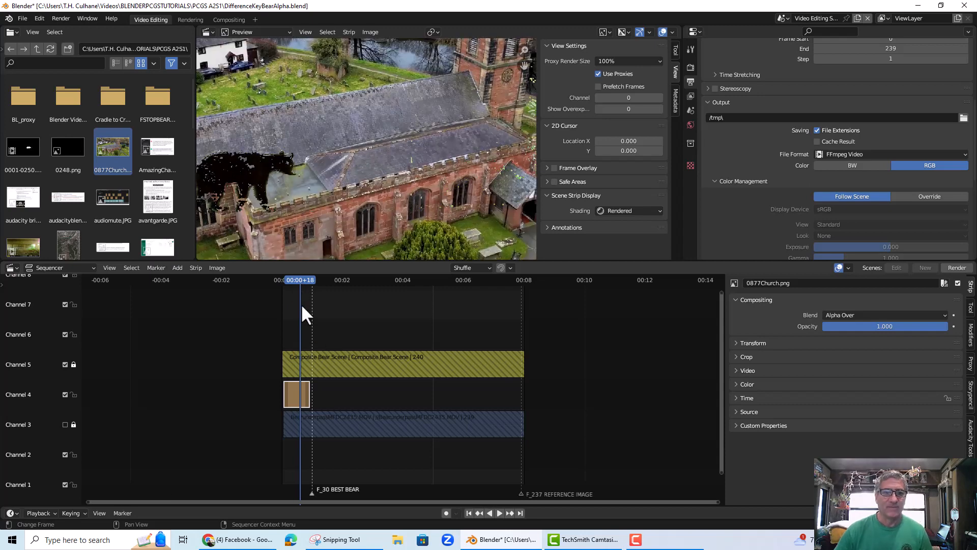
pyautogui.press('space')
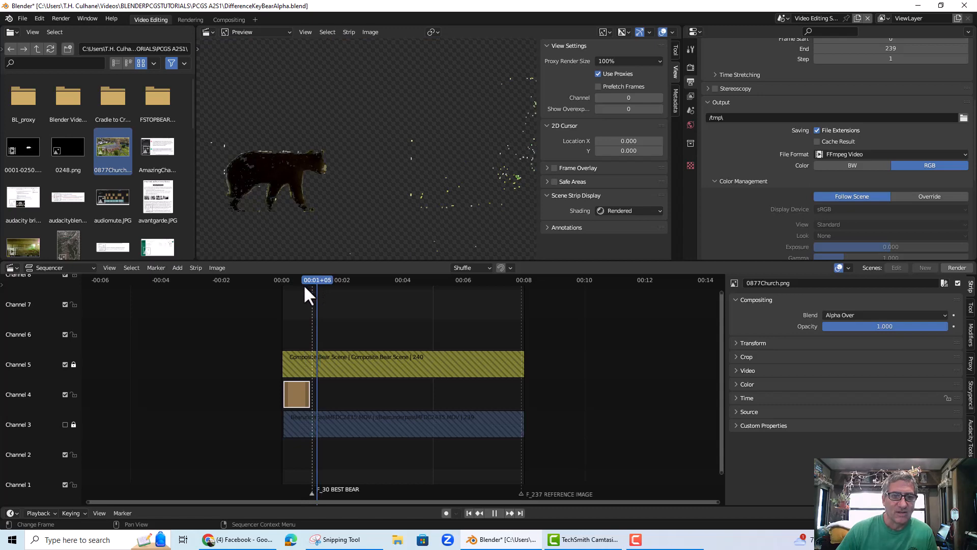
pyautogui.click(299, 286)
pyautogui.press('space')
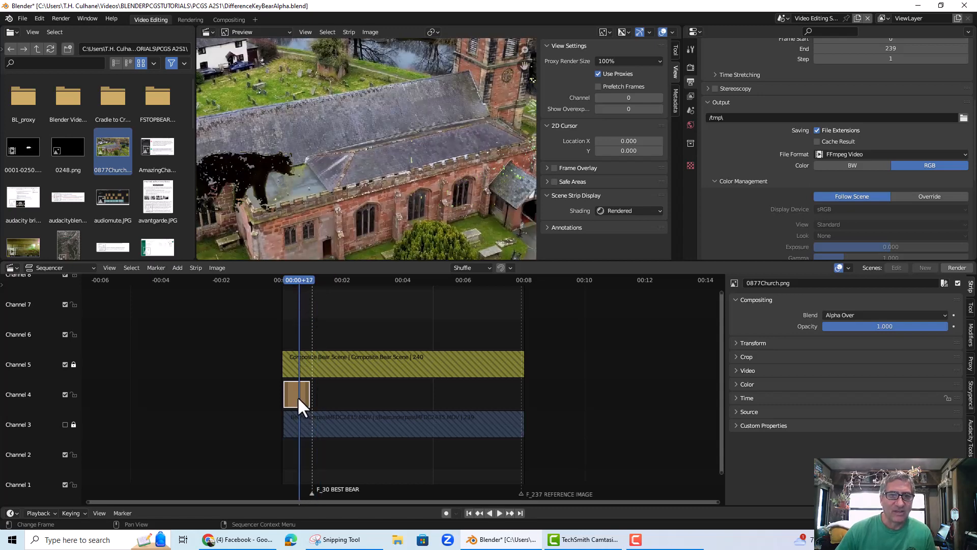
# - Extend the 0877Church.png strip to frame 237 and play back the bear walking over the church
pyautogui.moveTo(307, 393); pyautogui.dragTo(522, 398)
pyautogui.press('space')
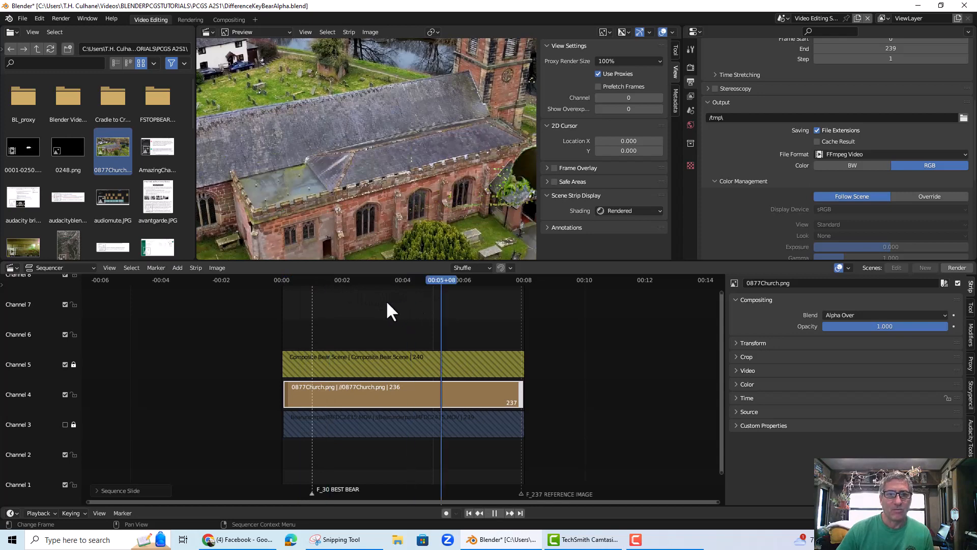
pyautogui.click(348, 300)
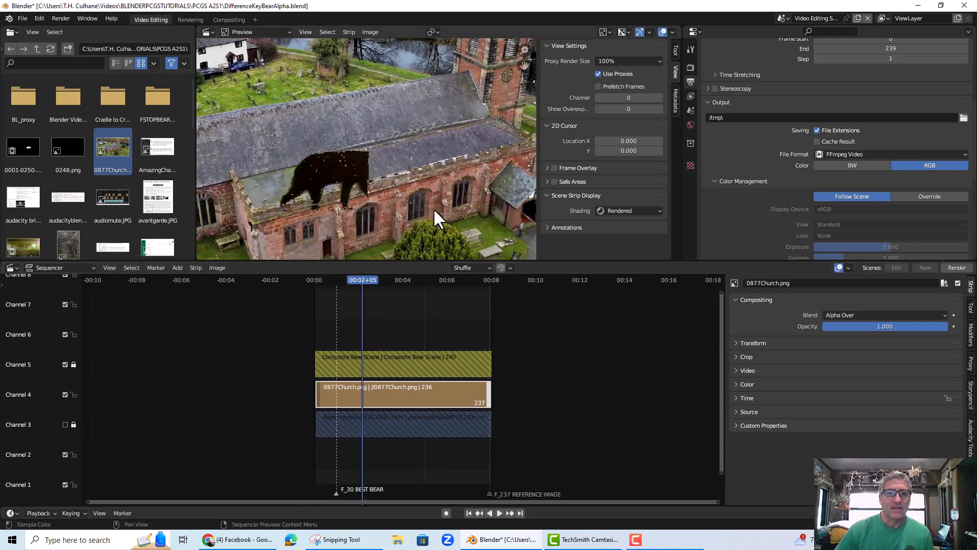
pyautogui.click(441, 184)
pyautogui.scroll(-1, 454, 203)
pyautogui.scroll(-2, 435, 184)
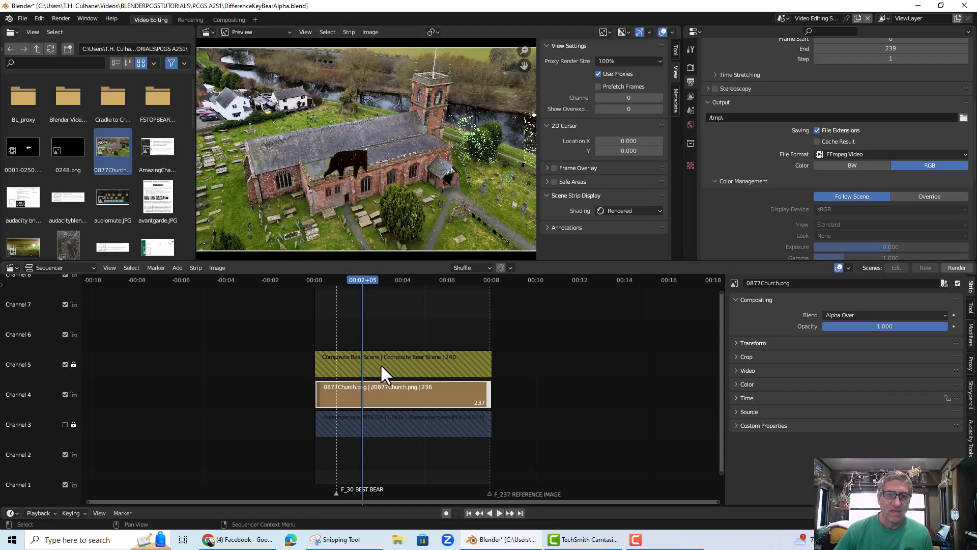
# - Unlock channel 5, select the Composite Bear Scene strip and show its transform settings
pyautogui.click(73, 364)
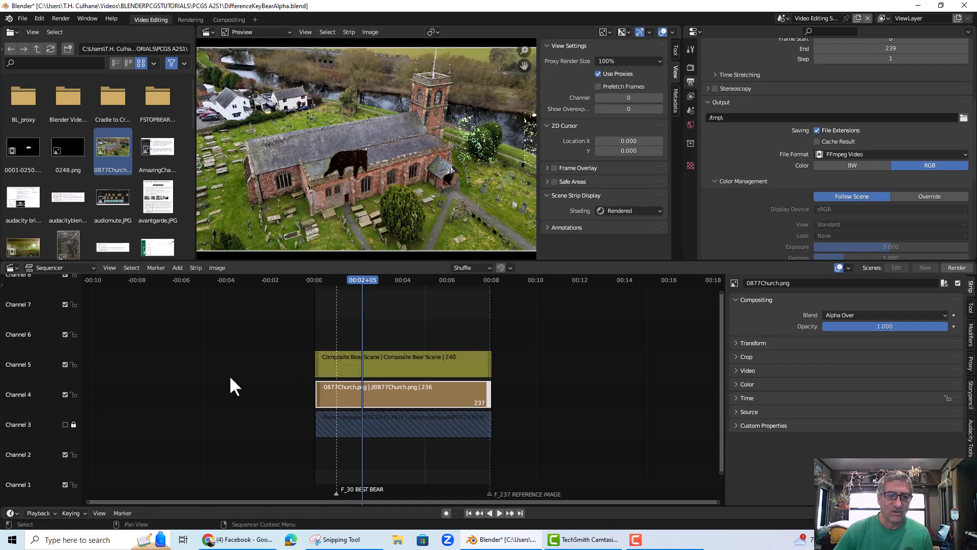
pyautogui.click(441, 370)
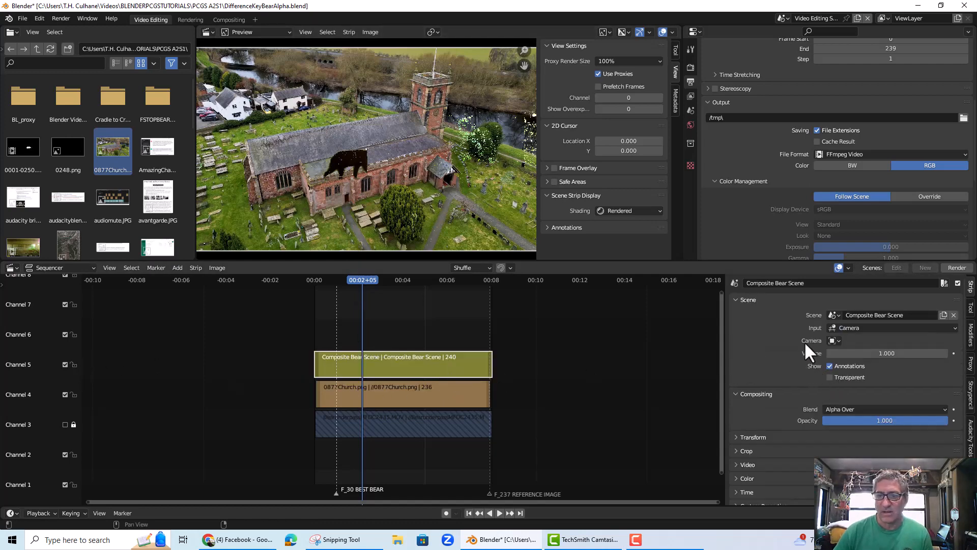
pyautogui.click(970, 309)
pyautogui.click(971, 337)
pyautogui.click(971, 289)
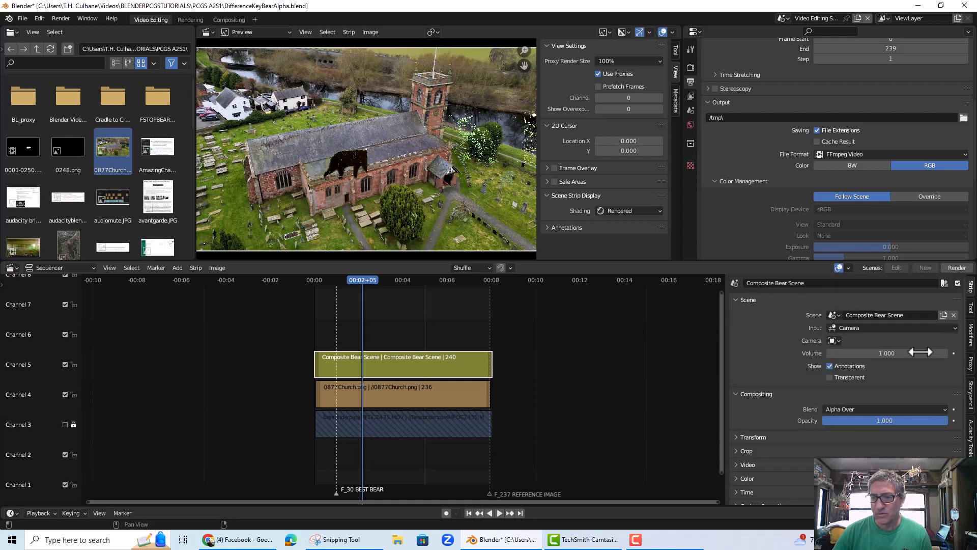
pyautogui.click(737, 429)
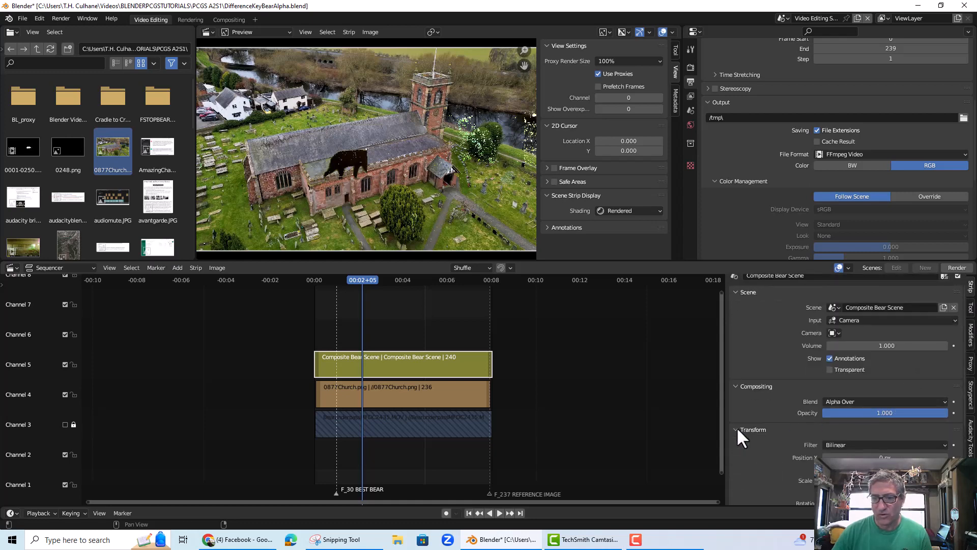
pyautogui.scroll(-4, 843, 412)
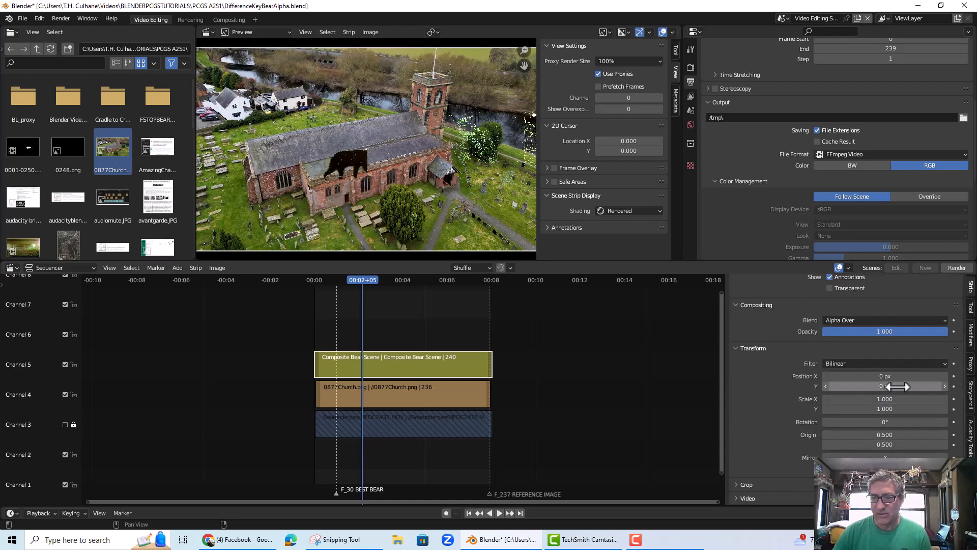
# - Set the Composite Bear Scene strip's position to X -278 px and Y 175 px, and its scale to 0.400 on both axes
pyautogui.click(865, 386)
pyautogui.write('52')
pyautogui.press('Return')
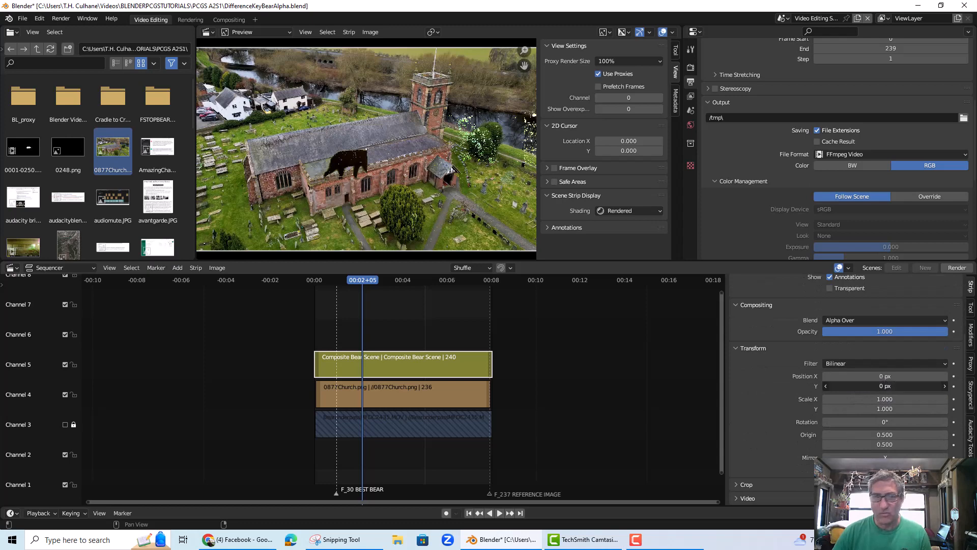
pyautogui.moveTo(884, 386); pyautogui.dragTo(916, 385)
pyautogui.moveTo(885, 386); pyautogui.dragTo(912, 386)
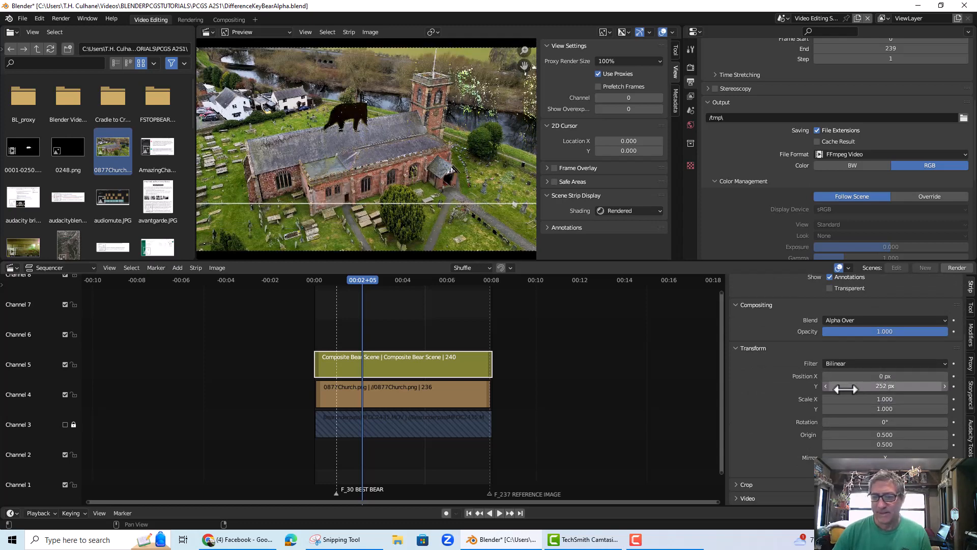
pyautogui.moveTo(885, 375); pyautogui.dragTo(743, 376)
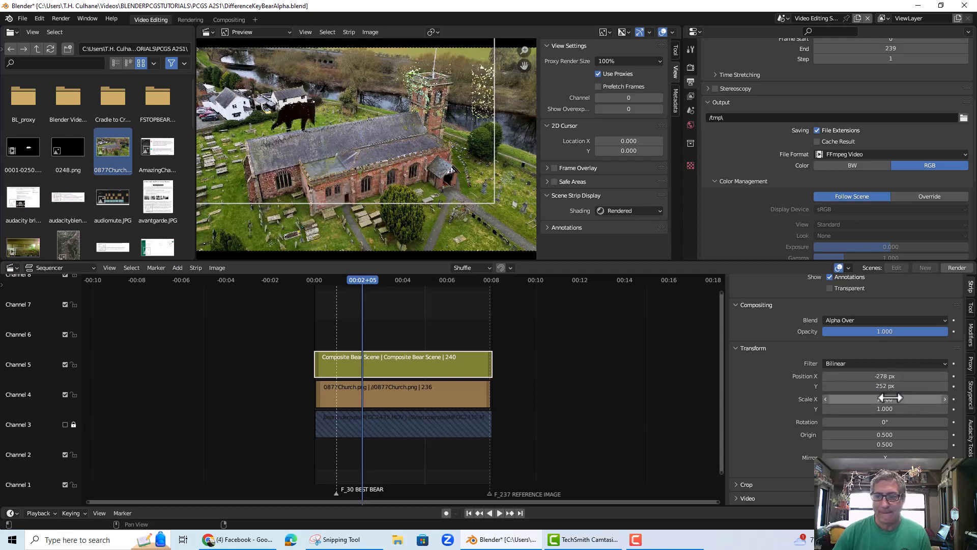
pyautogui.moveTo(882, 386); pyautogui.dragTo(843, 385)
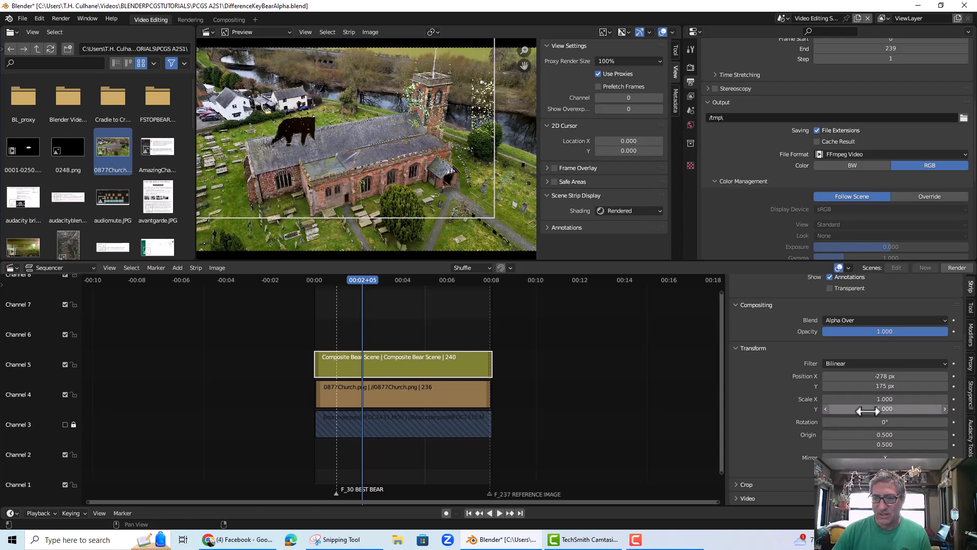
pyautogui.moveTo(878, 399); pyautogui.dragTo(839, 408)
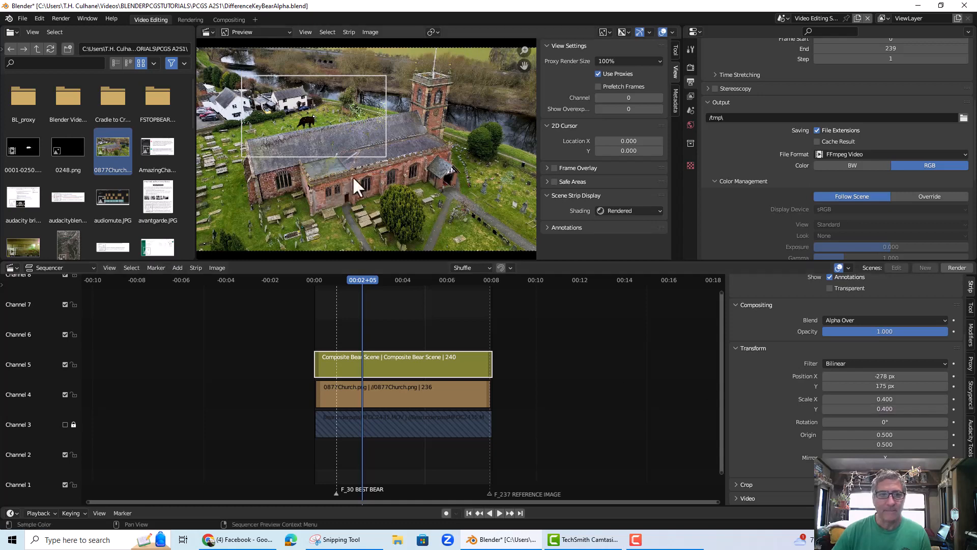
pyautogui.click(313, 120)
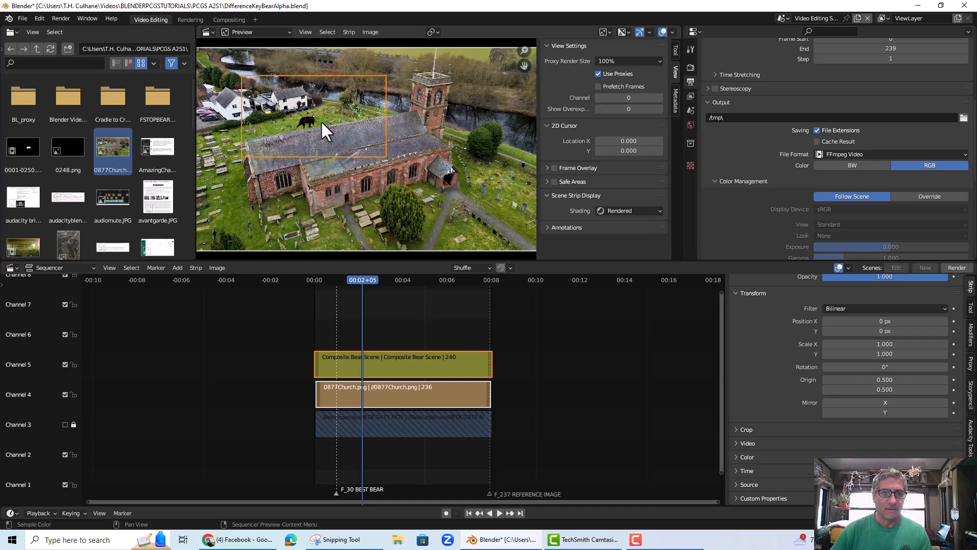
pyautogui.press('g')
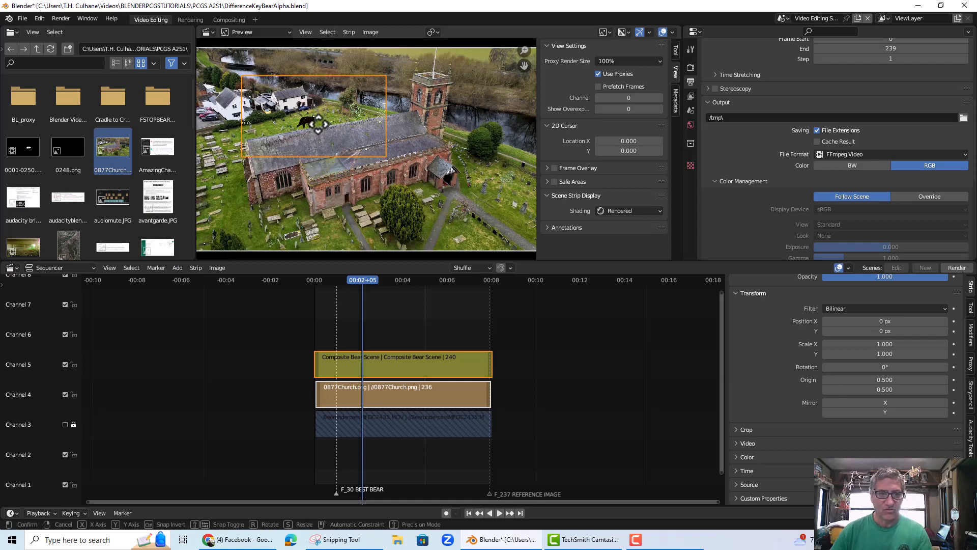
pyautogui.rightClick(319, 127)
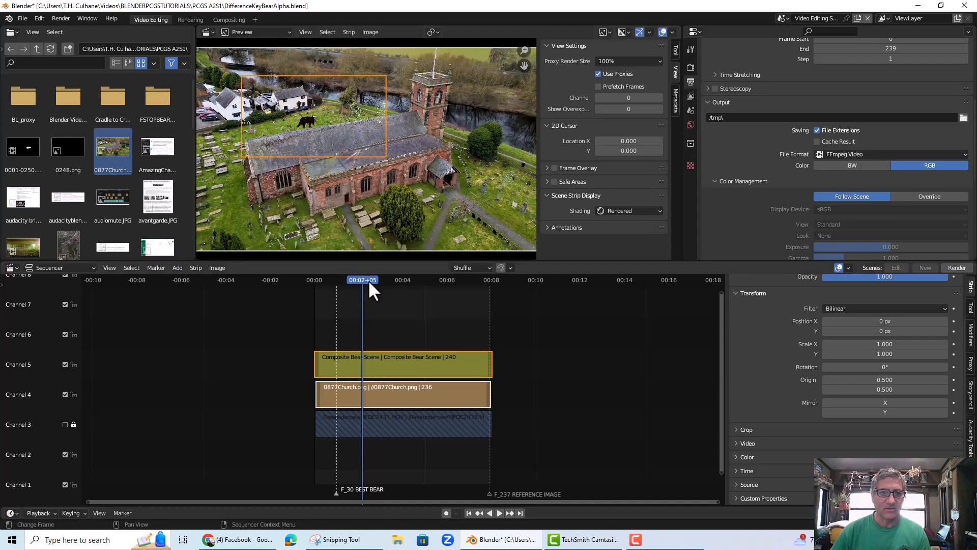
# - Select the Composite Bear Scene strip and move it onto the near end of the church roof, about X -508 px, Y 105 px
pyautogui.click(394, 355)
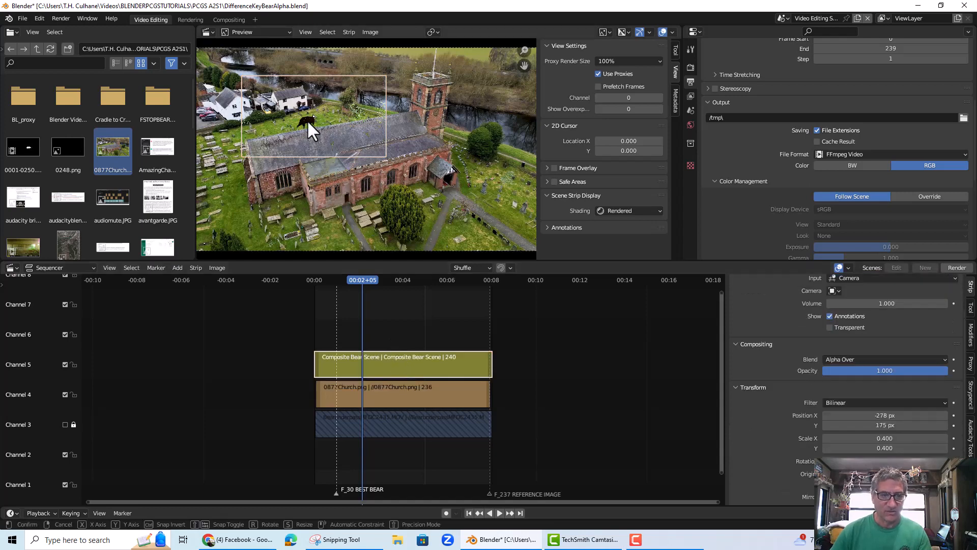
pyautogui.press('g')
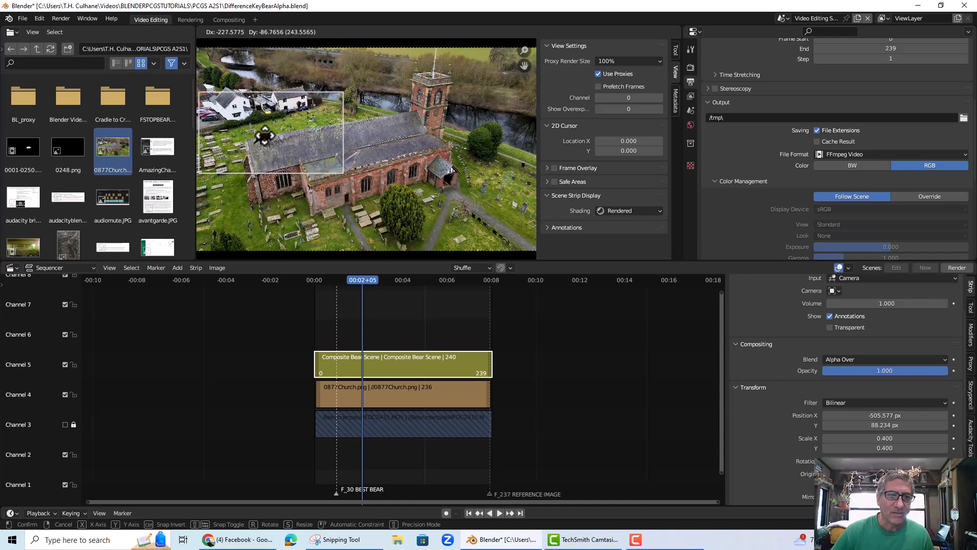
pyautogui.click(265, 133)
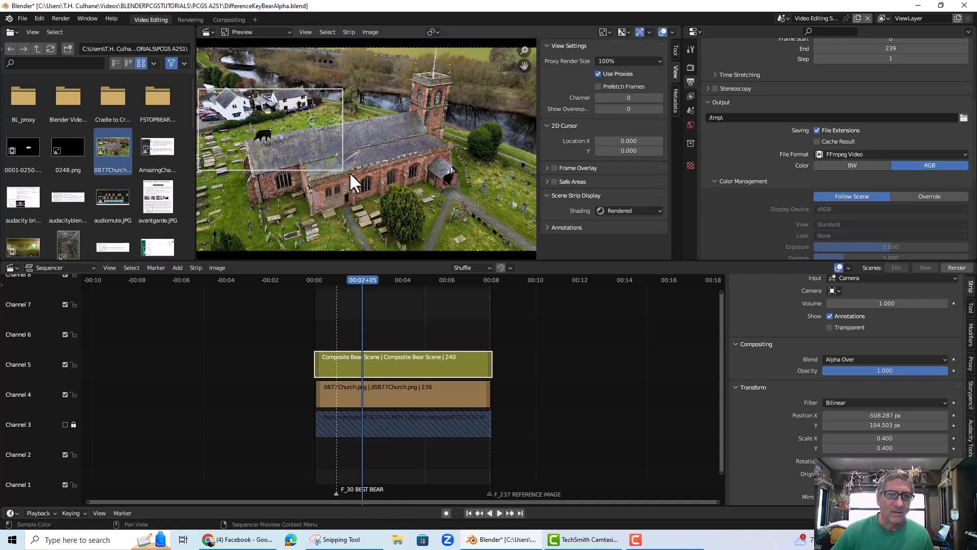
pyautogui.scroll(2, 391, 144)
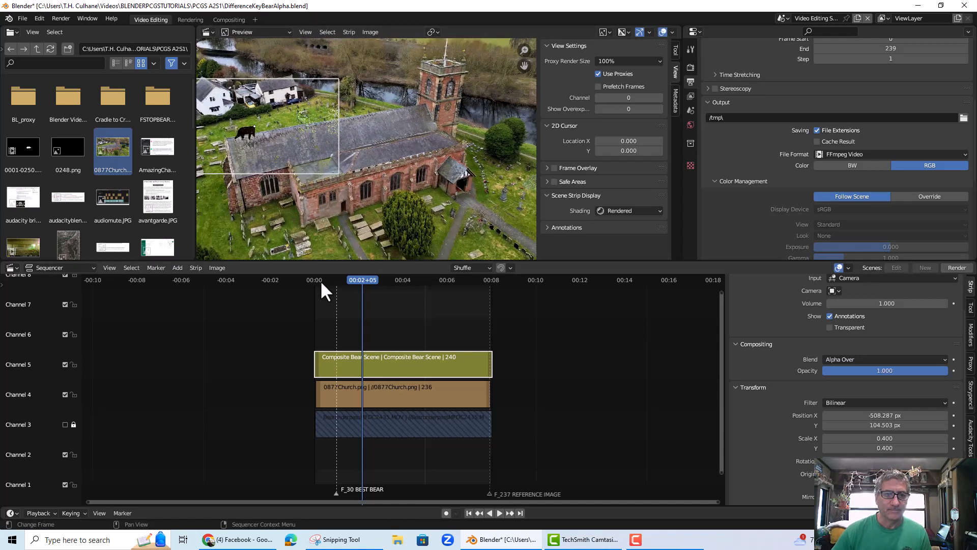
# - Reposition the bear at frame 9 to about X -399 px, Y 114 px, and play back its walk along the roof
pyautogui.click(321, 282)
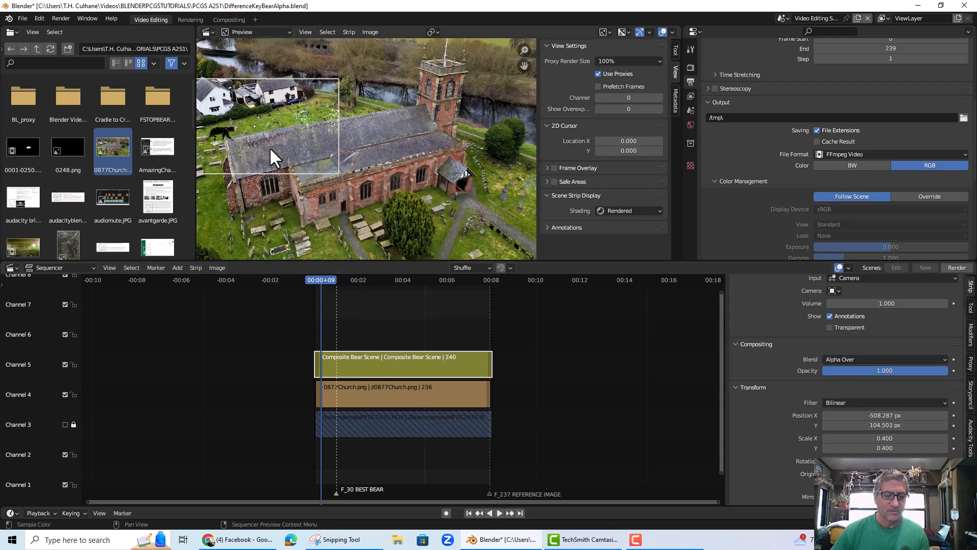
pyautogui.press('g')
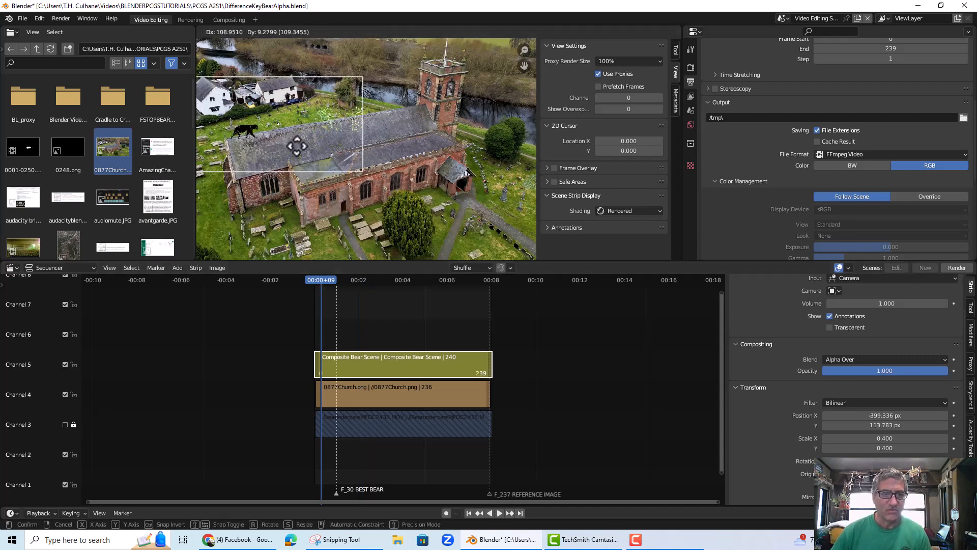
pyautogui.click(297, 146)
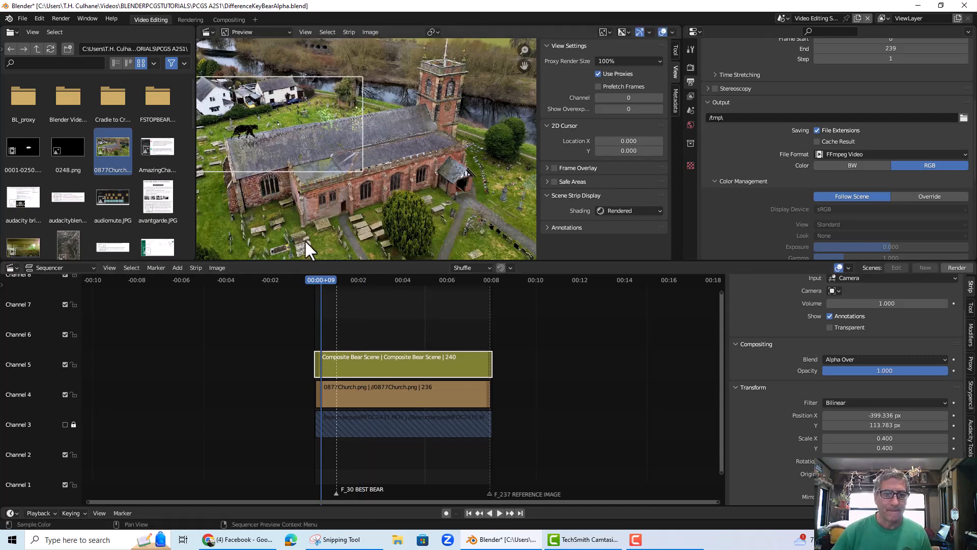
pyautogui.moveTo(319, 281); pyautogui.dragTo(312, 280)
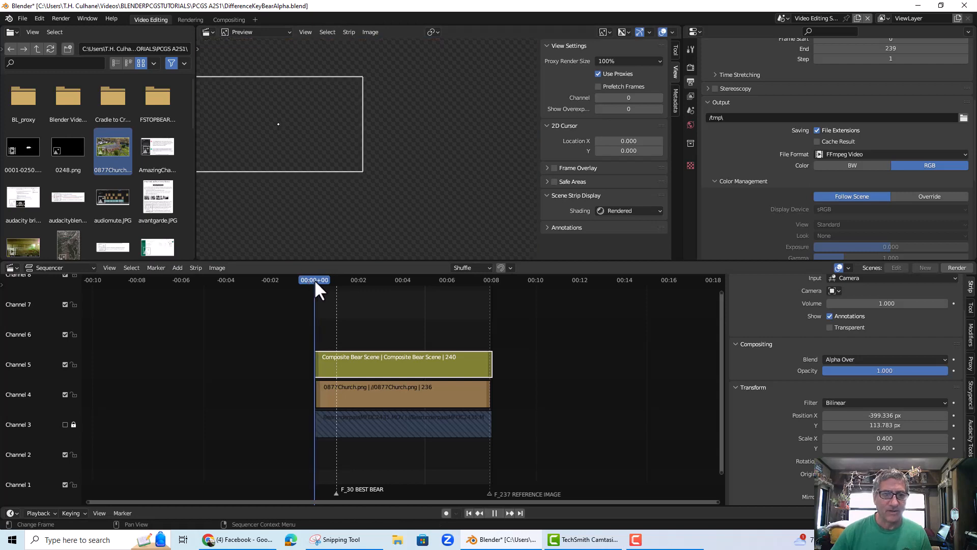
pyautogui.press('space')
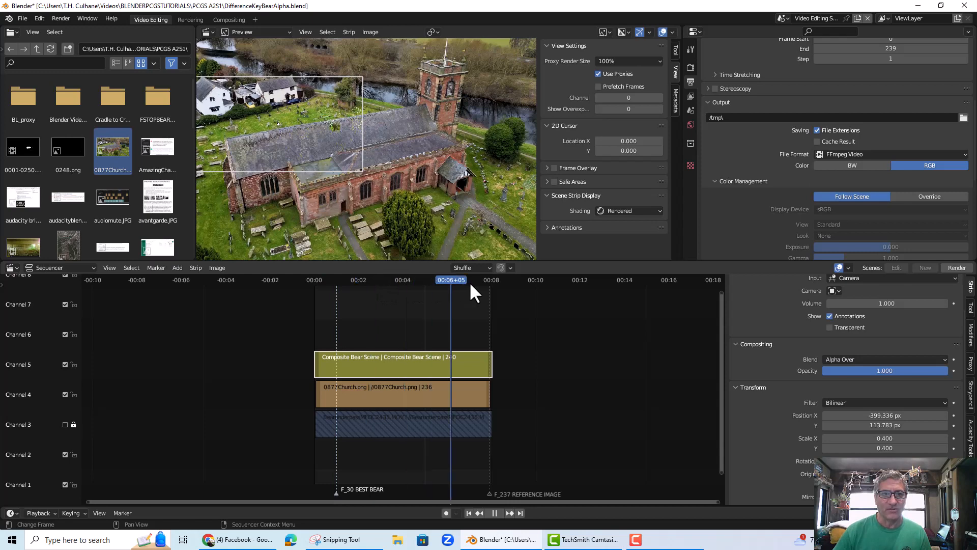
pyautogui.click(381, 298)
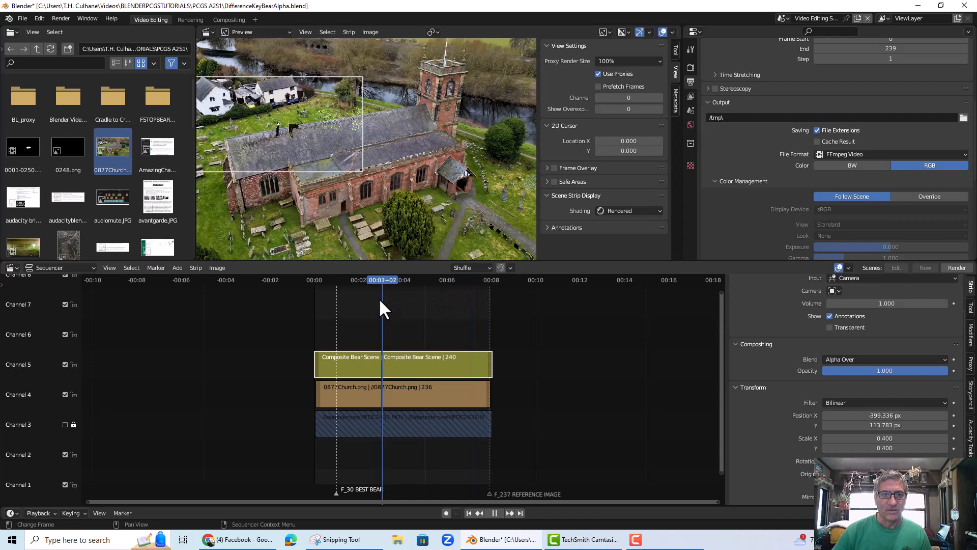
pyautogui.press('Escape')
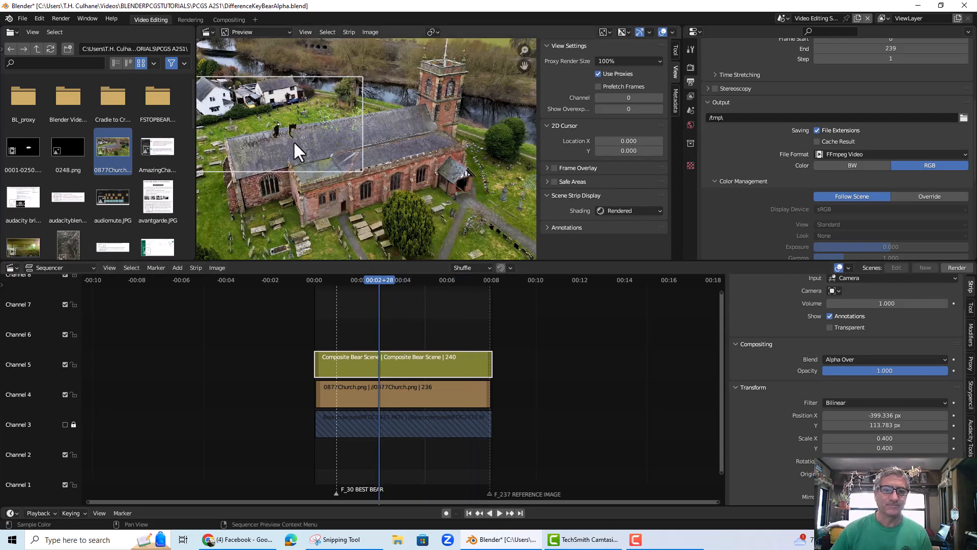
# - Move the bear strip toward the church tower, about X 127 px, Y 216 px, and review its walk in the preview
pyautogui.press('g')
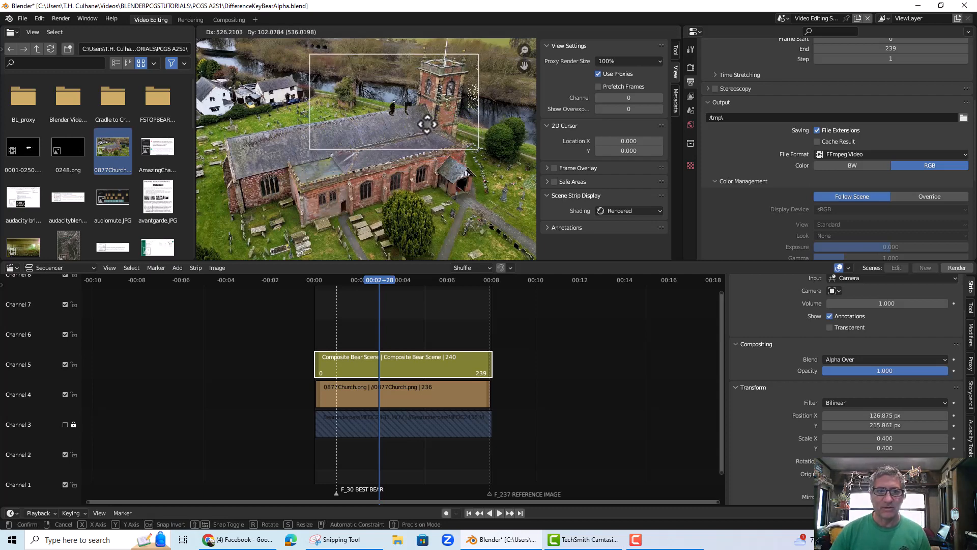
pyautogui.click(428, 124)
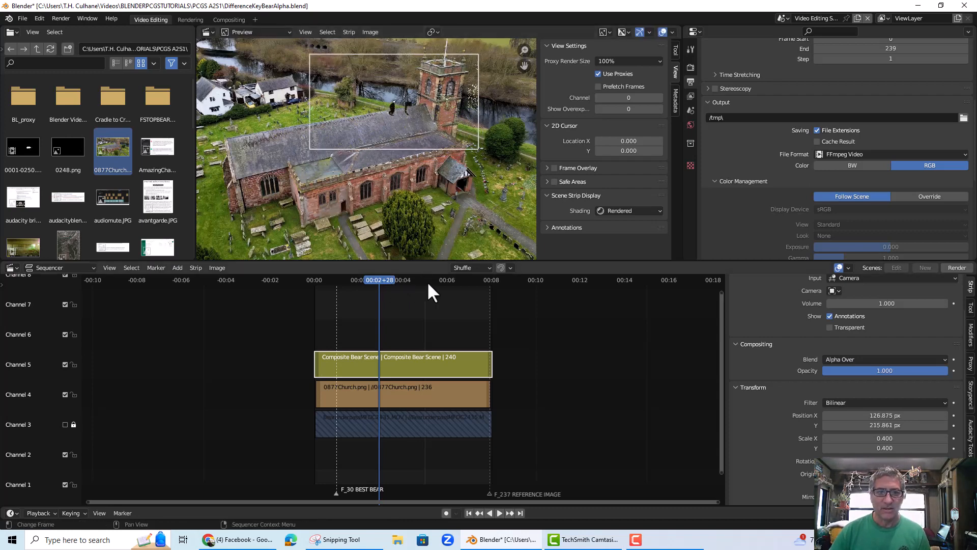
pyautogui.press('space')
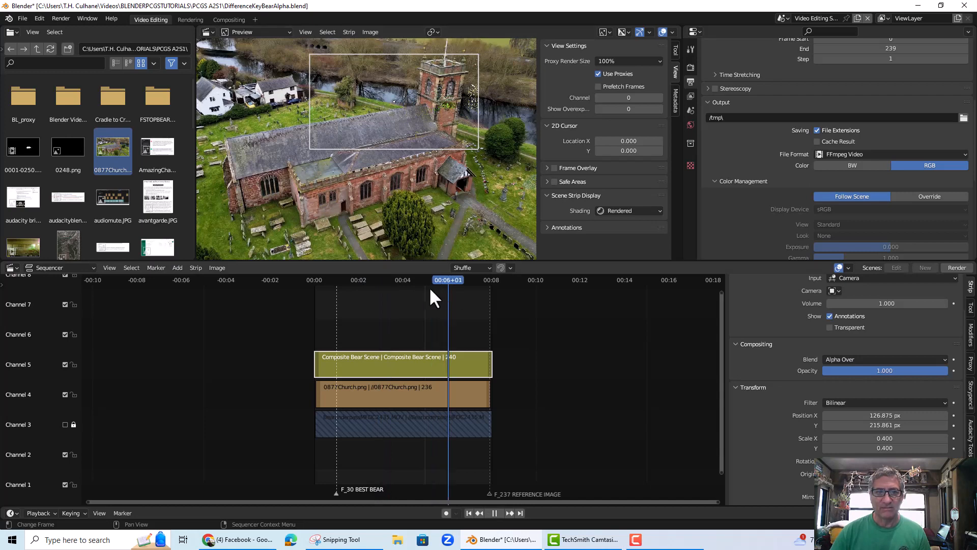
pyautogui.click(399, 288)
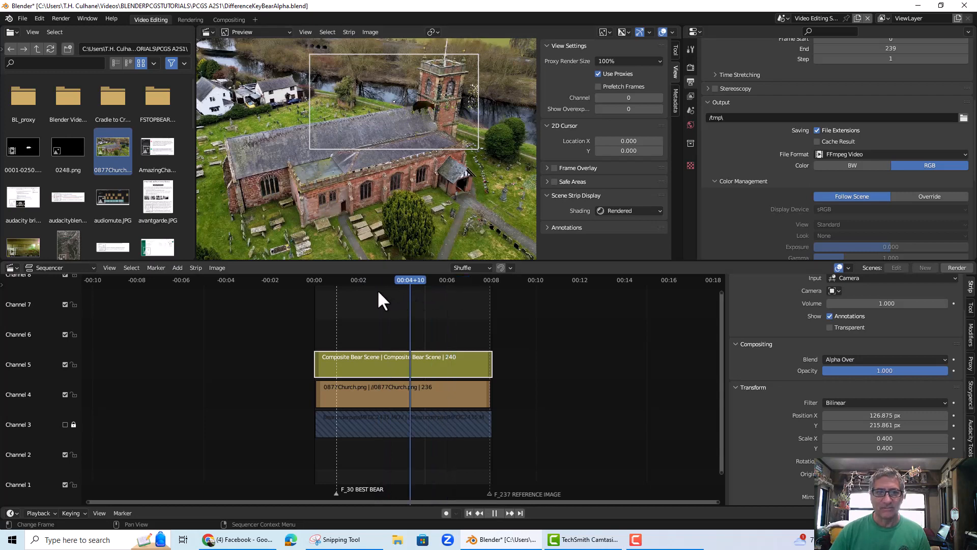
pyautogui.moveTo(345, 292); pyautogui.dragTo(325, 291)
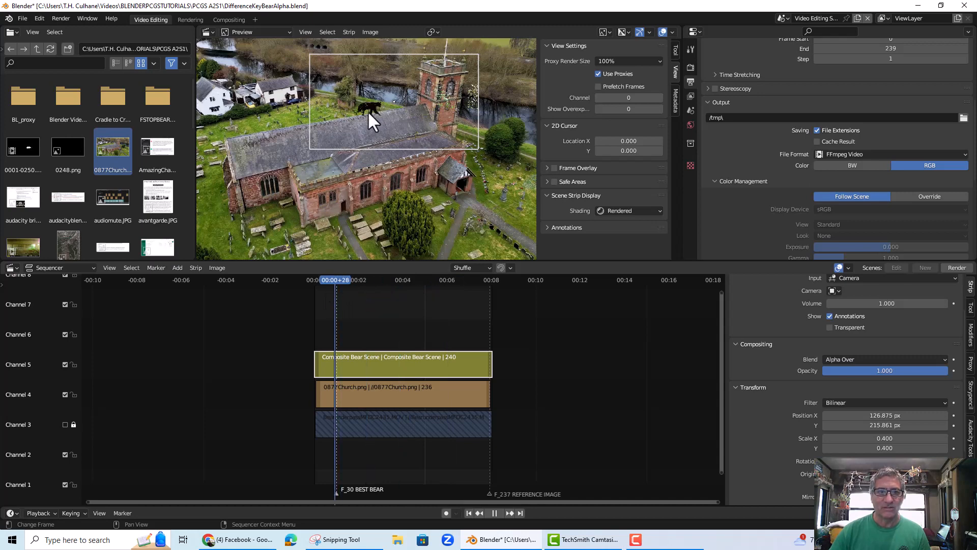
# - Move the bear strip down onto the middle of the church roof, about X -5 px, Y 116 px
pyautogui.press('g')
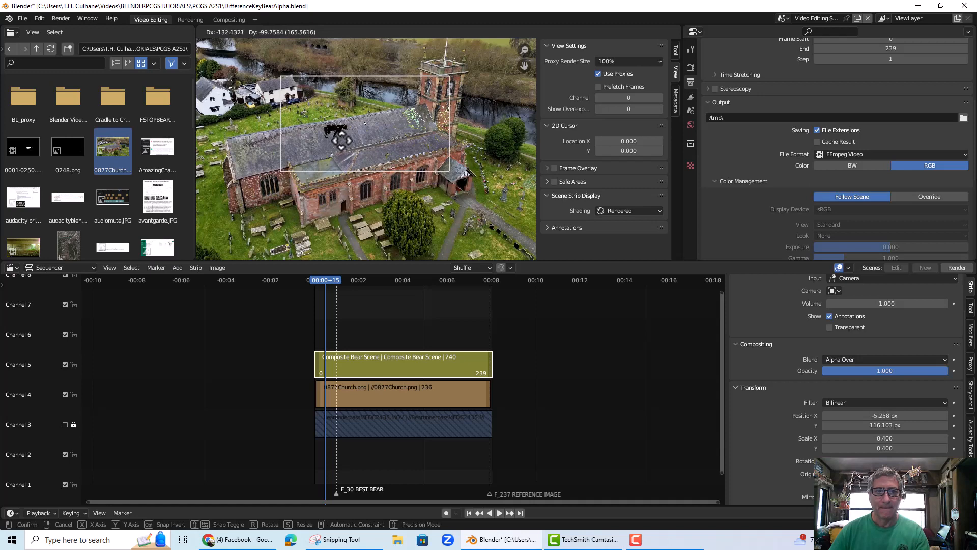
pyautogui.click(382, 159)
pyautogui.scroll(2, 411, 139)
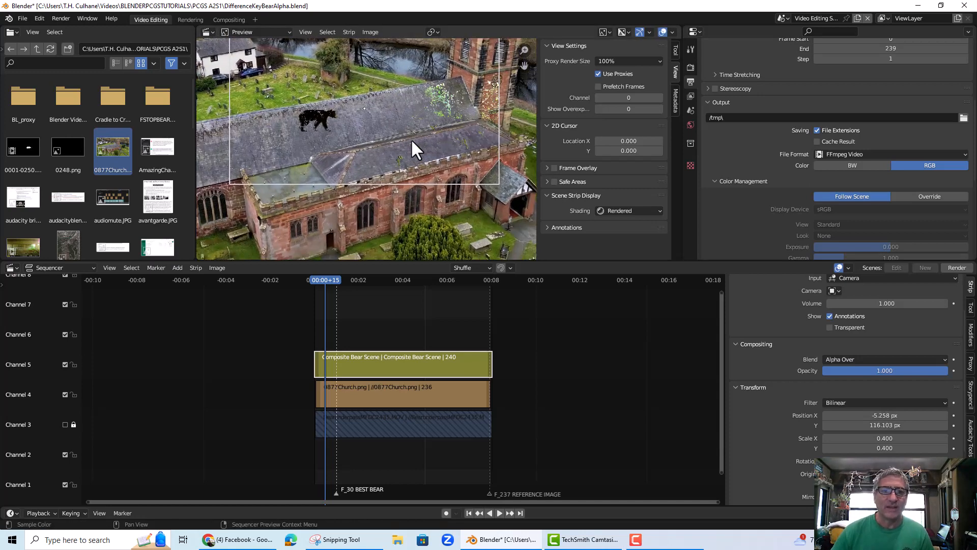
pyautogui.moveTo(451, 136); pyautogui.dragTo(447, 150, button='middle')
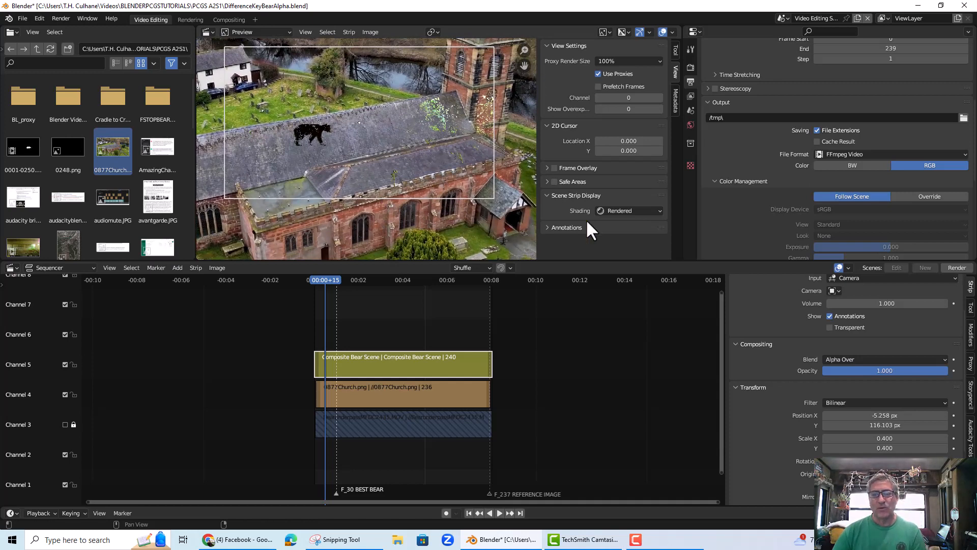
# - Crop the Composite Bear Scene strip by 510 px on the right, 370 px at the top and 227 px at the bottom
pyautogui.scroll(-4, 878, 435)
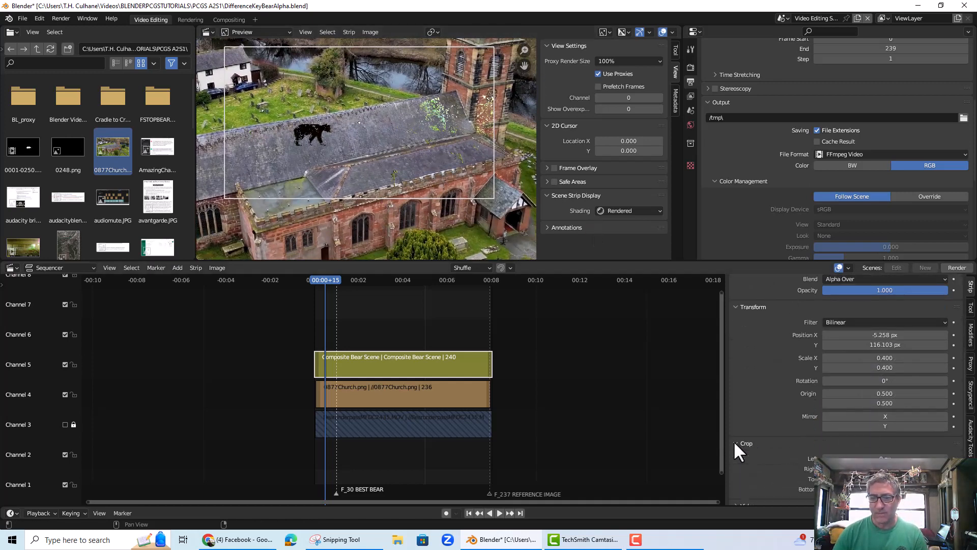
pyautogui.click(740, 443)
pyautogui.scroll(-2, 740, 441)
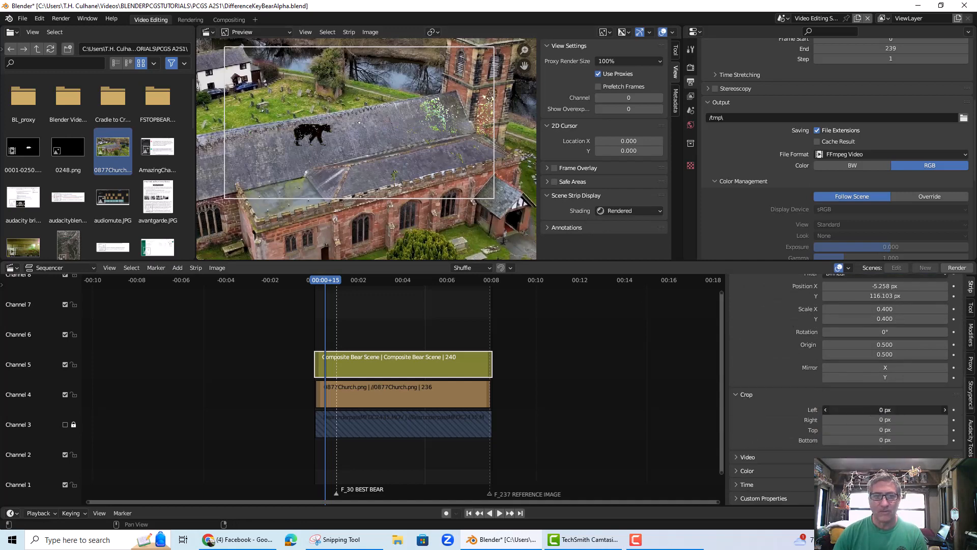
pyautogui.moveTo(885, 410)
pyautogui.mouseDown()
pyautogui.moveTo(937, 410)
pyautogui.moveTo(885, 410)
pyautogui.mouseUp()
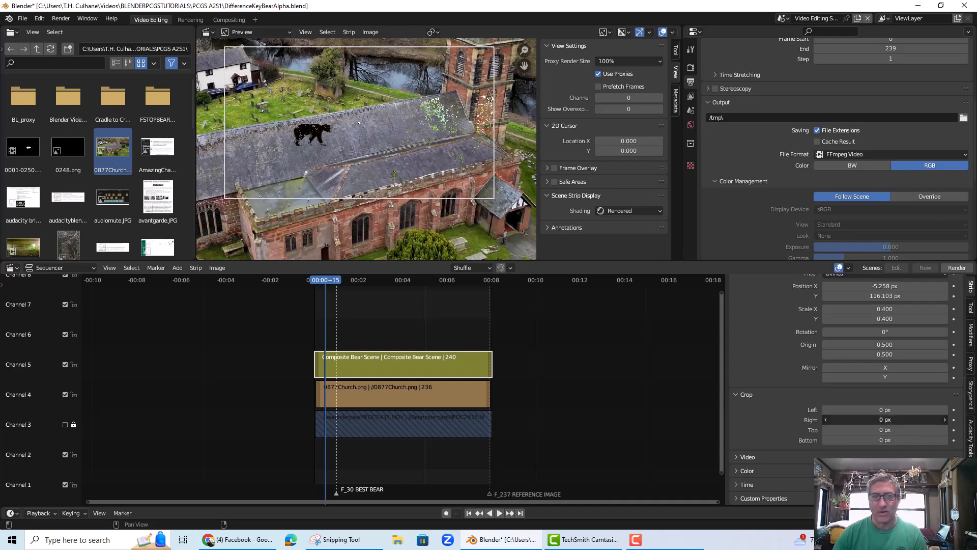
pyautogui.moveTo(886, 419); pyautogui.dragTo(976, 419)
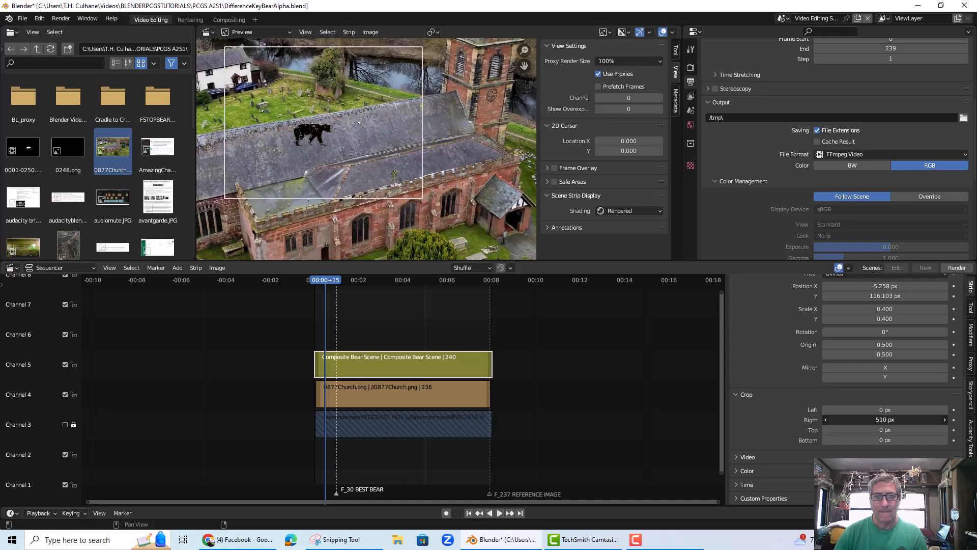
pyautogui.click(884, 431)
pyautogui.moveTo(884, 430); pyautogui.dragTo(938, 430)
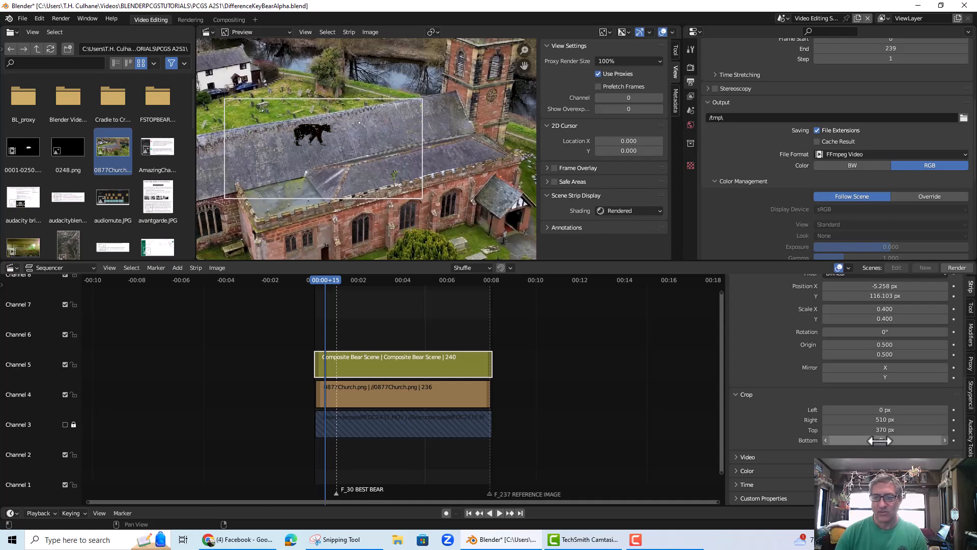
pyautogui.click(854, 440)
pyautogui.moveTo(855, 440); pyautogui.dragTo(878, 439)
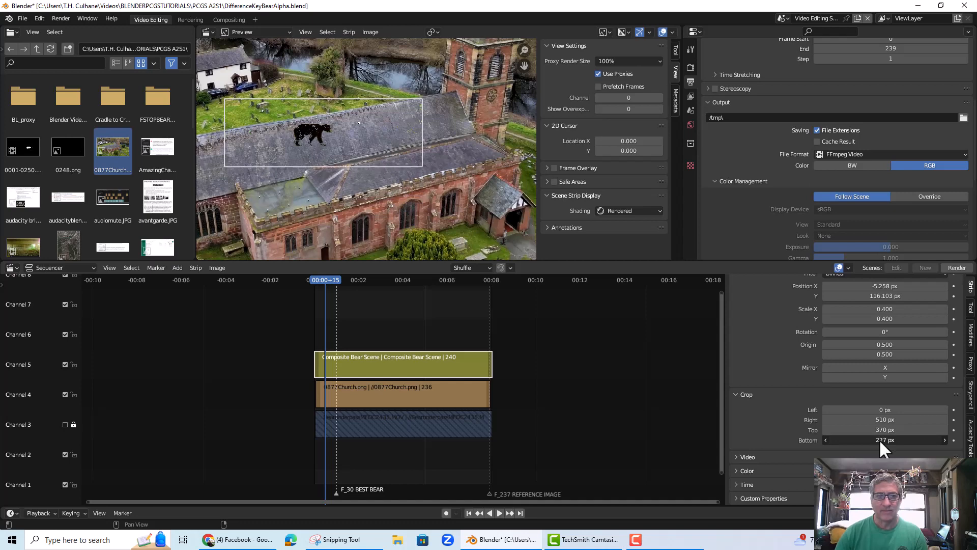
# - Play back the cropped bear scene from the start and inspect the crop edge around five seconds
pyautogui.click(323, 279)
pyautogui.press('space')
pyautogui.moveTo(306, 283); pyautogui.dragTo(305, 292)
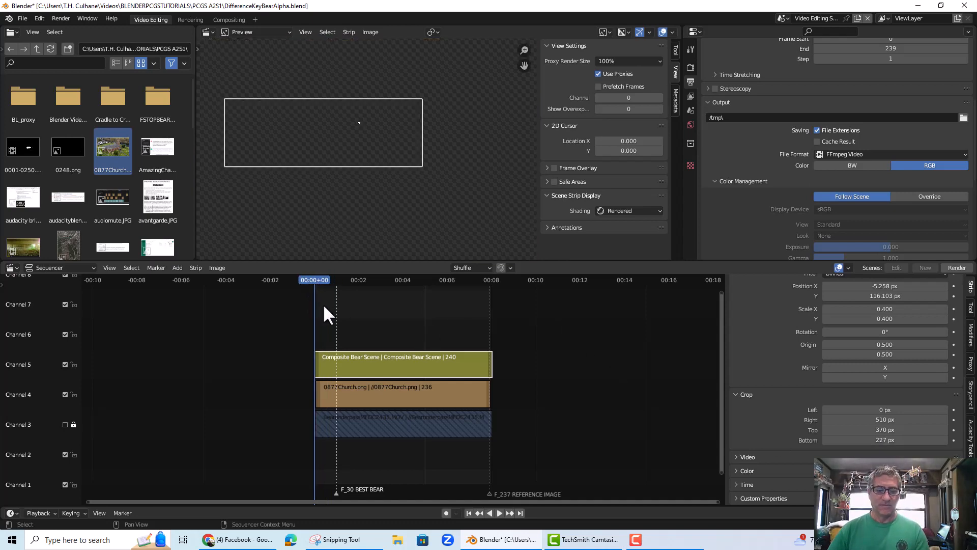
pyautogui.press('space')
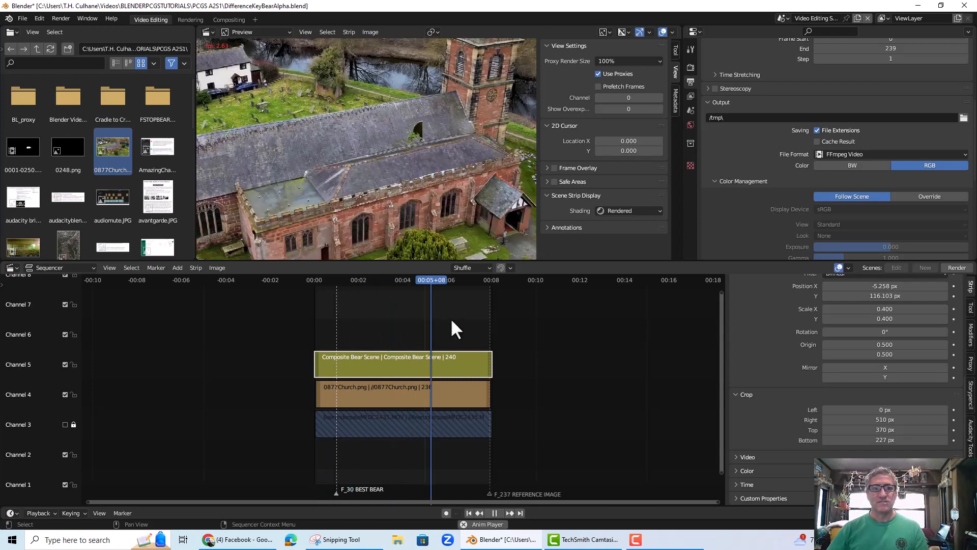
pyautogui.press('space')
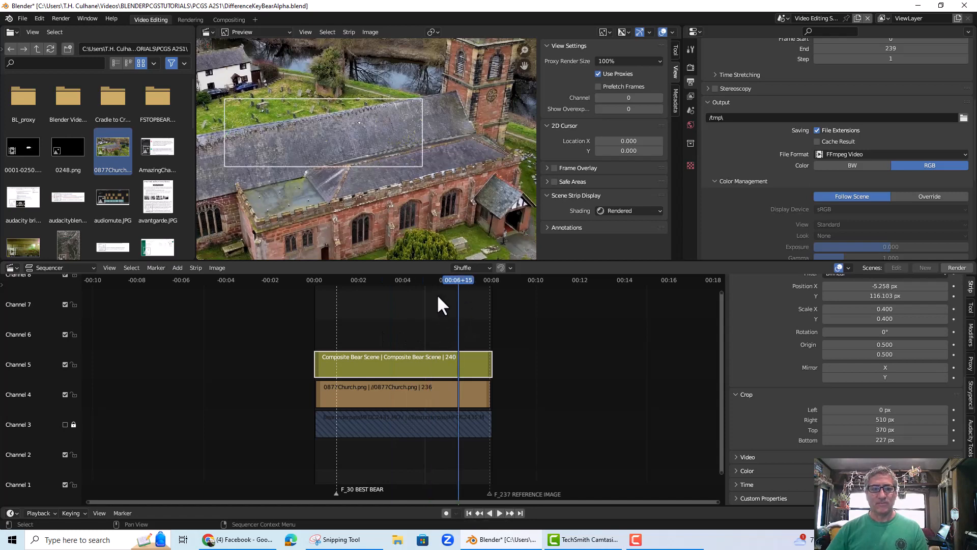
pyautogui.click(425, 284)
pyautogui.press('space')
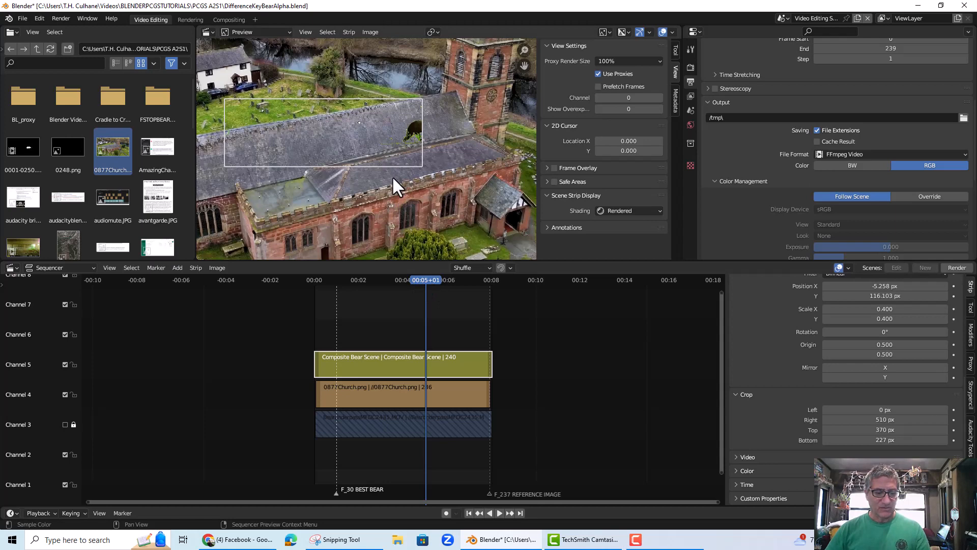
# - Move the cropped bear strip against the church tower, about X 123 px, Y 196 px, and play back the bear's exit
pyautogui.press('g')
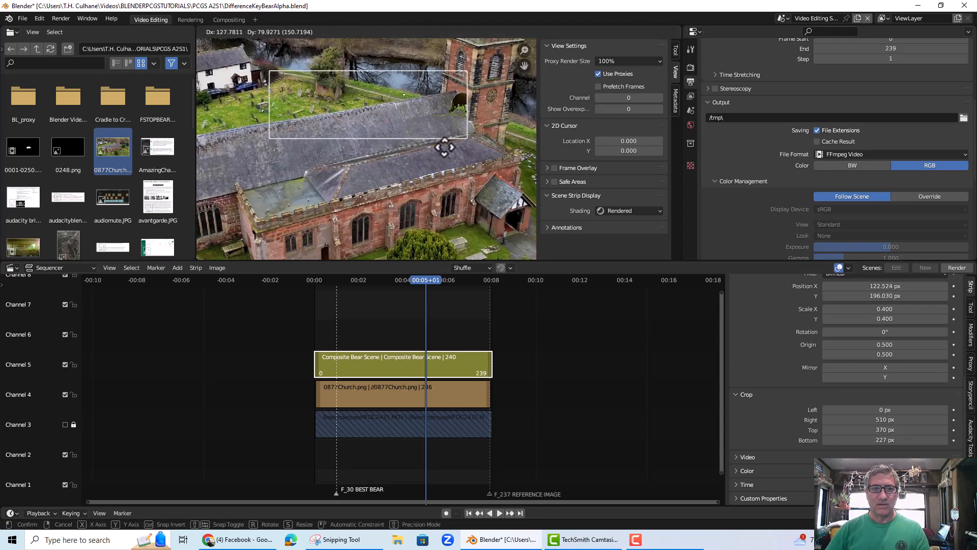
pyautogui.click(445, 148)
pyautogui.click(405, 279)
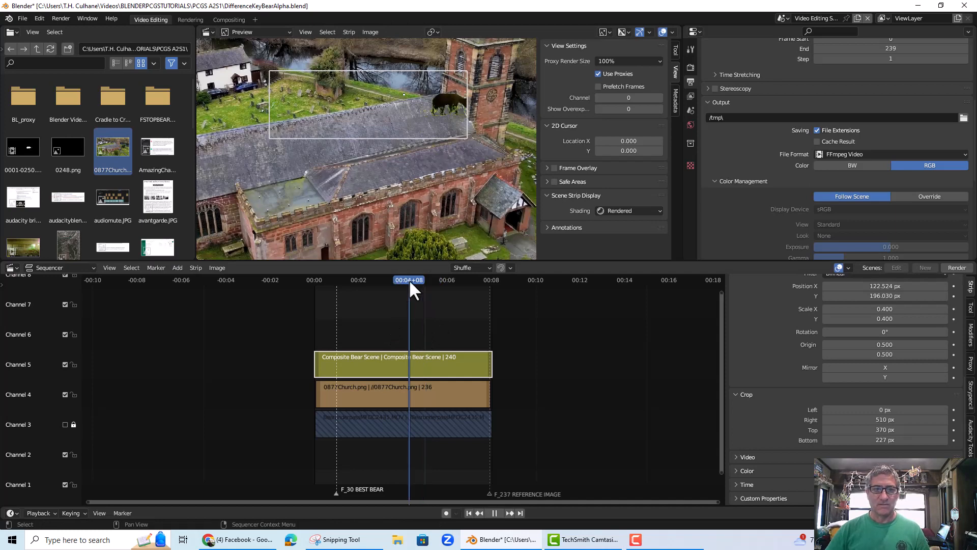
pyautogui.press('space')
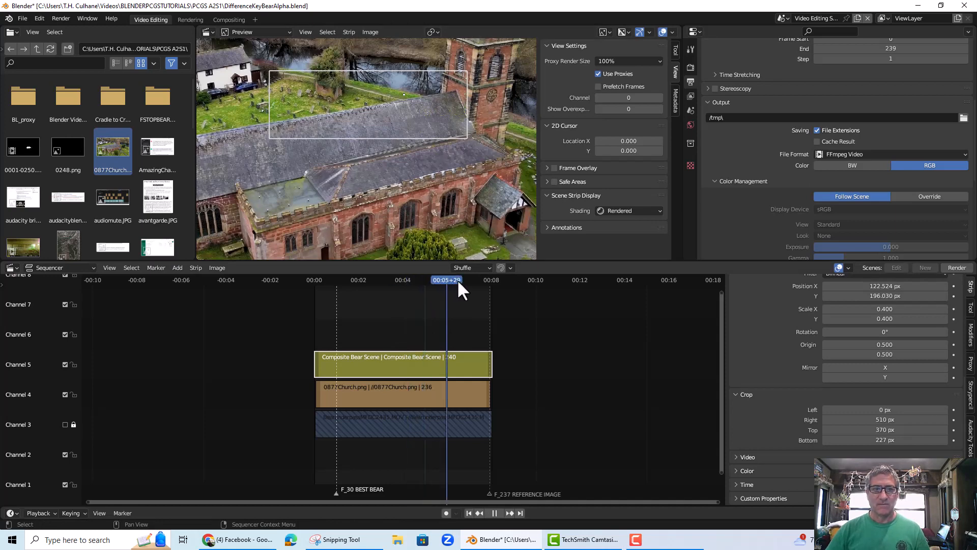
# - Play back the bear's walk across the roof at several points and stop just before the one-second mark
pyautogui.moveTo(373, 283); pyautogui.dragTo(356, 285)
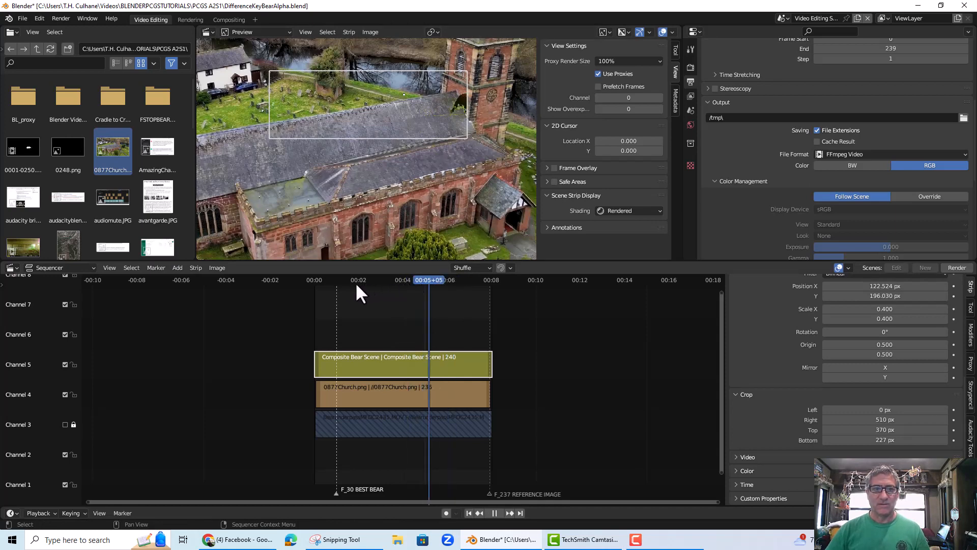
pyautogui.click(310, 282)
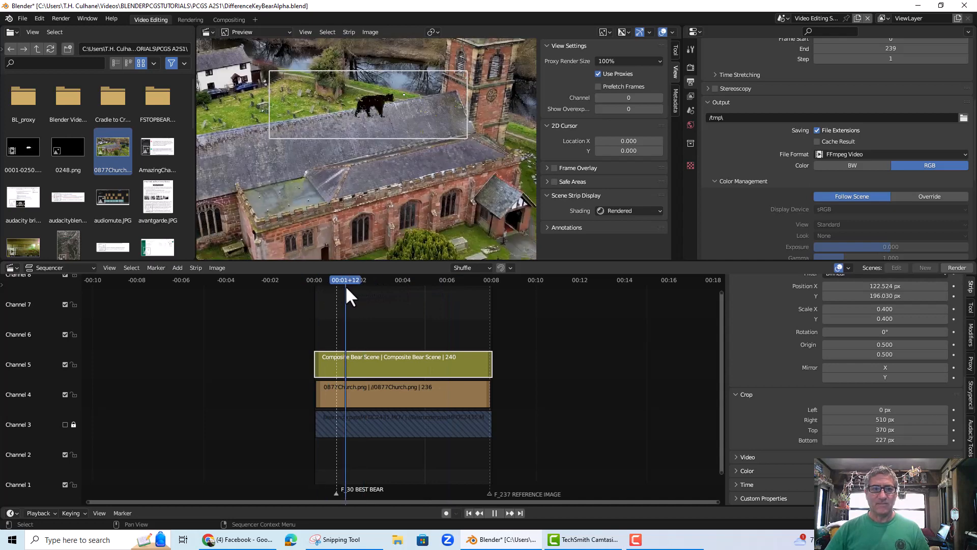
pyautogui.moveTo(345, 285); pyautogui.dragTo(328, 291)
pyautogui.press('space')
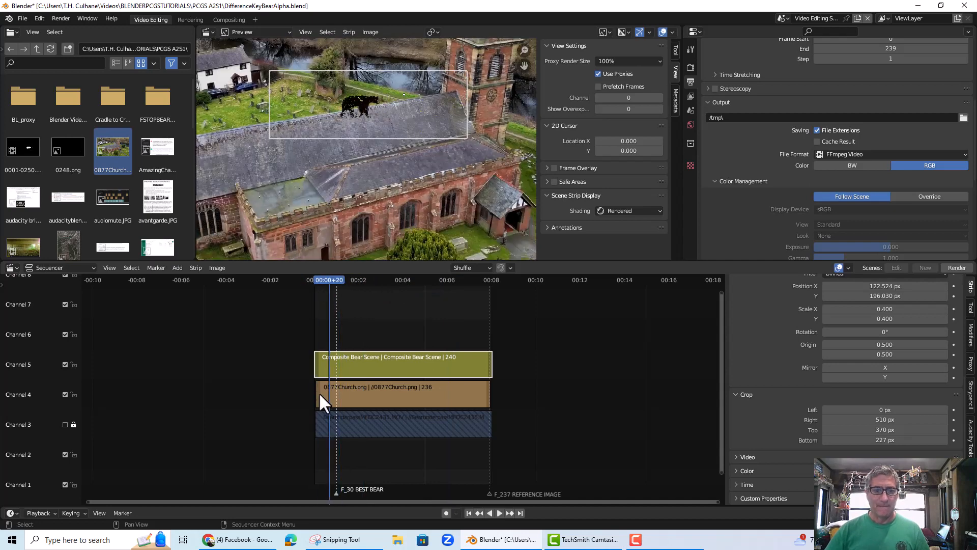
# - Extend the start of the 0877Church.png strip back to frame 0 and play the sequence from the beginning
pyautogui.click(315, 395)
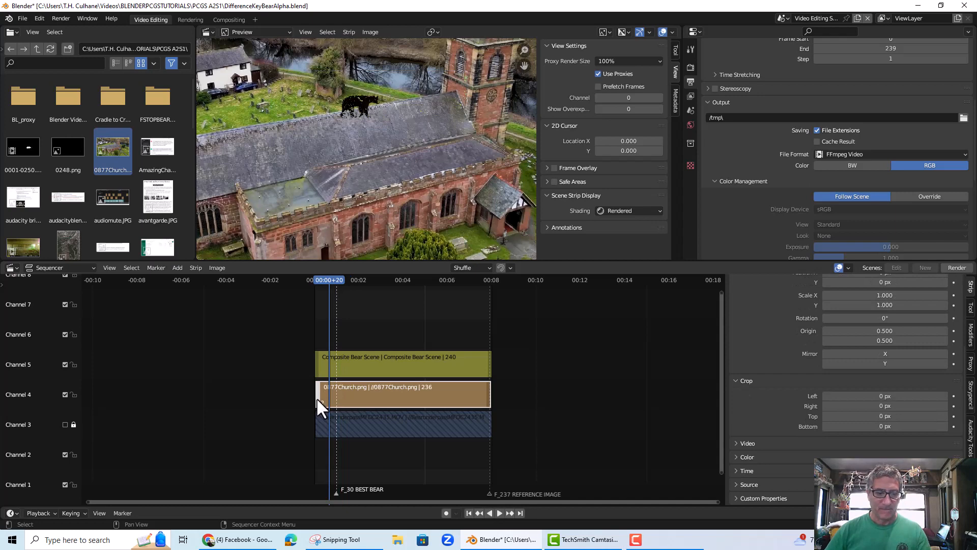
pyautogui.moveTo(316, 397); pyautogui.dragTo(315, 399)
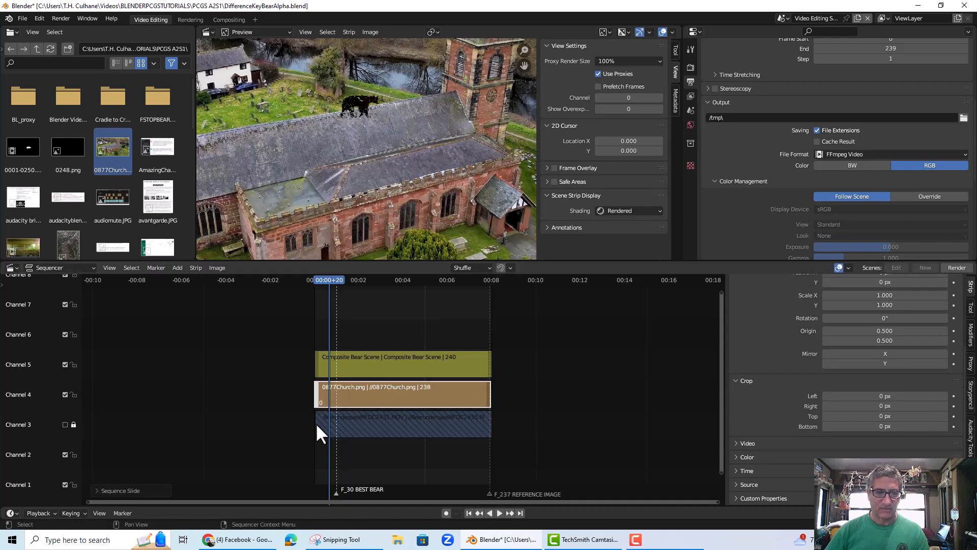
pyautogui.click(314, 281)
pyautogui.press('space')
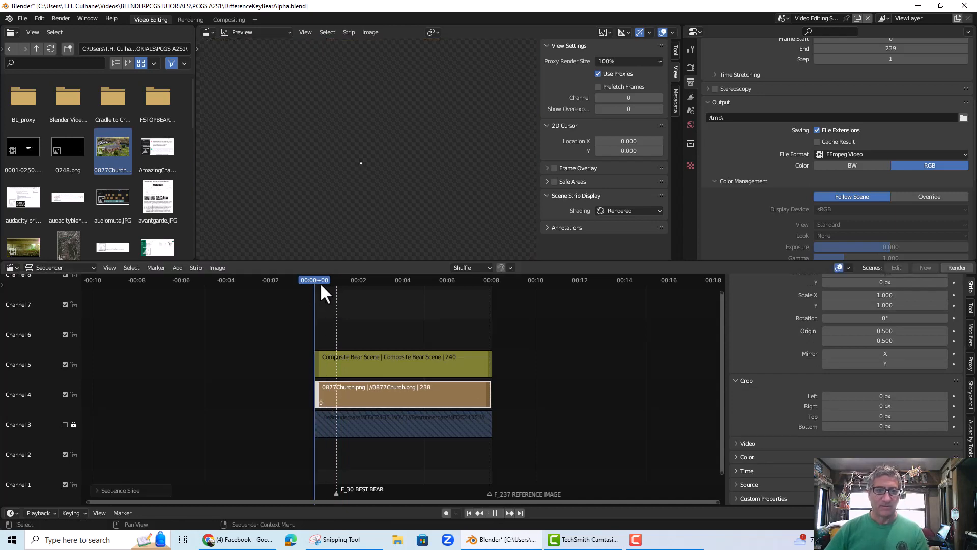
pyautogui.press('space')
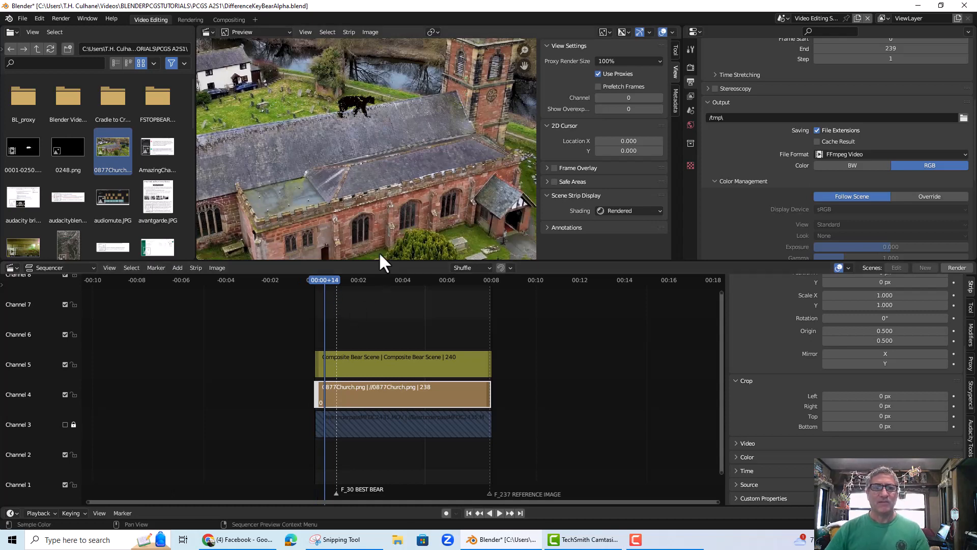
# - Inspect the bear's keyed edges up close on the church roof, and compare frames along the walk
pyautogui.scroll(5, 390, 148)
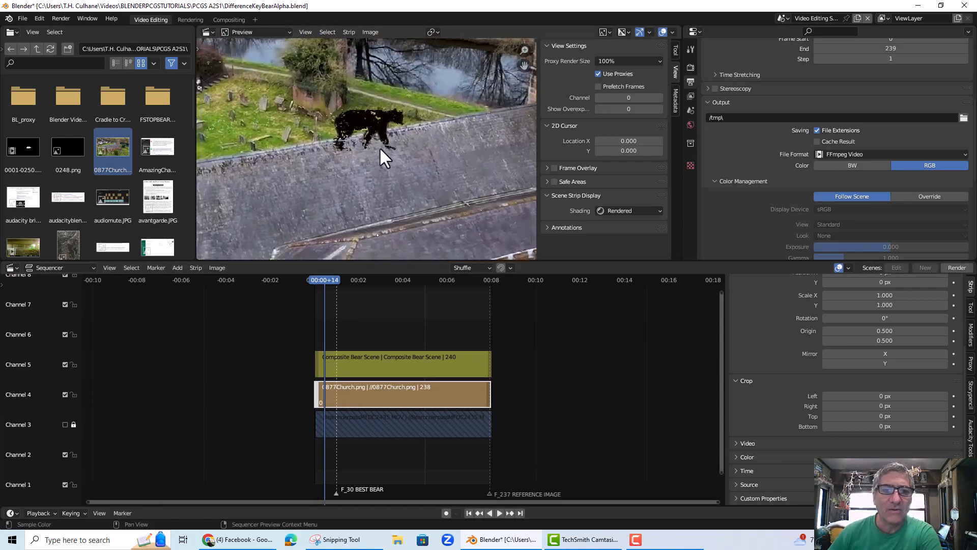
pyautogui.scroll(7, 379, 137)
pyautogui.moveTo(388, 133); pyautogui.dragTo(396, 152, button='middle')
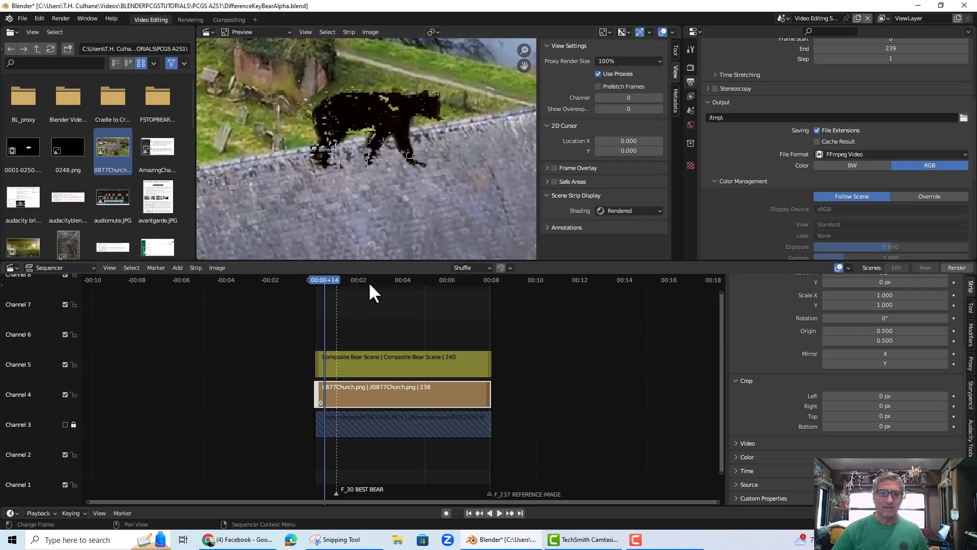
pyautogui.moveTo(368, 281); pyautogui.dragTo(406, 283)
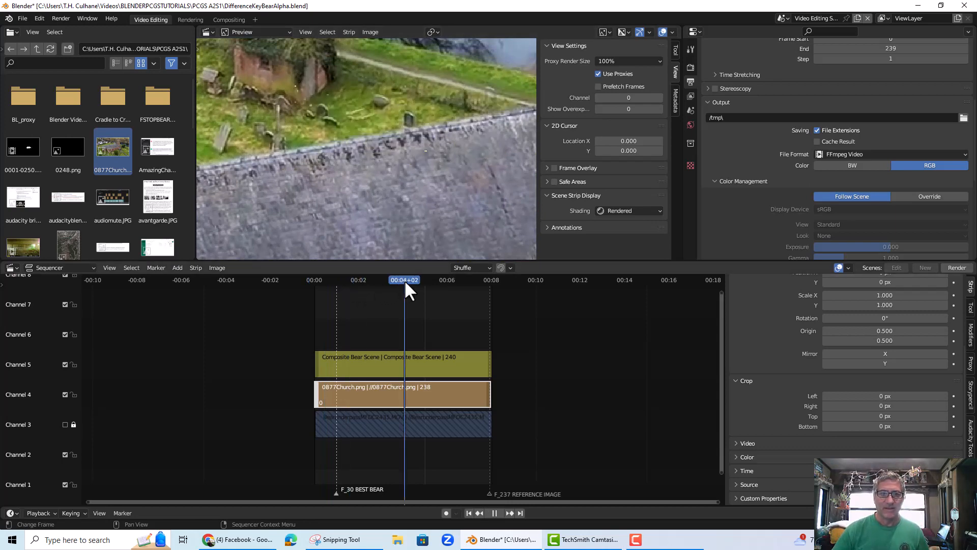
pyautogui.click(373, 280)
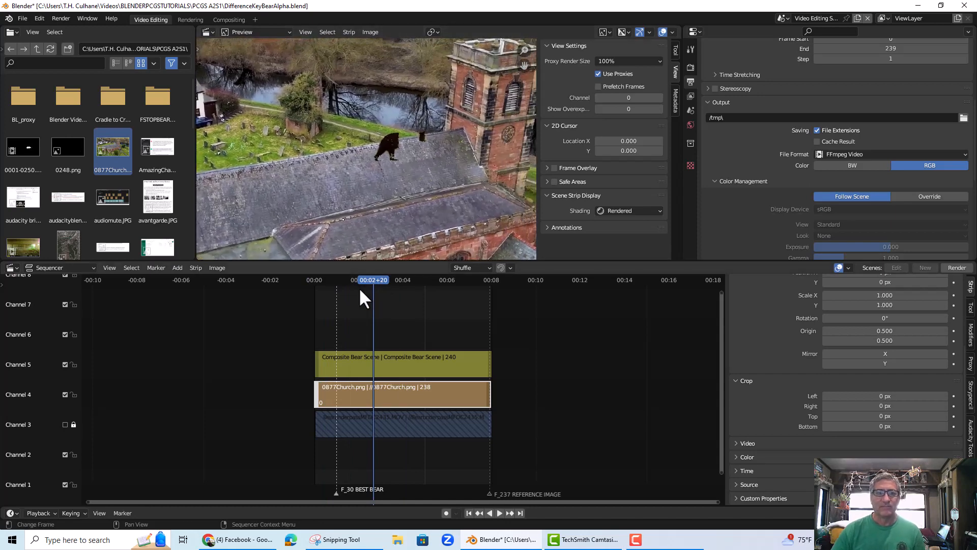
pyautogui.click(333, 281)
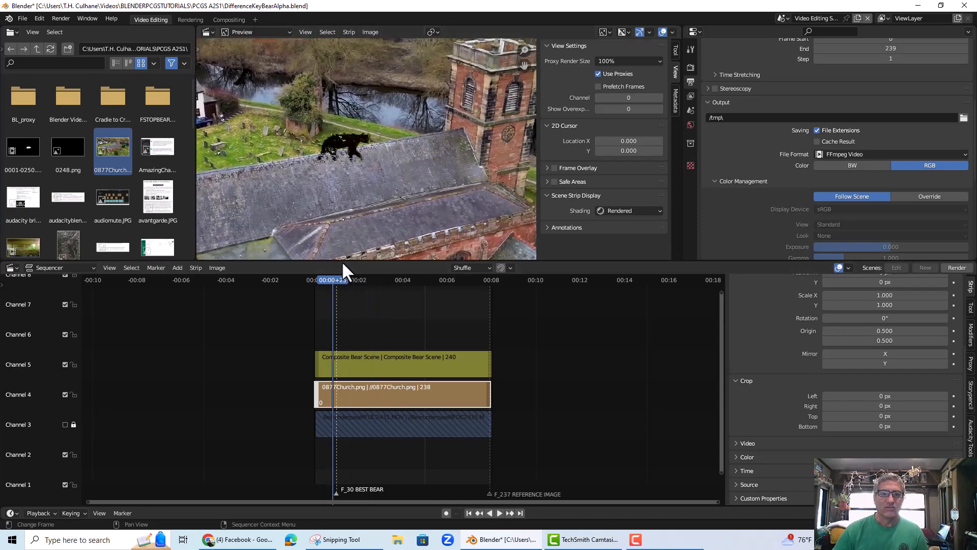
# - Save the project and open the Composite Bear Scene's node tree in the Compositing workspace at frame 49
pyautogui.click(21, 16)
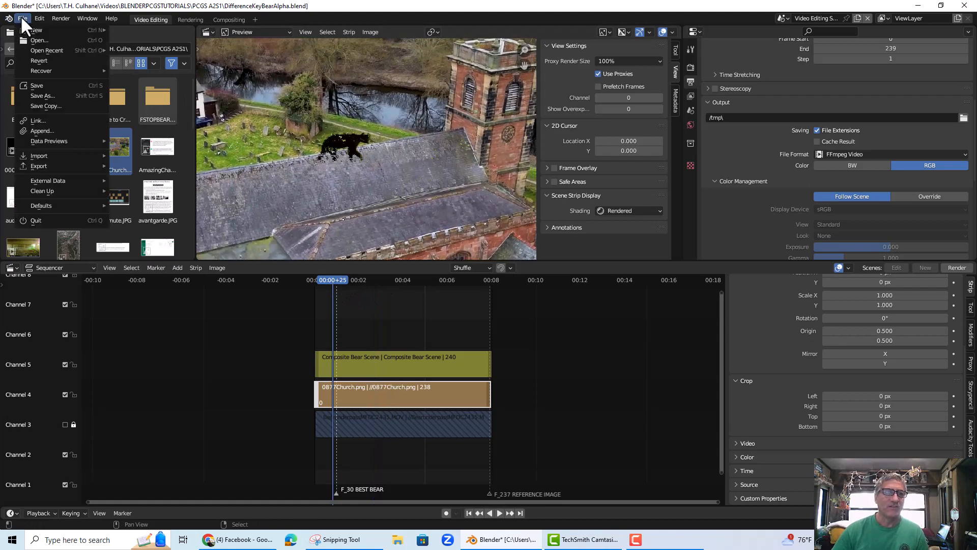
pyautogui.click(34, 84)
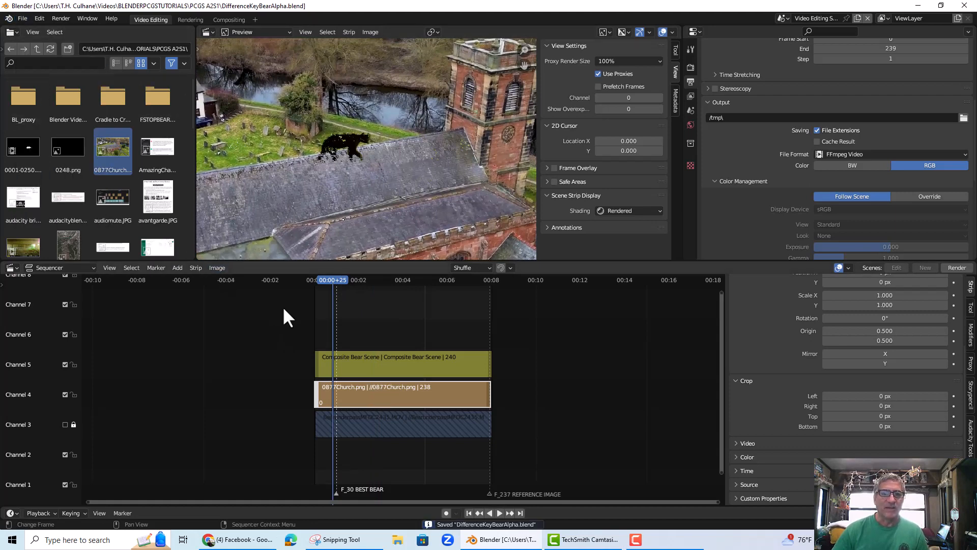
pyautogui.click(784, 18)
pyautogui.click(802, 32)
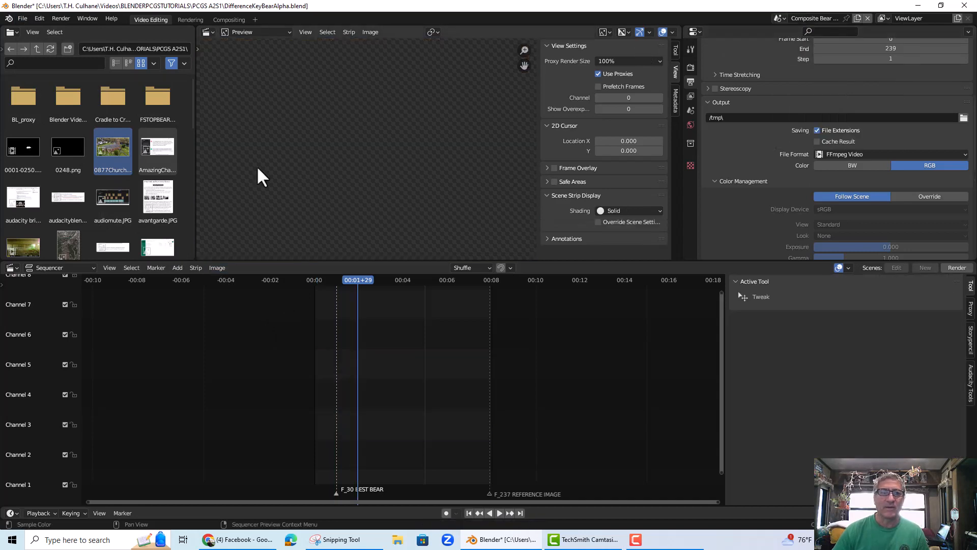
pyautogui.click(229, 20)
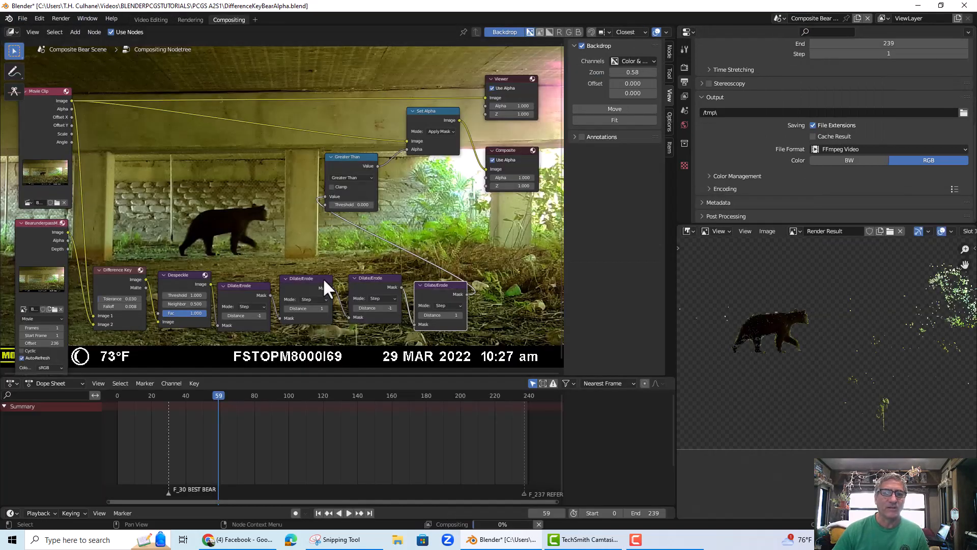
pyautogui.rightClick(414, 333)
pyautogui.click(201, 399)
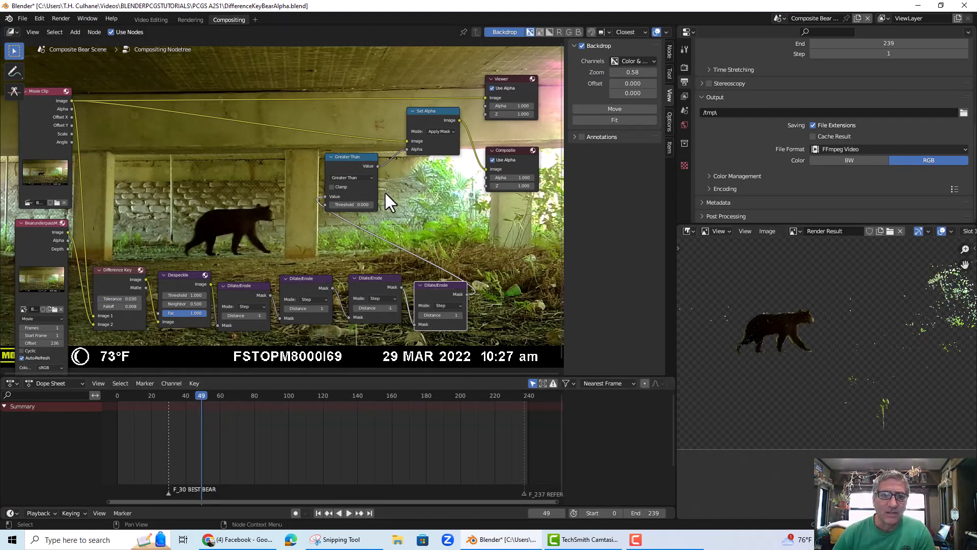
# - Try different thresholds on the Greater Than node, including -0.9, and reset the threshold to 0
pyautogui.click(371, 204)
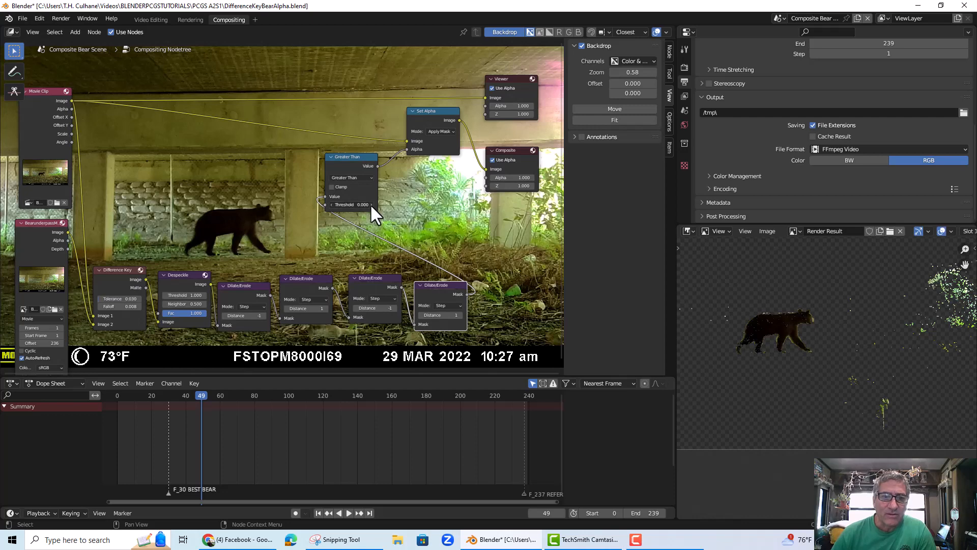
pyautogui.click(330, 205)
pyautogui.click(330, 205)
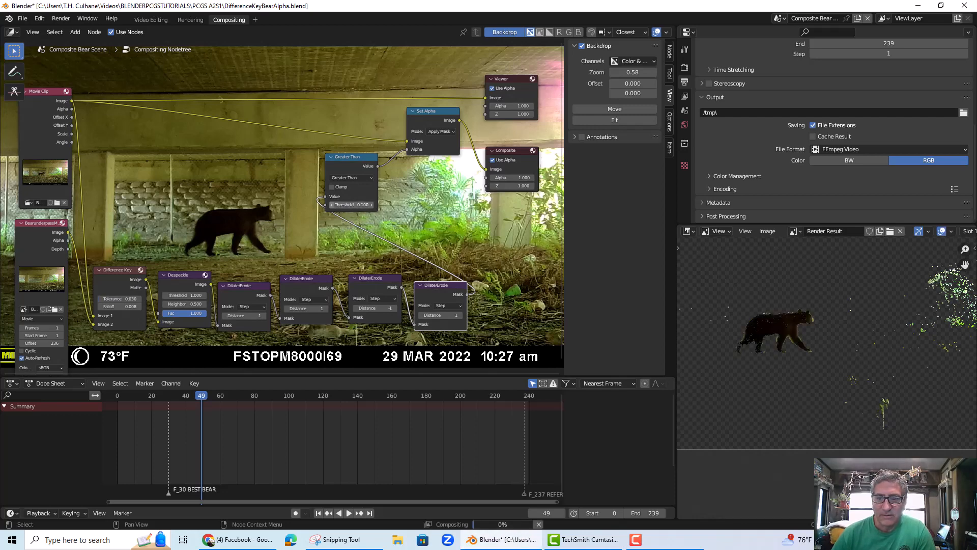
pyautogui.click(372, 205)
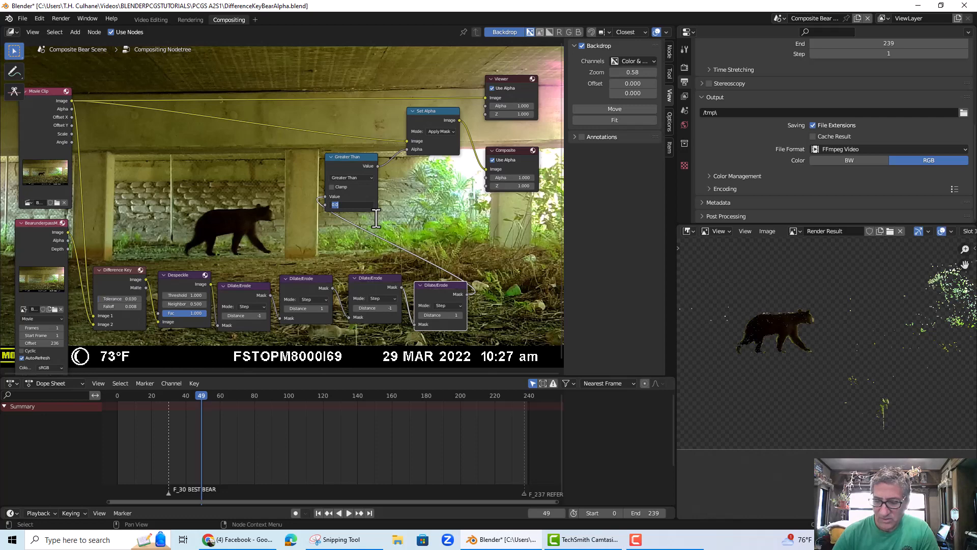
pyautogui.press('BackSpace')
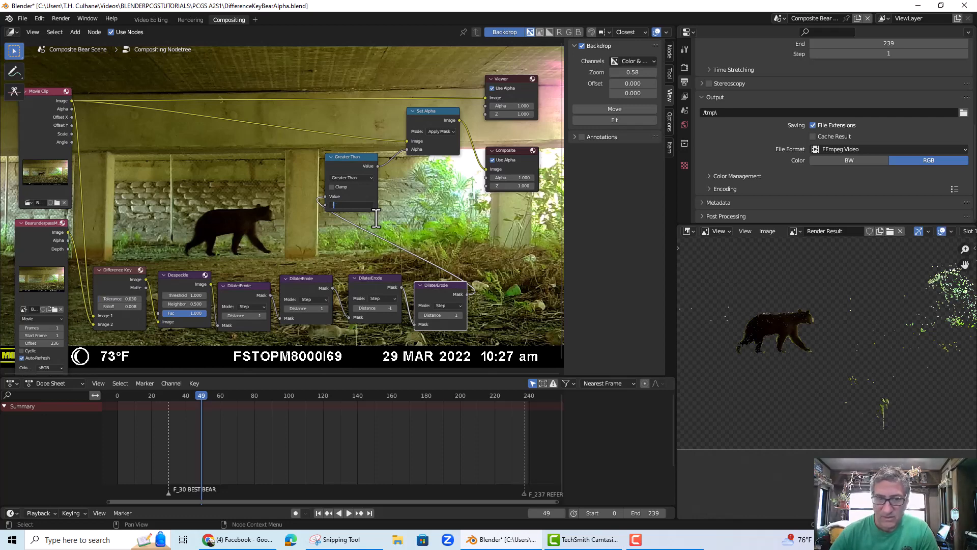
pyautogui.write('-.9')
pyautogui.press('Return')
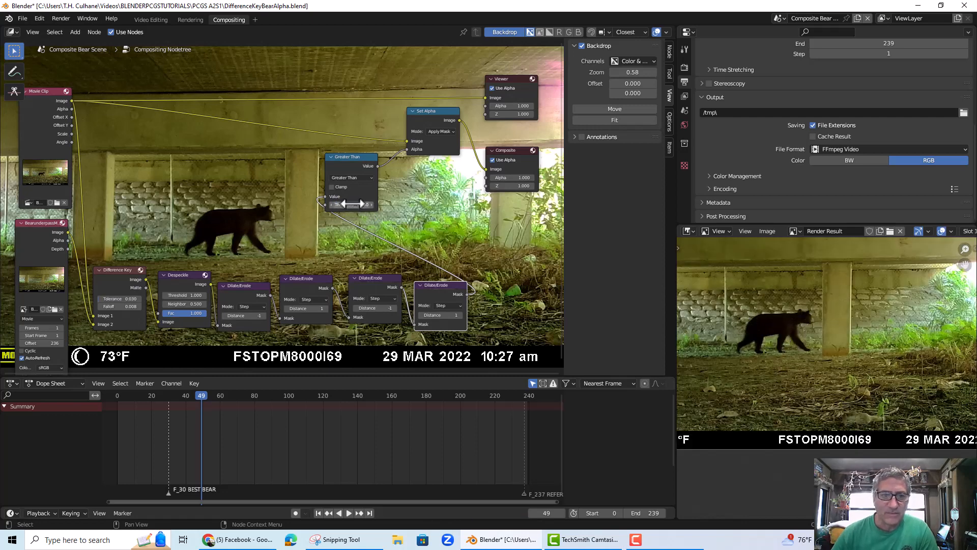
pyautogui.moveTo(353, 204)
pyautogui.mouseDown()
pyautogui.moveTo(341, 204)
pyautogui.moveTo(349, 207)
pyautogui.mouseUp()
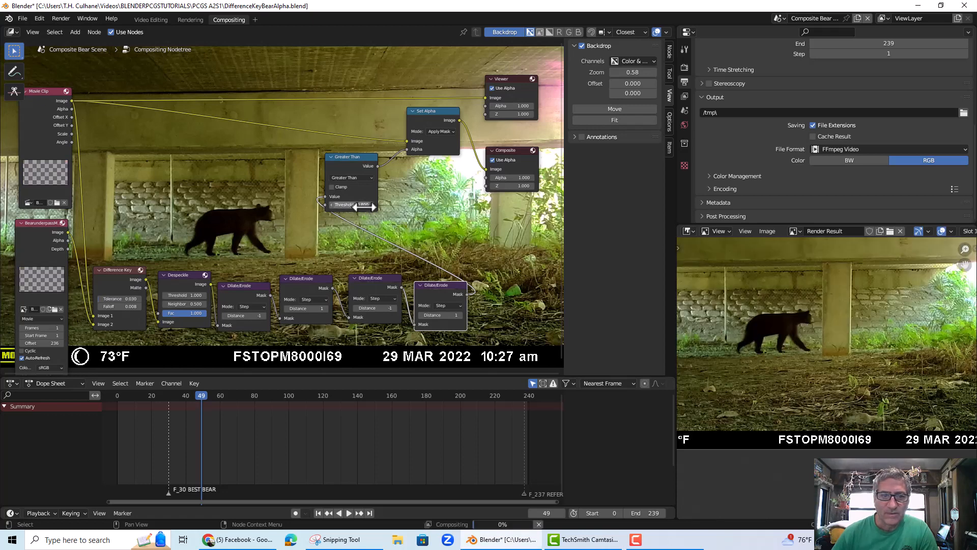
pyautogui.click(361, 206)
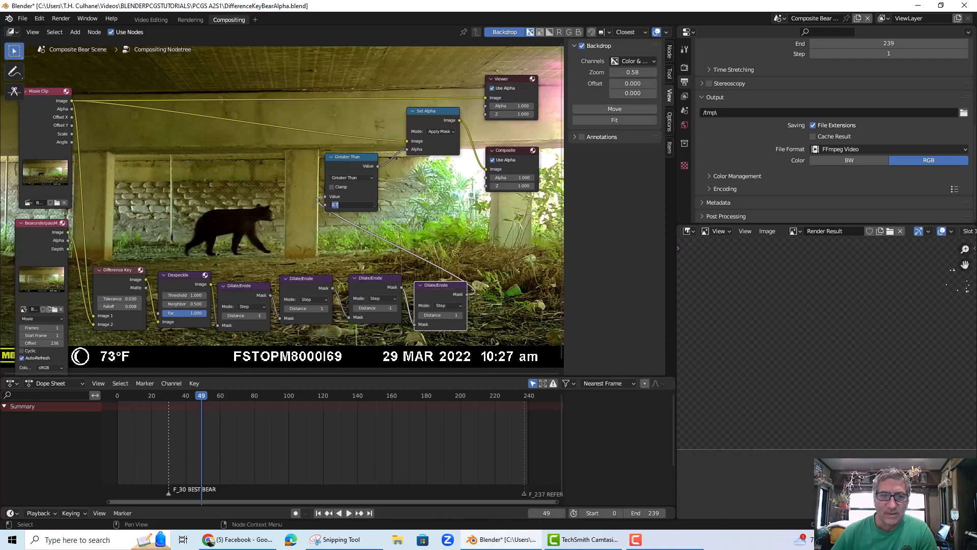
pyautogui.write('0')
pyautogui.press('Return')
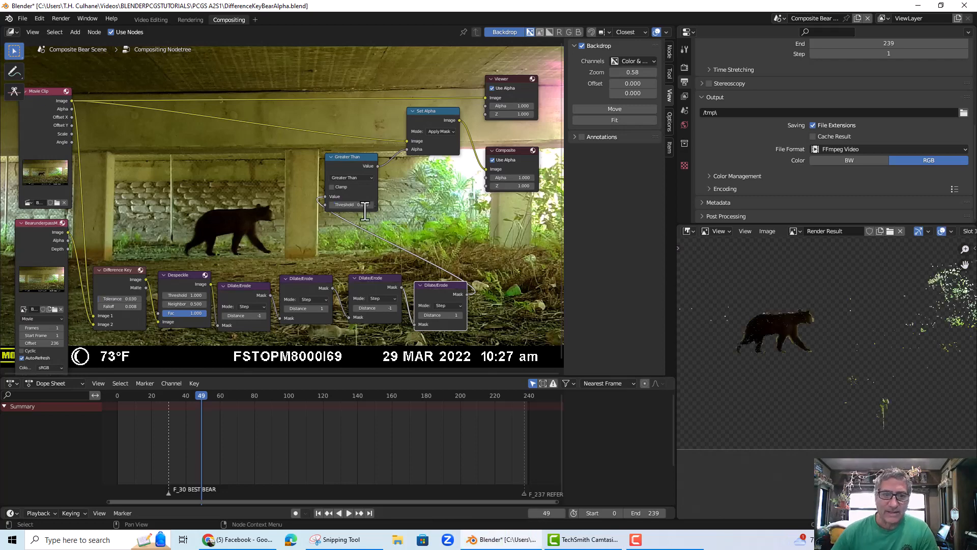
# - Set the distances of the four chained Dilate/Erode nodes to -2, 3, -3 and 4, in node order
pyautogui.click(224, 315)
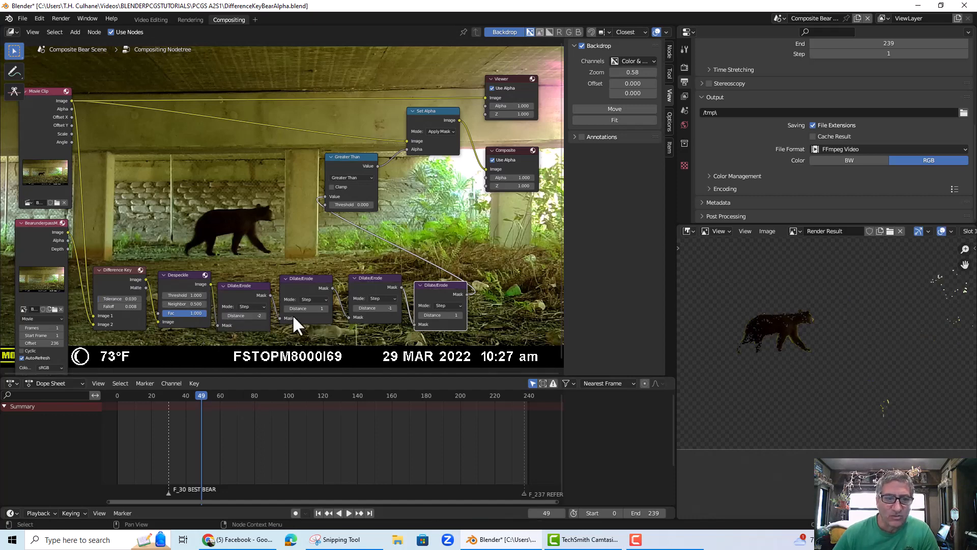
pyautogui.doubleClick(326, 308)
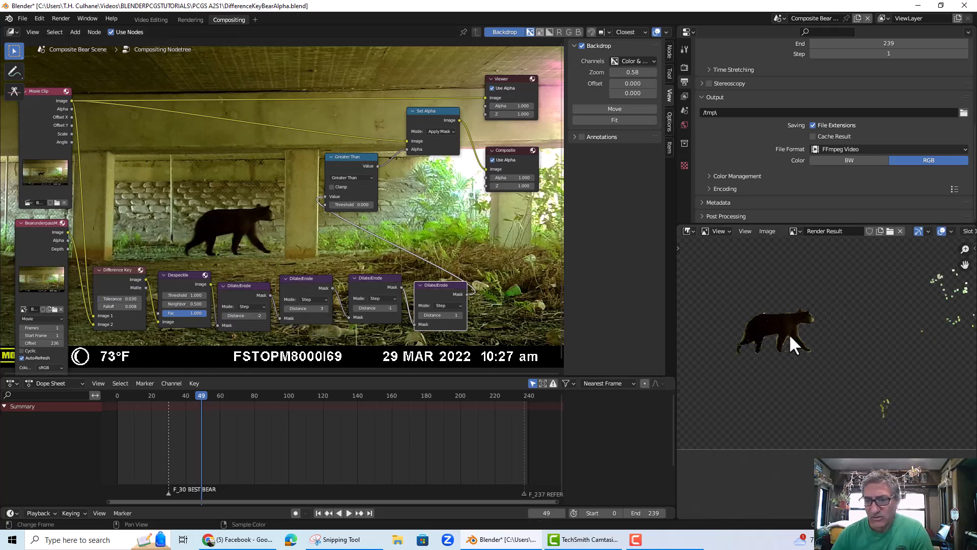
pyautogui.click(354, 308)
pyautogui.click(355, 308)
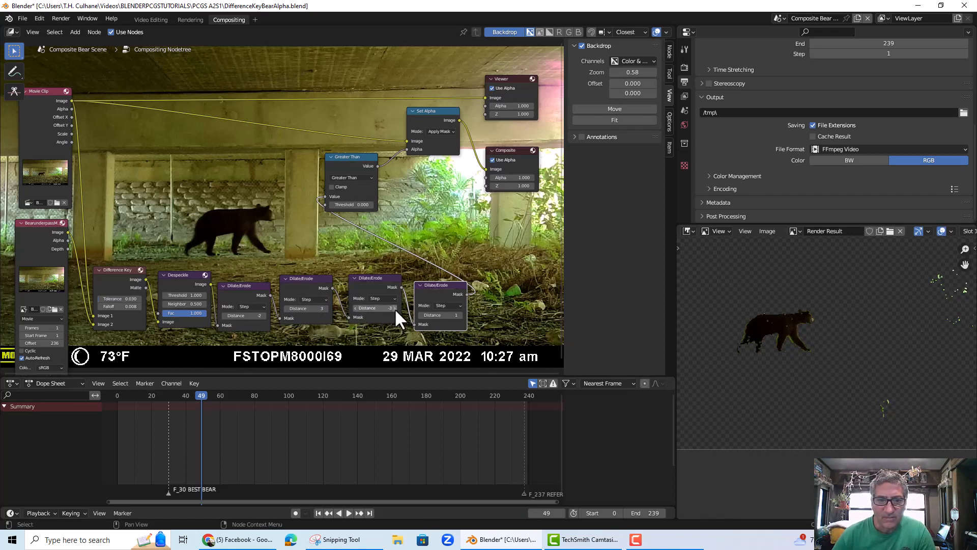
pyautogui.click(460, 315)
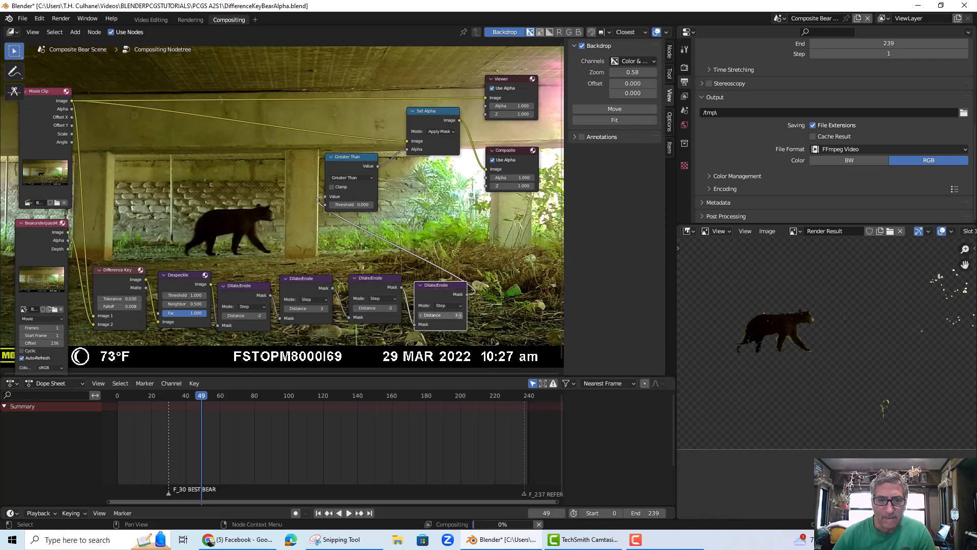
pyautogui.click(461, 315)
pyautogui.click(461, 315)
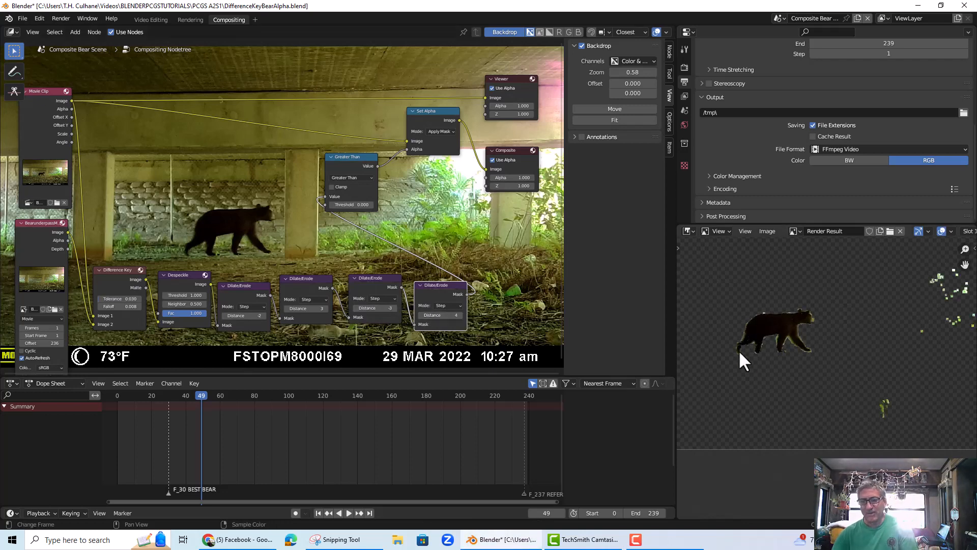
# - Examine the keyed bear's edges up close, and compare the node backdrop in Color and Color & Alpha display
pyautogui.scroll(3, 784, 369)
pyautogui.scroll(-2, 761, 351)
pyautogui.moveTo(749, 333); pyautogui.dragTo(765, 348, button='middle')
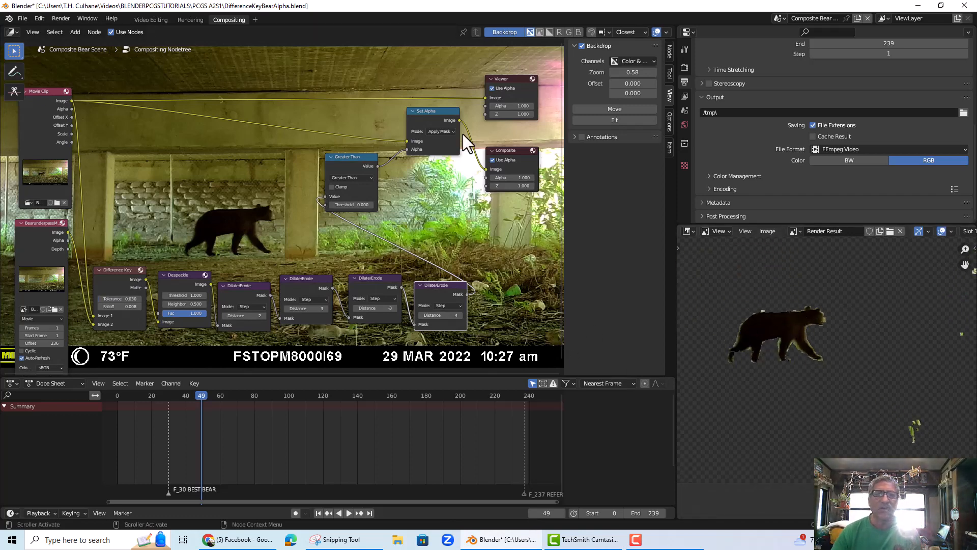
pyautogui.click(539, 31)
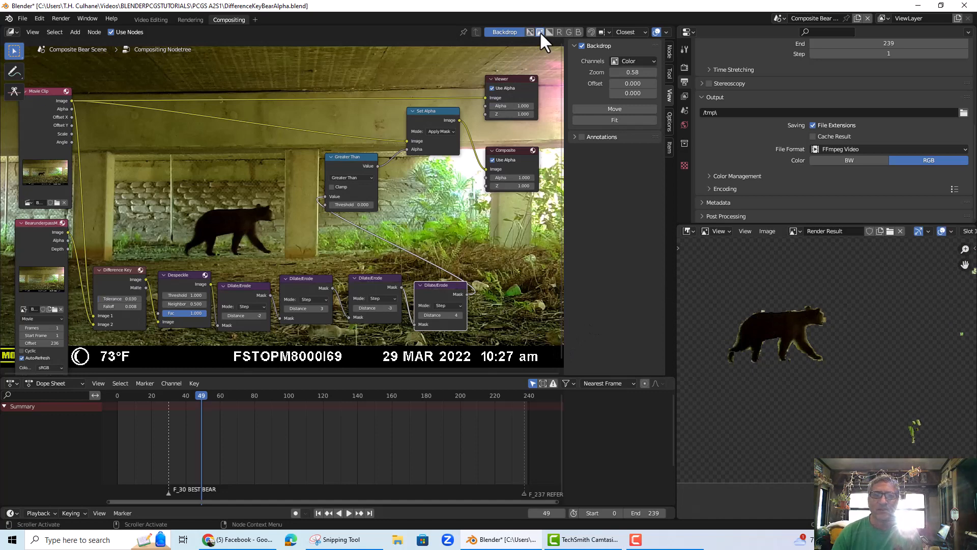
pyautogui.click(530, 31)
# - Render frame 49 as a still image to check the keyed bear, and close the render window
pyautogui.click(60, 19)
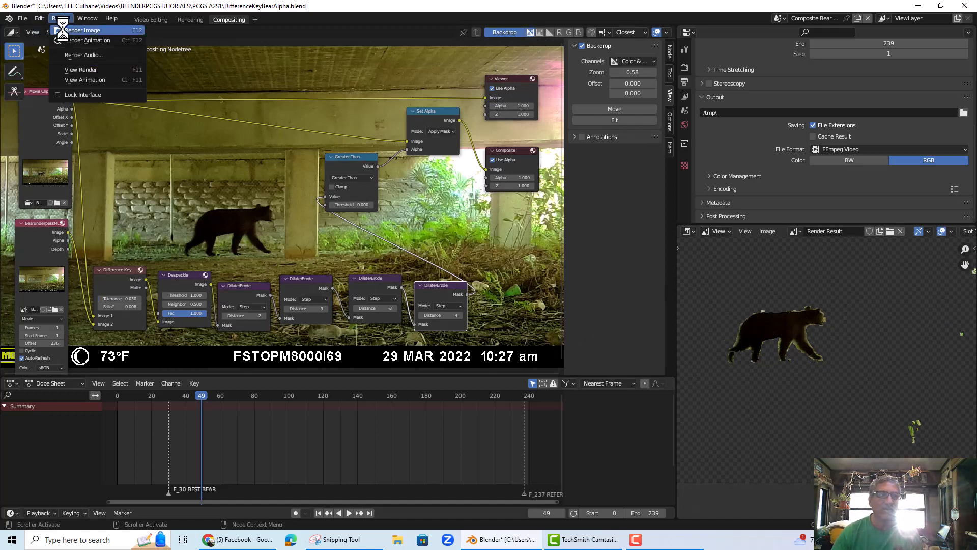
pyautogui.click(62, 29)
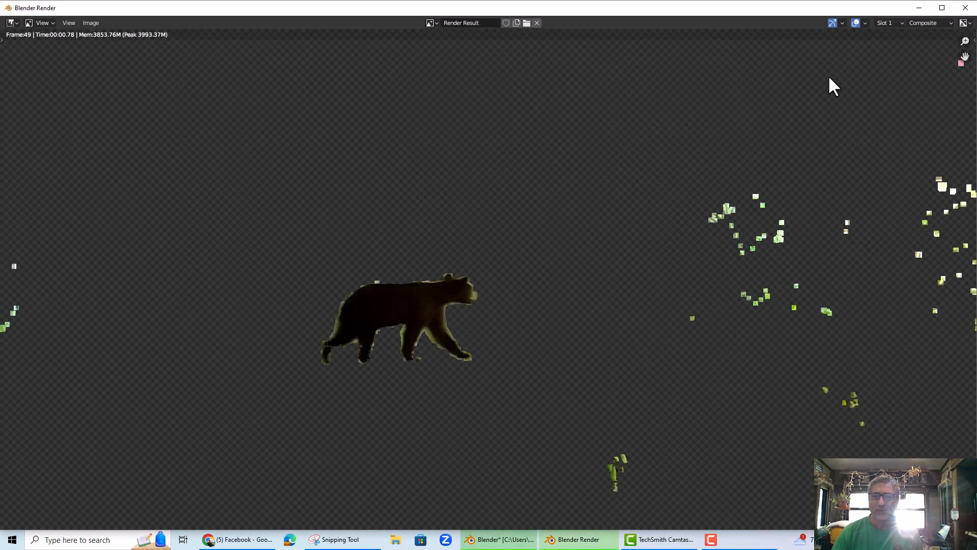
pyautogui.click(965, 8)
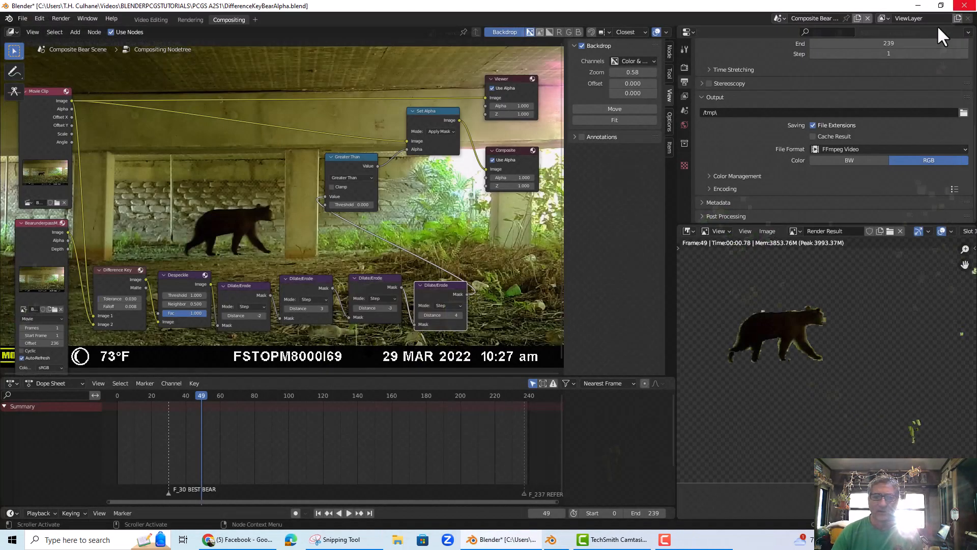
# - Switch from the Composite Bear Scene to the Video Editing scene and show it in the Video Editing workspace
pyautogui.click(779, 18)
pyautogui.click(801, 43)
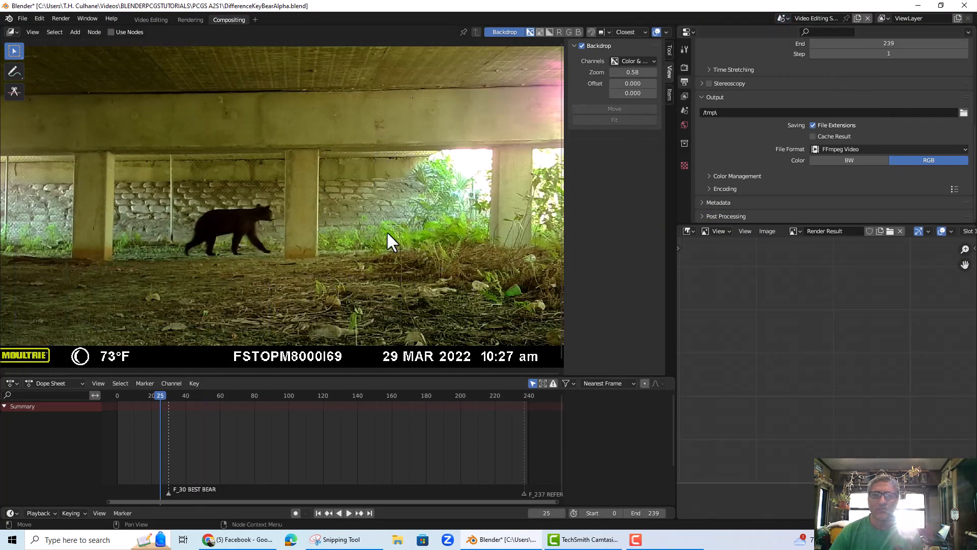
pyautogui.click(149, 19)
# - Play and scrub through the first seconds of the sequence to check the bear walking along the church roof
pyautogui.click(345, 280)
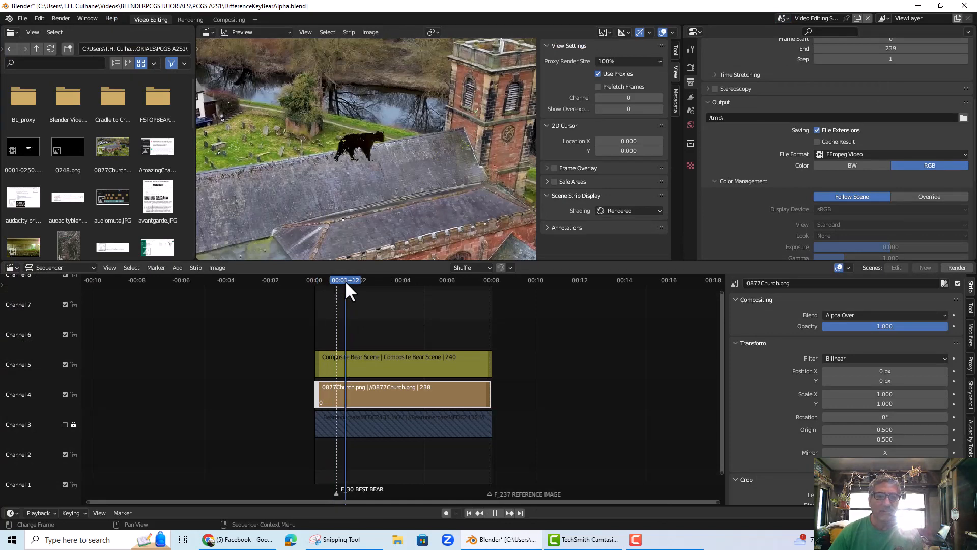
pyautogui.click(363, 287)
pyautogui.moveTo(347, 283); pyautogui.dragTo(333, 277)
pyautogui.click(381, 280)
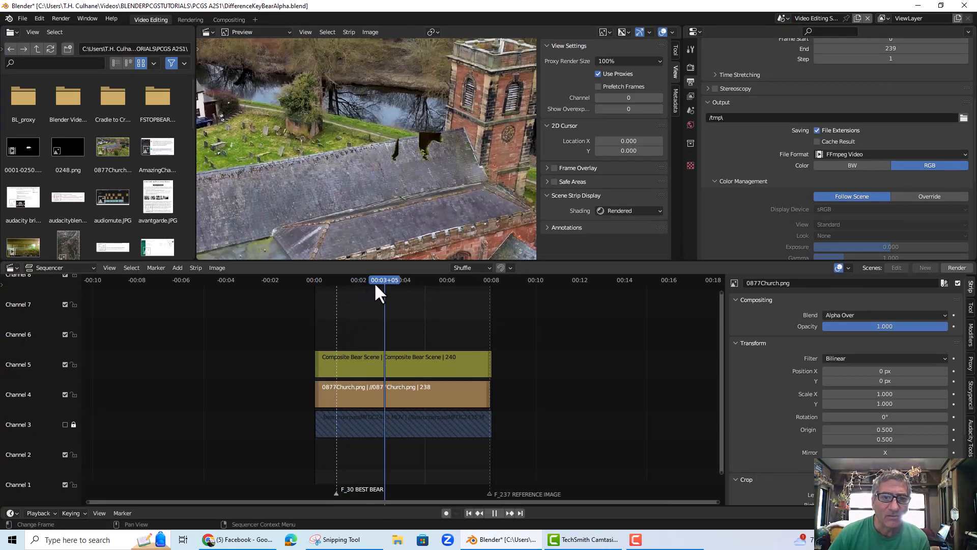
pyautogui.press('space')
pyautogui.click(355, 281)
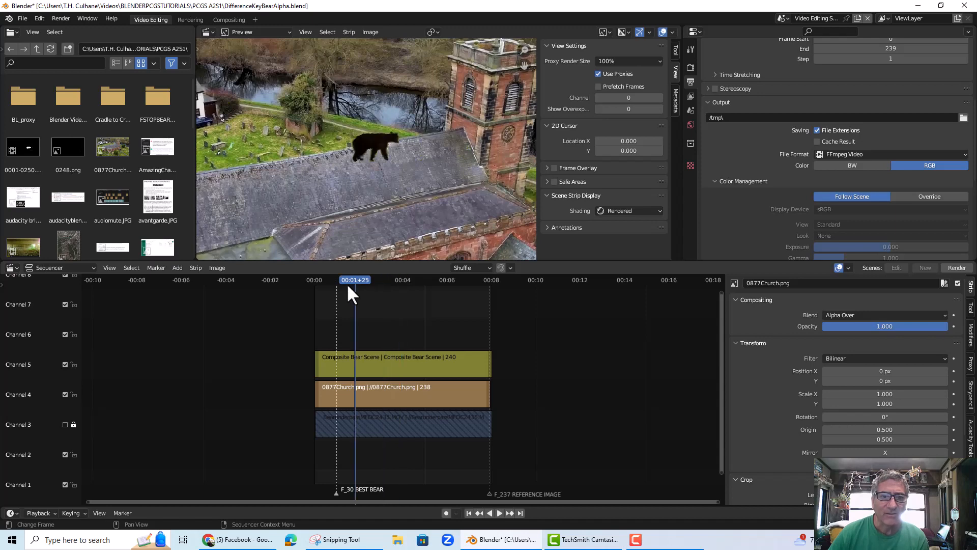
pyautogui.click(333, 280)
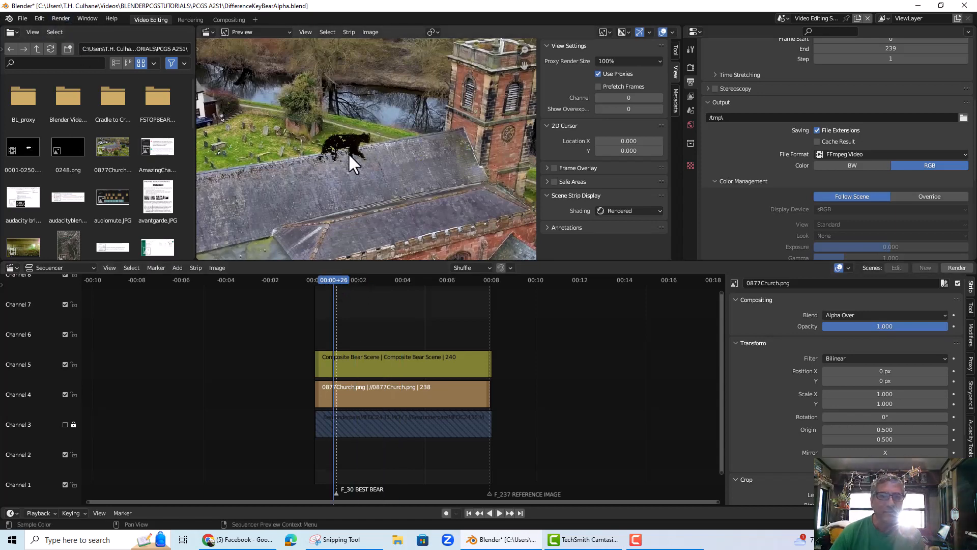
# - Examine the bear's edges and holes up close in the preview while playing and scrubbing the sequence
pyautogui.scroll(5, 342, 150)
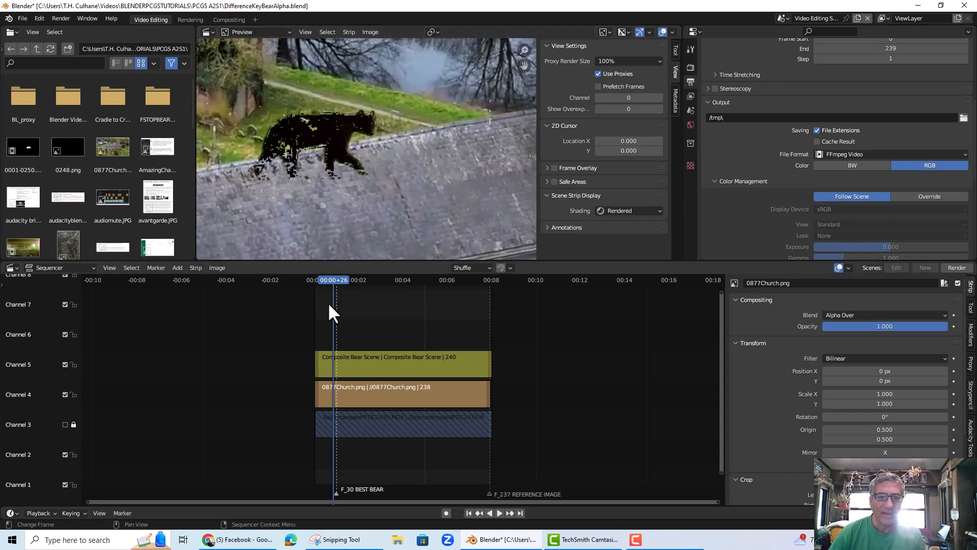
pyautogui.click(325, 277)
pyautogui.press('space')
pyautogui.moveTo(316, 279); pyautogui.dragTo(322, 280)
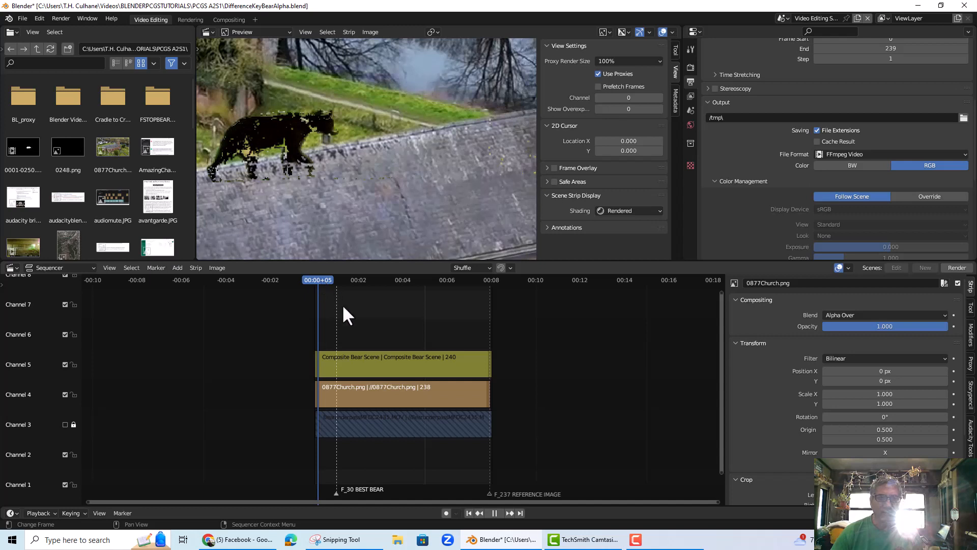
pyautogui.press('space')
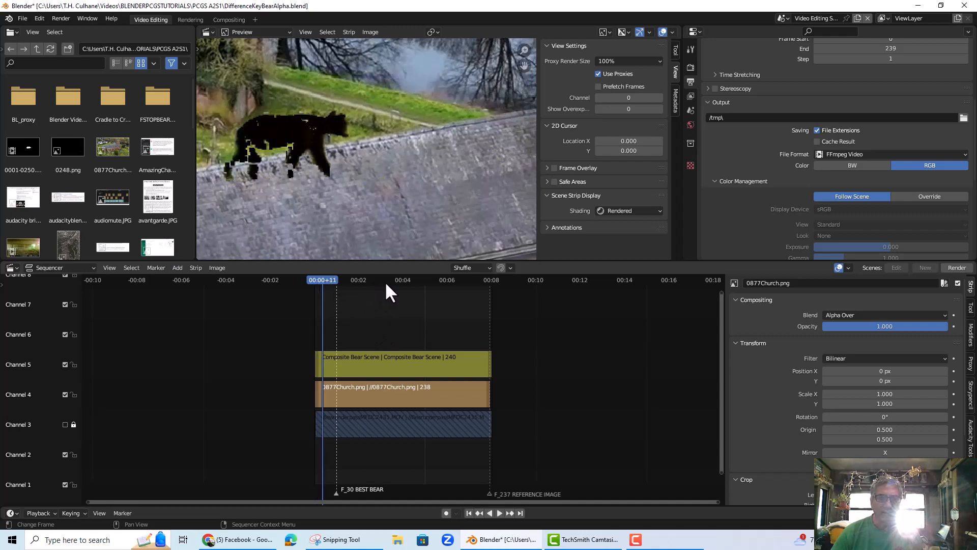
pyautogui.moveTo(400, 284); pyautogui.dragTo(416, 282)
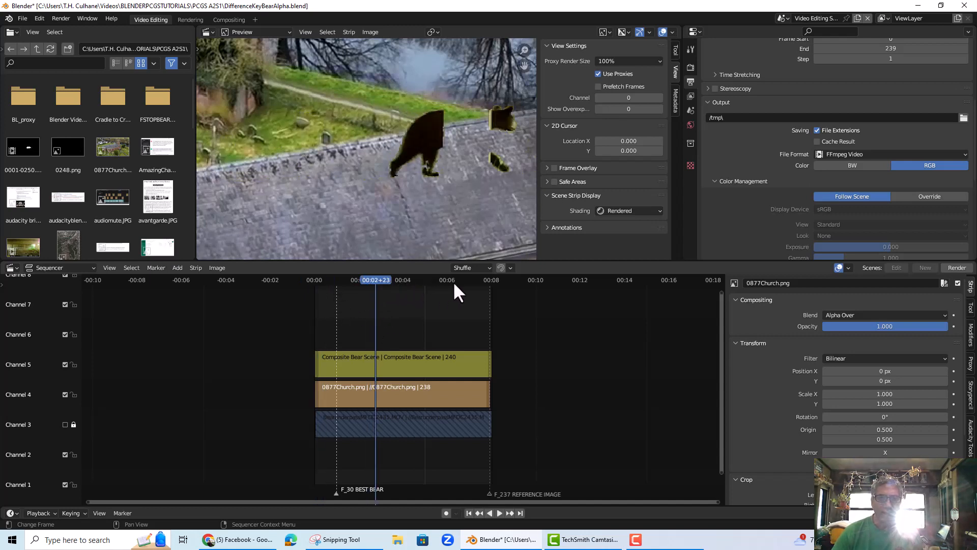
# - Review the bear's walk against the wider view of the church, replaying from several points in the sequence
pyautogui.scroll(-2, 395, 295)
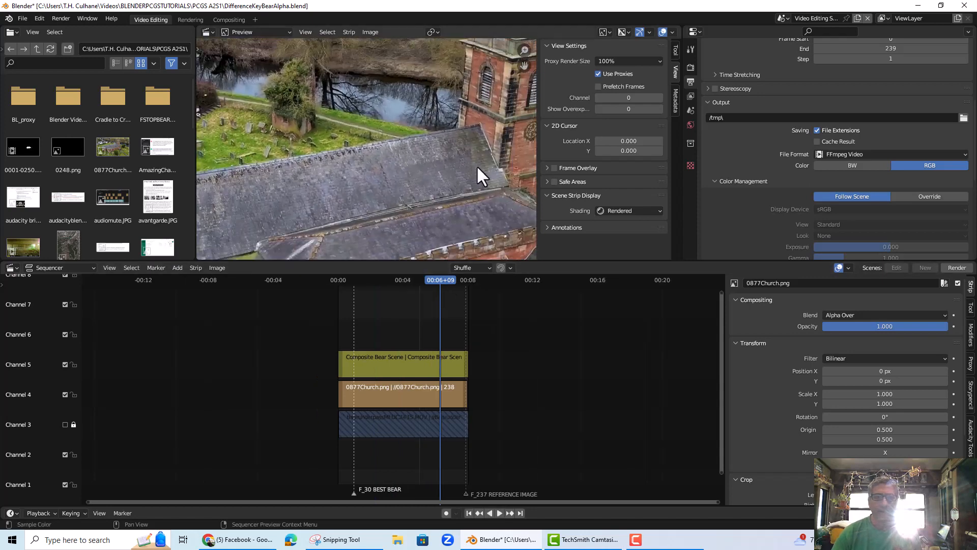
pyautogui.click(348, 279)
pyautogui.press('space')
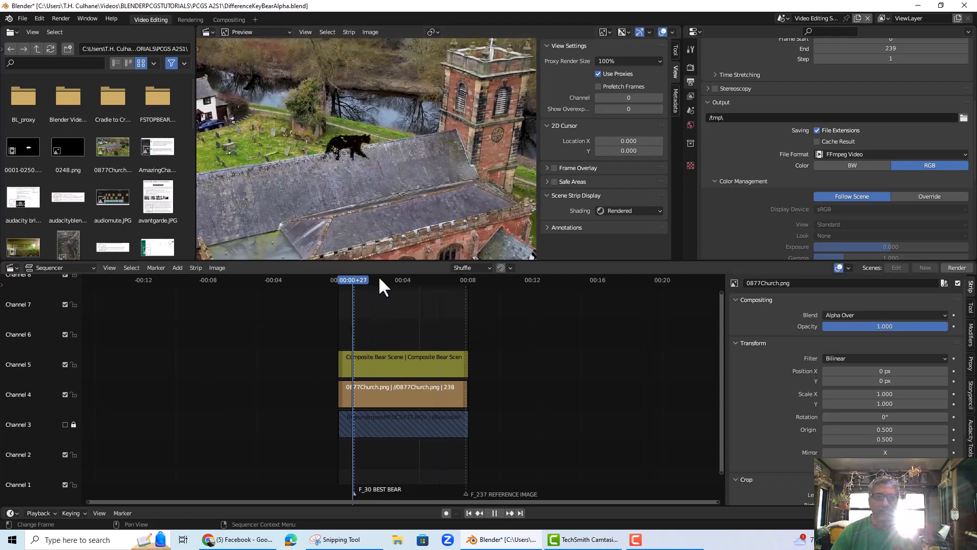
pyautogui.moveTo(379, 279); pyautogui.dragTo(421, 279)
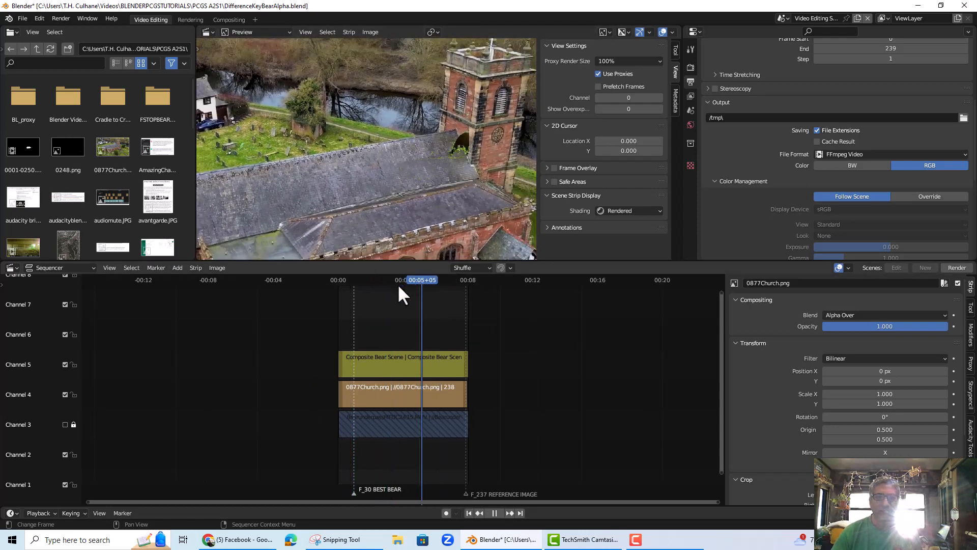
pyautogui.moveTo(344, 285); pyautogui.dragTo(347, 283)
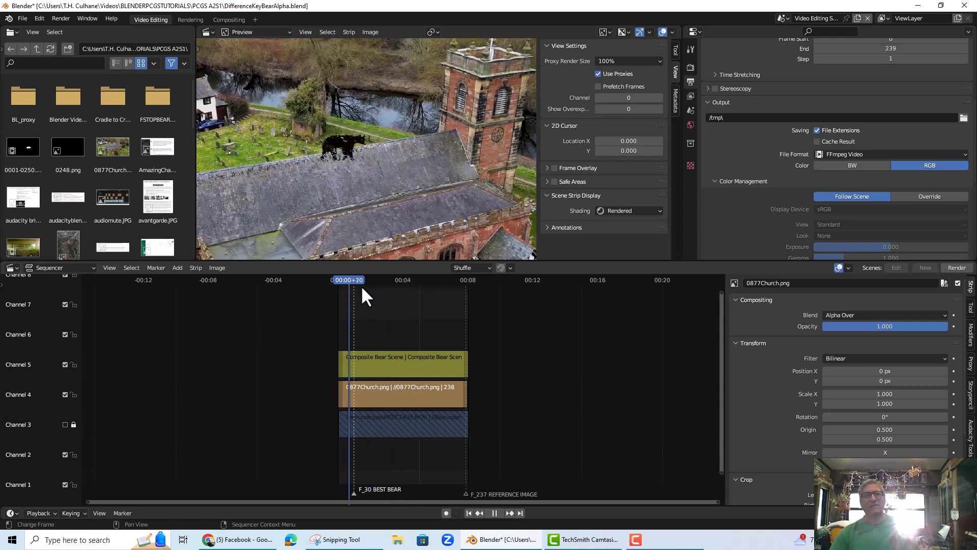
pyautogui.moveTo(355, 282); pyautogui.dragTo(346, 280)
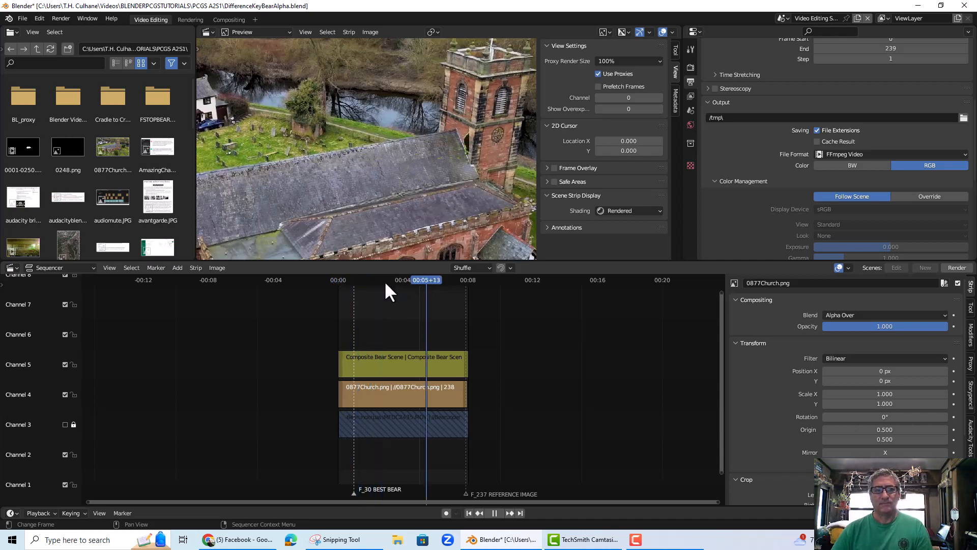
pyautogui.moveTo(368, 282); pyautogui.dragTo(360, 283)
pyautogui.press('space')
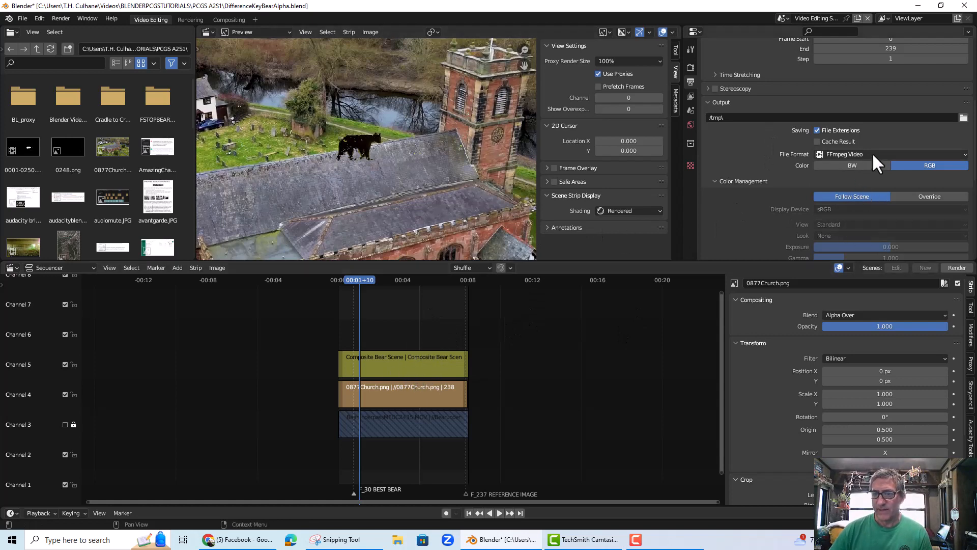
# - Check the video encoding settings and set the output folder to FSTOPBEARDIFKEYcam inside the PCGS A2S1 folder
pyautogui.scroll(-8, 883, 167)
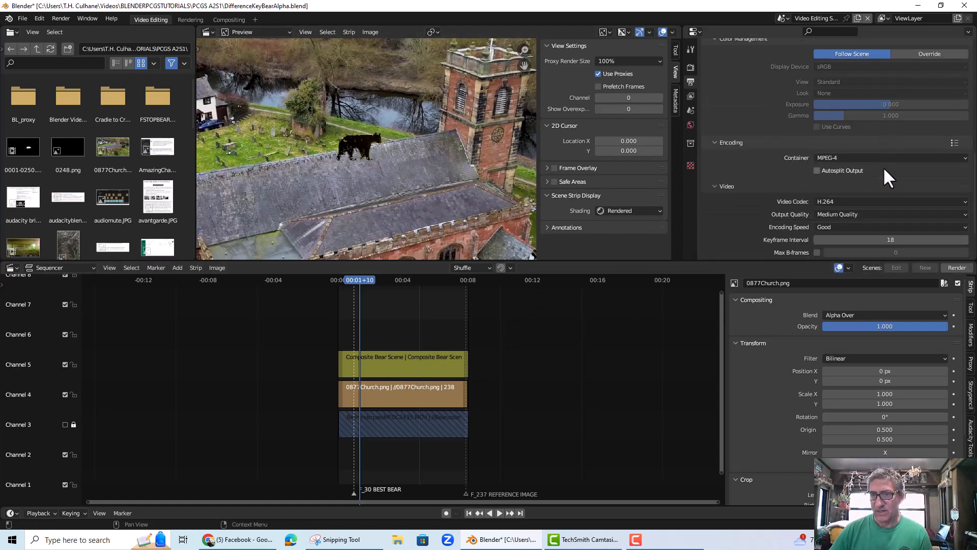
pyautogui.scroll(-2, 865, 173)
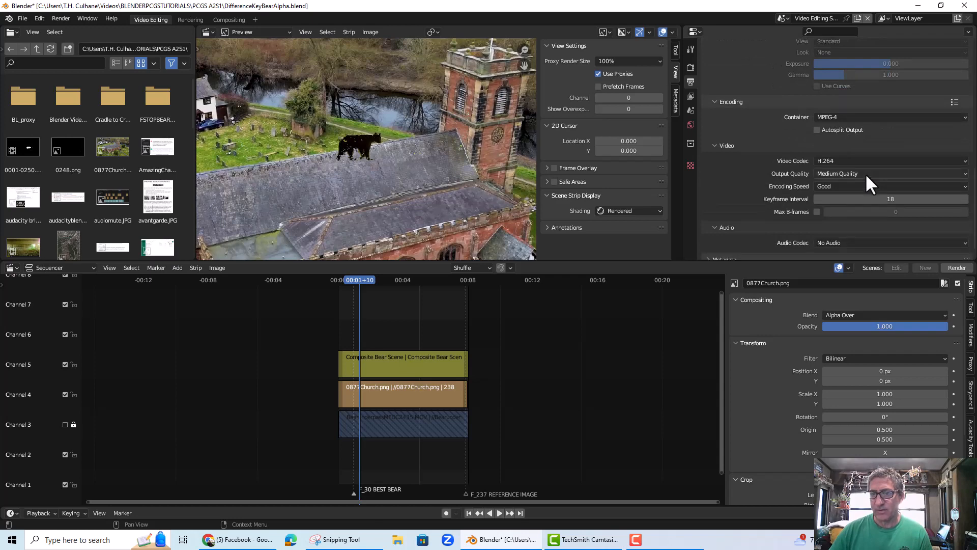
pyautogui.scroll(11, 873, 188)
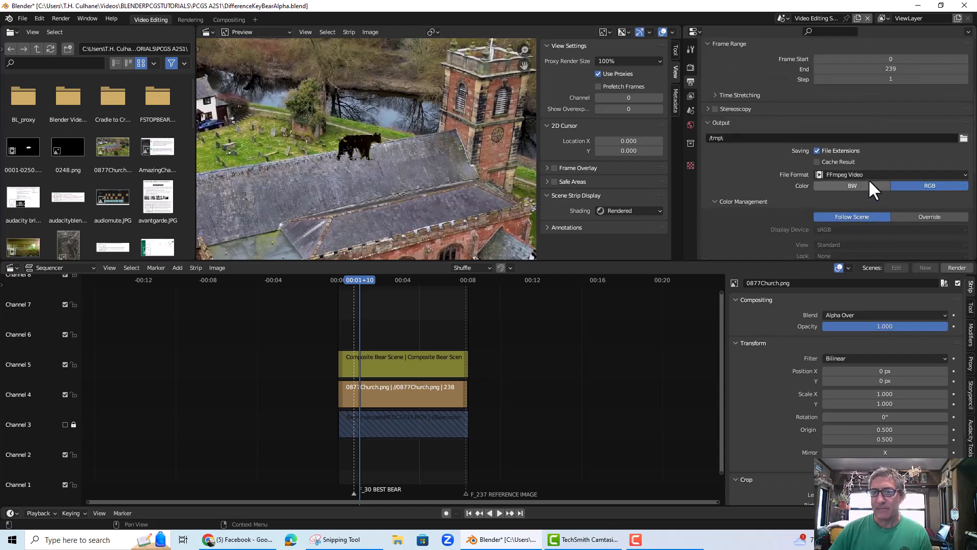
pyautogui.click(963, 138)
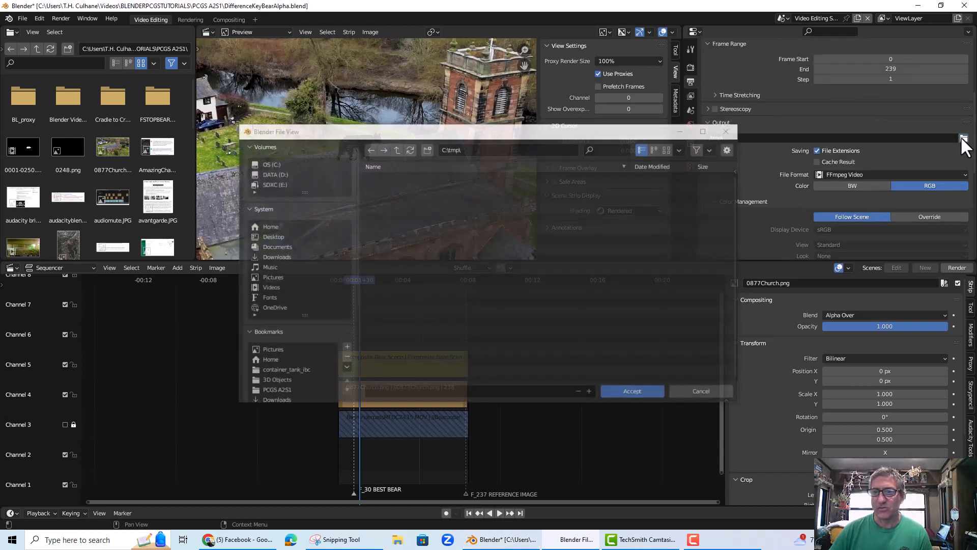
pyautogui.click(286, 390)
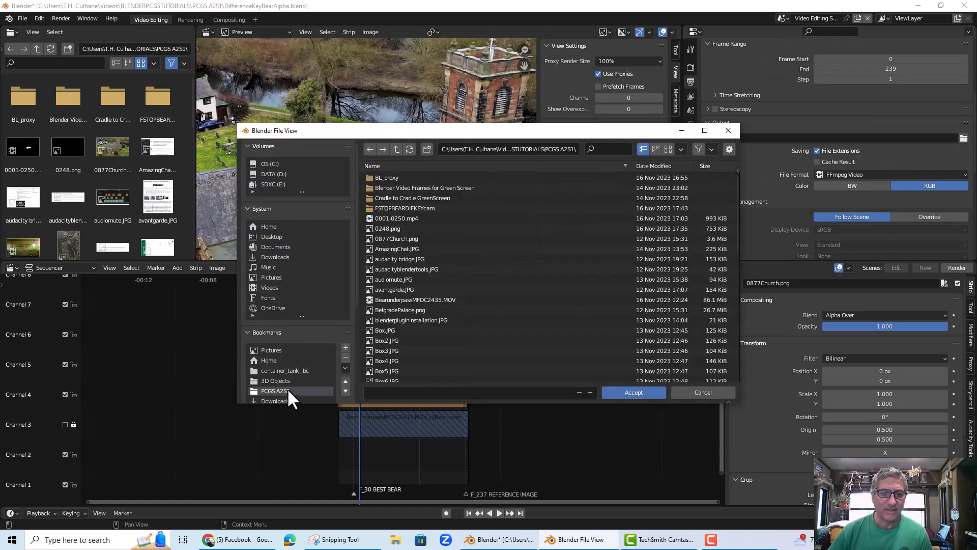
pyautogui.doubleClick(401, 206)
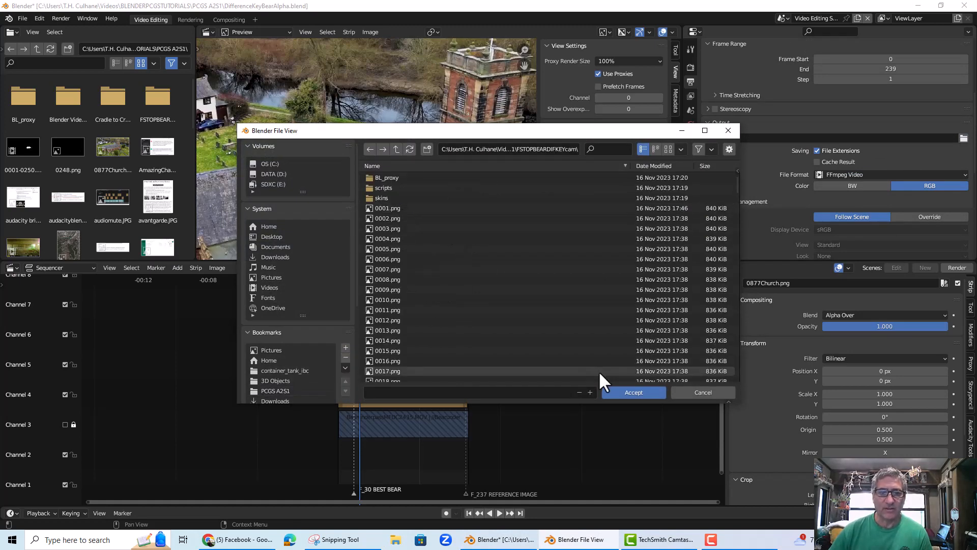
pyautogui.click(631, 392)
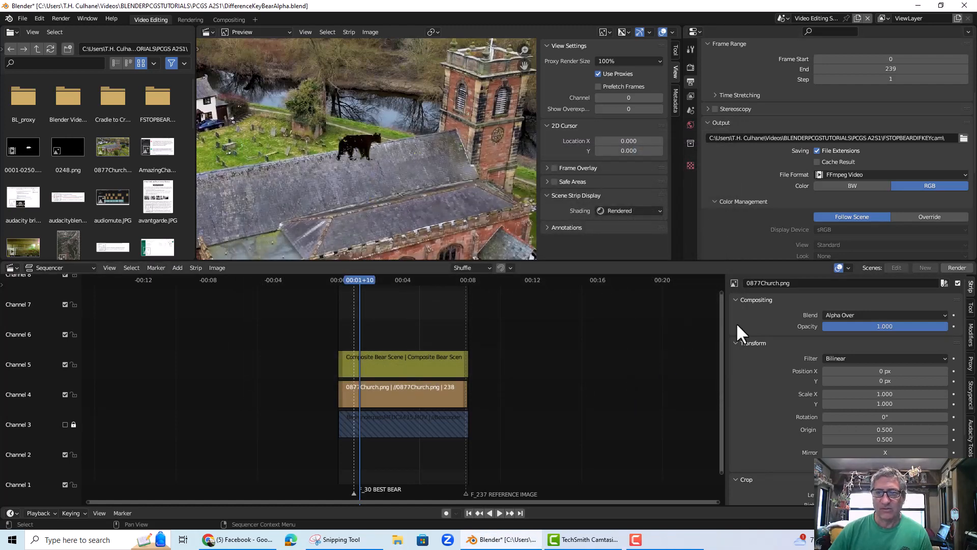
# - Add the file name bearchurch to the end of the output path
pyautogui.click(931, 137)
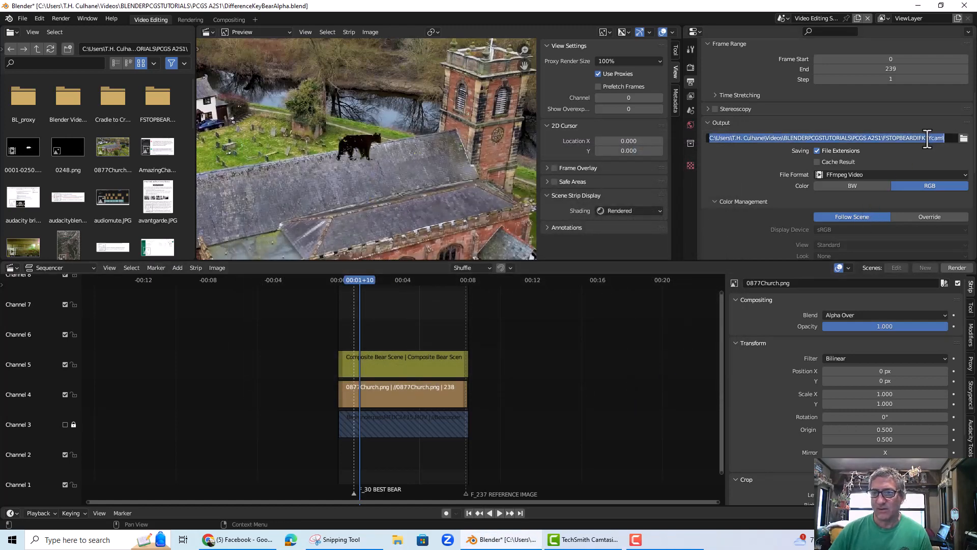
pyautogui.click(884, 138)
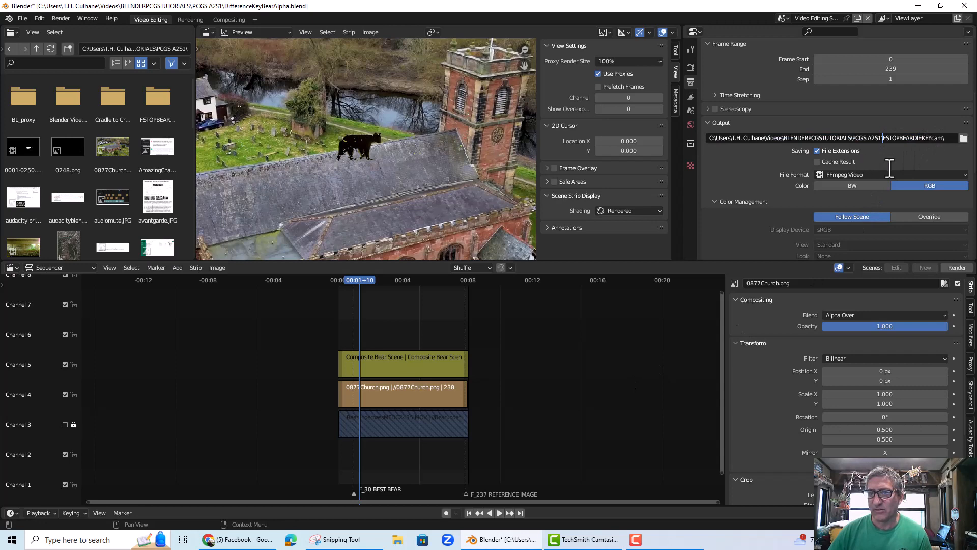
pyautogui.click(946, 140)
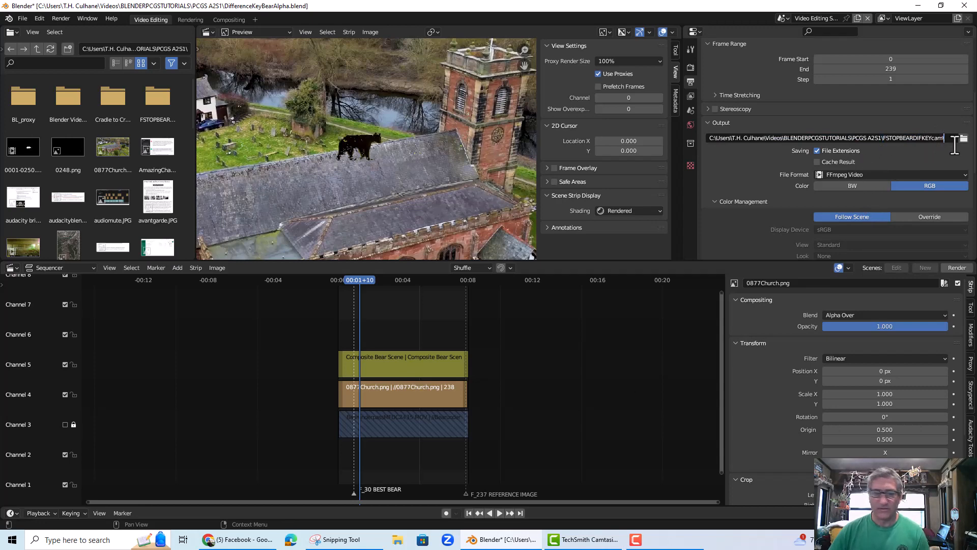
pyautogui.write('\\bea')
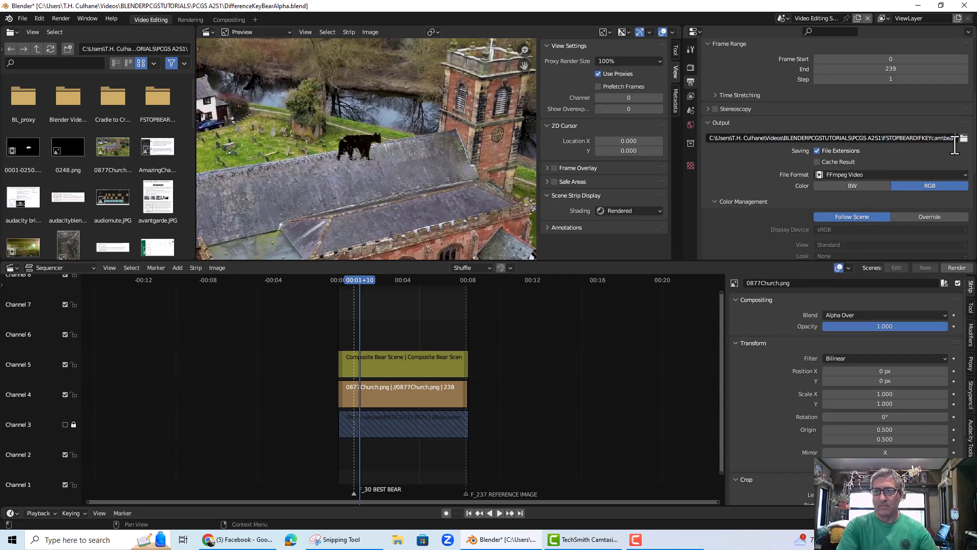
pyautogui.write('rchurc')
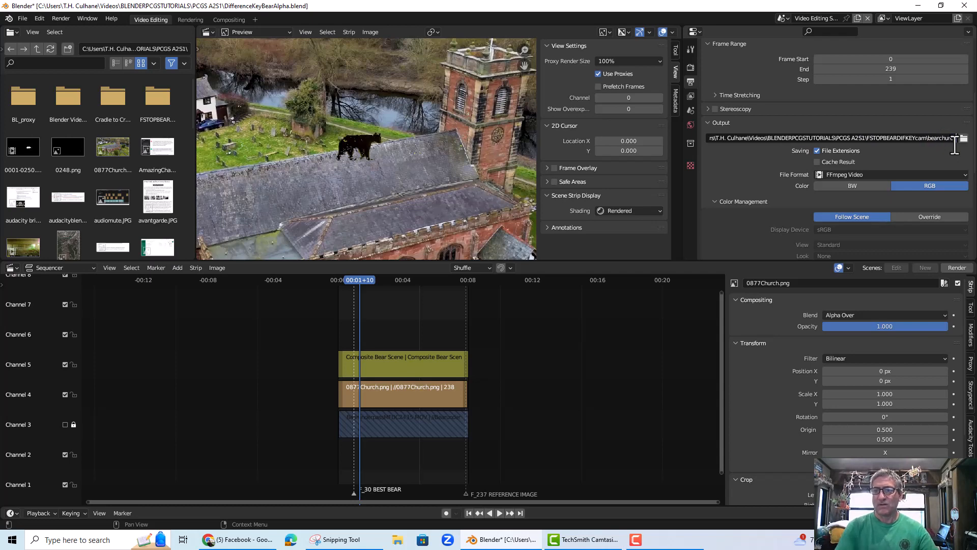
pyautogui.write('h')
pyautogui.press('Return')
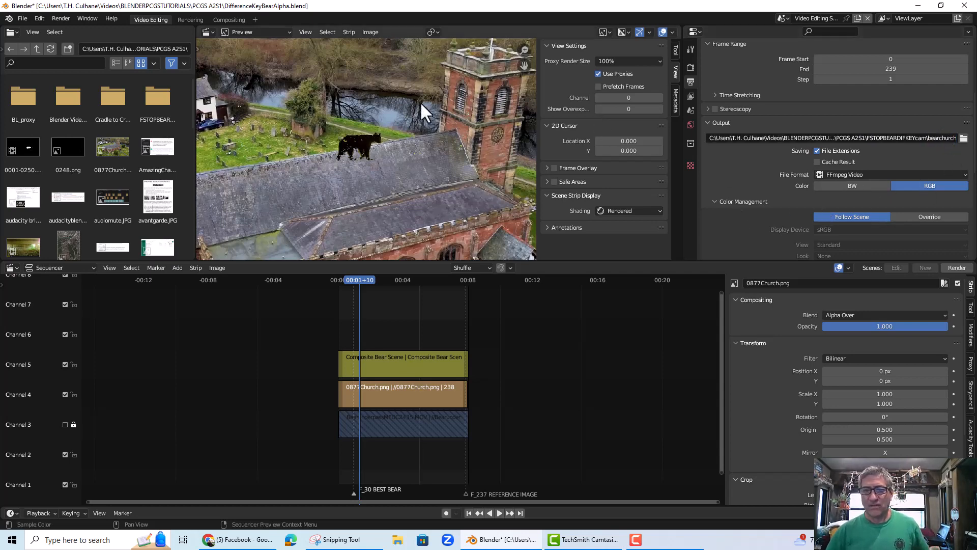
# - Render the sequence as an animation, inspecting the bear on the roof during rendering, and close the render window when finished
pyautogui.click(61, 19)
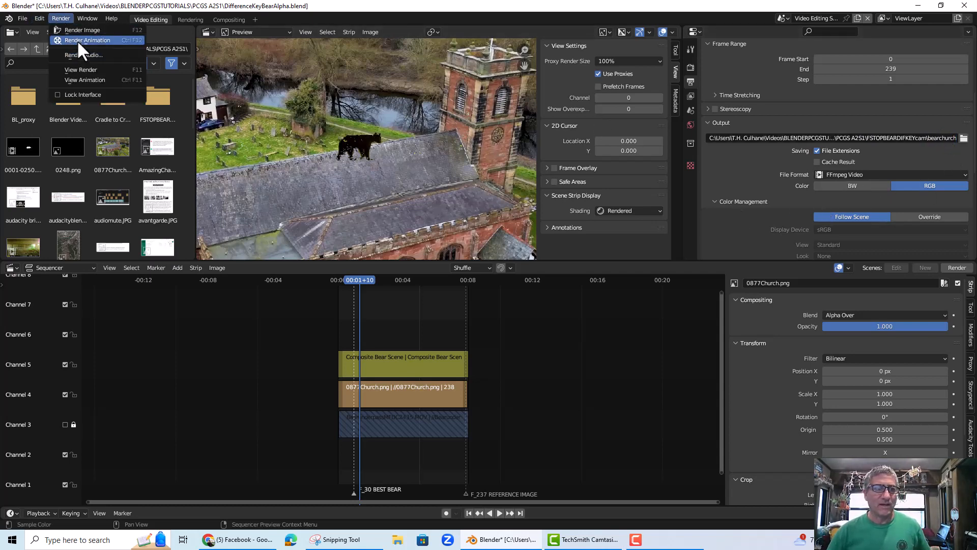
pyautogui.click(78, 39)
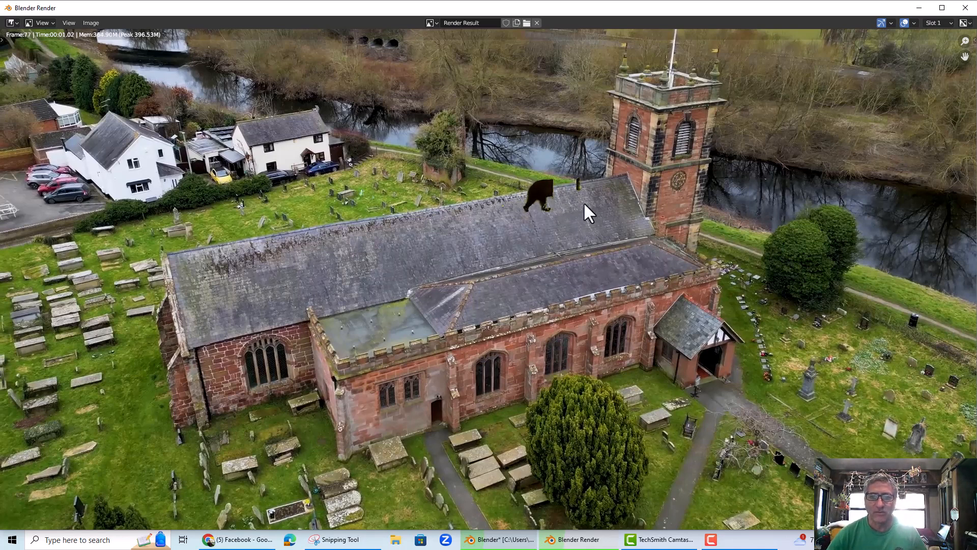
pyautogui.scroll(4, 586, 196)
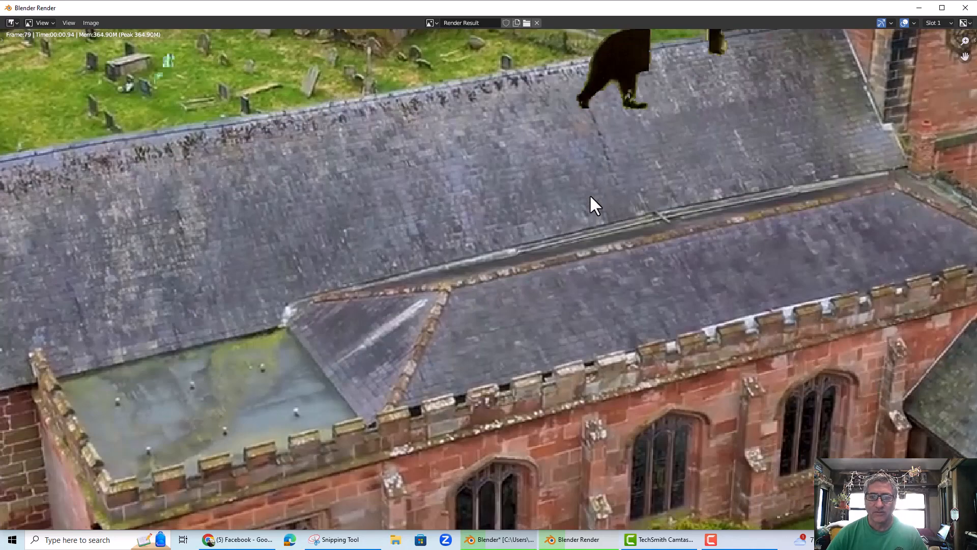
pyautogui.moveTo(620, 245); pyautogui.dragTo(561, 303, button='middle')
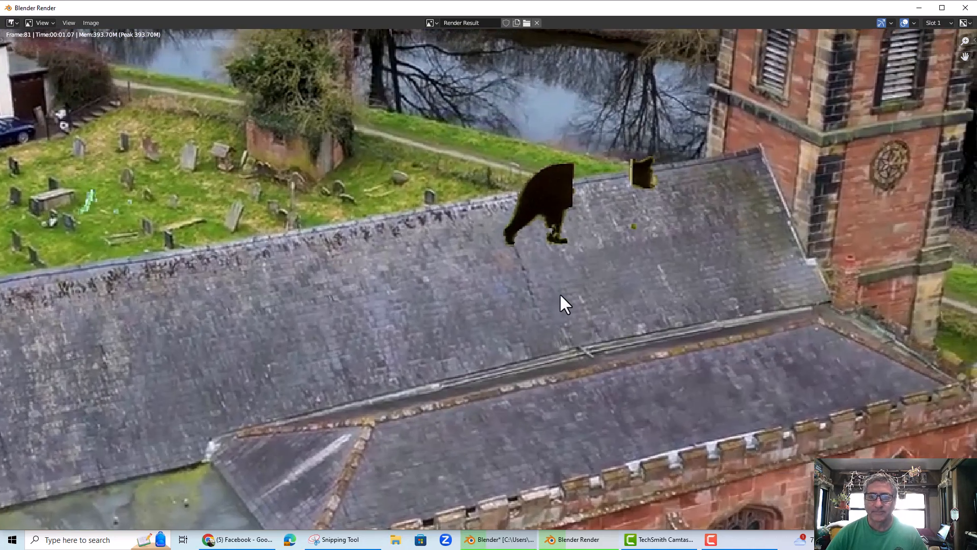
pyautogui.moveTo(626, 267); pyautogui.dragTo(570, 284, button='middle')
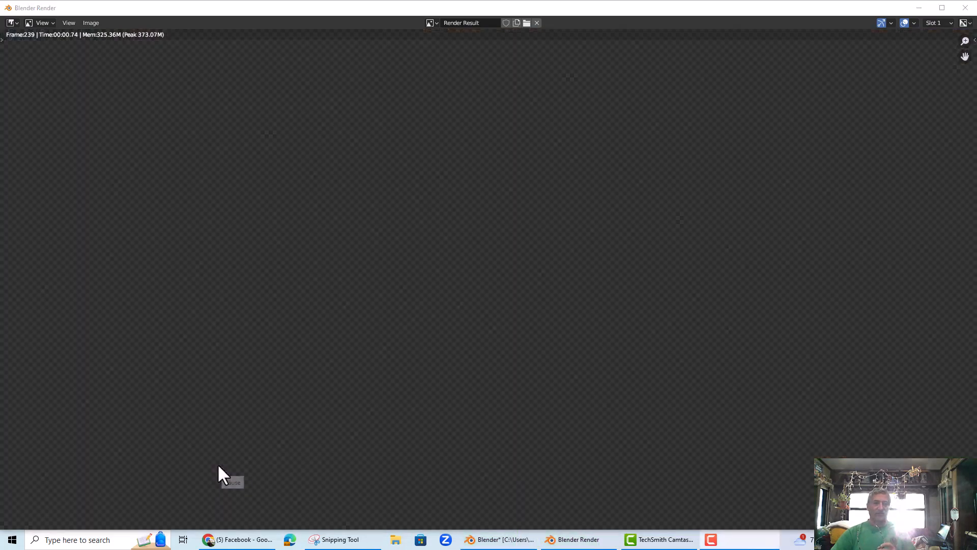
pyautogui.click(966, 7)
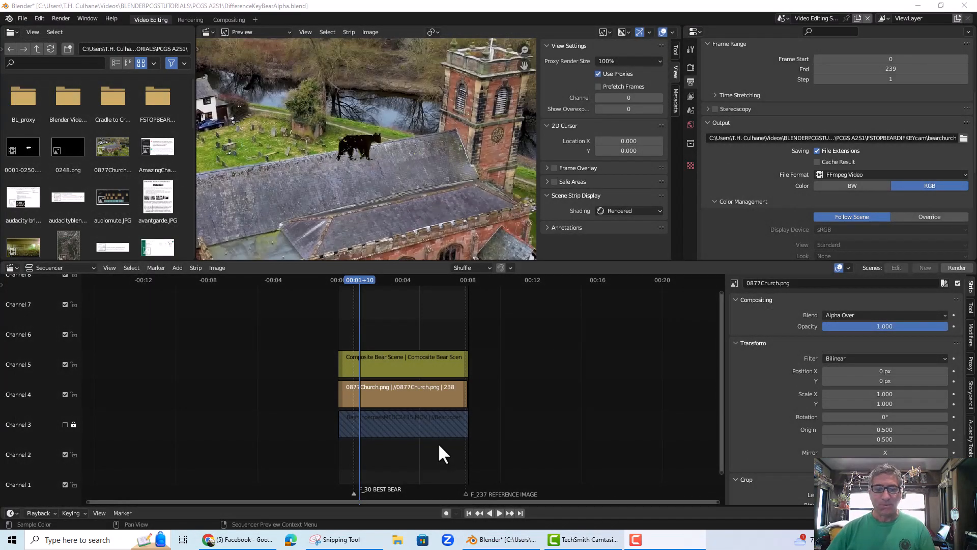
# - Switch to File Explorer, open the FSTOPBEARDIFKEYcam folder and look through it for the rendered videos
pyautogui.click(399, 539)
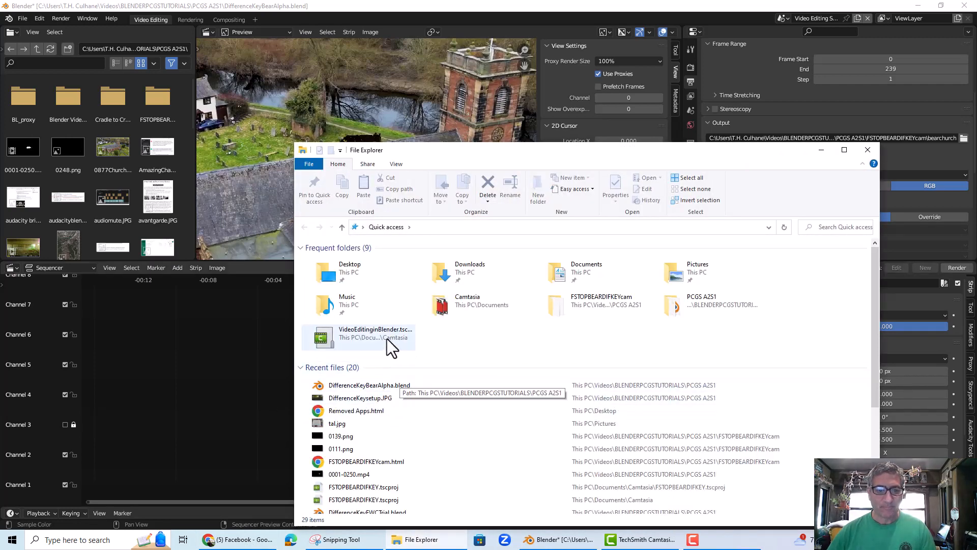
pyautogui.click(603, 315)
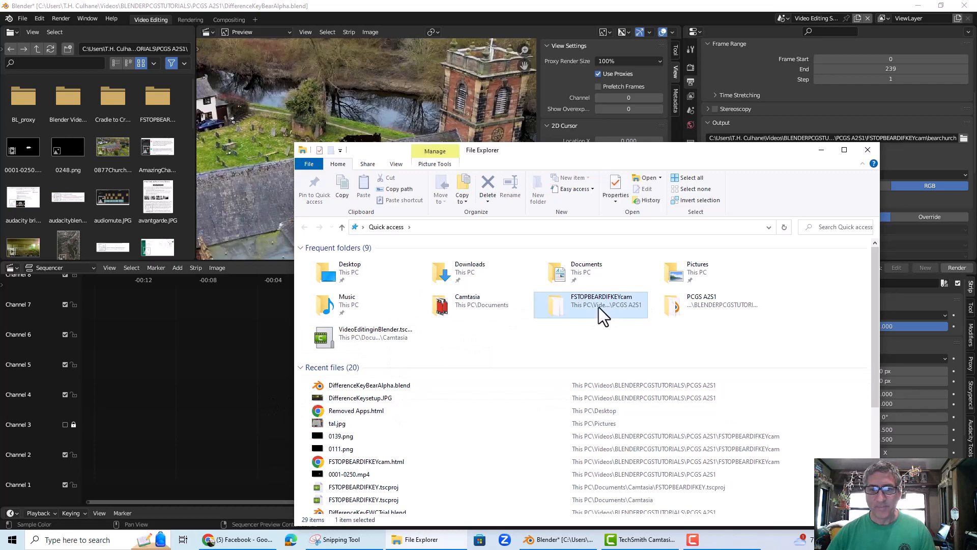
pyautogui.doubleClick(597, 307)
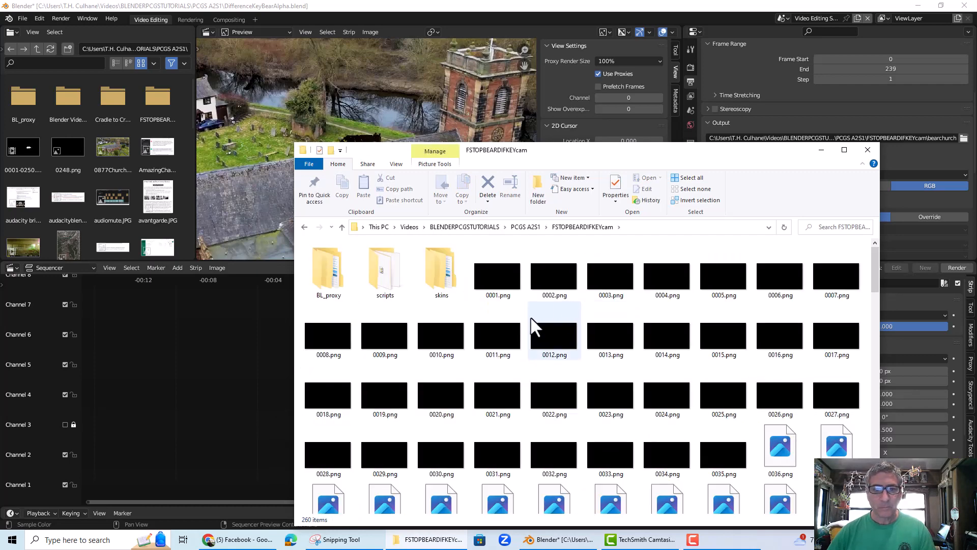
pyautogui.scroll(-15, 650, 369)
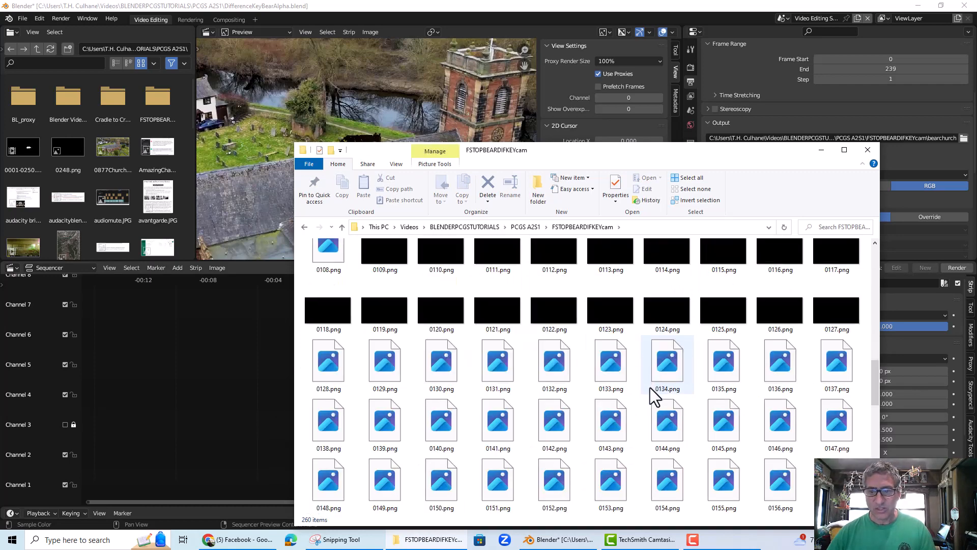
pyautogui.scroll(-4, 652, 399)
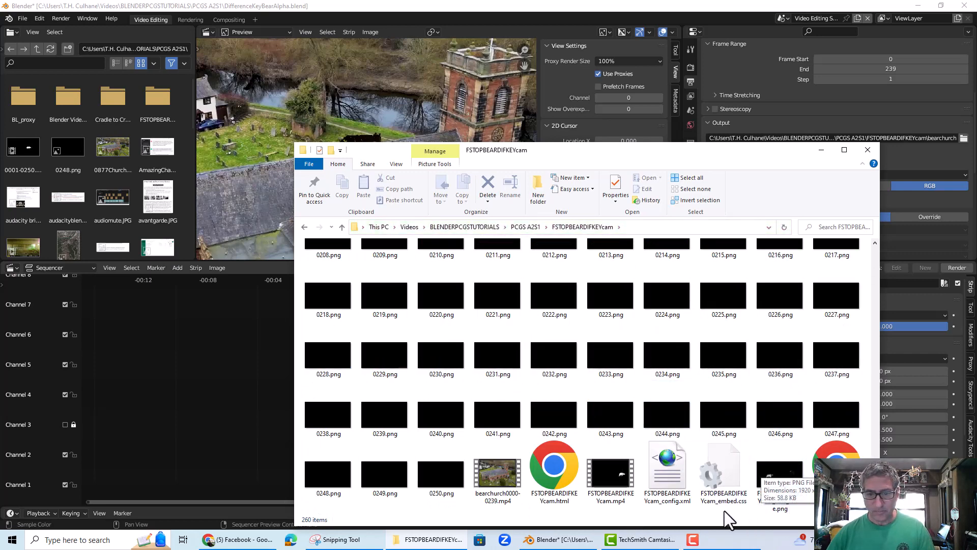
# - Play FSTOPBEARDIFKEYcam.mp4 to view the black-and-white bear matte, and close the player
pyautogui.click(611, 473)
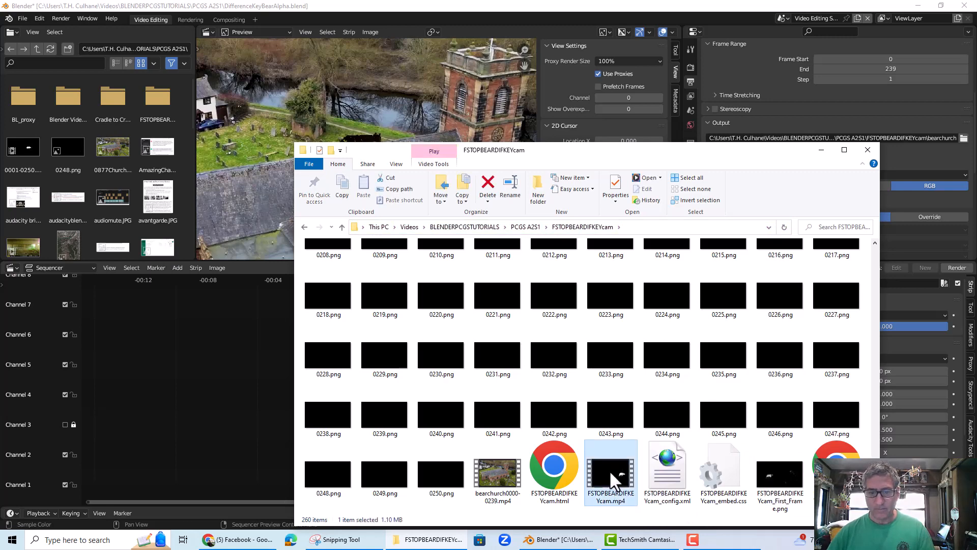
pyautogui.doubleClick(609, 469)
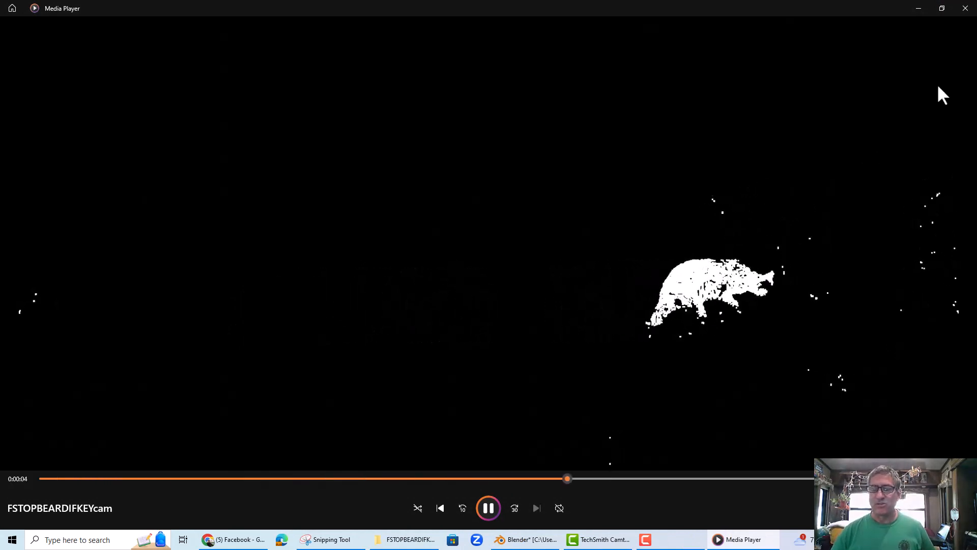
pyautogui.click(965, 9)
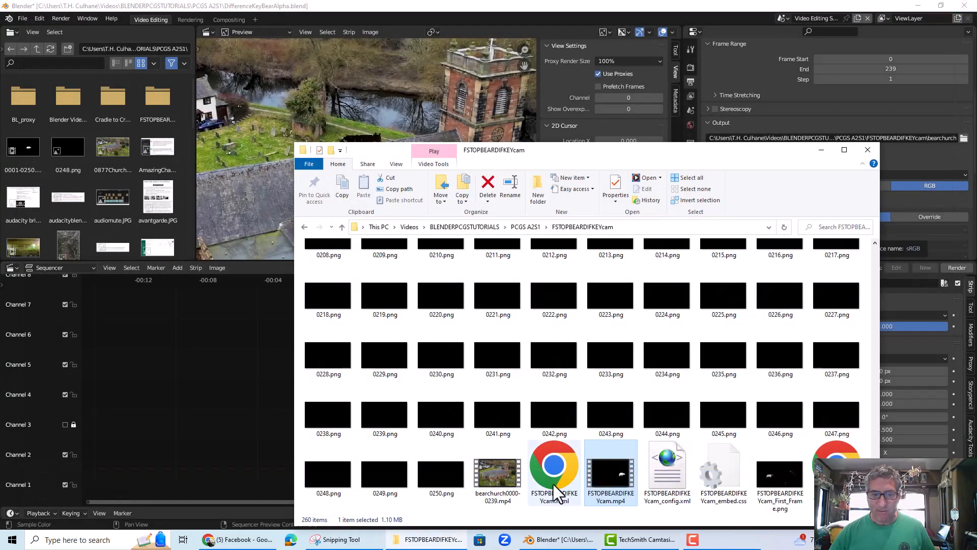
# - Play the rendered bearchurch0000-0239.mp4 and replay it several times to check the bear's walk on the church roof
pyautogui.doubleClick(489, 474)
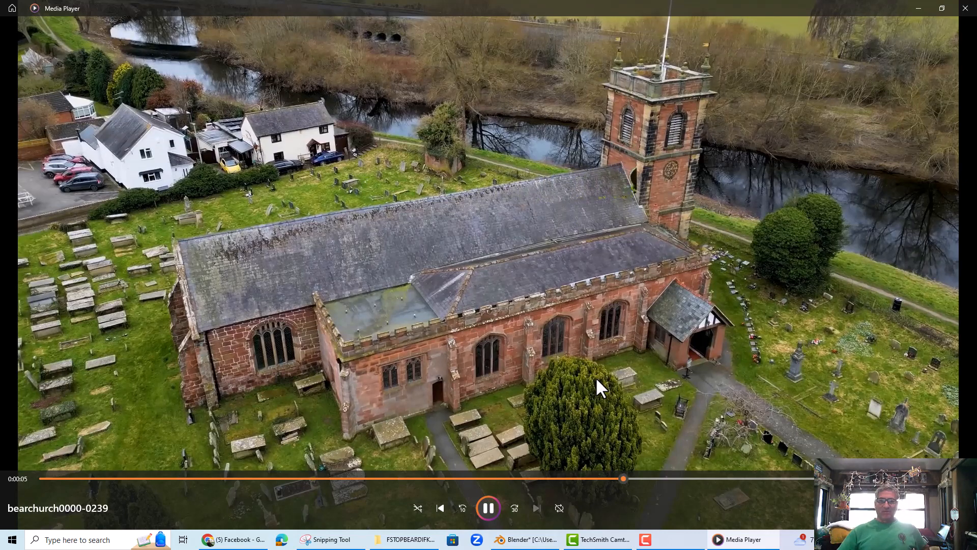
pyautogui.click(440, 508)
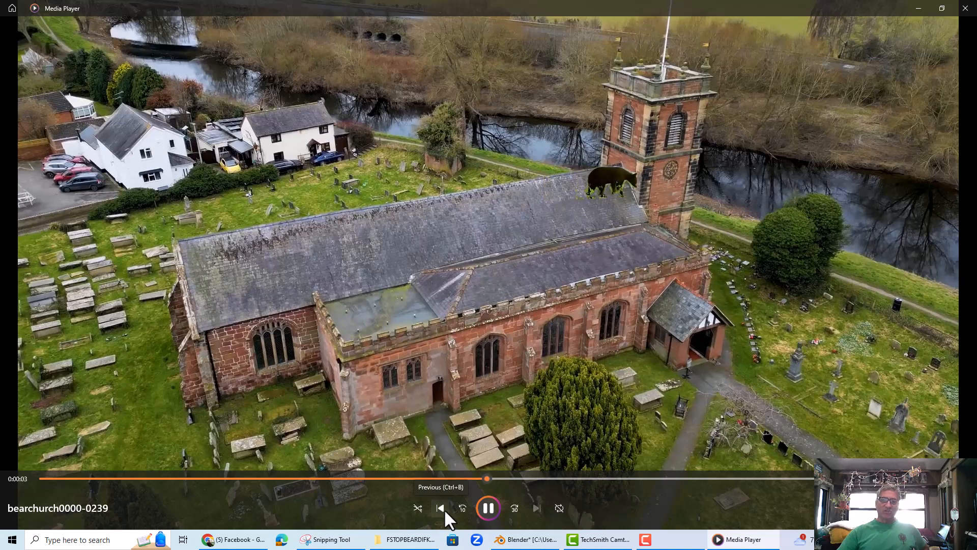
pyautogui.click(440, 508)
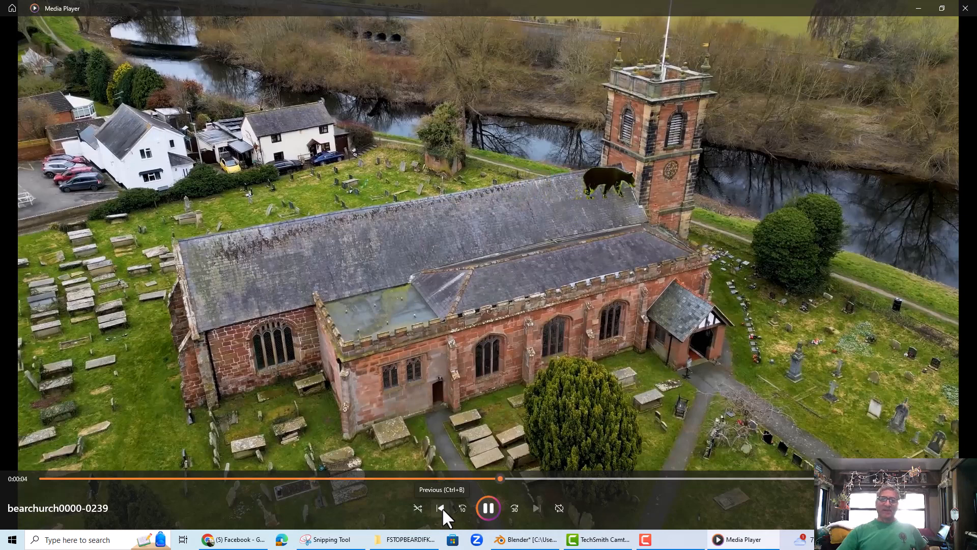
pyautogui.click(441, 508)
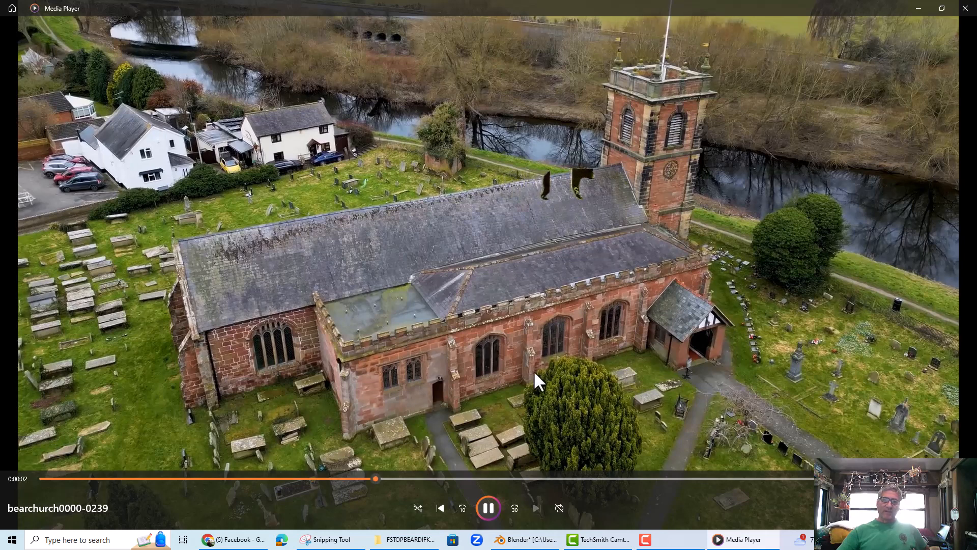
pyautogui.click(439, 504)
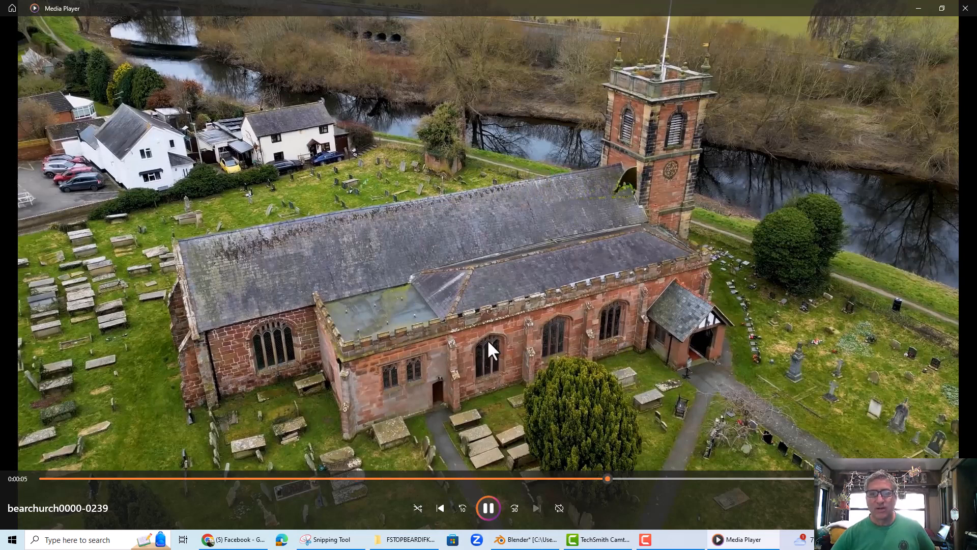
pyautogui.click(440, 504)
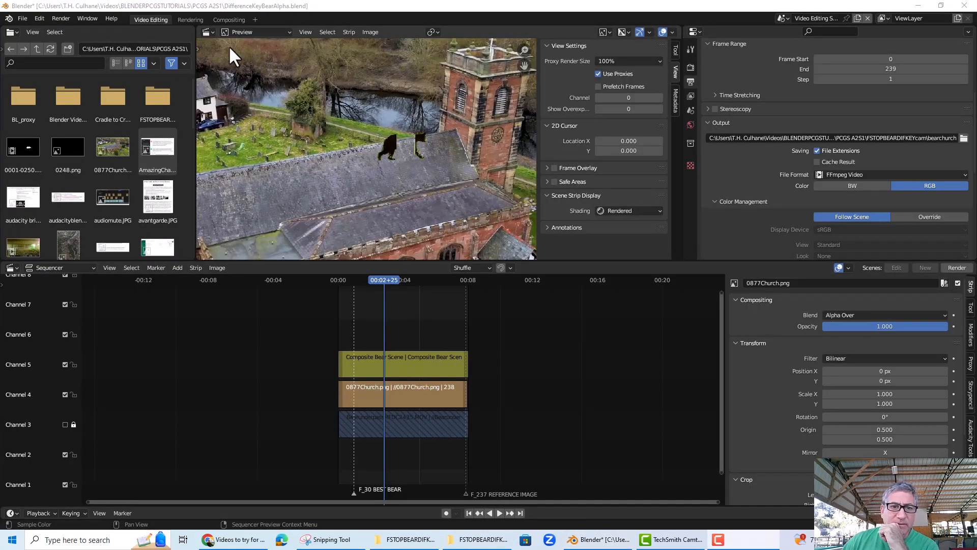
# - Check the bear around 00:03+03 in the Blender sequence, and make a full copy of the video editing scene named 3dcolumn
pyautogui.moveTo(355, 279); pyautogui.dragTo(388, 282)
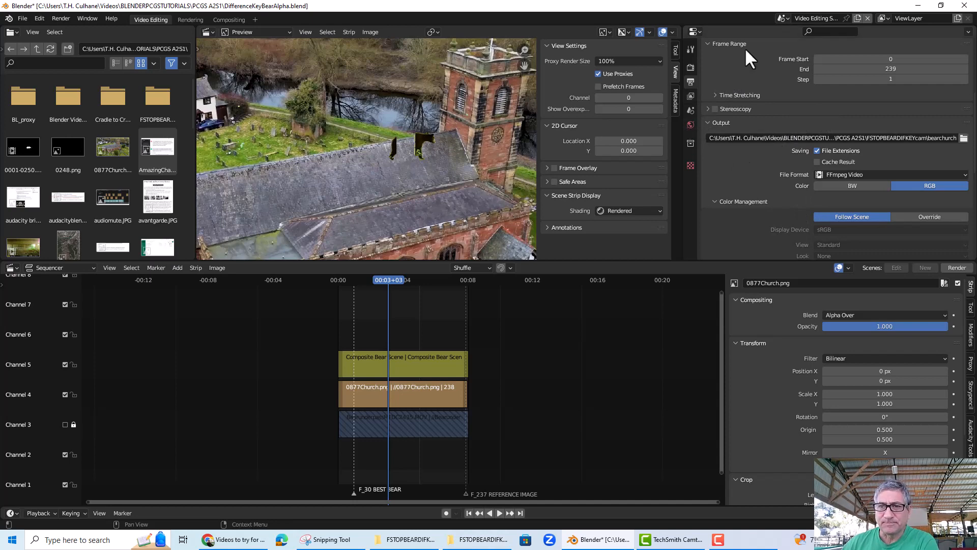
pyautogui.click(856, 18)
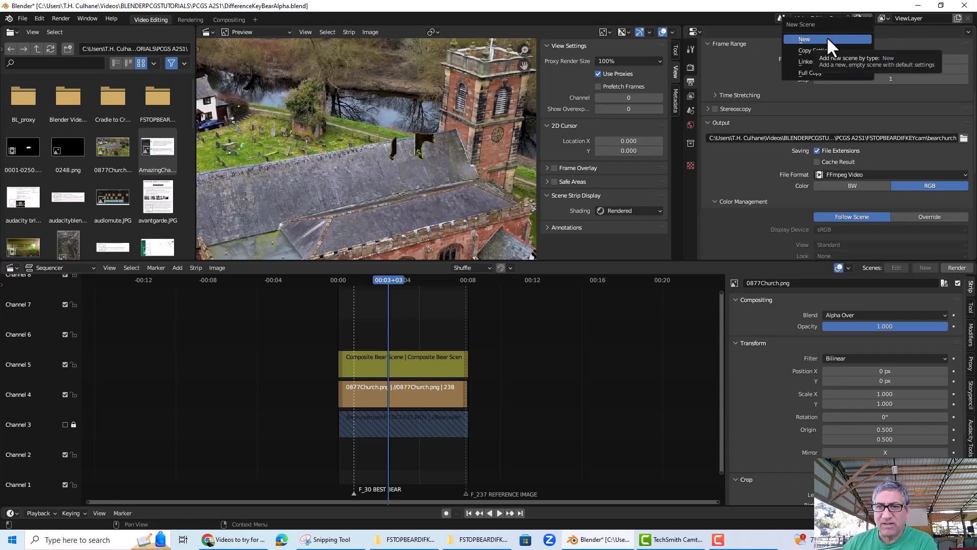
pyautogui.click(820, 72)
pyautogui.doubleClick(808, 19)
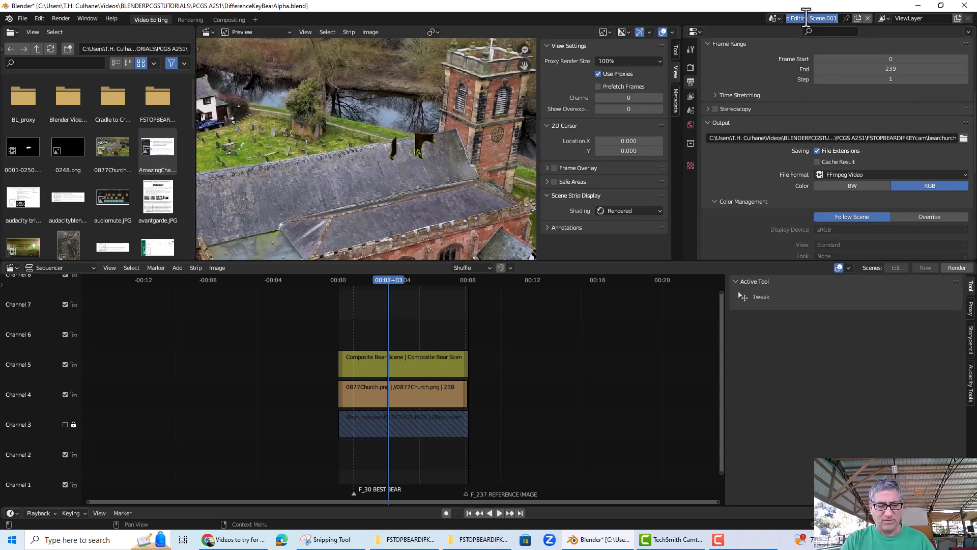
pyautogui.write('3dco')
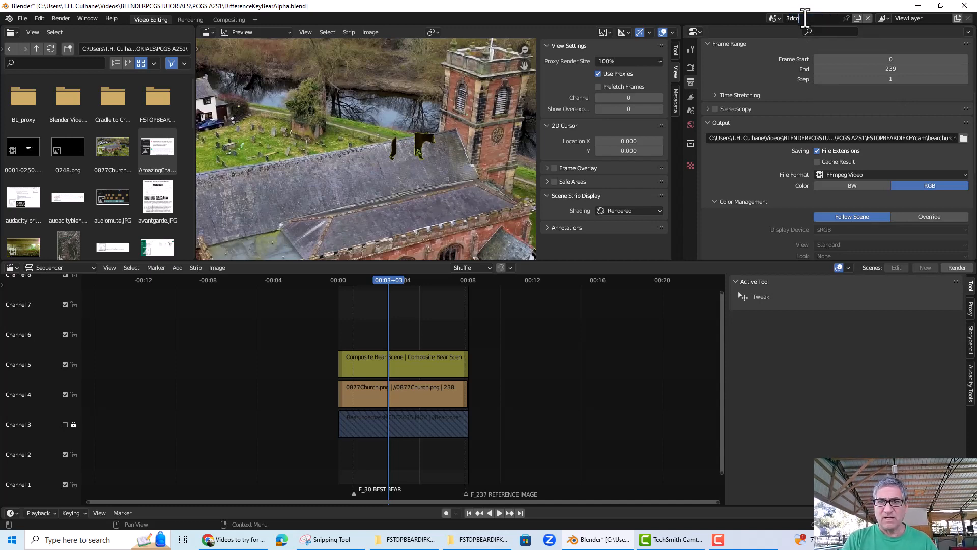
pyautogui.write('lumn')
pyautogui.press('Return')
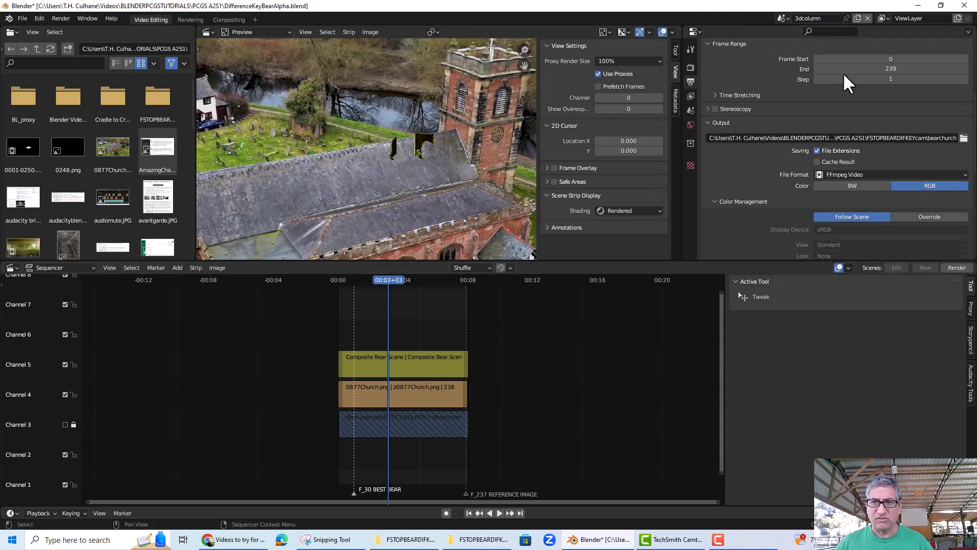
# - Delete the Composite Bear Scene, 0877Church.png and Channel 3 strips from the 3dcolumn scene, and set the playhead to 00:01+18
pyautogui.click(398, 367)
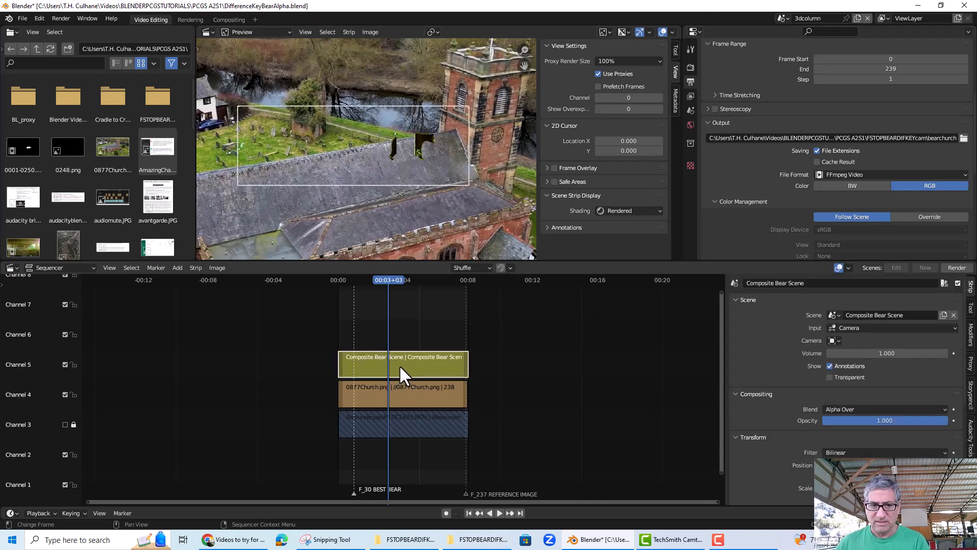
pyautogui.press('Delete')
pyautogui.click(414, 387)
pyautogui.press('Delete')
pyautogui.click(417, 423)
pyautogui.press('Delete')
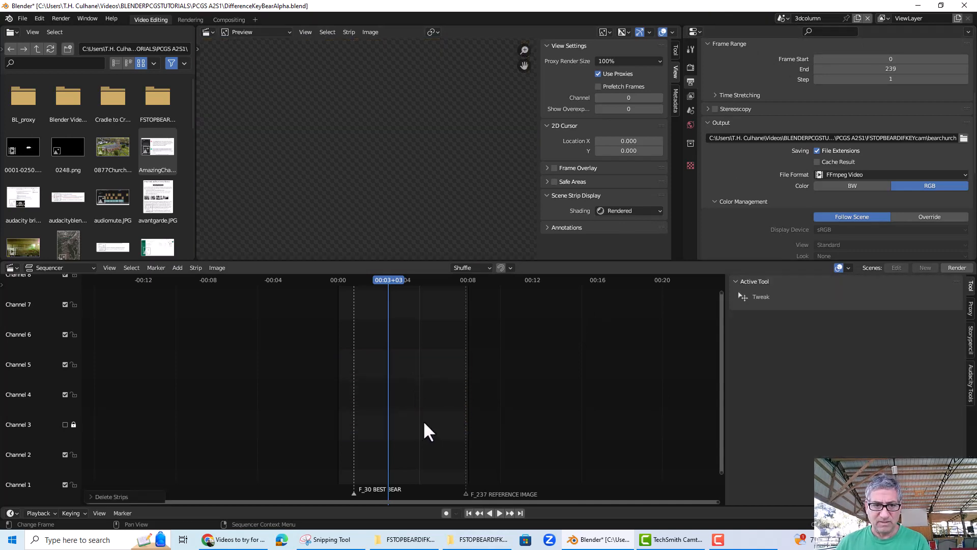
pyautogui.click(364, 281)
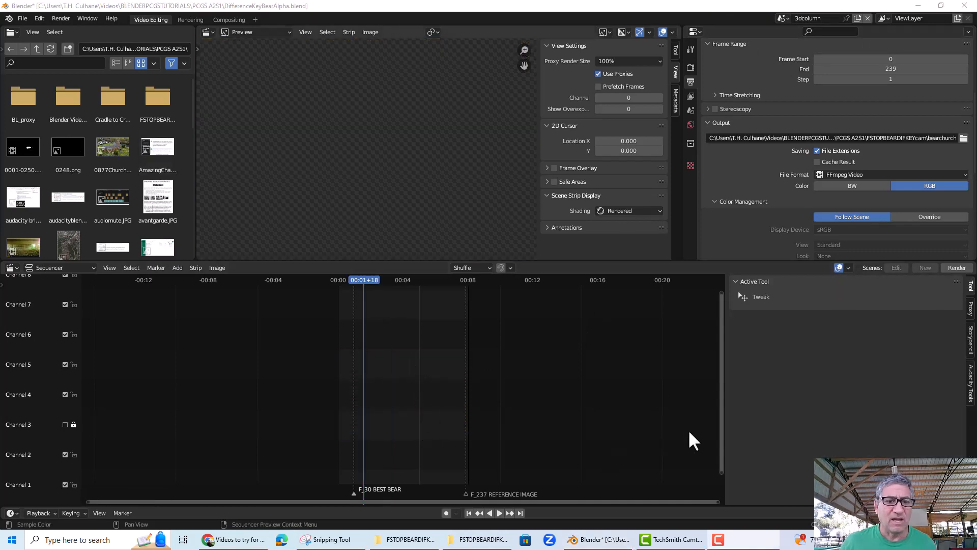
# - Add a general Layout workspace and view the 3dcolumn scene through its camera
pyautogui.click(255, 19)
pyautogui.moveTo(227, 39)
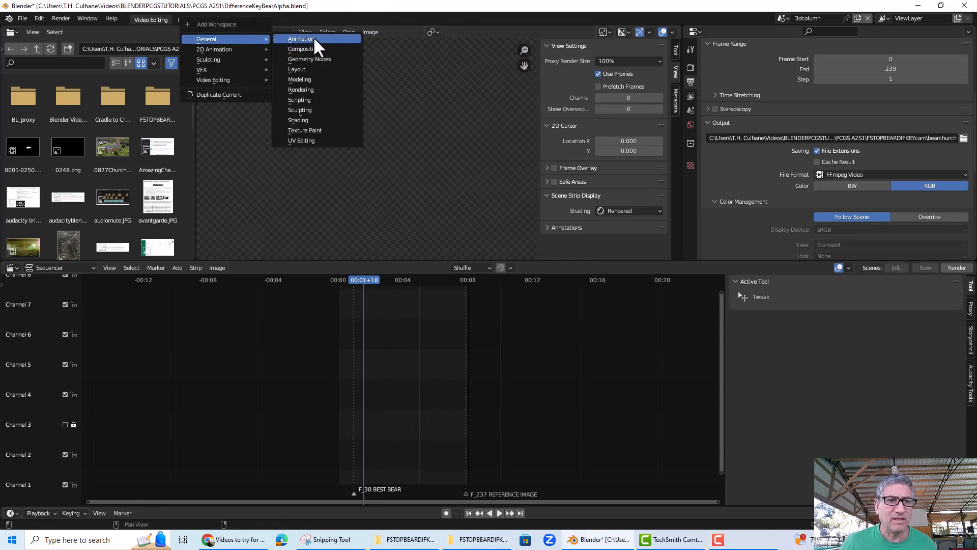
pyautogui.click(308, 68)
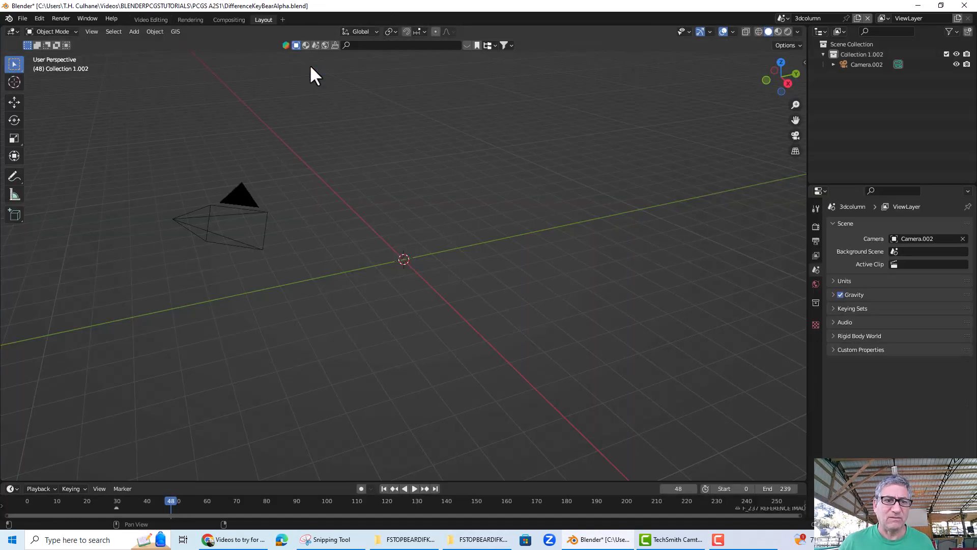
pyautogui.scroll(-2, 459, 304)
pyautogui.scroll(3, 441, 306)
pyautogui.press('KP_0')
# - Add a cube mesh at the centre of the 3dcolumn scene
pyautogui.click(158, 32)
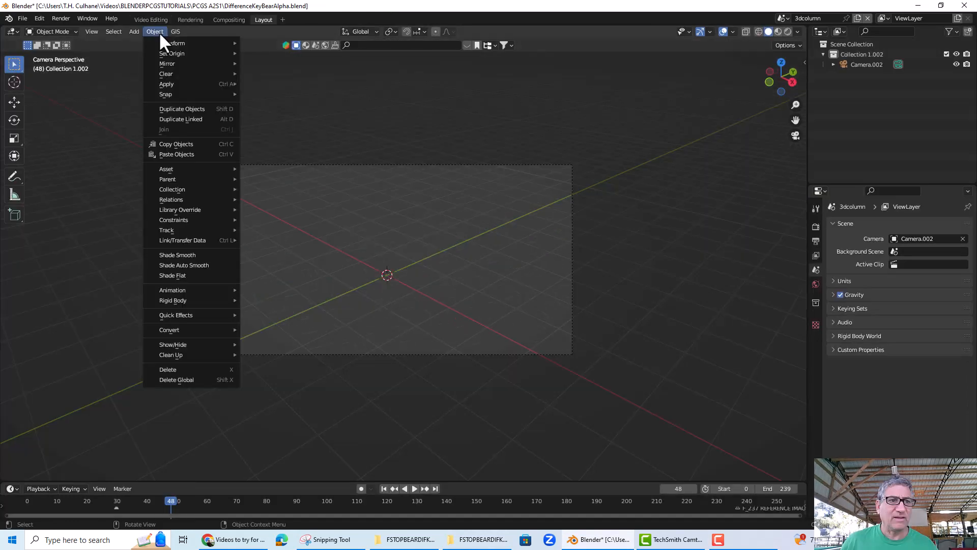
pyautogui.moveTo(130, 34)
pyautogui.moveTo(196, 44)
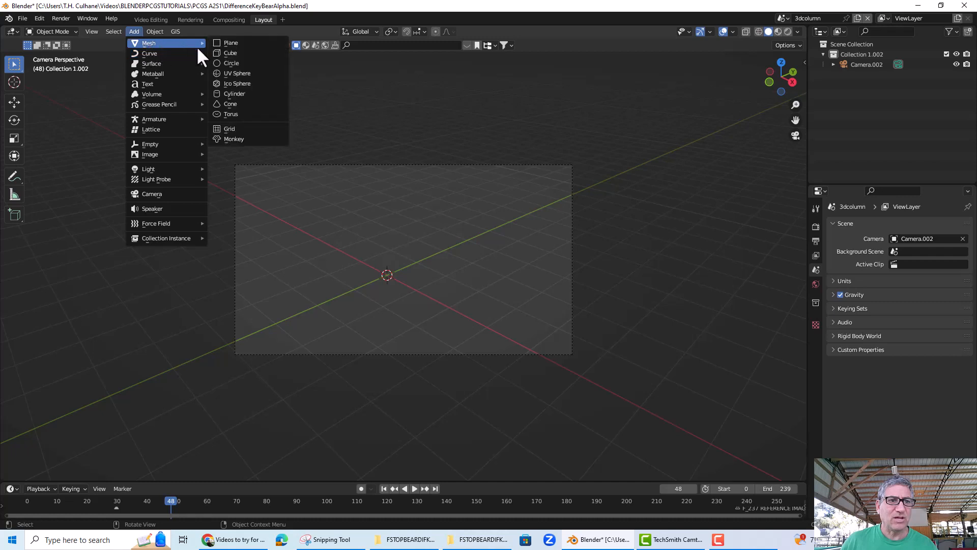
pyautogui.click(227, 53)
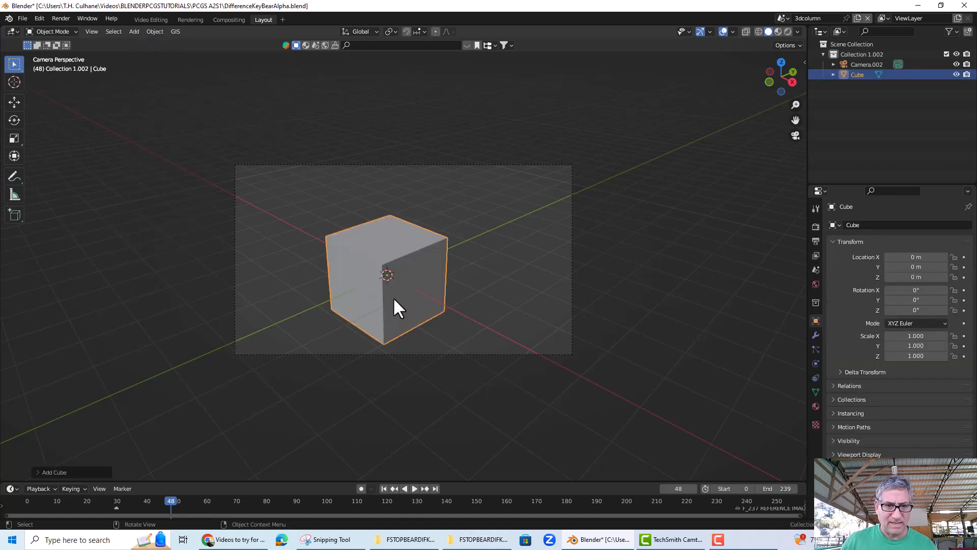
pyautogui.press('s')
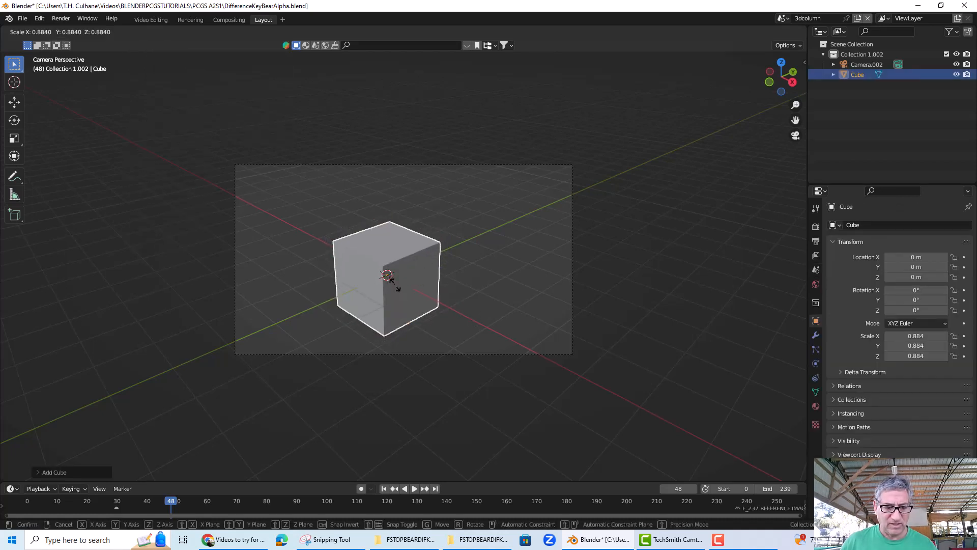
pyautogui.press('y')
pyautogui.press('Escape')
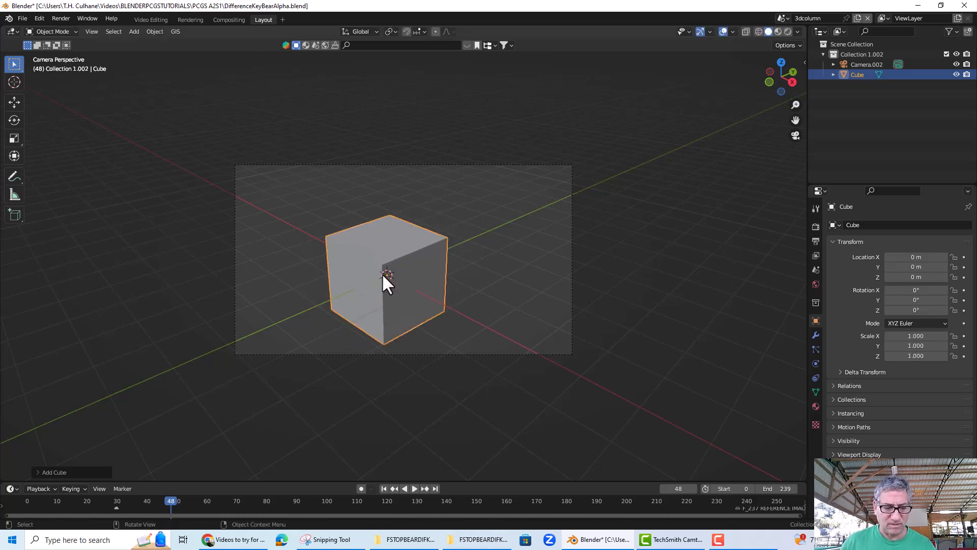
# - Stretch the cube along Z to a scale of about 2.485, and shrink the whole column to about 0.373 of that size
pyautogui.press('s')
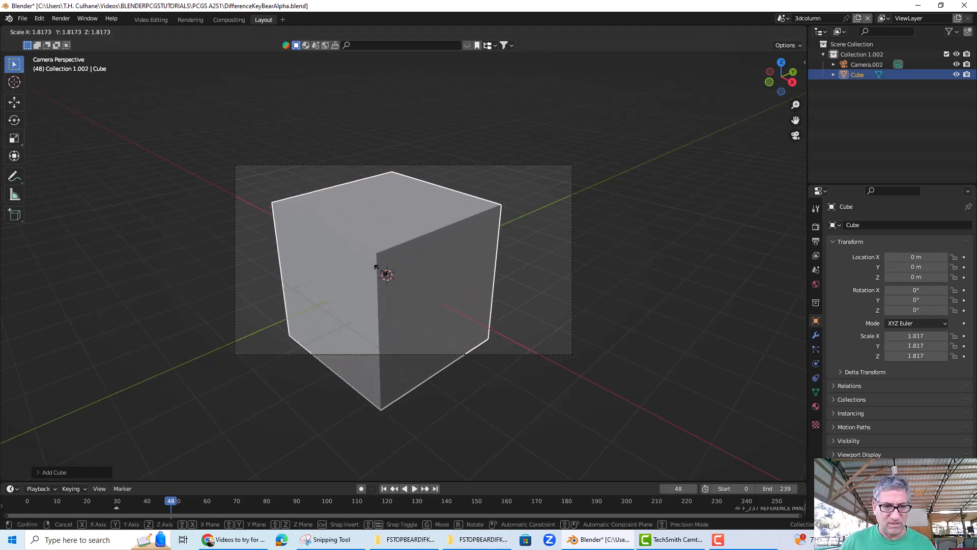
pyautogui.press('z')
pyautogui.click(377, 268)
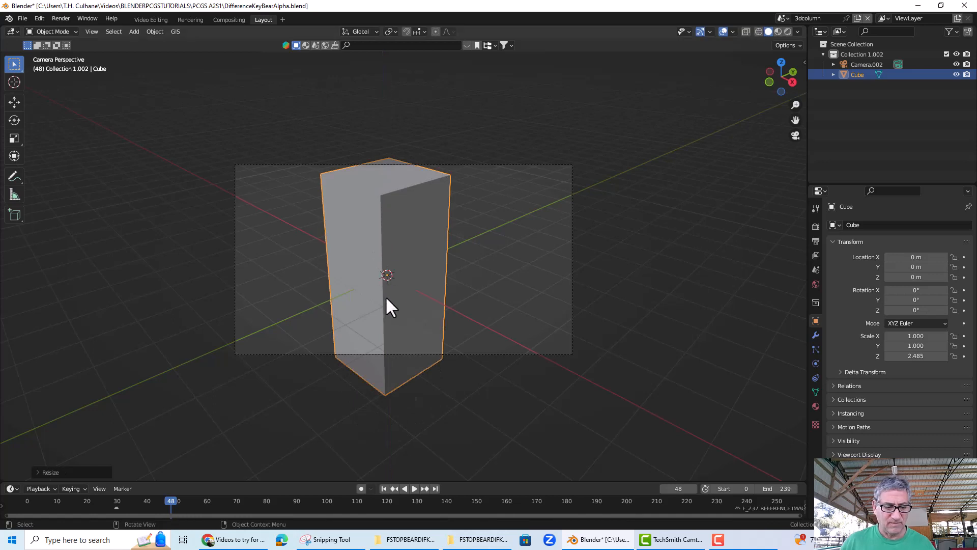
pyautogui.press('s')
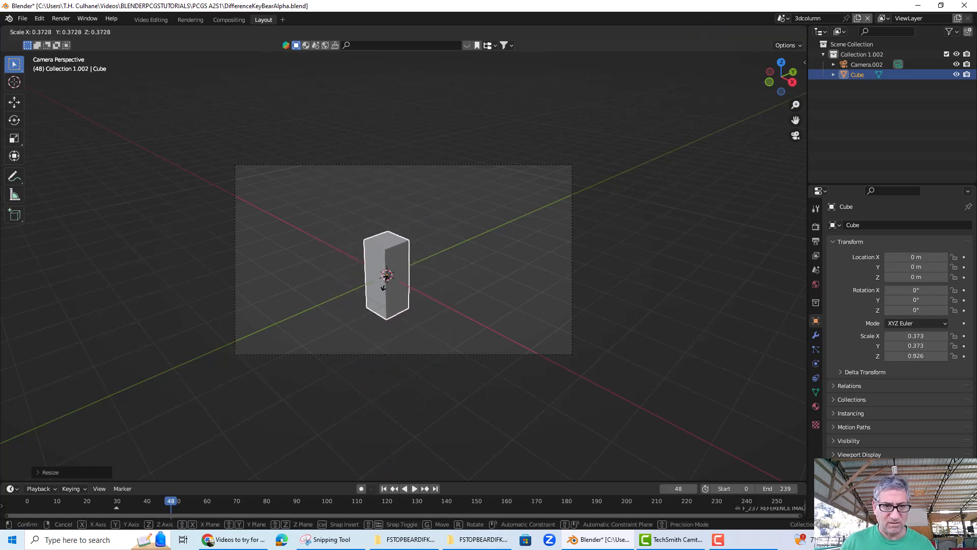
pyautogui.click(382, 277)
pyautogui.scroll(1, 357, 115)
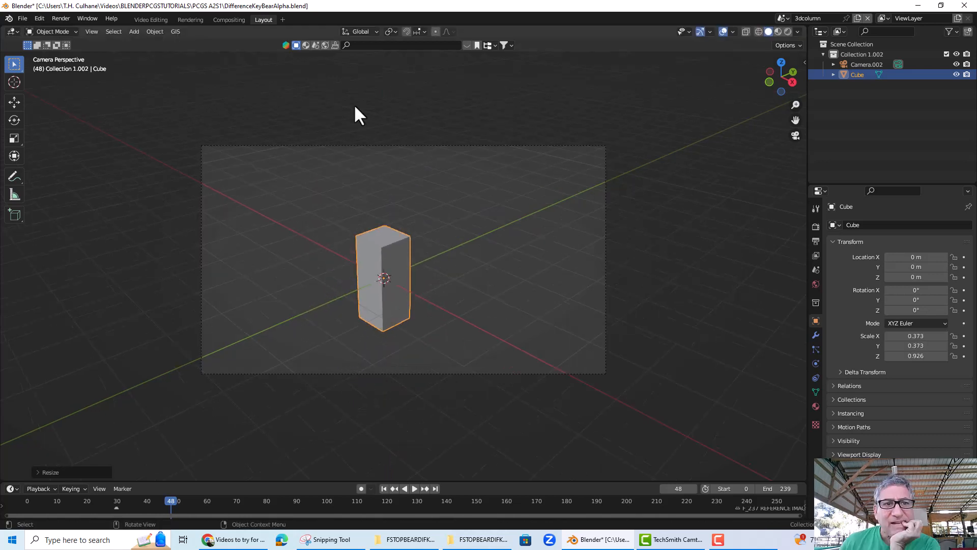
# - Switch the active scene back to Video Editing Scene
pyautogui.click(787, 16)
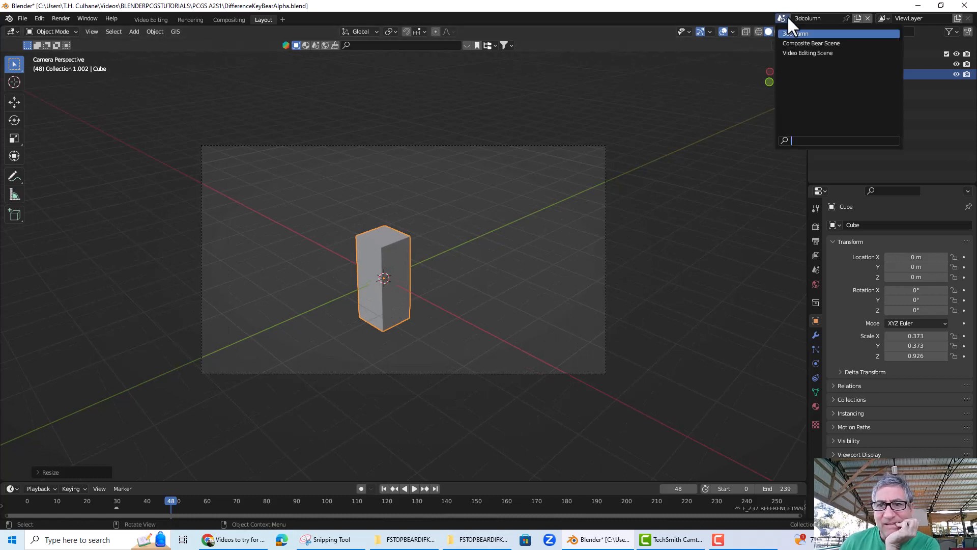
pyautogui.click(801, 53)
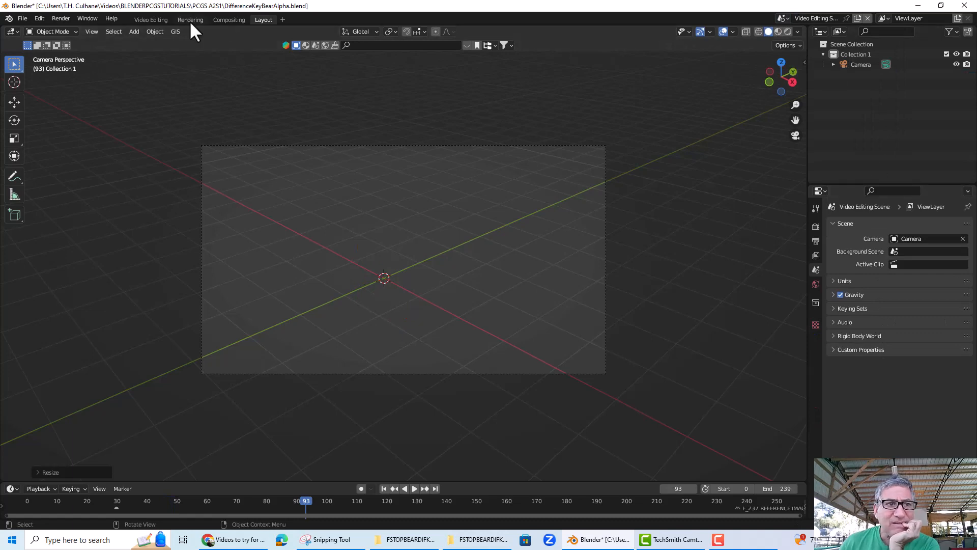
# - Add the 3dcolumn scene as a strip in the video sequence, placed on channel 6 from the sequence's start above the bear strip
pyautogui.click(150, 20)
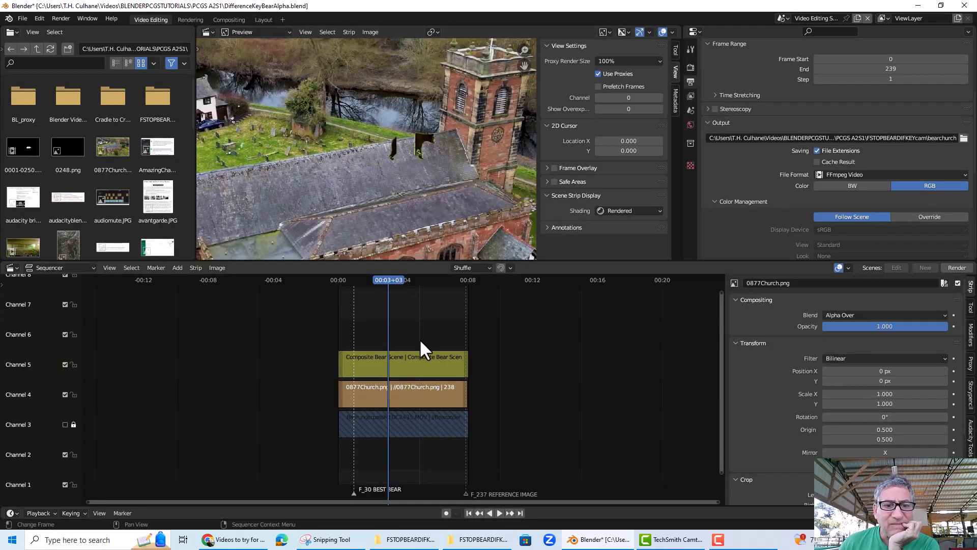
pyautogui.click(176, 266)
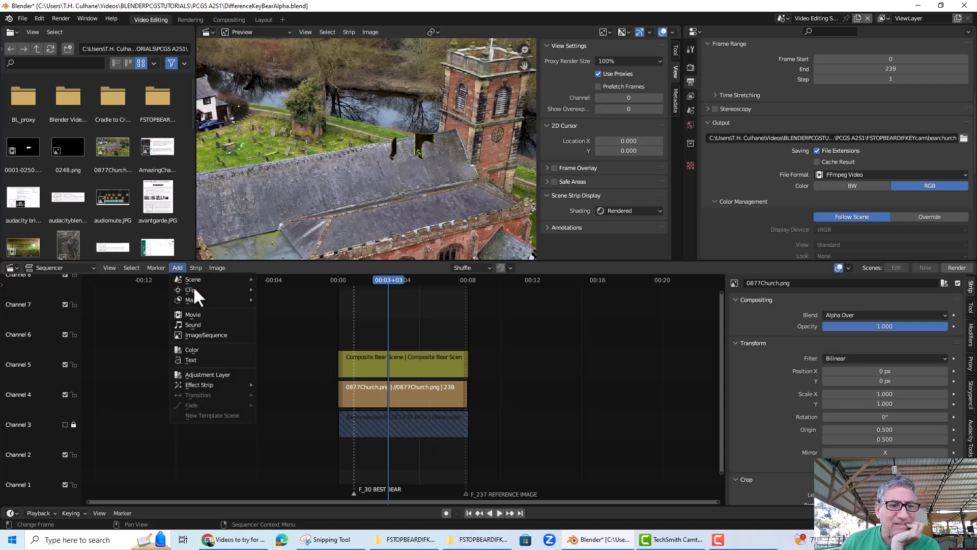
pyautogui.moveTo(193, 280)
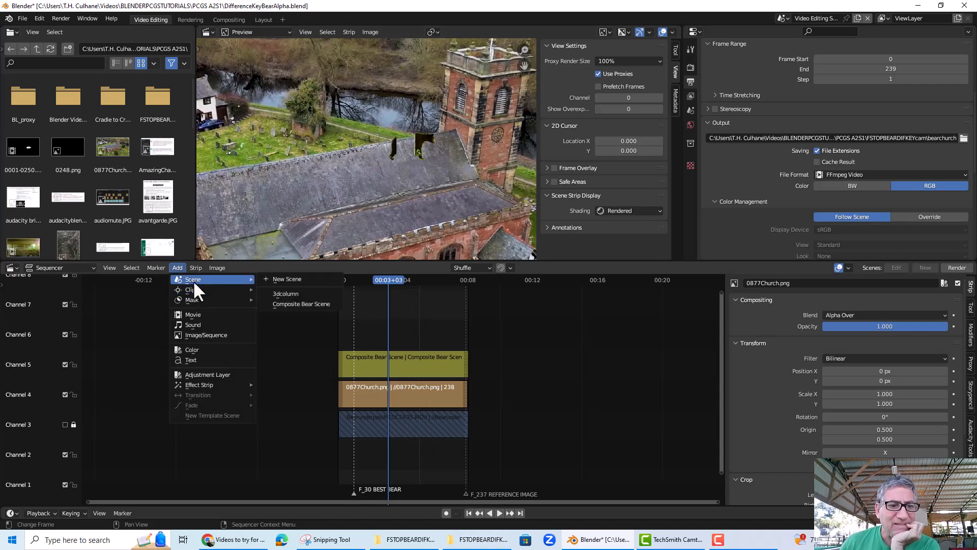
pyautogui.click(297, 295)
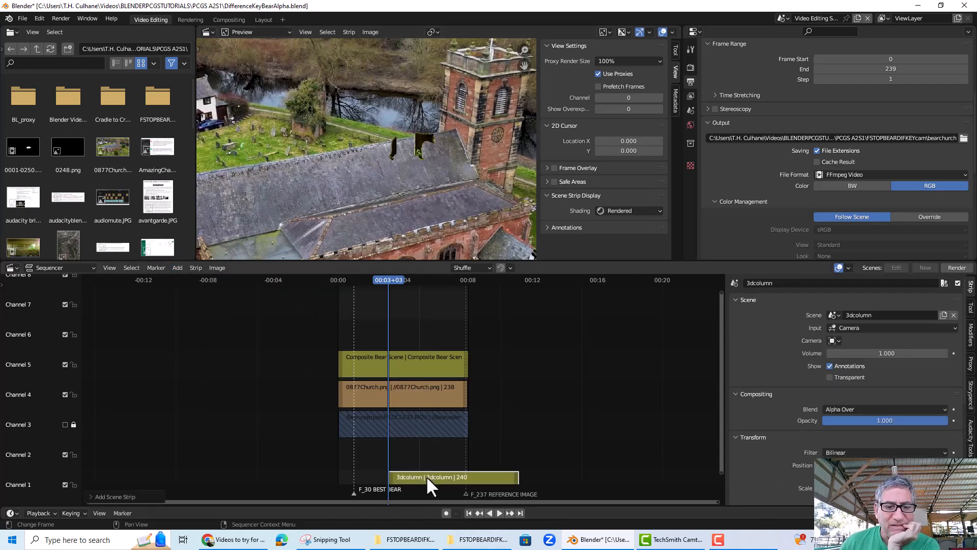
pyautogui.moveTo(426, 475); pyautogui.dragTo(371, 327)
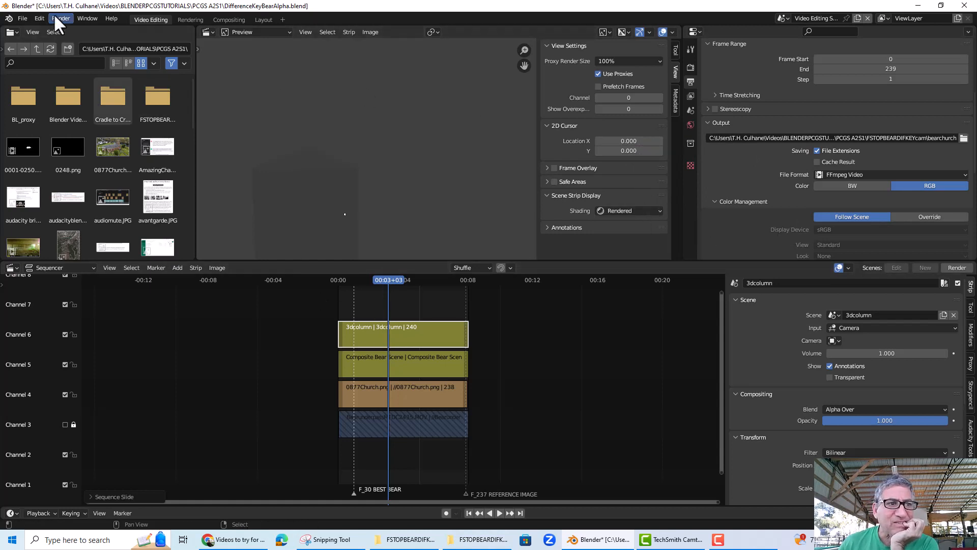
# - Make 3dcolumn the active scene and return to the Layout workspace
pyautogui.doubleClick(823, 19)
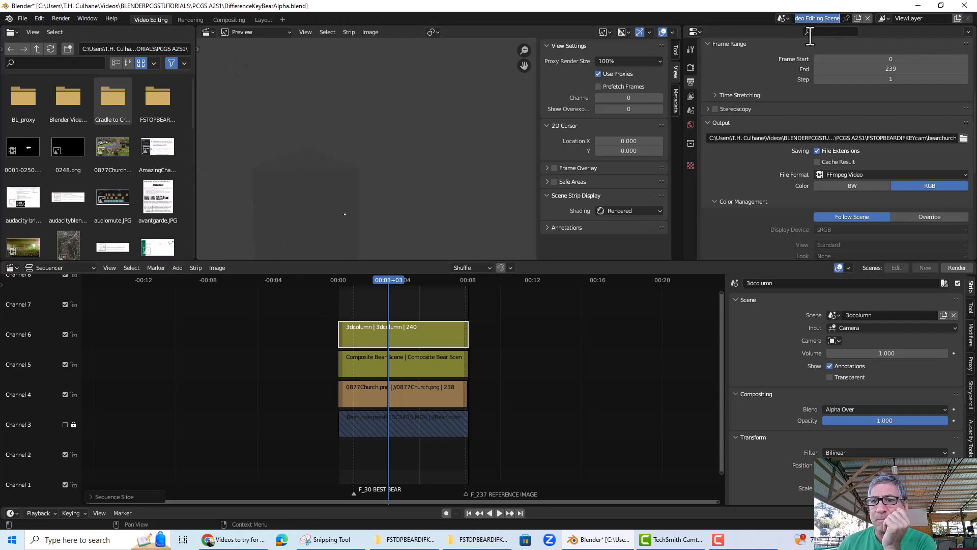
pyautogui.click(782, 18)
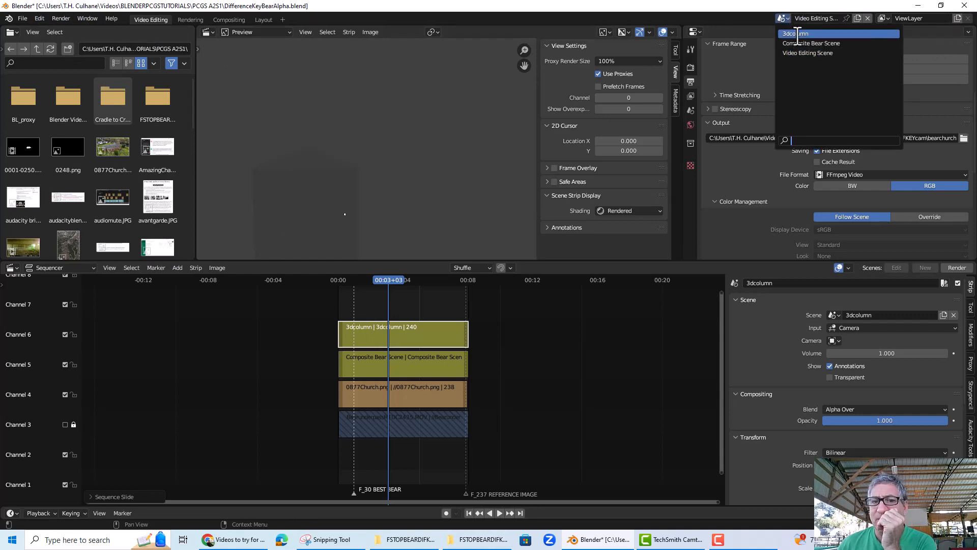
pyautogui.click(796, 34)
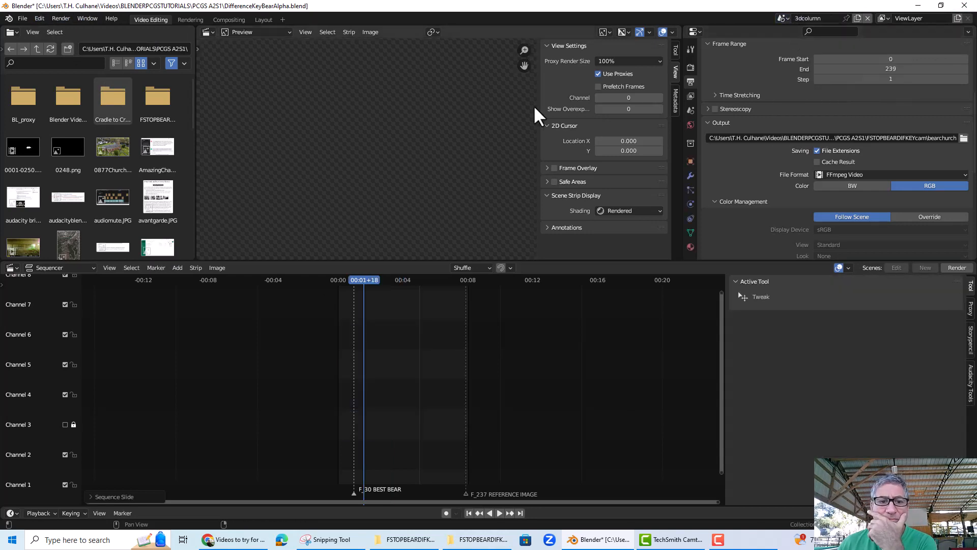
pyautogui.click(257, 20)
# - Render a still image of the unlit column, and close the render window after checking it
pyautogui.click(61, 18)
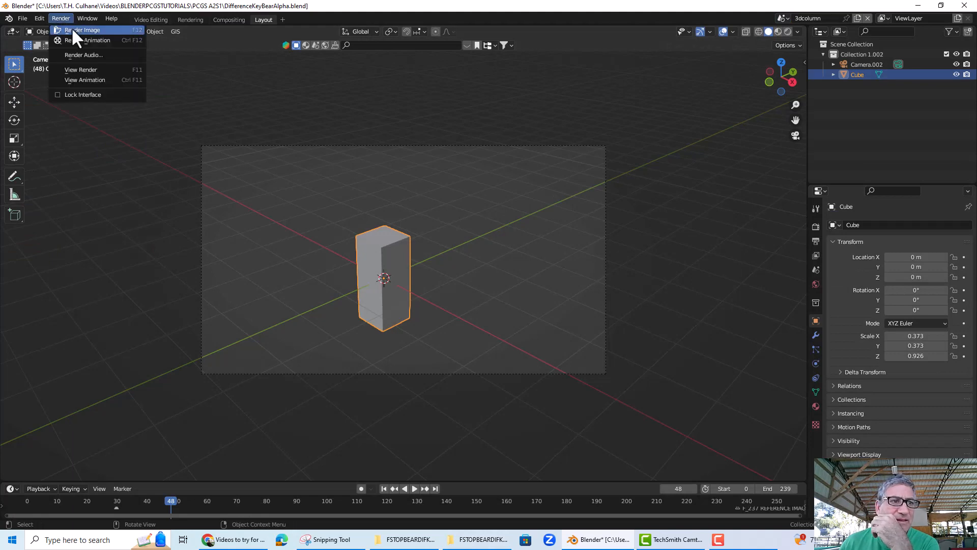
pyautogui.click(72, 29)
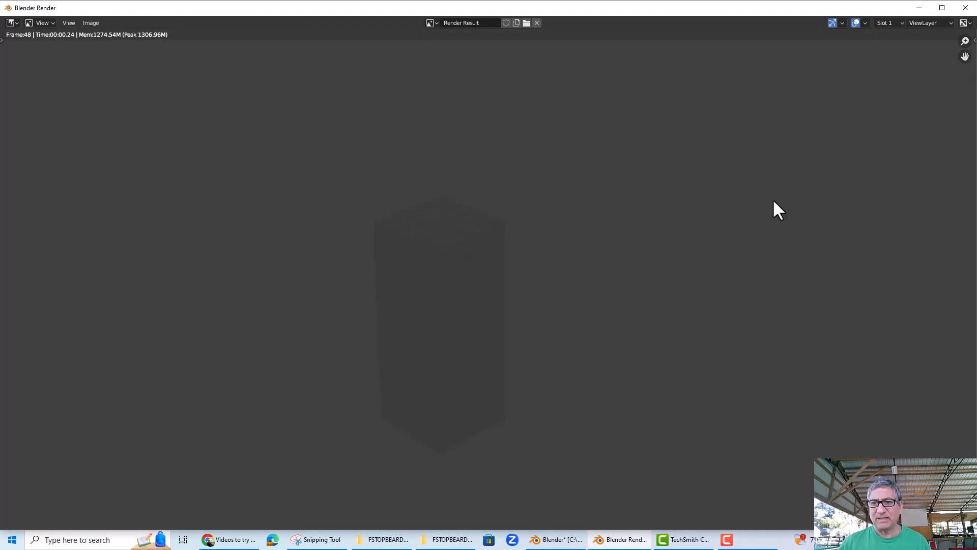
pyautogui.click(965, 8)
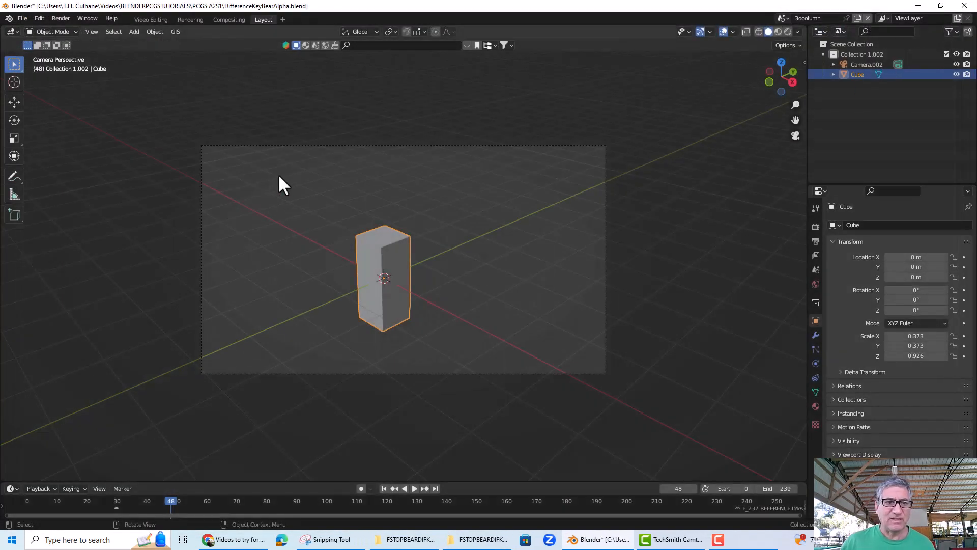
# - Add a point light and, in rendered shading, move it above the column to about X -0.78, Y 0.45, Z 1.76 m
pyautogui.click(133, 31)
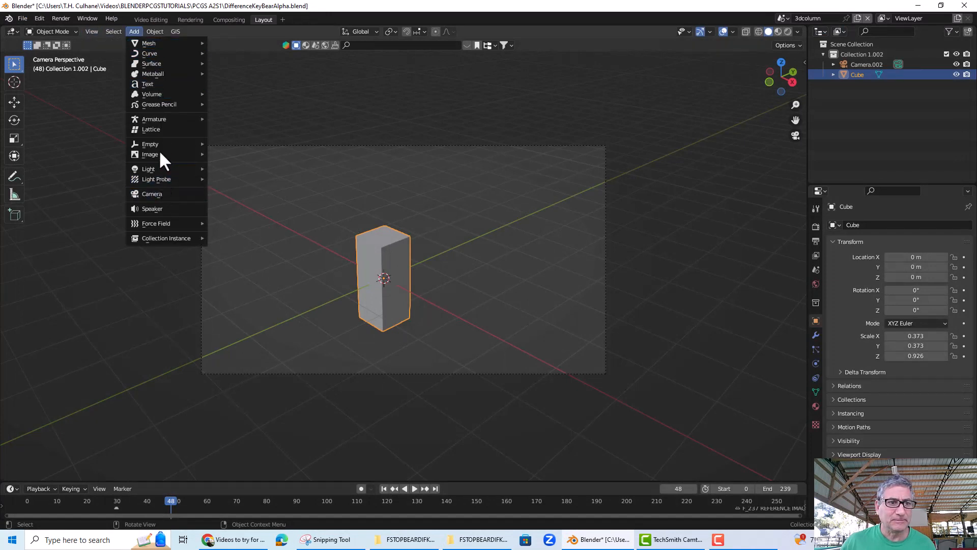
pyautogui.moveTo(163, 169)
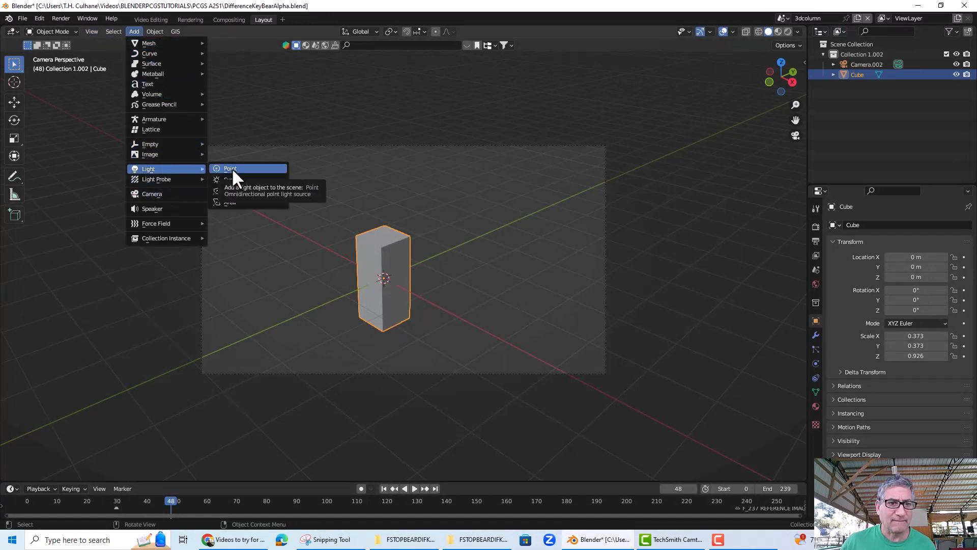
pyautogui.click(231, 170)
pyautogui.scroll(-5, 387, 203)
pyautogui.scroll(3, 389, 214)
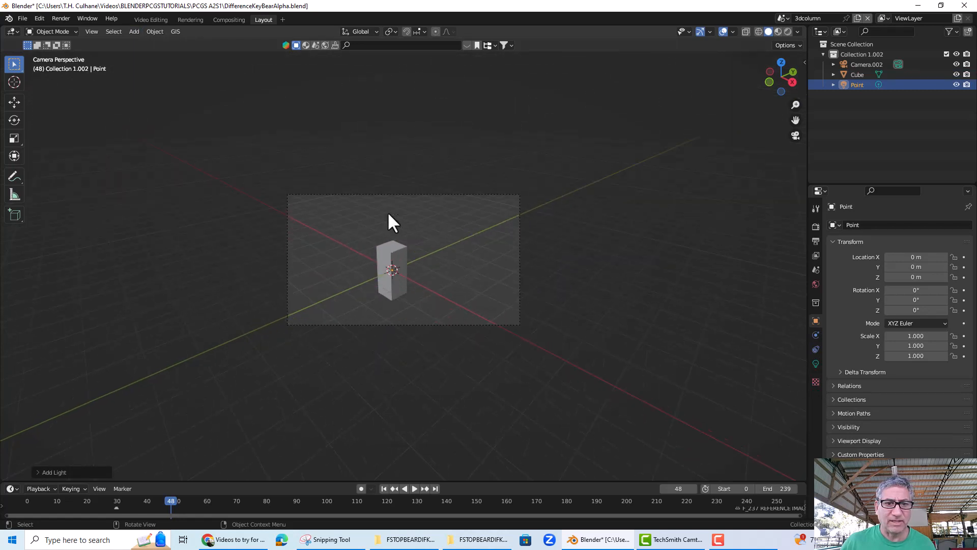
pyautogui.press('g')
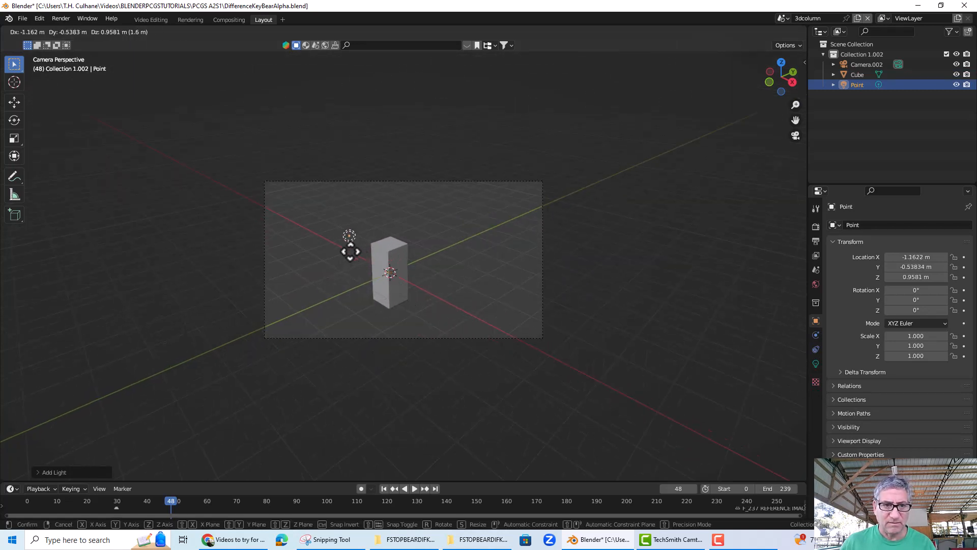
pyautogui.click(286, 222)
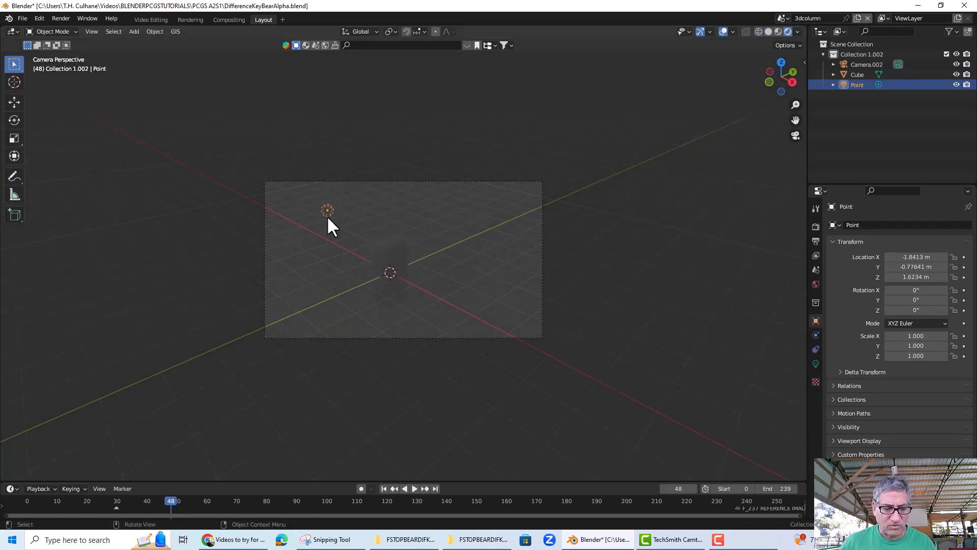
pyautogui.press('g')
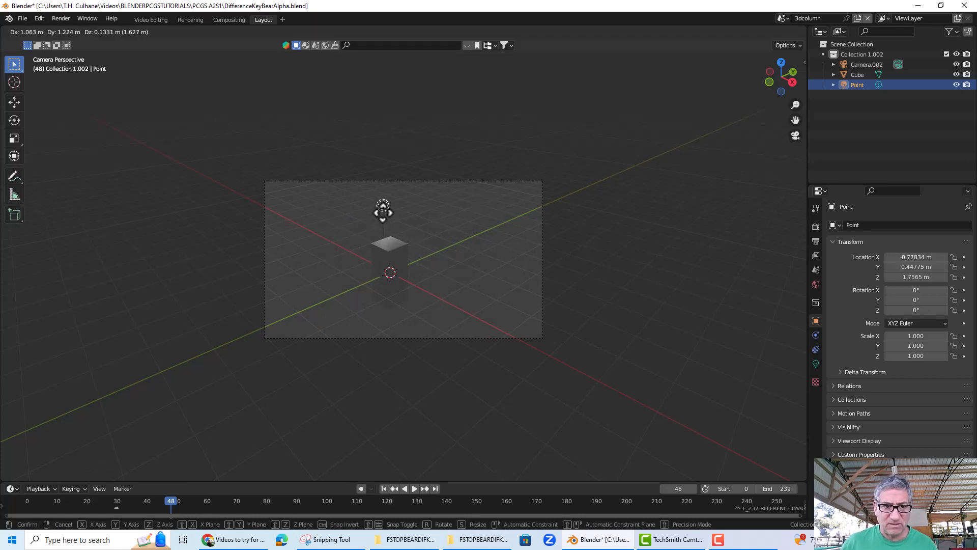
pyautogui.click(383, 211)
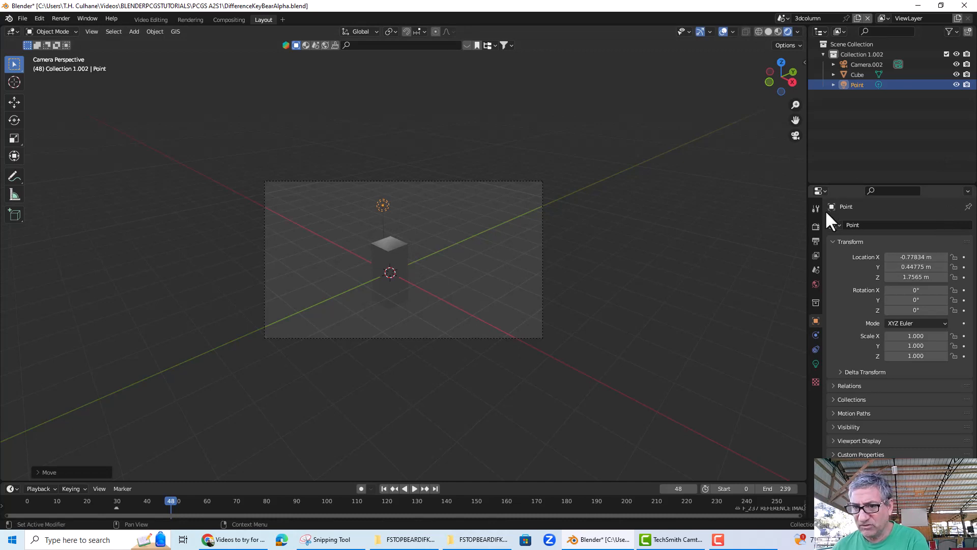
# - Try the other light types for the point light and set it to Sun
pyautogui.click(816, 362)
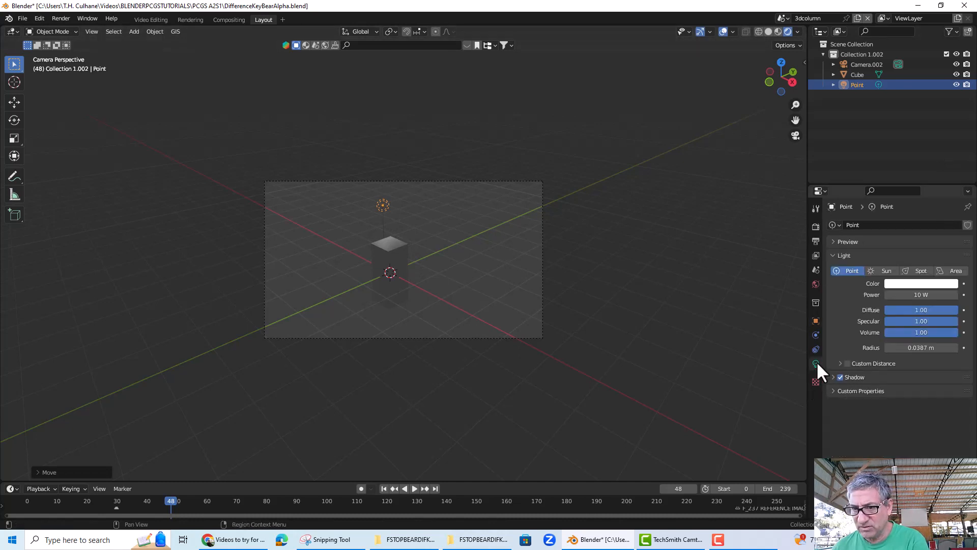
pyautogui.click(884, 270)
pyautogui.click(915, 271)
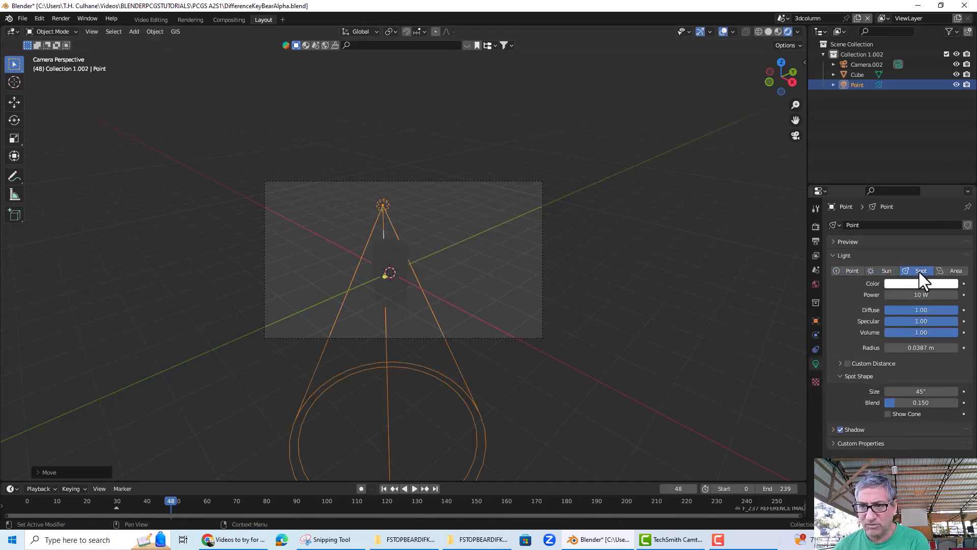
pyautogui.click(872, 269)
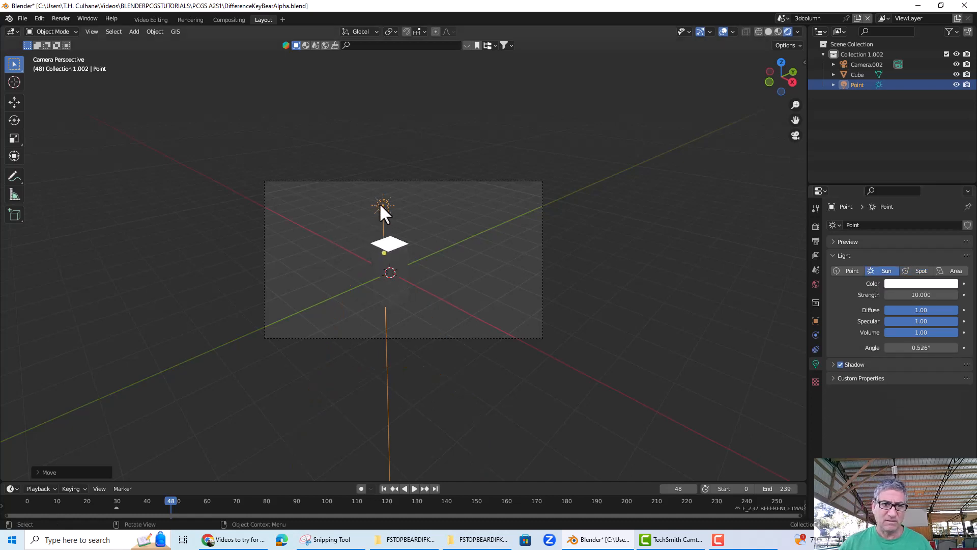
# - Move the sun light out to one side of the column, checking its placement from above
pyautogui.moveTo(381, 205)
pyautogui.mouseDown()
pyautogui.moveTo(320, 198)
pyautogui.moveTo(383, 201)
pyautogui.mouseUp()
pyautogui.press('g')
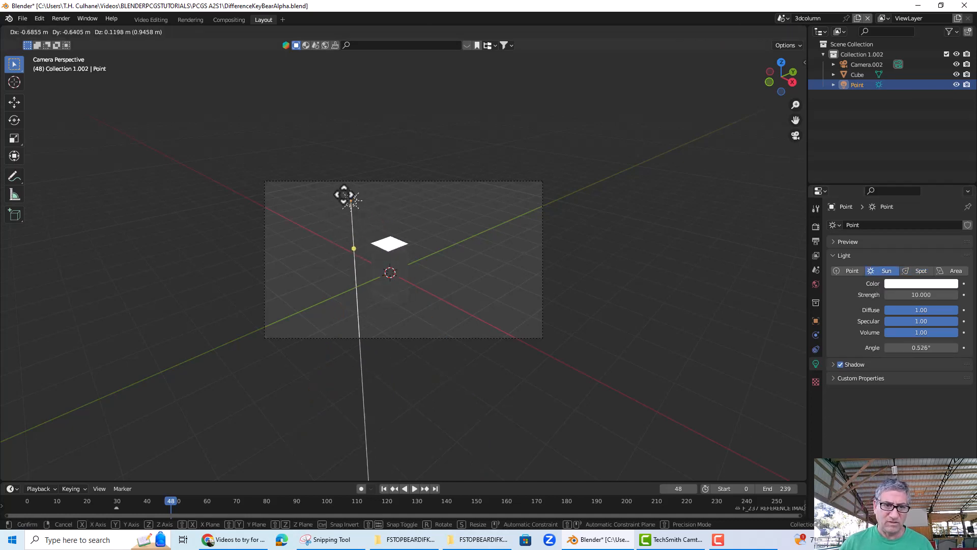
pyautogui.click(283, 160)
pyautogui.moveTo(481, 249); pyautogui.dragTo(427, 285, button='middle')
pyautogui.press('g')
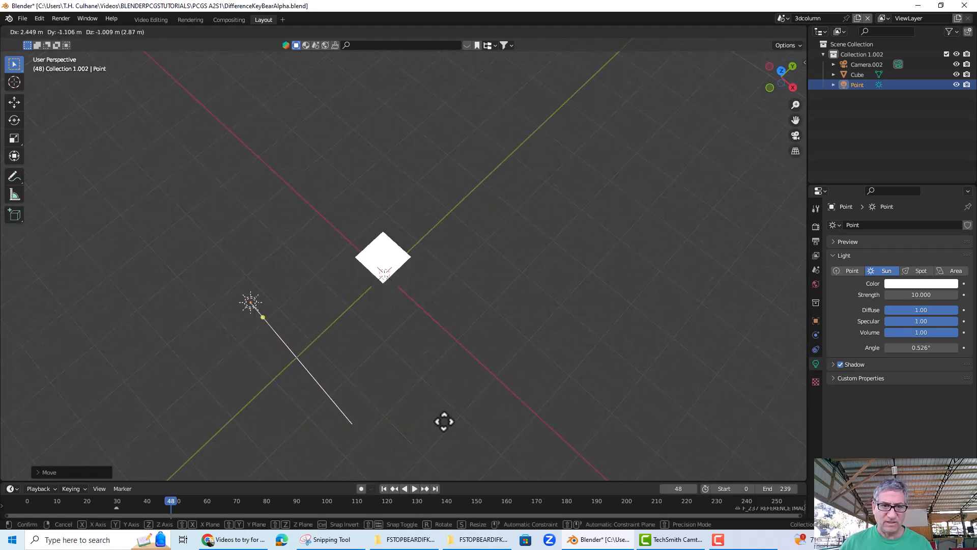
pyautogui.click(437, 419)
# - Rotate the sun light so that its rays strike the column's side as well as its top
pyautogui.moveTo(436, 419); pyautogui.dragTo(403, 346, button='middle')
pyautogui.press('r')
pyautogui.click(496, 264)
pyautogui.moveTo(394, 286)
pyautogui.mouseDown(button='middle')
pyautogui.moveTo(388, 307)
pyautogui.moveTo(416, 301)
pyautogui.moveTo(383, 290)
pyautogui.mouseUp(button='middle')
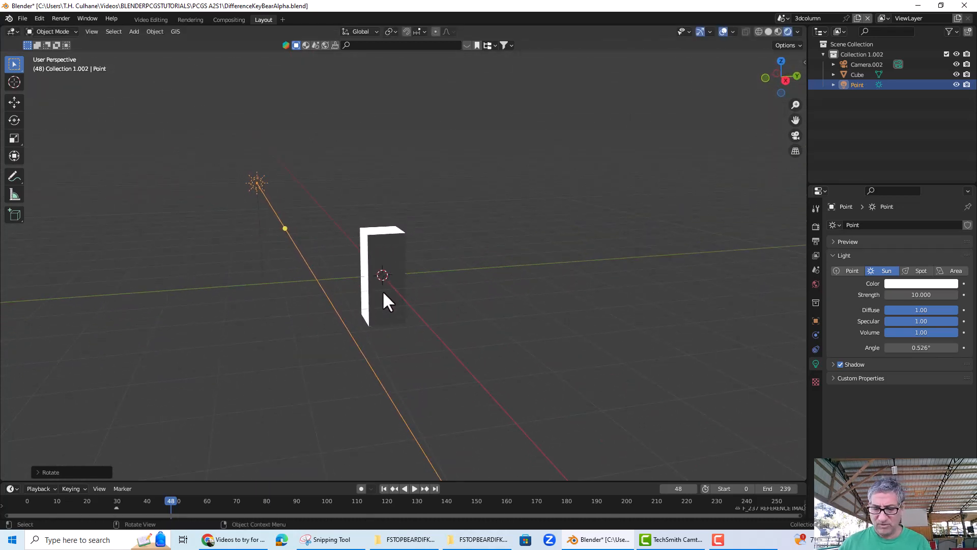
# - Return to the camera view and render a still of the lit column, closing the render window after checking it
pyautogui.press('KP_0')
pyautogui.scroll(2, 431, 301)
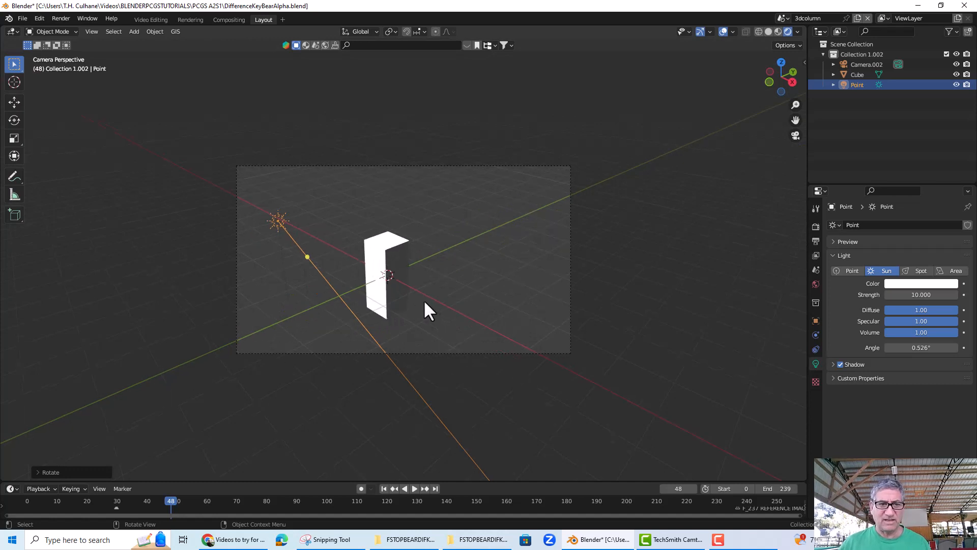
pyautogui.click(39, 17)
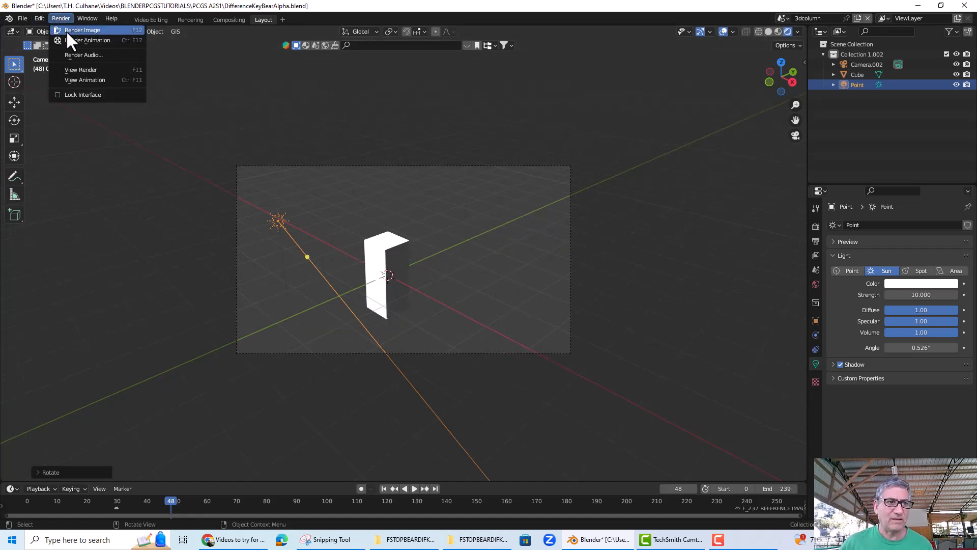
pyautogui.click(66, 30)
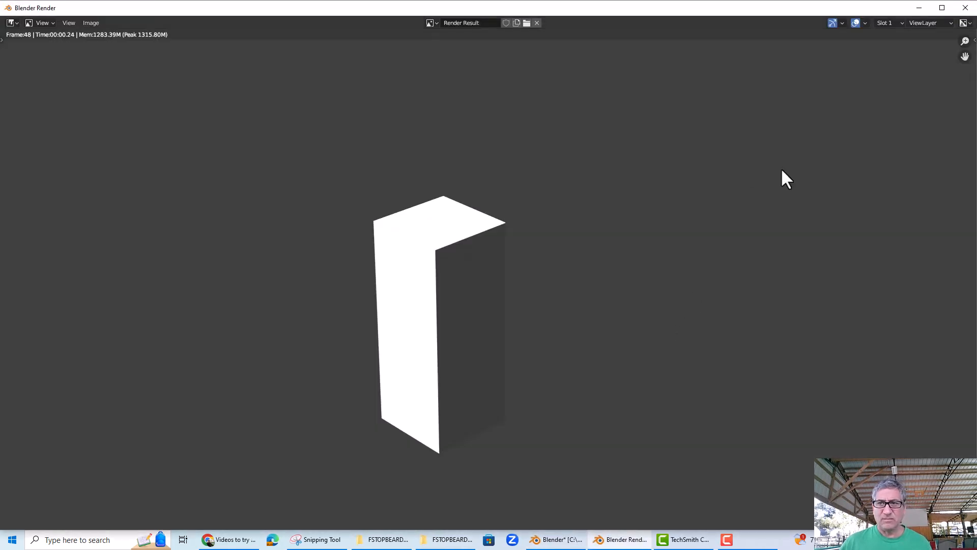
pyautogui.click(966, 7)
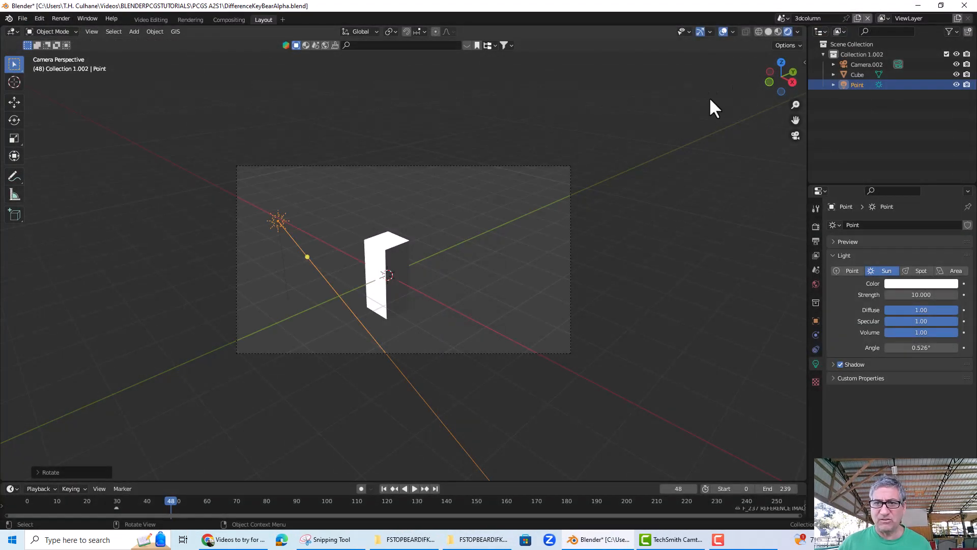
# - Switch the active scene to Video Editing Scene and open the Video Editing workspace
pyautogui.click(785, 17)
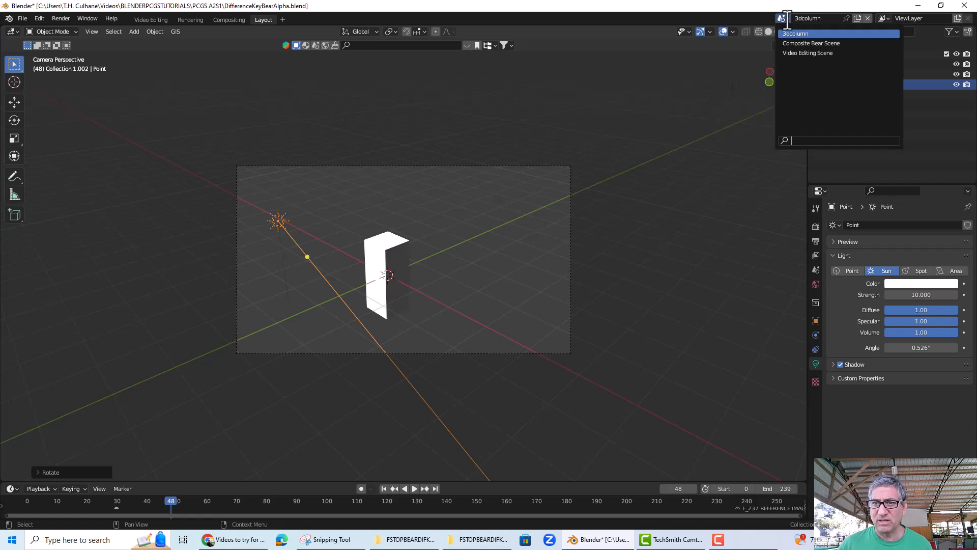
pyautogui.click(796, 53)
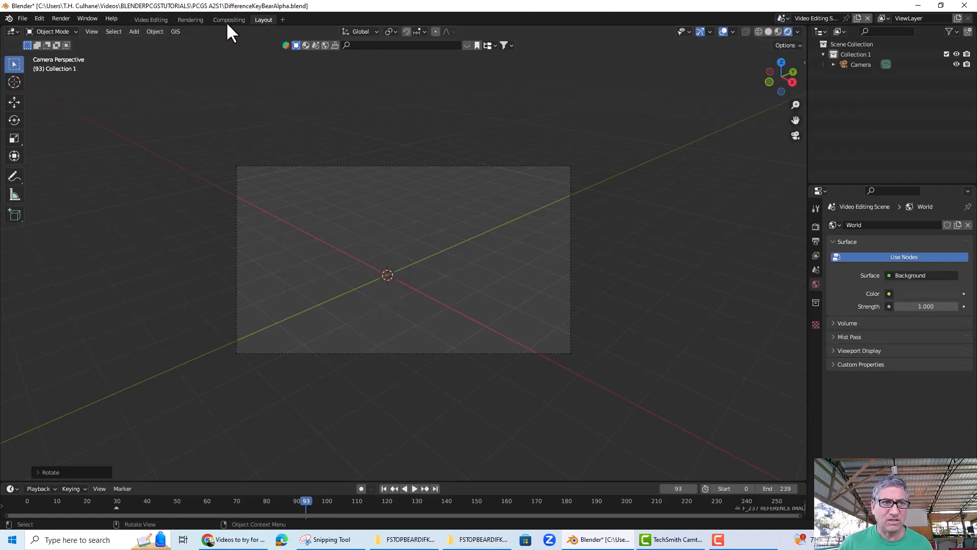
pyautogui.click(151, 21)
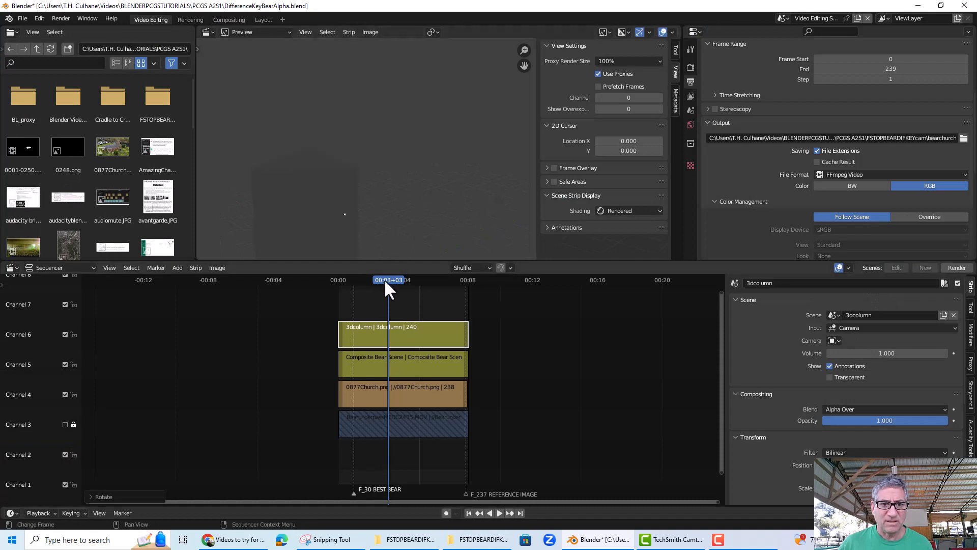
# - Play part of the sequence to check the lit column, and lower the 3dcolumn strip's opacity to 0.402
pyautogui.moveTo(385, 281); pyautogui.dragTo(375, 278)
pyautogui.press('space')
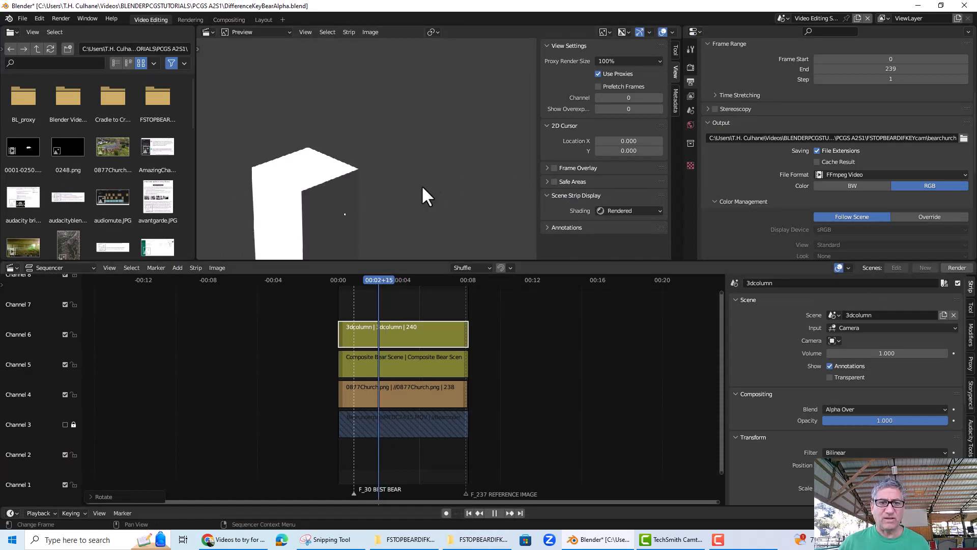
pyautogui.press('space')
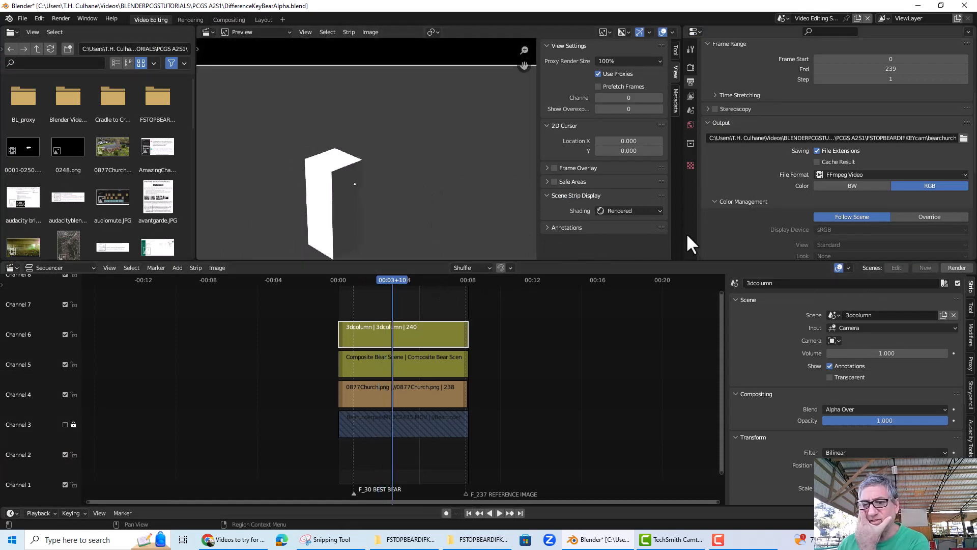
pyautogui.scroll(-4, 923, 367)
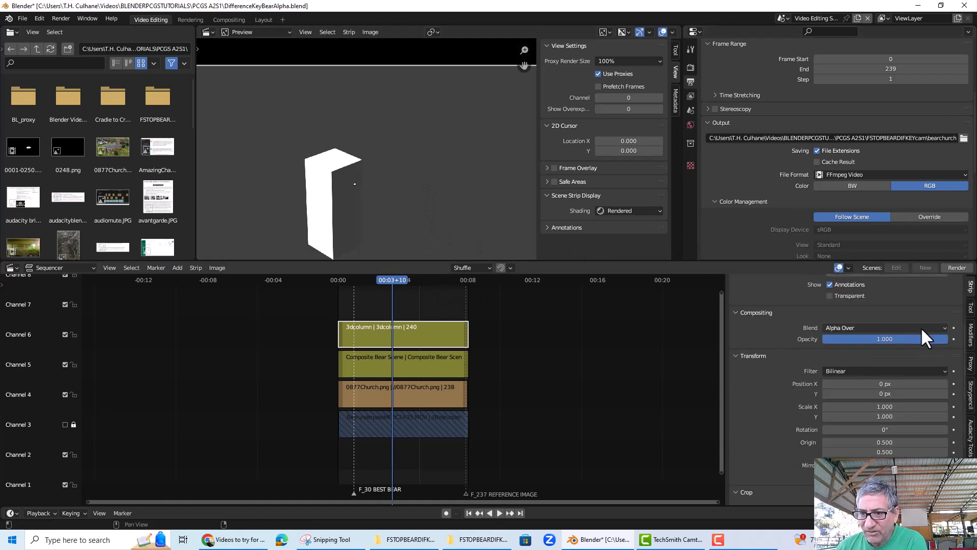
pyautogui.moveTo(906, 339); pyautogui.dragTo(871, 338)
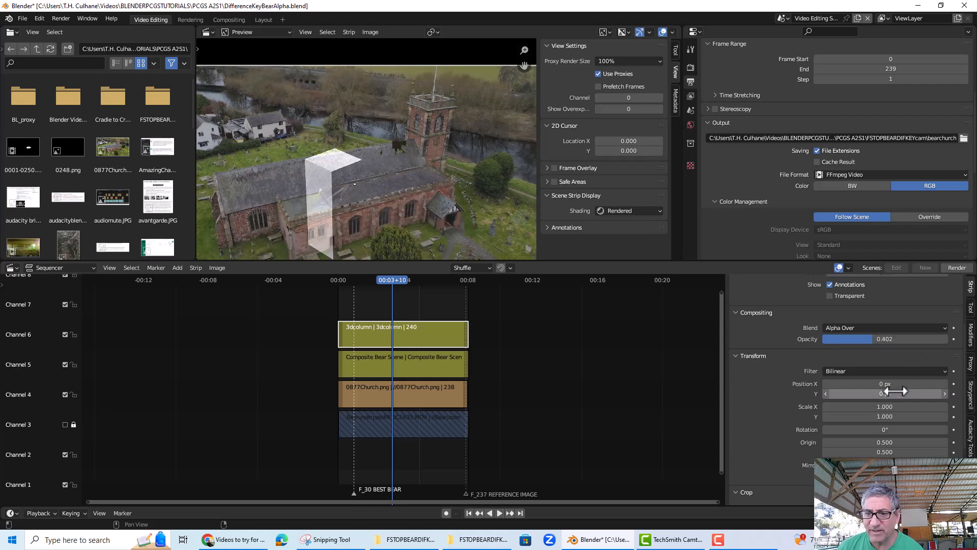
# - Set the 3dcolumn strip's position to X 123 px, Y 417 px and its scale to X 0.400, Y 0.430
pyautogui.moveTo(879, 384); pyautogui.dragTo(946, 394)
pyautogui.moveTo(884, 406); pyautogui.dragTo(824, 406)
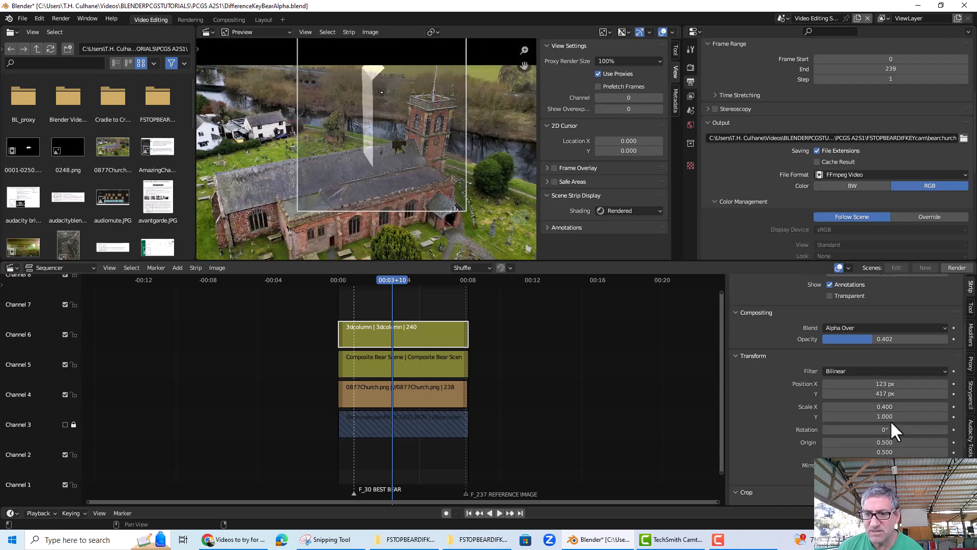
pyautogui.moveTo(888, 416); pyautogui.dragTo(830, 416)
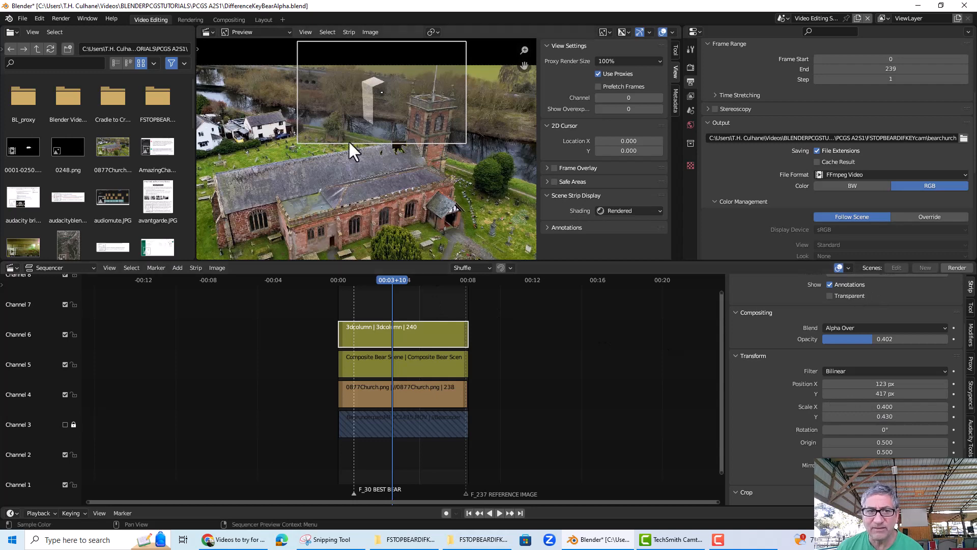
# - Shrink the 3dcolumn strip to about 0.301 by 0.323 scale and move it beside the bear, at about X 188 px, Y 228 px
pyautogui.press('g')
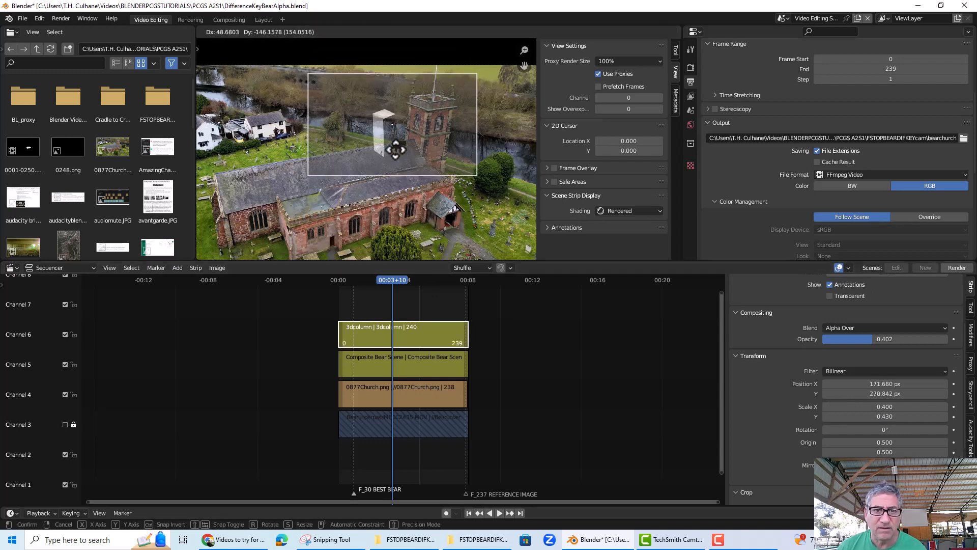
pyautogui.click(396, 148)
pyautogui.scroll(2, 408, 172)
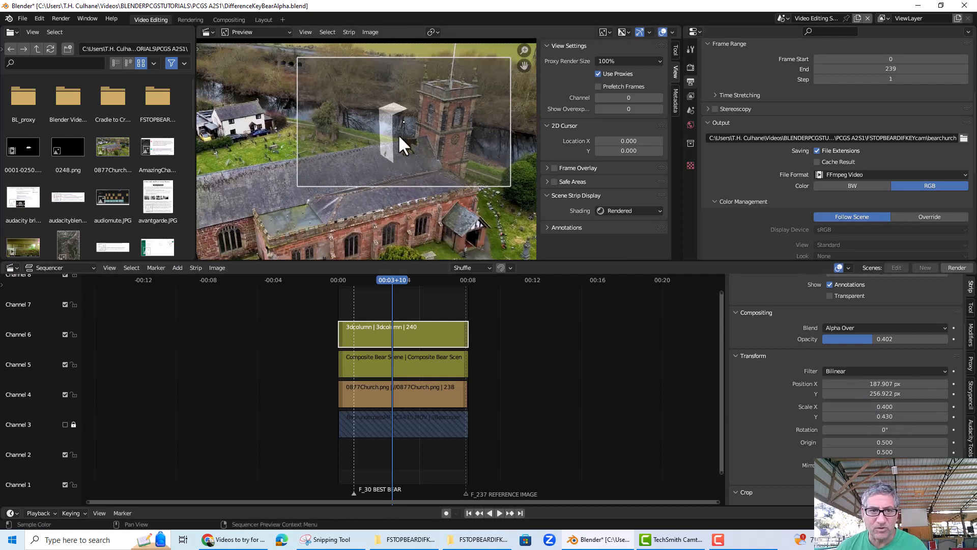
pyautogui.press('s')
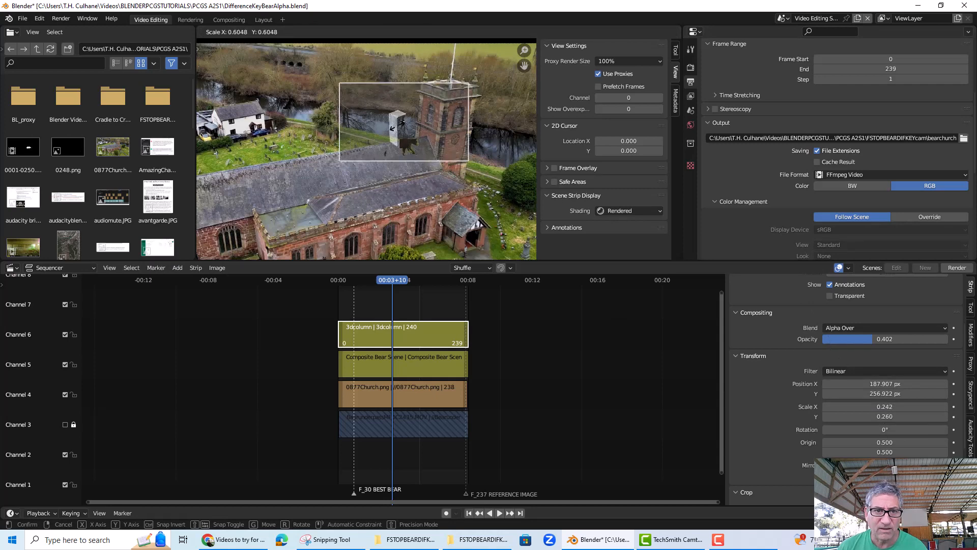
pyautogui.click(395, 126)
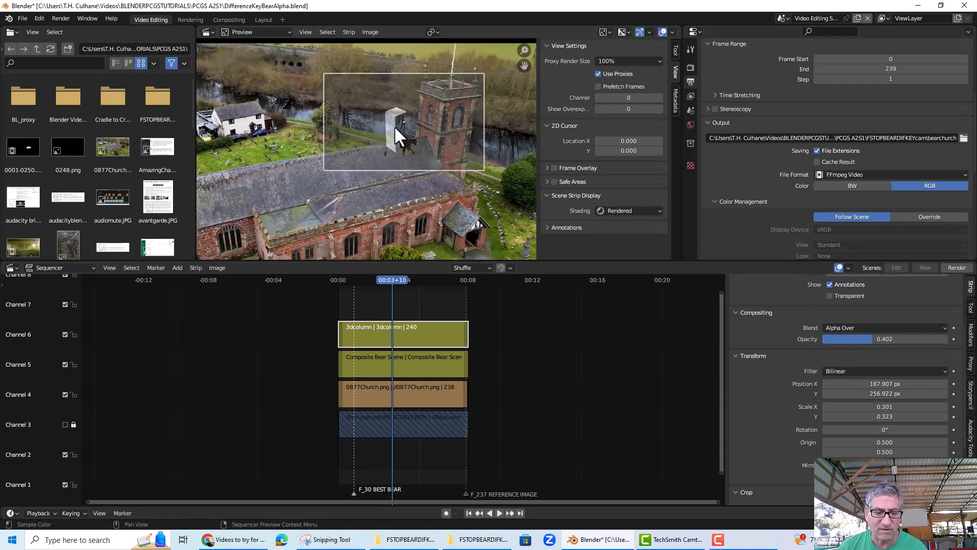
pyautogui.press('g')
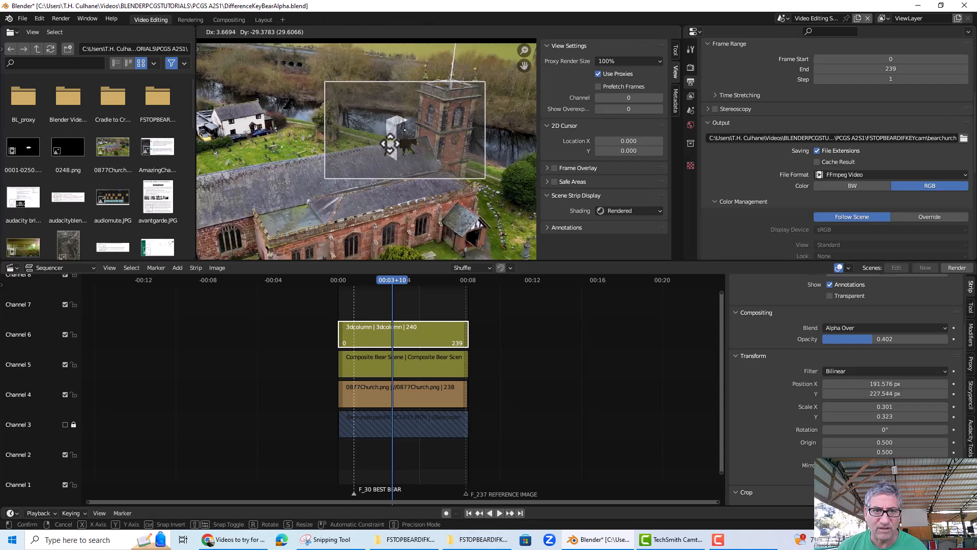
pyautogui.click(389, 142)
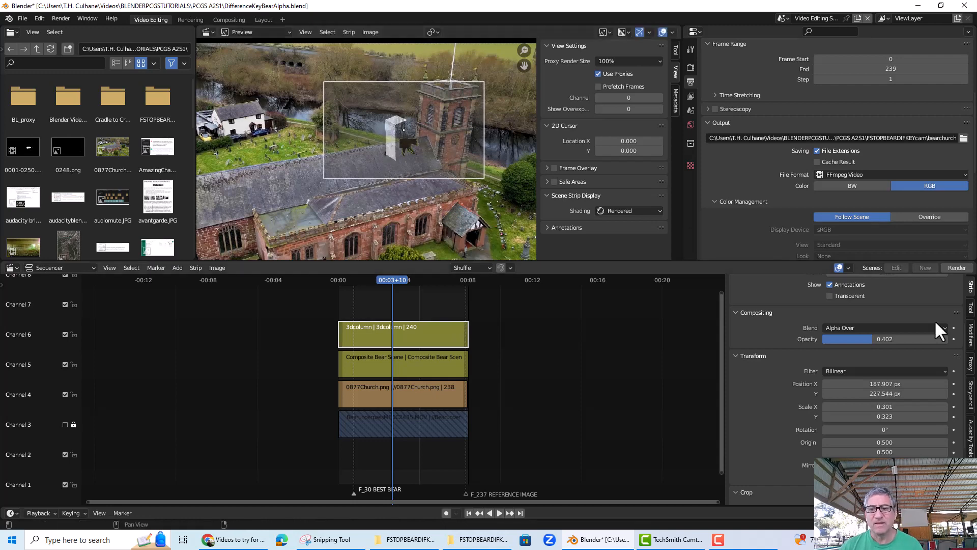
# - Raise the 3dcolumn strip's opacity to 0.944
pyautogui.moveTo(880, 338)
pyautogui.mouseDown()
pyautogui.moveTo(954, 338)
pyautogui.moveTo(879, 338)
pyautogui.moveTo(932, 338)
pyautogui.moveTo(893, 328)
pyautogui.mouseUp()
pyautogui.scroll(4, 894, 331)
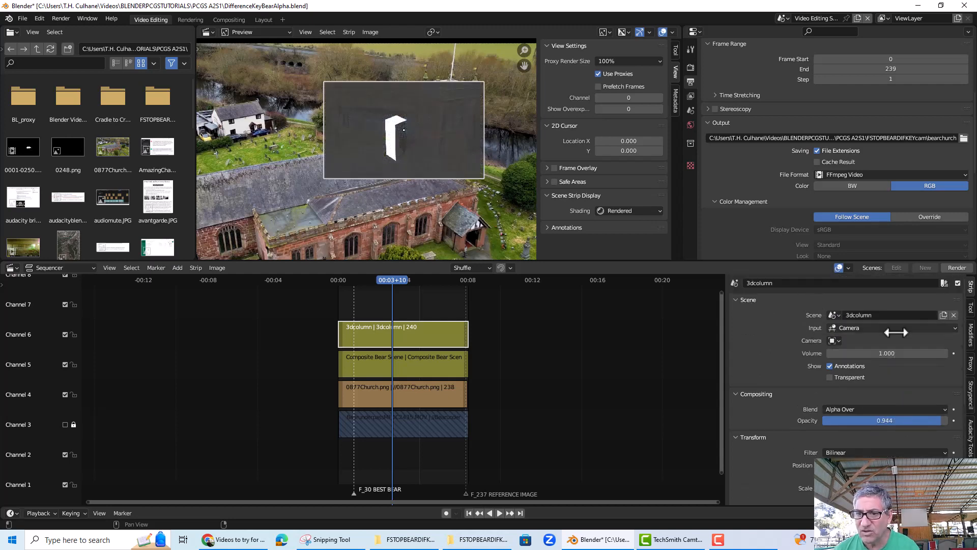
pyautogui.scroll(-6, 895, 321)
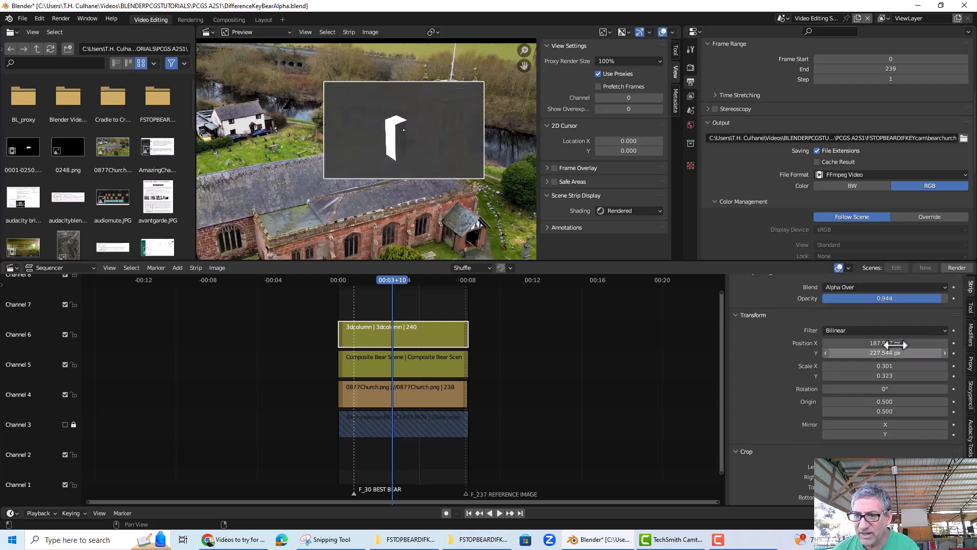
pyautogui.click(971, 338)
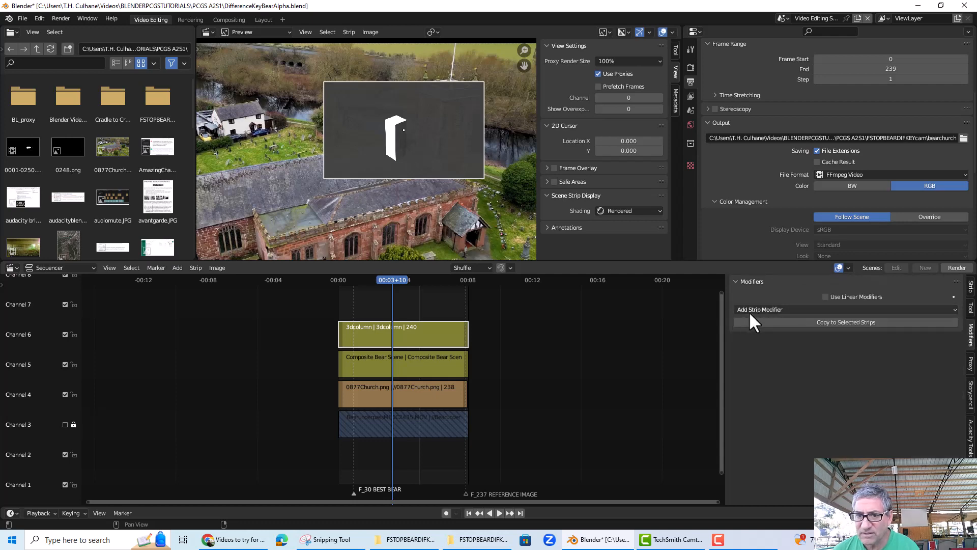
pyautogui.click(799, 322)
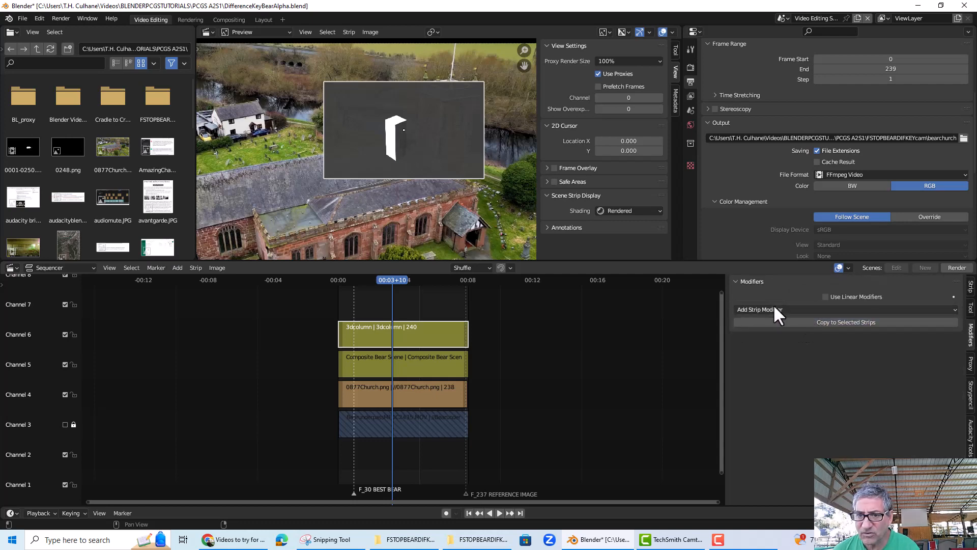
pyautogui.click(773, 308)
pyautogui.click(781, 280)
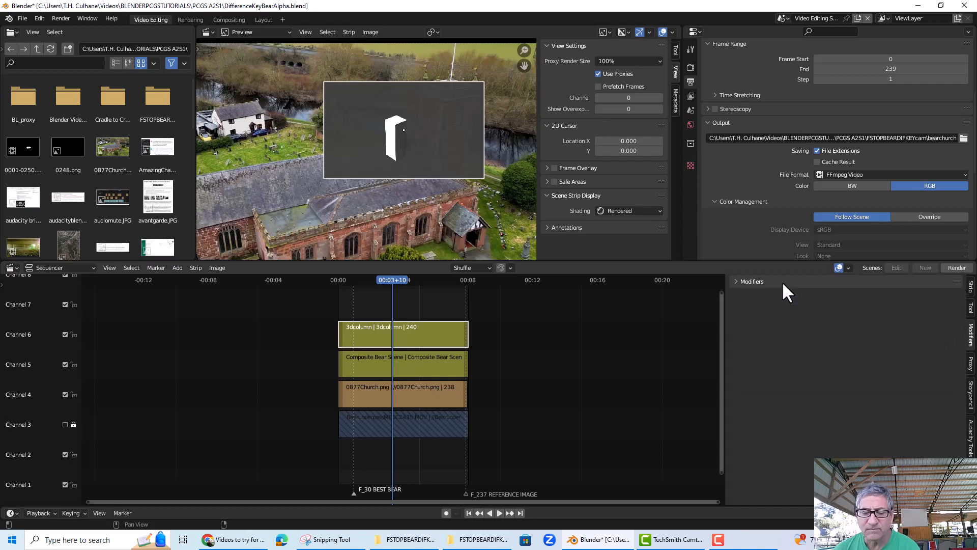
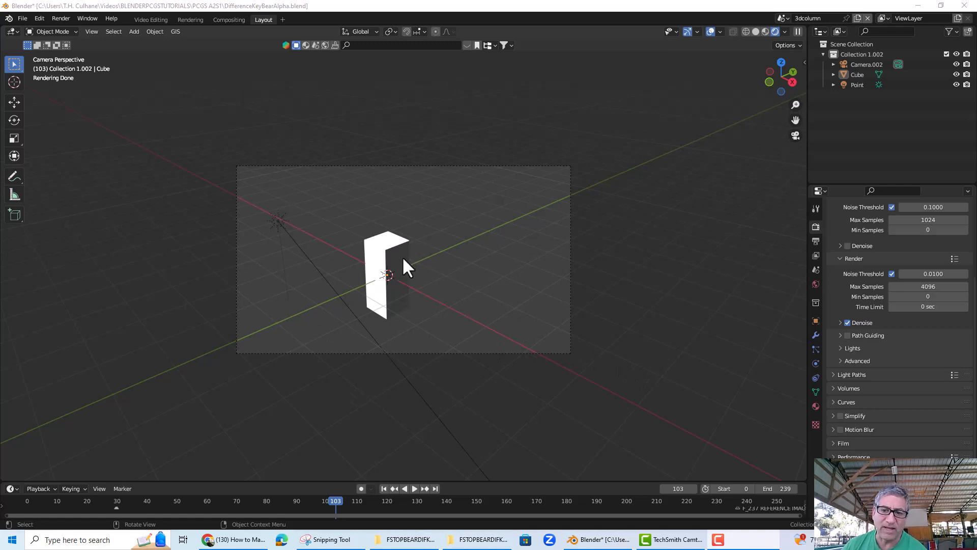
# - Select the column cube in the 3dcolumn scene and try moving it within the camera frame, cancelling the move
pyautogui.click(816, 241)
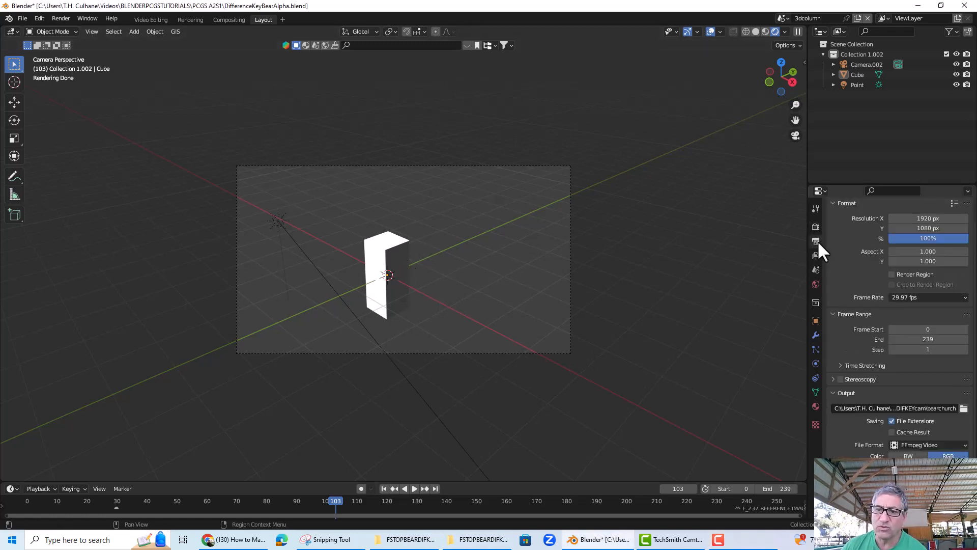
pyautogui.click(815, 254)
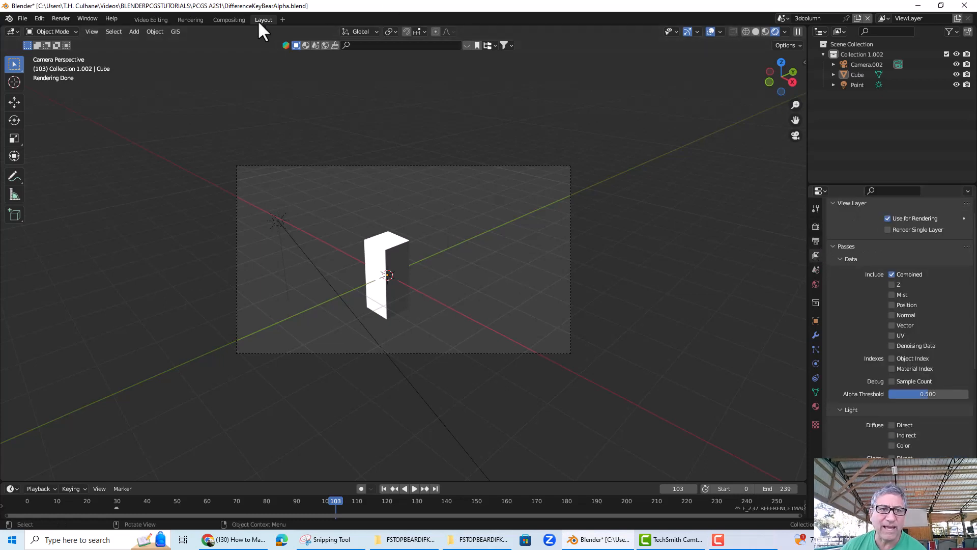
pyautogui.click(400, 239)
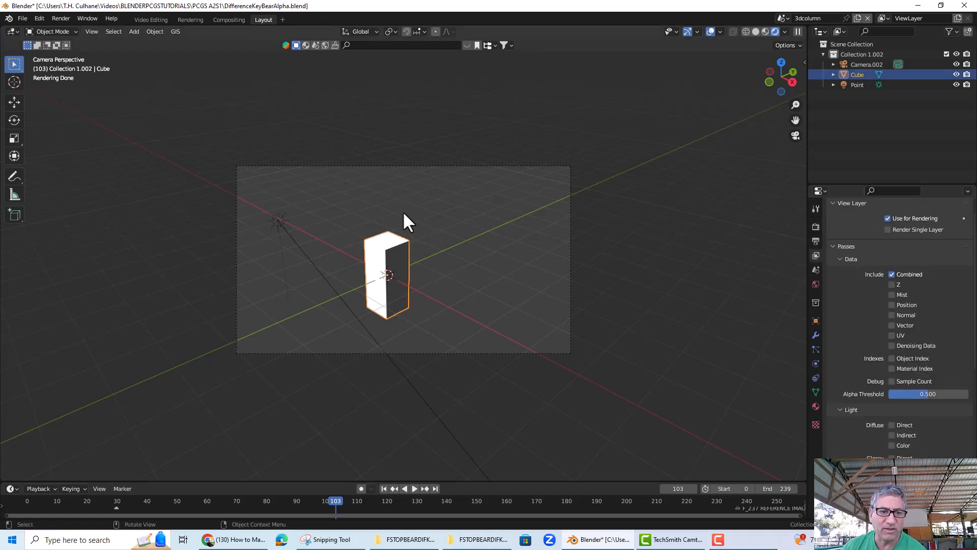
pyautogui.click(403, 214)
pyautogui.click(402, 260)
pyautogui.press('g')
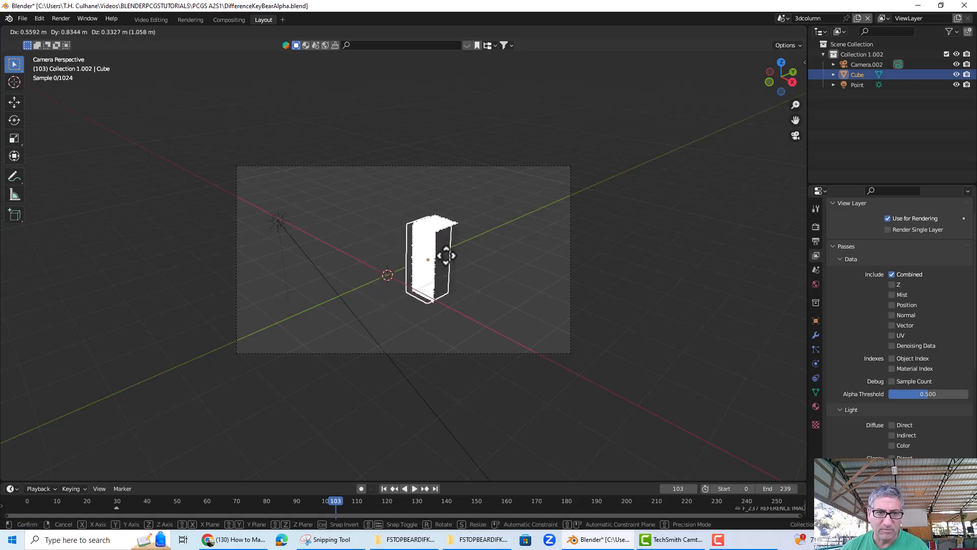
pyautogui.rightClick(435, 254)
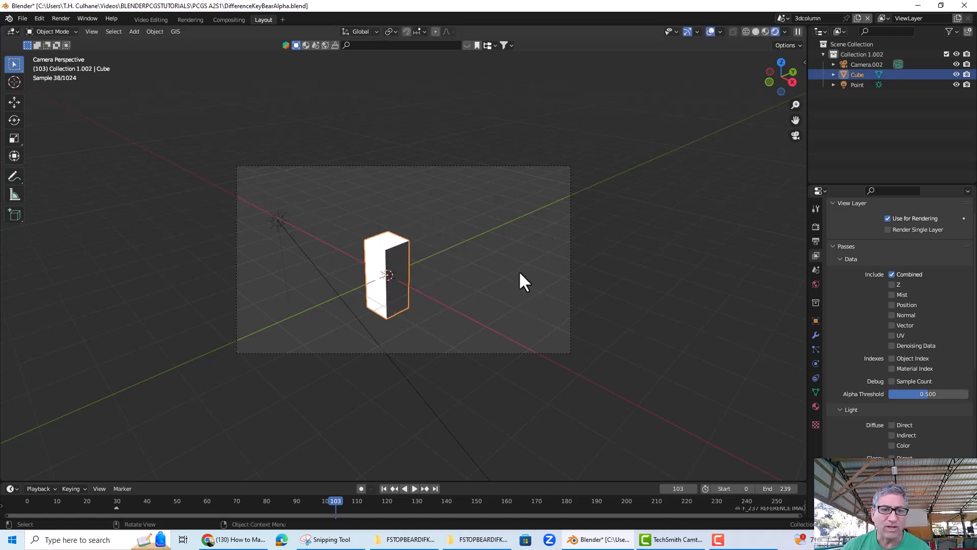
# - Enable the transparent film background in the 3dcolumn scene's render settings, switching it off and on once to compare
pyautogui.scroll(-3, 512, 294)
pyautogui.scroll(5, 512, 294)
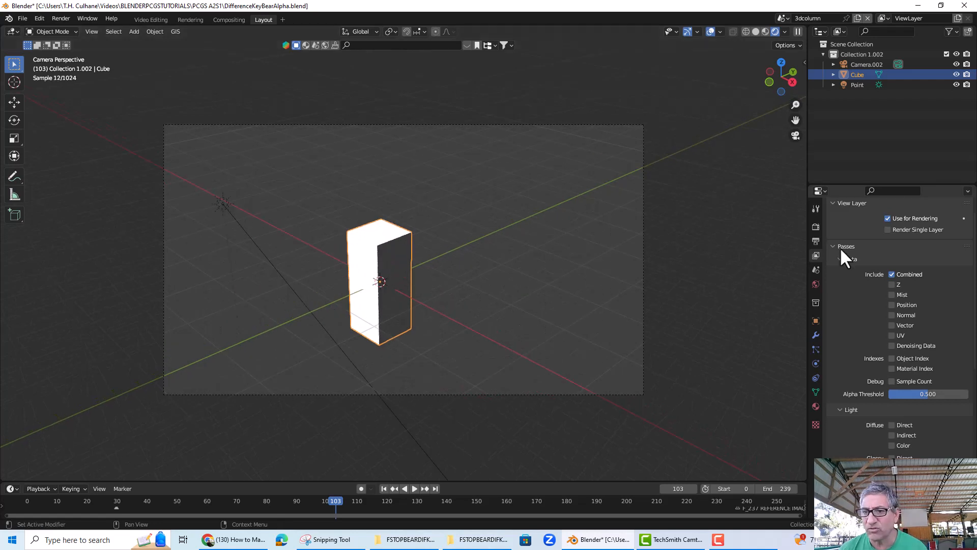
pyautogui.click(813, 226)
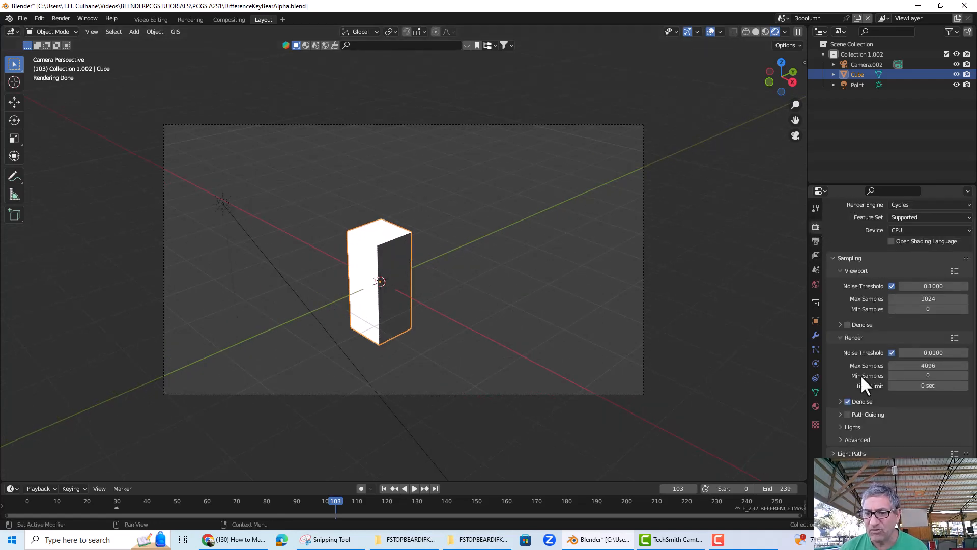
pyautogui.scroll(-4, 860, 374)
pyautogui.click(833, 442)
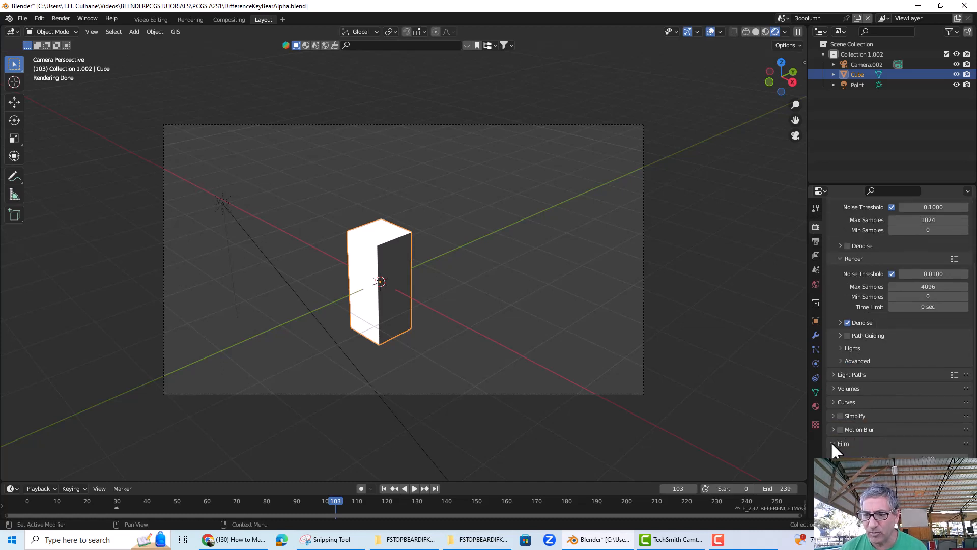
pyautogui.scroll(-5, 887, 419)
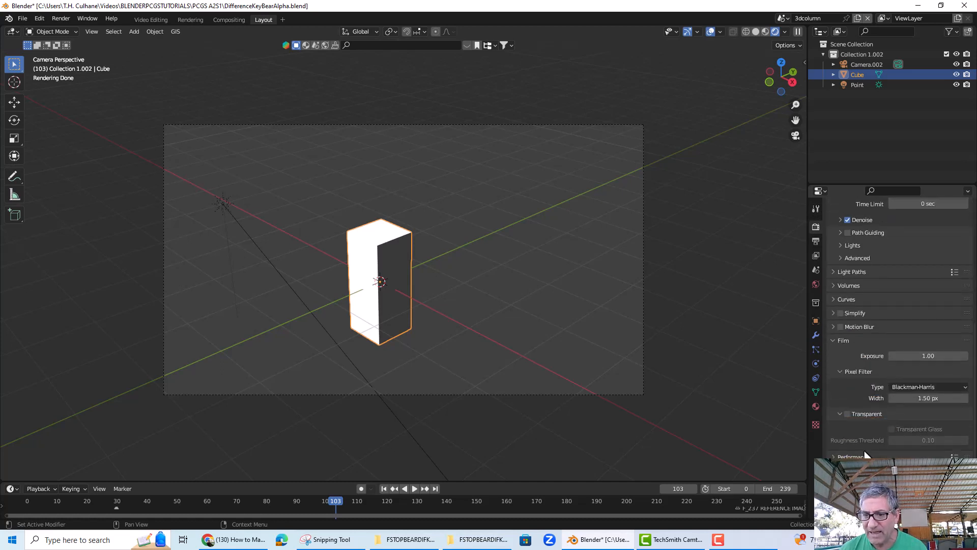
pyautogui.click(848, 414)
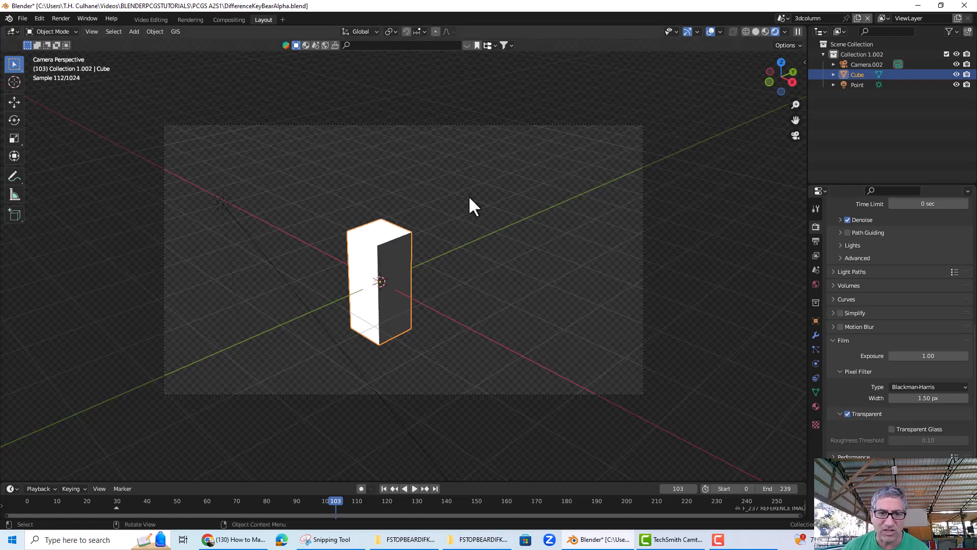
pyautogui.click(848, 414)
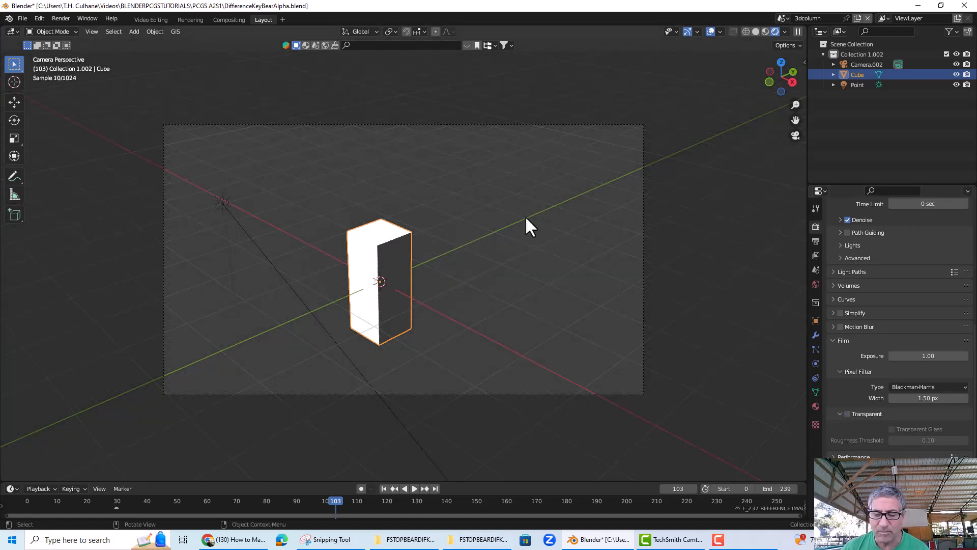
pyautogui.click(846, 413)
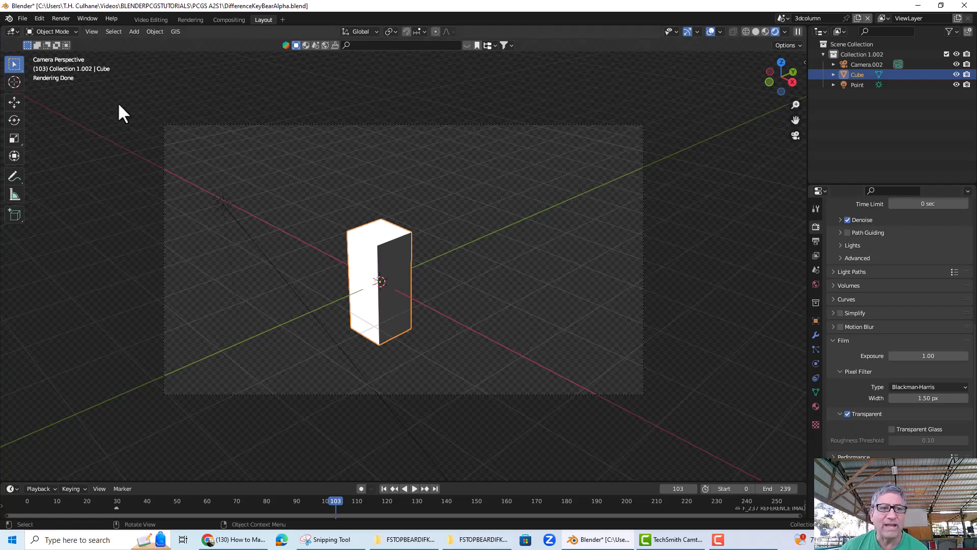
# - Switch the active scene to Video Editing Scene and return to the Video Editing workspace to check the column over the church
pyautogui.click(785, 18)
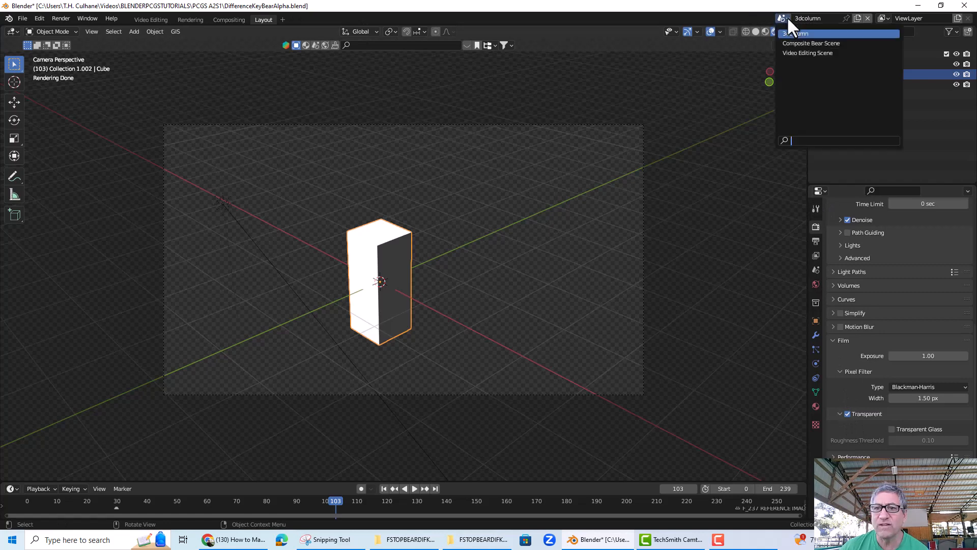
pyautogui.click(798, 53)
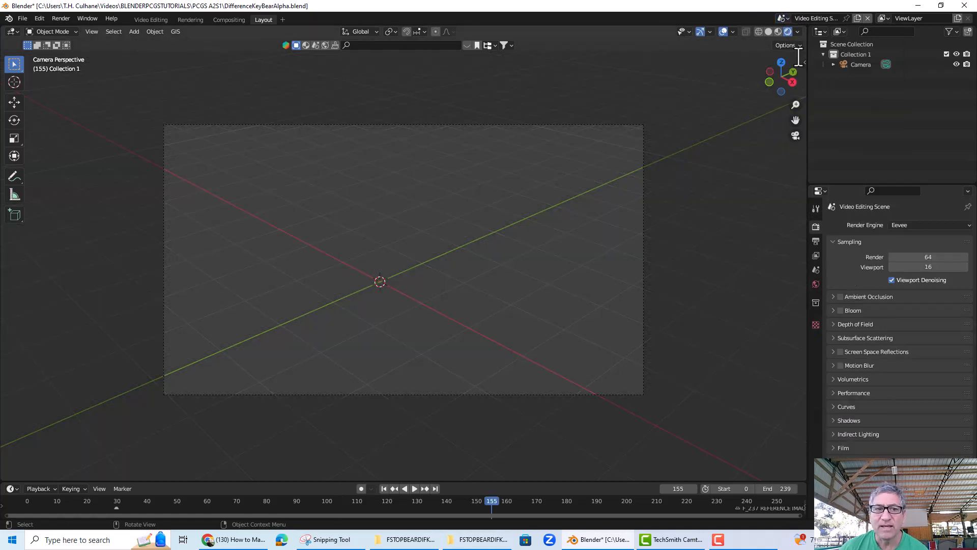
pyautogui.click(151, 20)
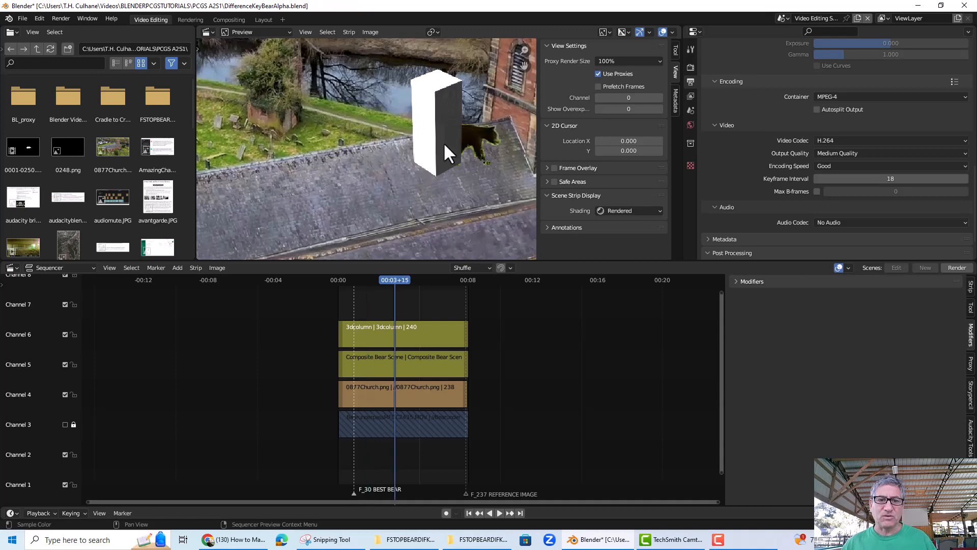
# - Make 3dcolumn the active scene again and open the Layout workspace
pyautogui.click(783, 19)
pyautogui.click(792, 36)
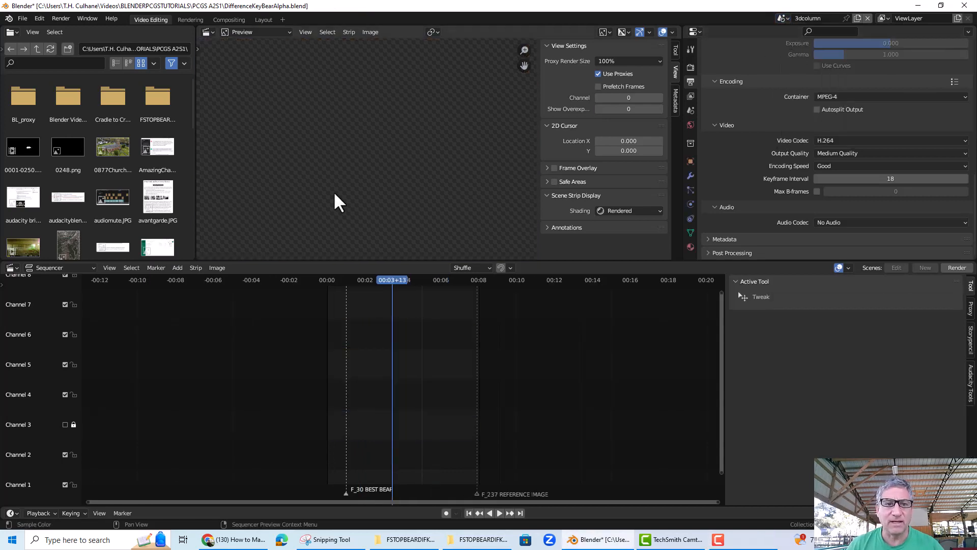
pyautogui.click(258, 16)
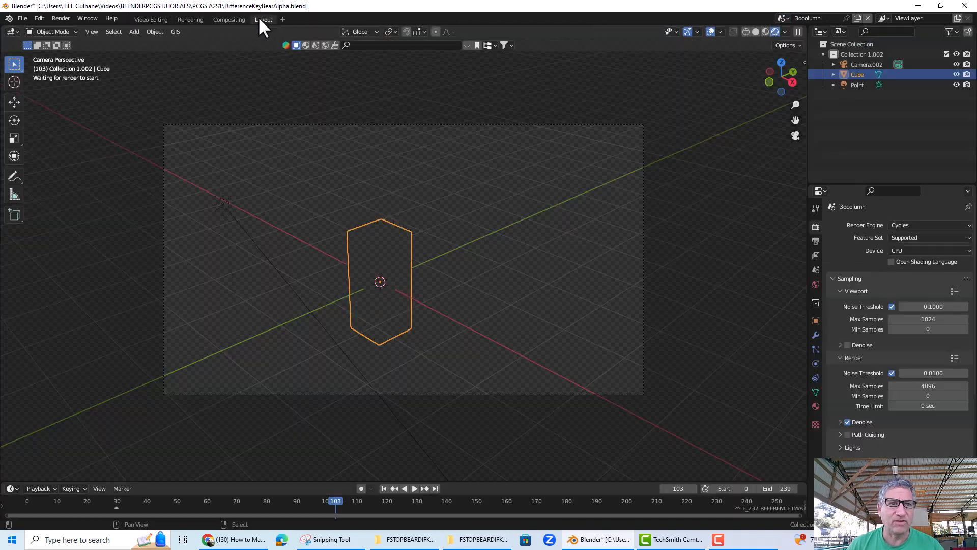
# - Create a new material on the column cube and assign an Image Texture to its base color
pyautogui.scroll(2, 380, 278)
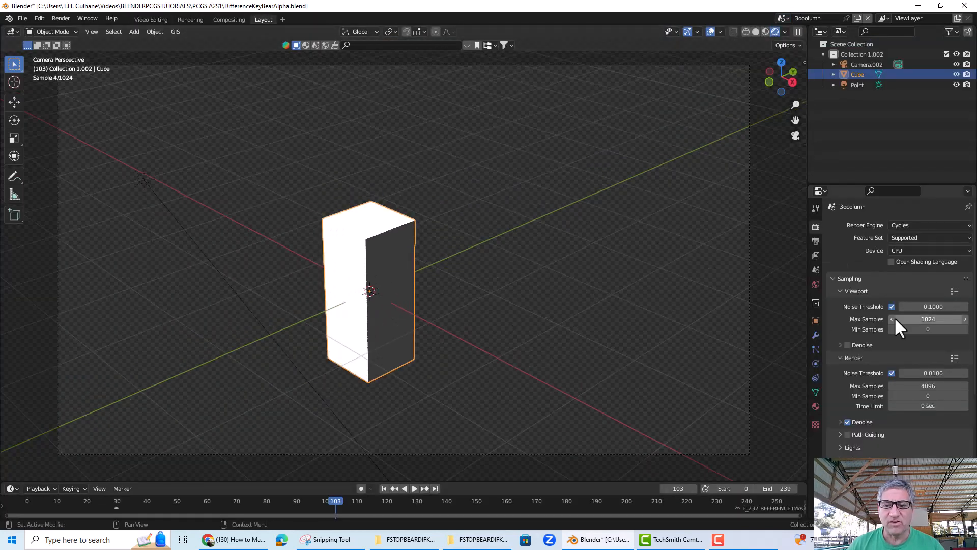
pyautogui.scroll(-3, 893, 316)
pyautogui.scroll(-7, 893, 316)
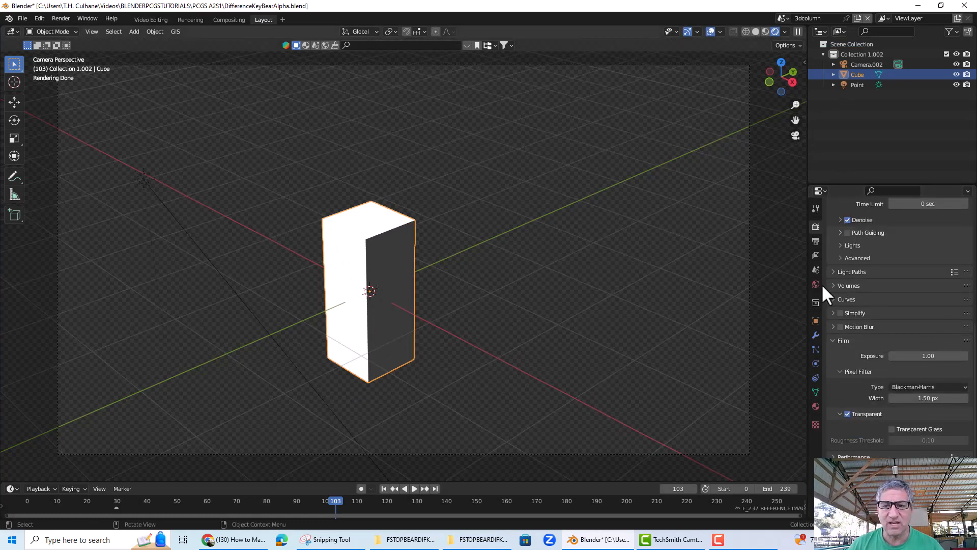
pyautogui.click(816, 406)
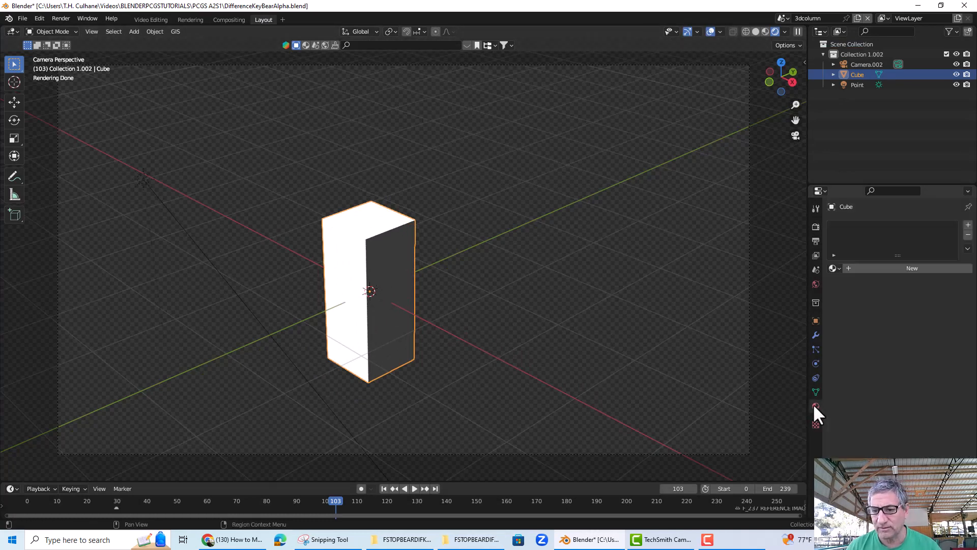
pyautogui.click(836, 267)
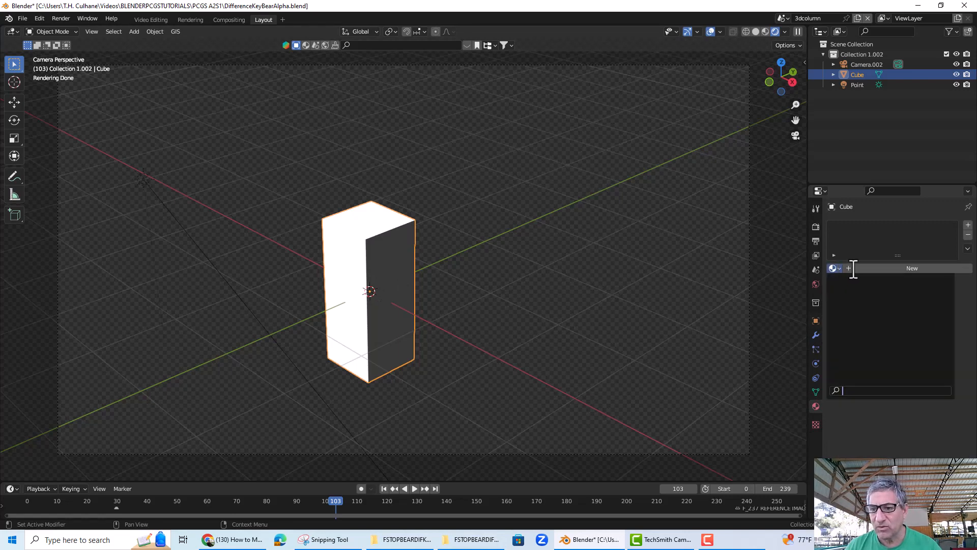
pyautogui.click(858, 267)
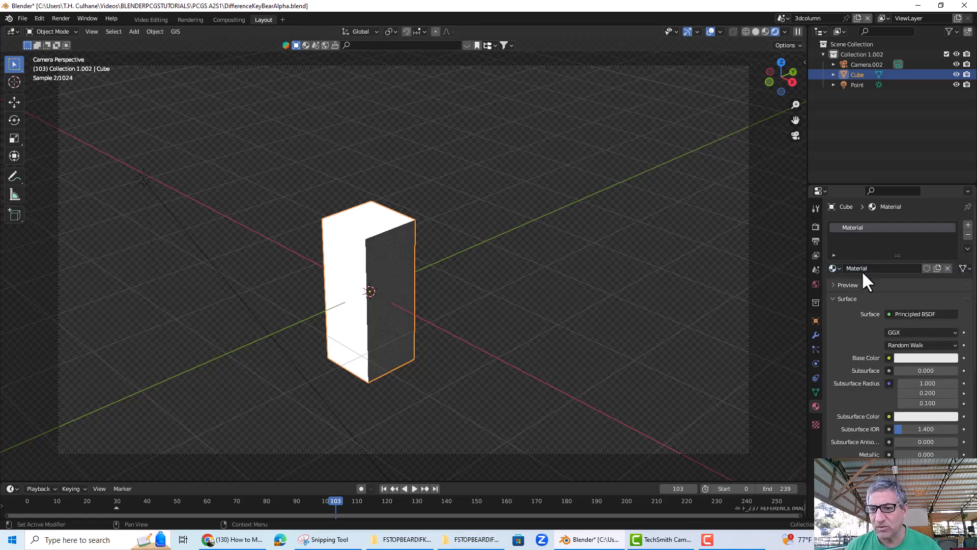
pyautogui.click(889, 357)
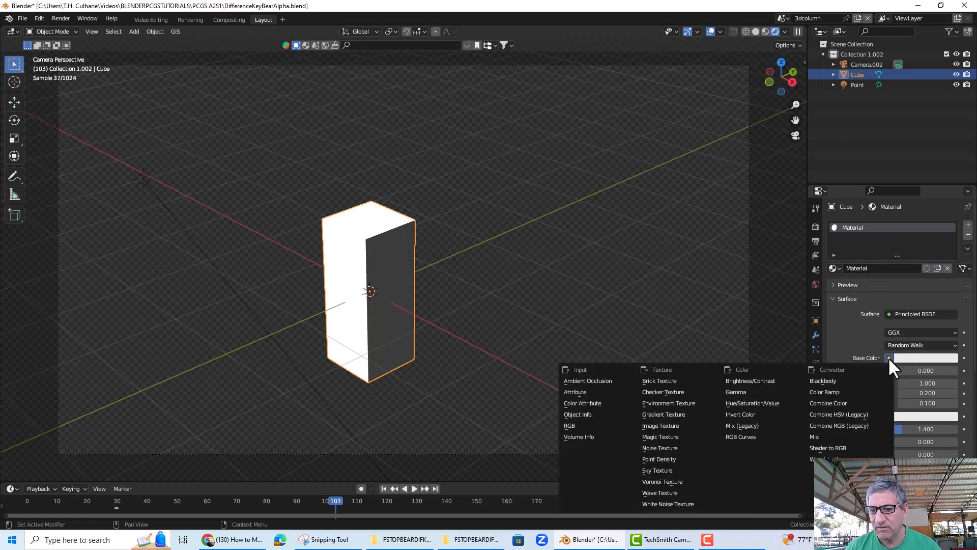
pyautogui.click(670, 424)
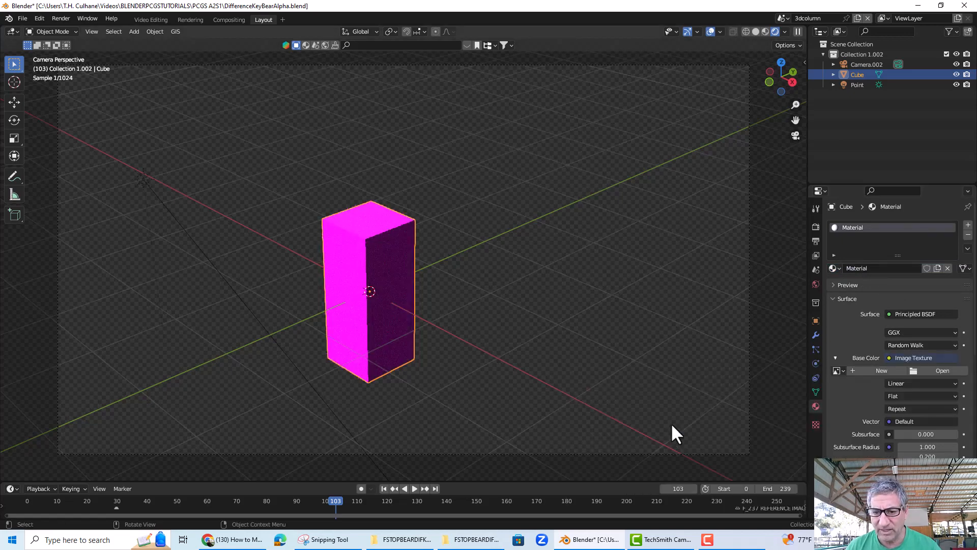
# - Search the online asset library's models for "brick texture" and browse through the results
pyautogui.click(374, 44)
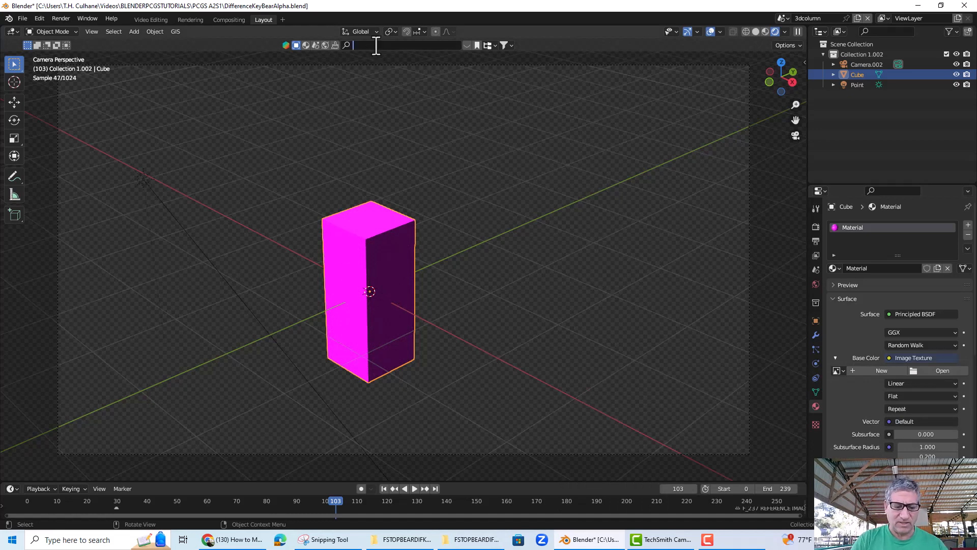
pyautogui.write('brick')
pyautogui.press('Return')
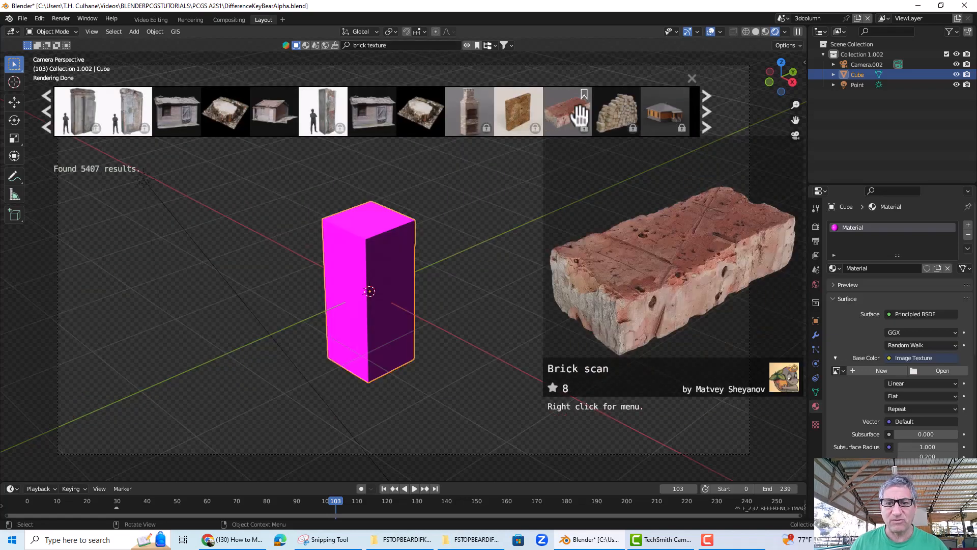
pyautogui.scroll(-5, 580, 116)
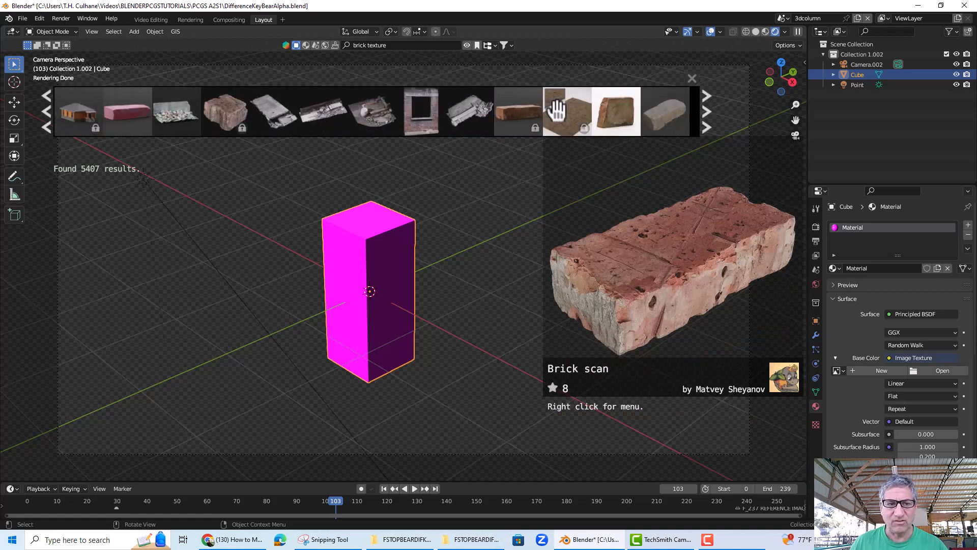
pyautogui.scroll(-2, 555, 110)
pyautogui.scroll(-4, 555, 107)
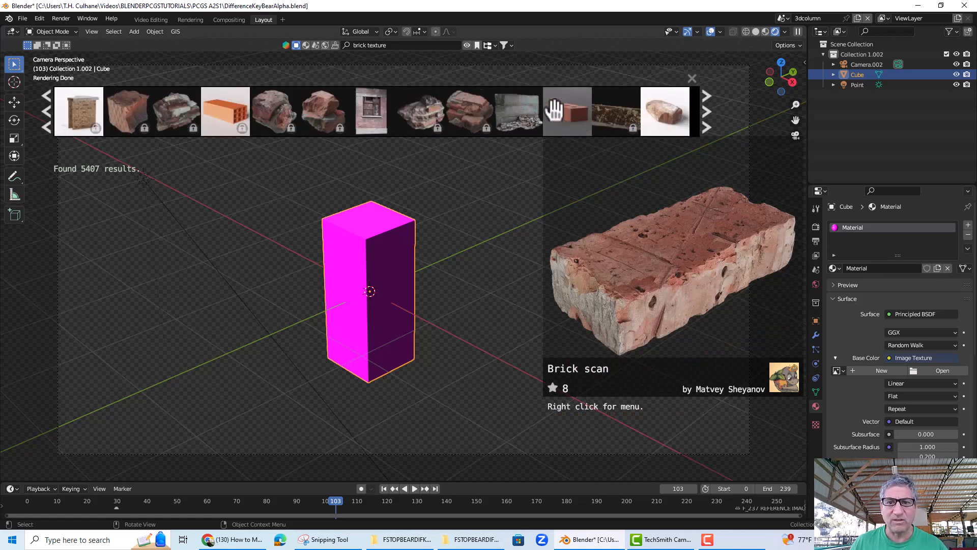
pyautogui.click(495, 211)
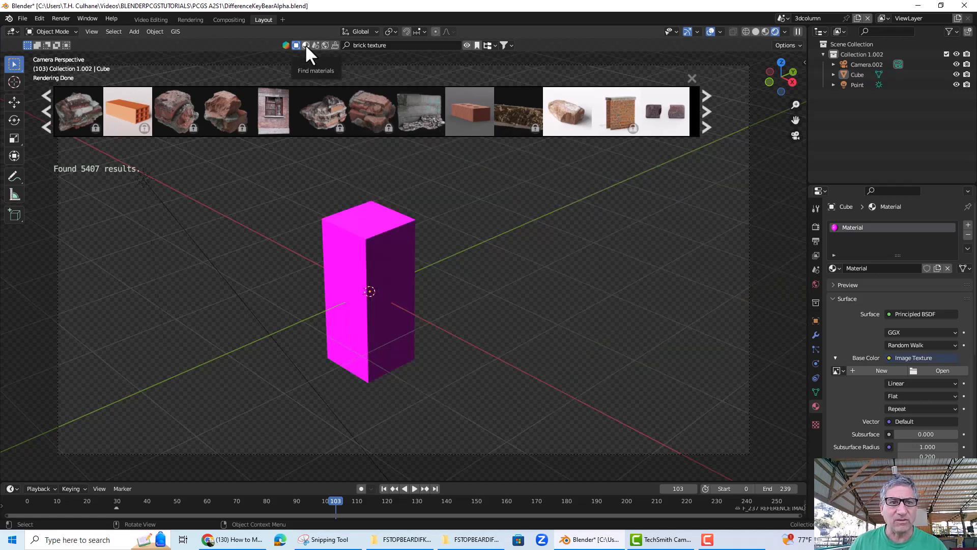
# - Search the asset library's materials for "brick" and apply the first red Bricks material to the column cube
pyautogui.click(305, 45)
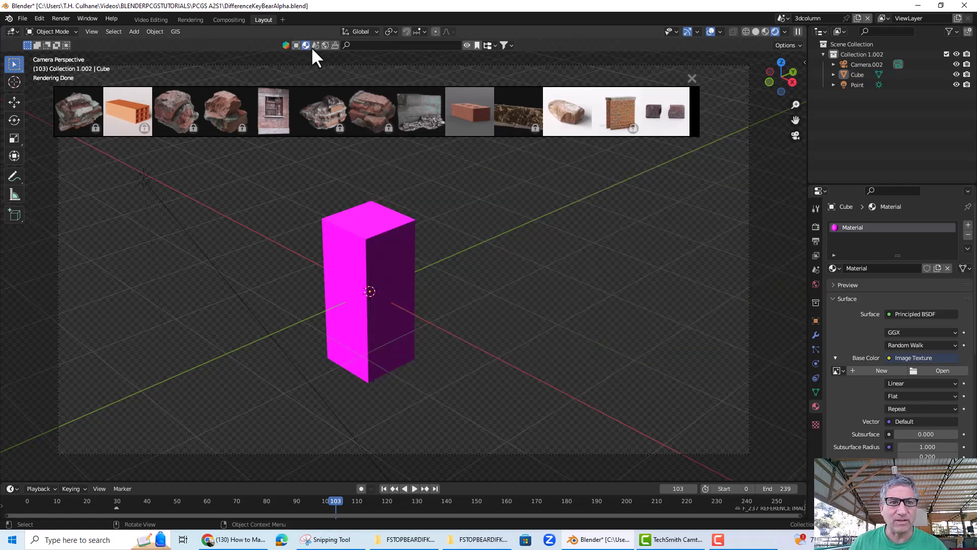
pyautogui.click(365, 45)
pyautogui.write('b')
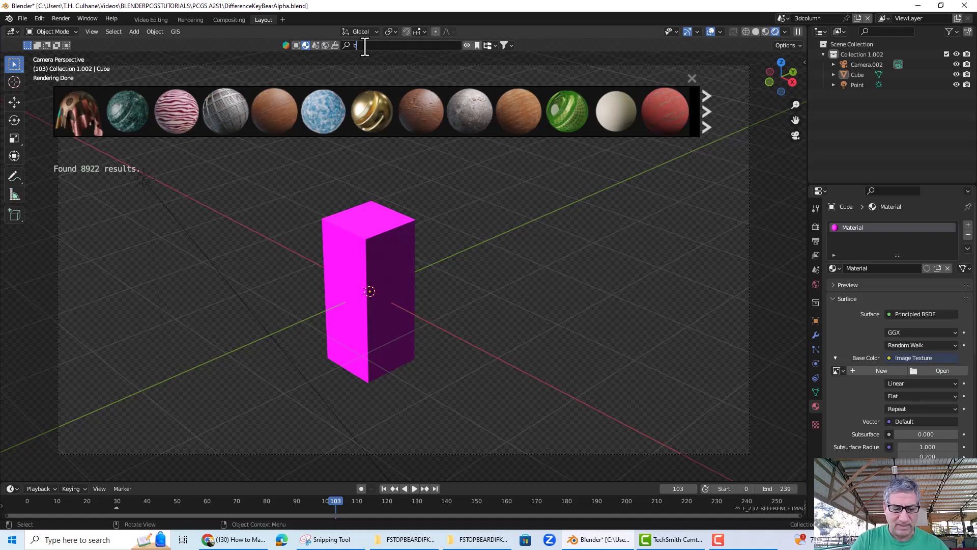
pyautogui.write('rick')
pyautogui.press('Return')
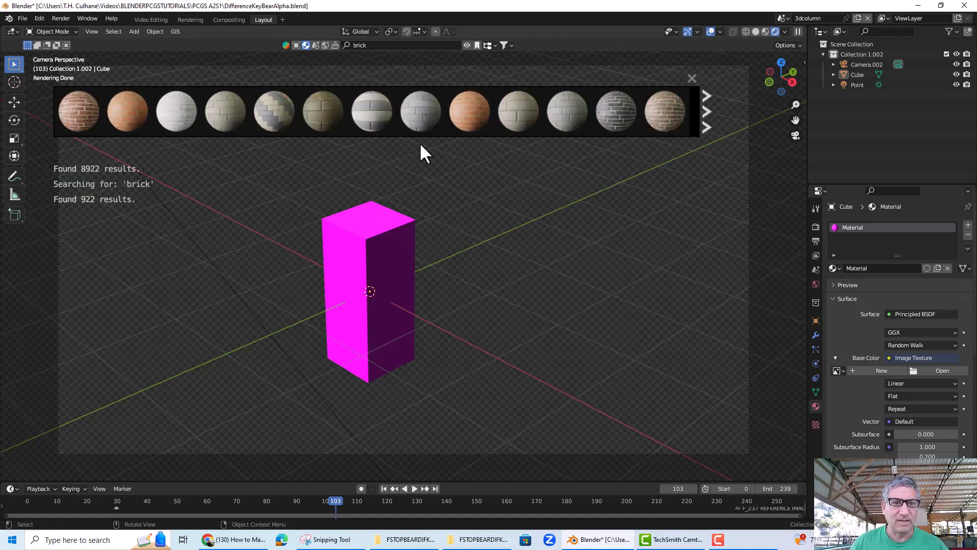
pyautogui.moveTo(79, 111); pyautogui.dragTo(374, 285)
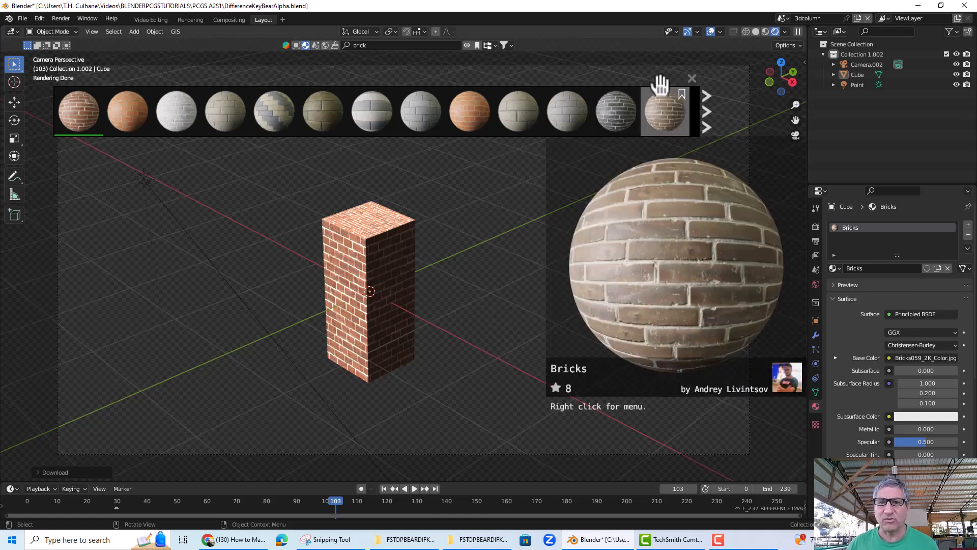
# - Save the blend file, then make Video Editing Scene active and return to the Video Editing workspace
pyautogui.click(22, 18)
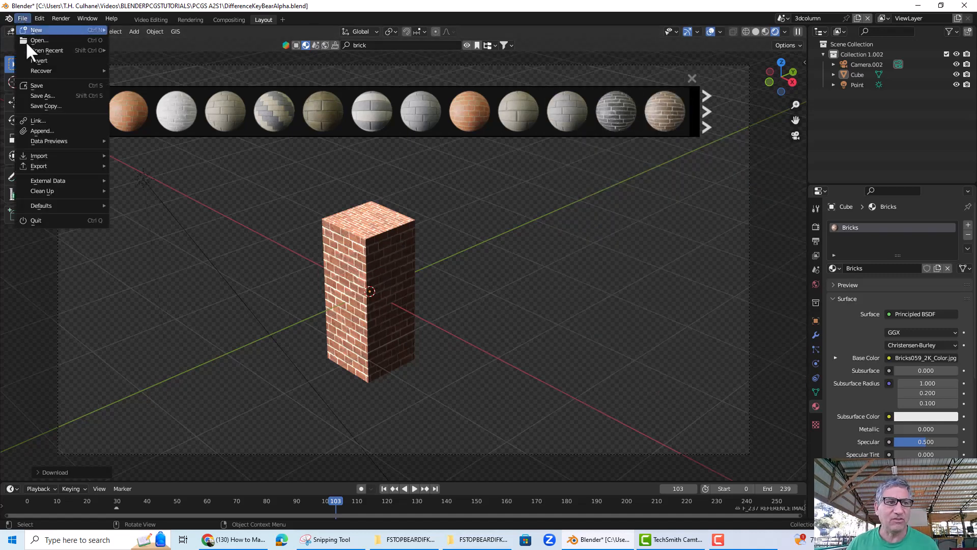
pyautogui.click(46, 85)
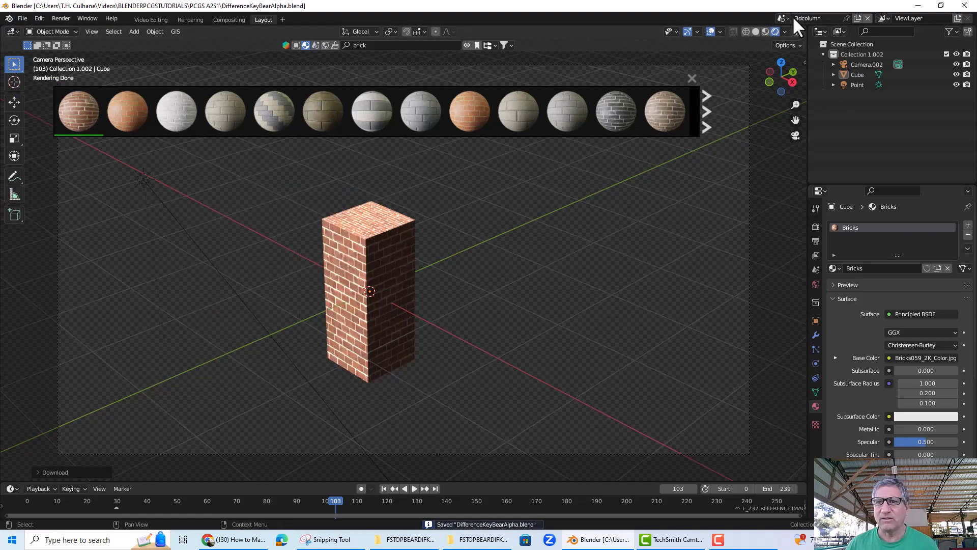
pyautogui.click(782, 18)
pyautogui.click(806, 53)
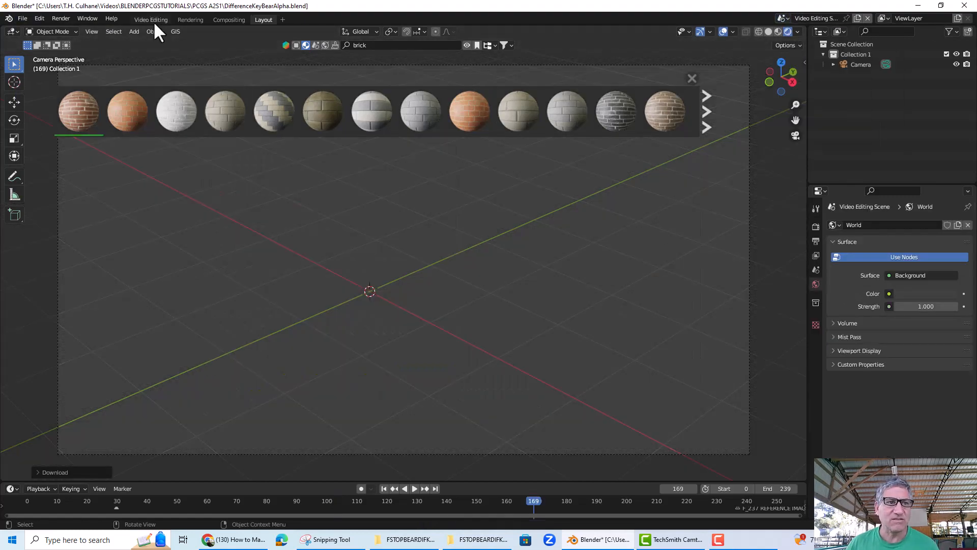
pyautogui.click(151, 19)
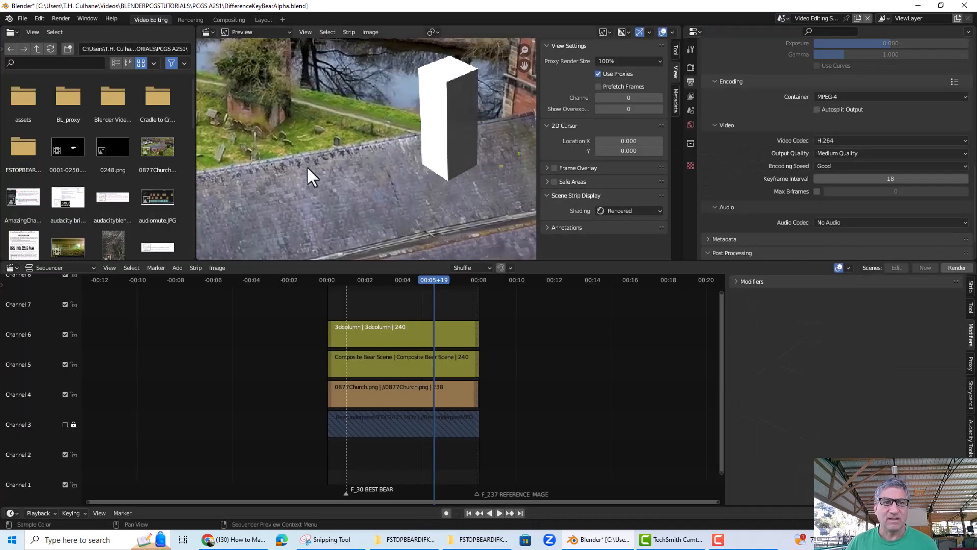
# - Delete the outdated 3dcolumn strip from channel 6 and add the 3dcolumn scene as a fresh strip
pyautogui.click(374, 332)
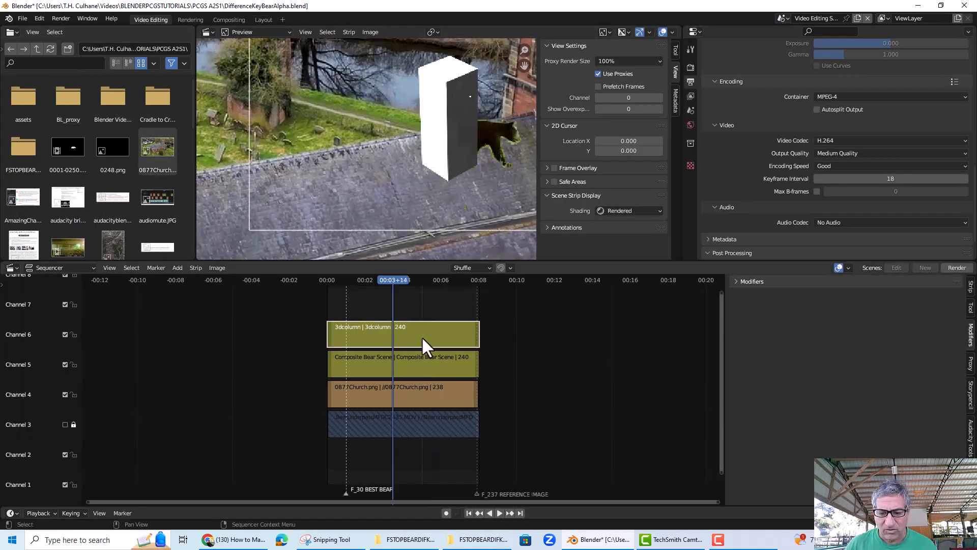
pyautogui.press('Delete')
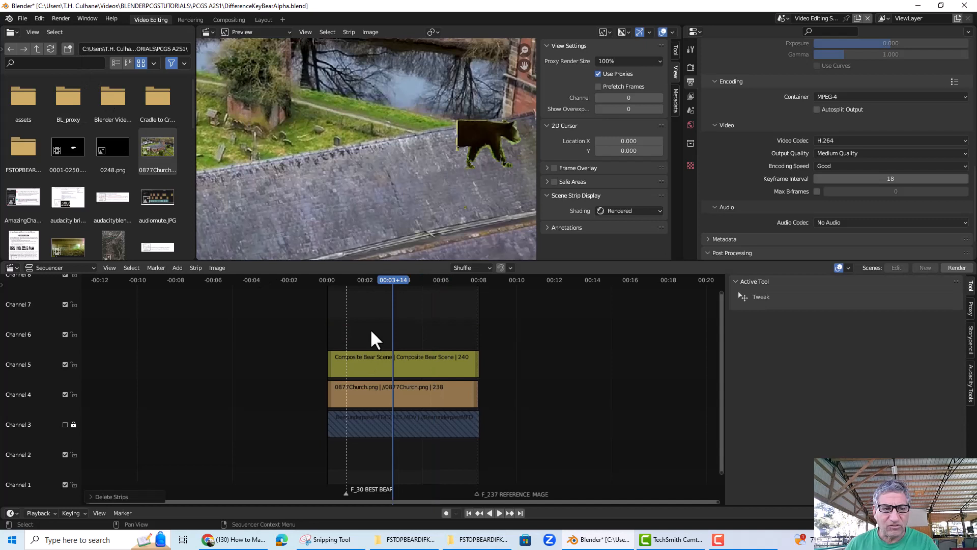
pyautogui.click(177, 268)
pyautogui.moveTo(246, 280)
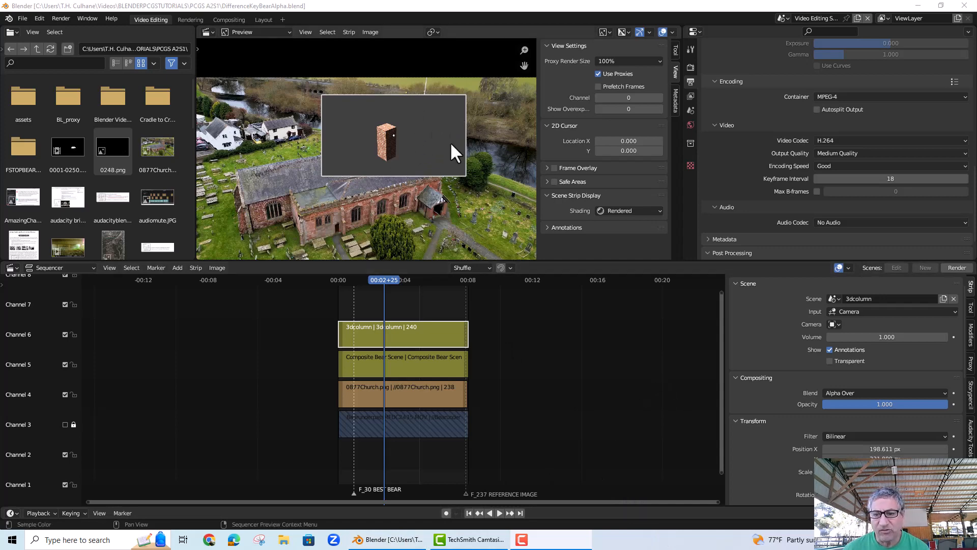
# - Select the new 3dcolumn strip, examine its compositing, transform and time settings, and briefly play the sequence
pyautogui.click(410, 305)
pyautogui.click(416, 331)
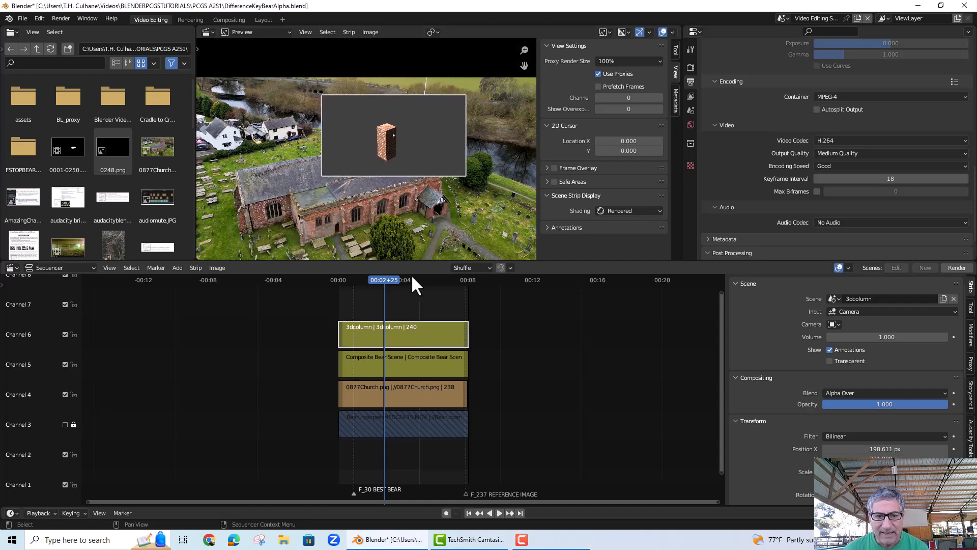
pyautogui.scroll(-12, 855, 371)
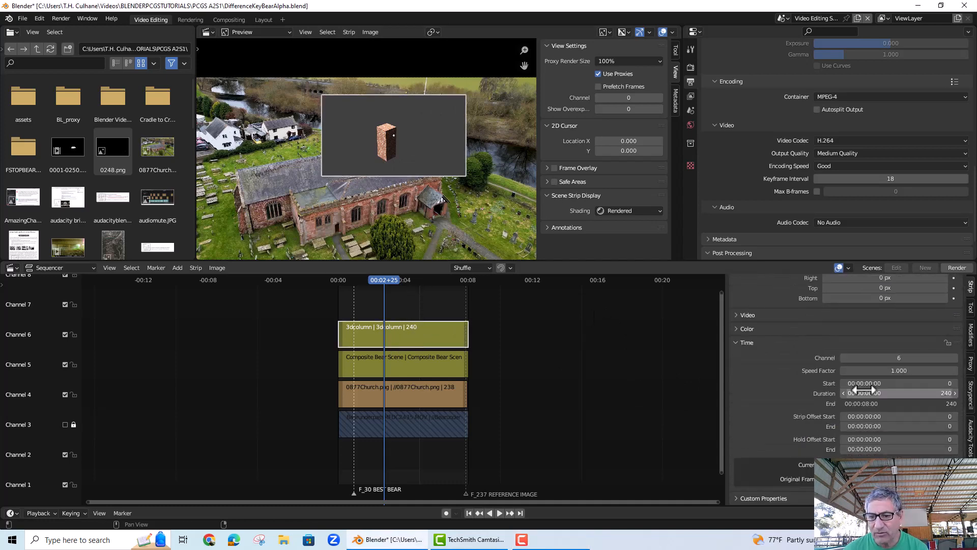
pyautogui.scroll(12, 828, 377)
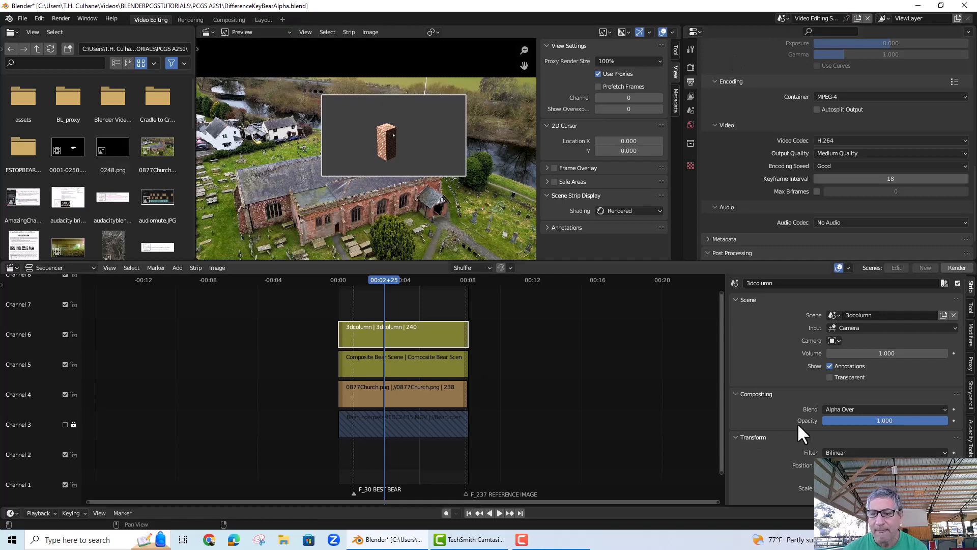
pyautogui.scroll(-8, 840, 432)
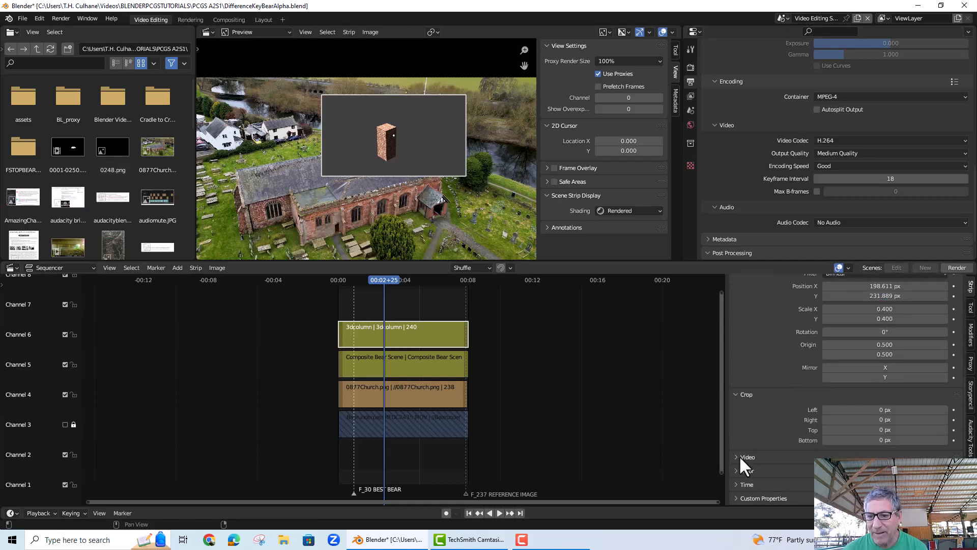
pyautogui.click(791, 484)
pyautogui.scroll(-5, 898, 425)
pyautogui.scroll(-2, 898, 425)
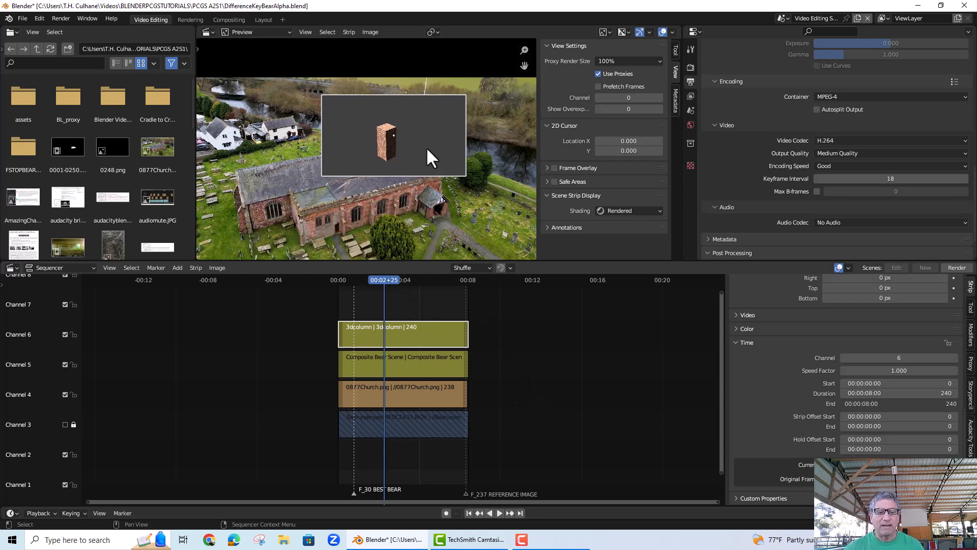
pyautogui.press('space')
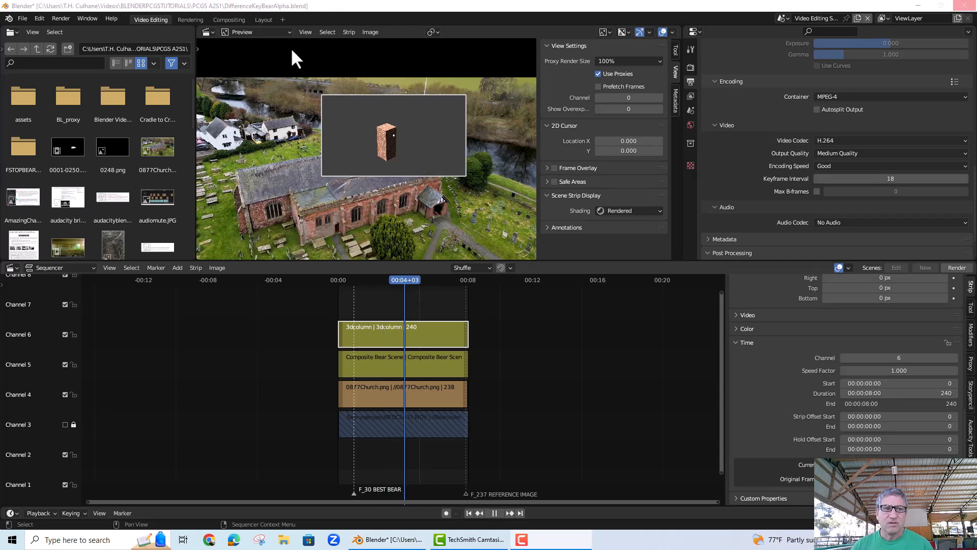
pyautogui.press('space')
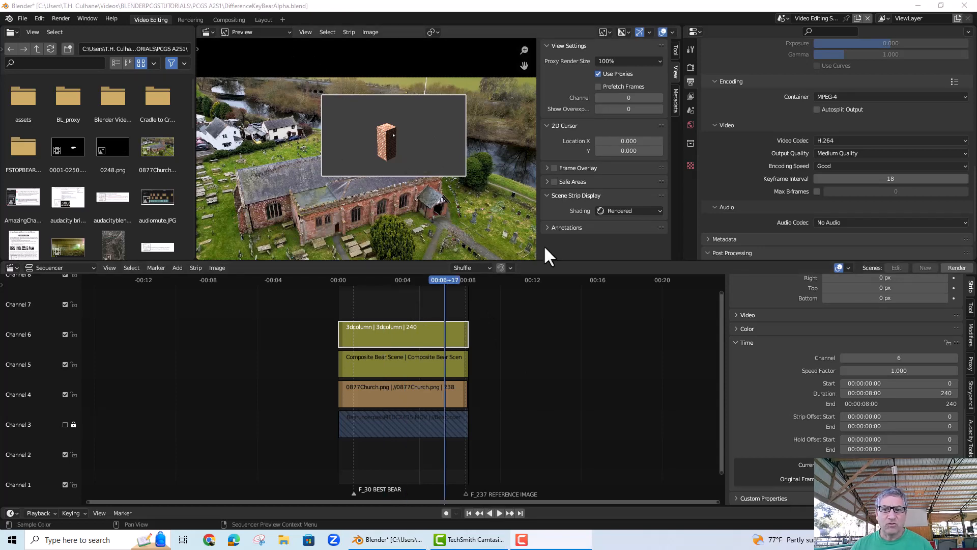
# - Try adjusting the 3dcolumn strip's opacity, keep it at 1.000, and enable the strip's Transparent option
pyautogui.scroll(10, 895, 331)
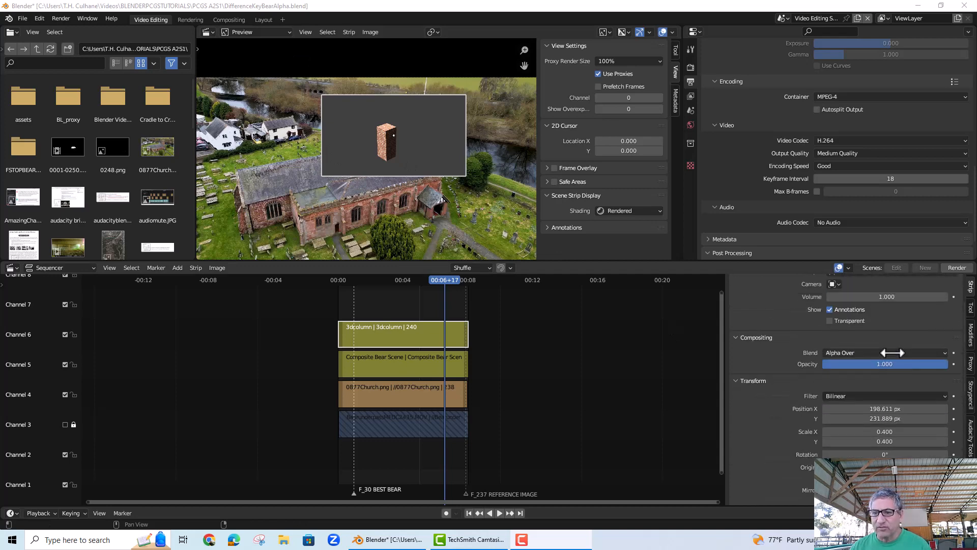
pyautogui.scroll(3, 893, 353)
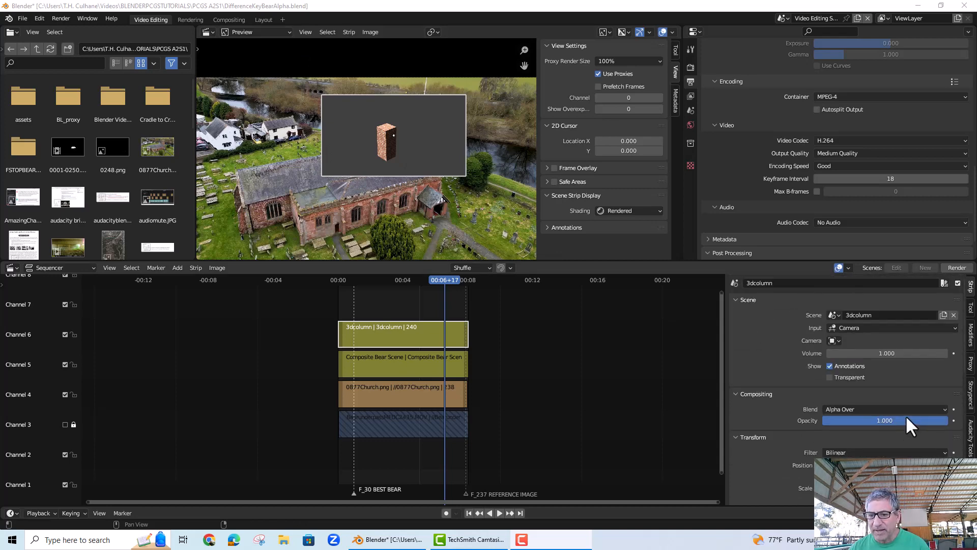
pyautogui.moveTo(907, 418); pyautogui.dragTo(867, 420)
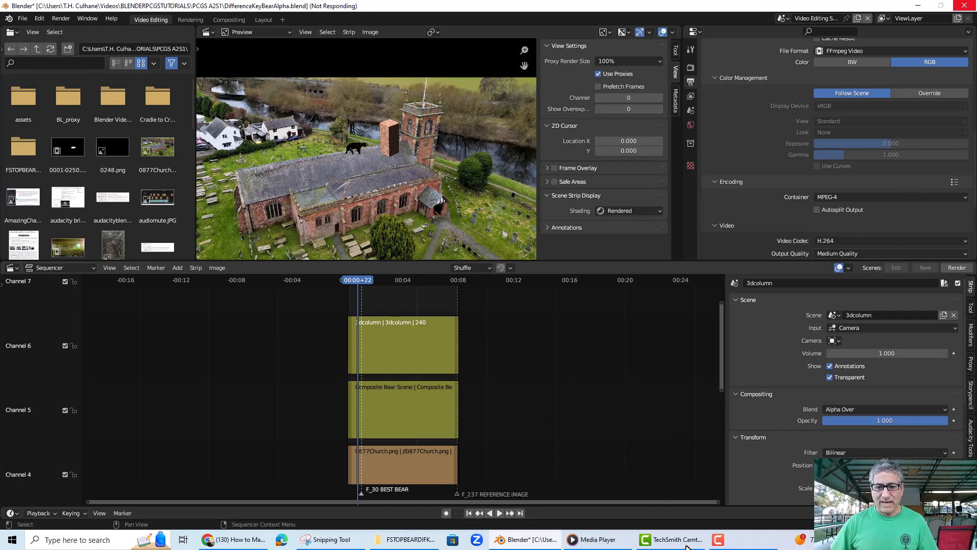
# - Switch to Media Player and play the rendered video bearchurchtower0000-0239
pyautogui.click(590, 539)
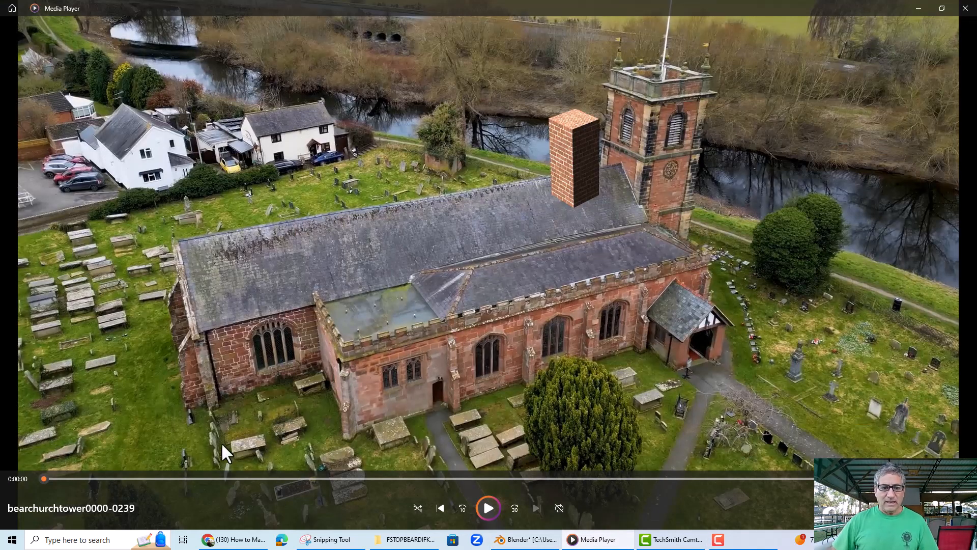
pyautogui.click(489, 508)
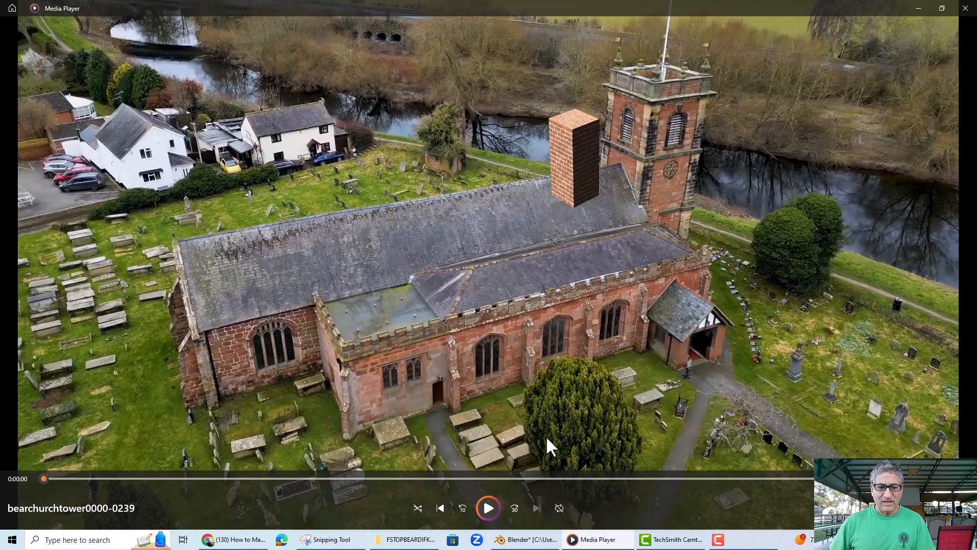
# - Replay the rendered video bearchurchtower0000-0239 several times from the start to review the bear and brick column composite
pyautogui.click(488, 508)
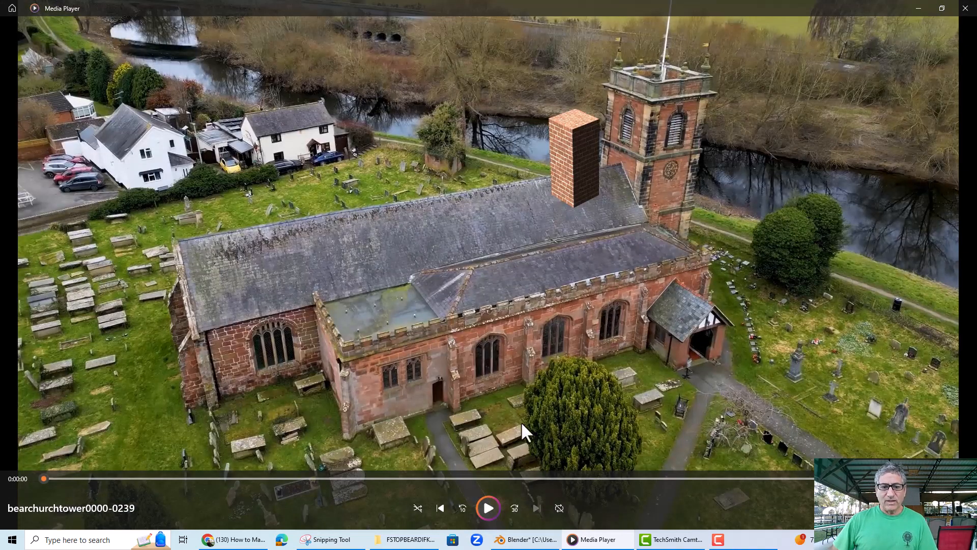
pyautogui.click(489, 507)
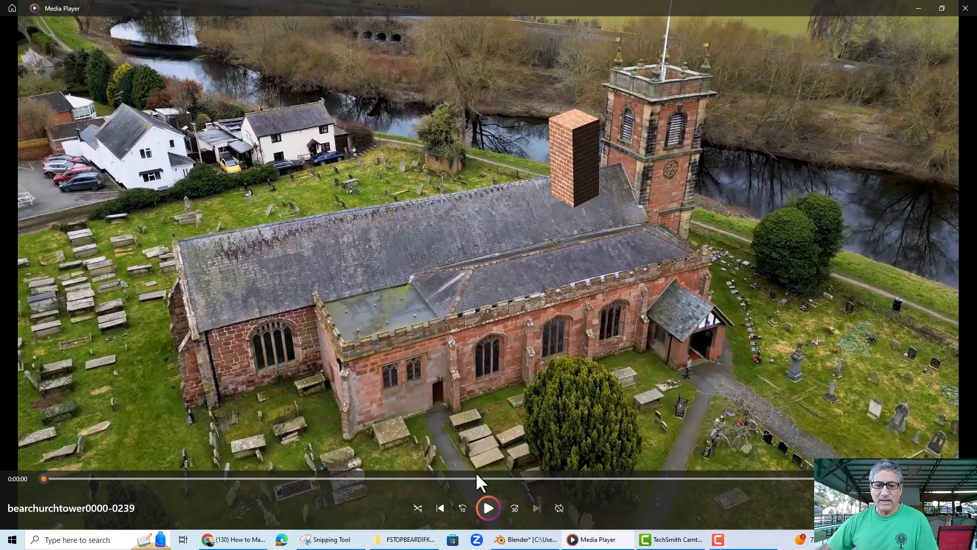
pyautogui.click(485, 505)
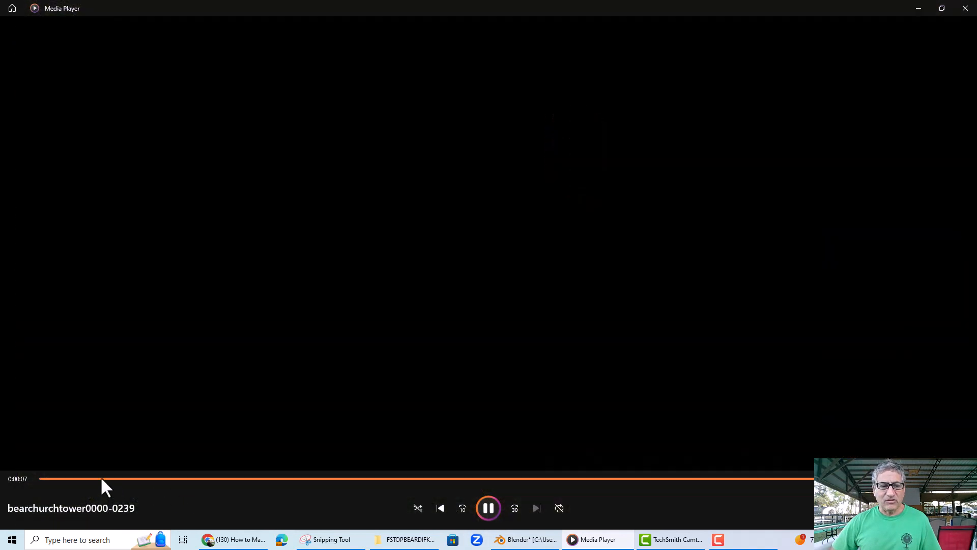
# - Scrub back and forth through the early part of the video to examine the bear's walk along the roof to the brick column
pyautogui.click(71, 478)
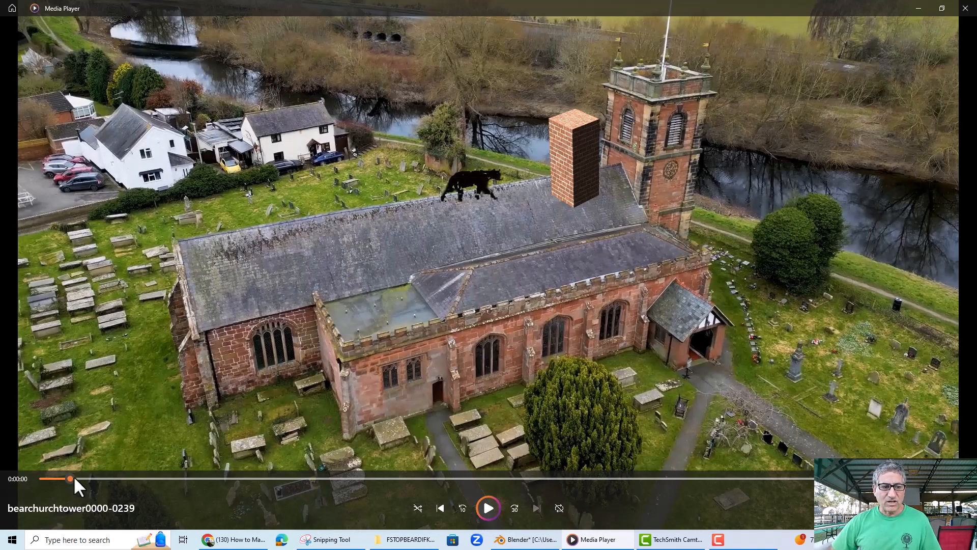
pyautogui.moveTo(71, 478); pyautogui.dragTo(447, 464)
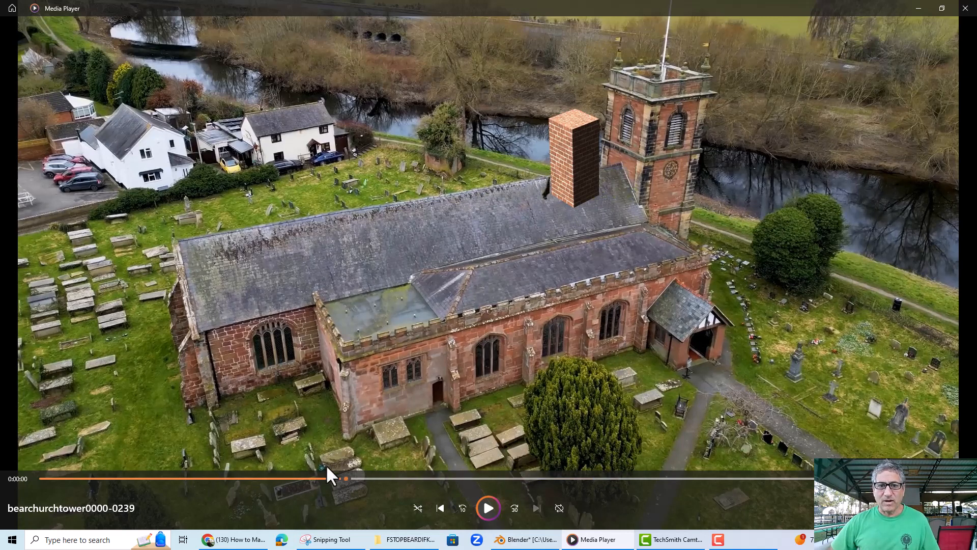
pyautogui.click(177, 479)
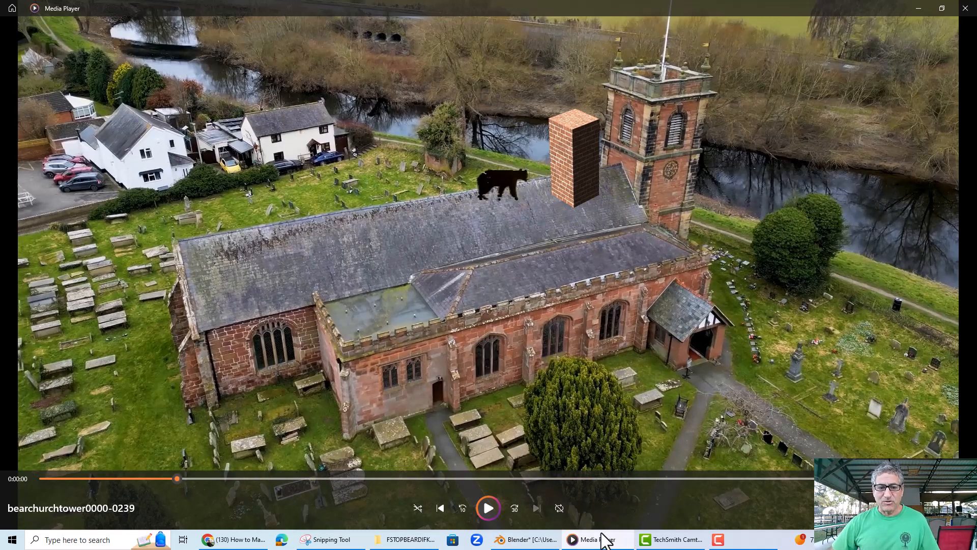